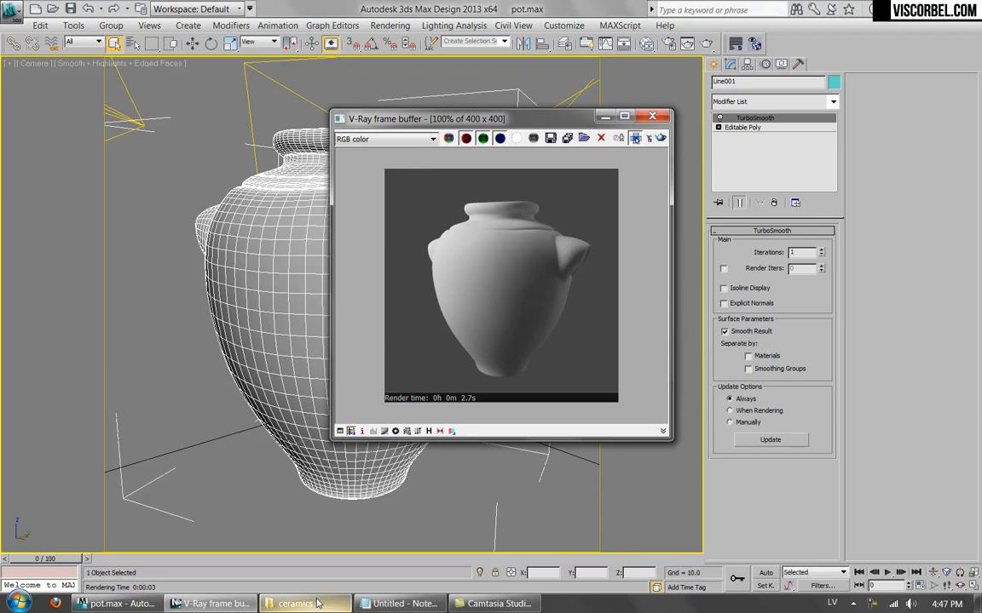
Switch to the ceramics reference folder and examine the large antique terra cotta jar image (0345).
left_click(298, 603)
double_click(311, 111)
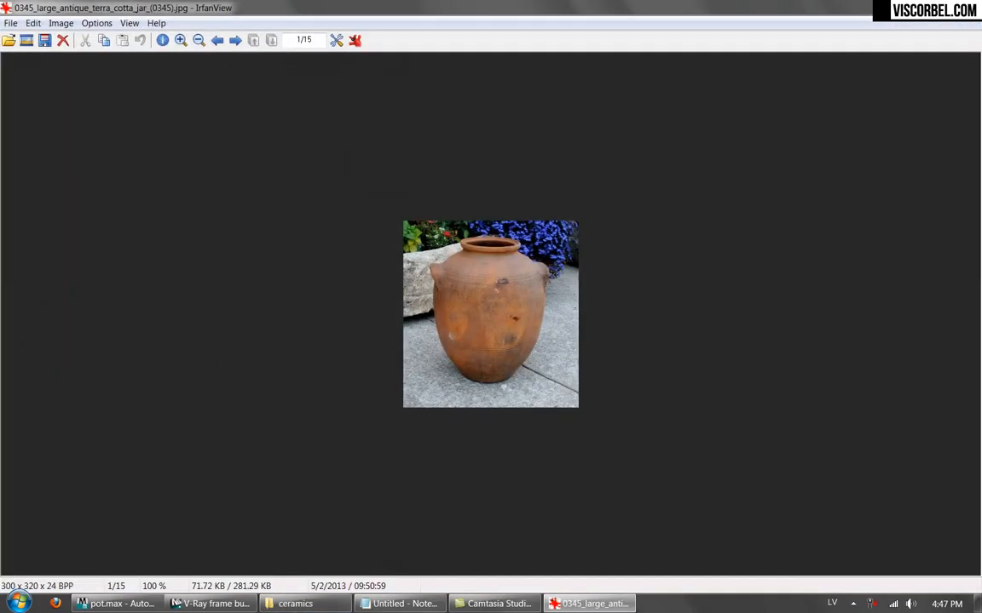
key("Escape")
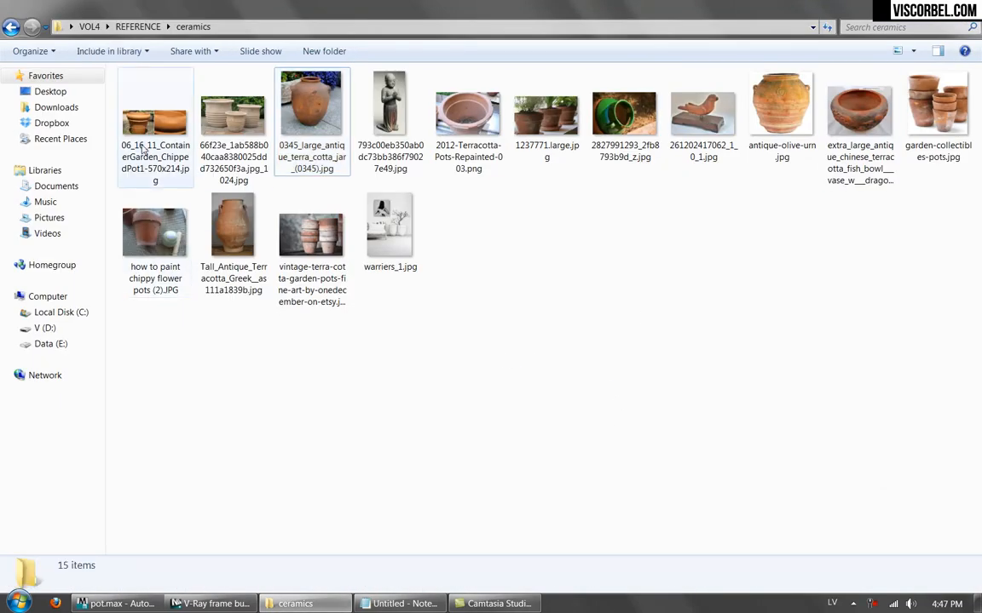
double_click(281, 115)
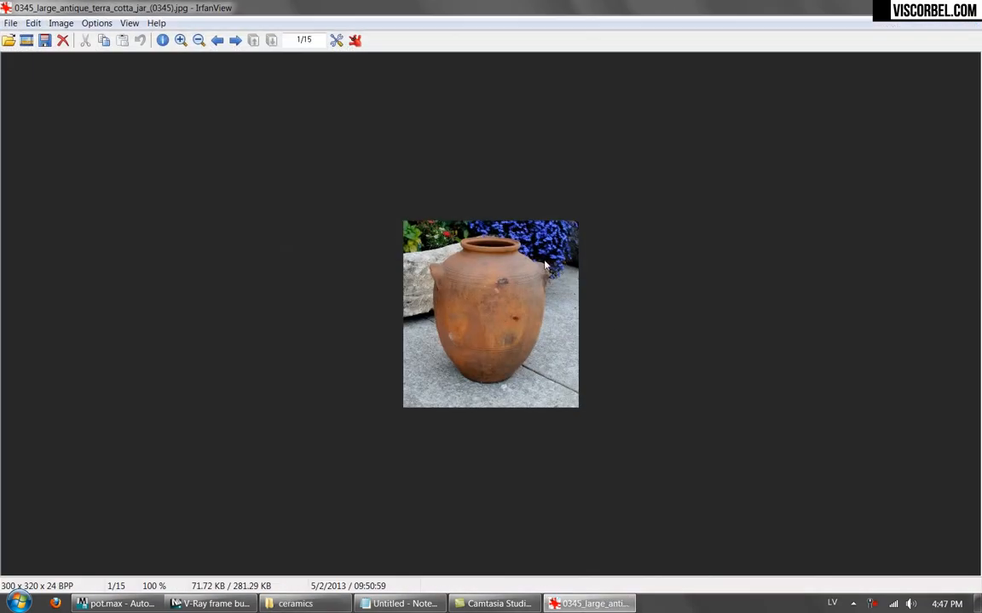
key("Escape")
Examine the 06_16_11_ContainerGarden_ChippedPot1 and antique-olive-urn reference images one after the other.
left_click(124, 142)
double_click(125, 141)
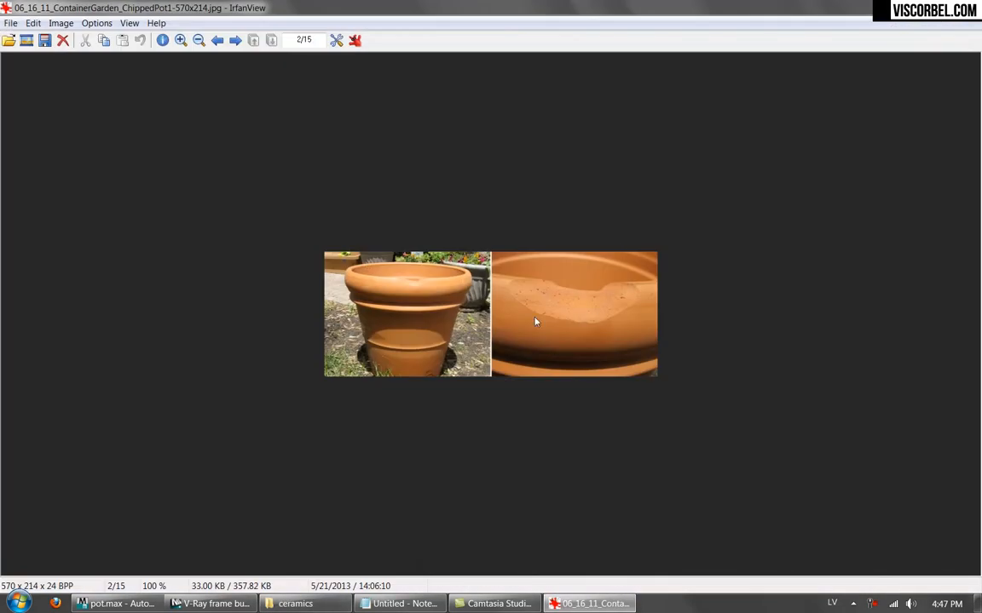
key("Escape")
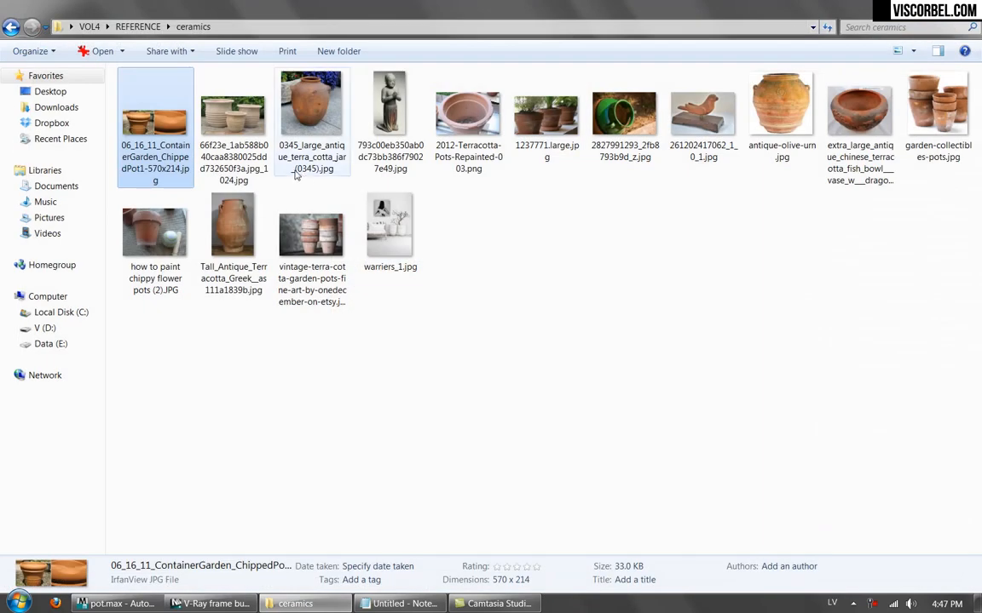
left_click(789, 128)
double_click(789, 128)
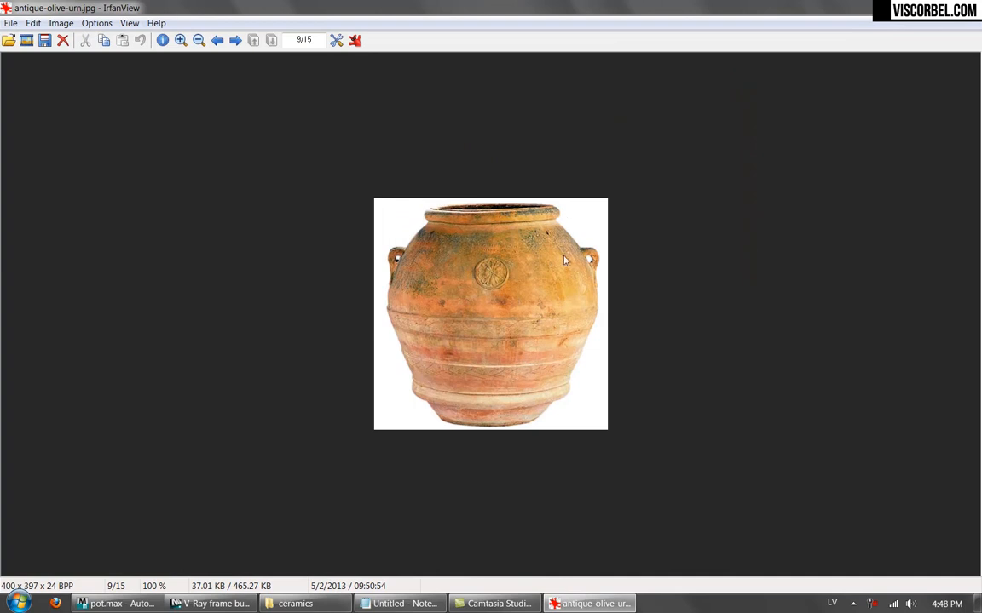
key("Escape")
Examine the Tall_Antique_Terracotta_Greek reference image and close it again.
left_click_drag(617, 390, 729, 421)
double_click(218, 237)
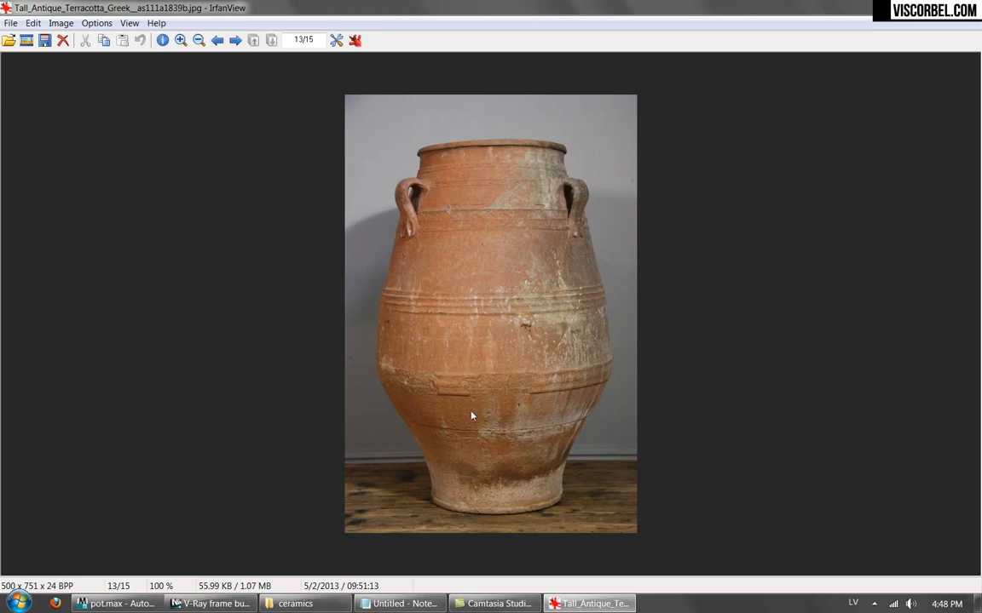
key("Escape")
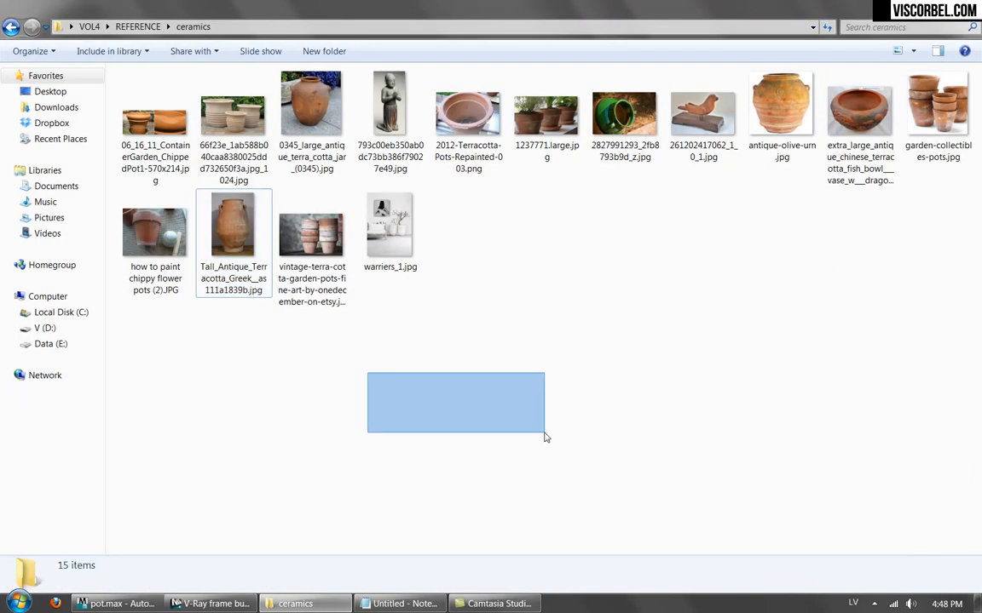
Open the large antique terra cotta jar image (0345) and note "Old Clay" as the first line in Notepad.
left_click(290, 86)
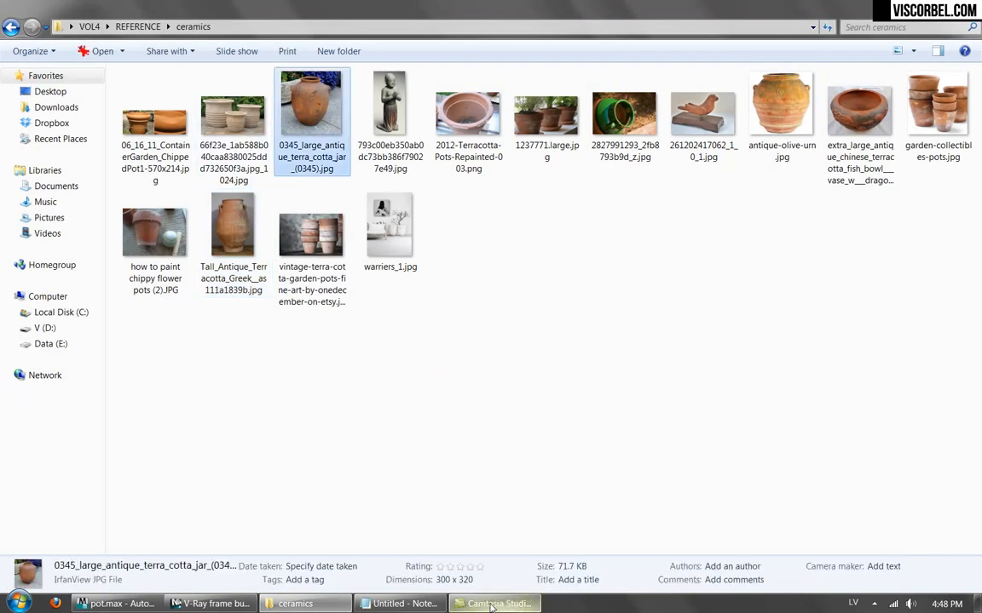
left_click(399, 603)
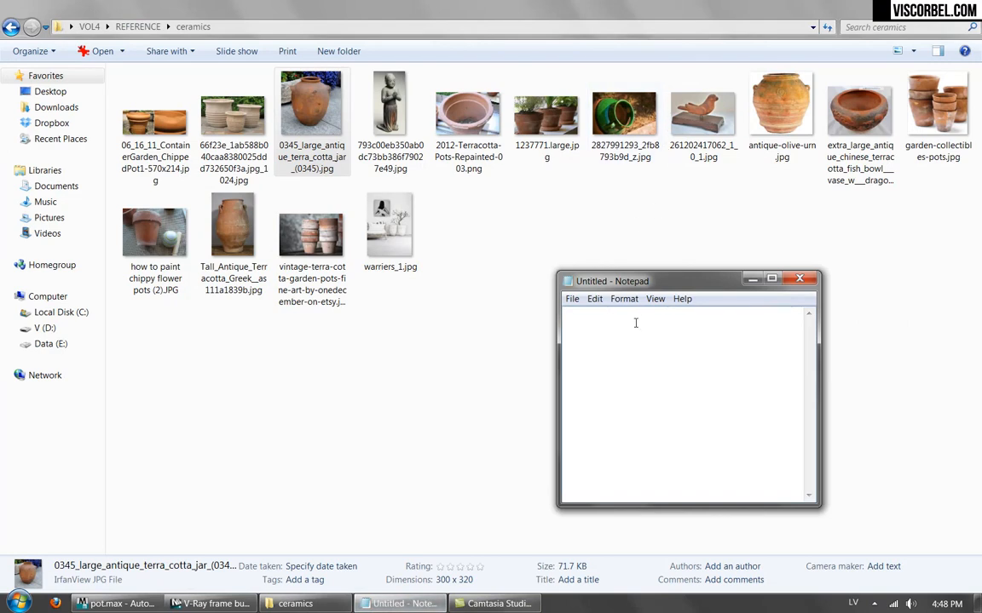
left_click(311, 107)
double_click(311, 106)
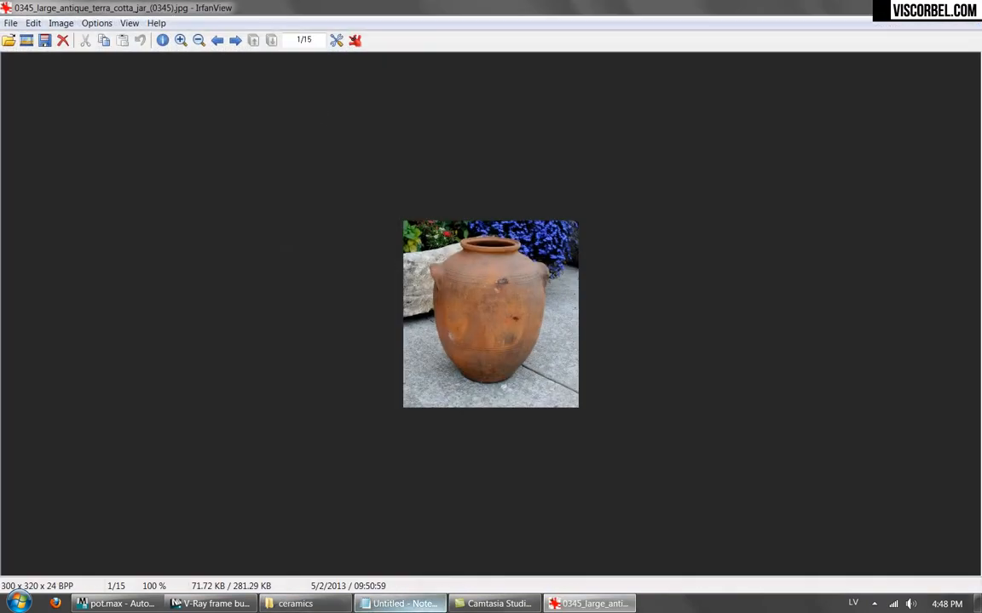
left_click(399, 603)
type("clay")
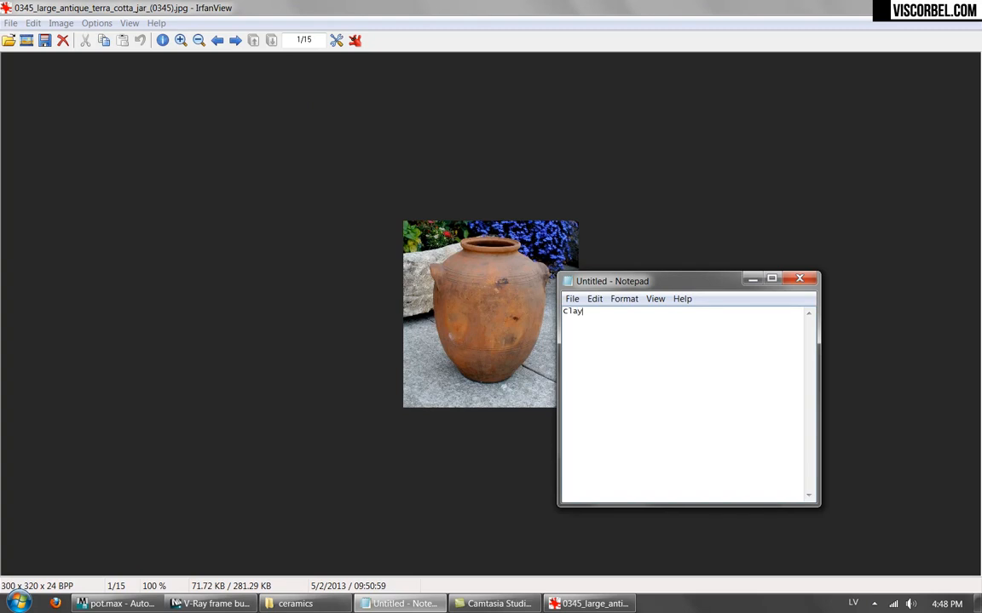
type("old")
key("End")
left_click(399, 603)
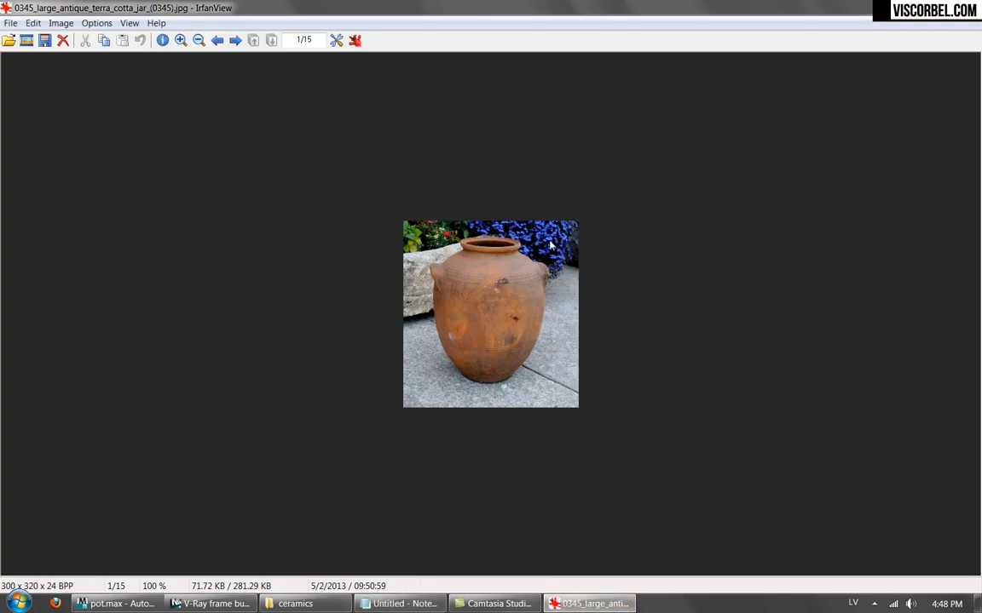
Open the antique-olive-urn image from the ceramics folder and add "Moss" as a new line in the Notepad list.
left_click(294, 603)
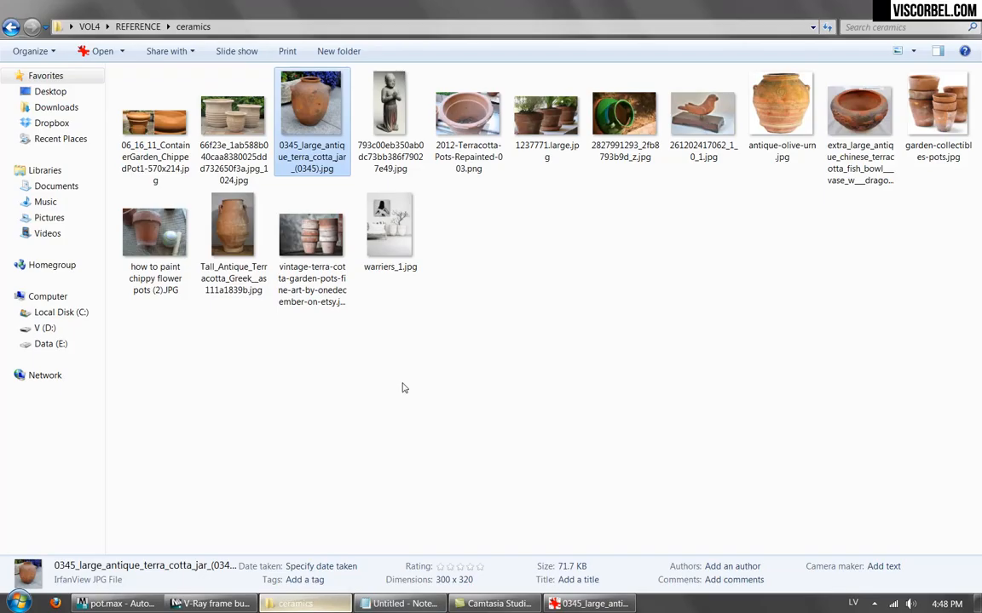
double_click(781, 98)
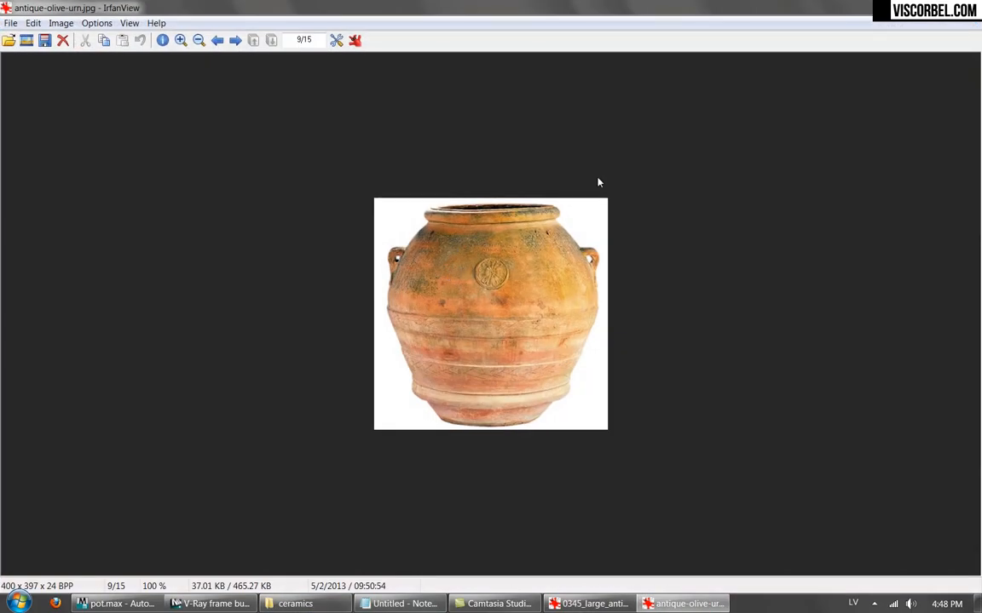
left_click(399, 603)
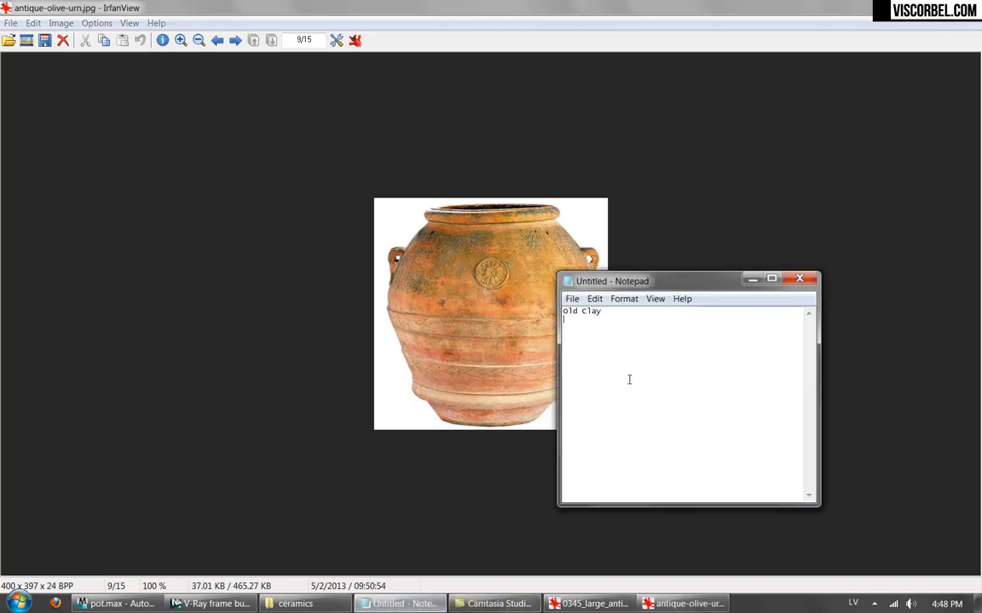
key("Return")
type("Moss")
Open the chipped container garden pot image from the ceramics folder and add "Clay_clean" to the Notepad list.
left_click(295, 603)
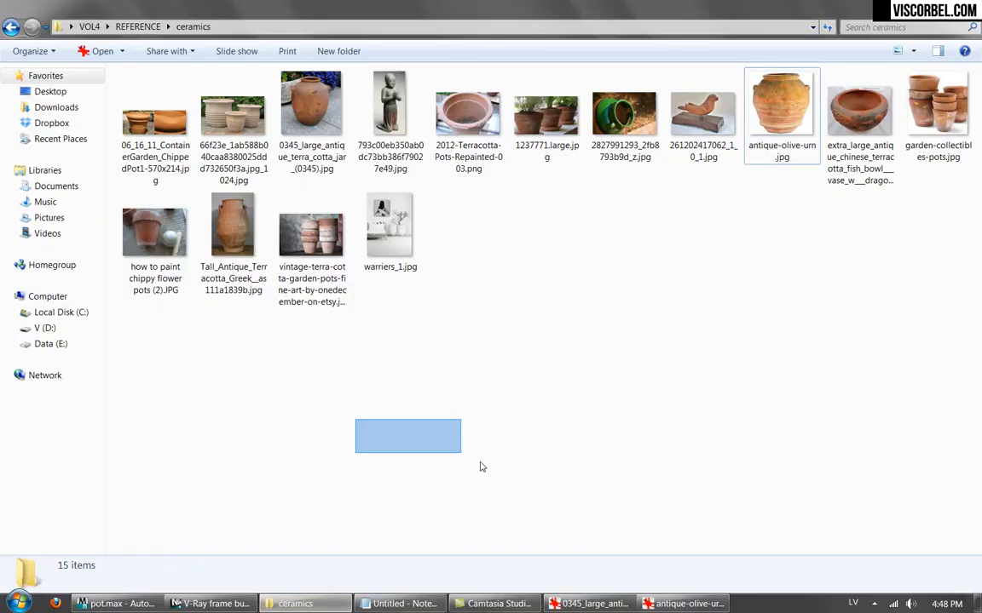
left_click_drag(278, 428, 396, 447)
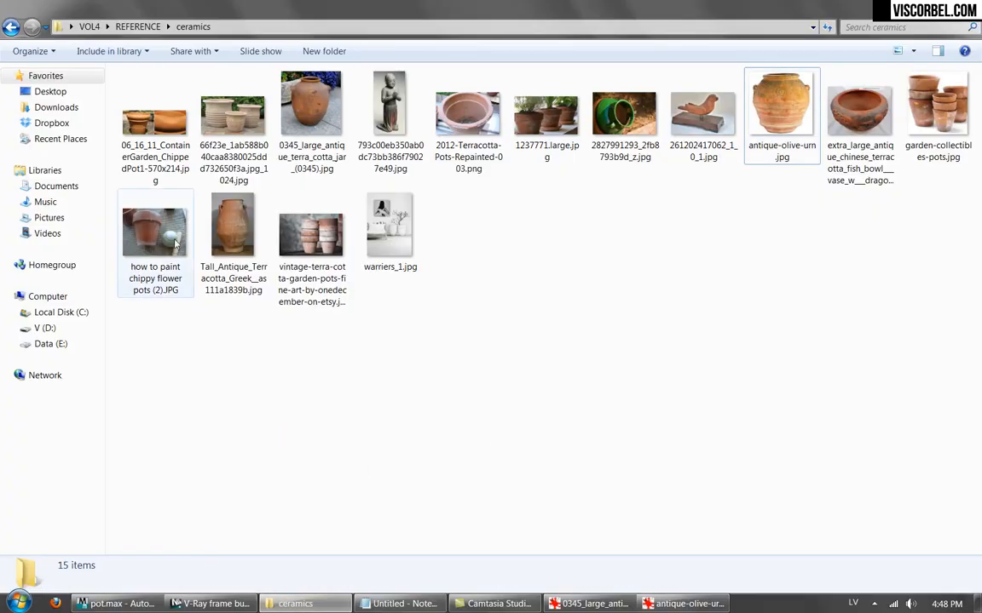
double_click(173, 160)
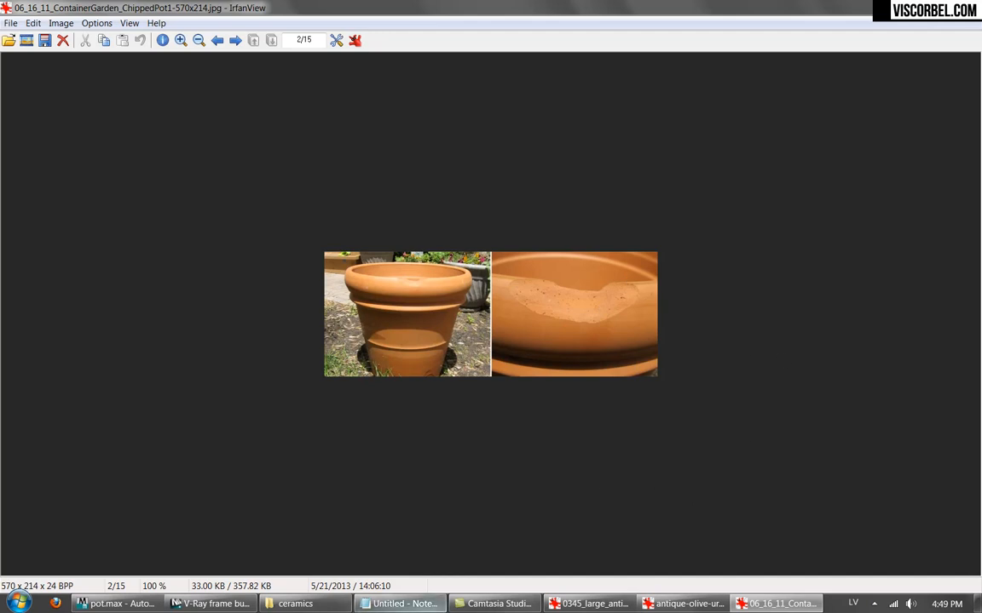
left_click(401, 603)
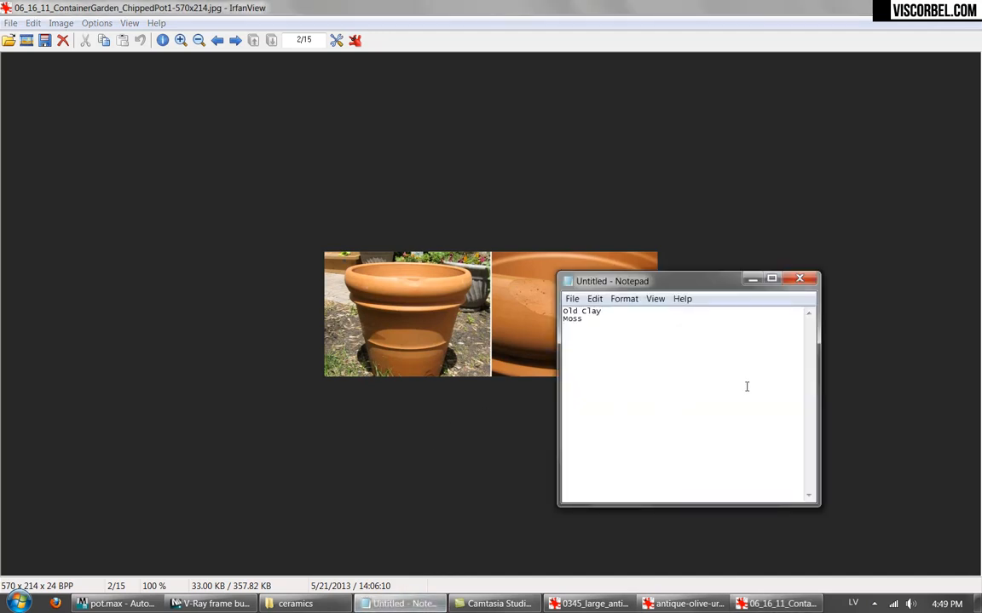
key("Return")
type("clay_clean")
Open the Tall_Antique_Terracotta_Greek image and place the Notepad window beside the urn so that it does not cover it.
left_click(295, 603)
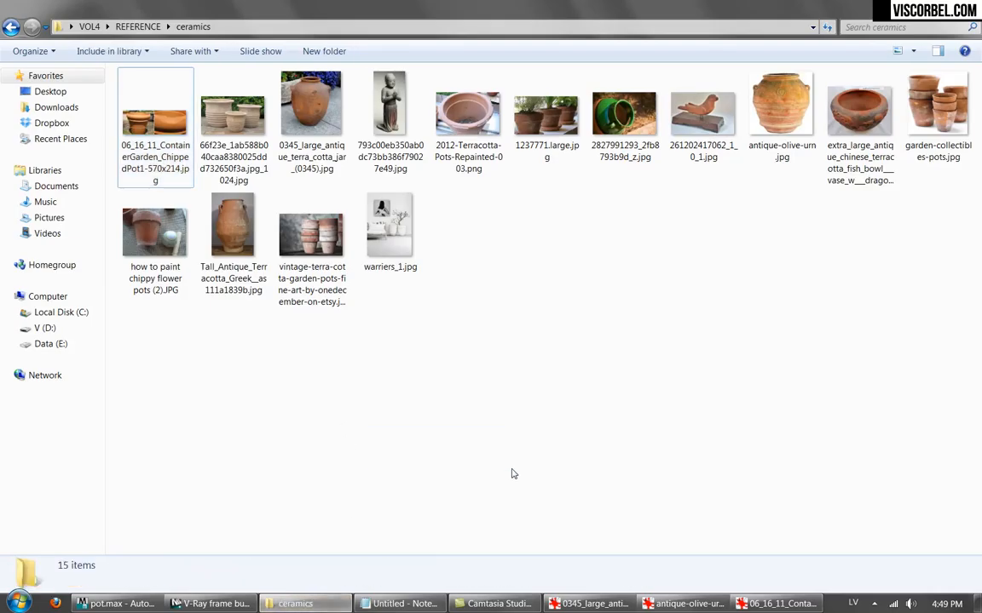
double_click(220, 252)
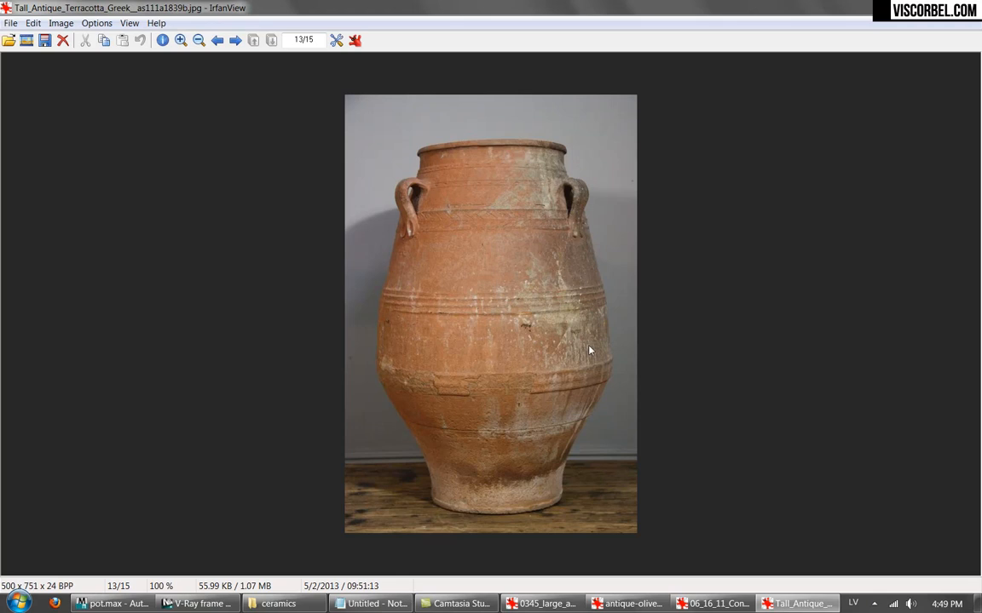
left_click(374, 604)
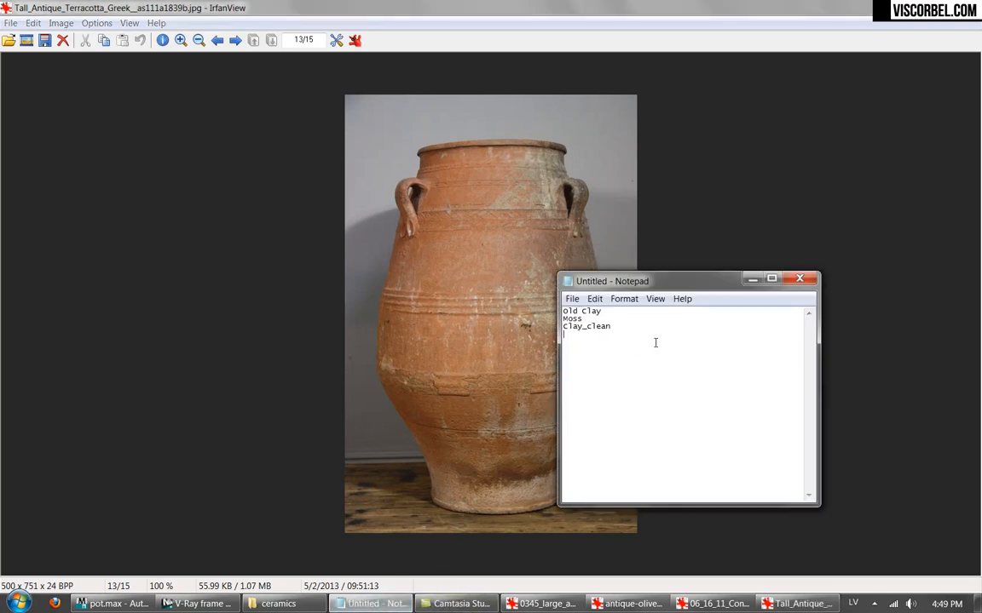
left_click_drag(626, 275, 725, 149)
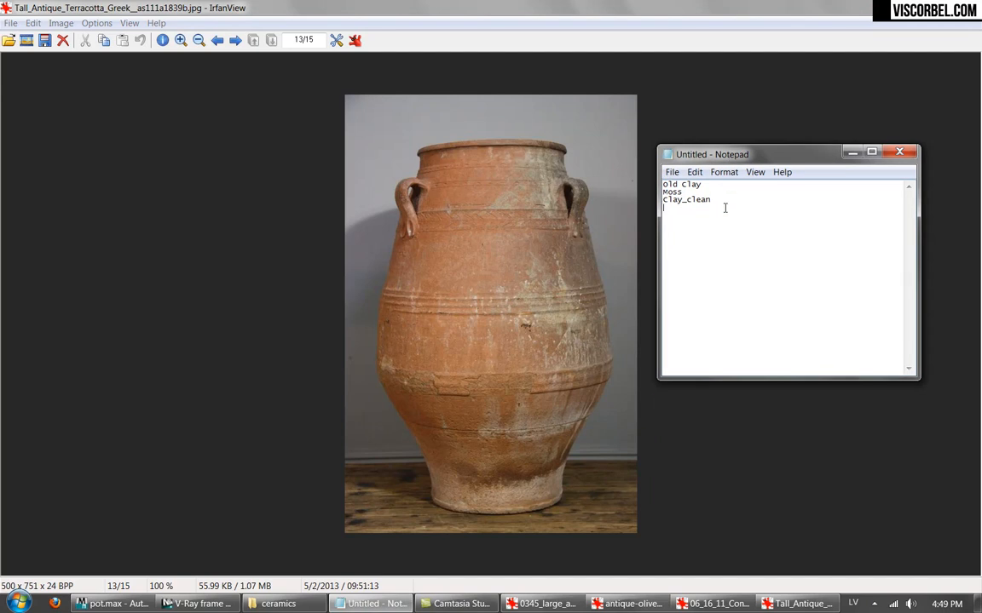
Add "Mud" to the Notepad list and move the Clay_clean entry below it.
type("Mud")
key("Return")
key("Return")
left_click_drag(722, 200, 664, 200)
key("ctrl+x")
left_click(699, 213)
key("ctrl+v")
Move the Mud entry directly below Old Clay and remove the blank line above Clay_clean in the Notepad list.
left_click(671, 201)
key("BackSpace")
double_click(670, 199)
key("Delete")
left_click(711, 185)
key("Return")
type("Mud")
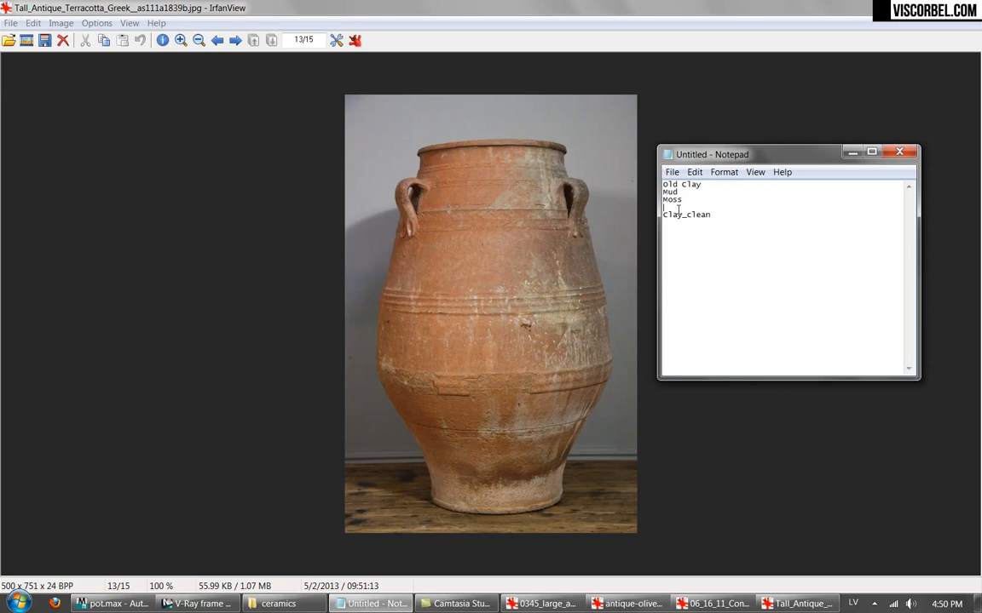
left_click(679, 206)
key("BackSpace")
left_click(721, 217)
Reopen the large antique terra cotta jar image (0345) and enlarge it to 259% to examine the clay surface.
mouse_move(268, 604)
left_click(246, 546)
double_click(300, 106)
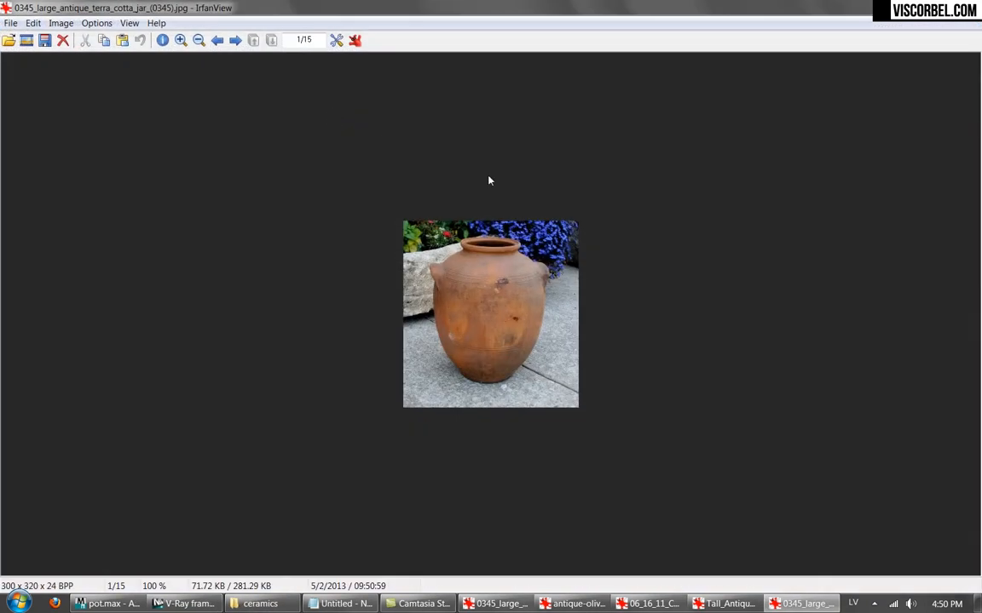
left_click(181, 41)
left_click(181, 40)
left_click(182, 41)
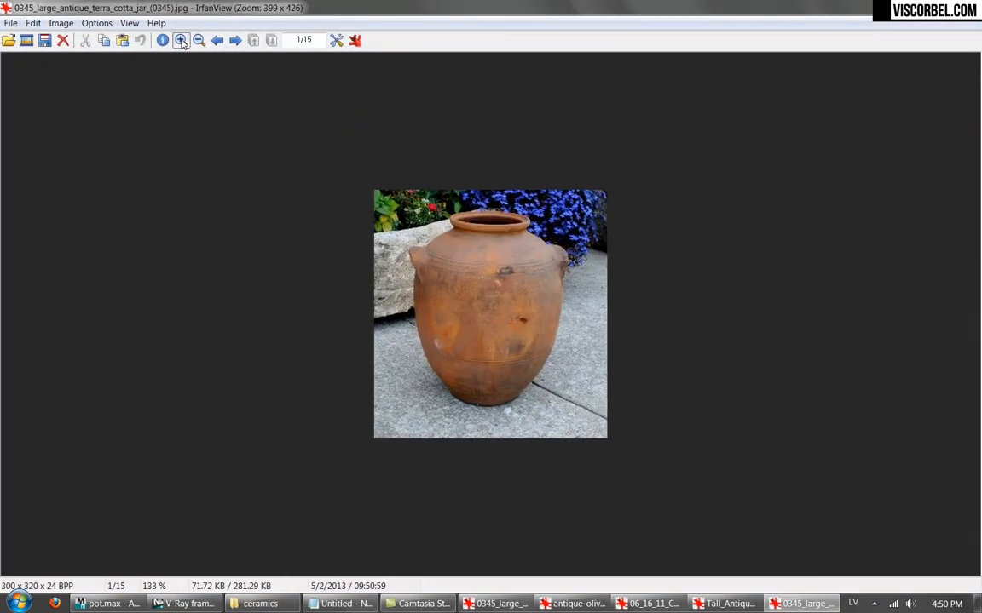
left_click(181, 41)
left_click(182, 40)
left_click(182, 40)
left_click(182, 41)
left_click(181, 41)
left_click(181, 41)
left_click(181, 41)
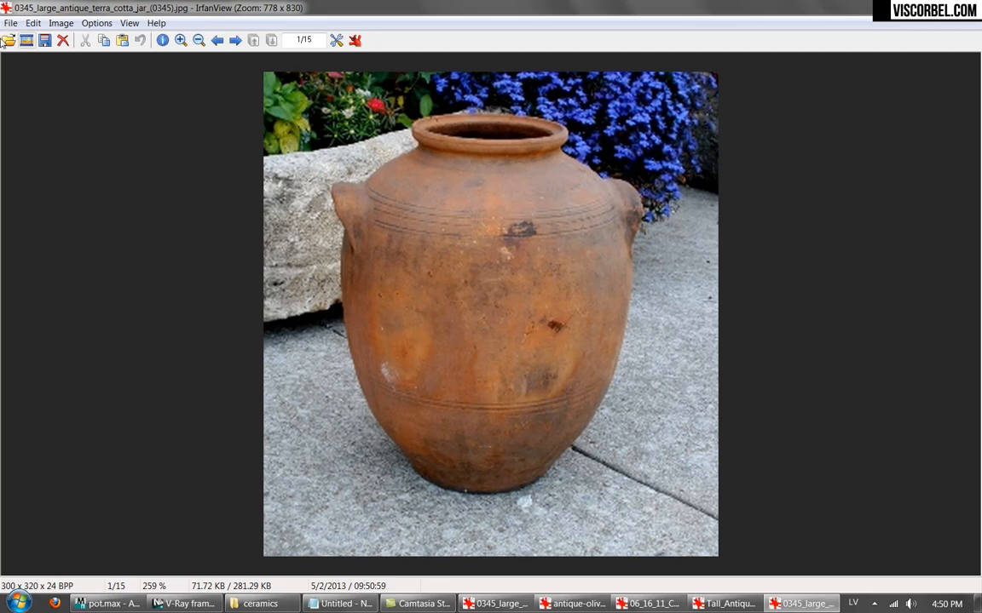
Copy the jar image, start Photoshop, and paste it into a new document with the default size.
left_click(34, 23)
left_click(64, 264)
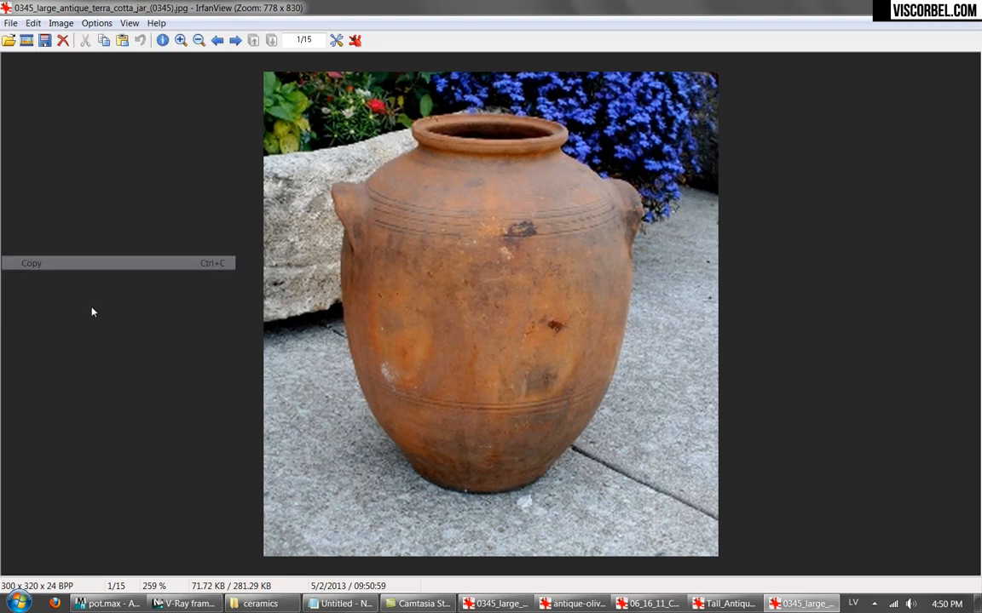
left_click(17, 604)
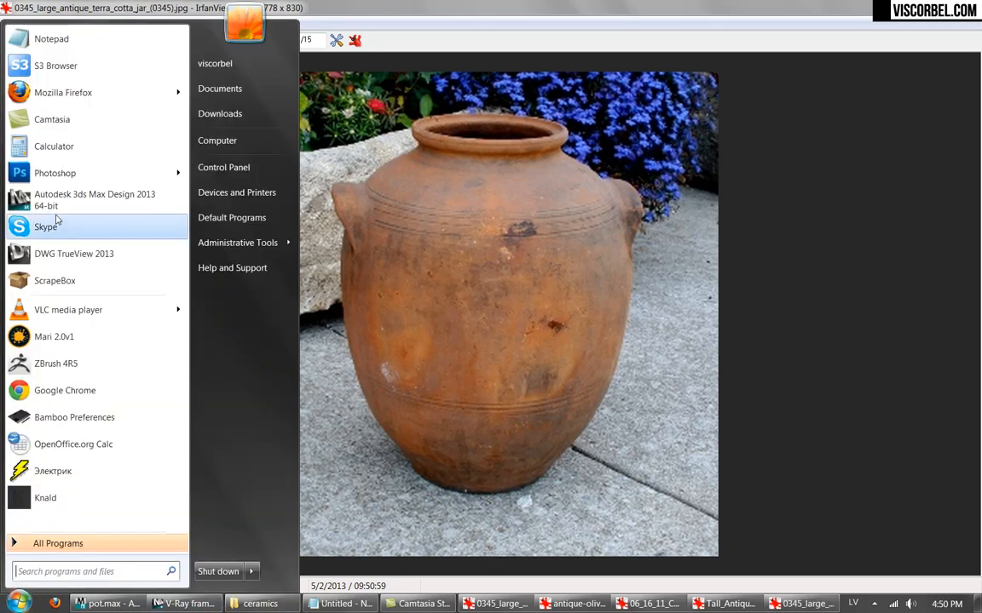
left_click(85, 170)
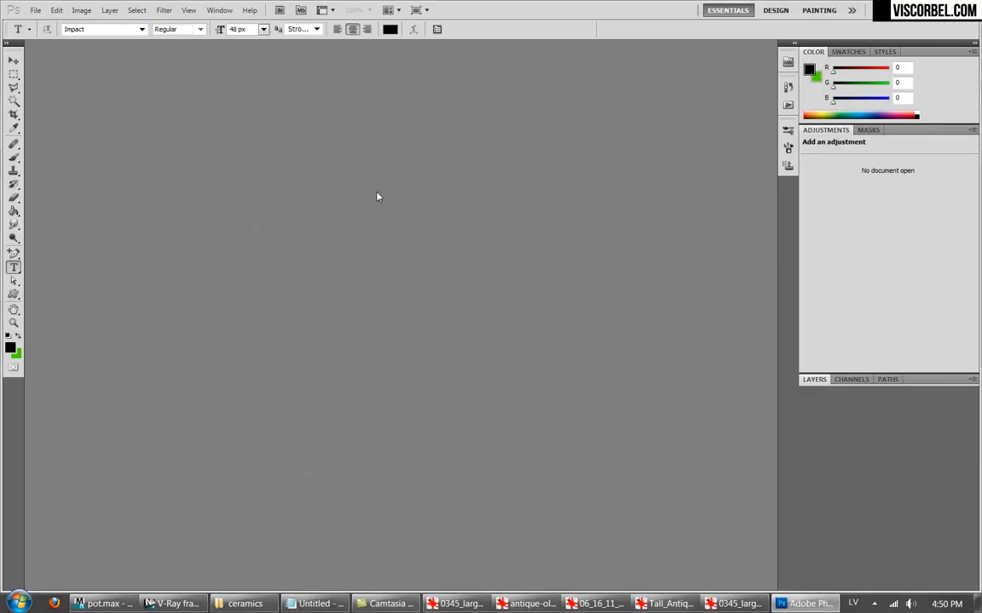
key("ctrl+n")
key("Return")
key("ctrl+v")
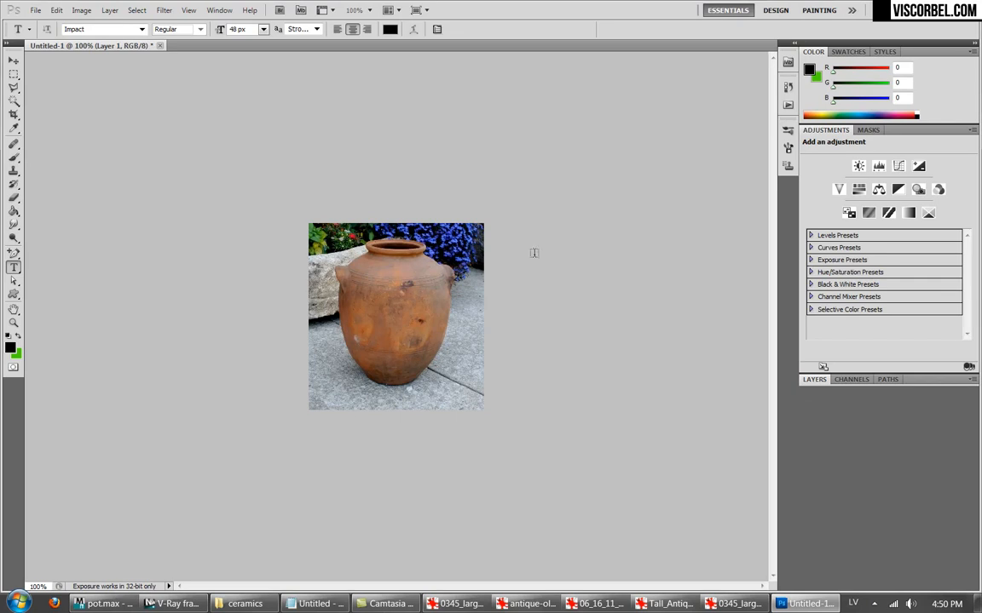
Create a second new document of 2048 x 2048 pixels with a white background.
key("ctrl+n")
key("Tab")
key("Tab")
type("2048")
key("Tab")
key("Tab")
type("2048")
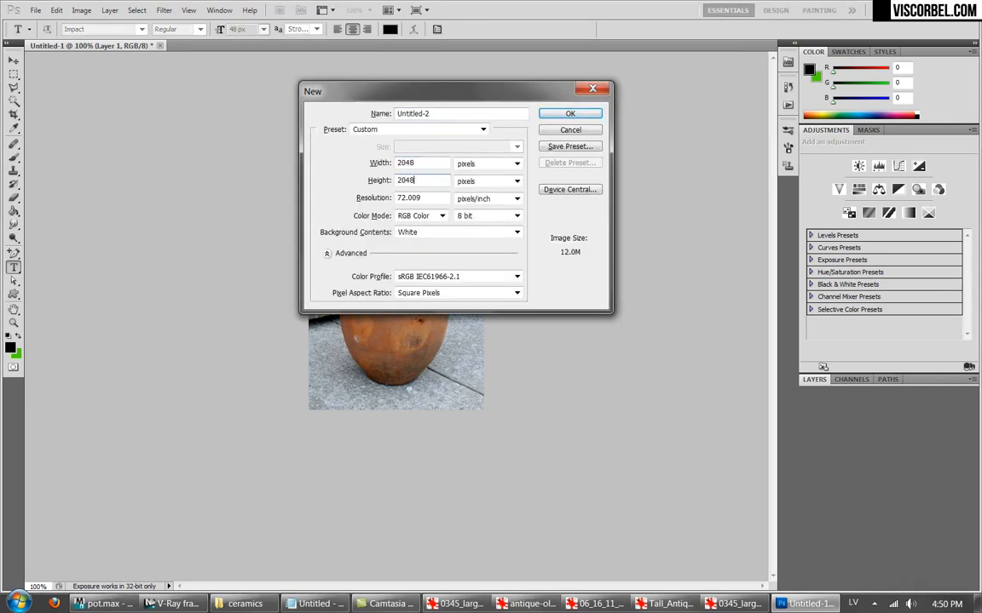
key("Return")
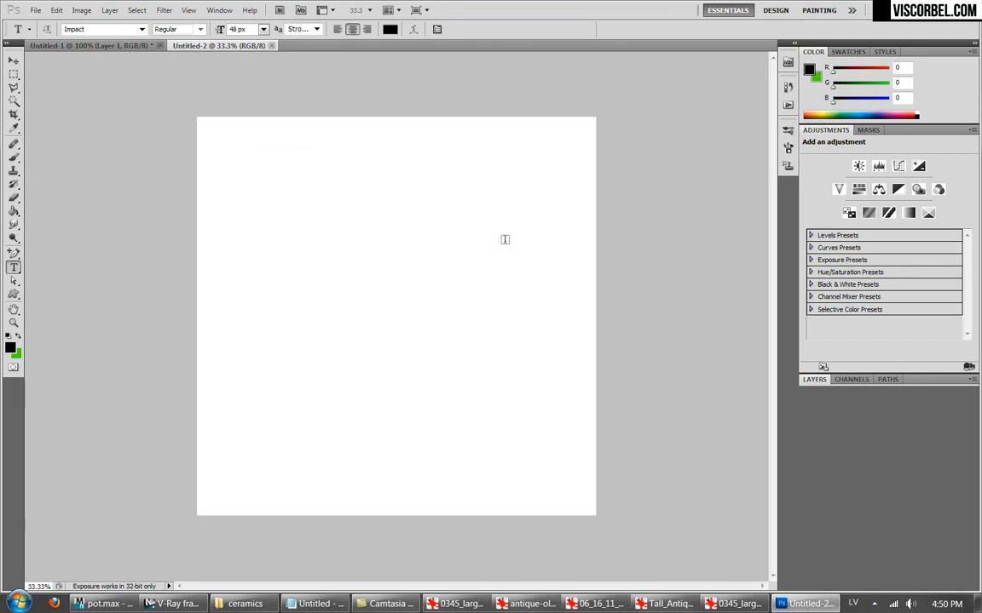
Sample a clay brown (RGB 168, 110, 72) from the jar photo and fill the blank 2048 x 2048 document with it.
left_click(92, 45)
left_click(830, 378)
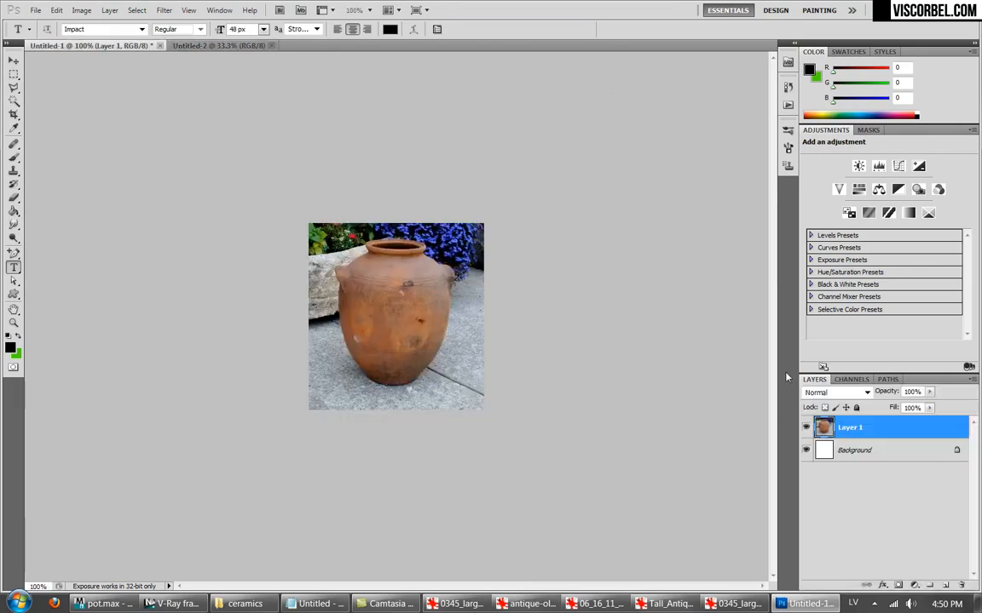
left_click(14, 211)
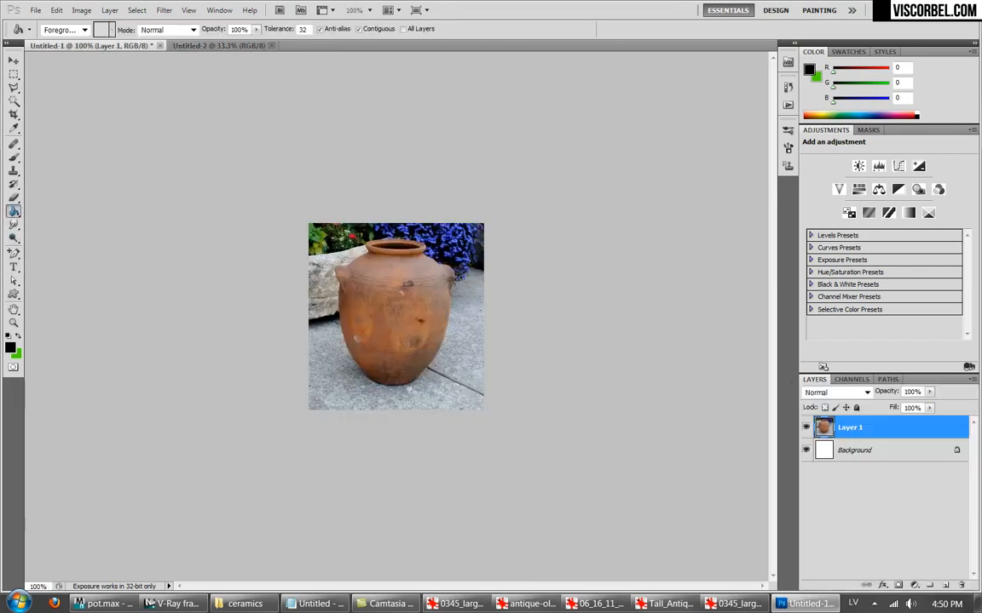
left_click(431, 305, "alt")
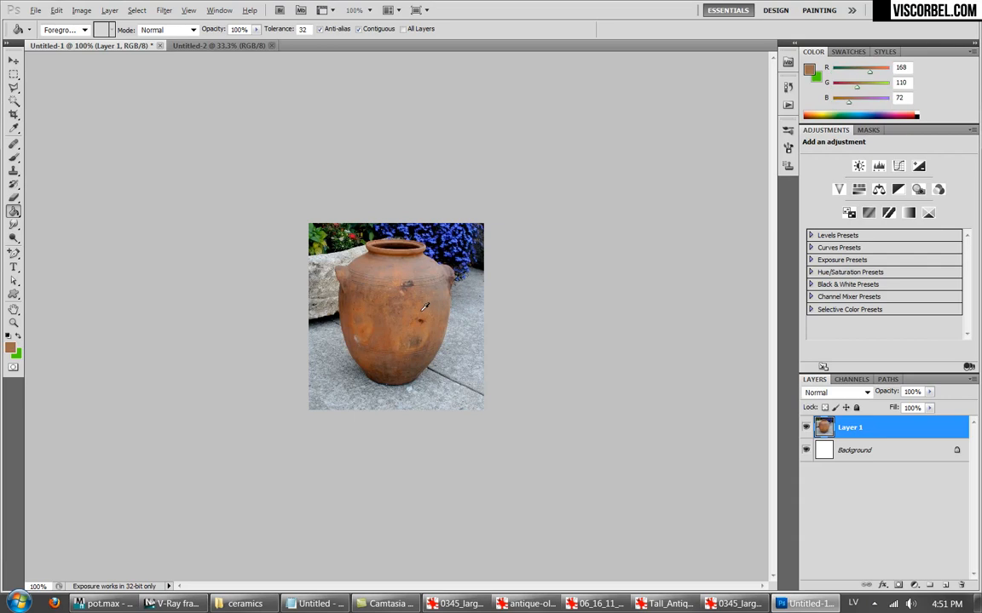
key("ctrl+Tab")
left_click(343, 273)
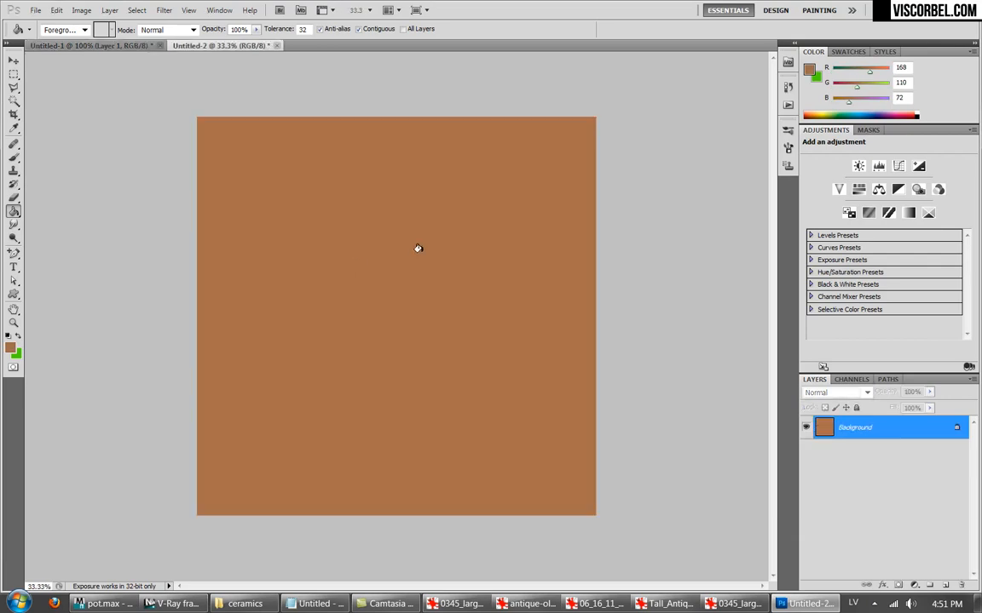
Sample a darker brown (RGB 140, 88, 66) from the jar and refill the texture document's background with it.
left_click(86, 45)
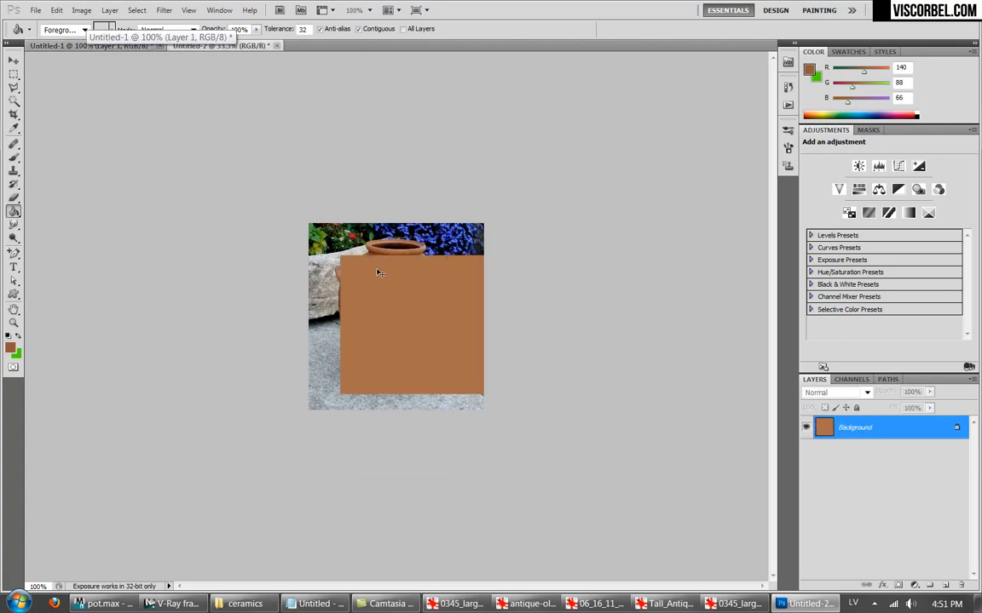
key("ctrl+Tab")
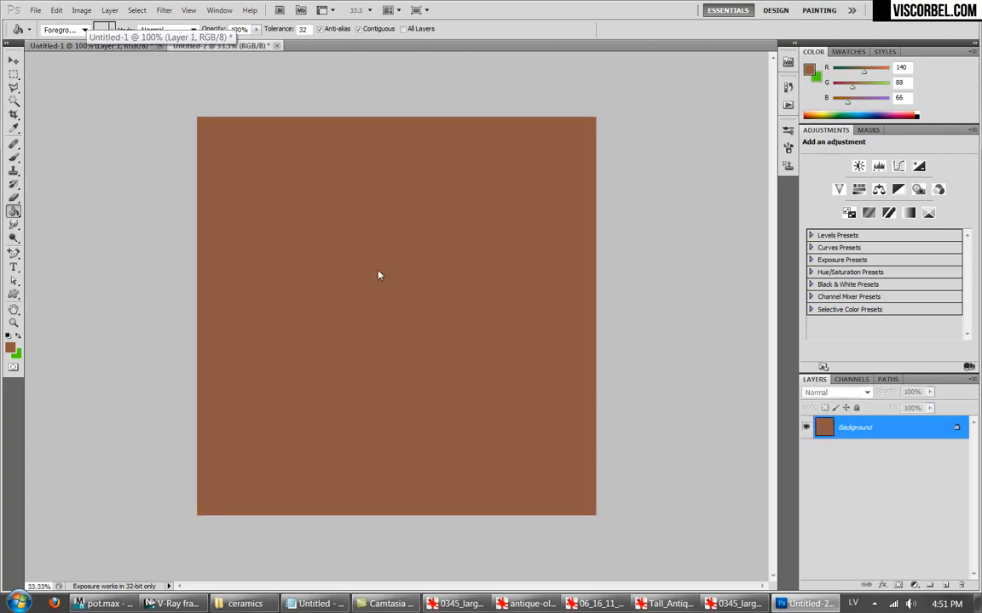
left_click(52, 45)
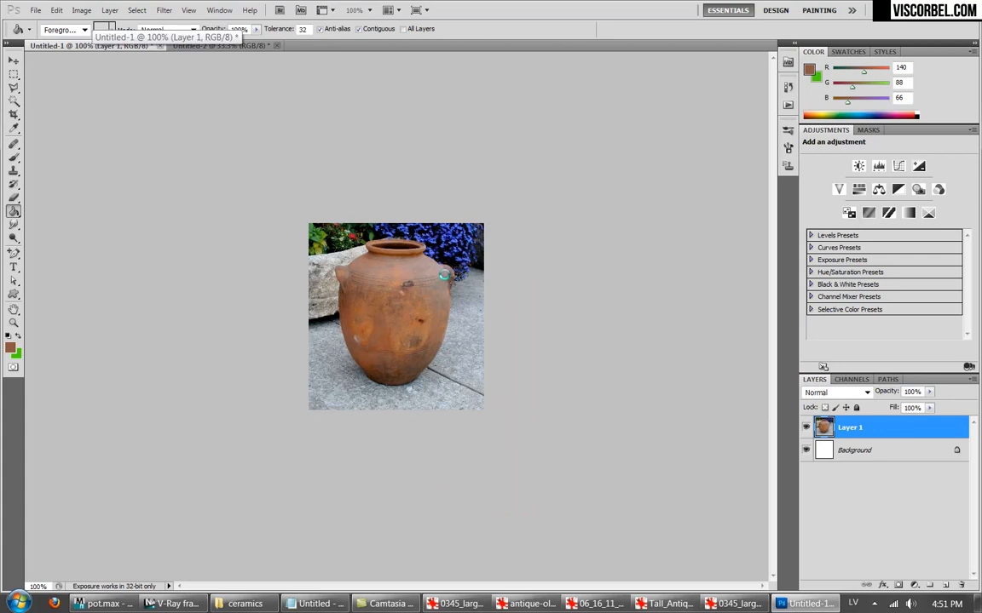
Open dirt (1), (2), (4), (8), (11) and (13).png together from the TEXTURES folder inside VOL4.
key("ctrl+o")
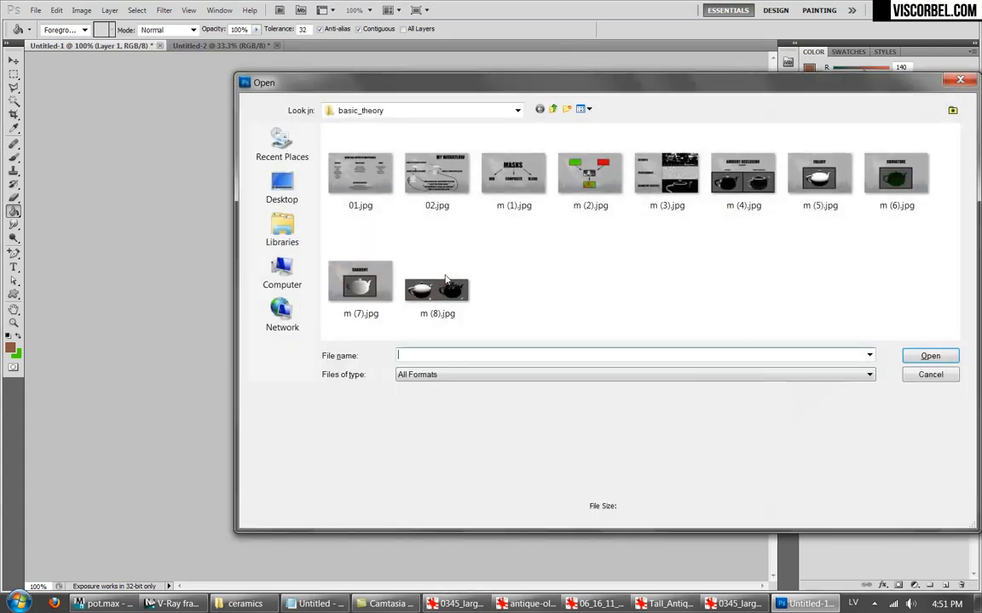
left_click(553, 109)
left_click(552, 109)
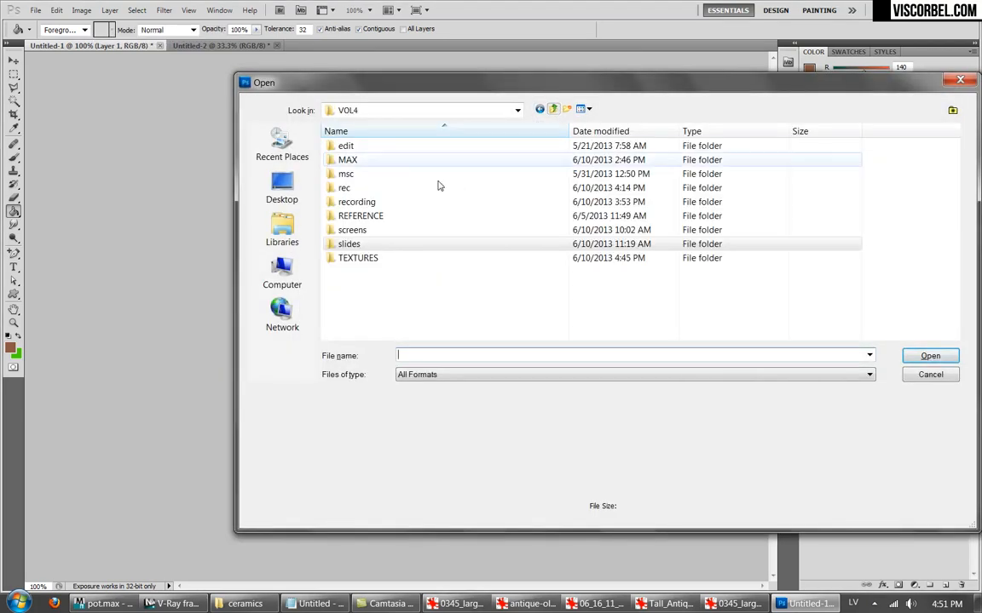
double_click(358, 257)
mouse_move(968, 197)
left_mouse_down()
mouse_move(971, 270)
mouse_move(977, 186)
left_mouse_up()
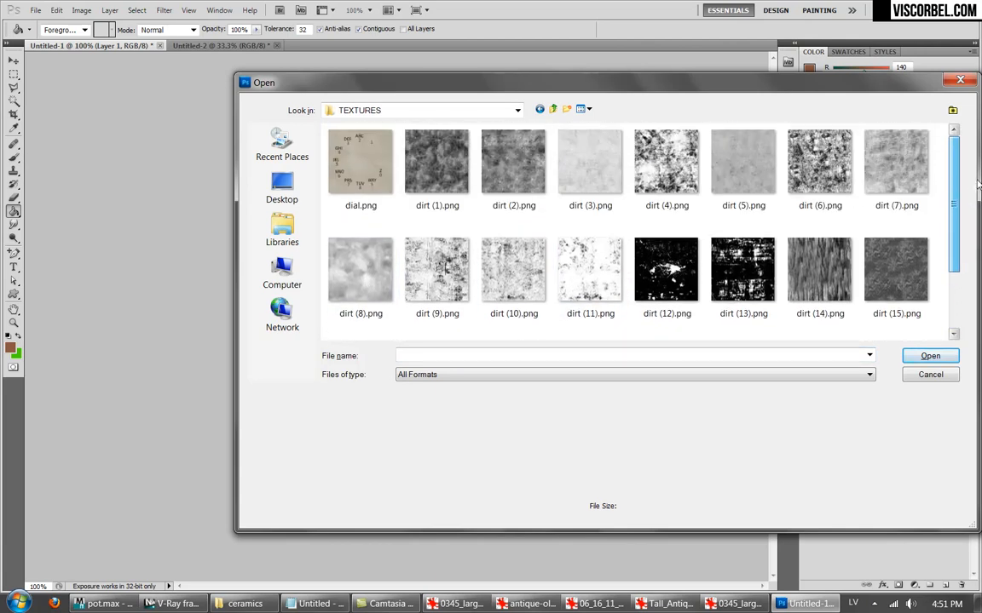
left_click(452, 166)
left_click(514, 168, "ctrl")
left_click(328, 260, "ctrl")
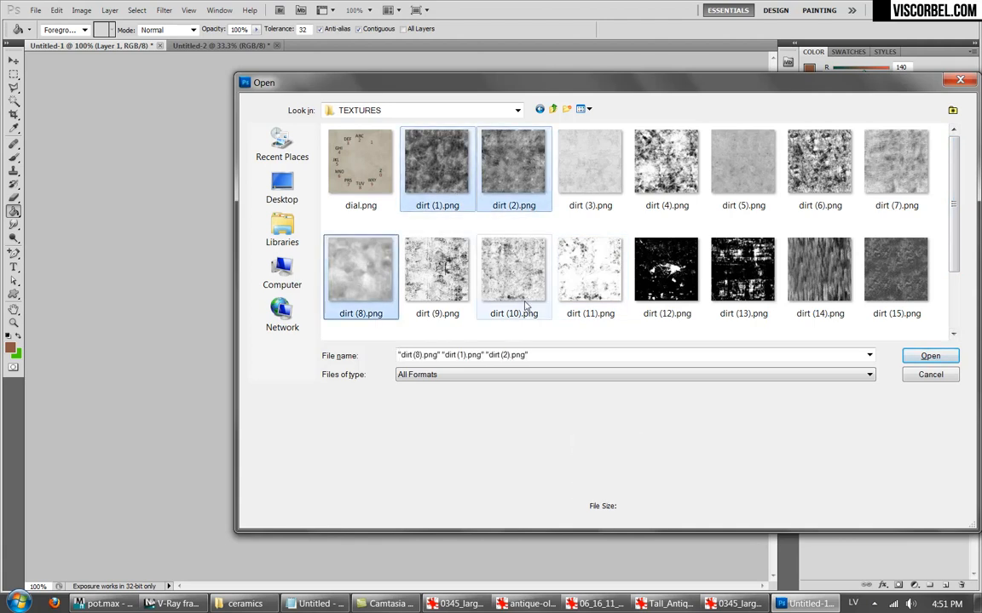
left_click(591, 267, "ctrl")
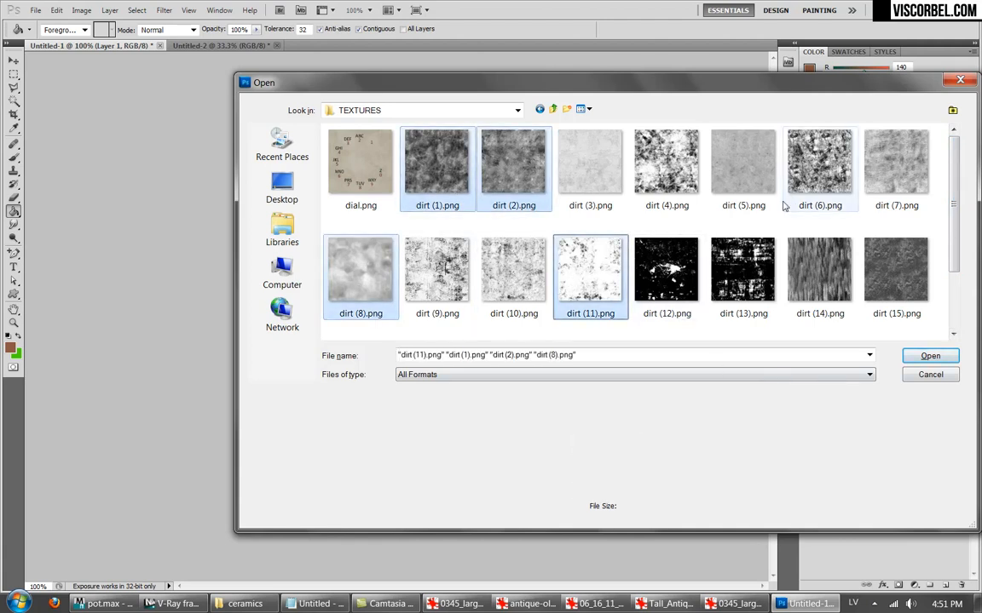
left_click(722, 241, "ctrl")
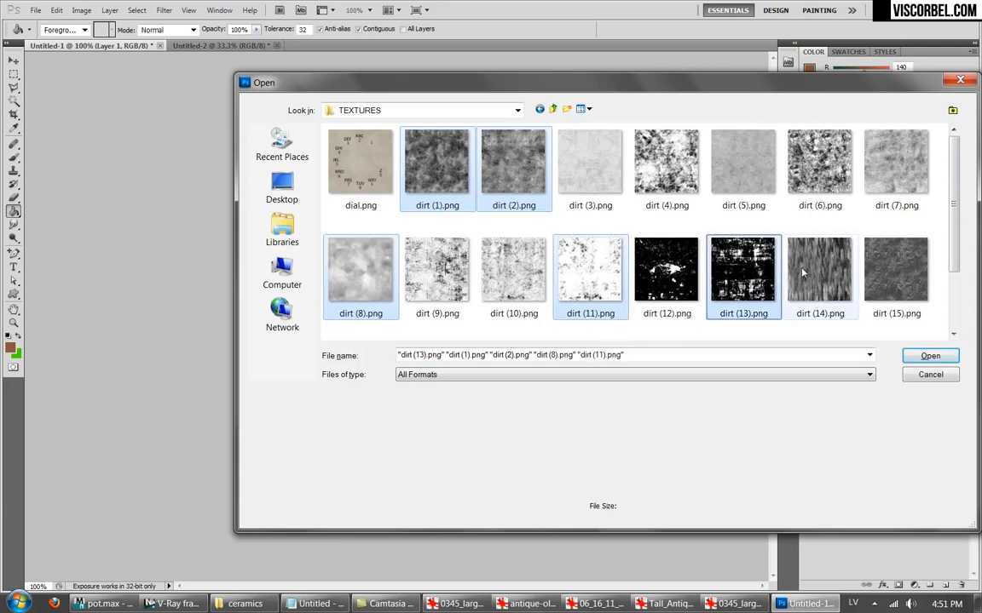
left_click(654, 169, "ctrl")
key("Return")
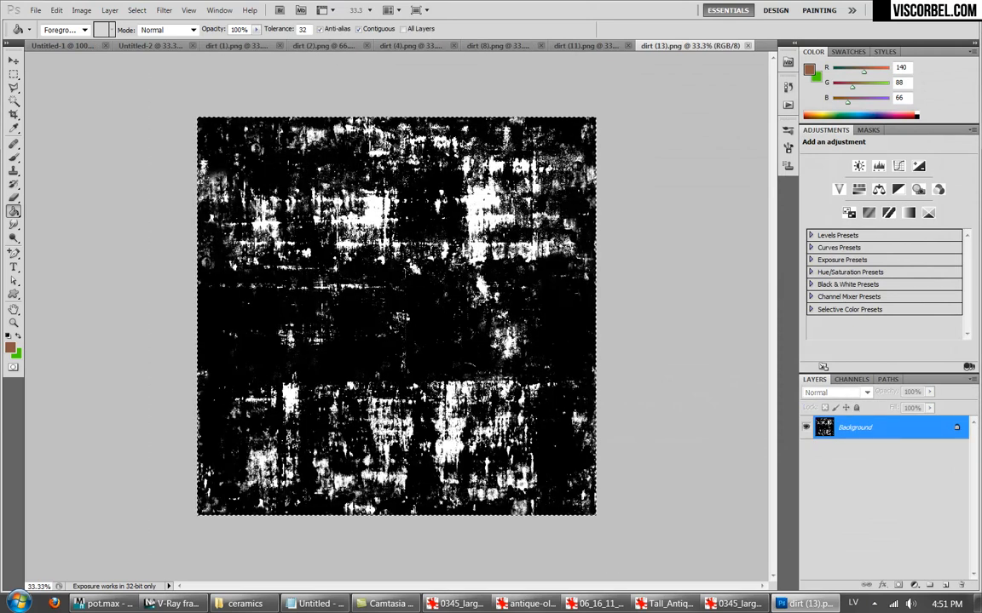
Paste the copied dirt (13) texture into the brown document as a new layer and fit it to the canvas with a transform.
left_click(143, 46)
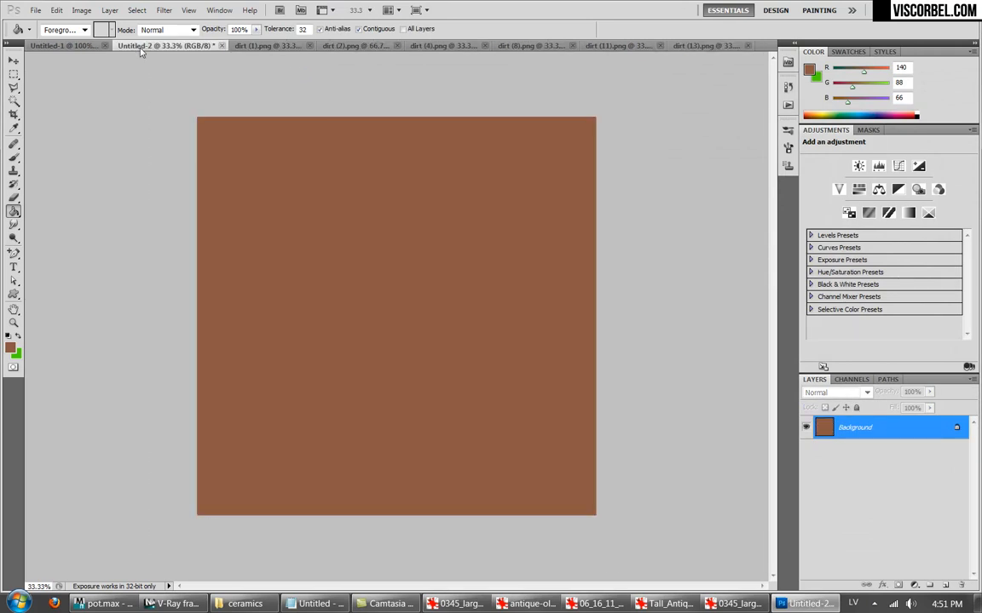
key("ctrl+v")
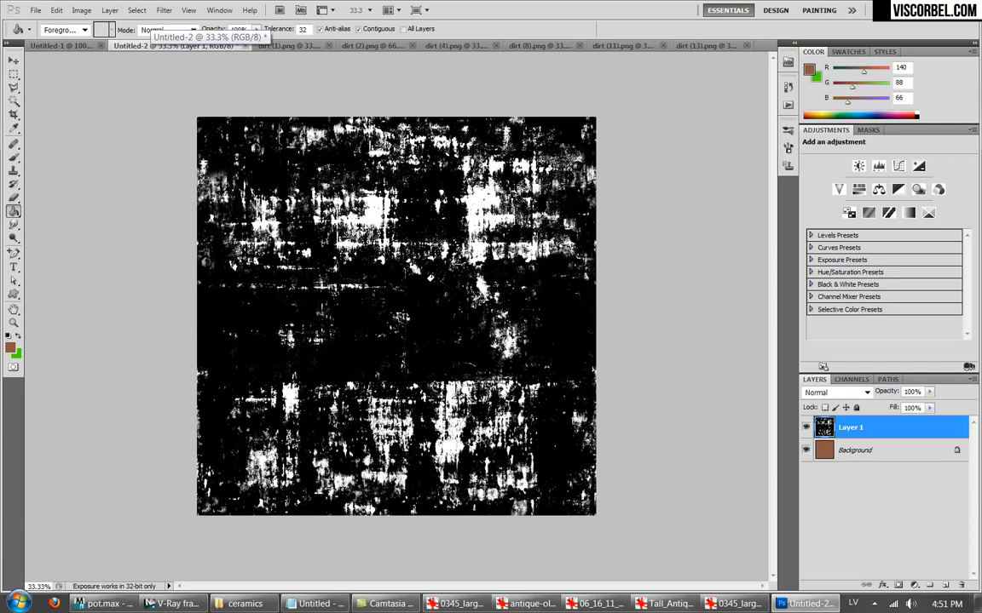
key("m")
right_click(436, 249)
left_click(497, 360)
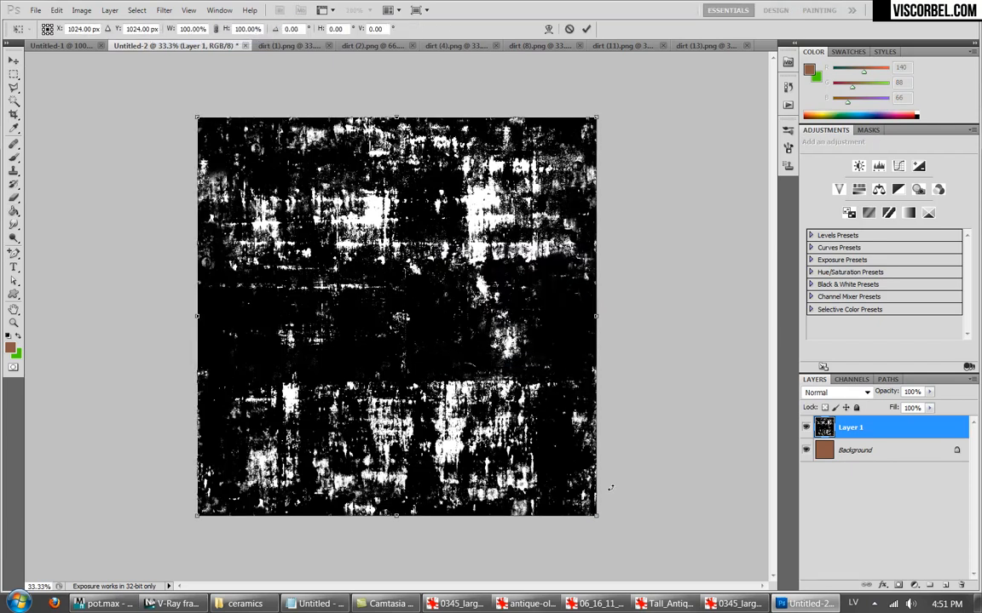
left_click(586, 28)
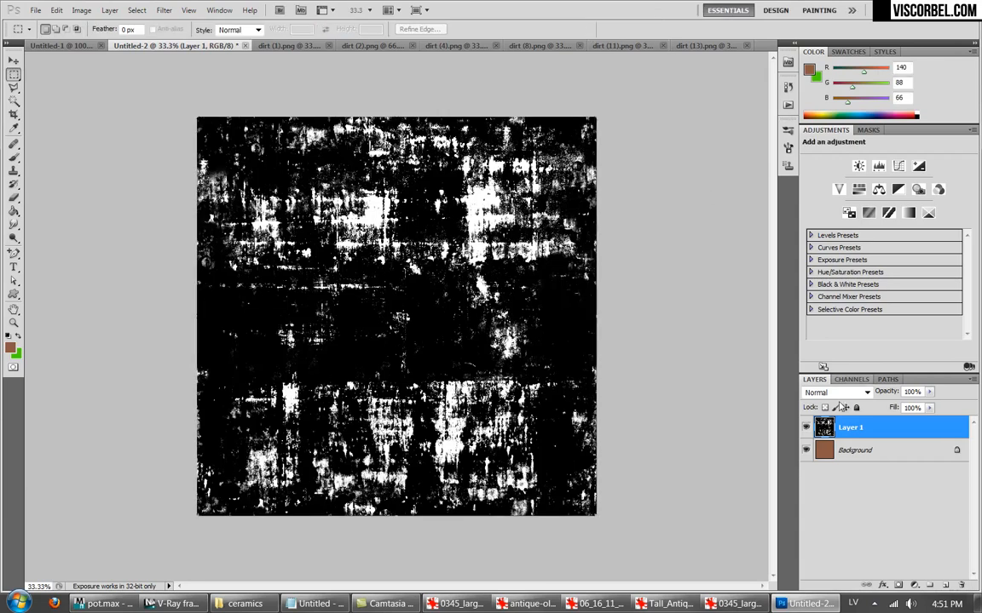
Try the blend modes from Lighten through Hard Light and Subtract to Luminosity on the dirt (13) layer.
left_click(835, 392)
left_click(818, 123)
key("Down")
key("Down")
key("Down")
key("Down")
key("Down")
key("Down")
key("Down")
key("Down")
key("Down")
key("Down")
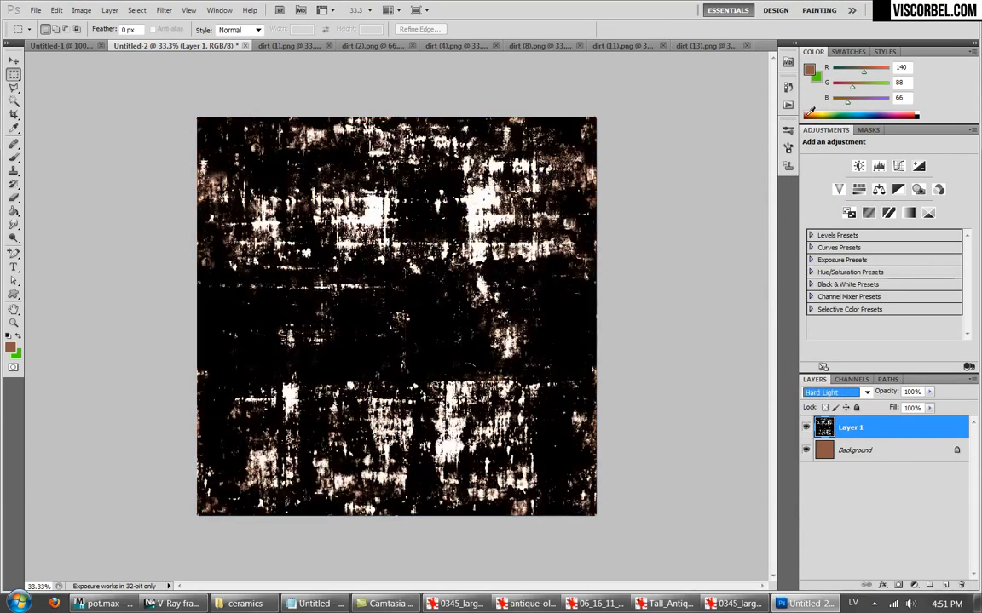
key("Down")
key("Down")
key("Down")
key("Down")
key("Down")
key("Down")
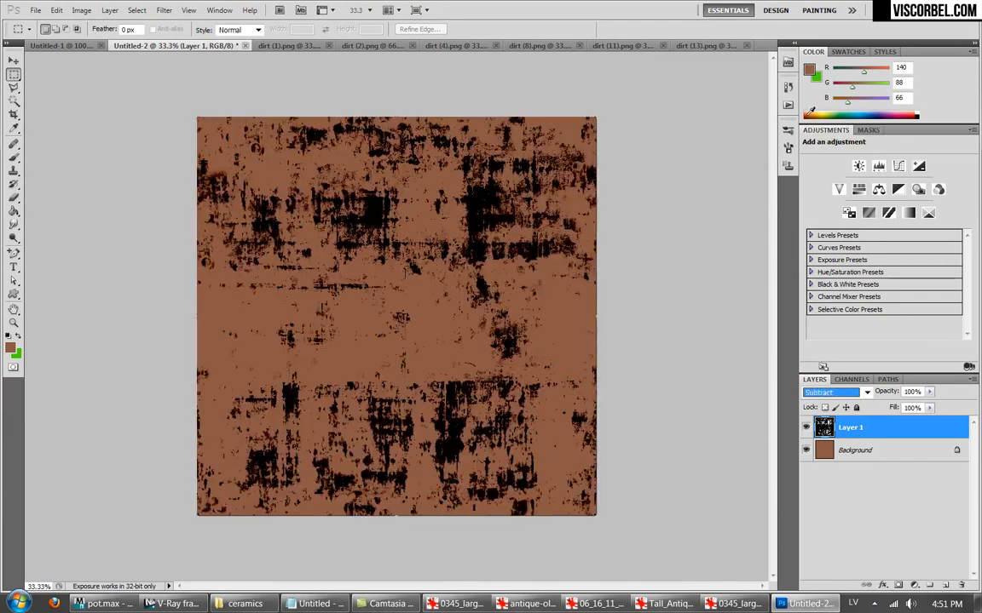
key("Down")
key("Down")
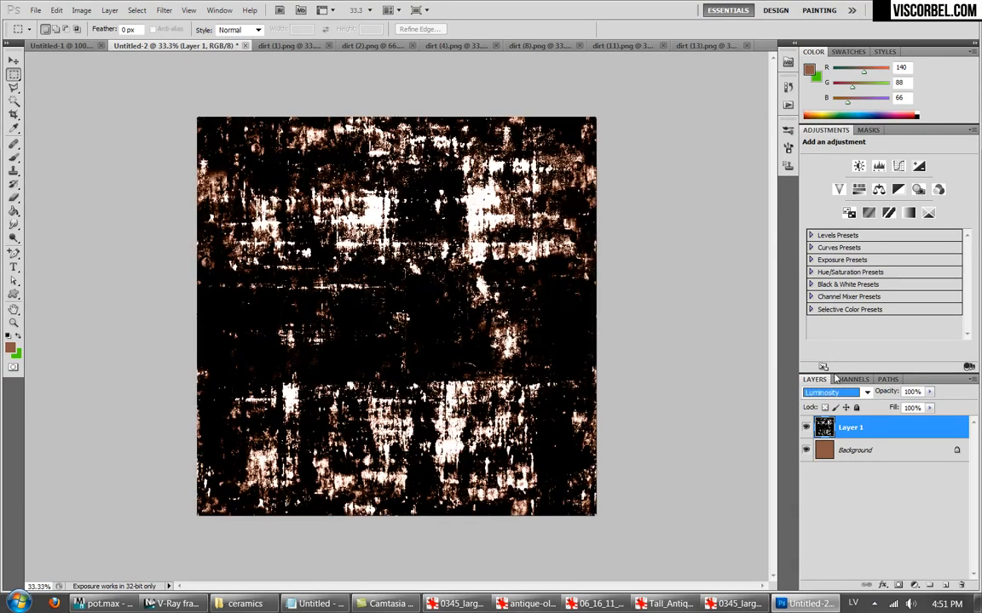
Set the dirt (13) layer's blend mode to Lighten and its opacity to 7%.
left_click(835, 391)
left_click(831, 124)
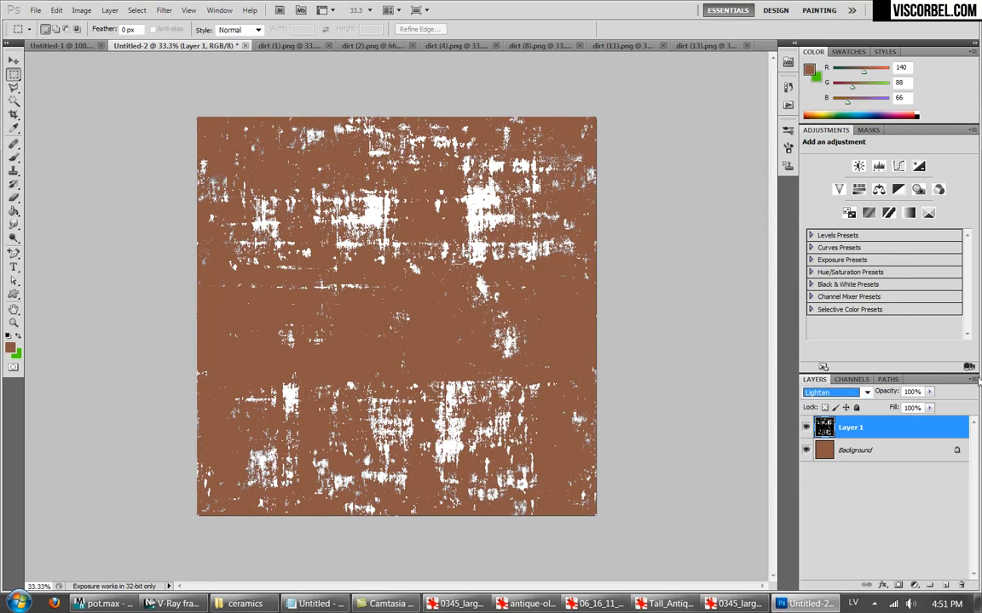
left_click(929, 392)
left_click_drag(879, 406, 875, 407)
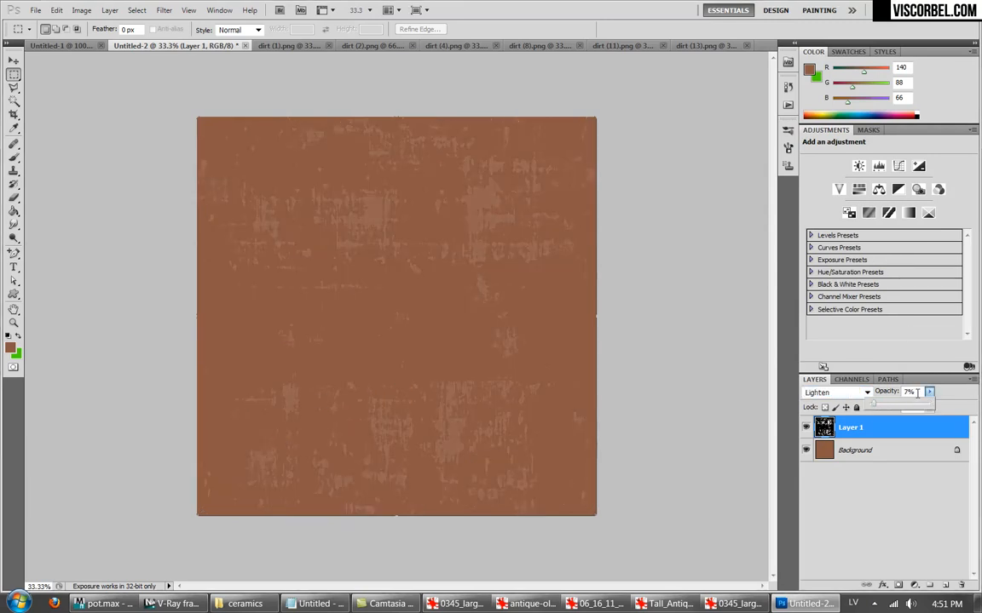
left_click(602, 187)
Check the jar photo against the texture, review the dirt (1) image, and close dirt (1).png.
left_click(81, 45)
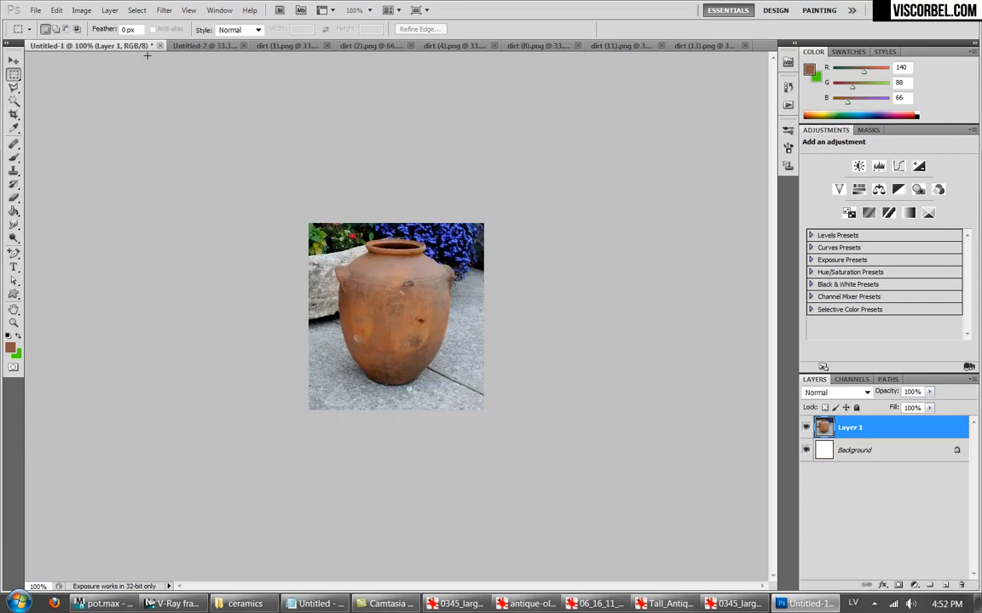
left_click(196, 45)
left_click(257, 45)
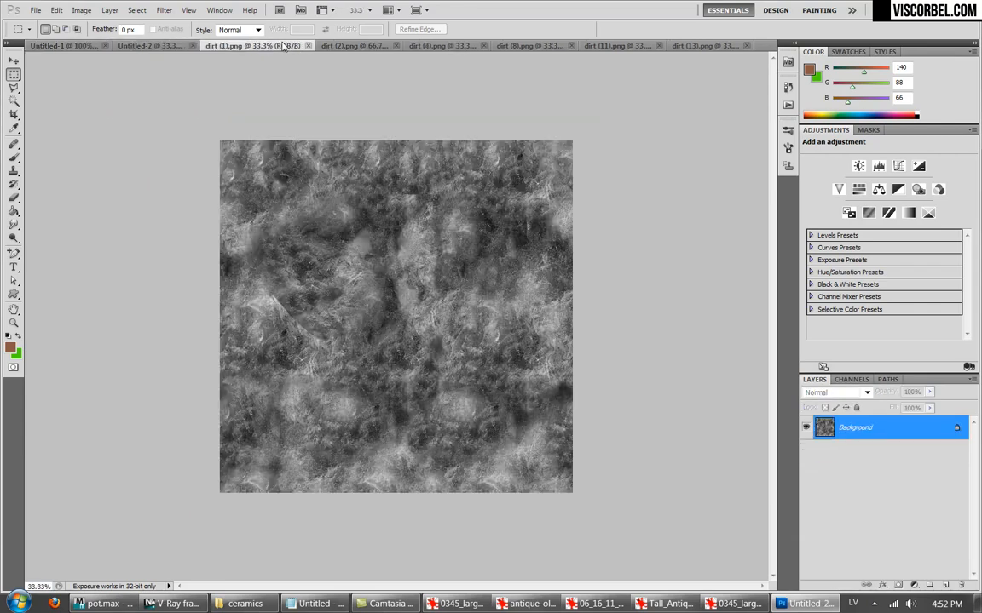
key("ctrl+a")
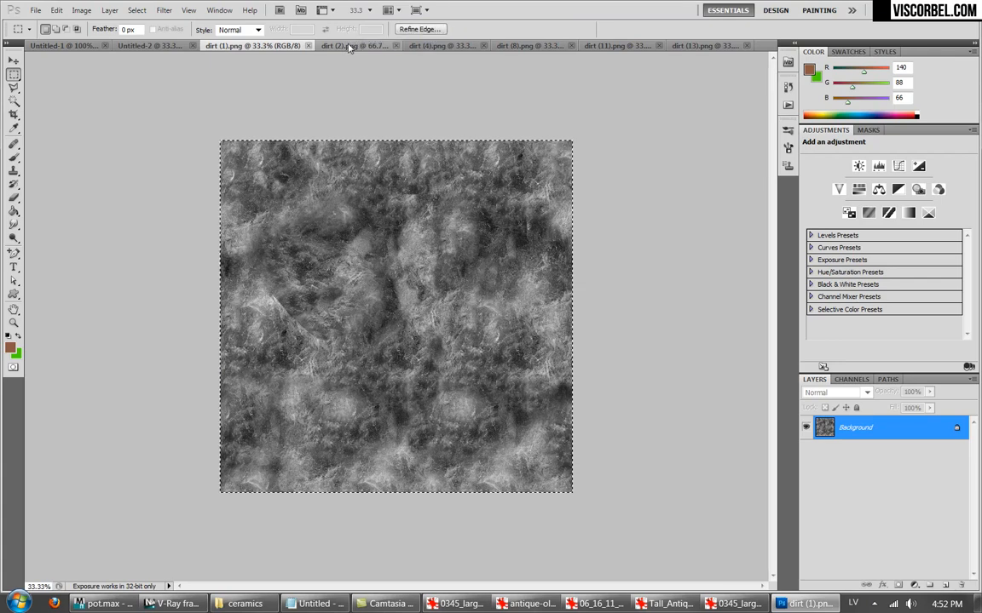
left_click(308, 45)
Copy the whole dirt (2) texture and paste it into the brown texture document as a new layer.
left_click(329, 47)
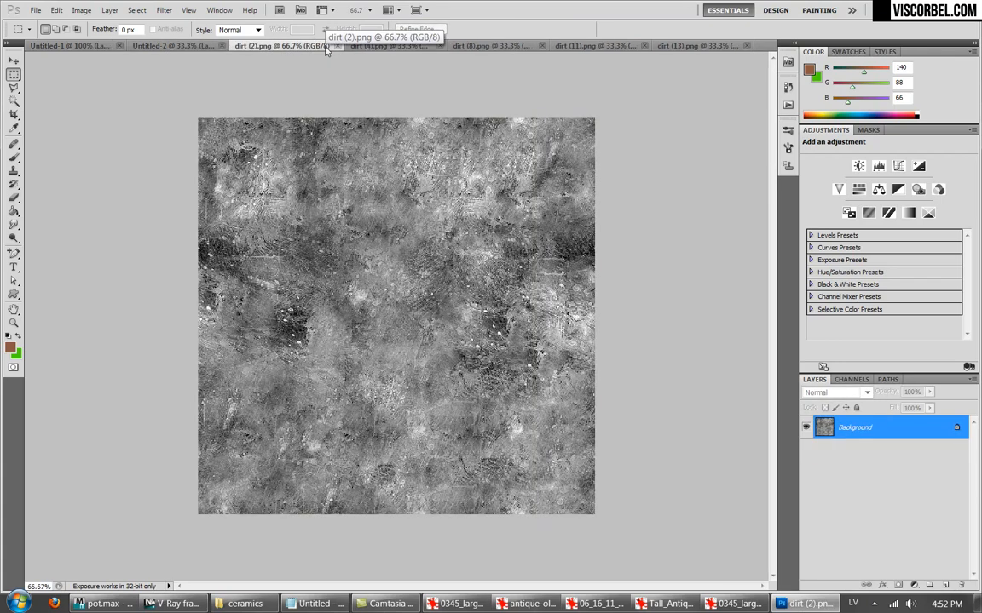
key("ctrl+a")
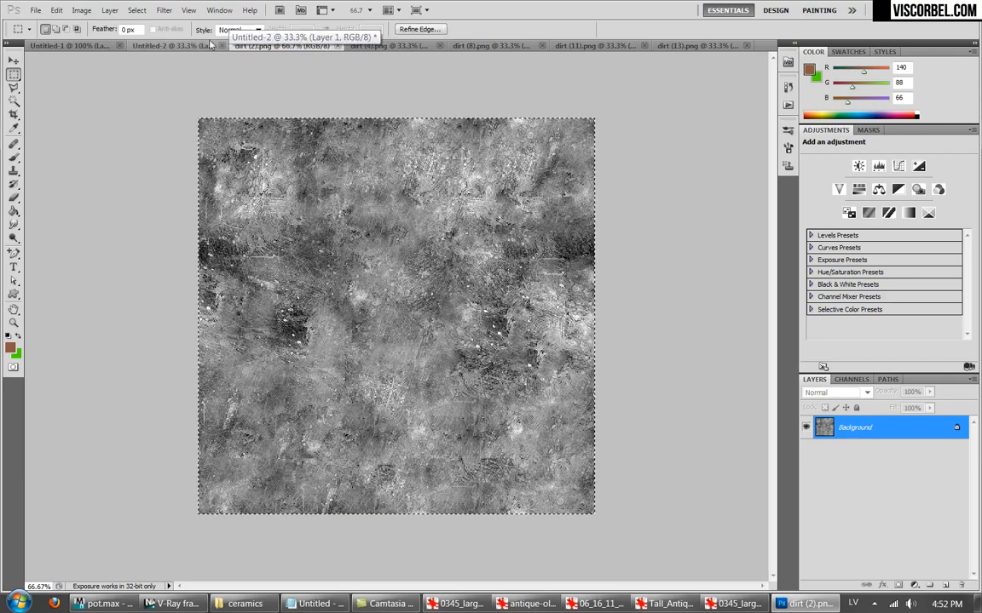
key("ctrl+c")
left_click(170, 47)
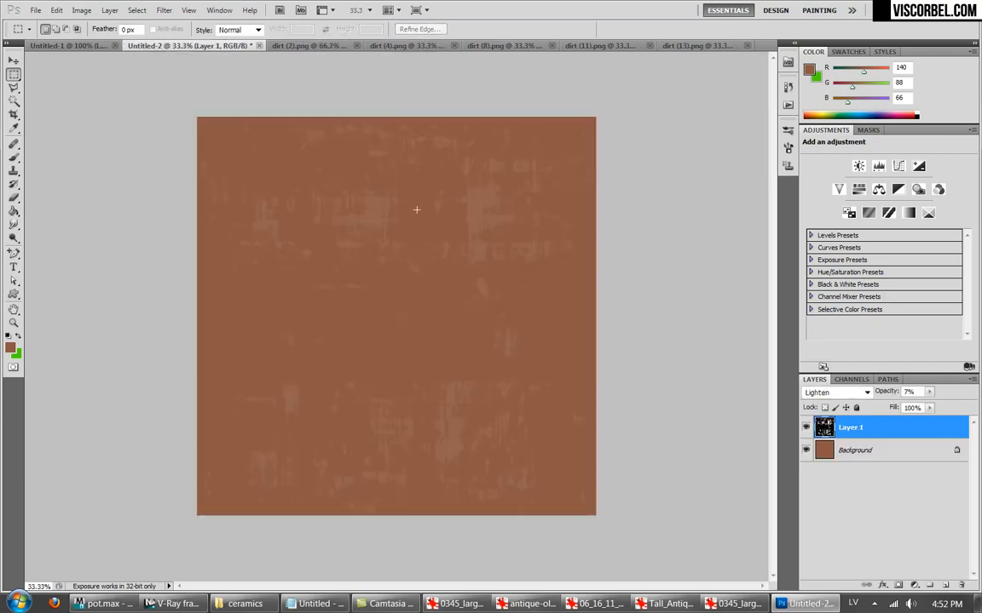
key("ctrl+v")
Align the dirt (2) layer with the canvas's upper-left corner and scale it to cover the whole canvas.
left_click_drag(383, 253, 302, 178, "ctrl")
right_click(305, 180)
left_click(375, 282)
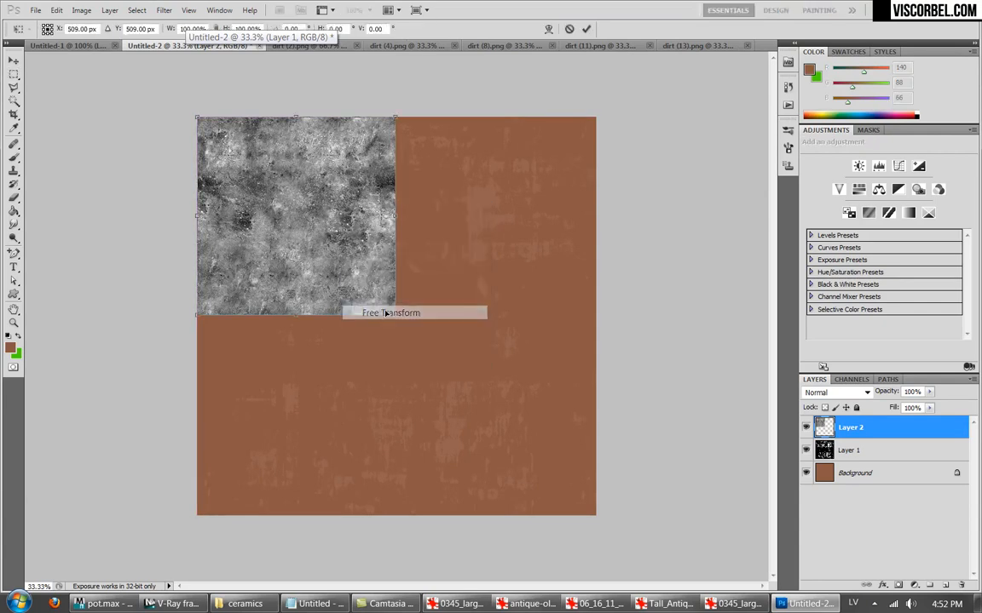
left_click_drag(396, 314, 596, 517)
key("Return")
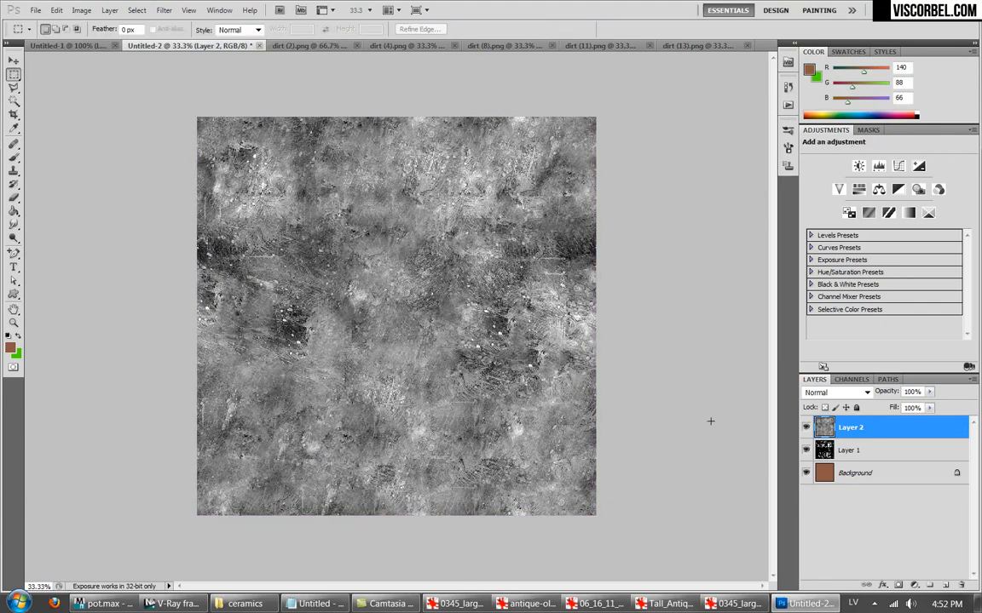
Try the Linear Light, Soft Light and Overlay blend modes on the dirt (2) layer.
left_click(835, 392)
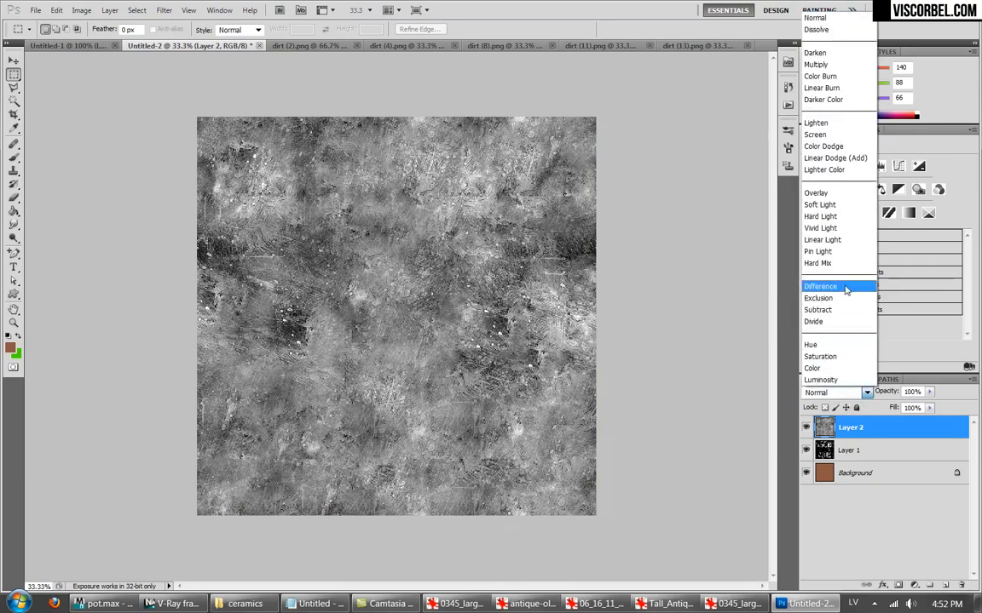
left_click(842, 241)
key("Up")
key("Up")
key("Up")
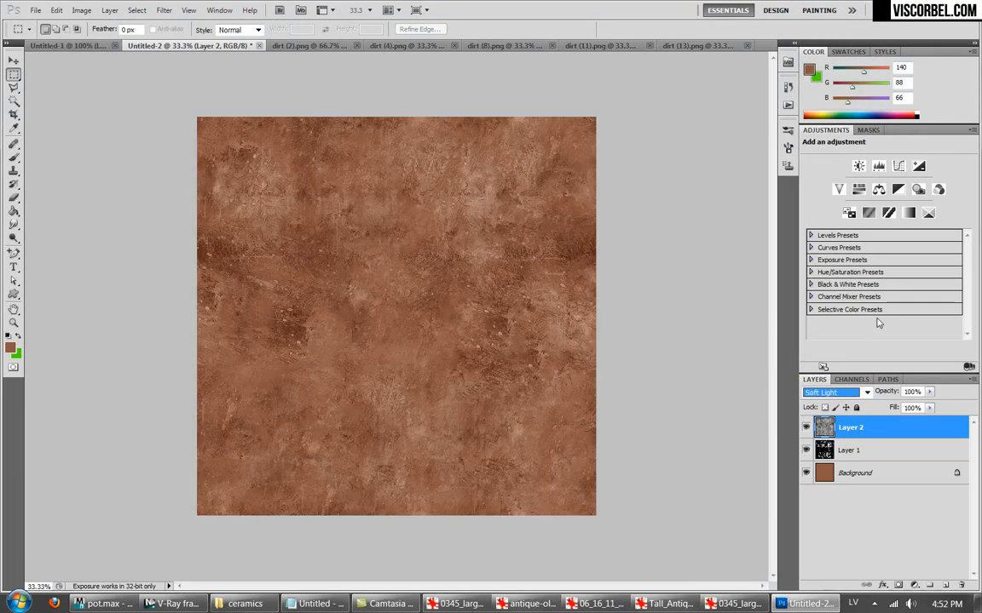
key("Up")
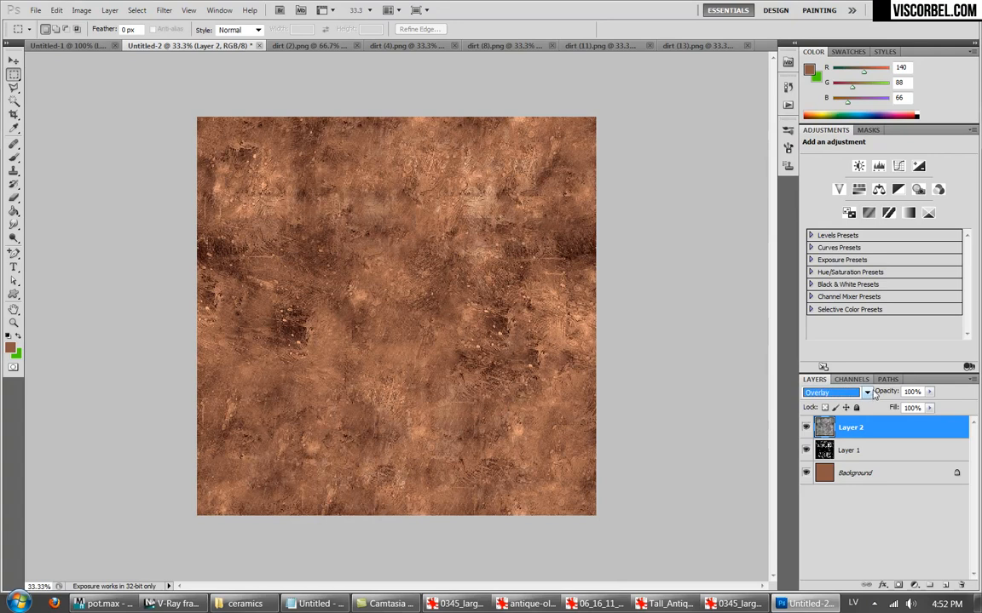
Change the dirt (2) layer's blend mode to Multiply.
key("Up")
key("Up")
key("Up")
key("Up")
key("Up")
key("Up")
key("Up")
key("Up")
key("Up")
key("Up")
key("Down")
Set the dirt (2) layer's opacity to 25% and move it beneath Layer 1.
left_click(929, 392)
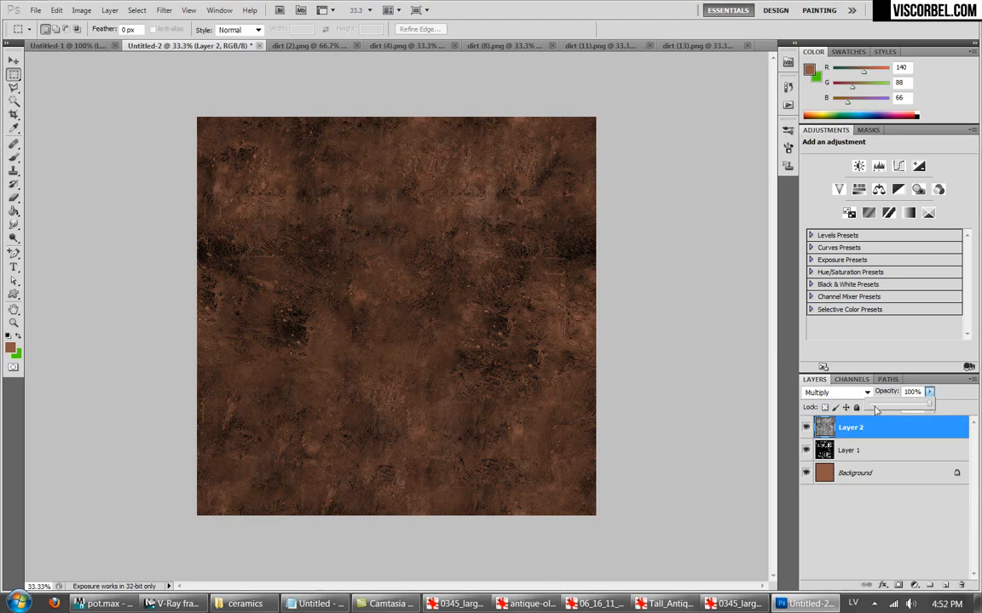
left_click_drag(879, 410, 874, 409)
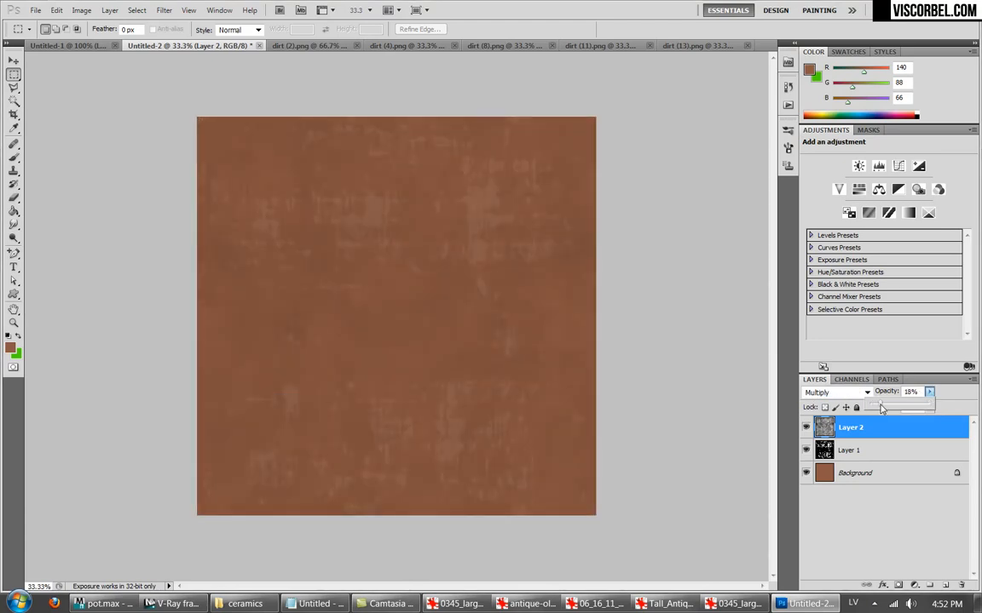
left_click_drag(919, 392, 859, 395)
type("25")
key("Return")
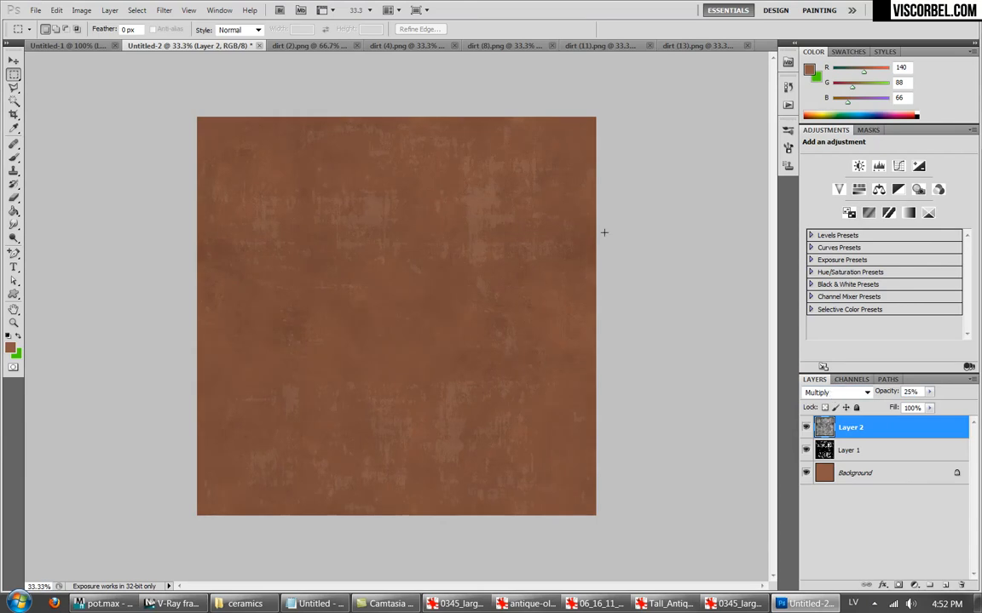
left_click_drag(831, 426, 837, 464)
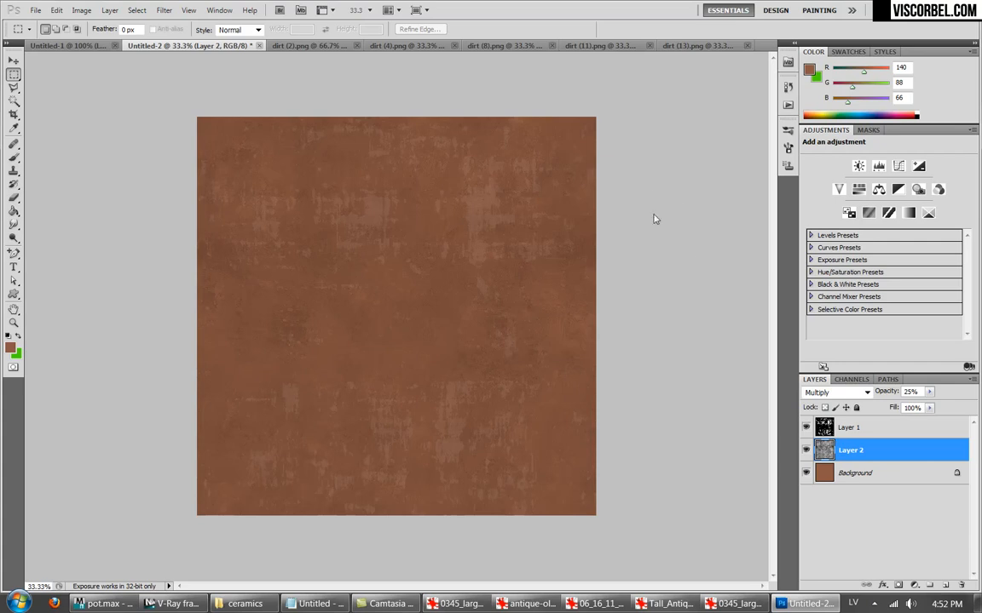
Copy the whole dirt (8) texture, return to the brown texture document and select Layer 1.
key("ctrl+Tab")
key("ctrl+Tab")
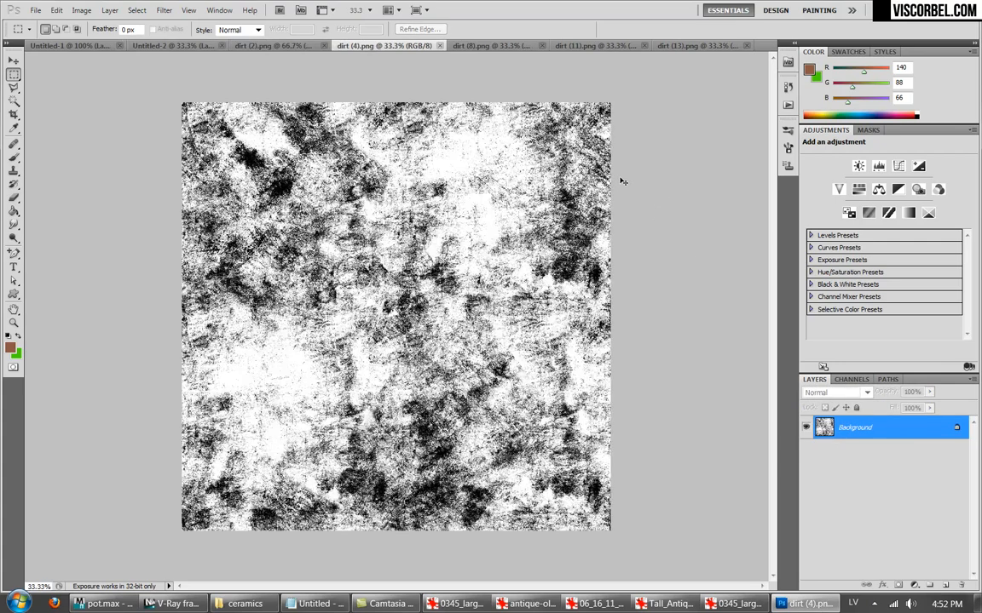
key("ctrl+Tab")
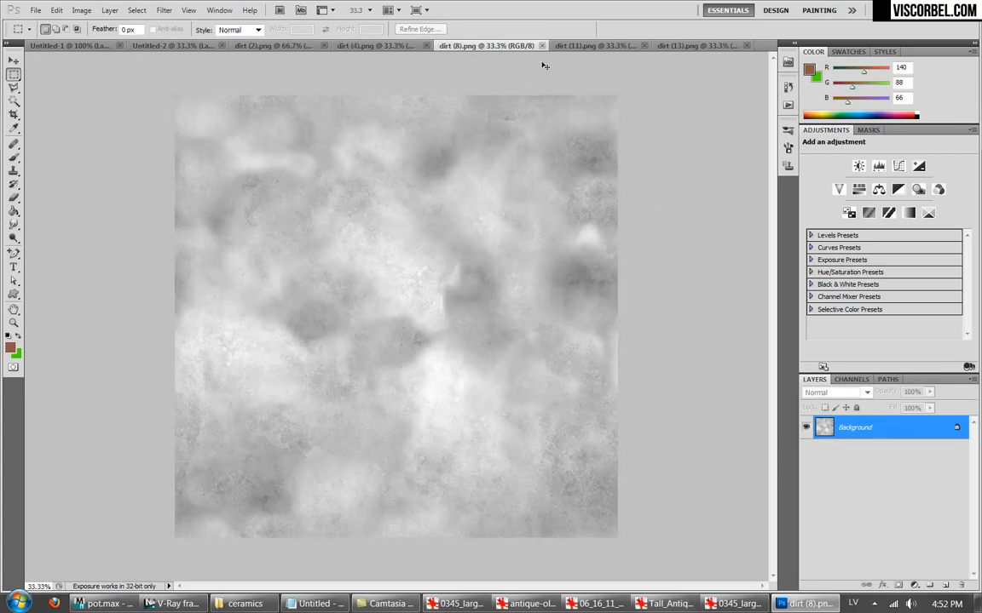
key("ctrl+a")
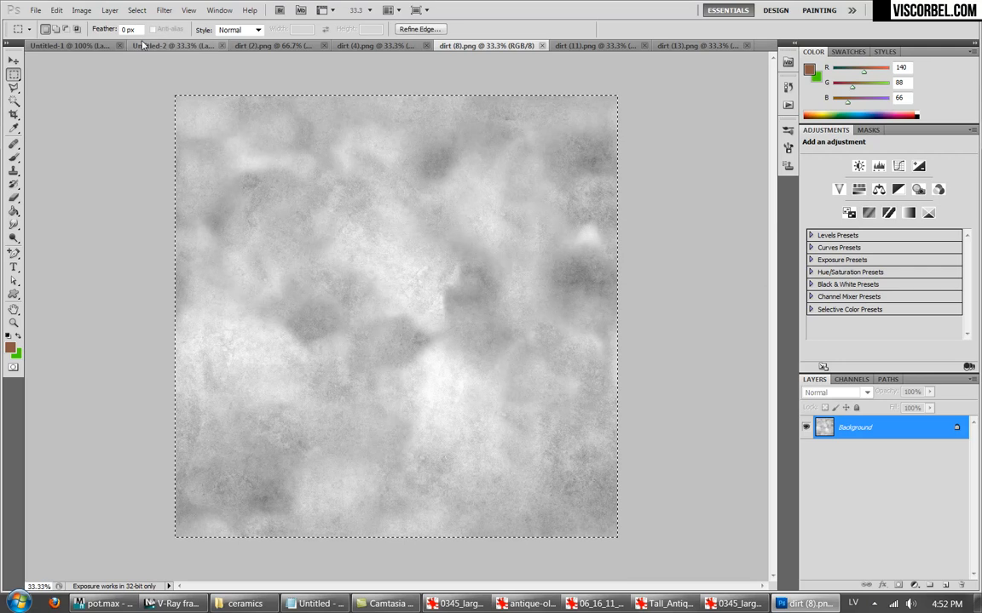
left_click(195, 45)
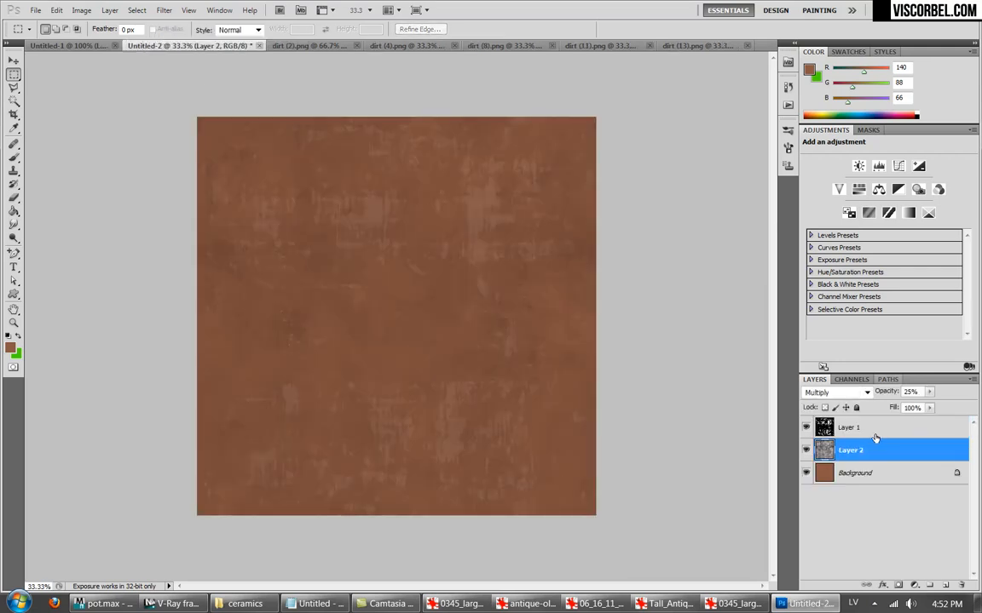
left_click(822, 428)
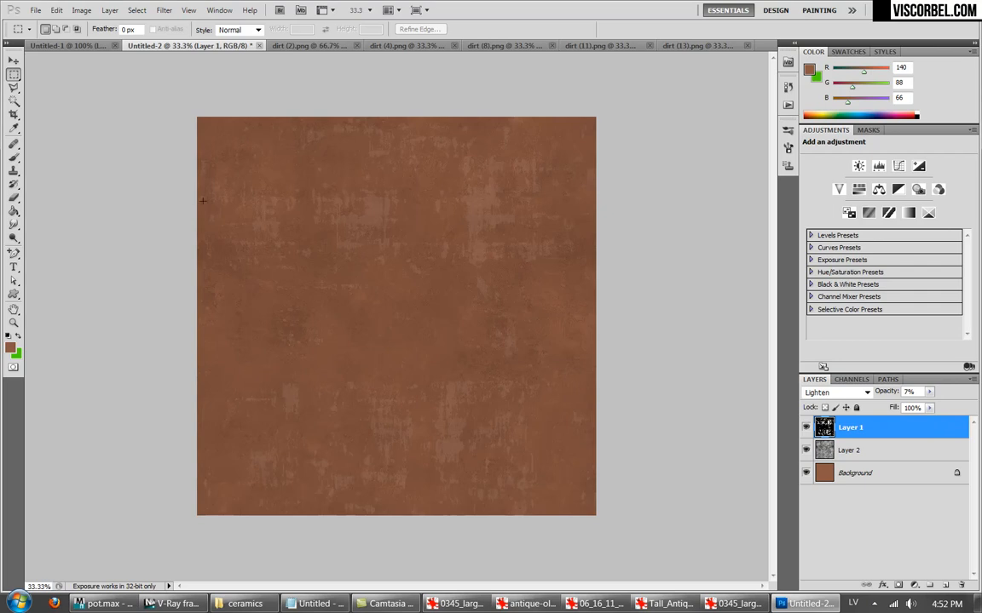
Sample a lighter orange-brown (R 179, G 113, B 63) from the jar photo as the foreground colour and return to the texture document.
left_click(11, 347)
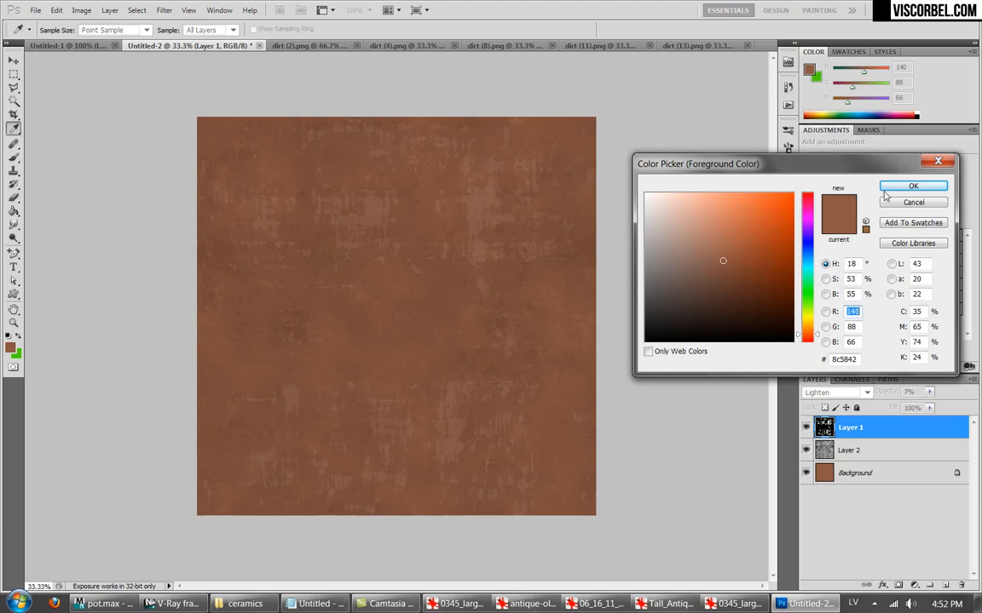
left_click(913, 186)
left_click(51, 45)
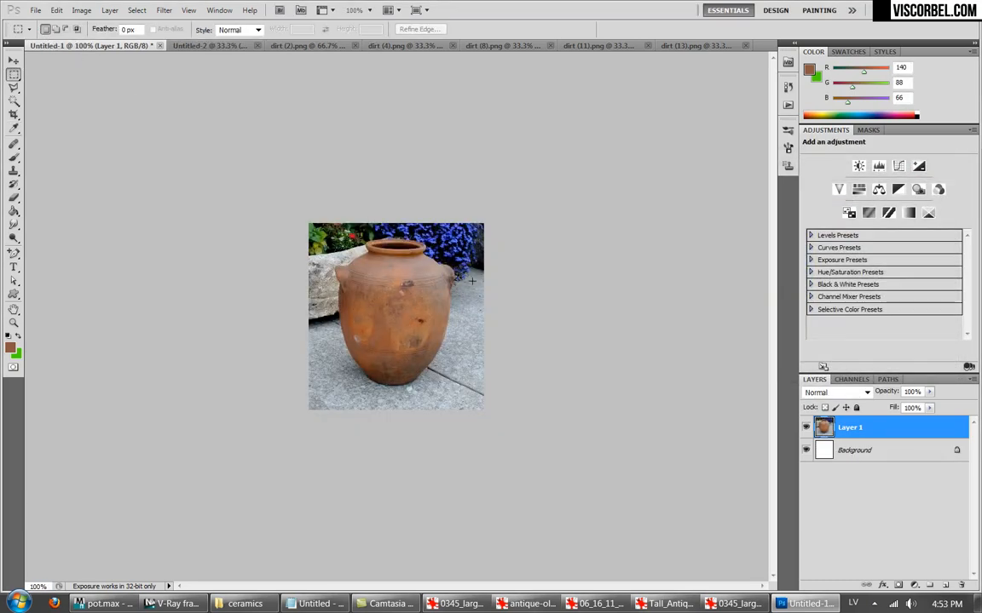
key("b")
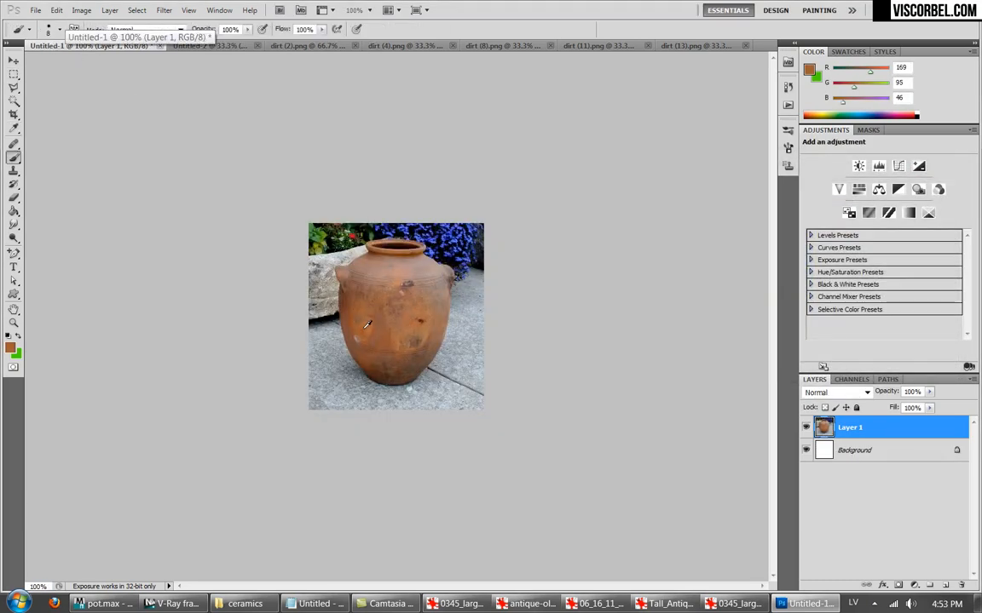
left_click(372, 325, "alt")
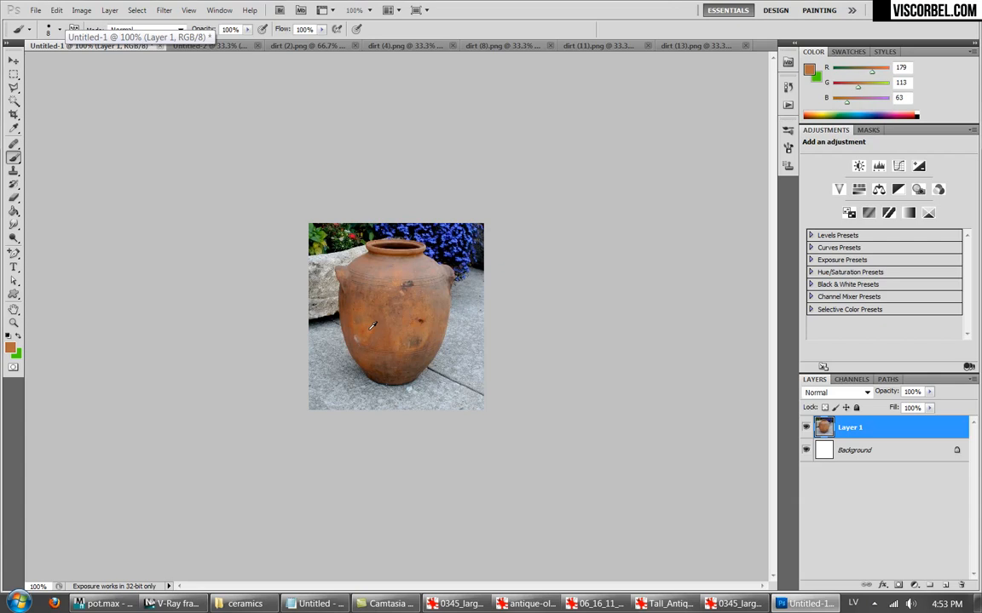
key("ctrl+Tab")
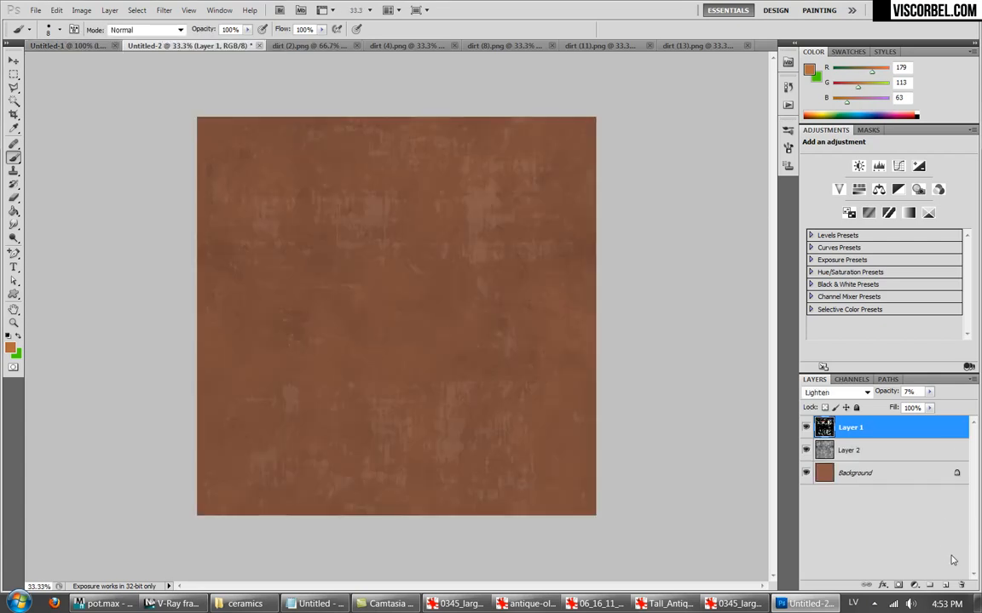
Add a new layer above Layer 1 and fill it with the sampled orange-brown.
left_click(944, 585)
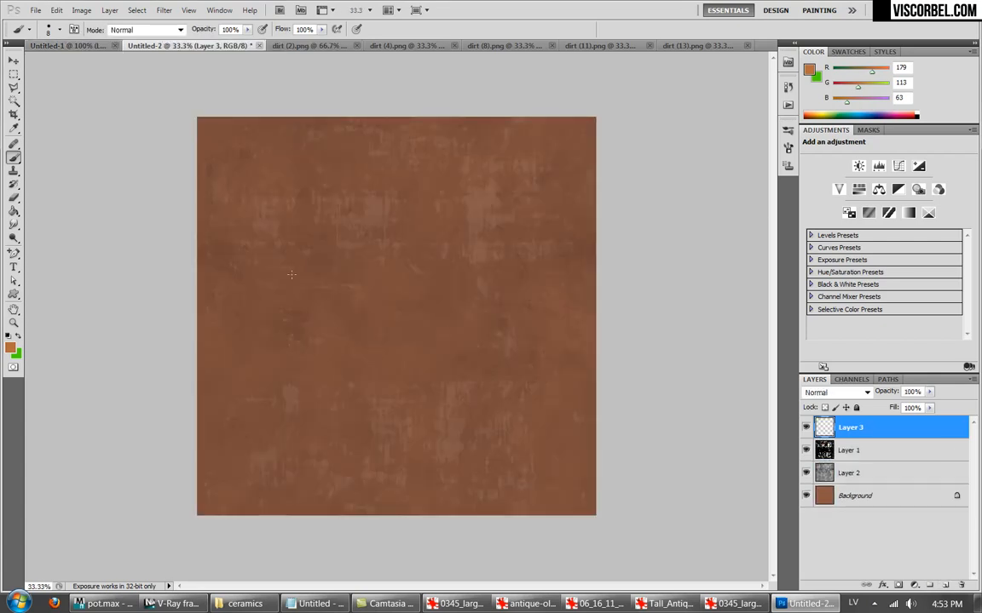
key("g")
left_click(378, 268)
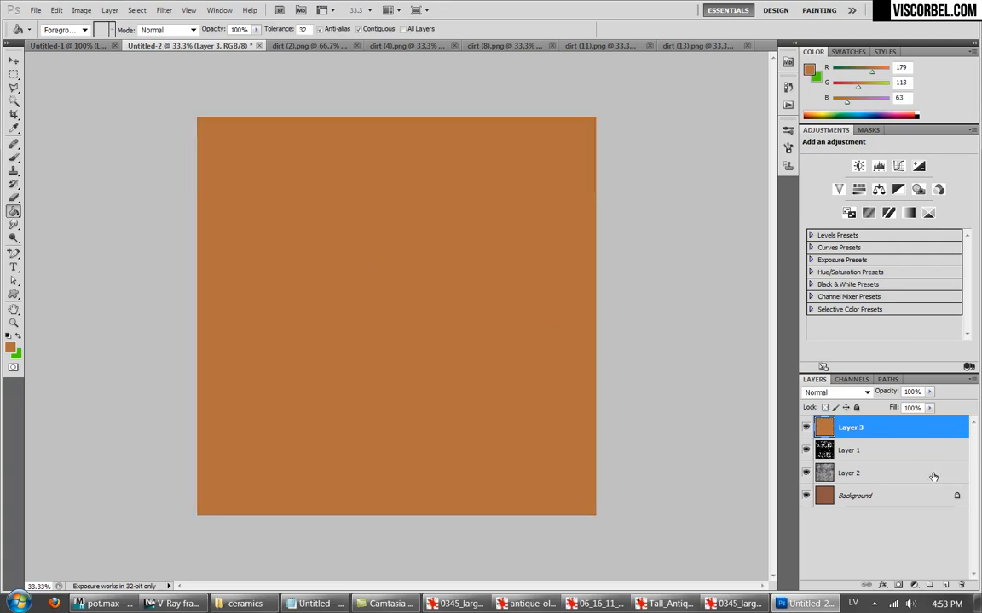
Add a layer mask to the orange-brown layer and paste the dirt (8) texture into the mask.
left_click(899, 587)
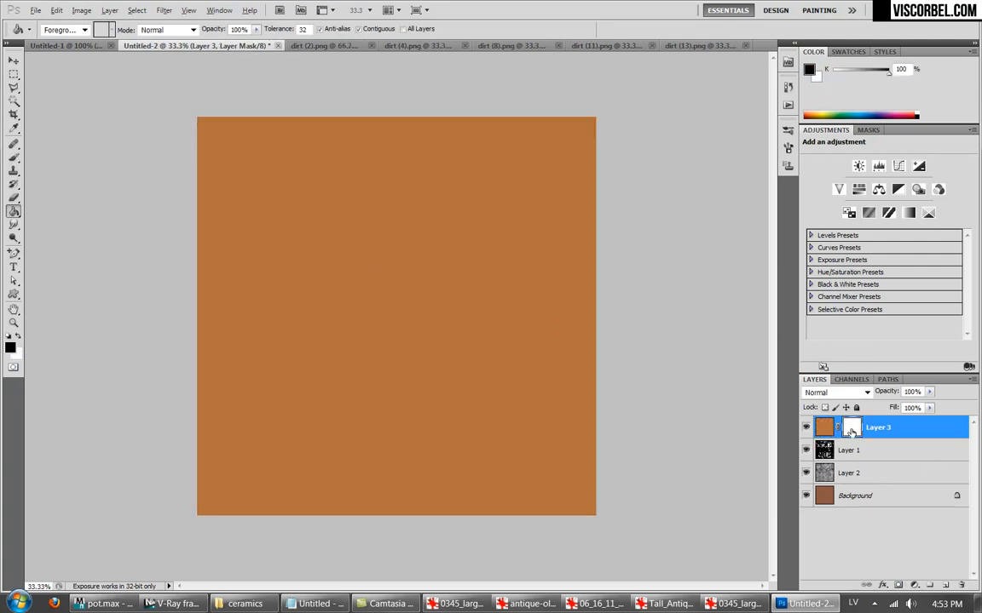
left_click(851, 431, "alt")
key("ctrl+v")
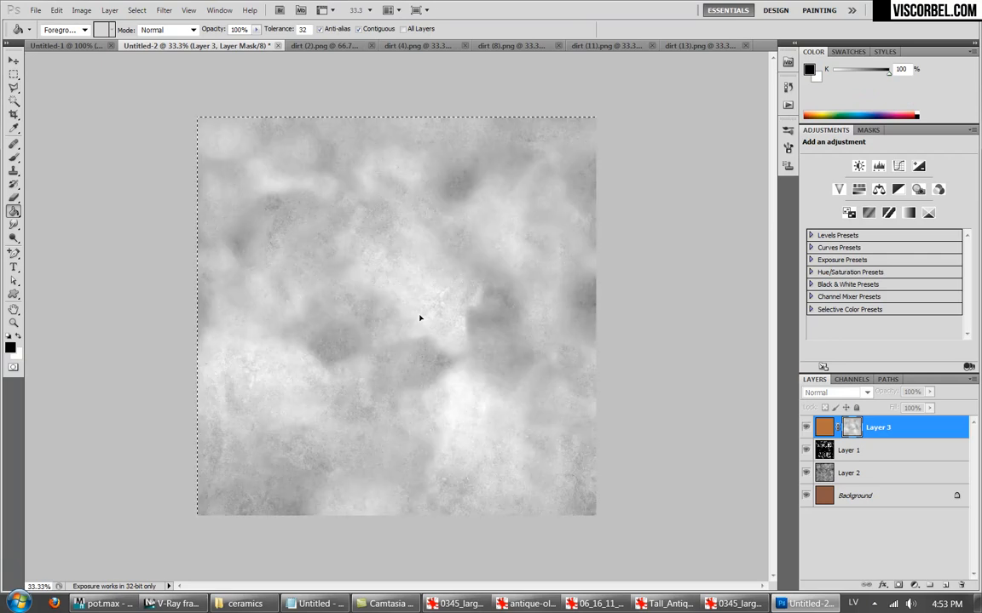
Scale the pasted dirt (8) mask image proportionally to fit the canvas, return to the normal layer view and deselect.
key("m")
right_click(412, 293)
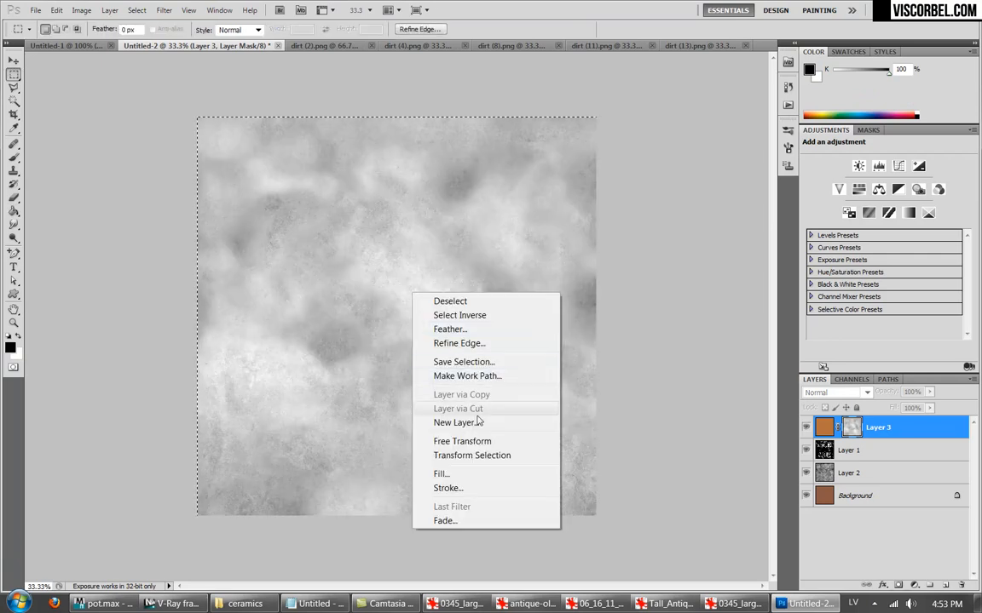
left_click(480, 449)
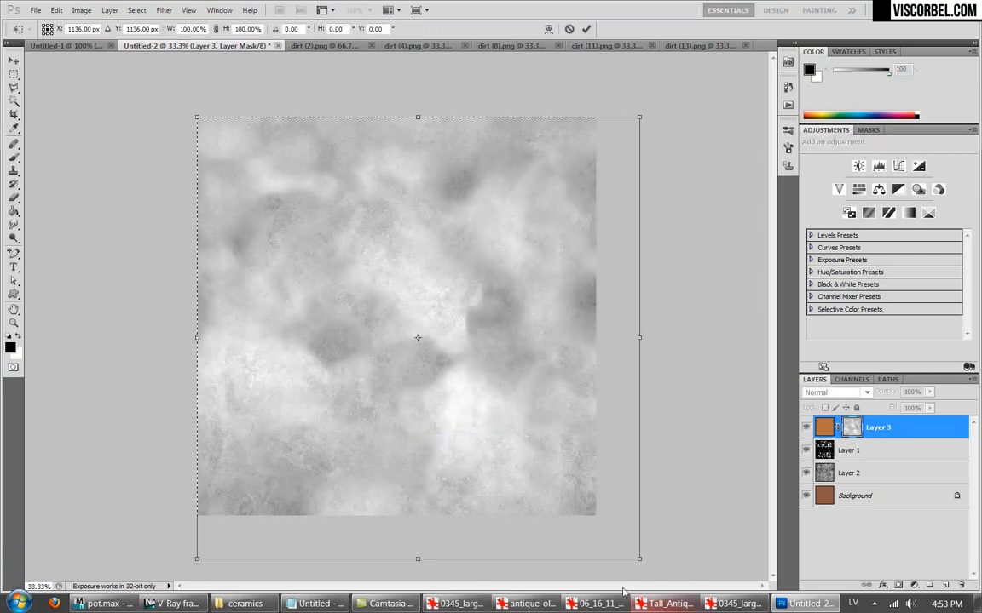
left_click_drag(641, 561, 600, 518, "shift")
key("Return")
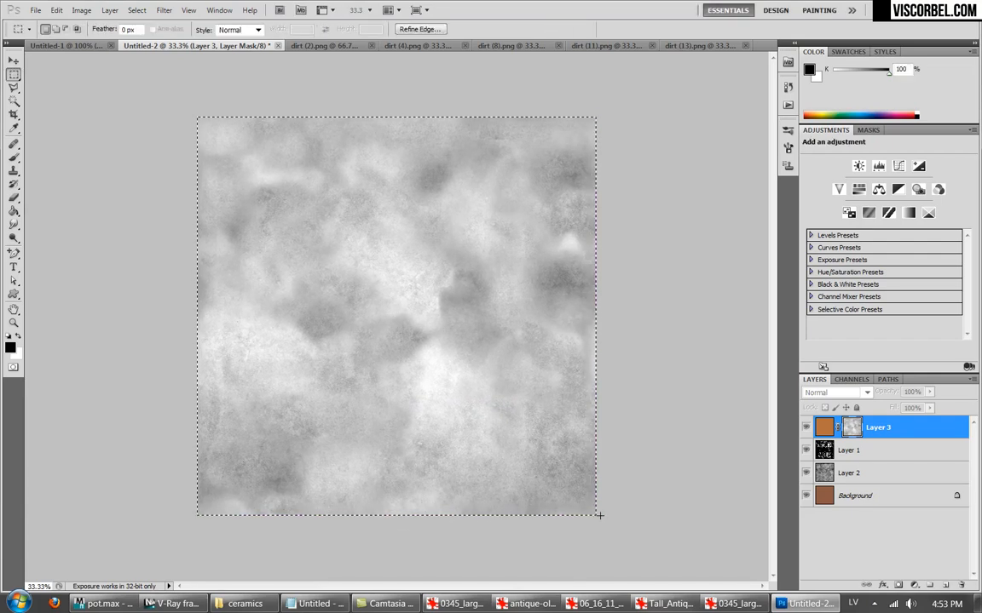
left_click(851, 431, "alt")
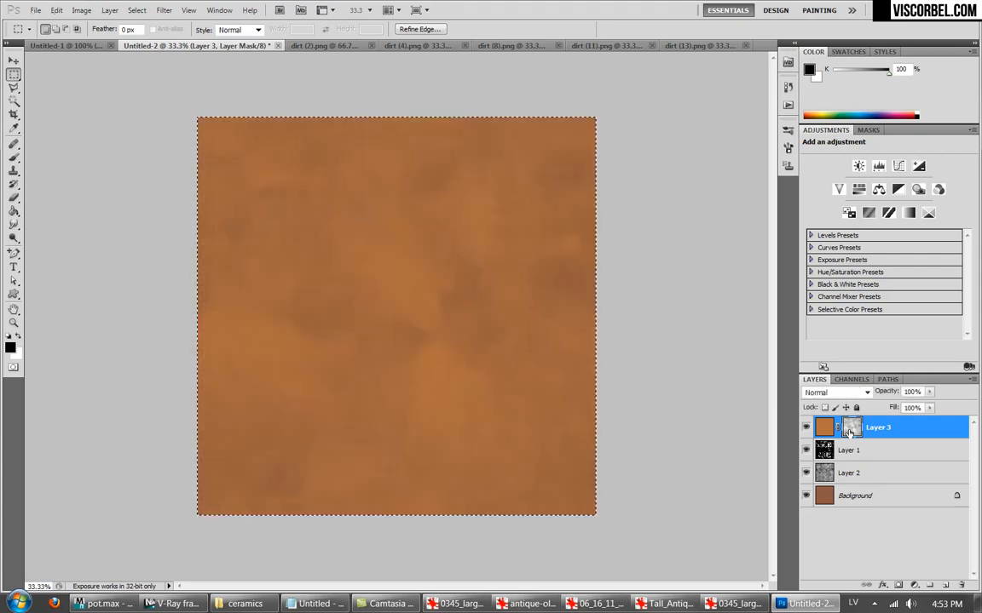
key("ctrl+d")
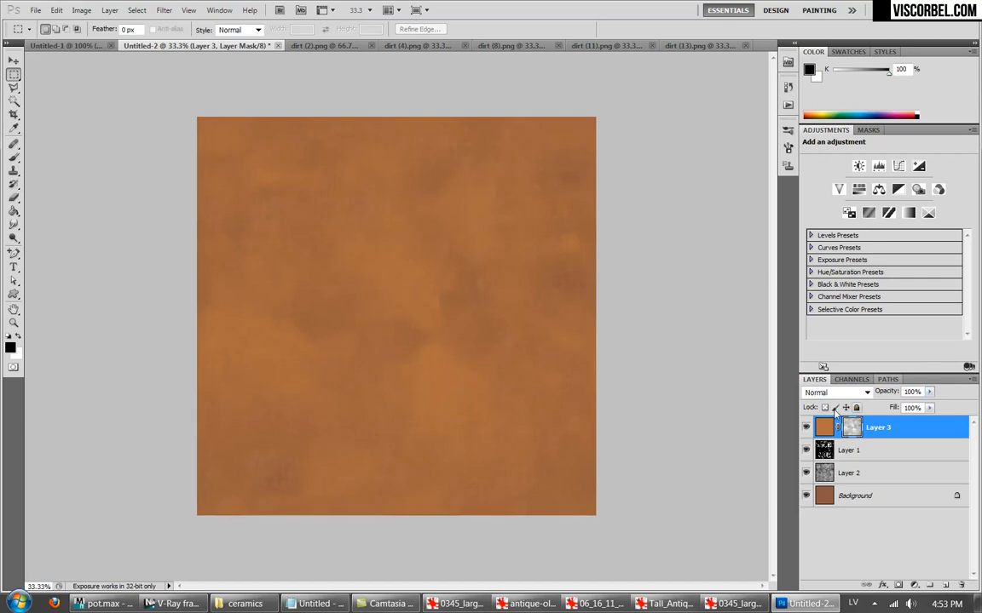
Darken the Layer 3 mask with a Curves point at input 164, output 48, and set the layer's opacity to 47%.
left_click(81, 11)
mouse_move(170, 43)
left_click(264, 70)
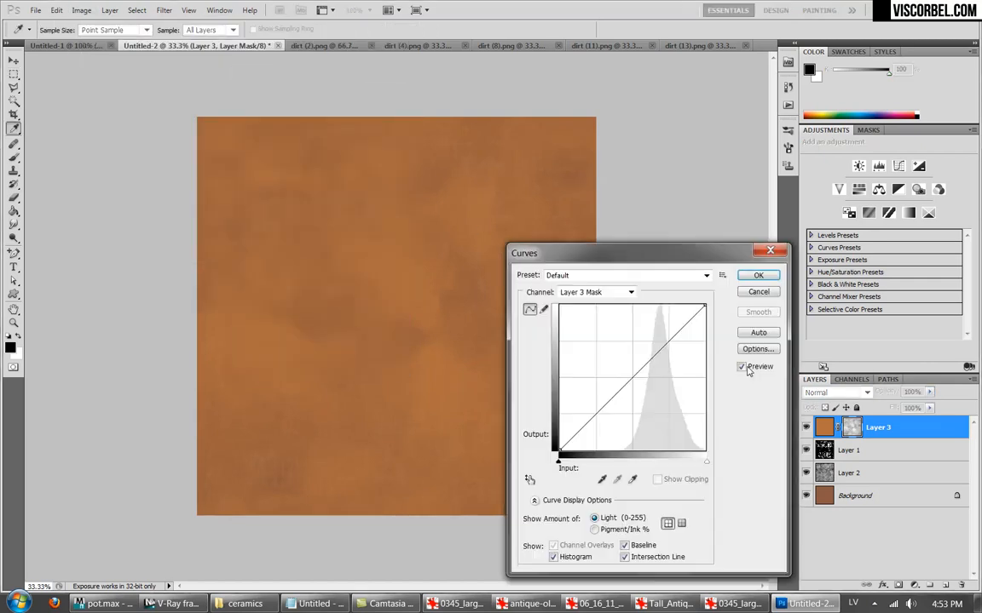
left_click_drag(613, 385, 652, 423)
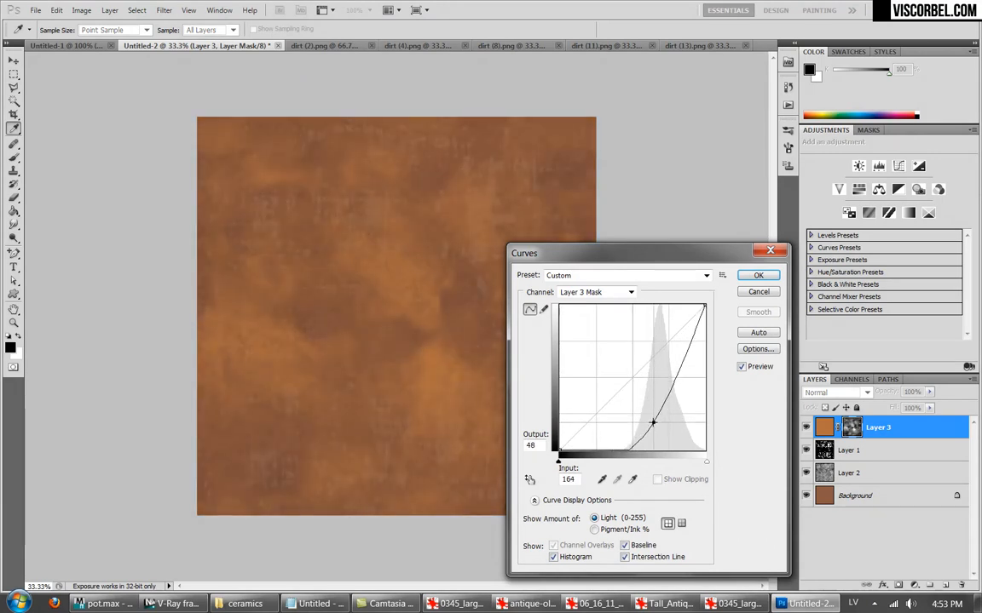
key("Return")
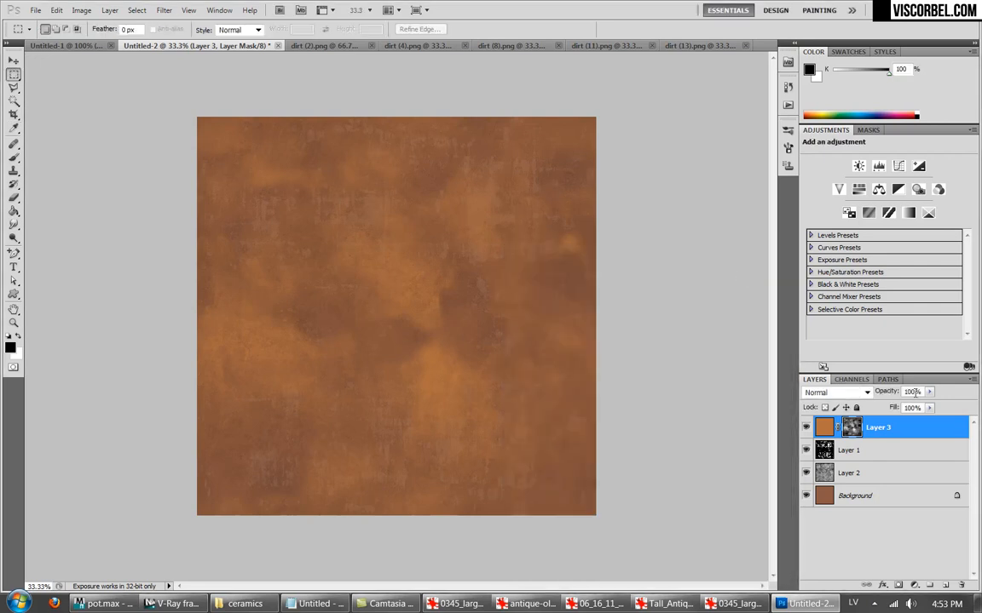
left_click(929, 392)
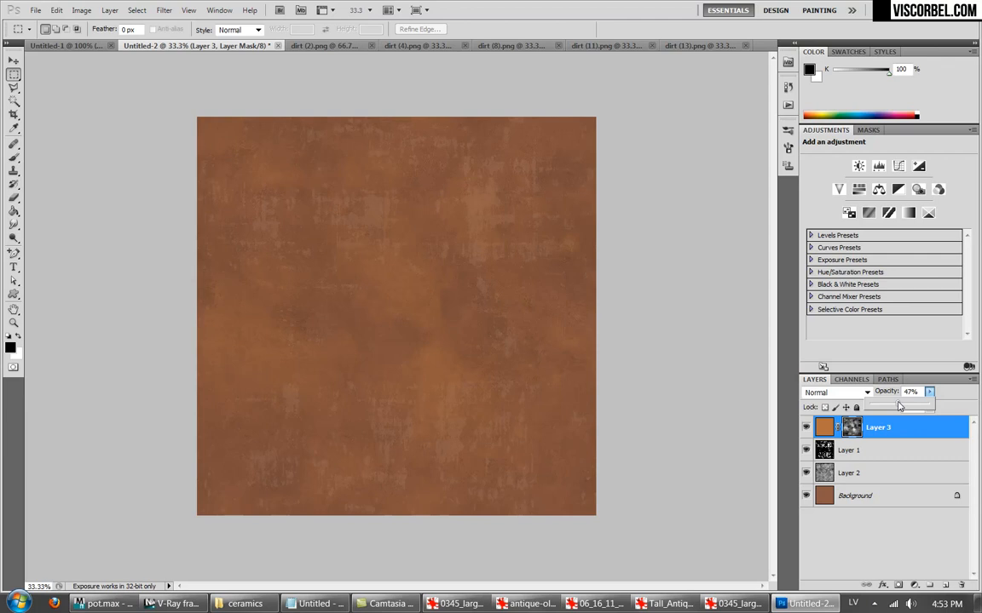
left_click(662, 307)
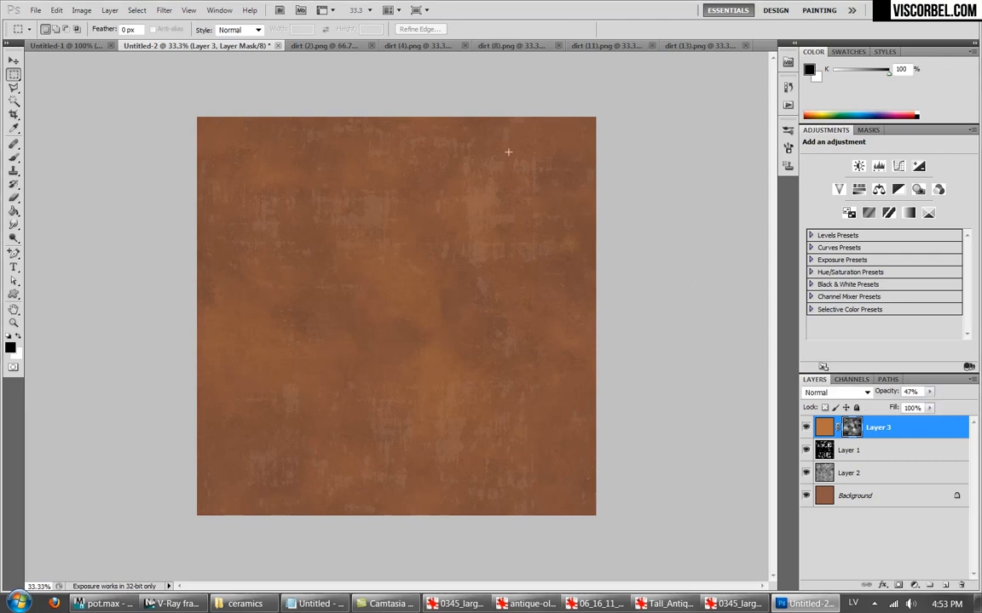
Compare the jar photo with the texture and review the remaining dirt images up to dirt (11).
left_click(68, 45)
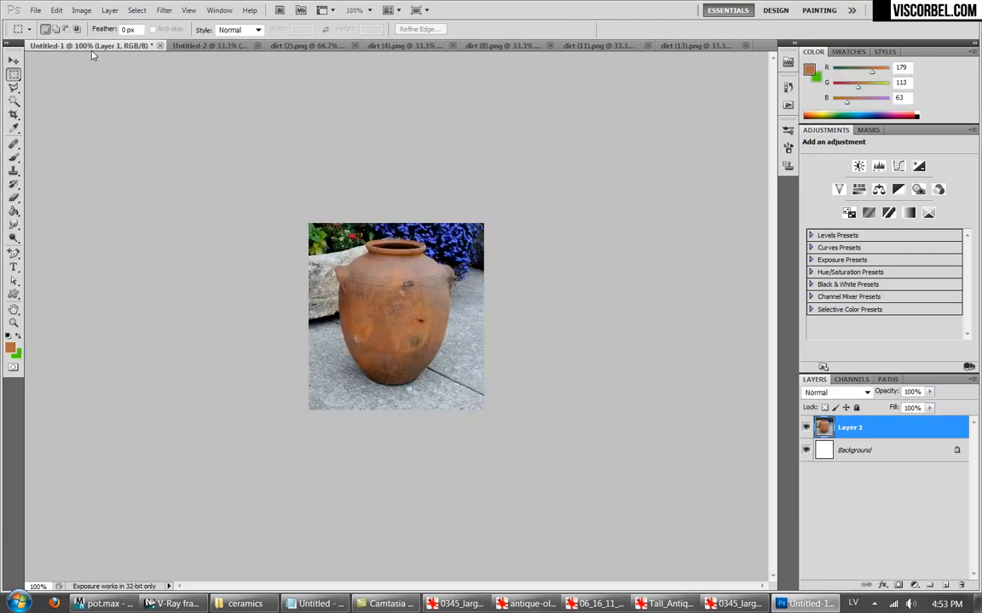
key("ctrl+Tab")
key("ctrl+Tab")
key("ctrl+Tab")
key("ctrl+Tab")
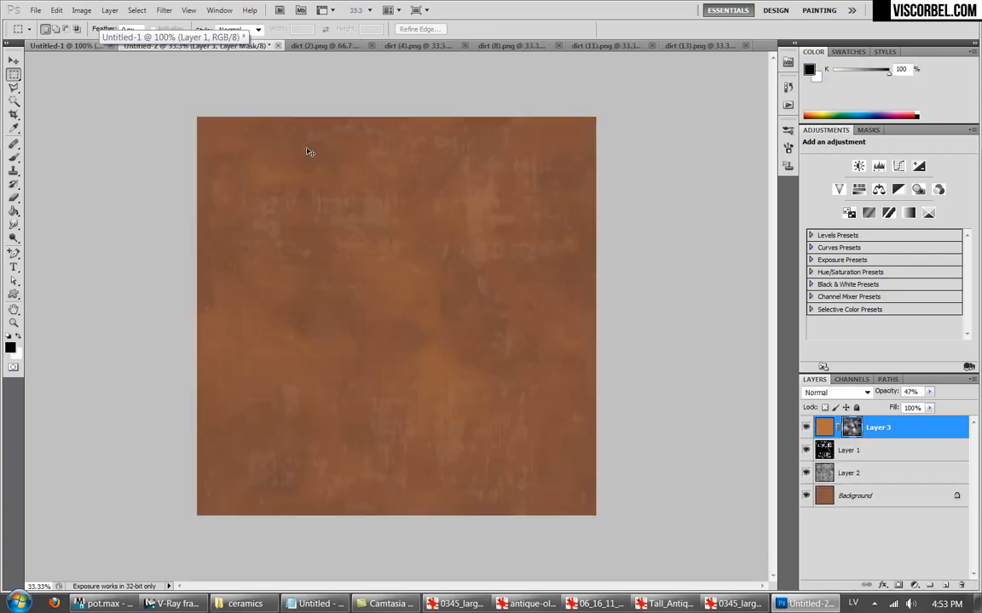
key("ctrl+Tab")
key("ctrl+Tab")
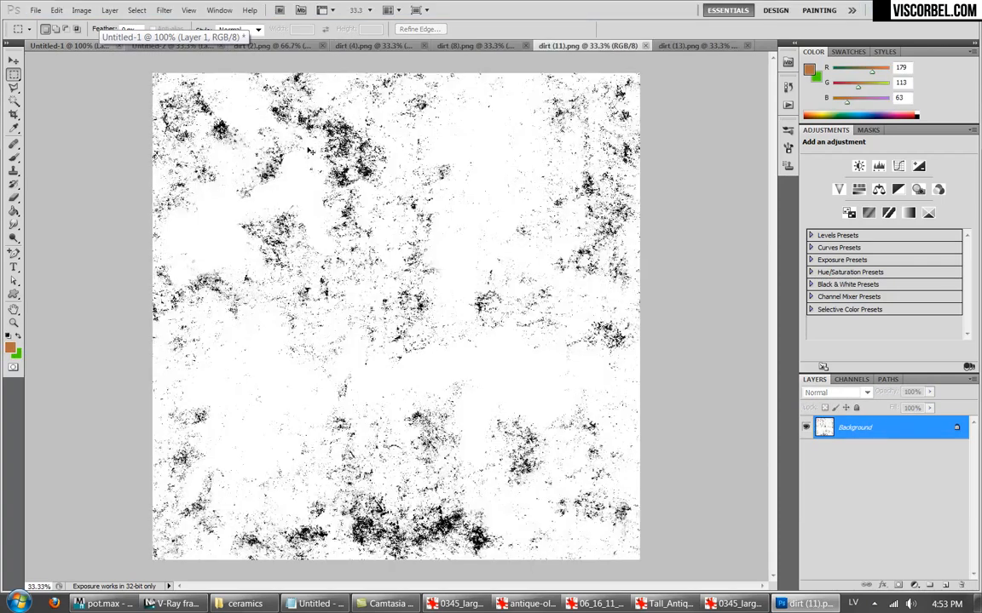
Copy the whole dirt (11) texture and paste it into the brown texture document as a new layer above Layer 3.
left_click(578, 49)
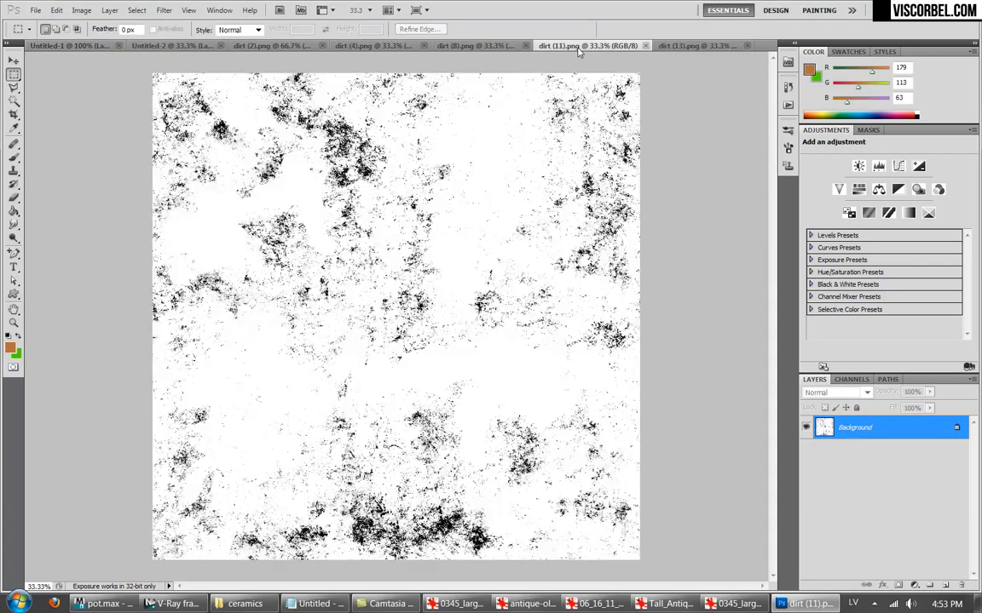
key("ctrl+a")
key("ctrl+c")
key("ctrl+Tab")
key("ctrl+Tab")
key("ctrl+Tab")
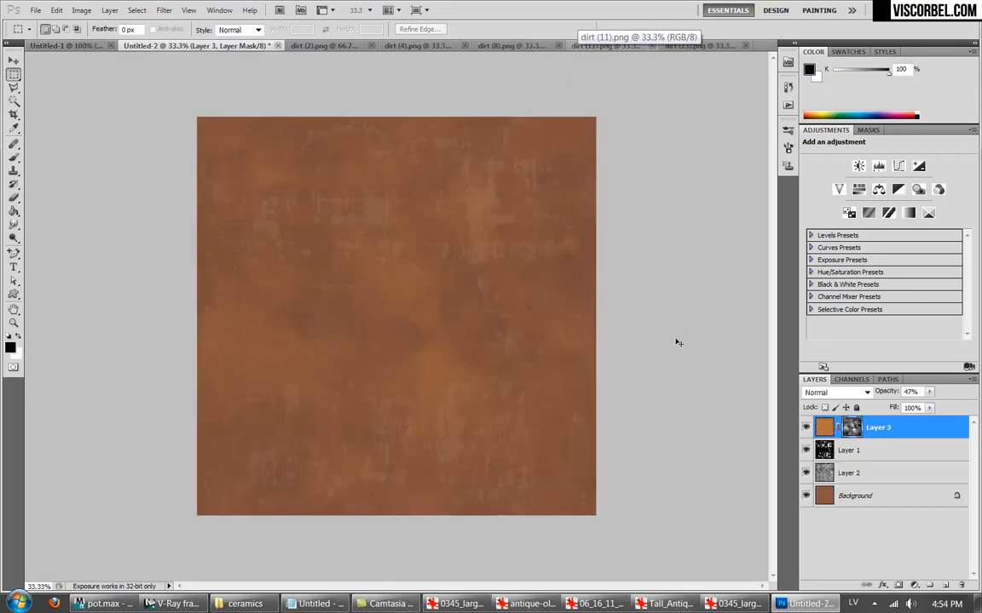
key("ctrl+v")
Scale the pasted dirt (11) texture on Layer 4 down with Free Transform to fit the canvas.
right_click(430, 254)
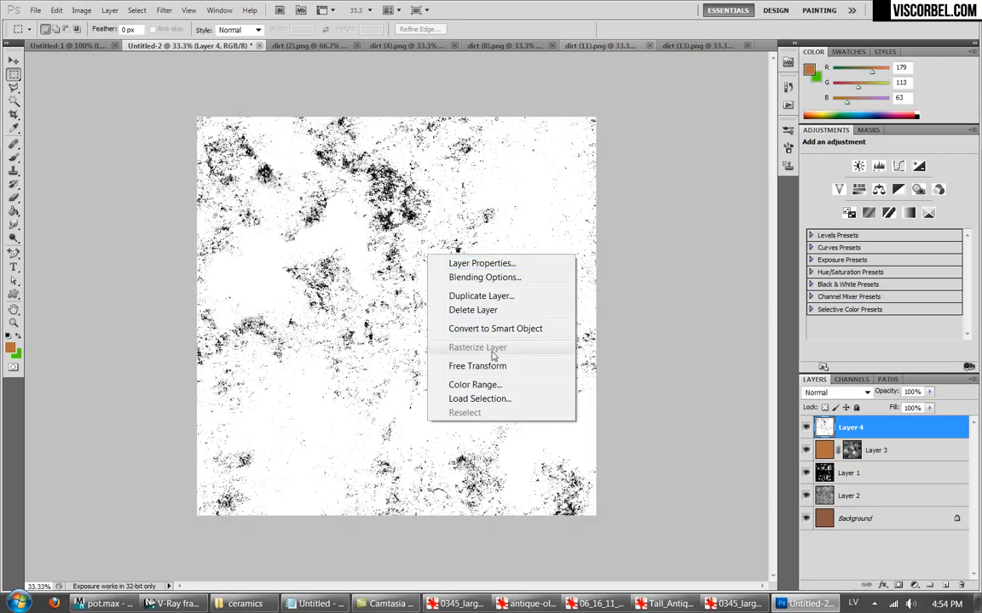
left_click(477, 367)
key("ctrl+minus")
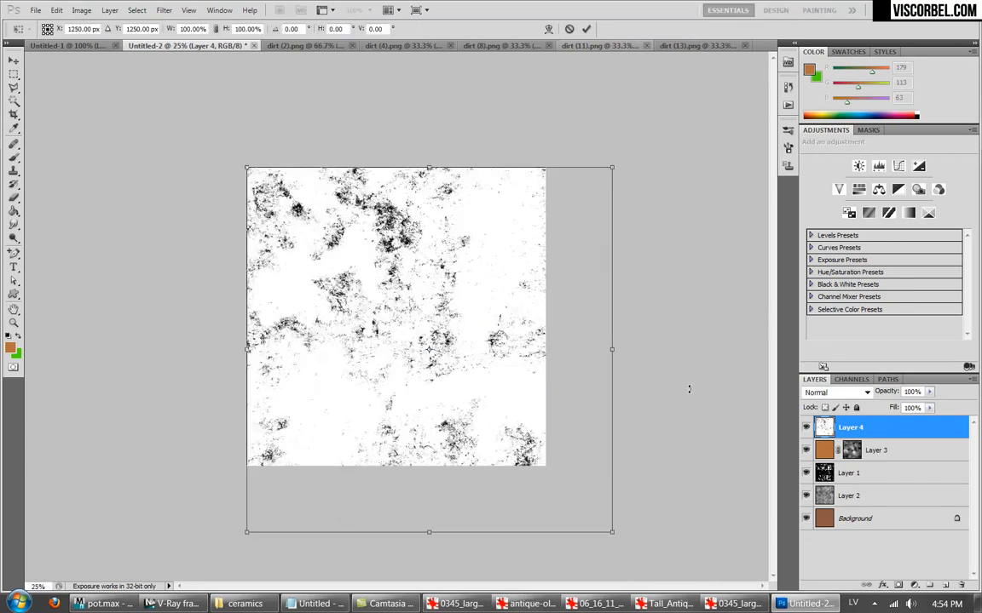
left_click_drag(612, 534, 545, 466)
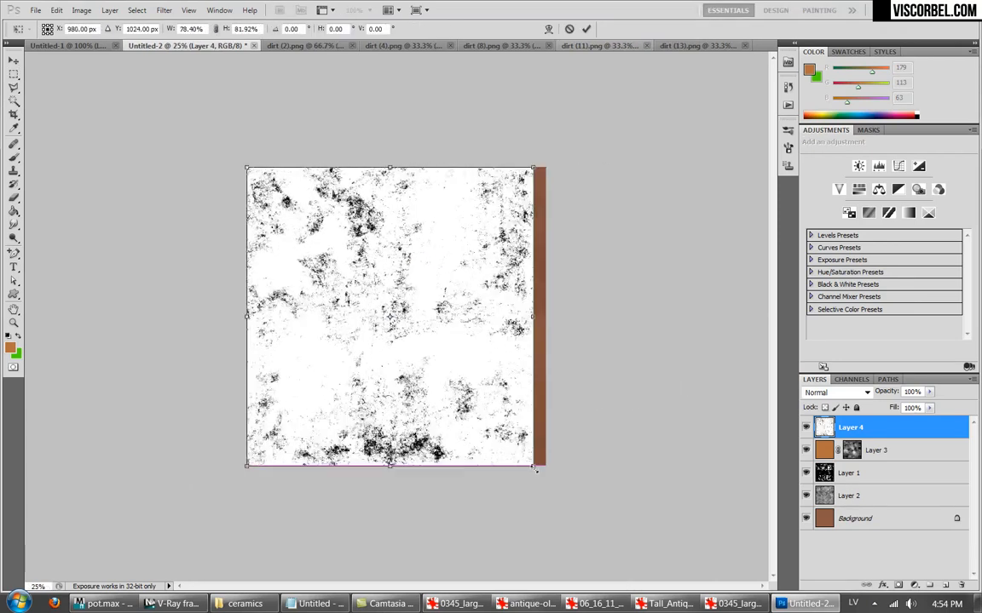
key("Return")
key("ctrl+plus")
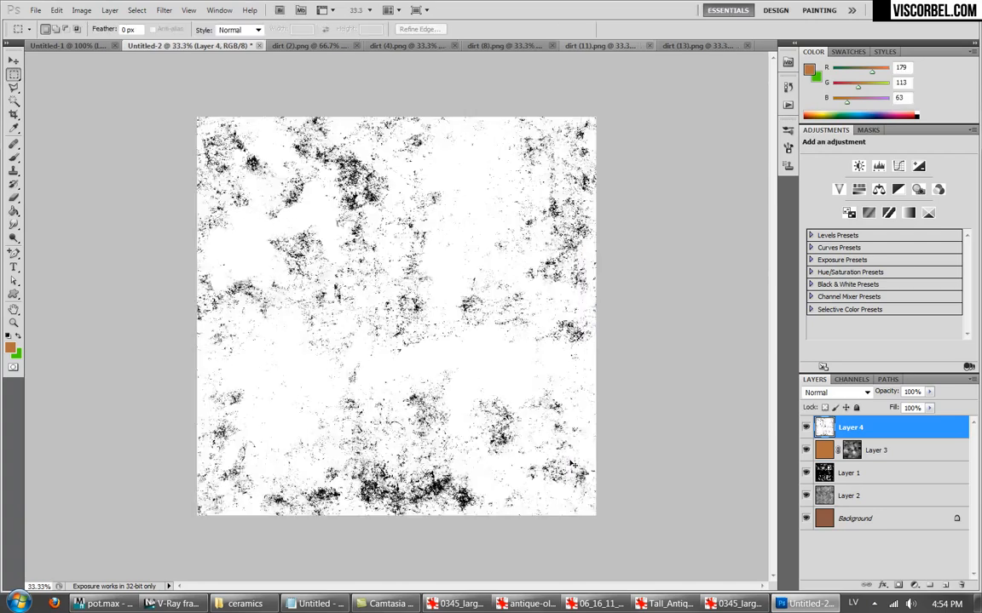
Blend Layer 4 over the brown texture in Multiply mode at 19% opacity.
left_click(835, 393)
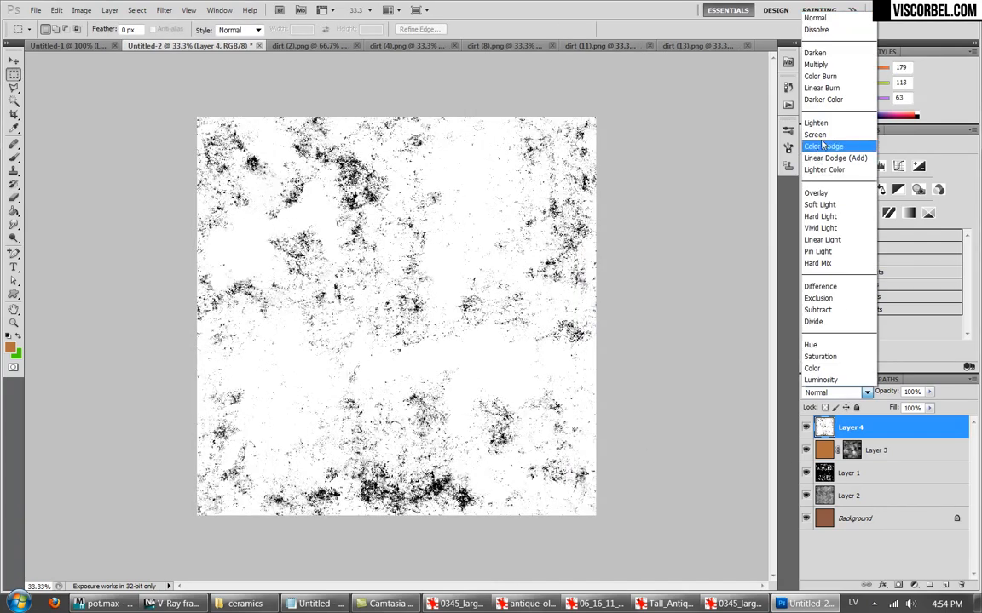
left_click(816, 65)
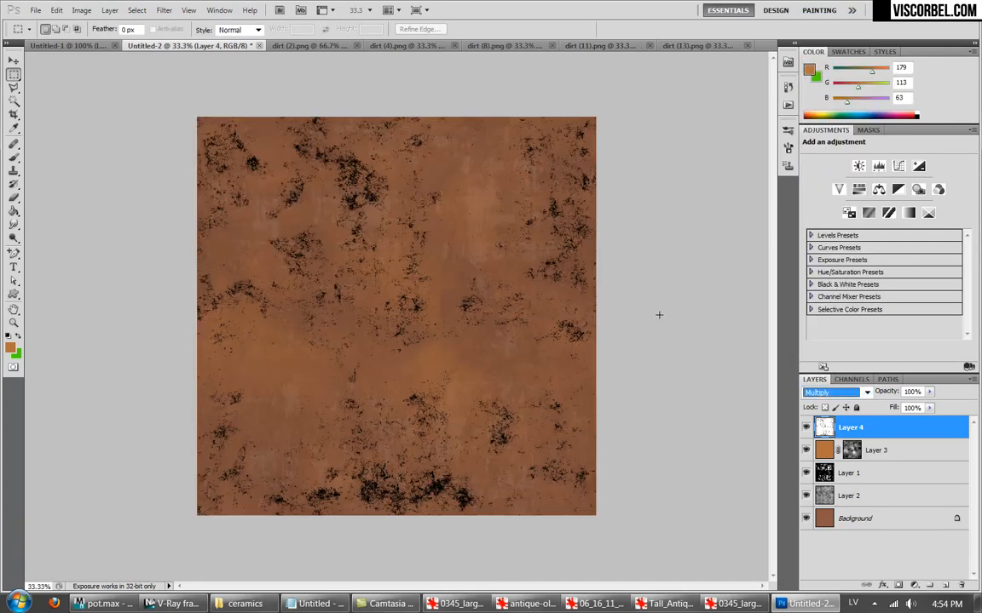
left_click(929, 392)
left_click_drag(932, 408, 886, 409)
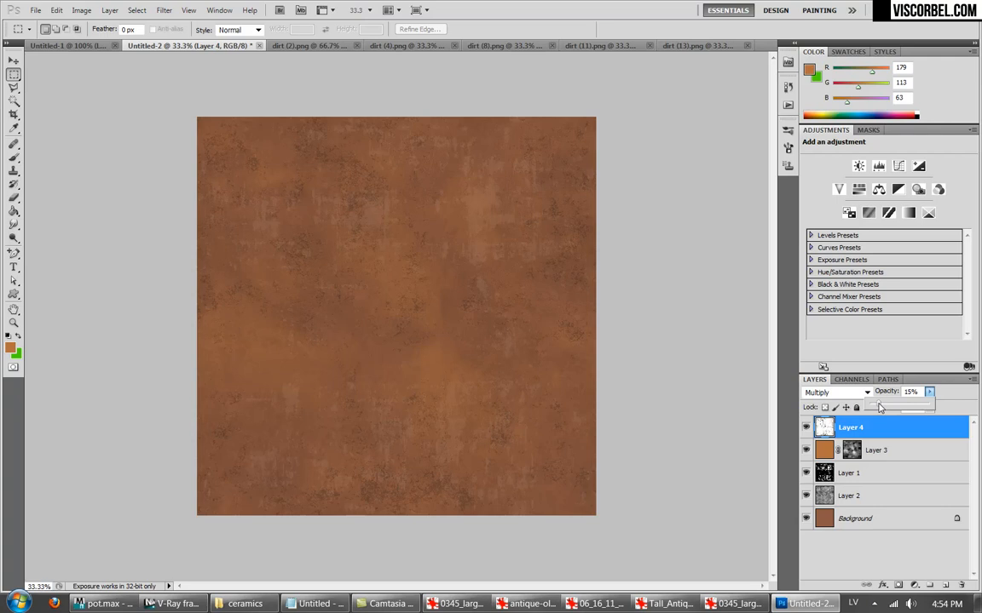
left_click(663, 310)
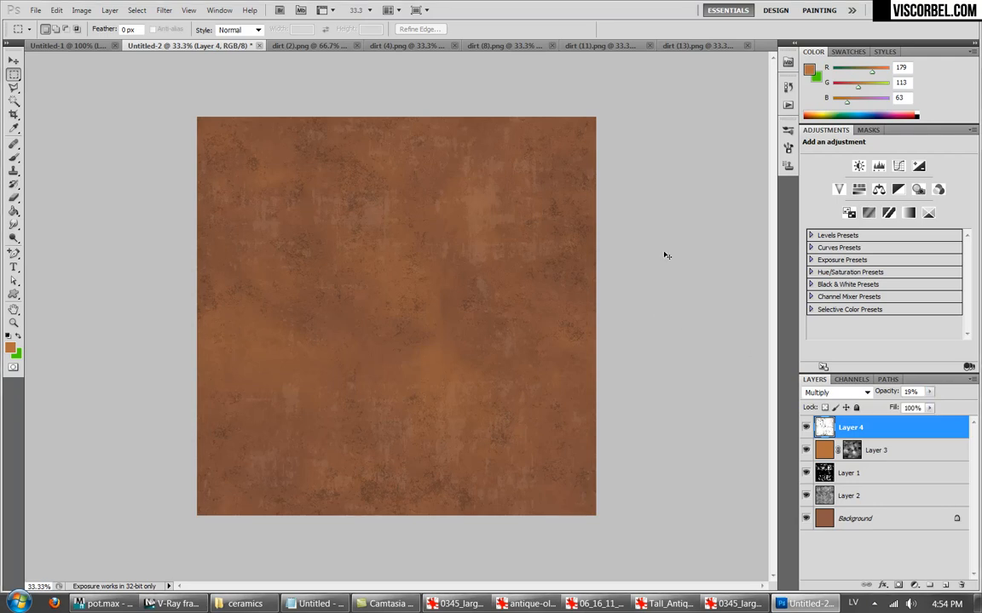
Review the dirt (8) and dirt (4) images, sample a deeper orange-brown from the jar photo, and return to the brown texture document.
key("ctrl+Tab")
key("ctrl+Tab")
key("ctrl+Tab")
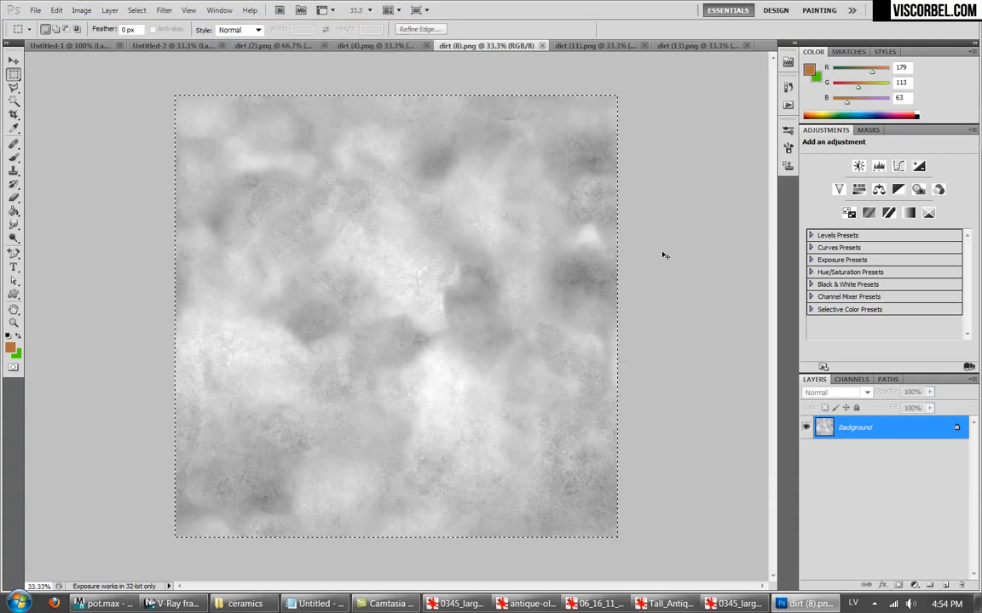
left_click(379, 45)
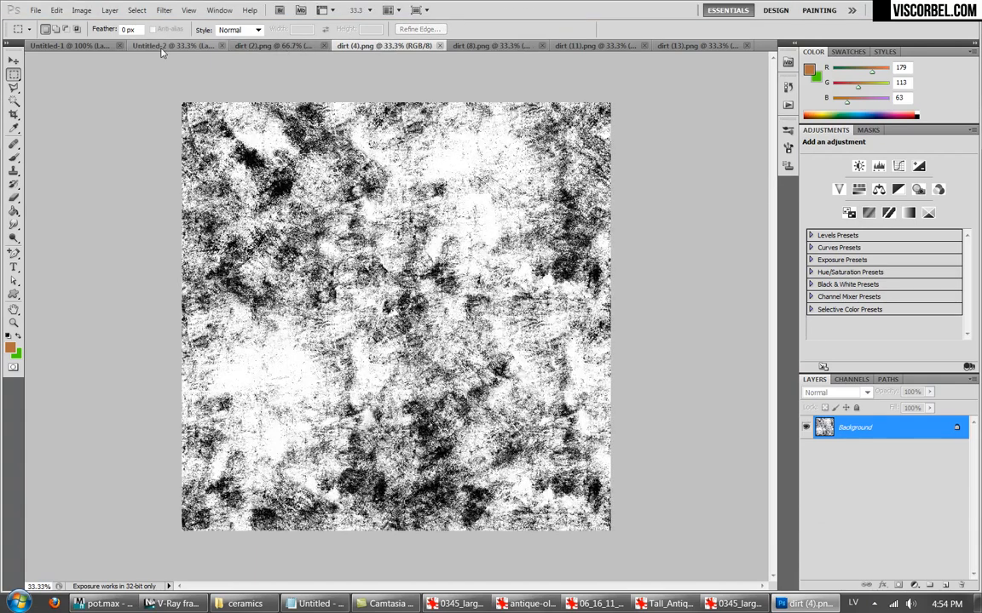
left_click(61, 45)
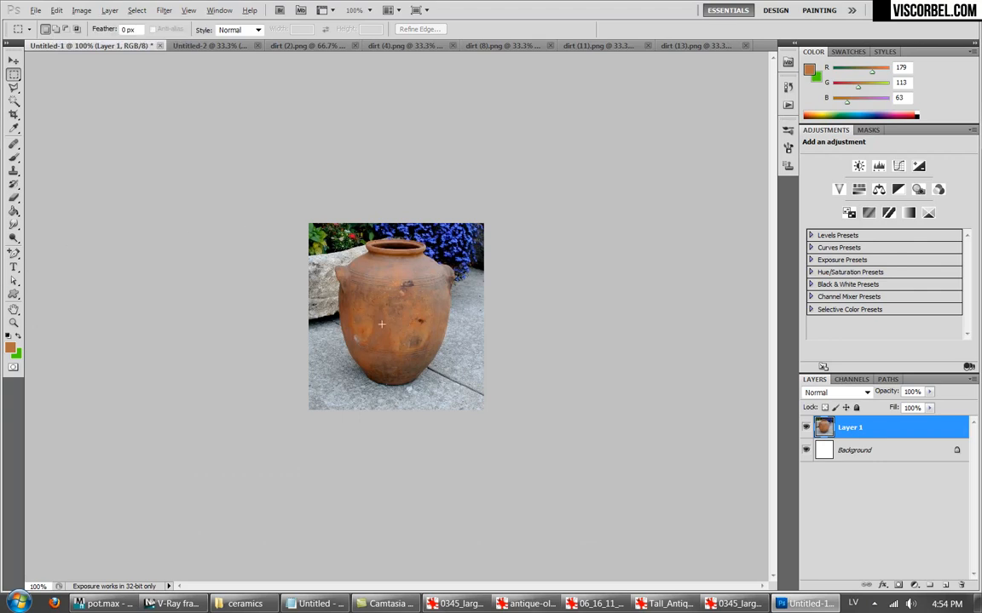
key("b")
left_click(349, 322, "alt")
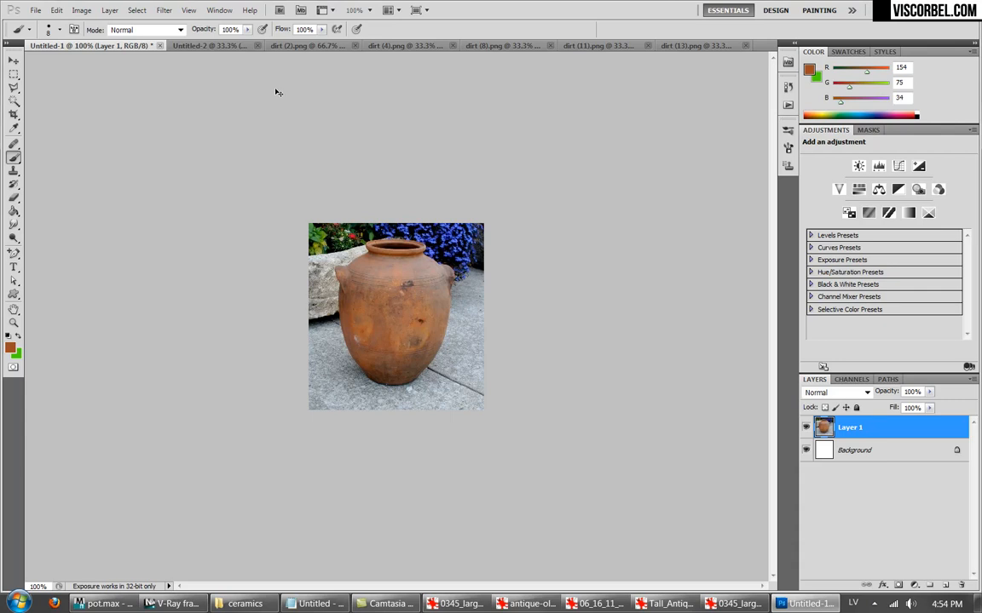
key("ctrl+Tab")
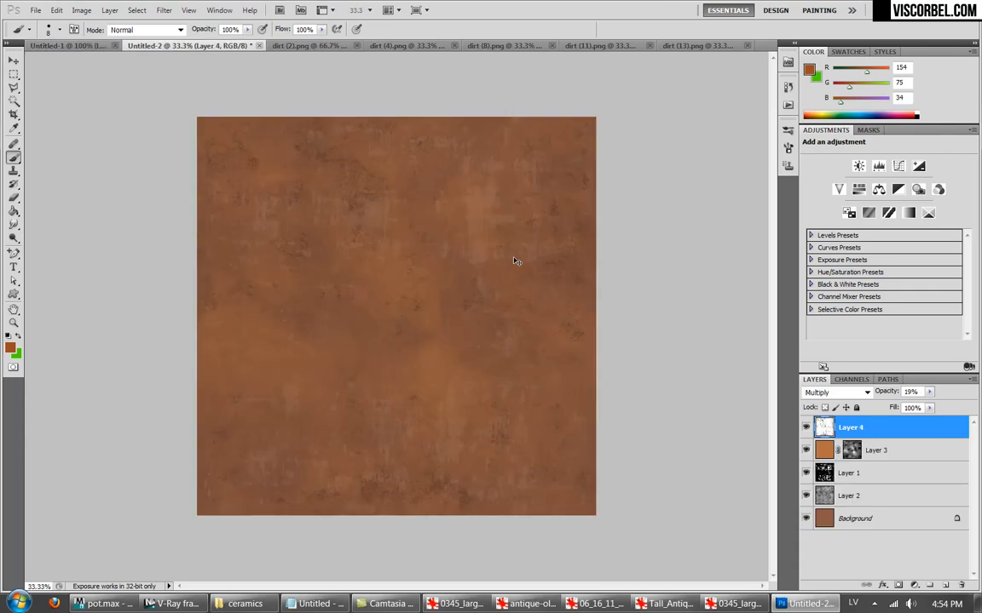
Add a new layer above Layer 4 and fill it with the sampled orange-brown using the Paint Bucket.
left_click(944, 586)
key("g")
key("shift+g")
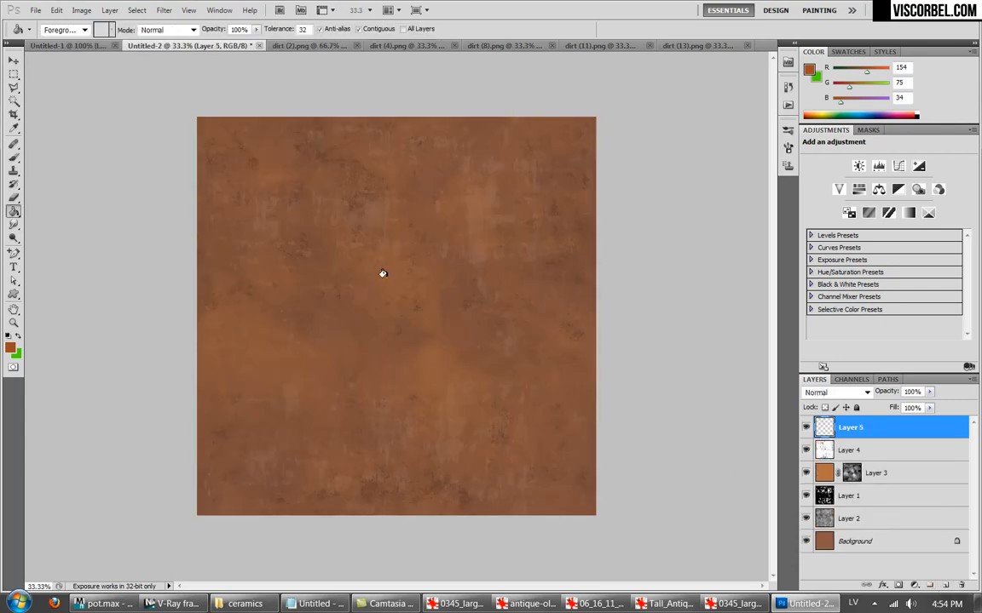
left_click(384, 271)
Copy the dirt (4) texture and paste it into a new layer mask on the orange-brown Layer 5.
key("ctrl+Tab")
key("ctrl+Tab")
key("ctrl+Tab")
left_click(385, 47)
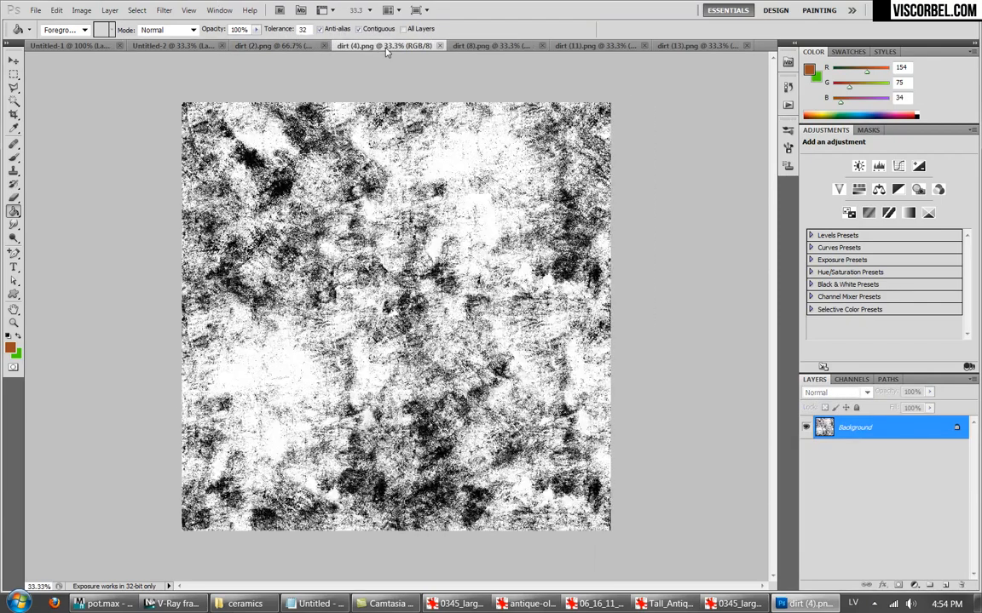
key("ctrl+shift+Tab")
key("ctrl+shift+Tab")
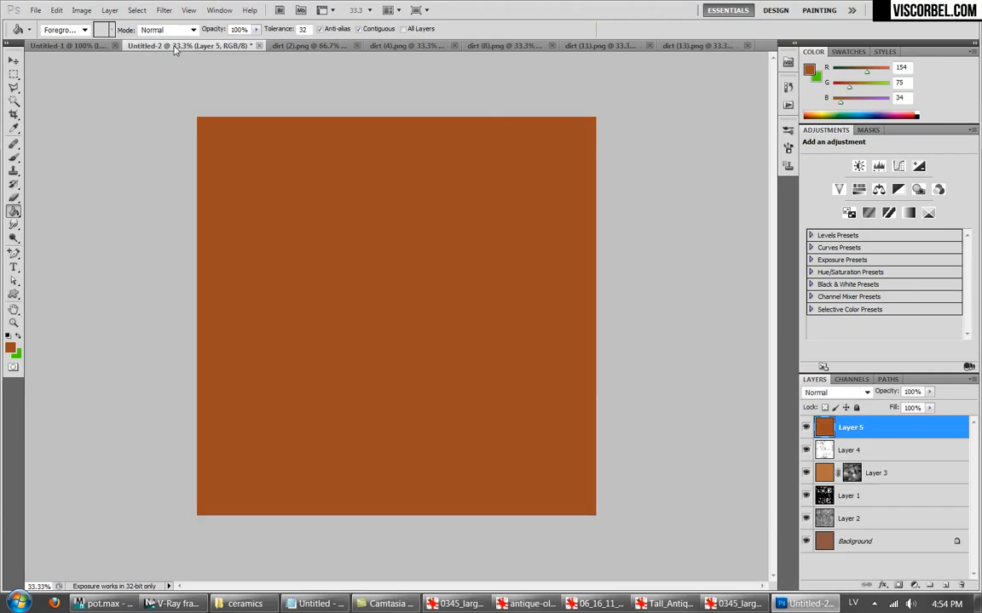
left_click(897, 585)
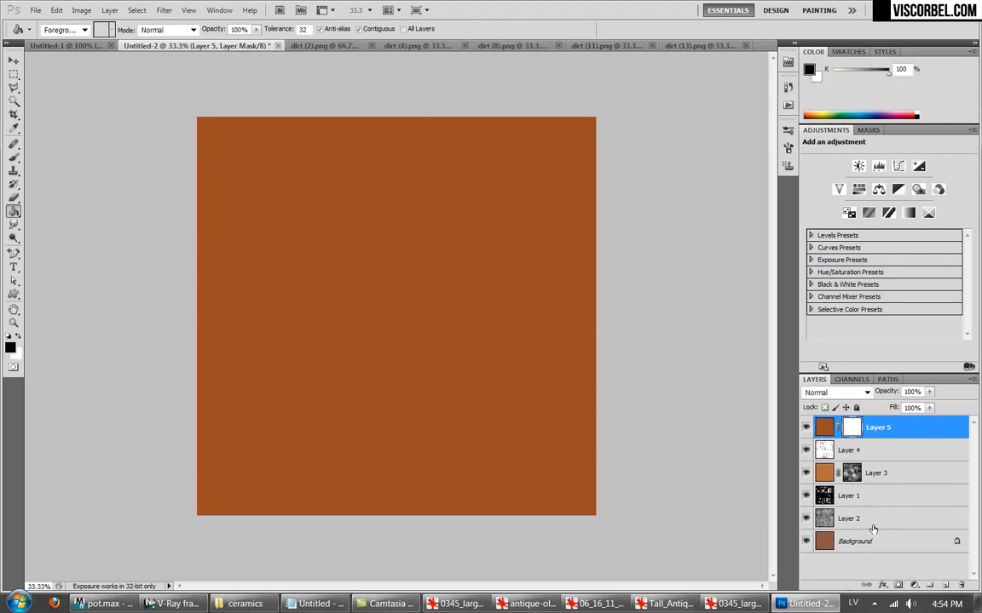
left_click(853, 429, "alt")
key("ctrl+v")
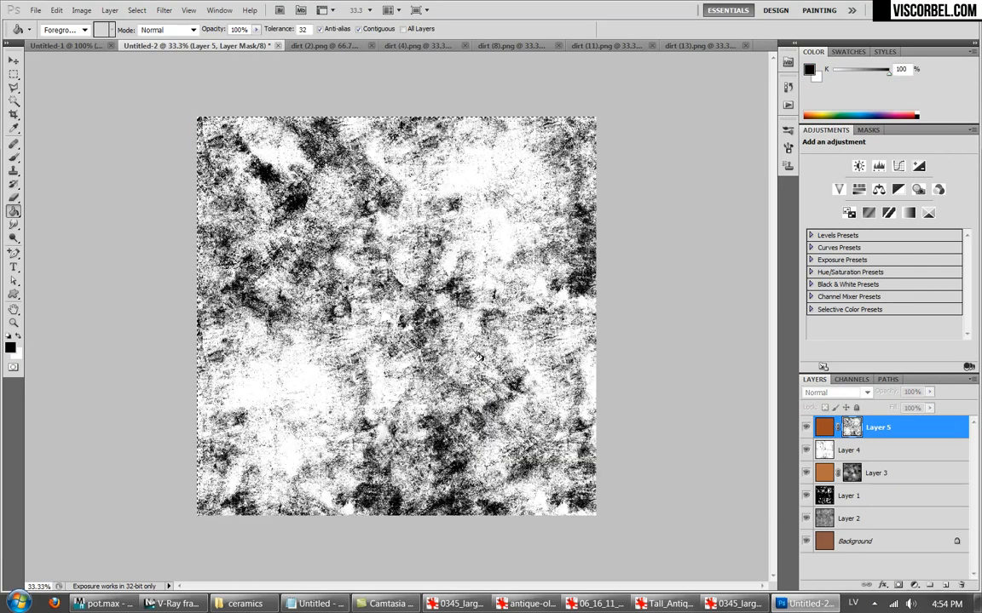
Scale the pasted dirt (4) mask image proportionally to fit the canvas, invert it and return to the normal layer view.
key("m")
right_click(478, 124)
left_click(529, 271)
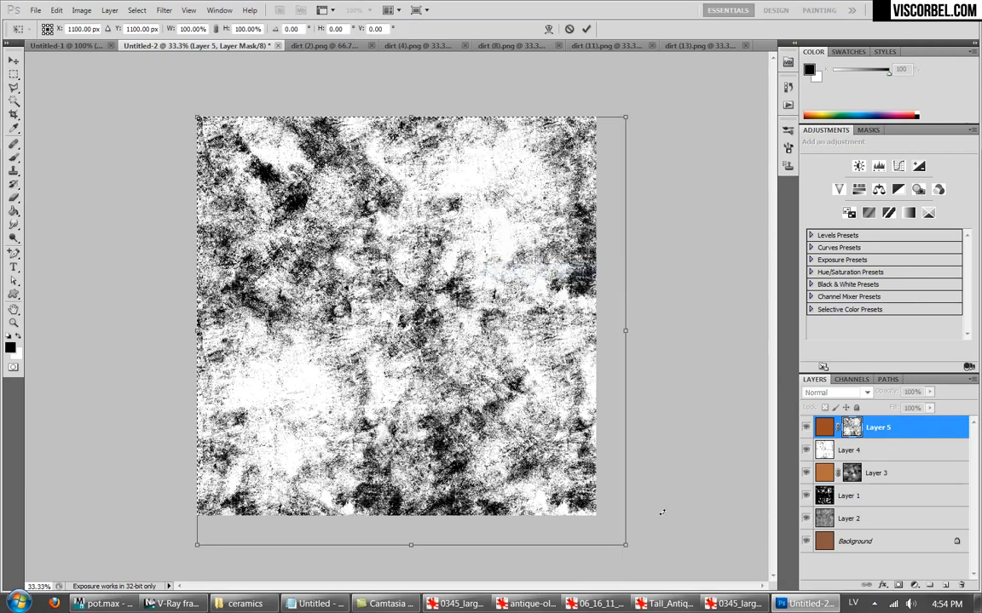
left_click_drag(605, 526, 597, 517, "shift")
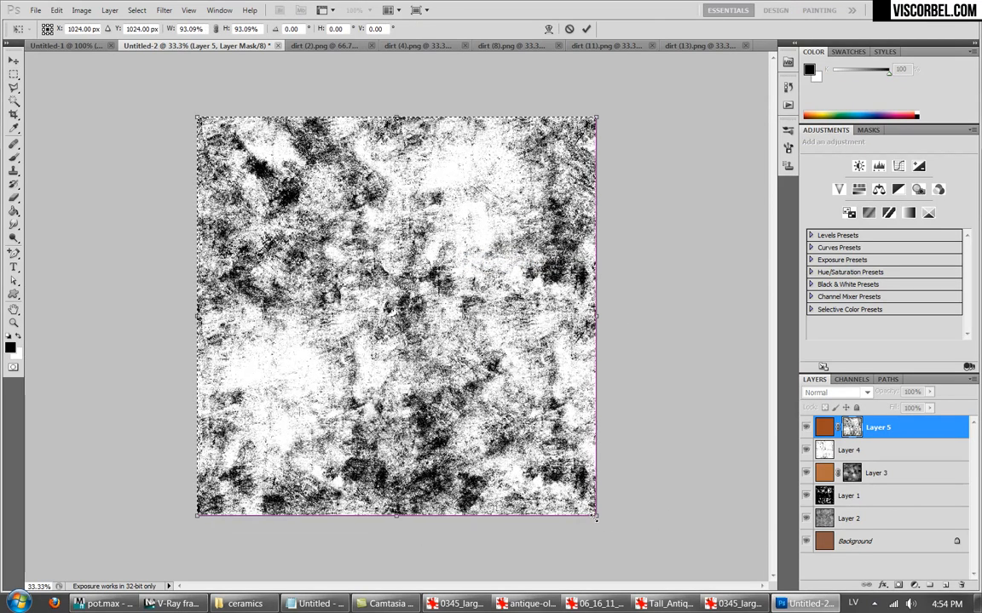
key("Return")
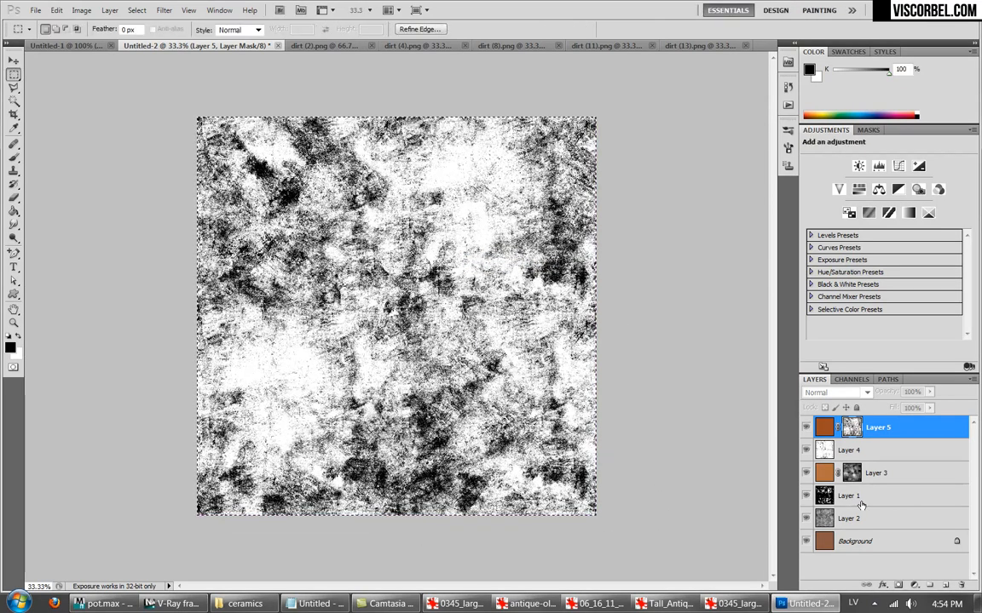
left_click(850, 430, "alt")
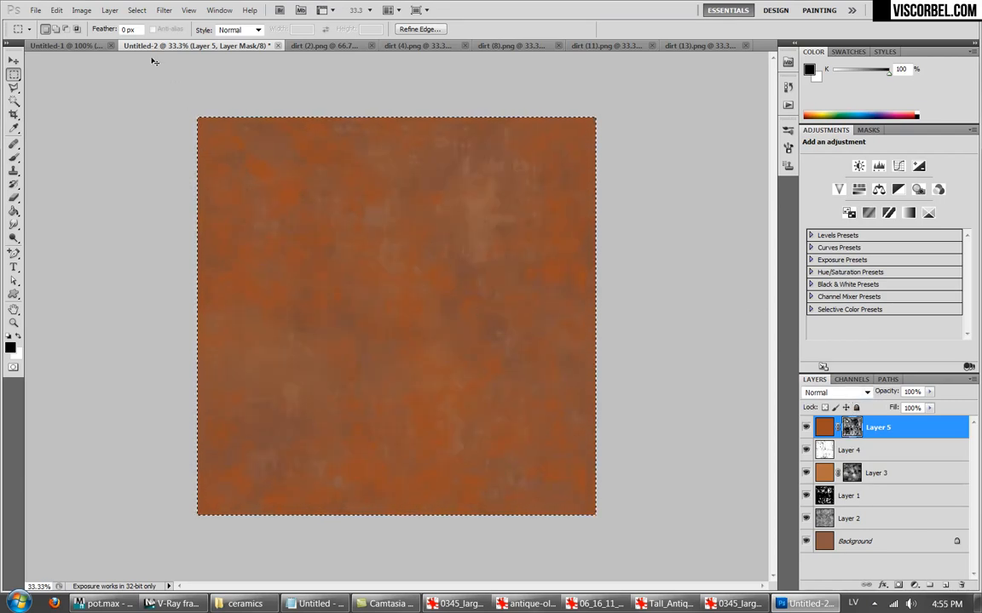
Darken the Layer 5 mask with a Curves point at input 170, output 75.
left_click(82, 10)
mouse_move(110, 44)
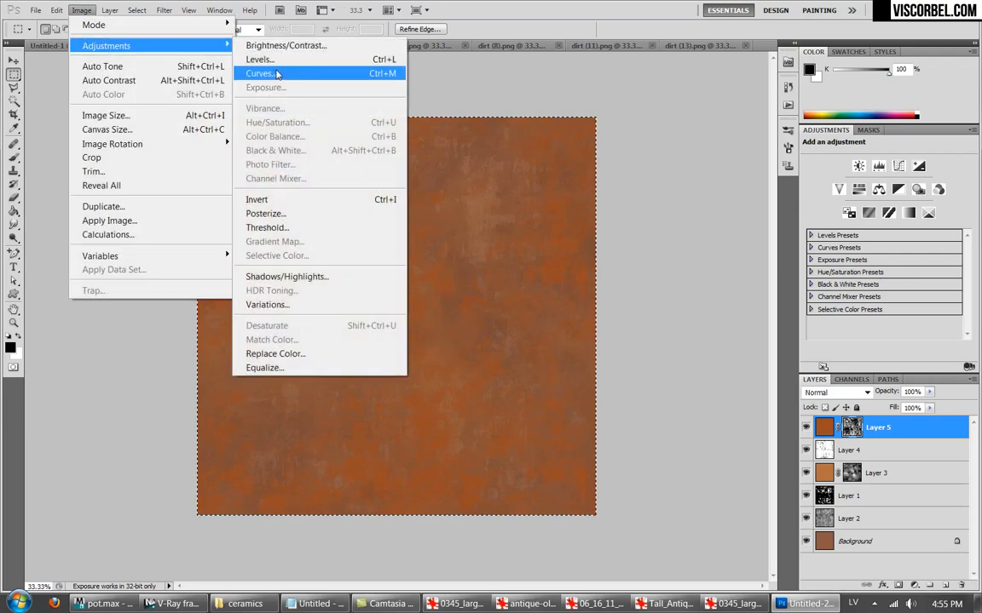
left_click(279, 72)
left_click_drag(653, 361, 656, 408)
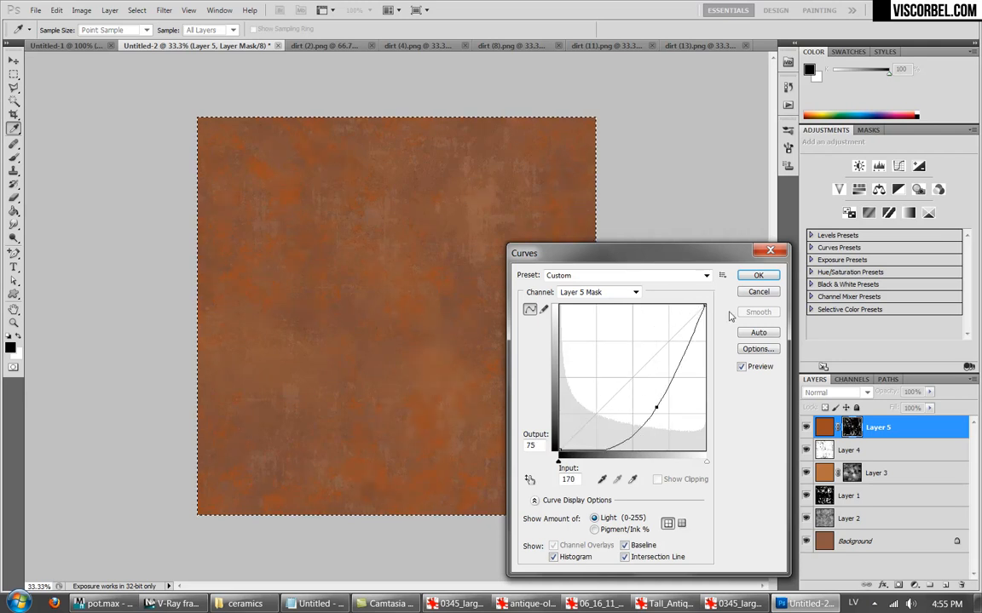
left_click(757, 275)
Move Layer 5 directly above the Background layer and set its opacity to 63%.
left_click_drag(878, 427, 871, 527)
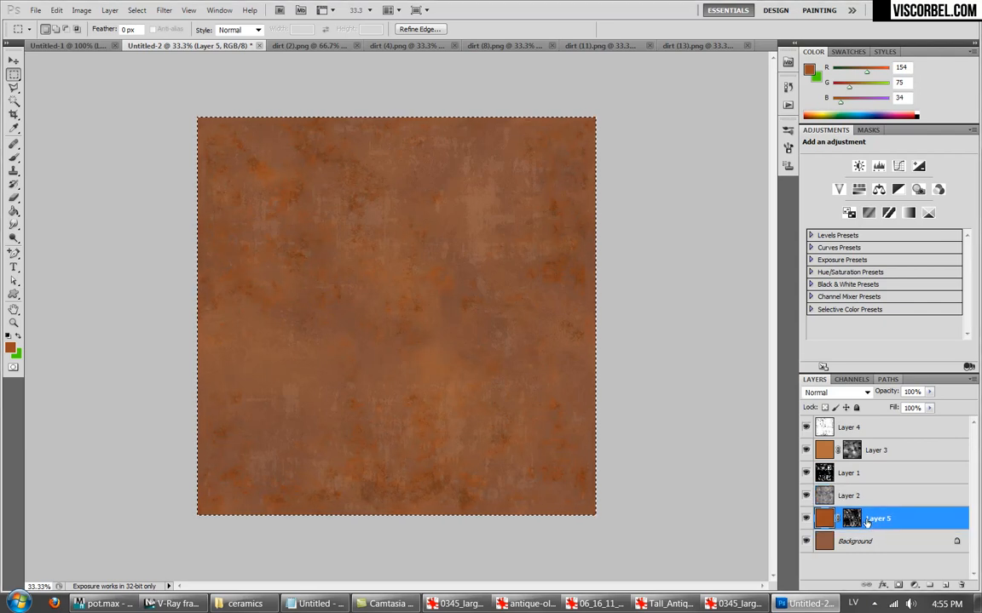
left_click_drag(927, 392, 901, 411)
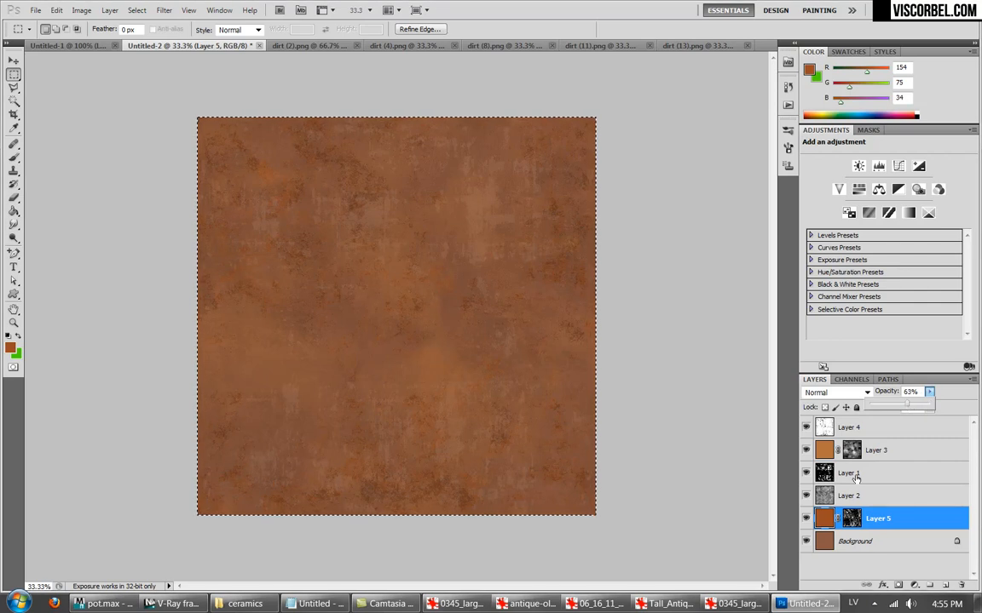
left_click(855, 500)
Hide and show Layer 2 and Layer 3 in turn to examine what each contributes to the texture.
left_click(805, 495)
left_click(805, 495)
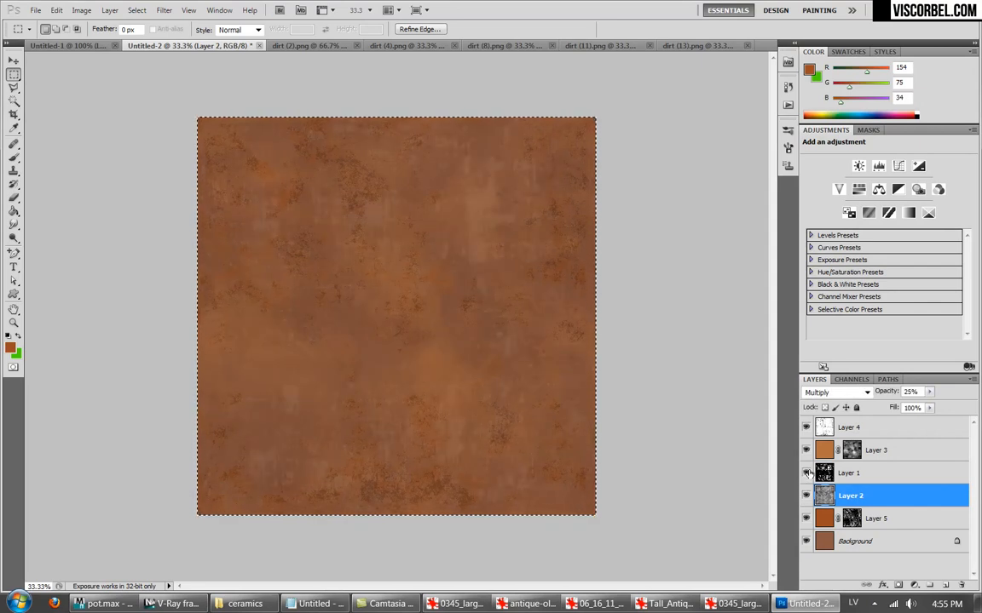
left_click(846, 471)
left_click(806, 450)
left_click(806, 449)
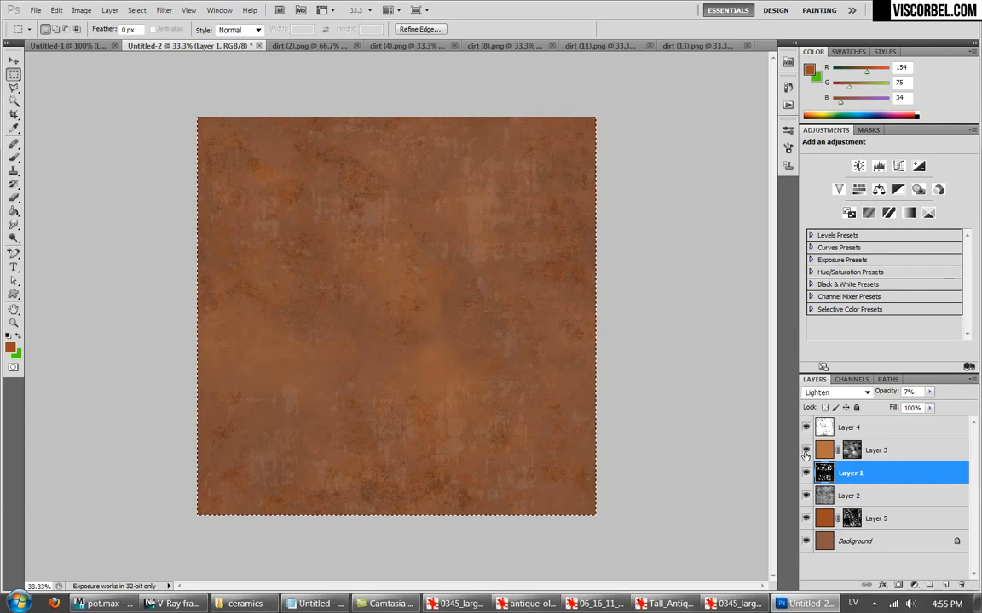
Deselect and raise the Layer 3 mask's contrast with an S-shaped curve whose upper point is at input 156, output 171.
left_click(852, 452)
left_click(461, 200)
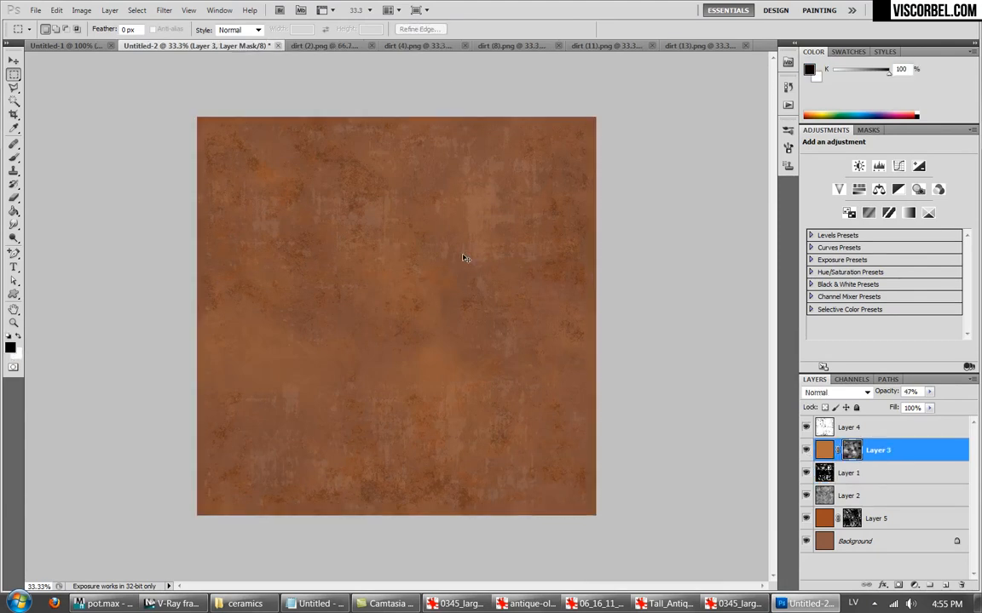
left_click(81, 10)
mouse_move(107, 45)
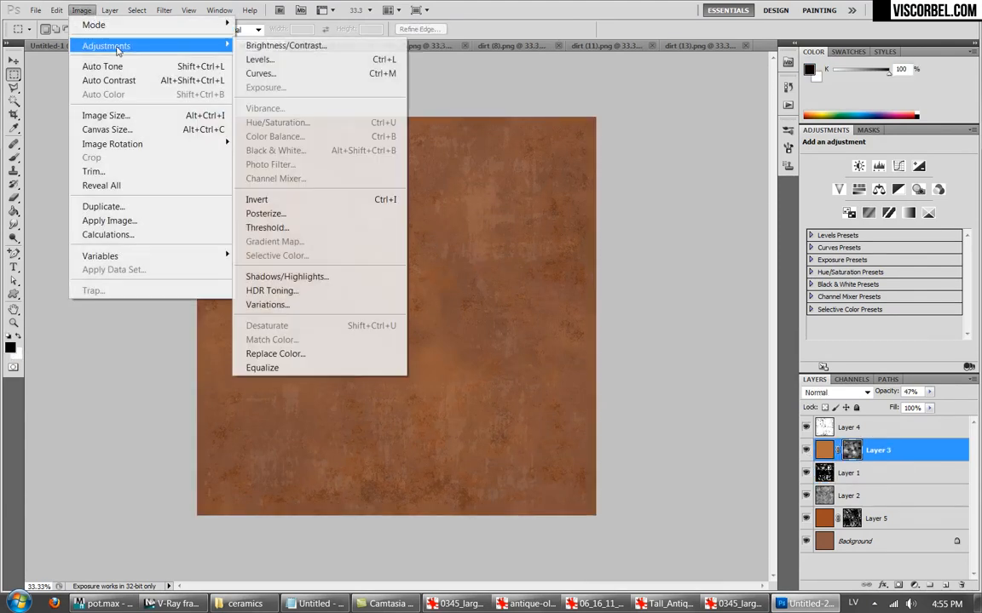
left_click(271, 73)
mouse_move(642, 369)
left_mouse_down()
mouse_move(632, 384)
mouse_move(649, 343)
mouse_move(648, 353)
left_mouse_up()
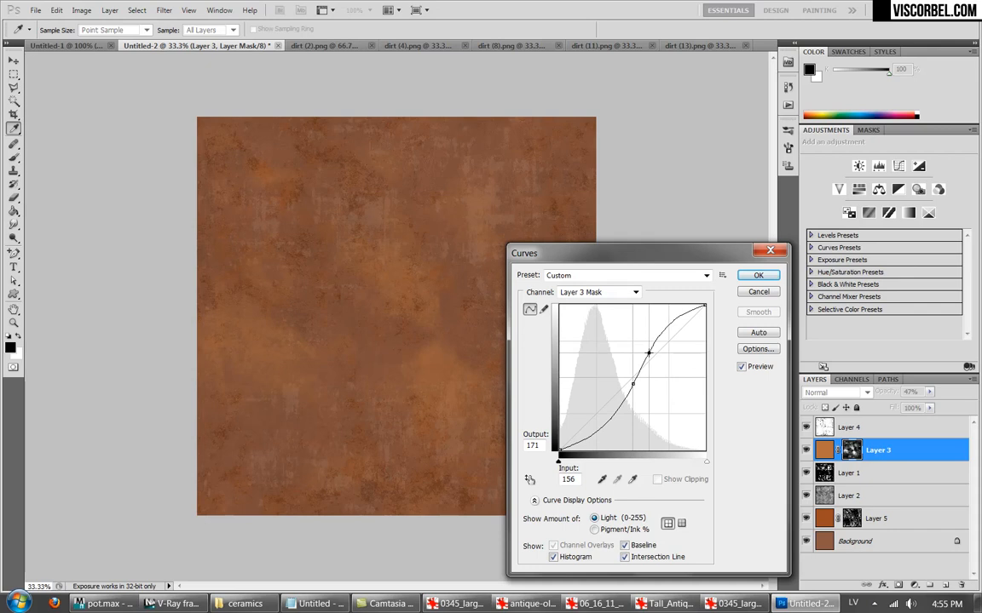
left_click(757, 275)
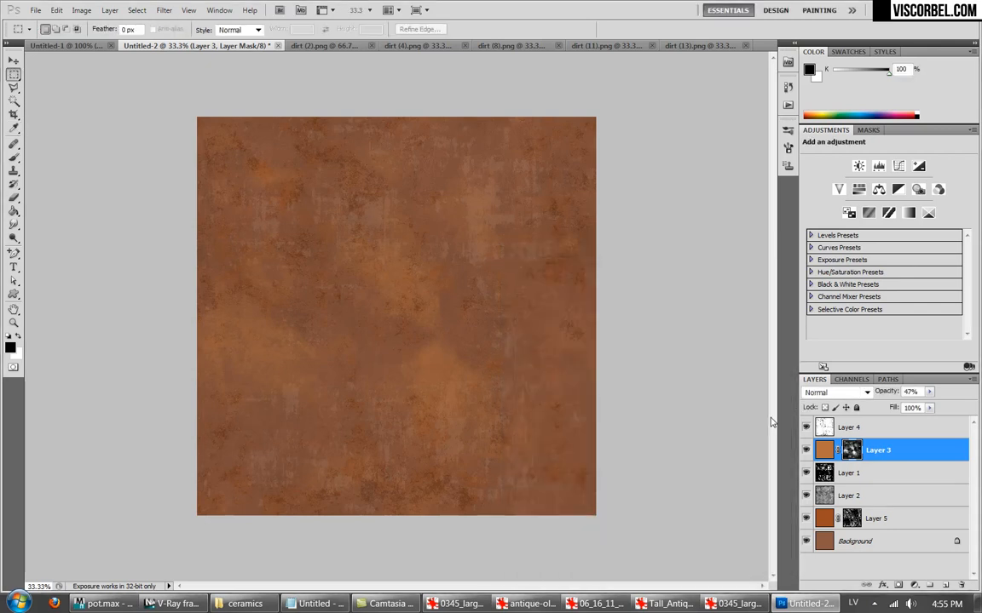
Compare the texture with Layer 4 hidden and shown.
left_click(842, 427)
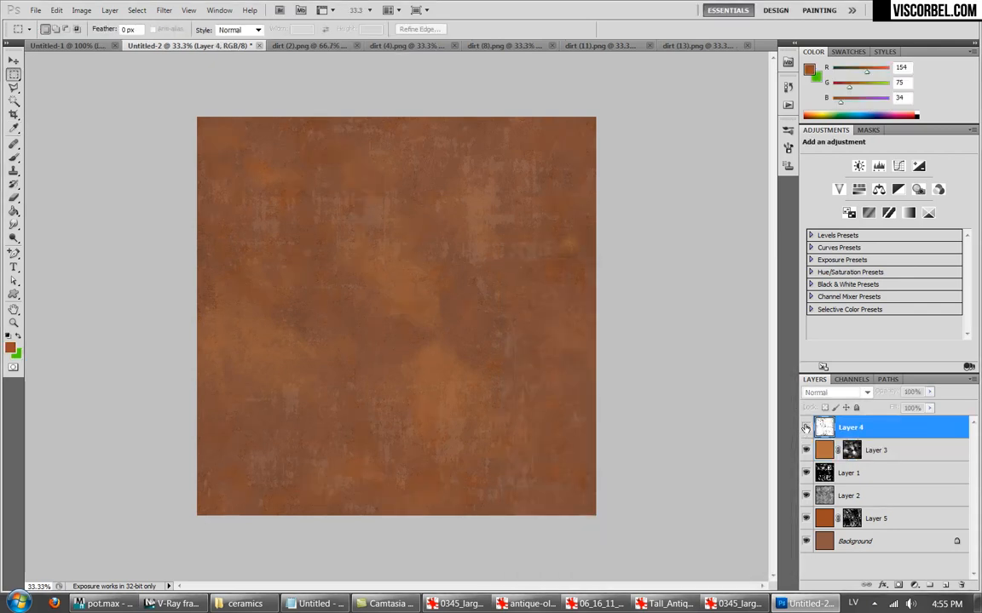
left_click(805, 427)
left_click(806, 428)
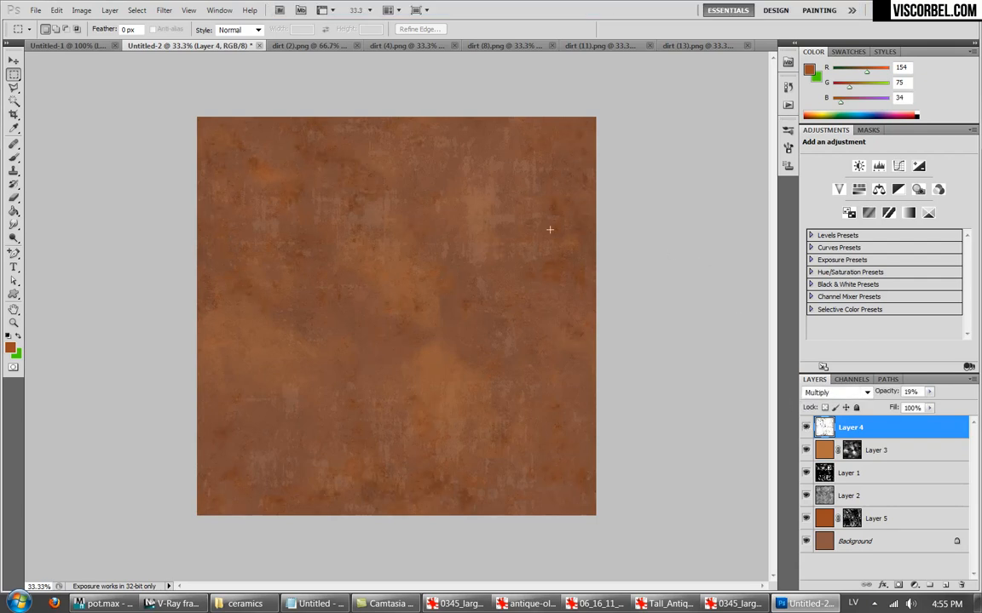
Save the texture in the TEXTURES folder as the PNG file clay_diffuse with no interlacing.
key("ctrl+s")
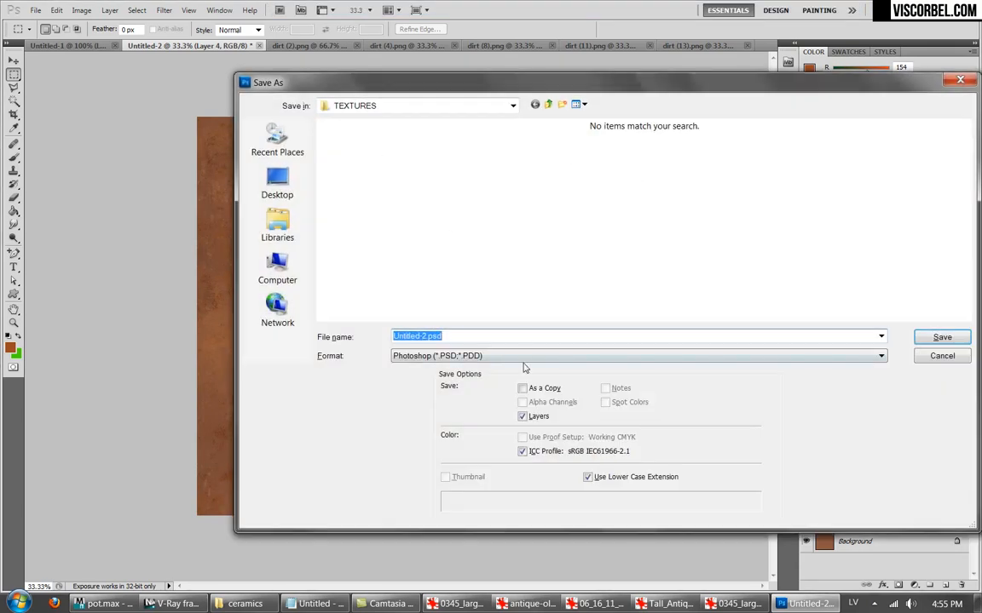
left_click(533, 358)
left_click(406, 447)
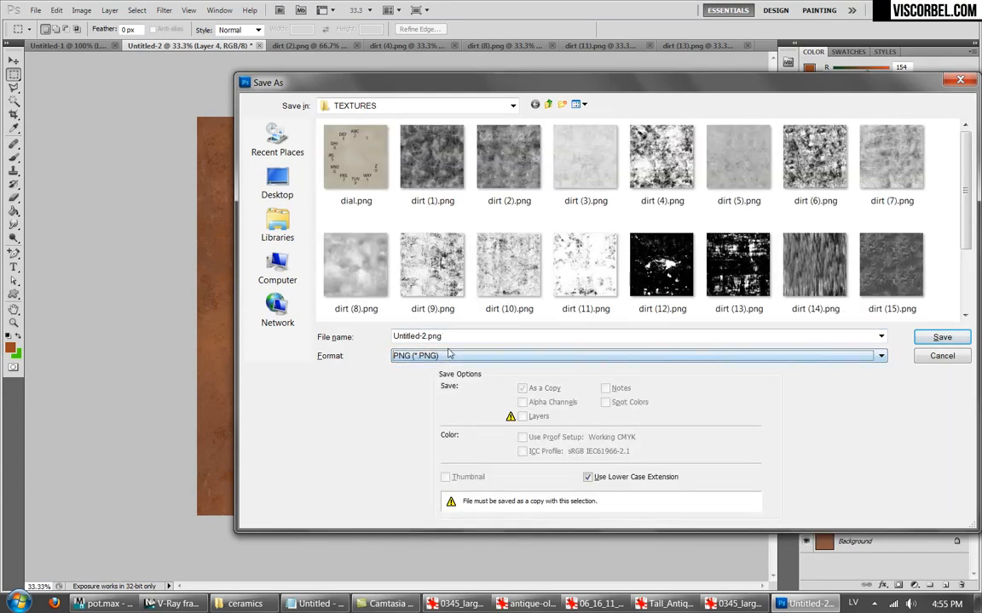
double_click(449, 338)
type("clay")
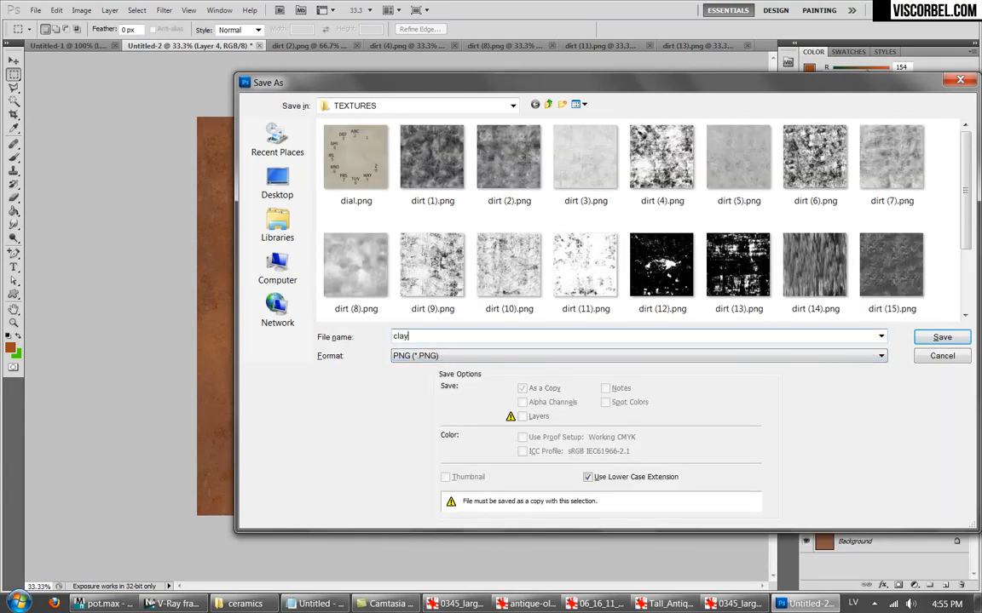
key("Return")
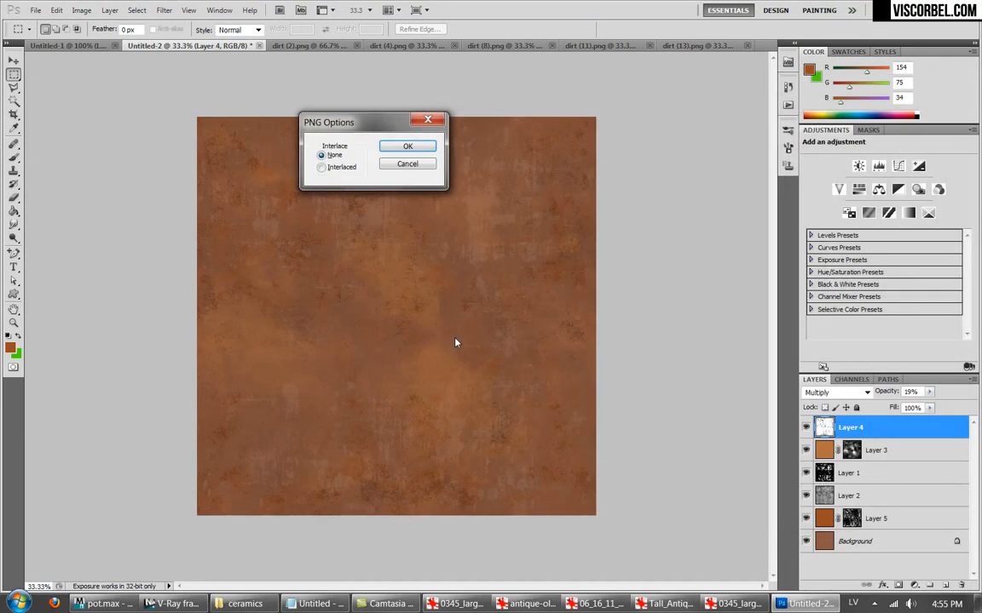
key("Return")
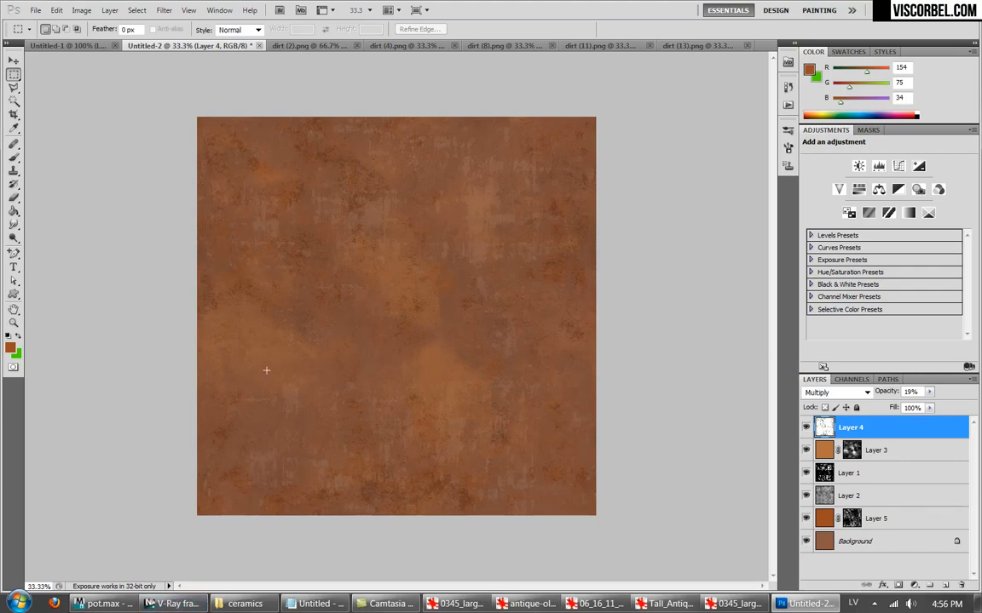
Switch to 3ds Max, close the old render and open the Slate Material Editor with room around the pot's VRayMtl node.
left_click(156, 605)
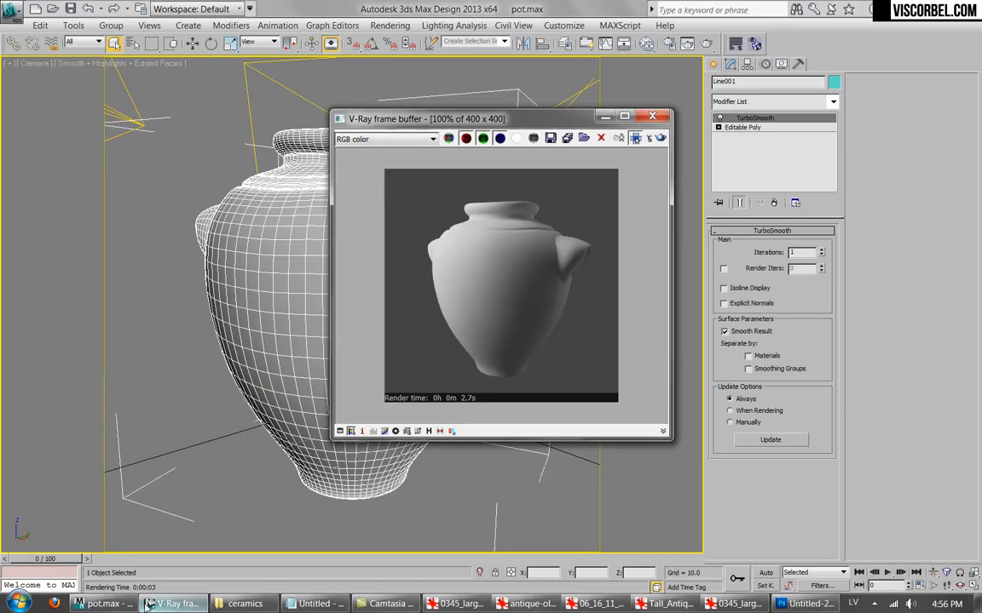
left_click(652, 116)
key("m")
middle_click_drag(231, 247, 248, 259)
left_click_drag(614, 535, 663, 544)
left_click_drag(344, 227, 368, 228)
Connect a Bitmap map to the pot material's diffuse slot, loading clay_diffuse.png from the VOL4 TEXTURES folder.
left_click(52, 435)
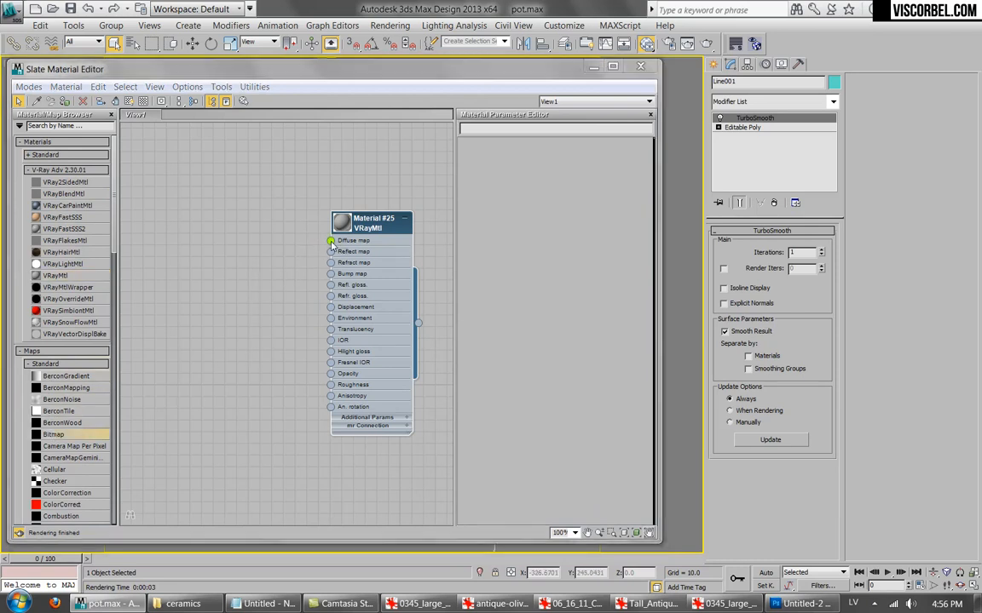
left_click_drag(331, 243, 332, 243)
left_click(154, 56)
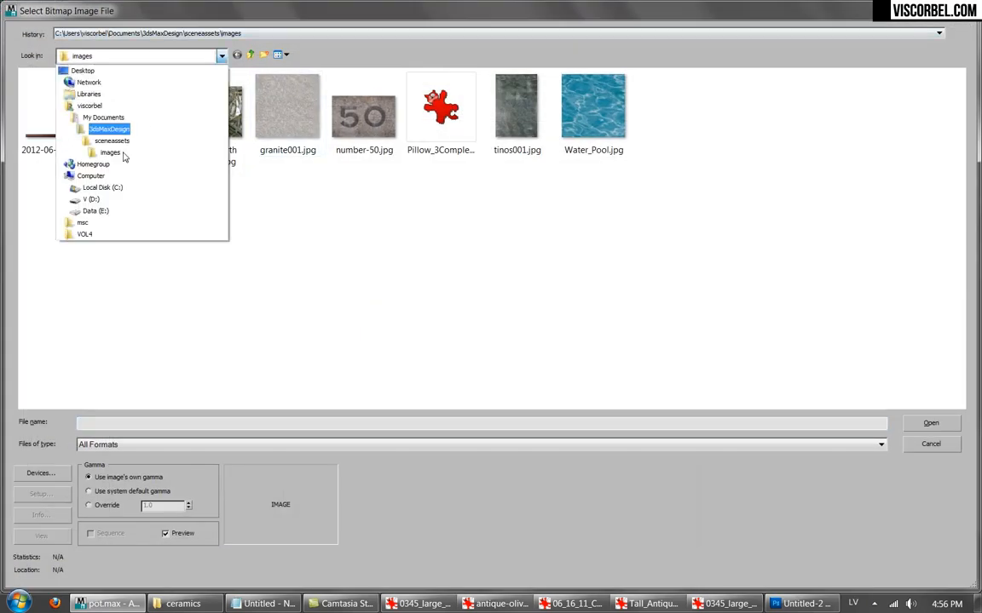
left_click(89, 226)
double_click(64, 203)
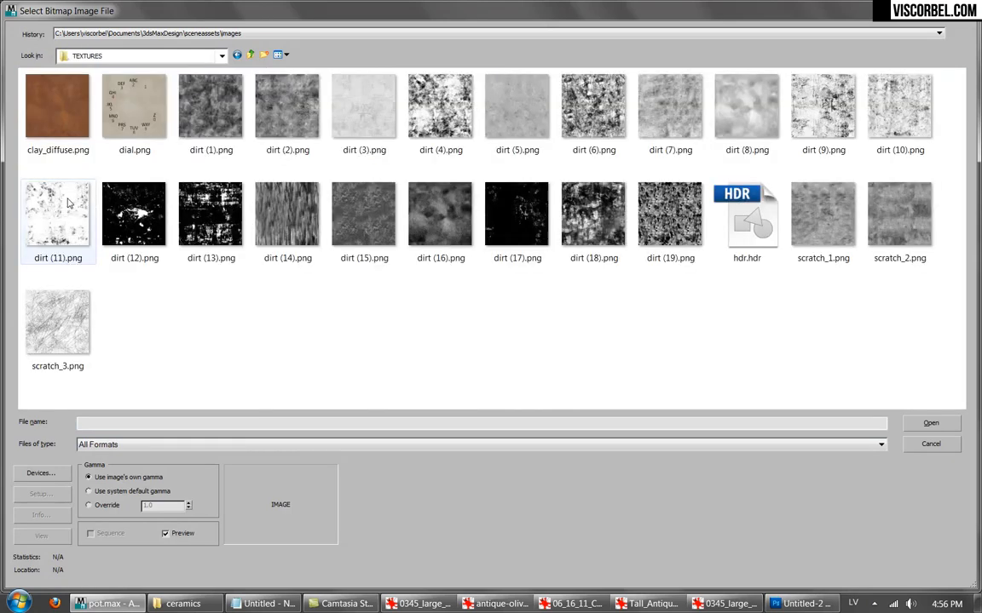
double_click(86, 119)
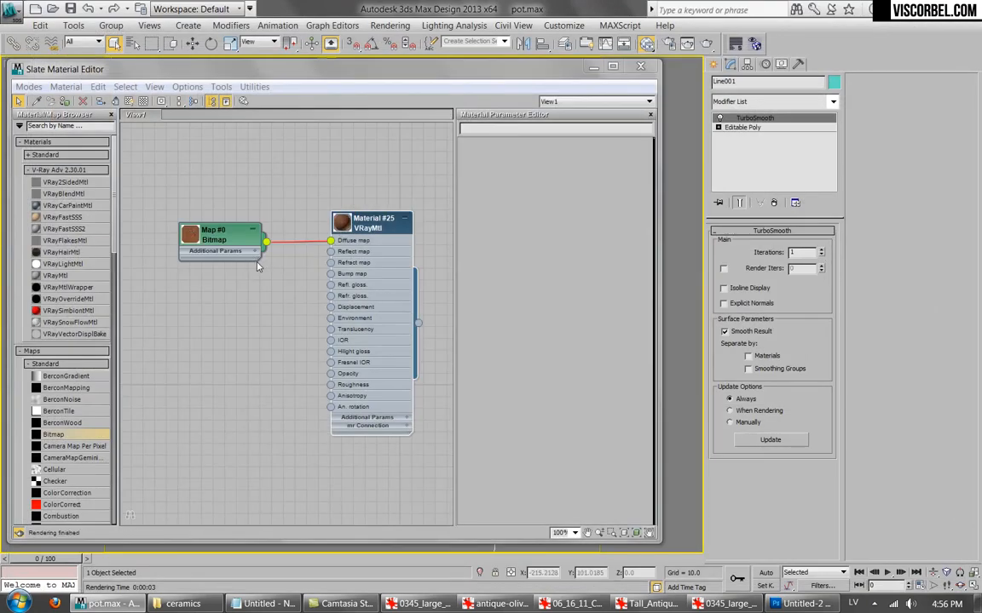
Enlarge the bitmap node's preview, show its map in the viewport and turn off the edged-faces display.
double_click(188, 237)
right_click(226, 262)
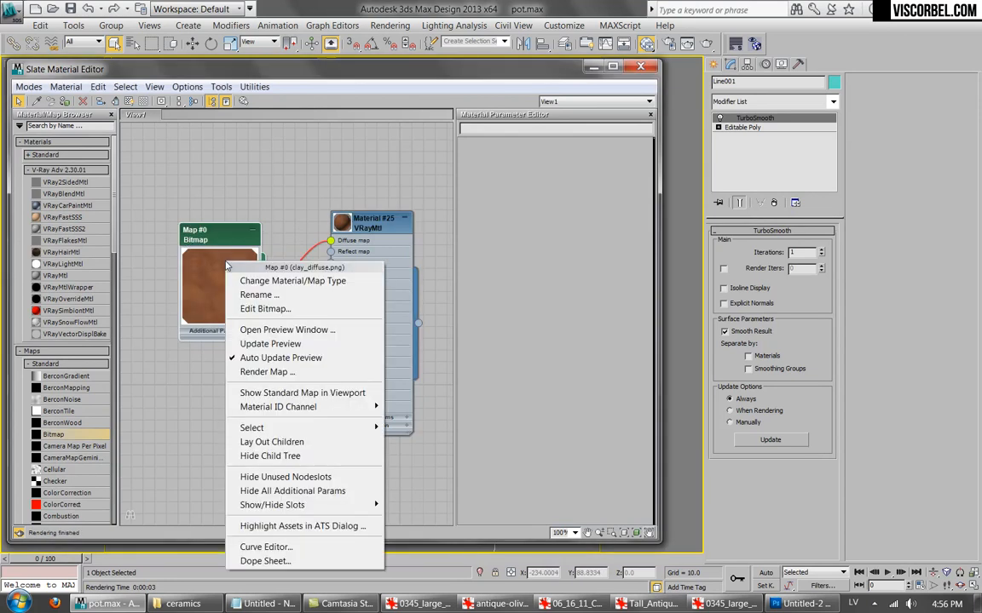
left_click(284, 395)
left_click_drag(265, 70, 538, 155)
key("F4")
Set the clay_diffuse bitmap's U and V tiling to 2.5.
double_click(486, 315)
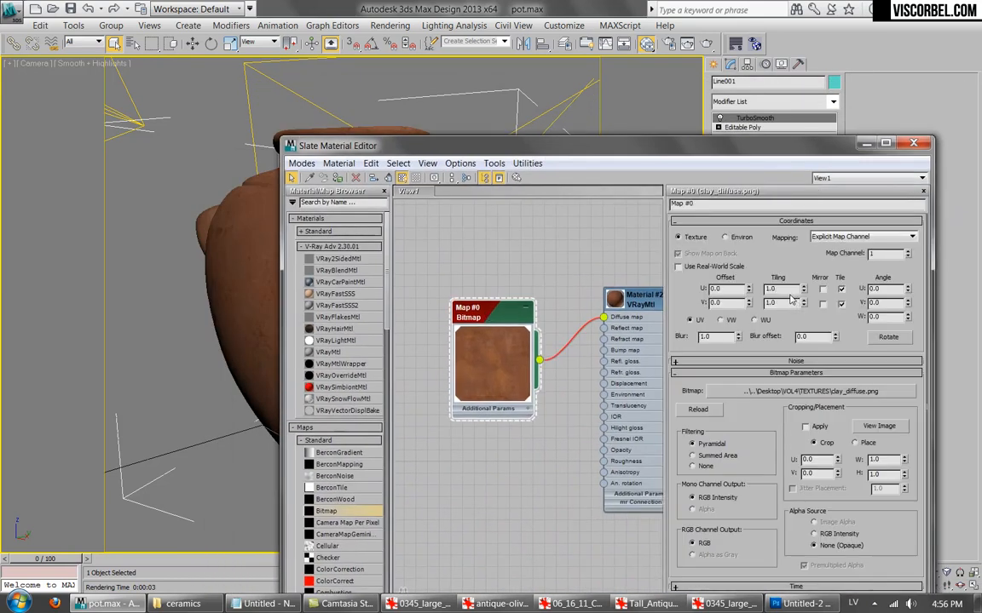
key("Tab")
left_click_drag(555, 151, 403, 177)
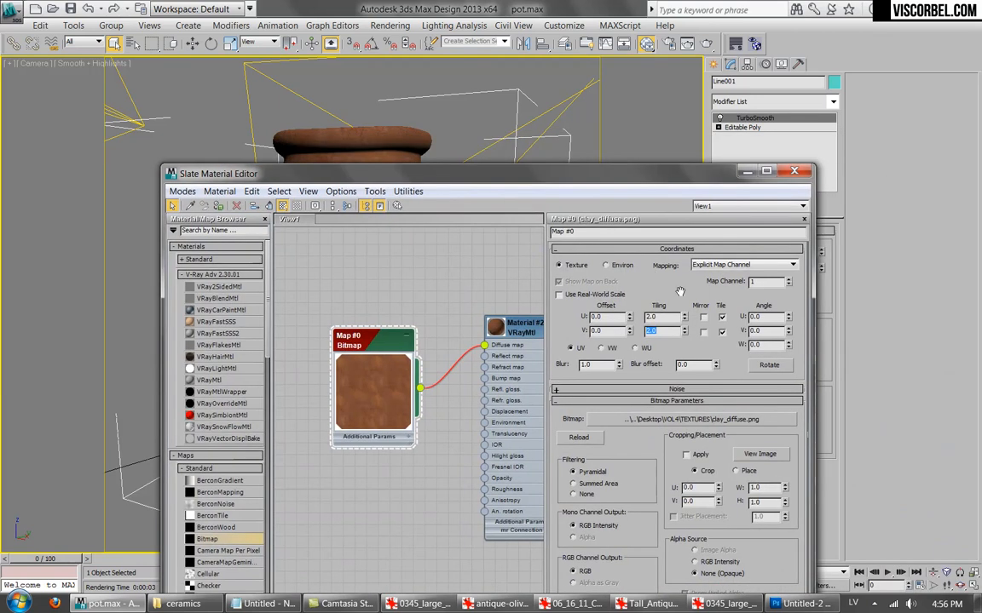
type(".5.5")
key("Return")
Render the pot and examine the tiled clay texture in the render and in the viewport.
left_click_drag(531, 178, 607, 198)
left_click(708, 43)
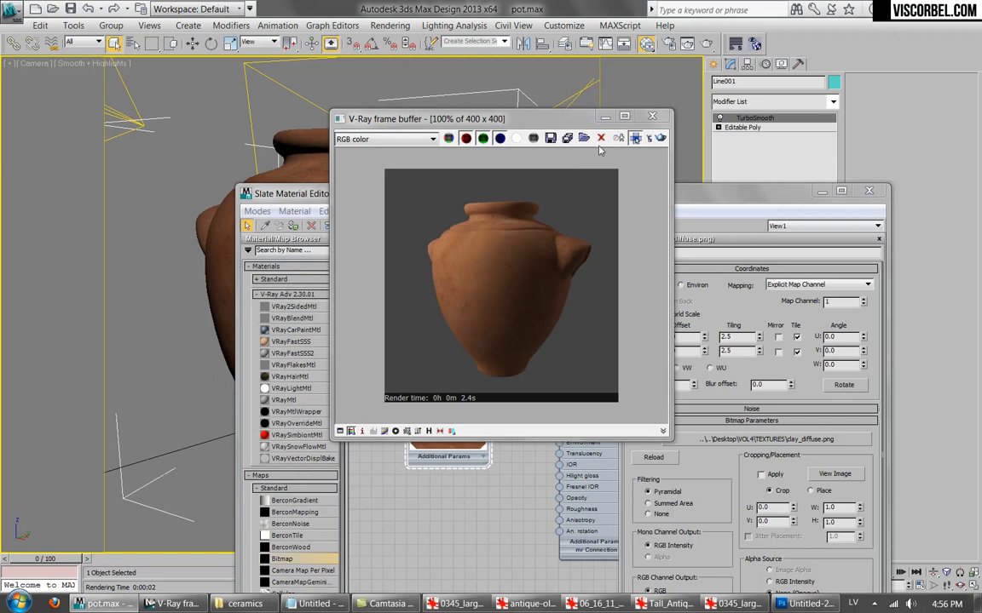
left_click(652, 117)
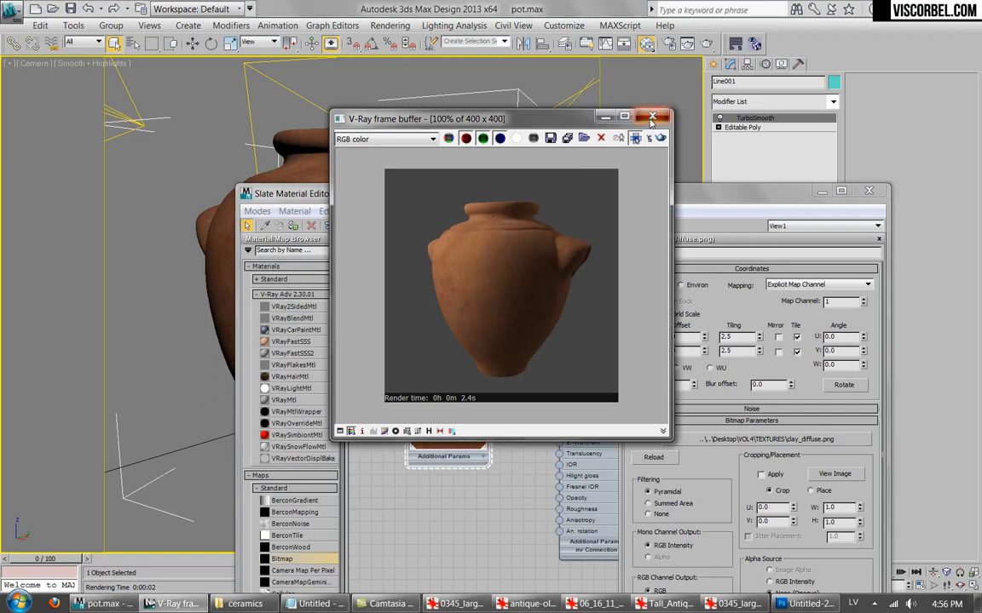
left_click_drag(455, 363, 439, 349)
left_click_drag(513, 198, 826, 154)
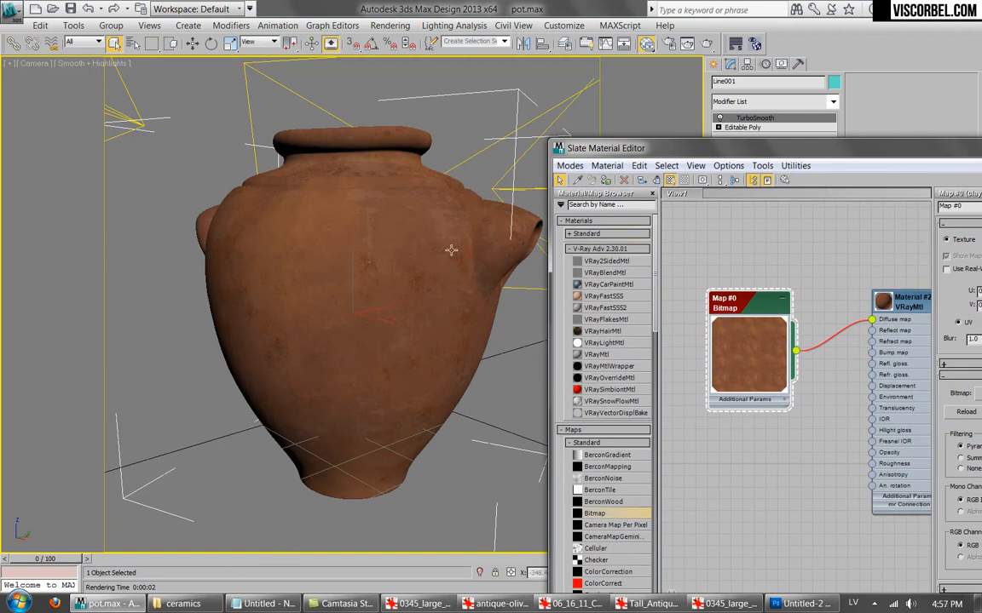
Insert a VRayDirt map between the bitmap and the material's diffuse slot, feeding the bitmap into its unoccluded input.
left_click_drag(714, 150, 441, 78)
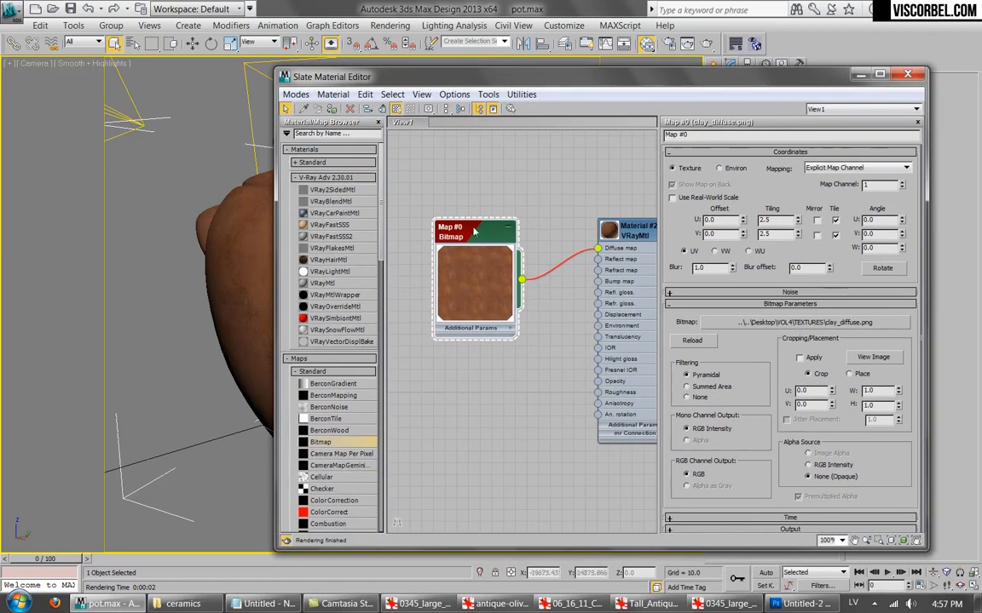
left_click_drag(447, 238, 395, 238)
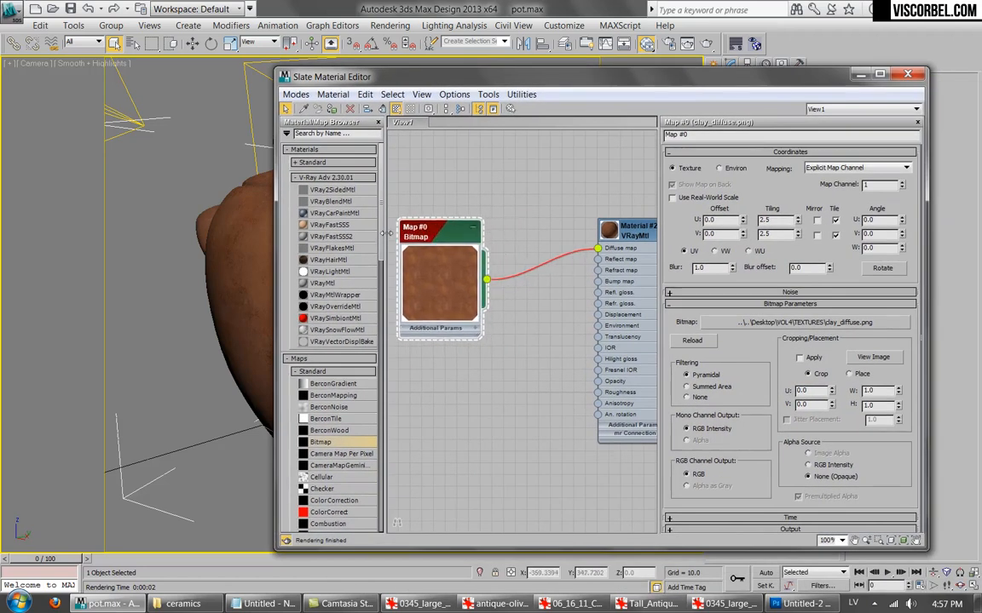
scroll(383, 237, "down", 15)
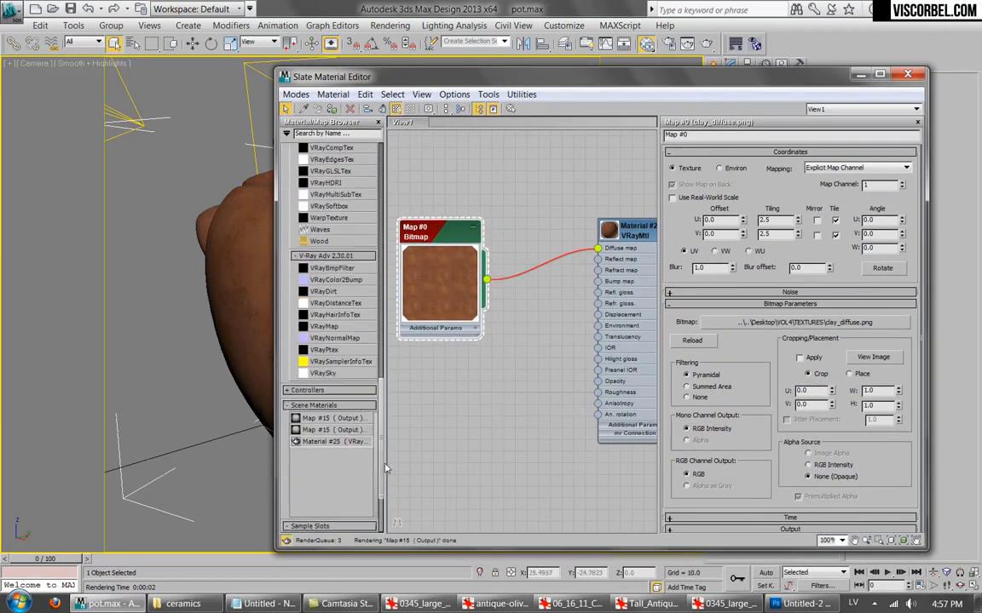
left_click_drag(324, 361, 540, 258)
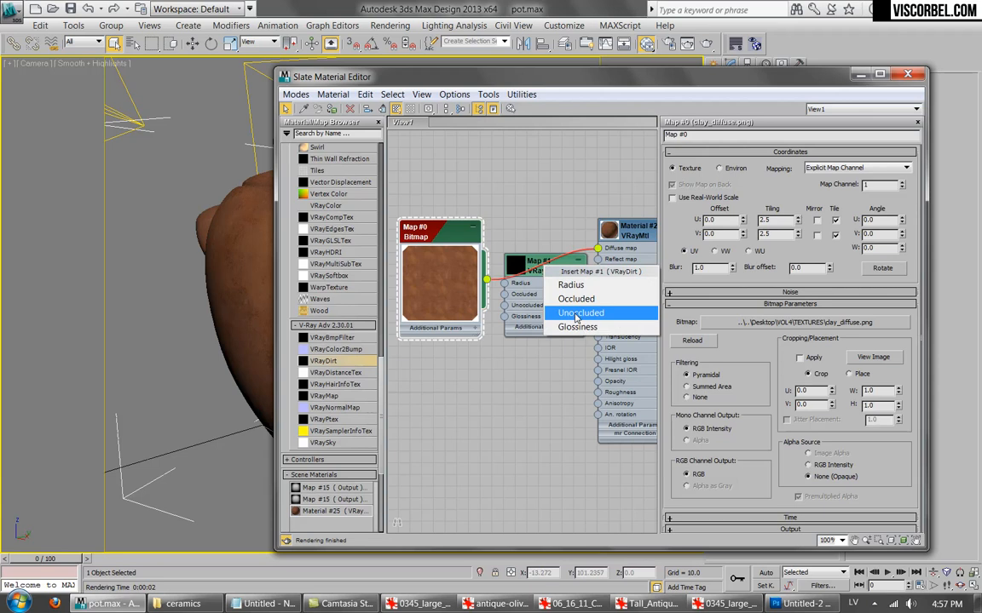
left_click(575, 317)
left_click_drag(448, 242, 389, 242)
left_click_drag(537, 272, 506, 251)
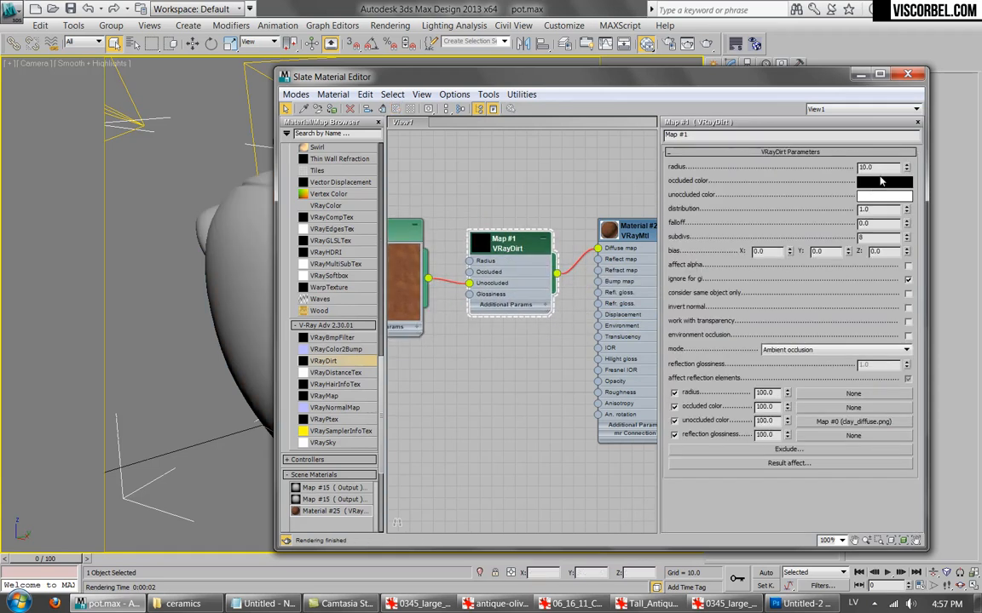
Keep black as the VRayDirt occluded color and render the pot to examine the dirt effect.
left_click(877, 183)
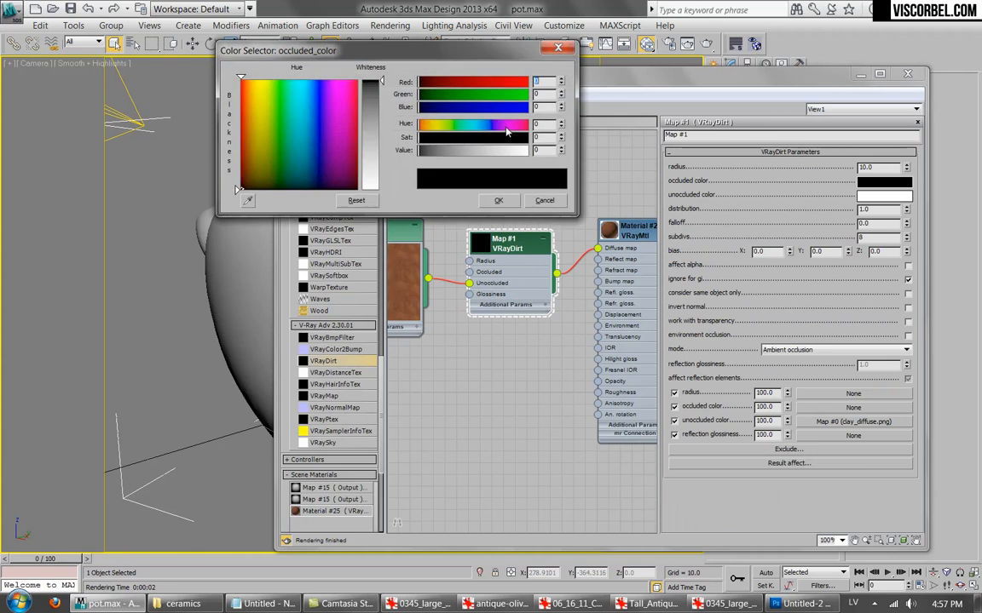
left_click(497, 201)
key("shift+q")
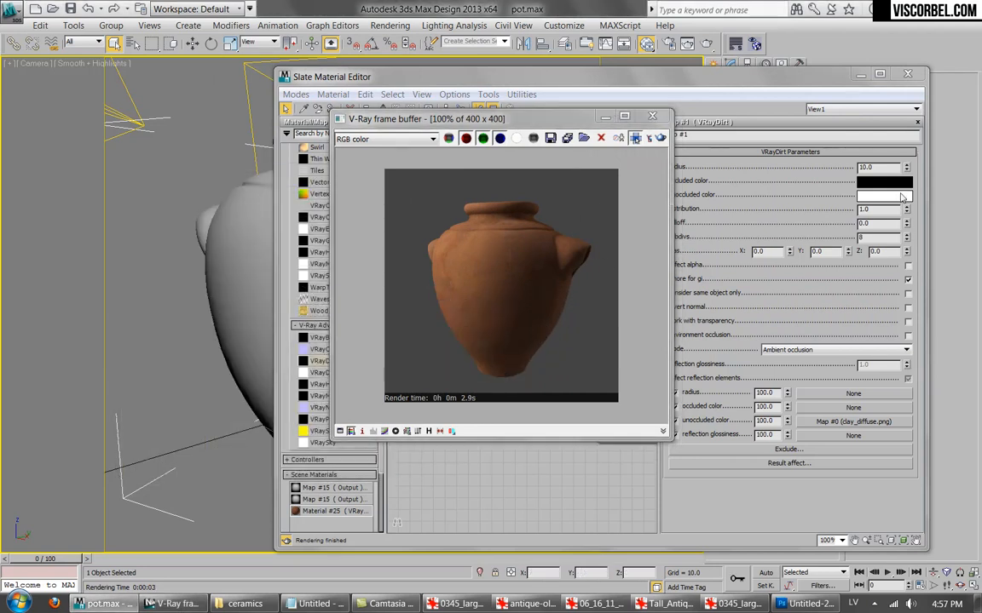
Set the VRayDirt radius to 30 and render the pot again.
left_click(724, 149)
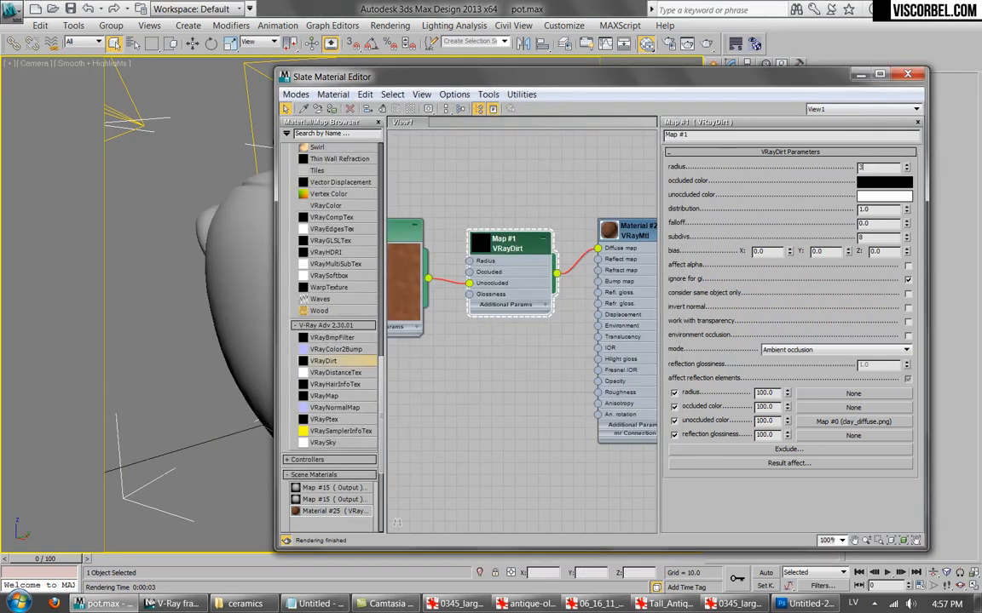
left_click(708, 44)
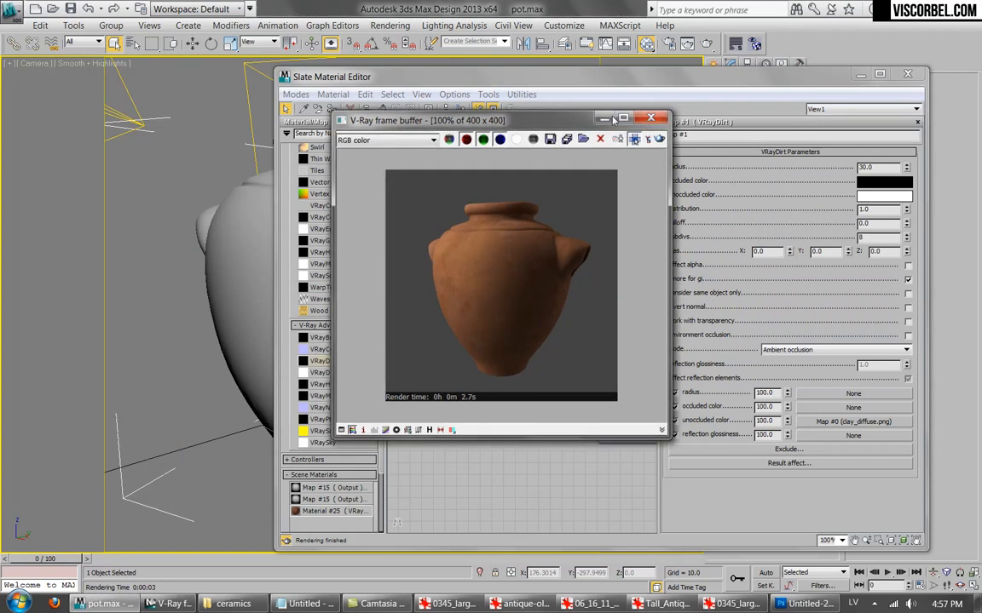
left_click(652, 116)
Rearrange the map nodes and insert an Output map between VRayDirt and the material's diffuse slot.
scroll(511, 192, "down", 1)
scroll(460, 255, "down", 2)
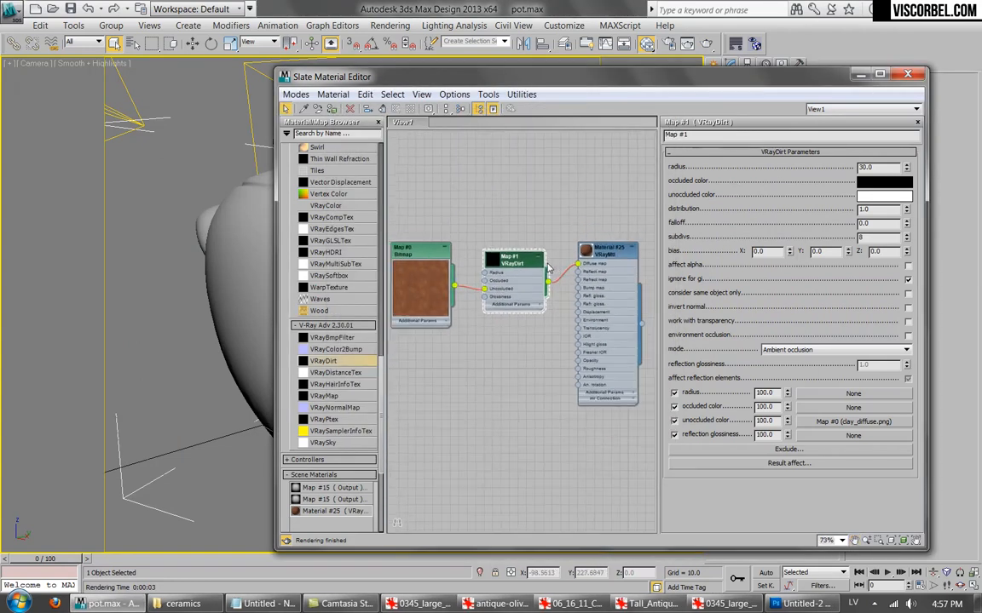
left_click_drag(430, 260, 414, 343)
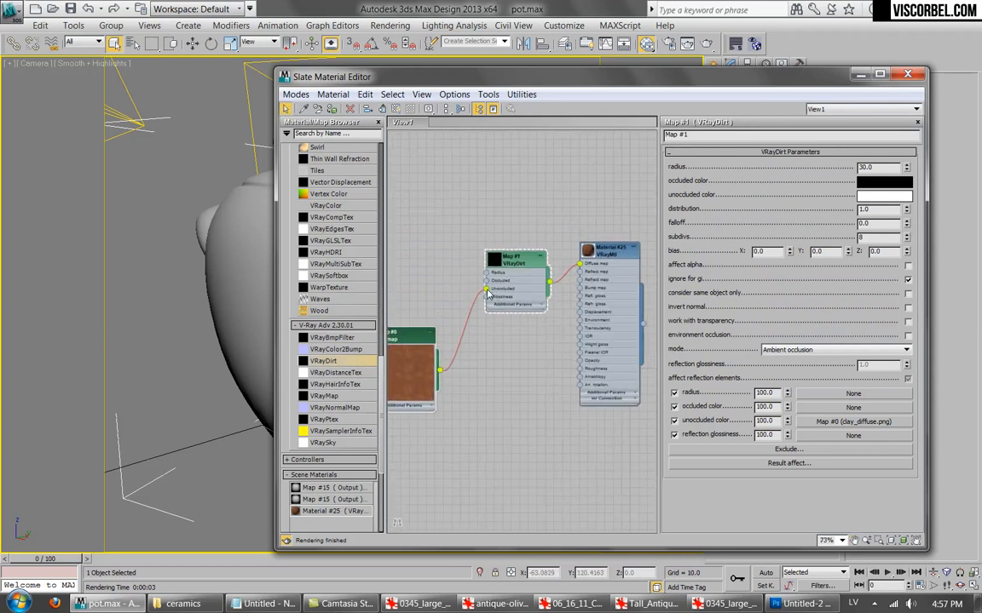
left_click_drag(515, 265, 507, 290)
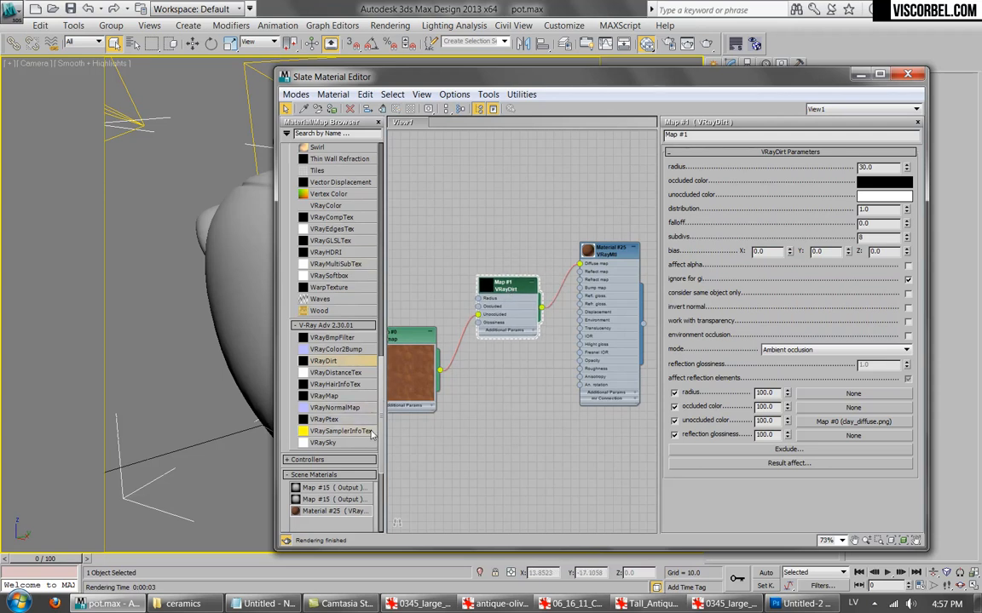
scroll(381, 438, "down", 5)
scroll(382, 439, "up", 6)
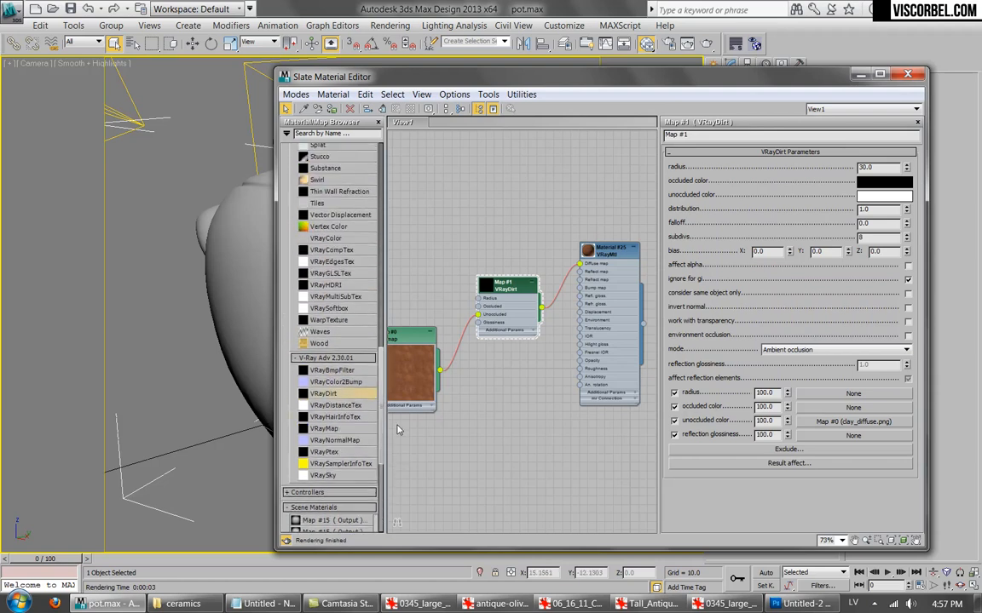
left_click_drag(408, 337, 415, 286)
scroll(320, 295, "up", 7)
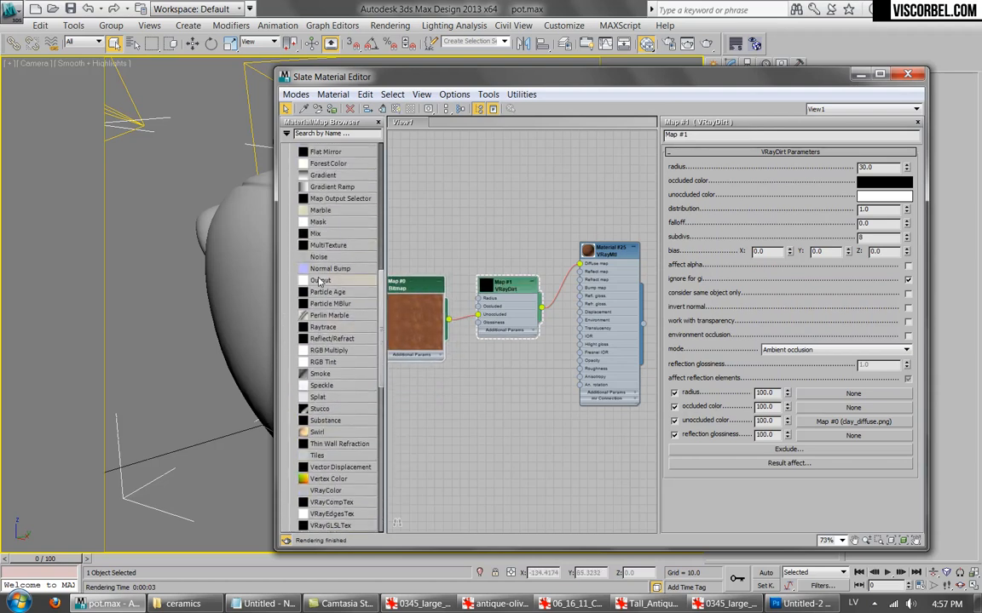
scroll(322, 424, "down", 2)
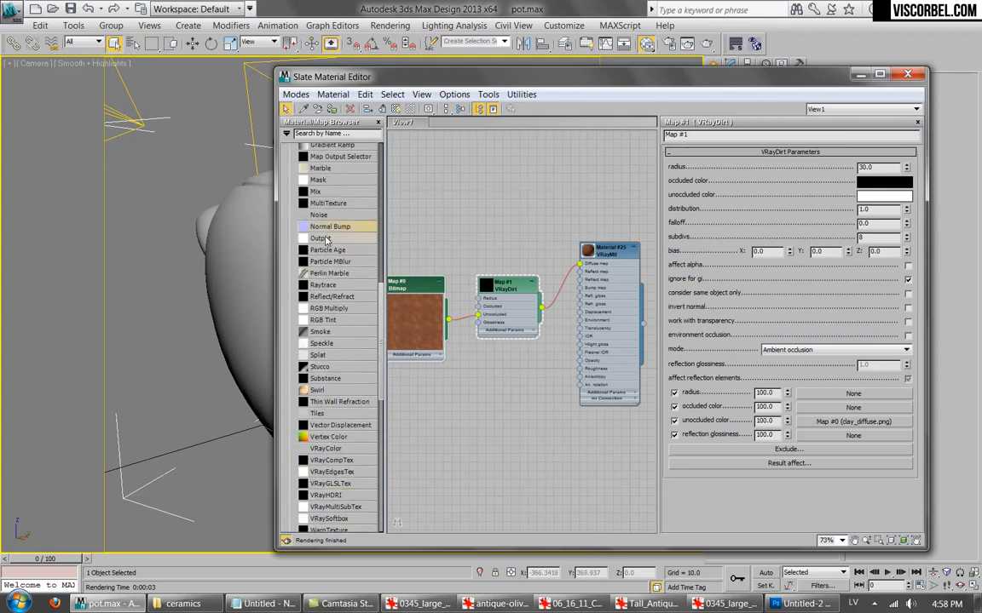
left_click_drag(561, 280, 546, 290)
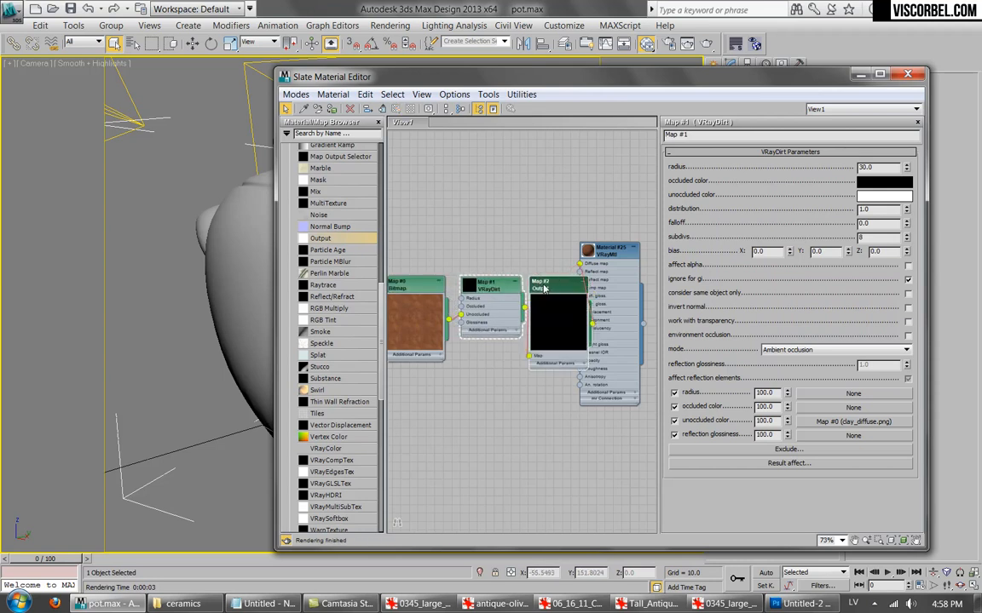
Enable the Output map's color map, add two curve points at about (0.49, 0) and (0.555, 1), and render the pot.
double_click(572, 290)
left_click(730, 215)
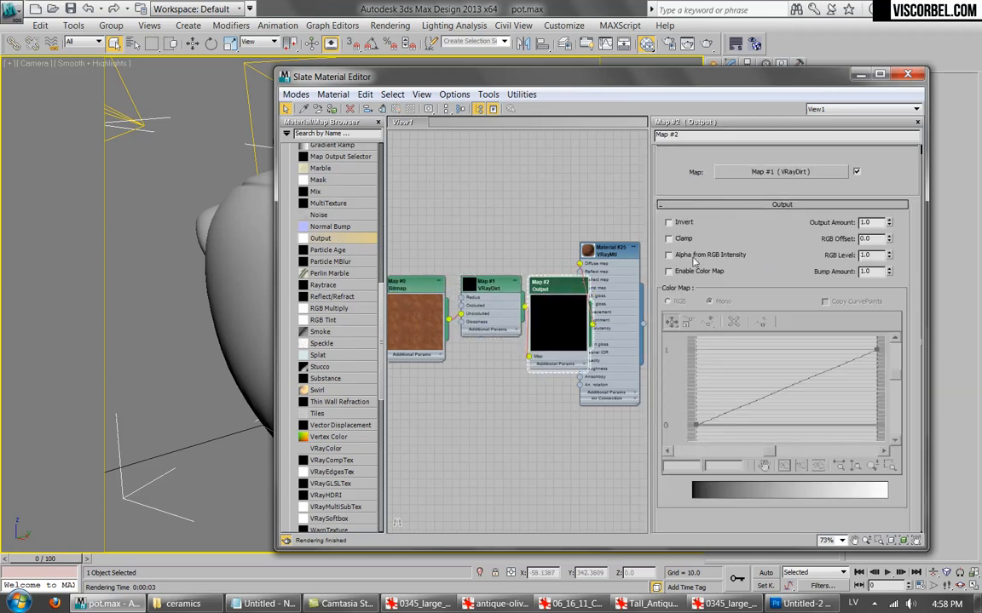
left_click(668, 271)
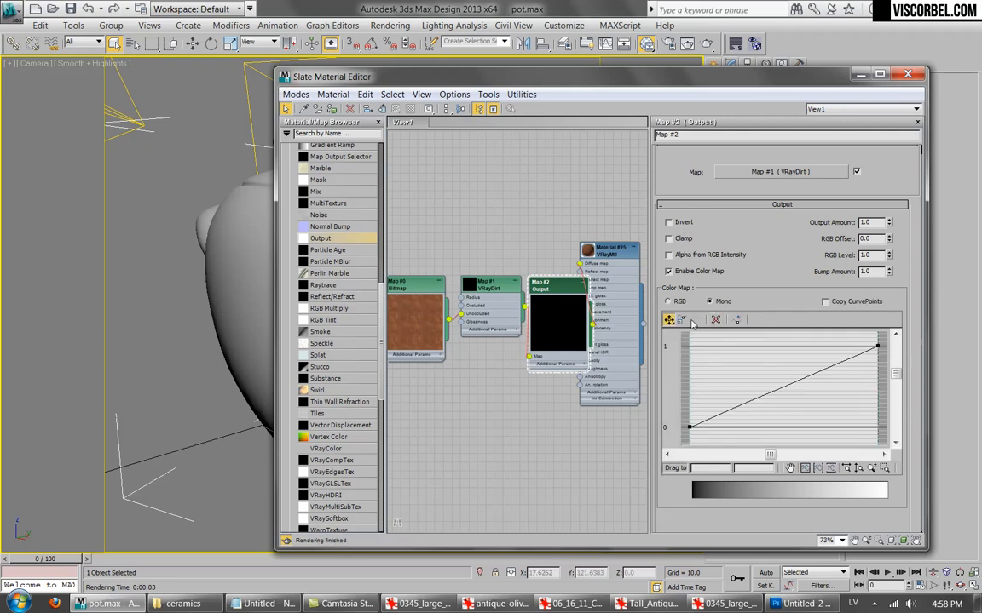
left_click(739, 406)
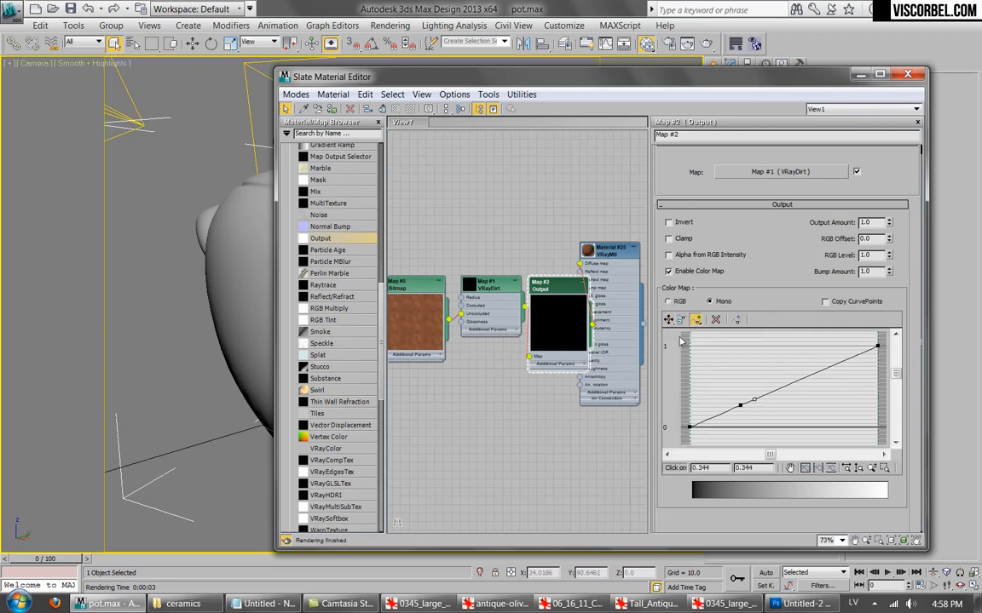
left_click_drag(753, 398, 793, 346)
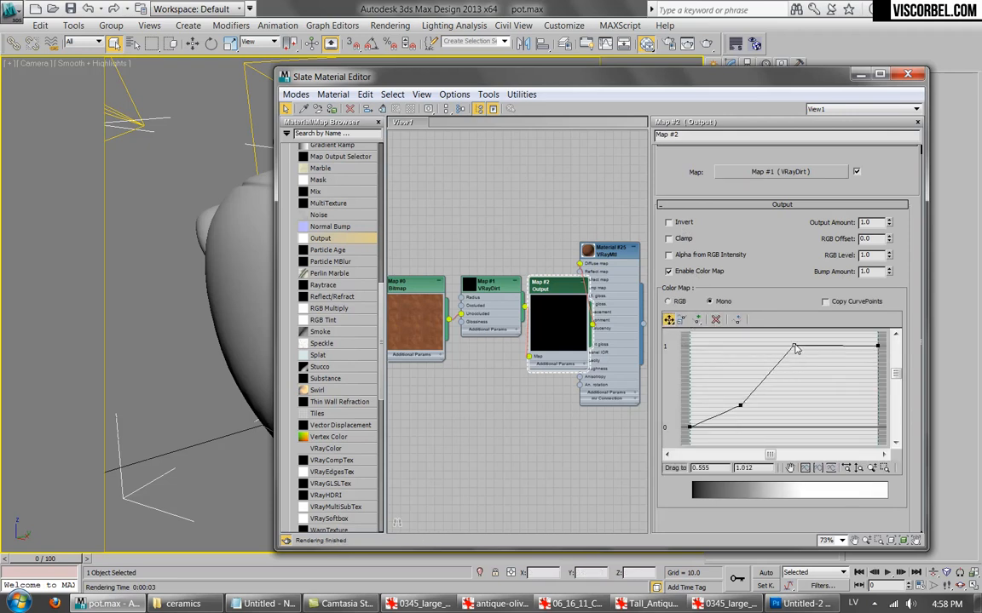
left_click_drag(741, 404, 783, 428)
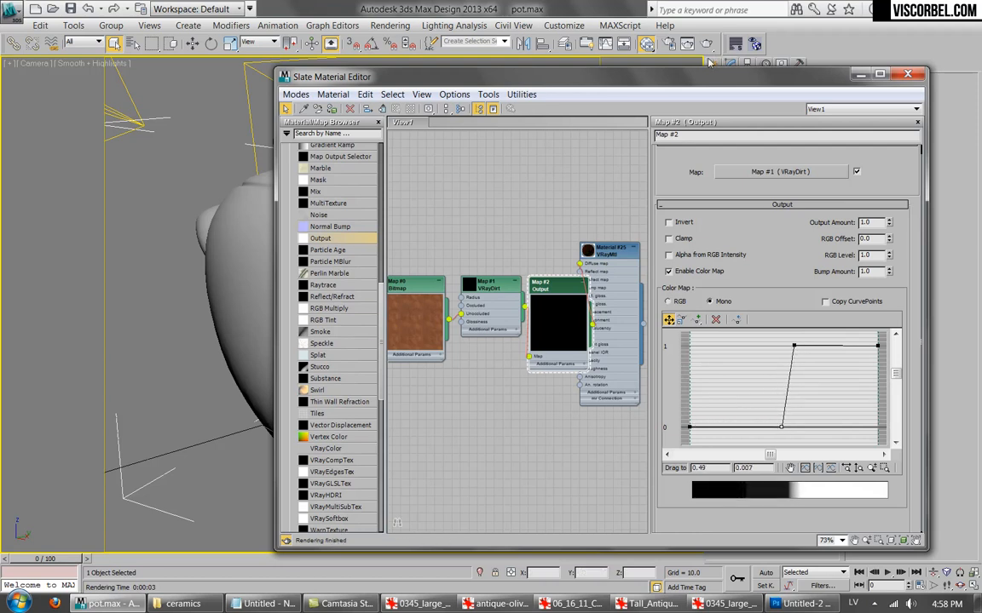
key("shift+q")
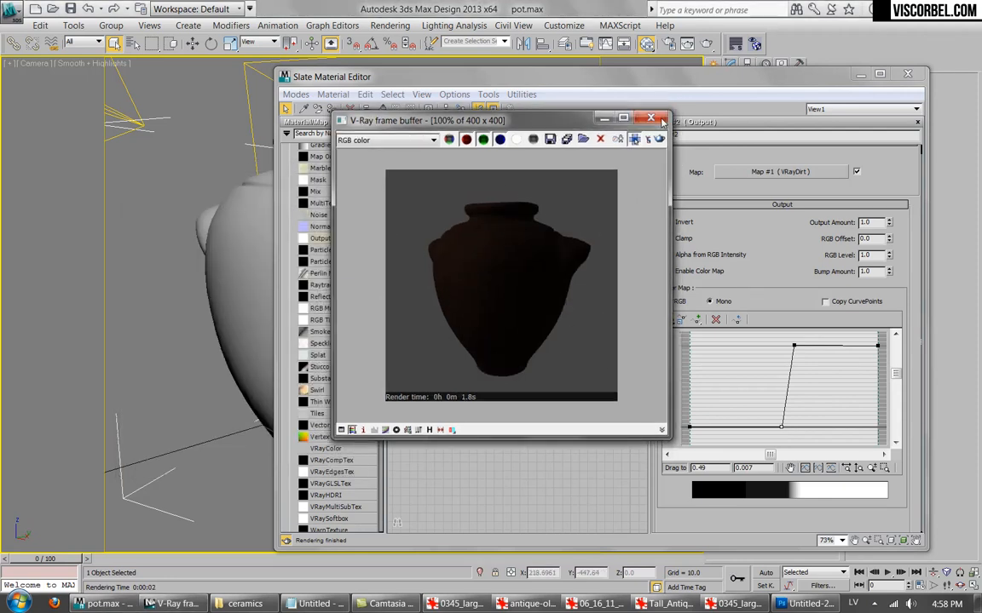
left_click(653, 116)
Shift the Output curve's steep ramp toward the dark end, with its upper point at about 0.146, and render the pot.
left_click_drag(787, 430, 705, 433)
left_click_drag(793, 346, 721, 352)
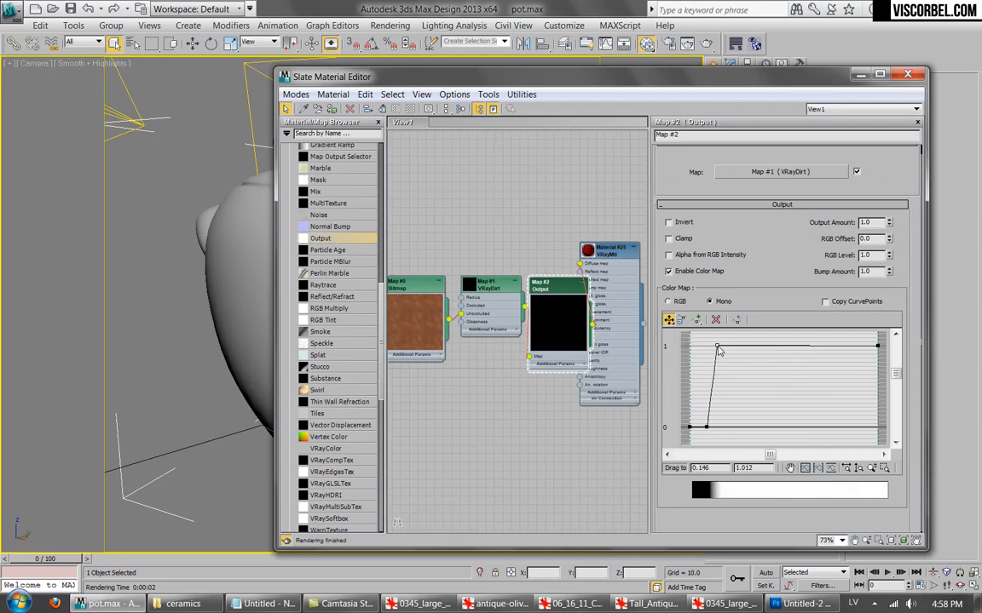
mouse_move(491, 288)
left_mouse_down()
mouse_move(482, 290)
mouse_move(493, 307)
left_mouse_up()
left_click_drag(550, 284, 540, 276)
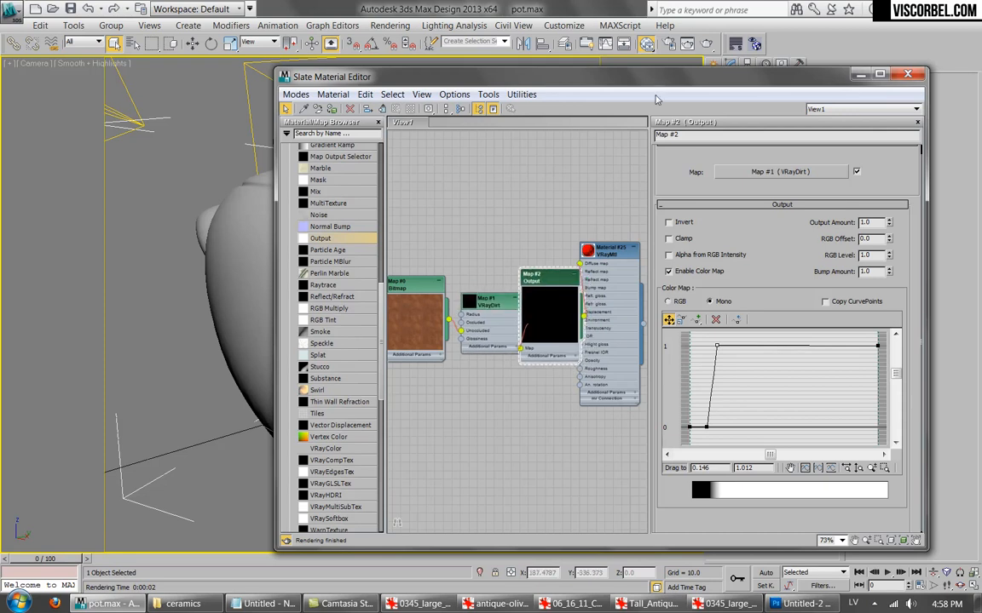
left_click(706, 46)
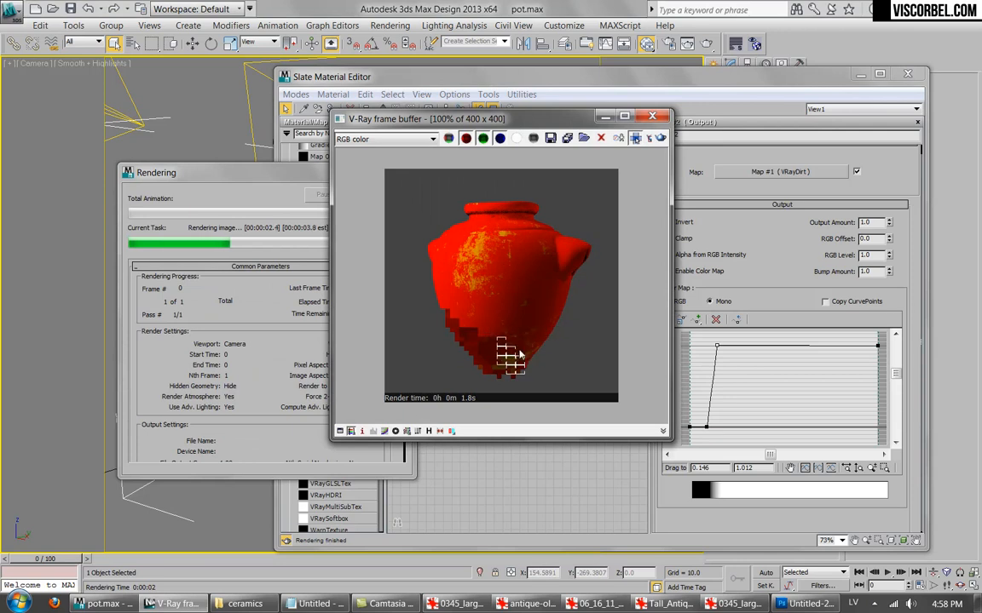
left_click(652, 116)
Disconnect the clay bitmap from the VRayDirt map, place it below the chain, and spread the nodes to make room before the material.
left_click_drag(666, 87, 695, 85)
left_click_drag(520, 296, 510, 288)
left_click_drag(426, 294, 432, 447)
left_click_drag(509, 290, 469, 281)
left_click_drag(572, 282, 537, 265)
left_click_drag(441, 317, 403, 399)
left_click_drag(447, 442, 532, 426)
left_click_drag(555, 255, 554, 263)
left_click_drag(472, 284, 421, 293)
left_click_drag(527, 277, 493, 287)
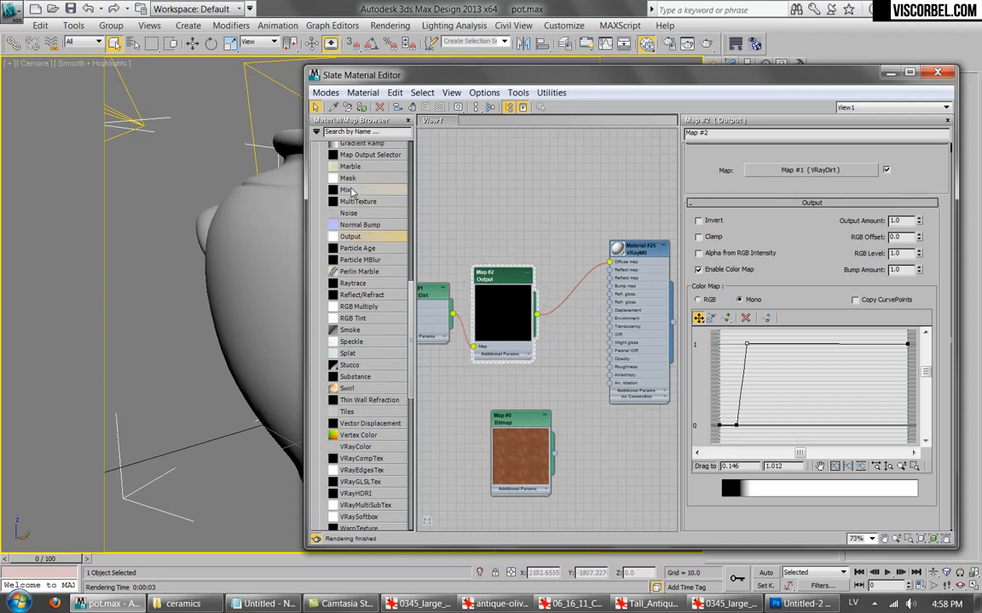
Insert a Mix map between Output and the material's diffuse slot, feeding Output into its Mix Amount, and render the pot.
left_click_drag(572, 284, 572, 285)
left_click(630, 335)
left_click_drag(500, 276, 489, 275)
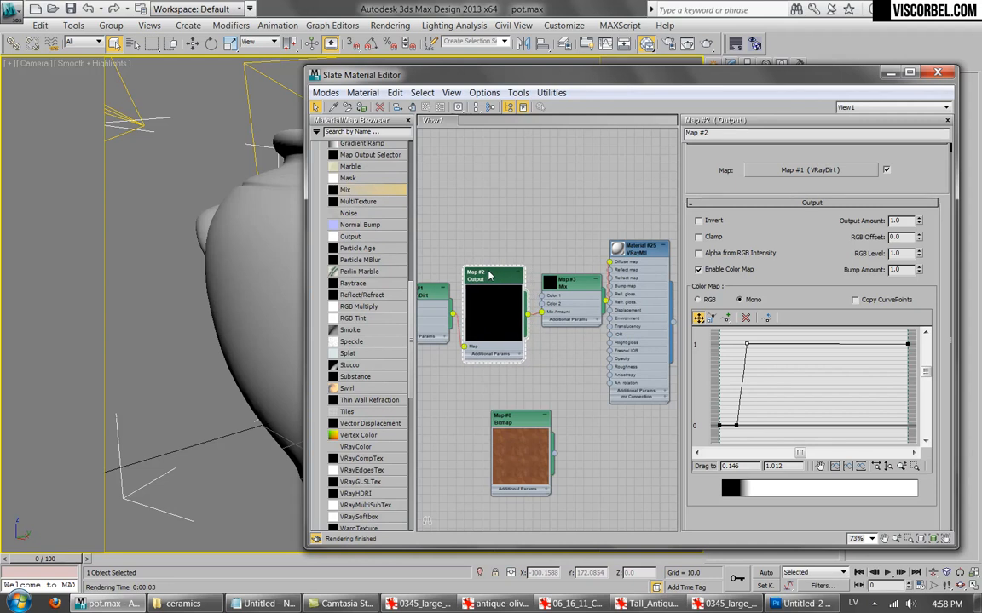
left_click(705, 44)
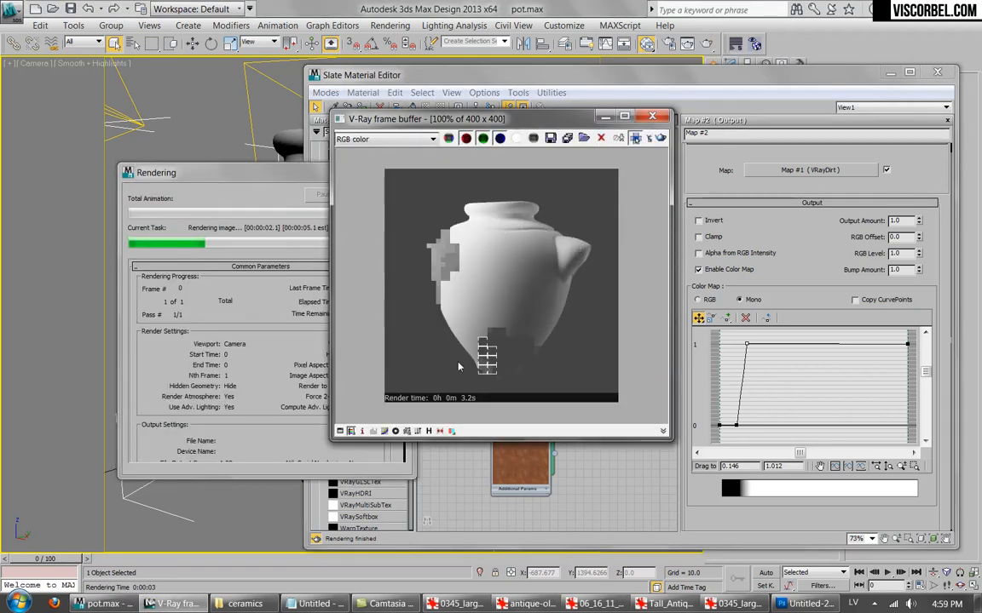
left_click(626, 117)
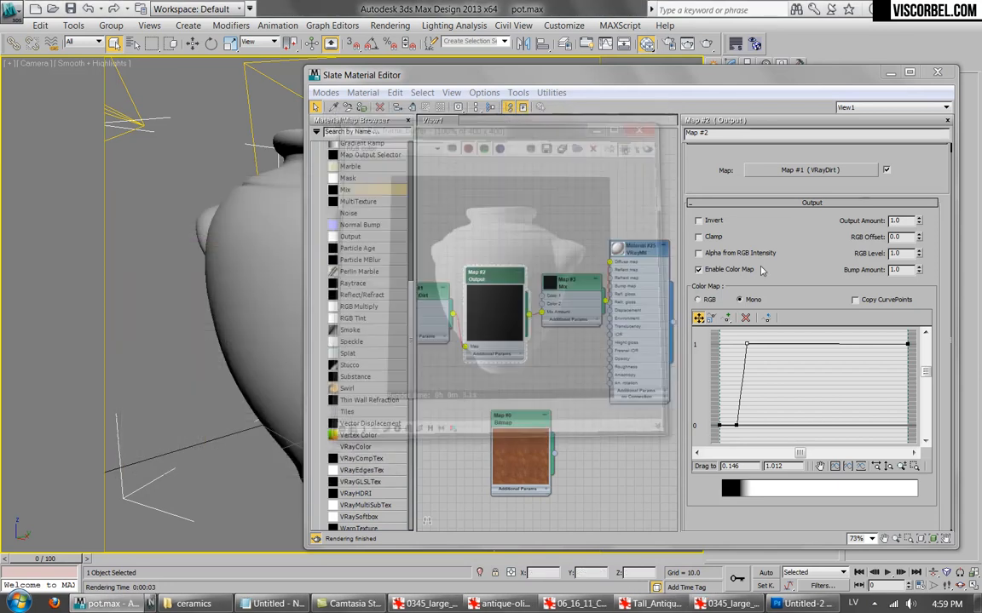
Move the Output curve's lower point to about 0.455 and its upper point to about 0.81, rendering the pot between adjustments.
left_click_drag(745, 343, 816, 344)
left_click_drag(735, 426, 805, 428)
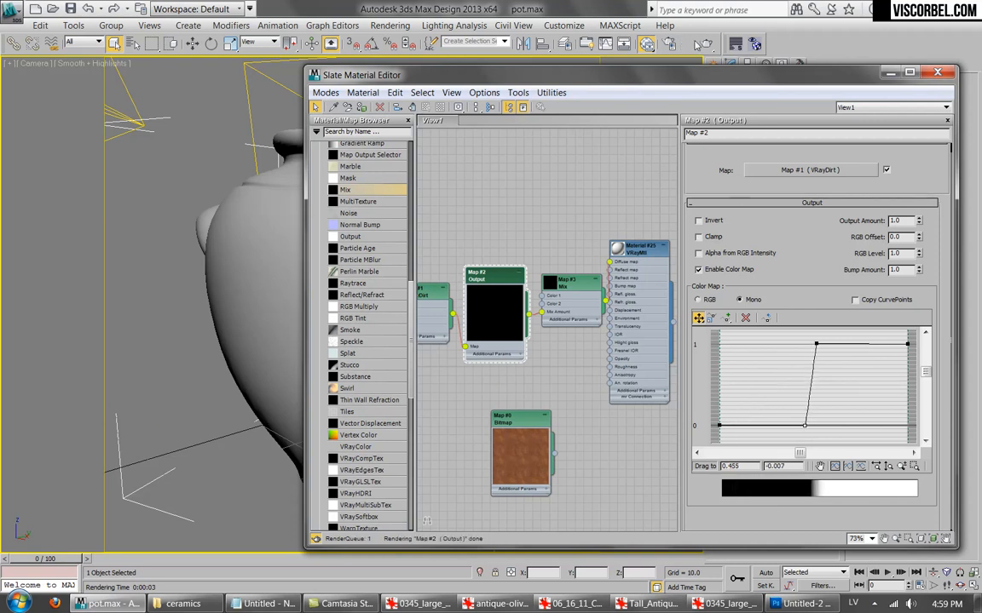
left_click(635, 41)
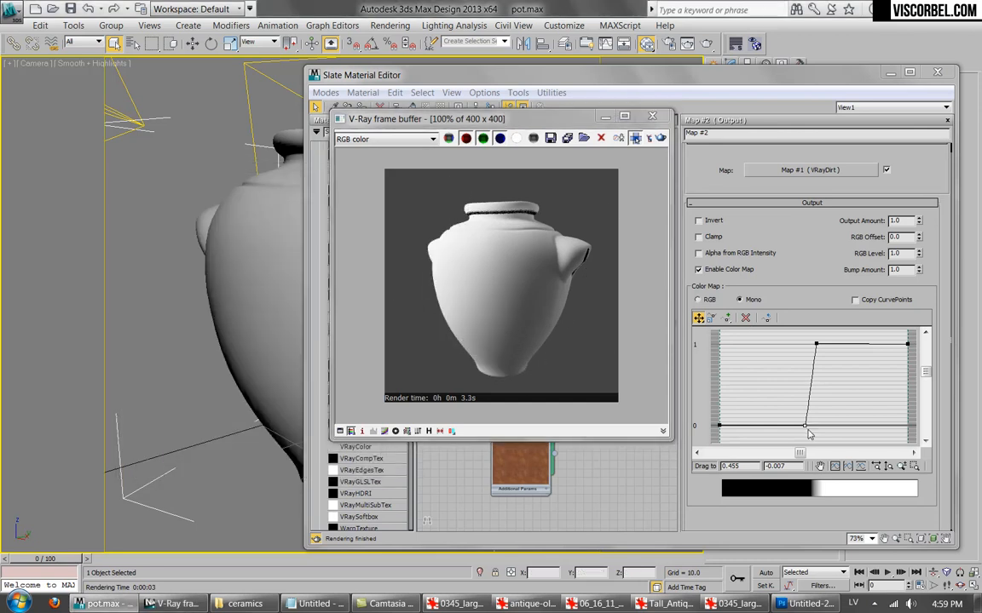
left_click_drag(816, 344, 872, 349)
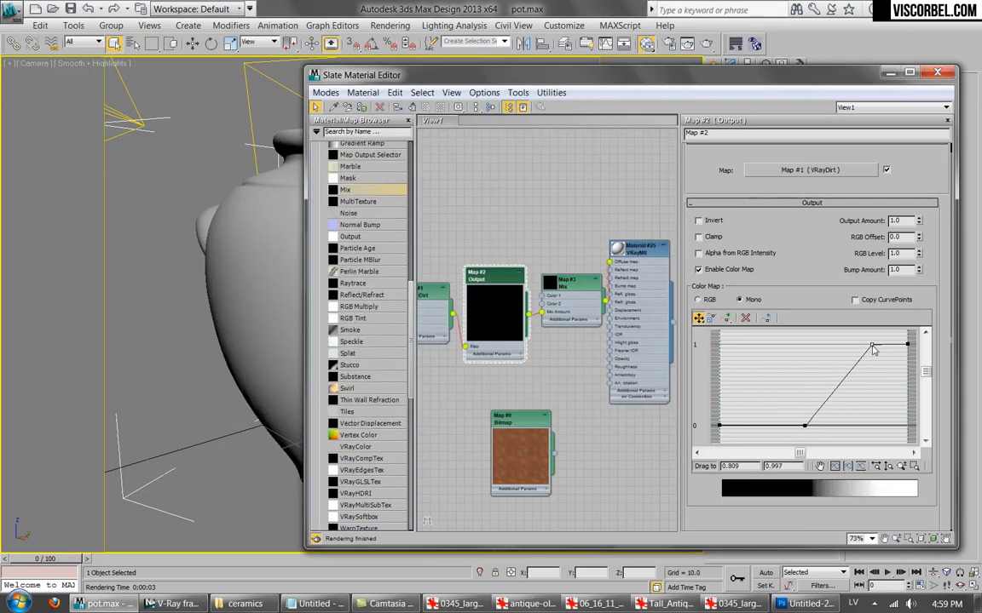
left_click(706, 44)
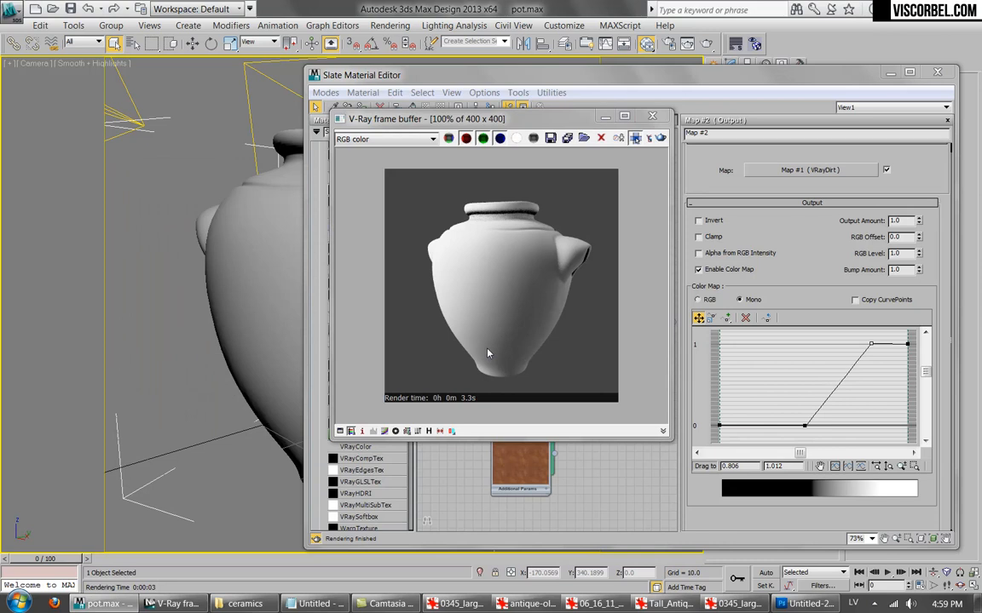
left_click(459, 512)
Set the VRayDirt map's subdivs to 32 and render the pot.
middle_click_drag(494, 229, 552, 251)
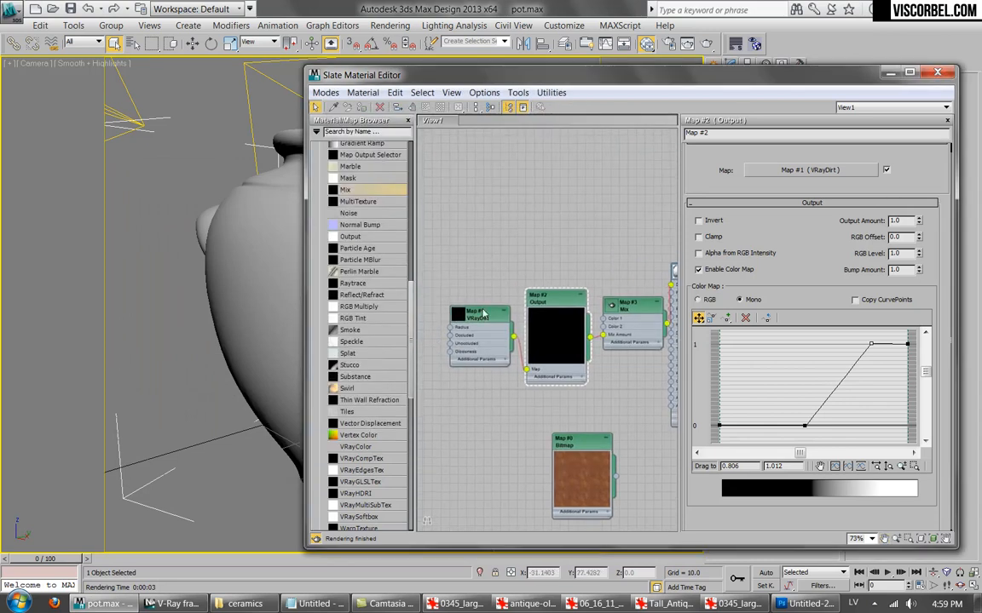
double_click(494, 322)
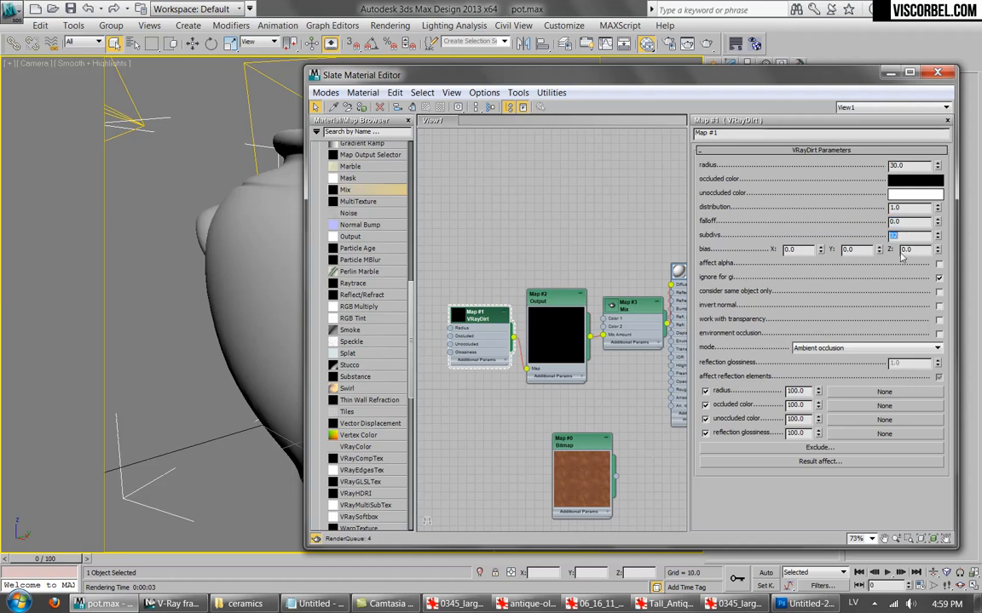
left_click(706, 43)
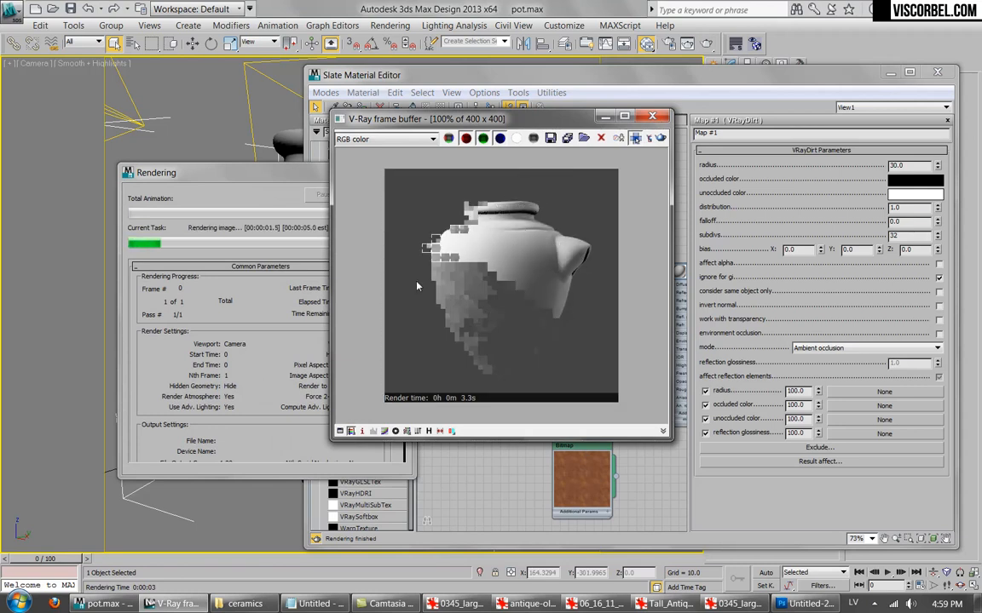
left_click(377, 196)
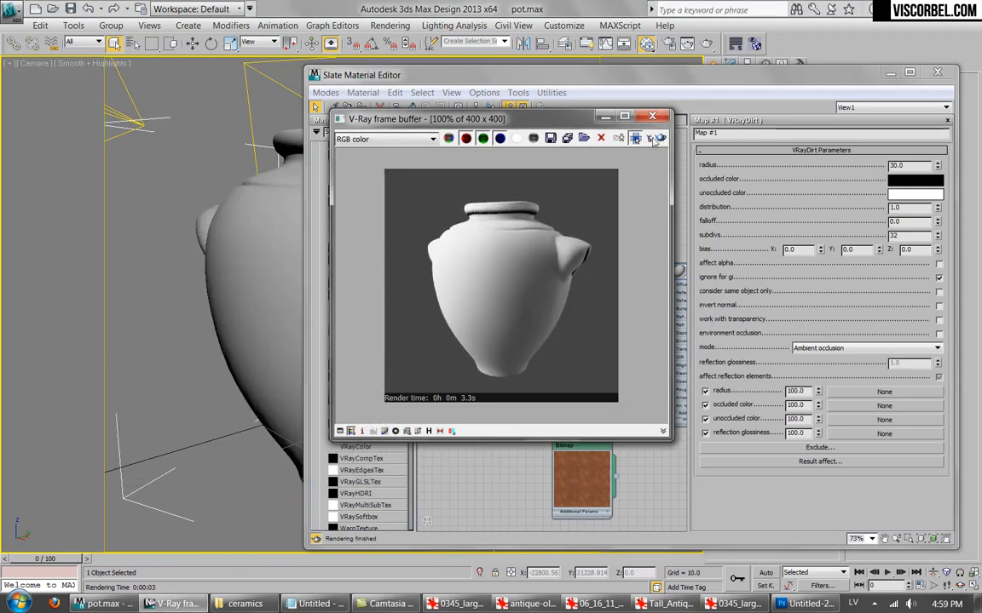
left_click(654, 117)
Swap the VRayDirt map's occluded and unoccluded colors and render the pot.
mouse_move(921, 197)
left_mouse_down()
mouse_move(920, 186)
mouse_move(921, 196)
left_mouse_up()
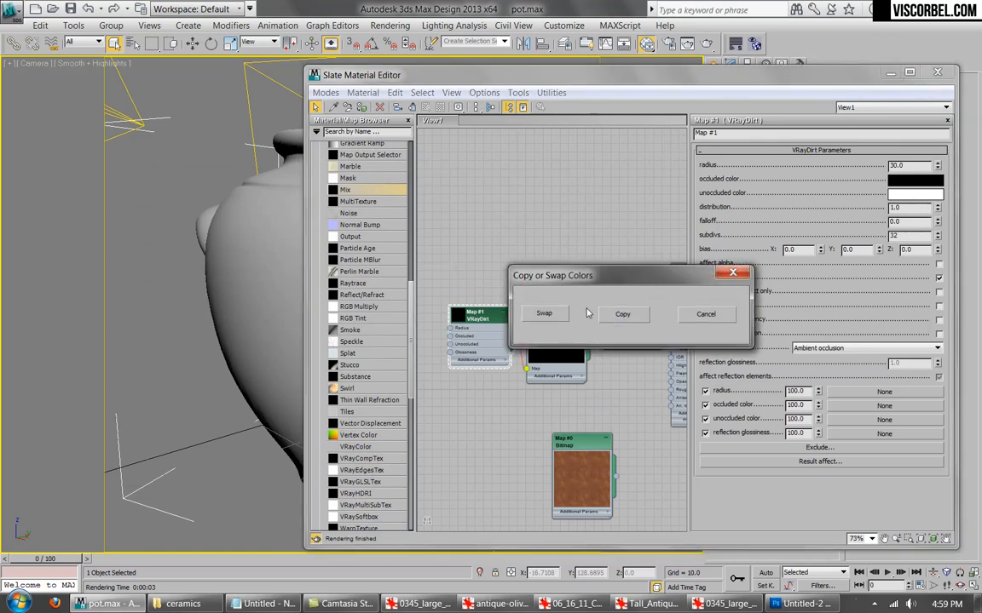
left_click(542, 314)
left_click(635, 44)
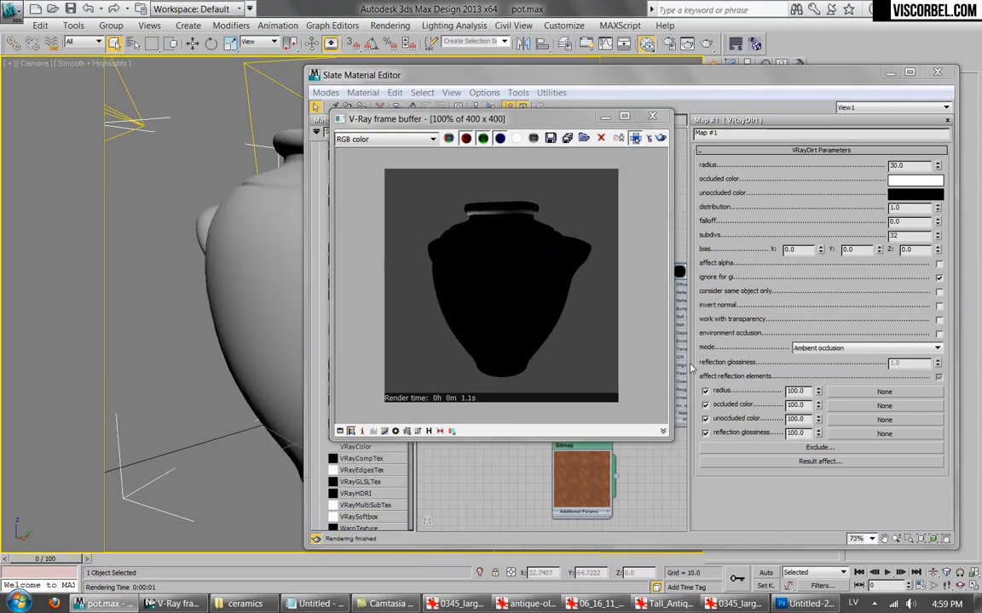
left_click(652, 115)
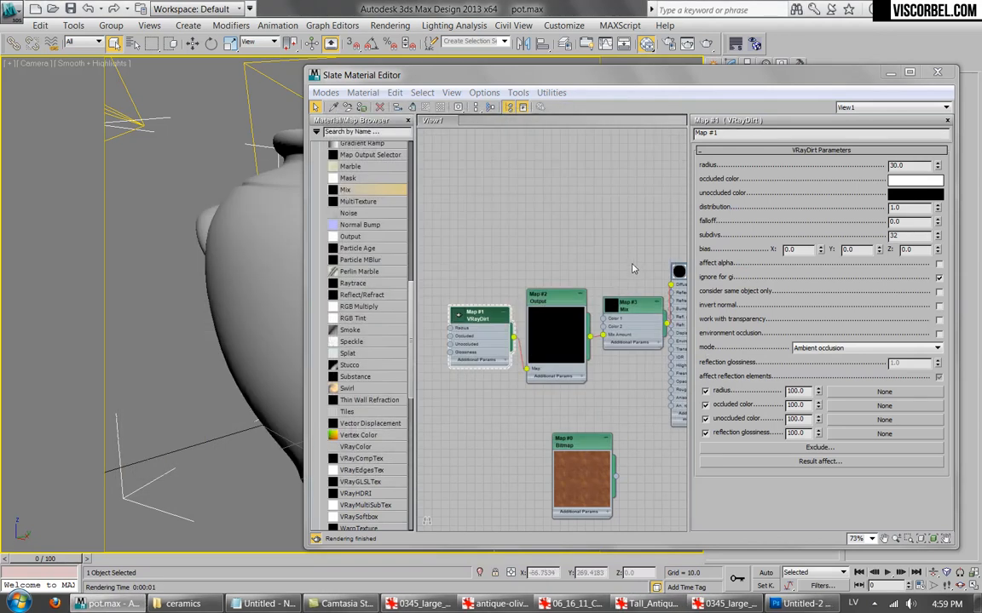
Steepen the Output curve by moving its upper point to about 0.483, and render the pot.
double_click(562, 302)
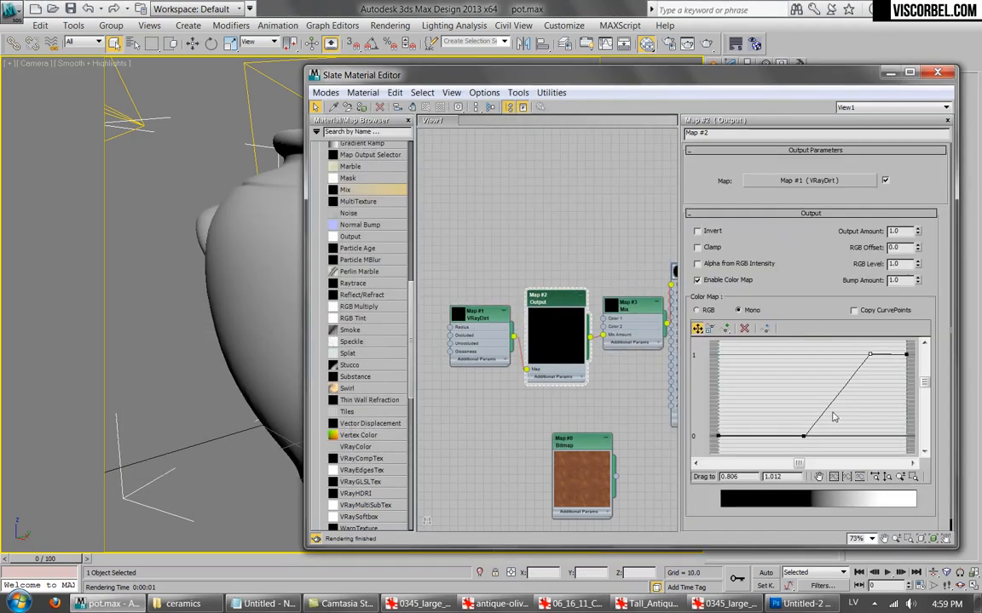
left_click_drag(865, 354, 809, 355)
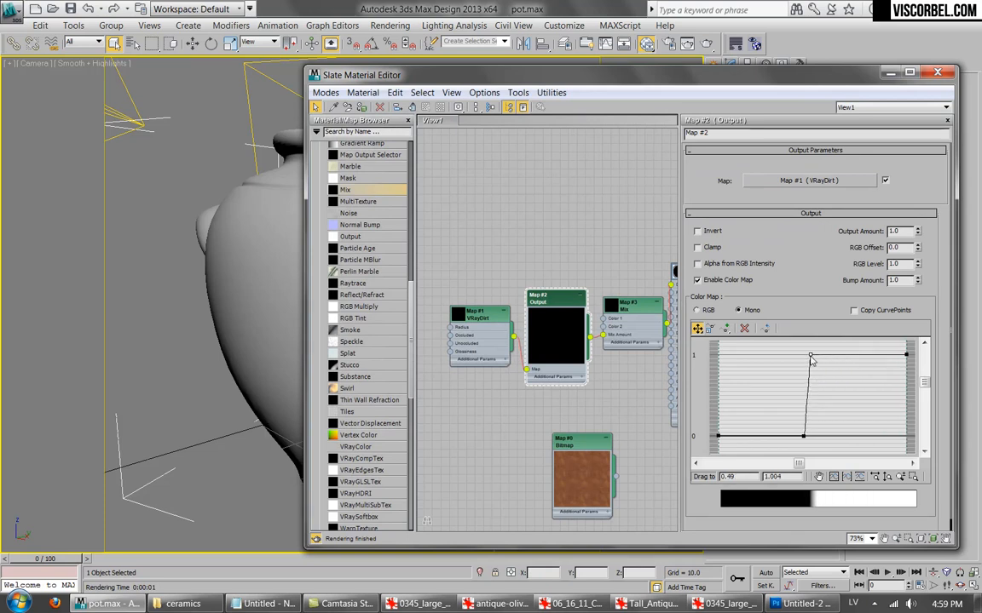
key("shift+q")
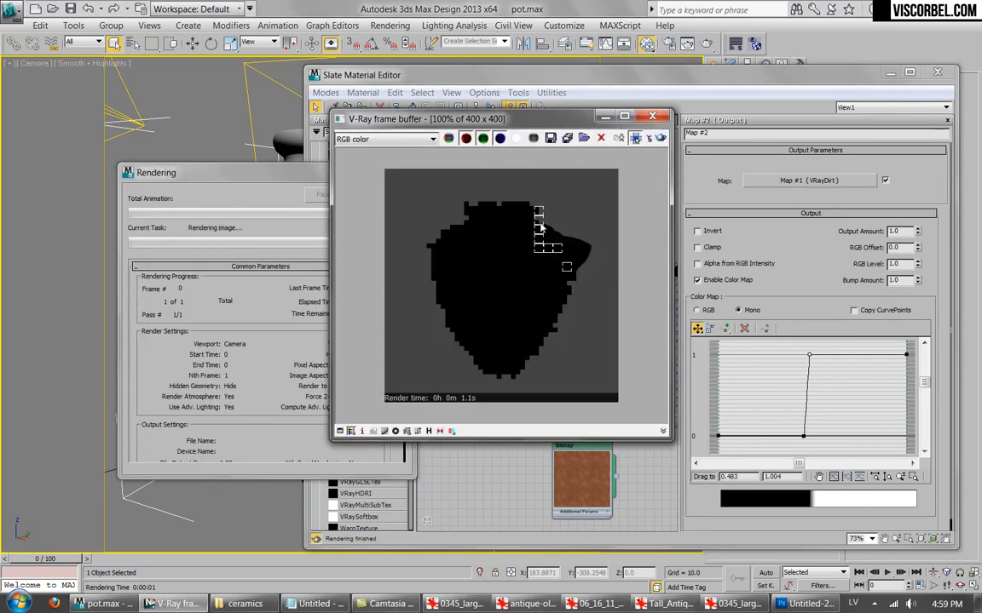
left_click(653, 117)
Move the Output curve's lower point to 0 and upper point to about 0.208, render the pot, and shift the upper point to about 0.366.
left_click_drag(805, 438, 721, 437)
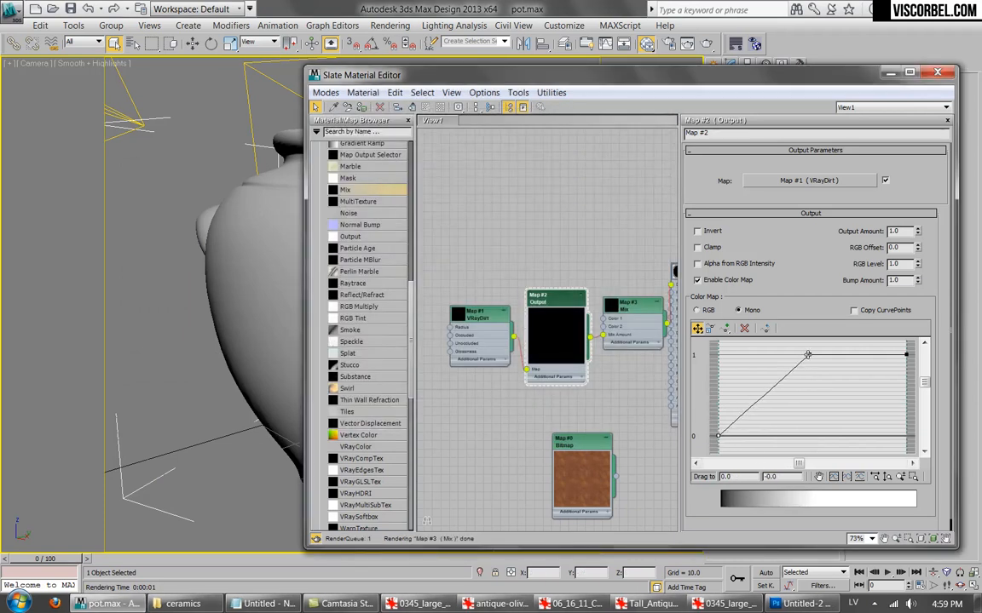
left_click_drag(807, 354, 756, 354)
key("shift+q")
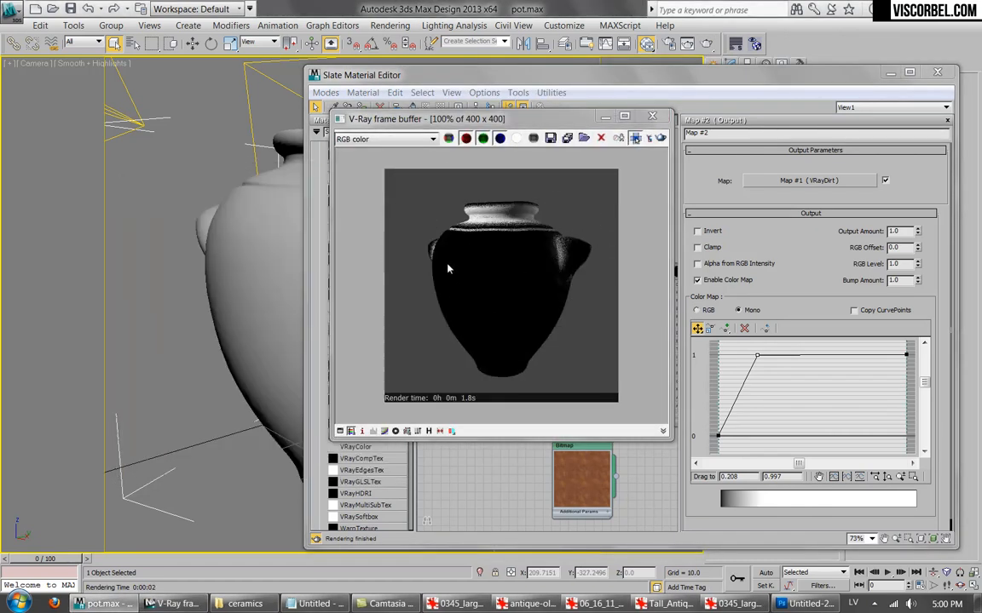
left_click(648, 115)
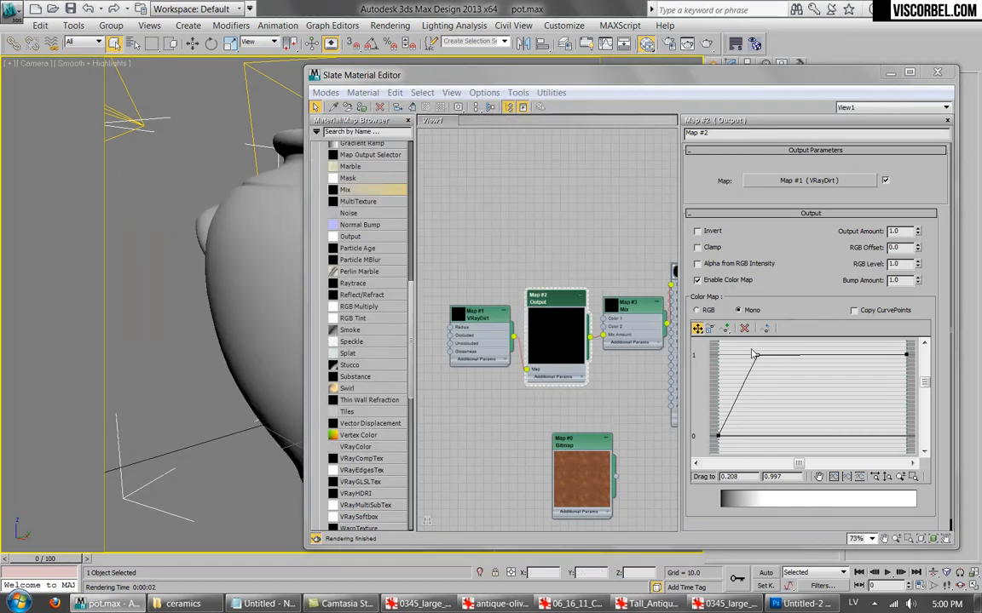
left_click_drag(755, 356, 788, 361)
Connect the clay_diffuse bitmap to the Mix map's Color 1 and set Color 2 to black.
double_click(623, 305)
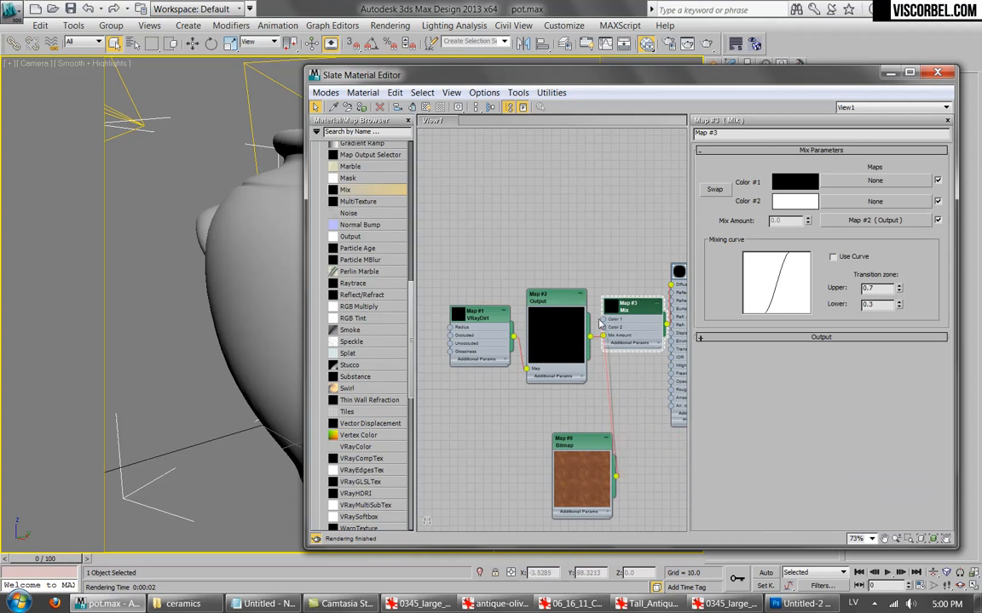
left_click_drag(604, 321, 603, 319)
left_click(794, 201)
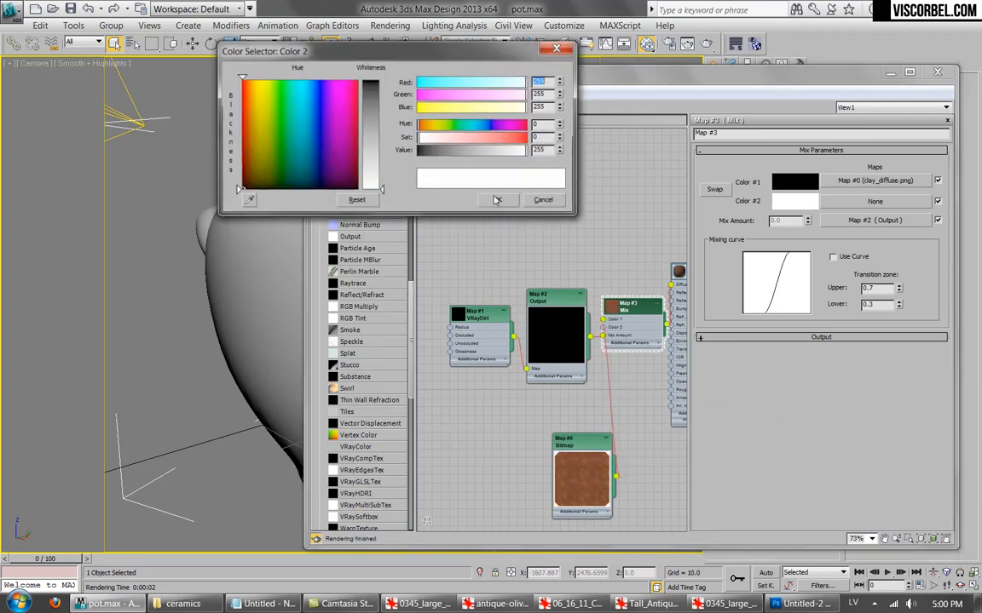
left_click_drag(452, 147, 417, 149)
left_click(498, 200)
Render the pot and examine the dark dirt mixed over the clay texture.
left_click(710, 47)
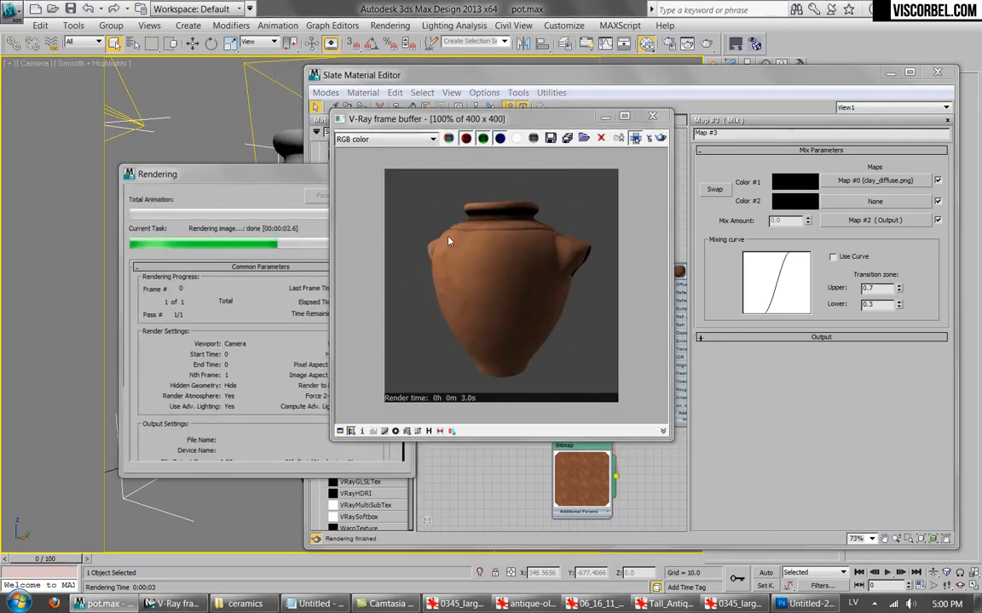
left_click_drag(548, 123, 338, 105)
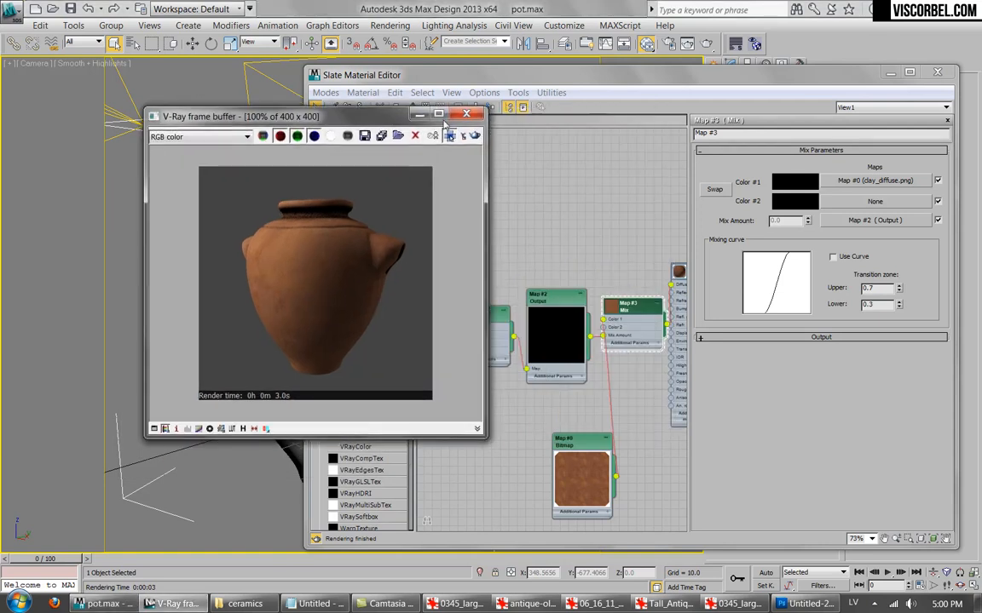
left_click(435, 100)
Reshape the Output color curve by moving the upper point toward brighter values and setting the first point's height to 0.0, and render the pot.
double_click(554, 299)
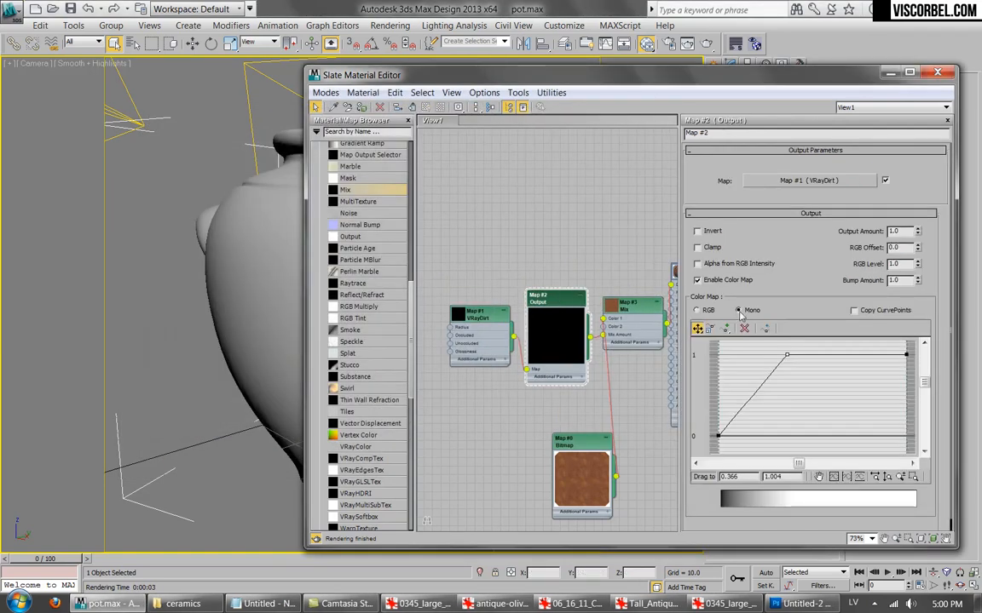
left_click(718, 436)
left_click_drag(788, 353, 848, 358)
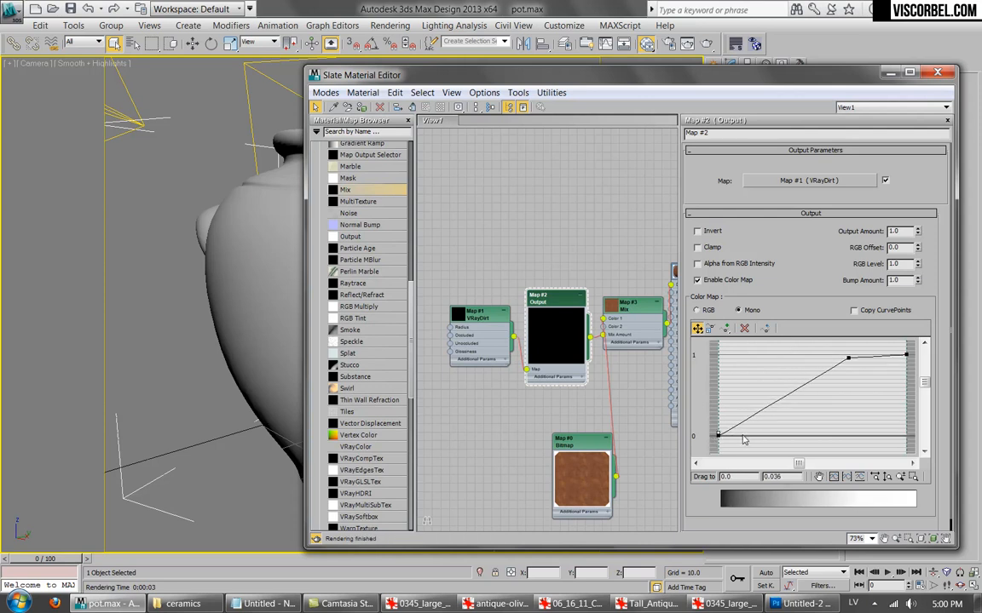
mouse_move(720, 438)
left_mouse_down()
mouse_move(759, 438)
mouse_move(718, 438)
left_mouse_up()
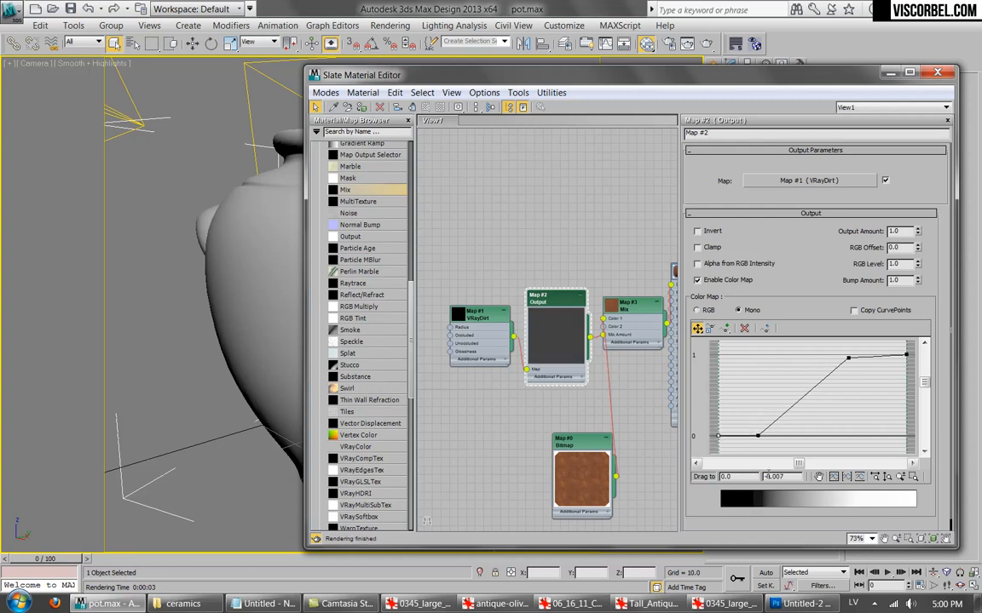
key("Return")
left_click(707, 44)
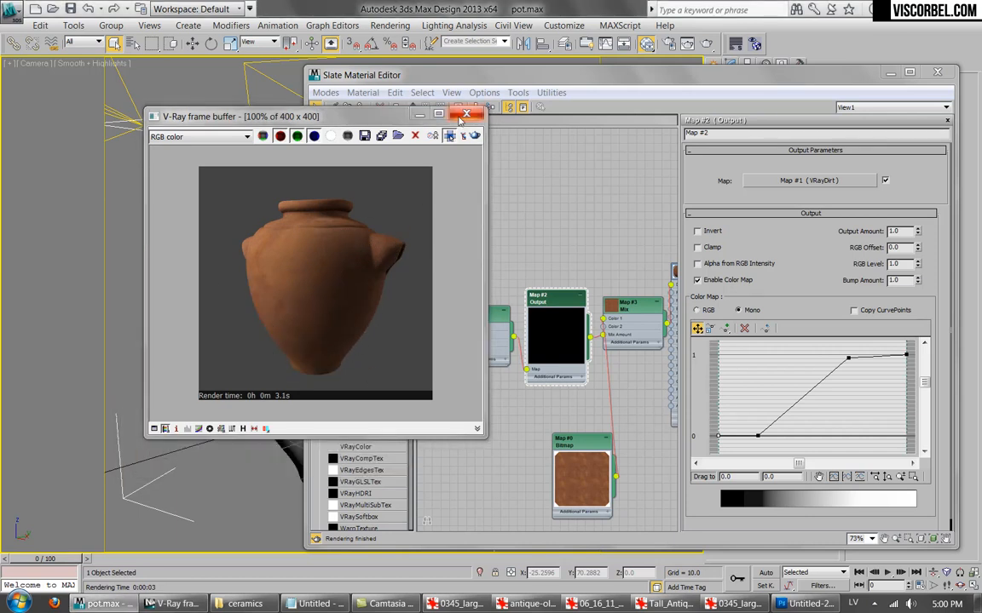
left_click(417, 113)
Arrange the node graph with the clay_diffuse bitmap above the Output map and the VRayMtl farther from the Mix map.
left_click_drag(585, 446, 558, 189)
middle_click_drag(612, 234, 512, 259)
left_click_drag(608, 296, 657, 295)
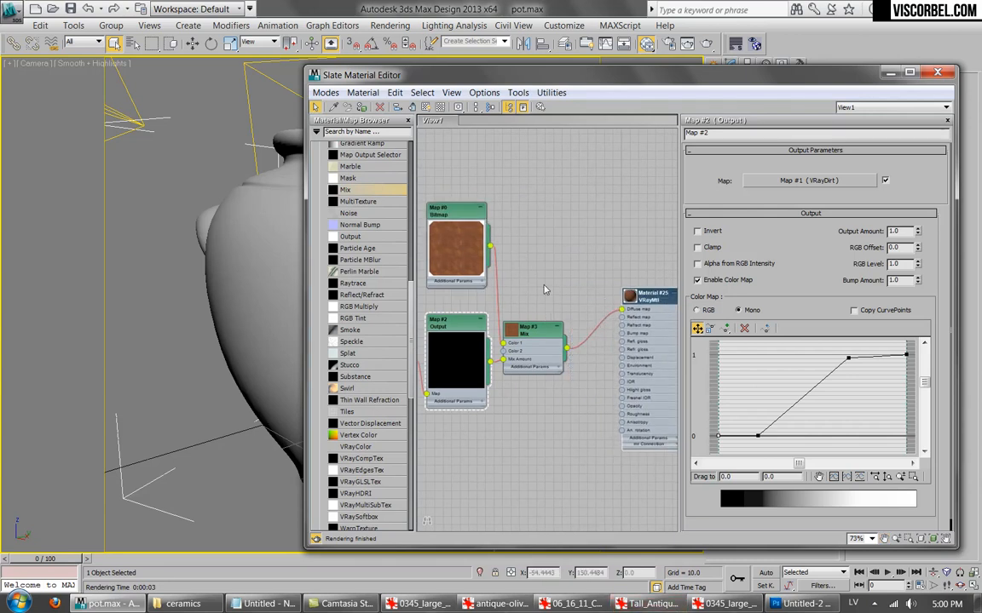
Switch to IrfanView, browse the reference photos of clay pots for dirt and weathering, and return to 3ds Max.
left_click(445, 609)
scroll(573, 262, "down", 4)
scroll(564, 266, "down", 3)
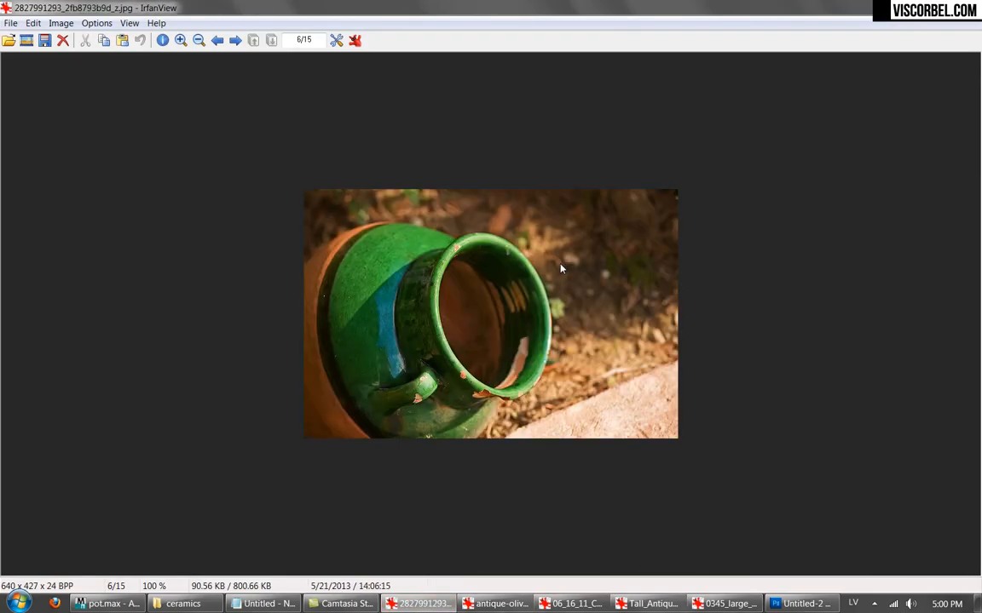
scroll(530, 366, "down", 3)
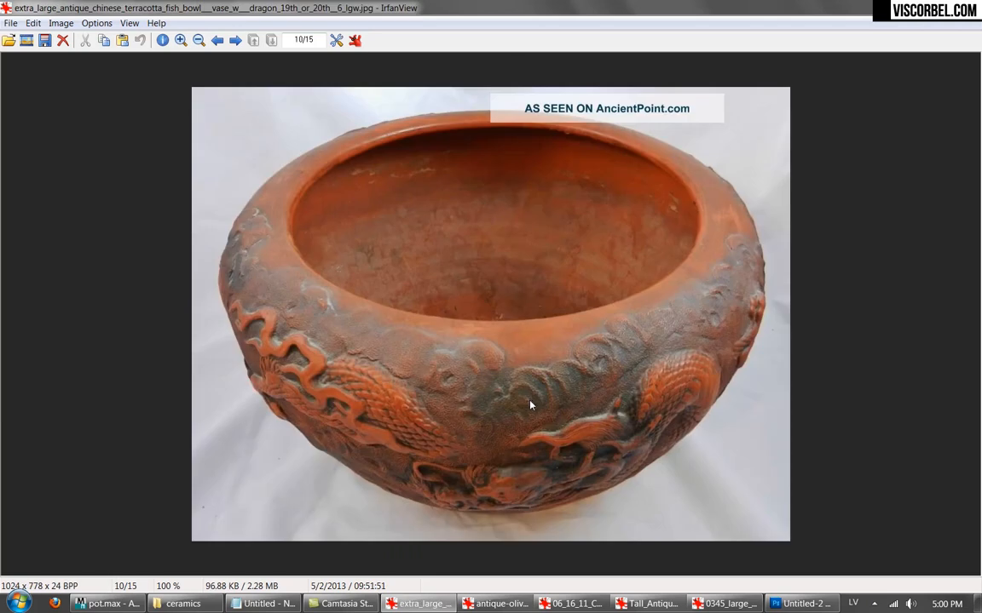
scroll(456, 421, "down", 1)
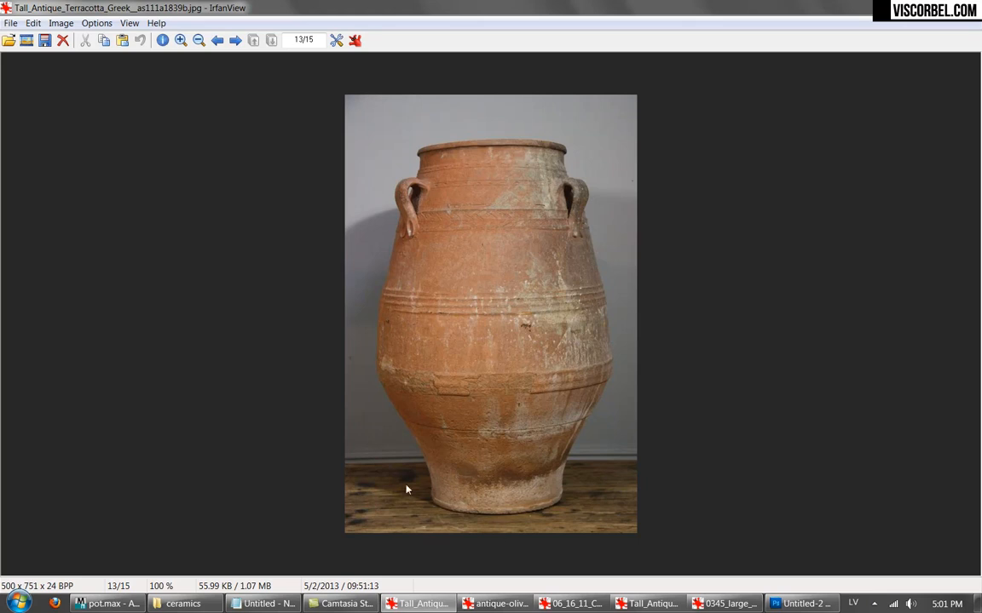
left_click(106, 603)
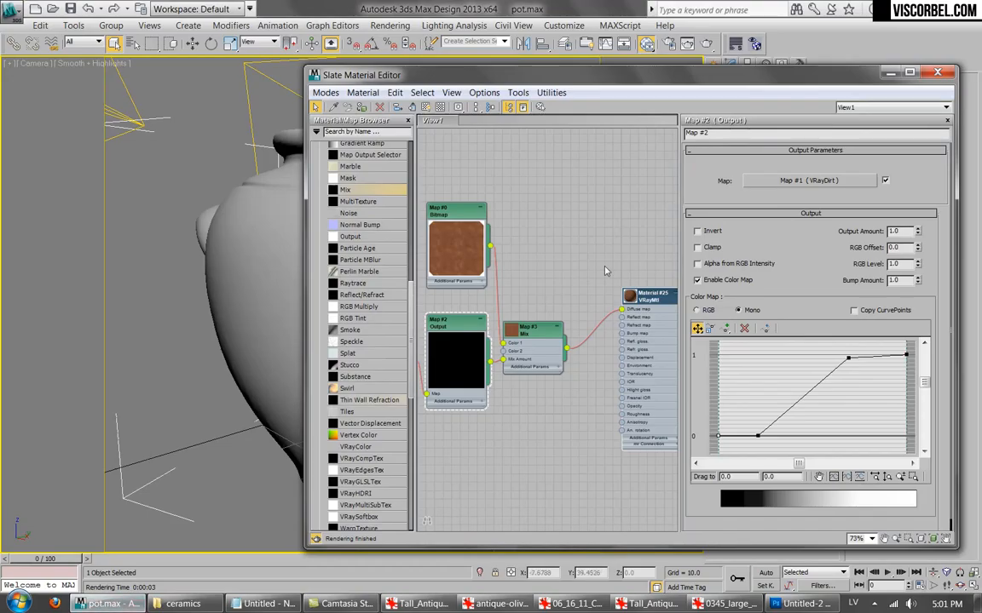
Add a UVW Map modifier above the pot's TurboSmooth, with planar mapping aligned to Y and fitted to the pot.
left_click_drag(830, 84, 426, 532)
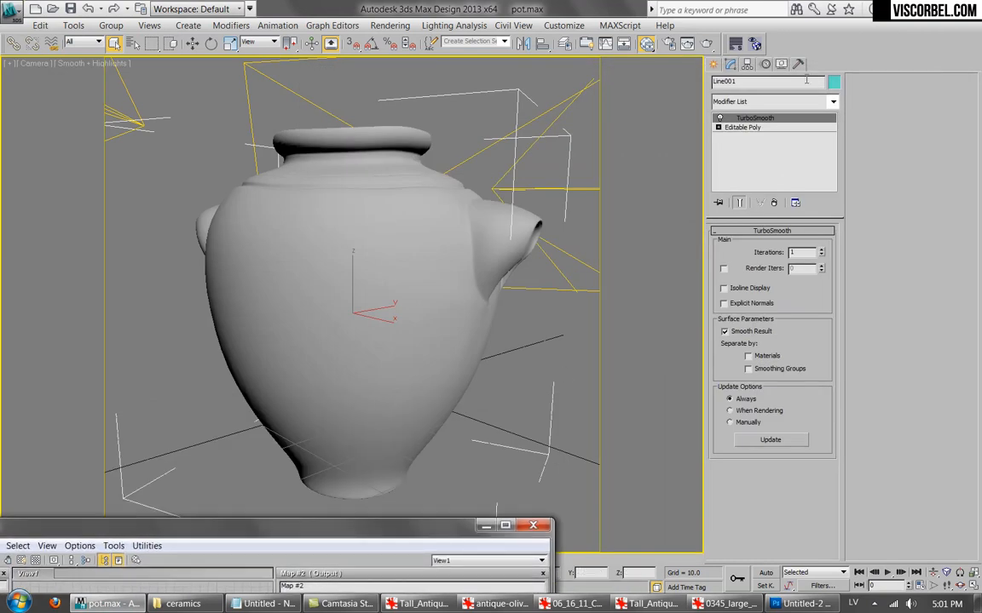
left_click(792, 102)
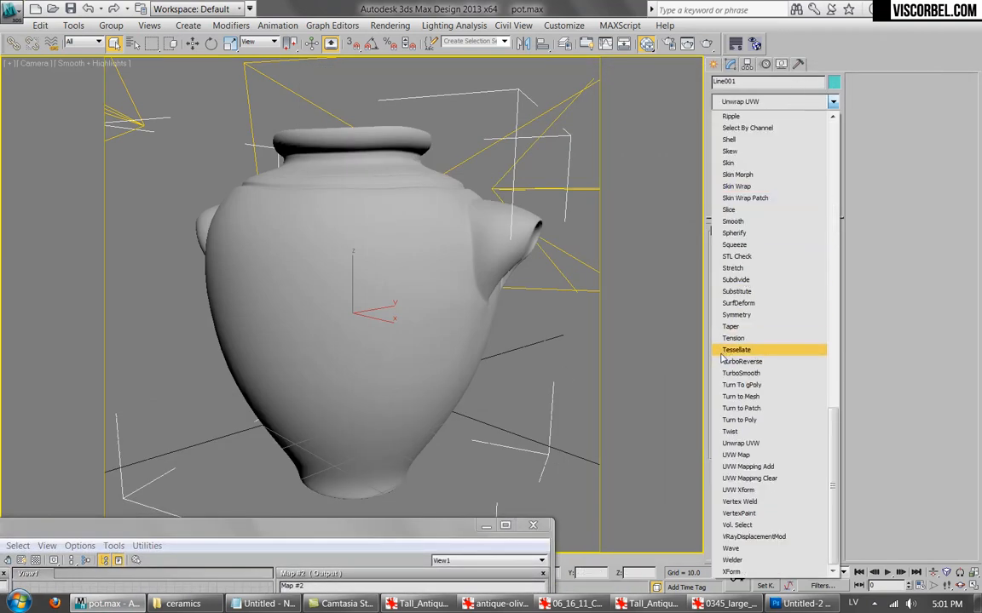
left_click(739, 455)
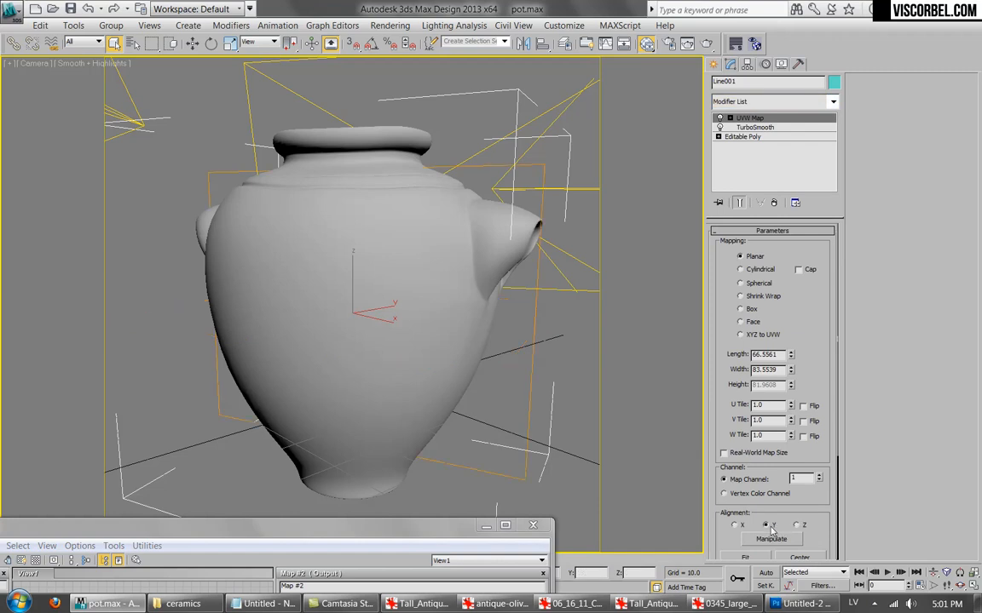
left_click(747, 558)
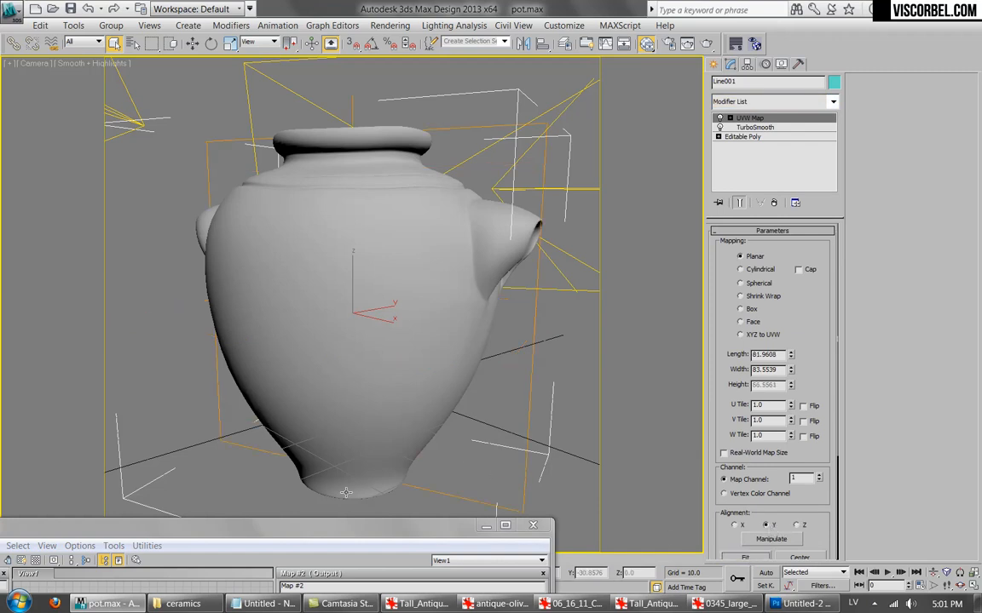
left_click_drag(390, 532, 545, 115)
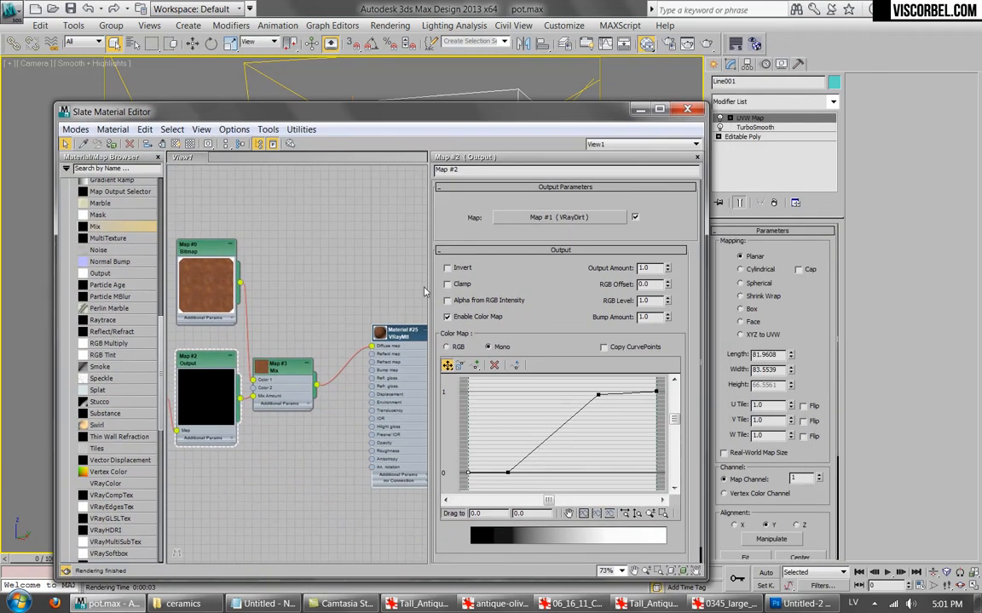
Insert a Composite map between the Mix map and the VRayMtl, feeding the Mix into Layer 1, and add a second layer.
left_click_drag(277, 366, 285, 341)
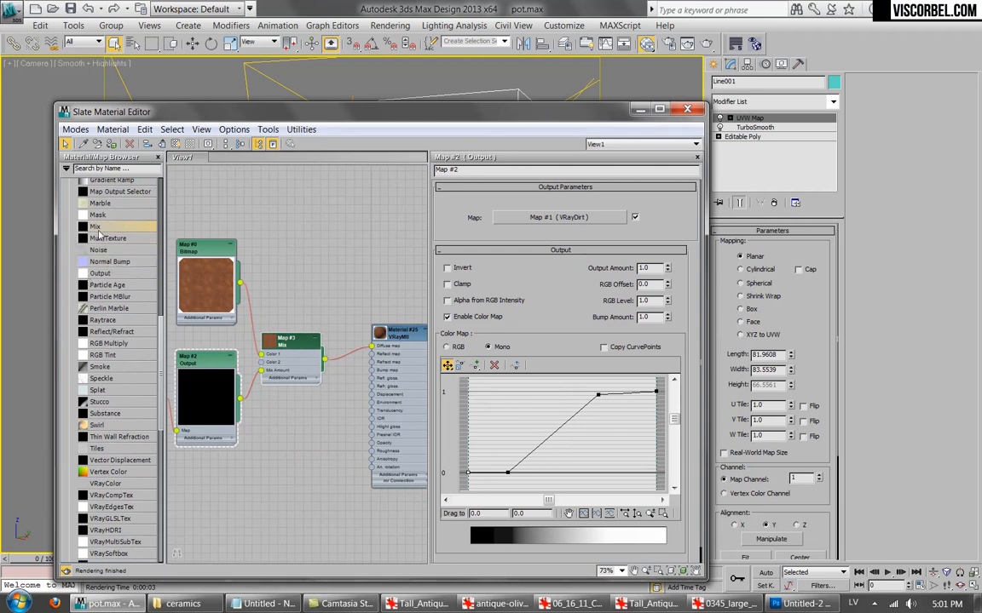
left_click_drag(163, 342, 175, 292)
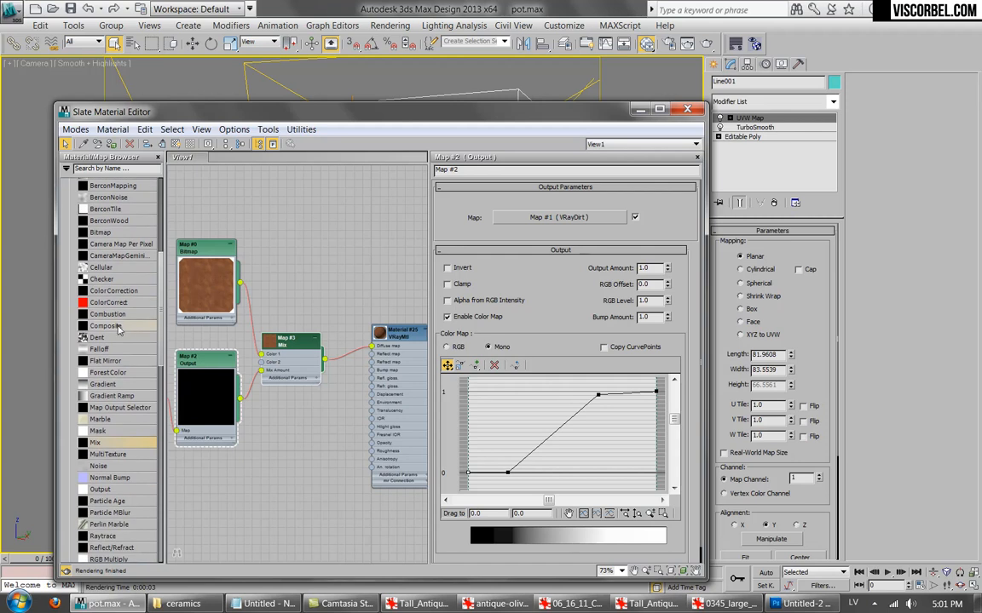
mouse_move(357, 363)
left_mouse_down()
mouse_move(323, 333)
mouse_move(350, 354)
left_mouse_up()
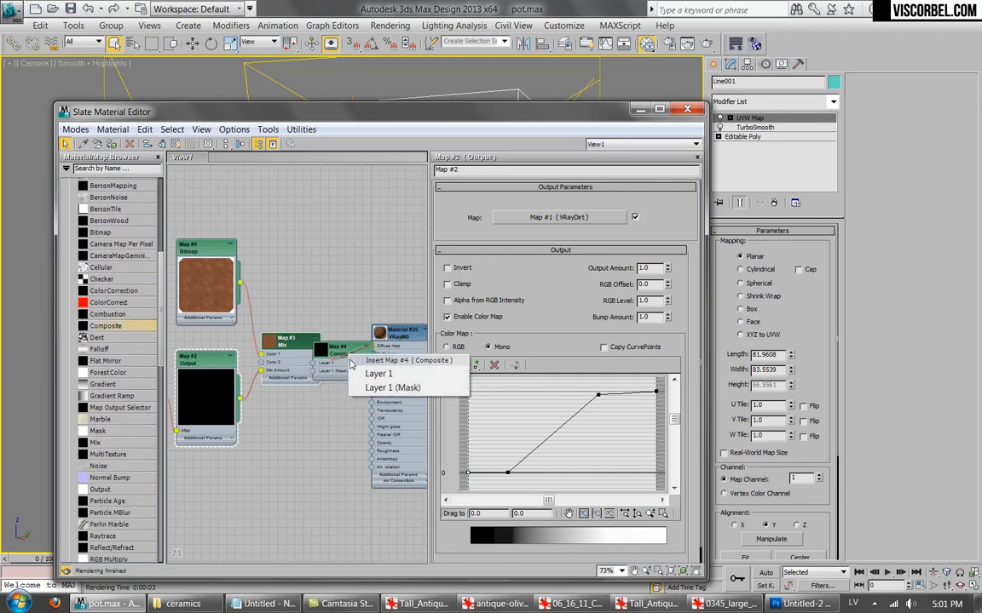
left_click(369, 374)
left_click_drag(282, 345, 265, 347)
double_click(340, 353)
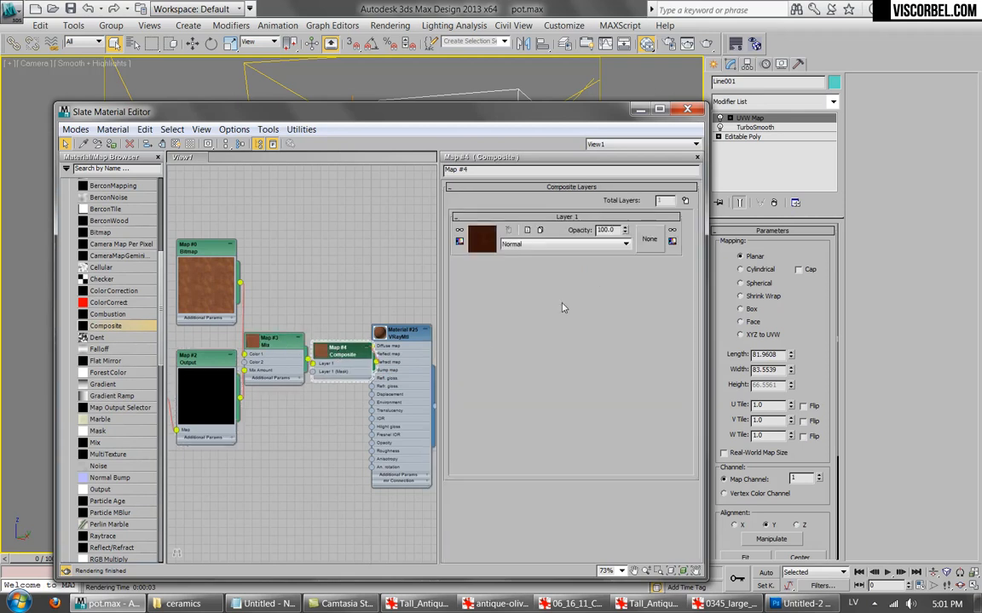
left_click(685, 200)
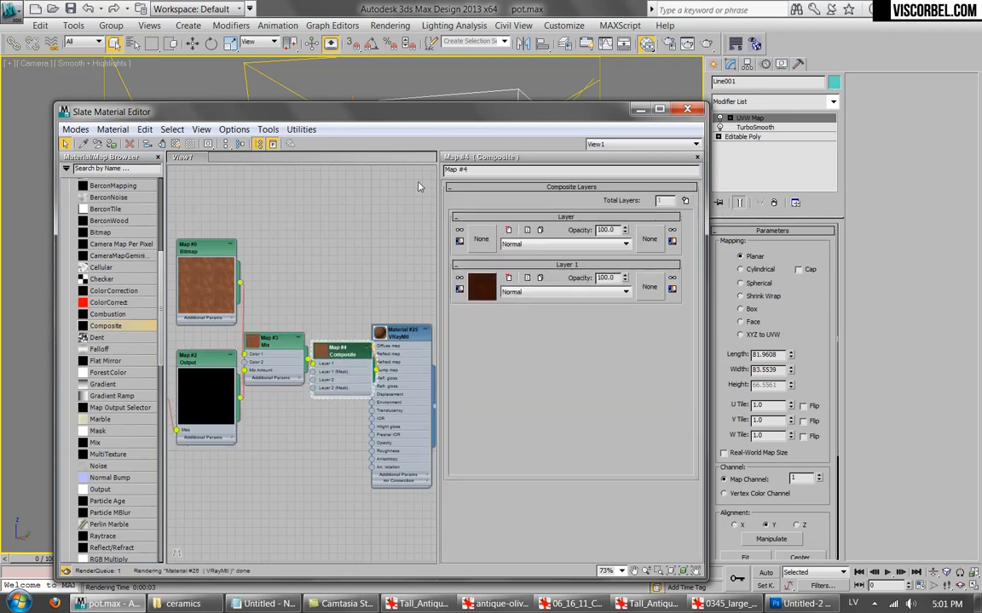
left_click(483, 240)
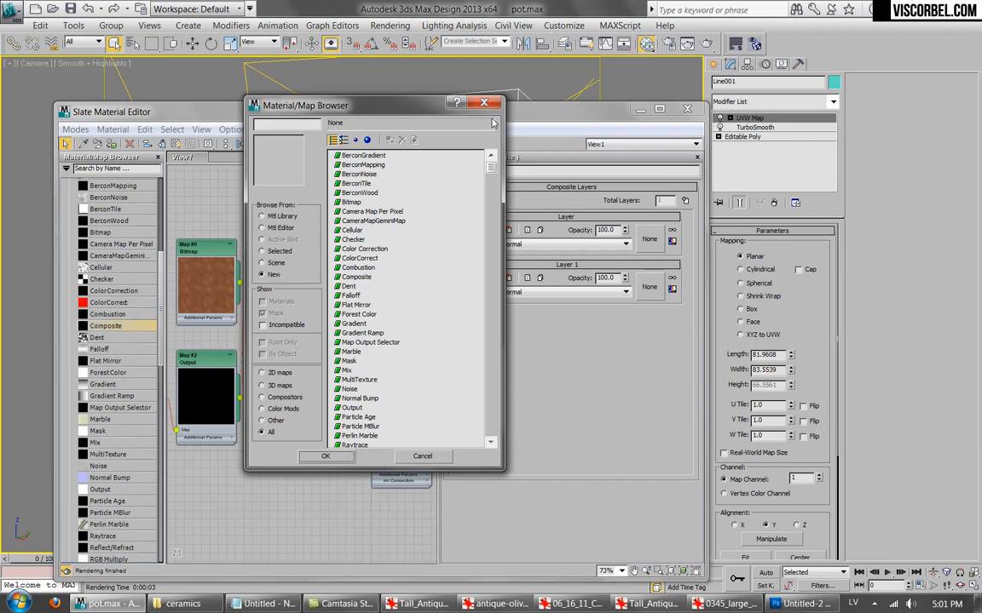
double_click(347, 371)
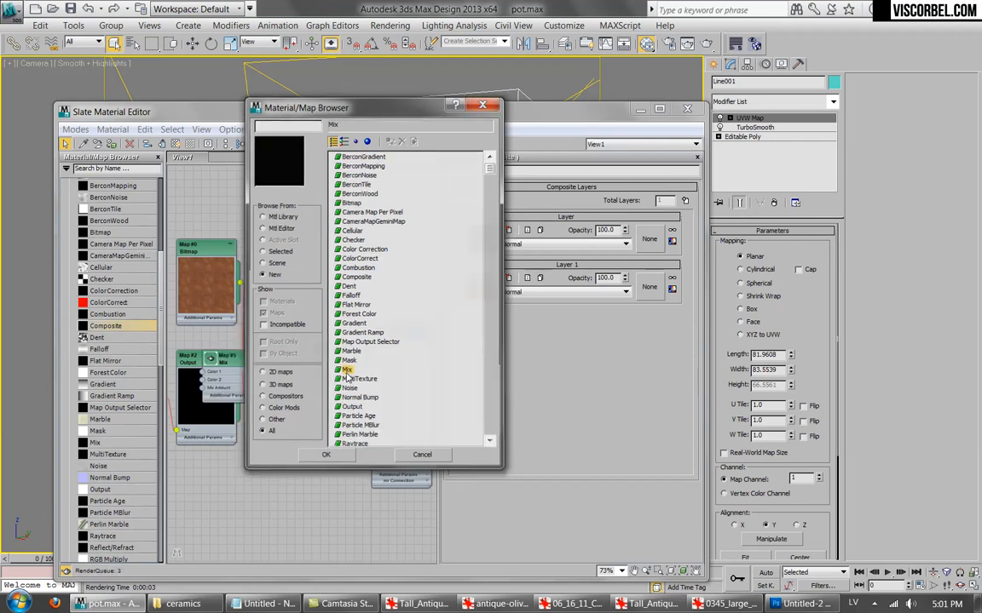
left_click(459, 288)
left_click_drag(227, 375, 265, 466)
key("Delete")
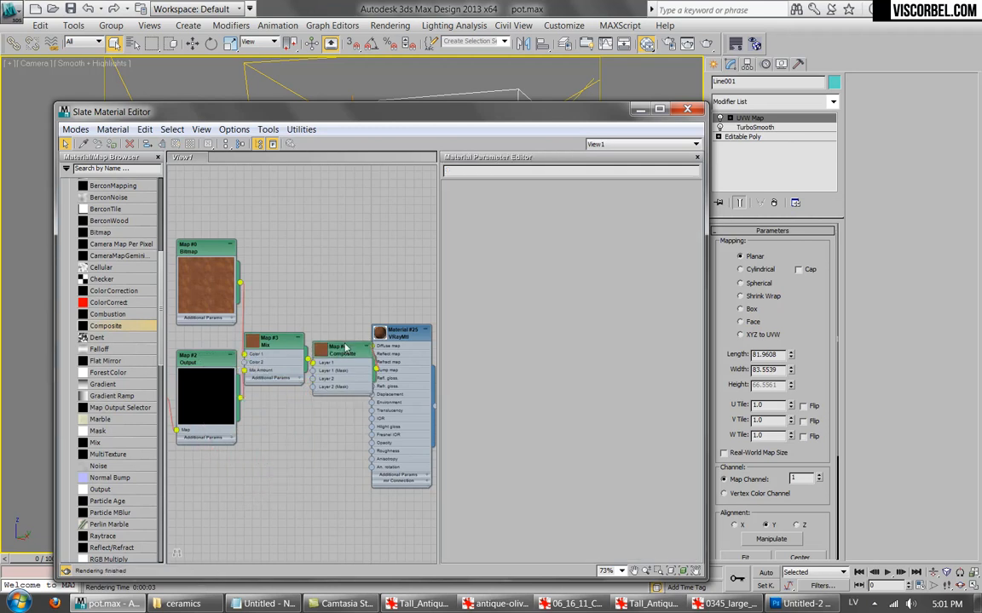
Assign a Mix map to Layer 2 of the Composite map and open the Mix map's parameters.
double_click(339, 351)
left_click(481, 242)
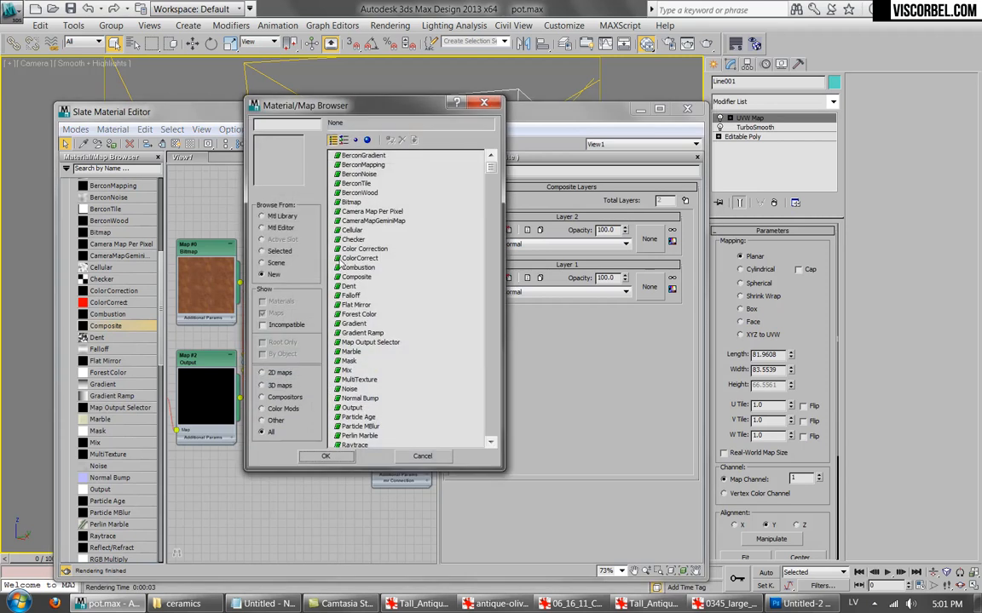
double_click(343, 370)
left_click(480, 240)
Set the new Mix map's Color 1 to a greyish brown of RGB 113, 98, 88, checking the reference pot photos for the tone.
left_click(544, 219)
left_click_drag(419, 151, 467, 151)
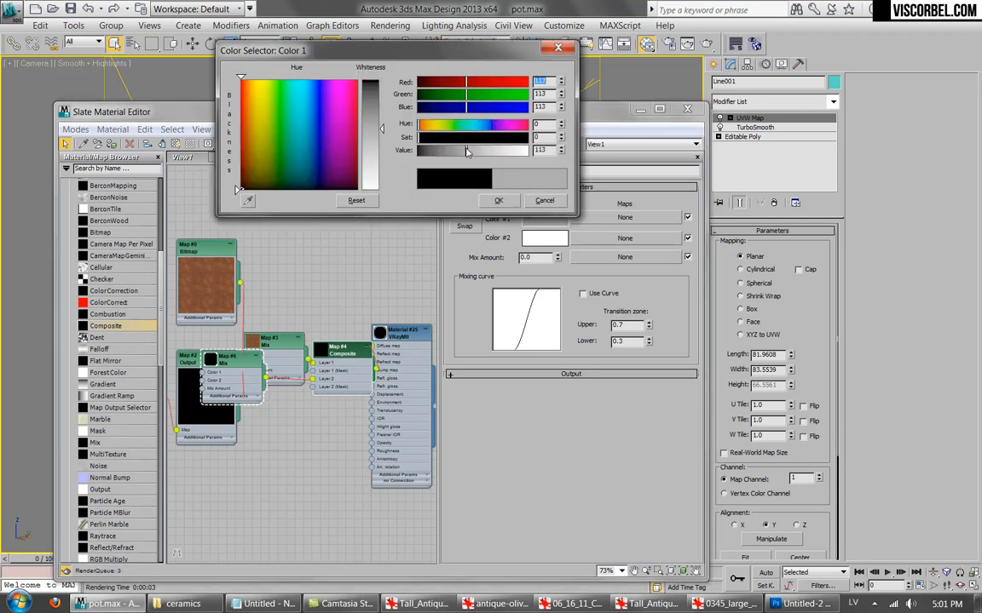
key("alt+Tab")
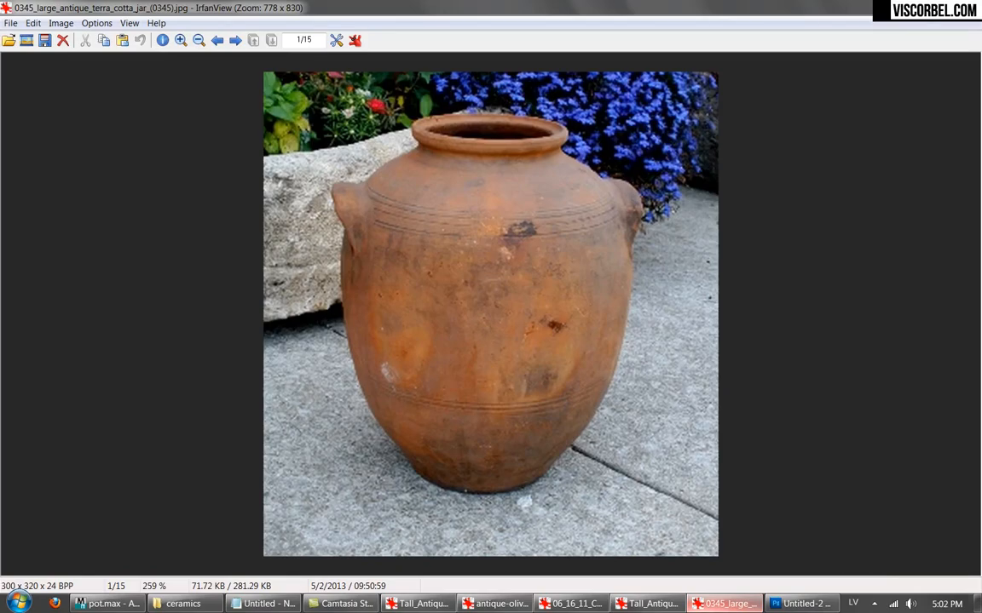
left_click(637, 607)
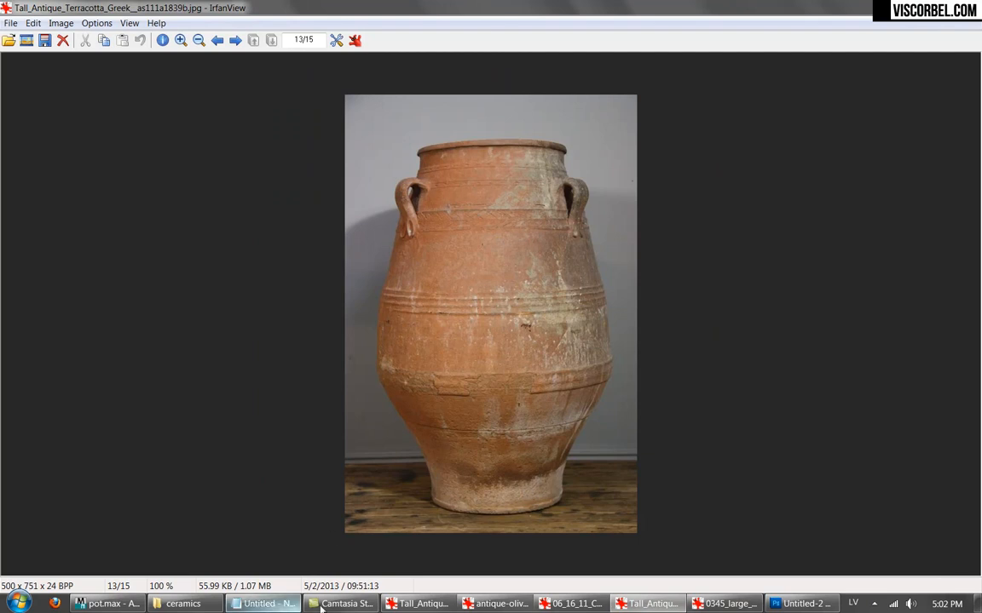
left_click(121, 606)
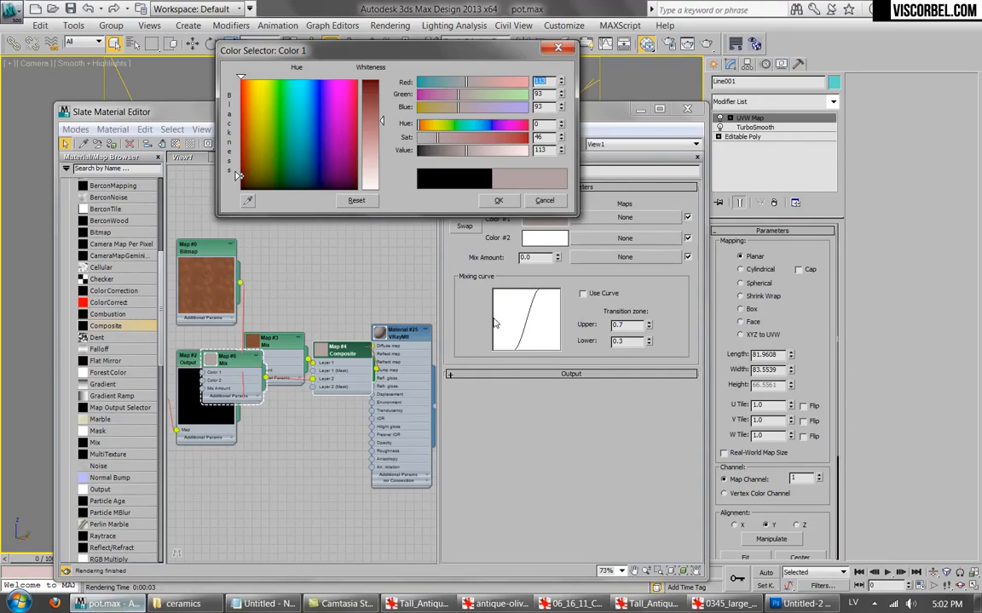
left_click_drag(435, 142, 432, 144)
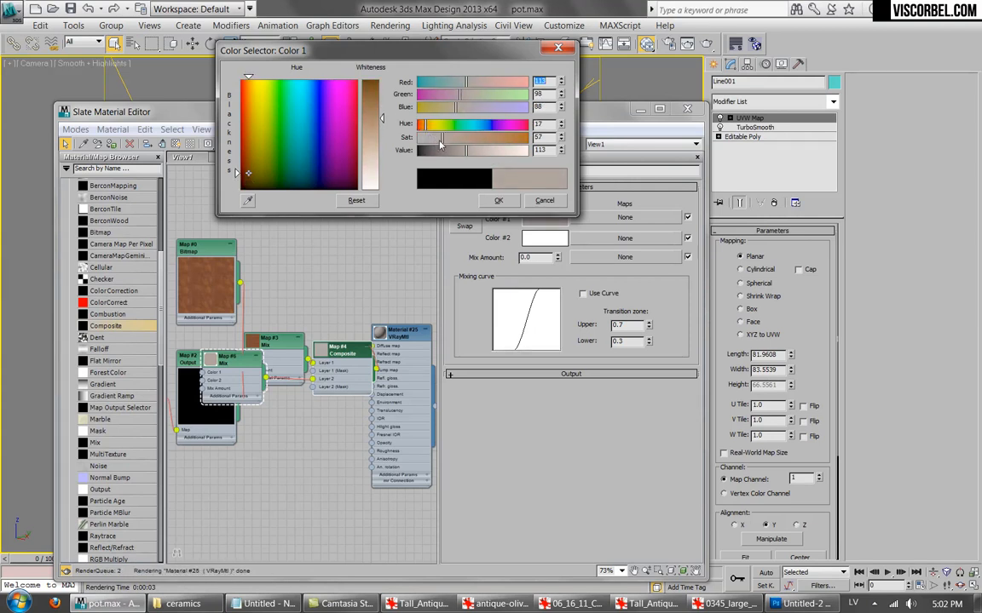
left_click(498, 201)
Copy Color 1 of the new Mix map to Color 2 and make Color 2 a darker greyish brown.
right_click(553, 225)
left_click(579, 228)
right_click(549, 240)
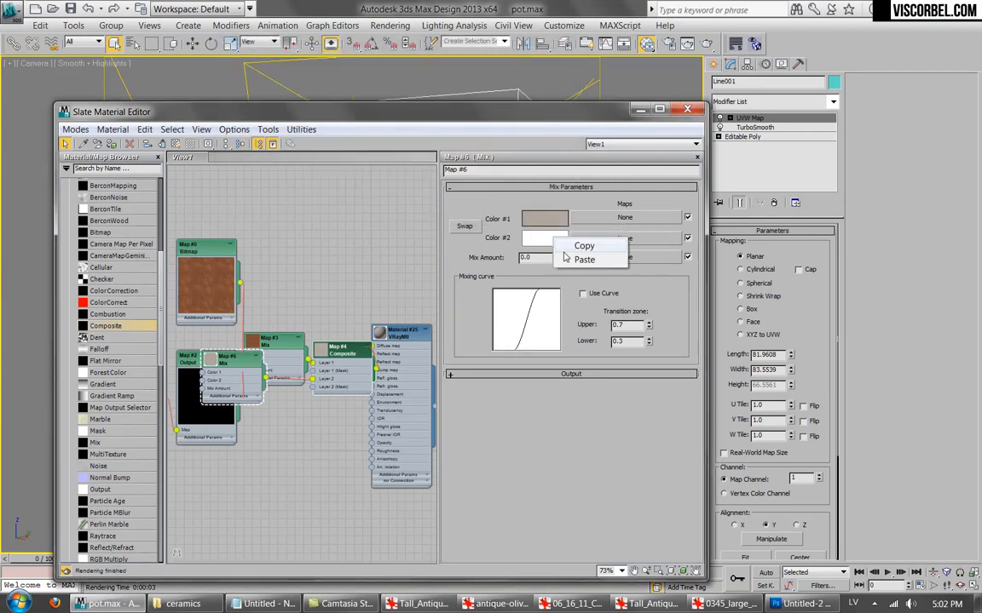
left_click(585, 260)
left_click(545, 238)
left_click(454, 150)
left_click(462, 138)
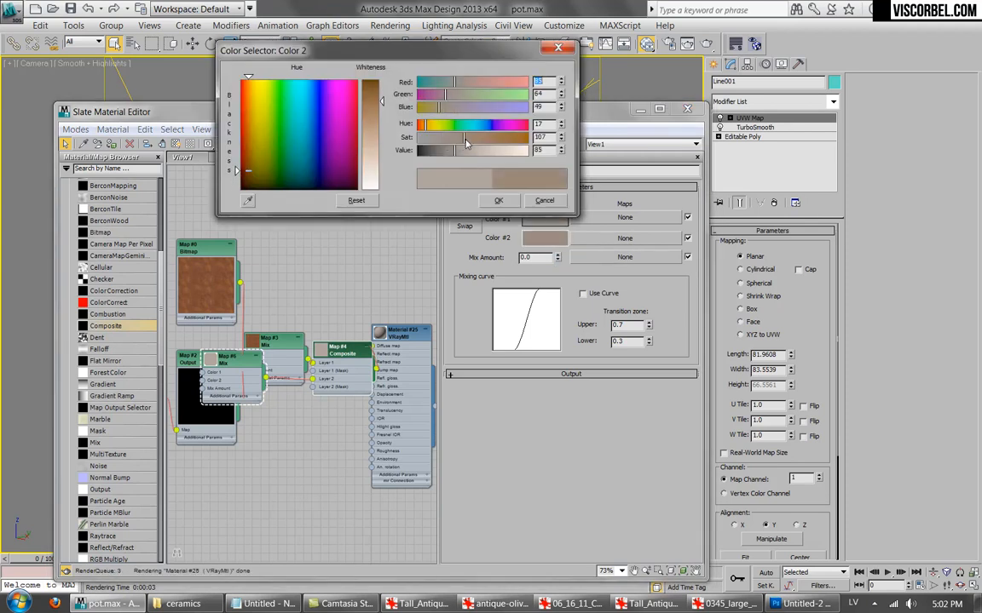
left_click(448, 138)
left_click(447, 151)
left_click(496, 201)
Load dirt (4).png as a Bitmap into the new Mix map's Mix Amount.
left_click(614, 238)
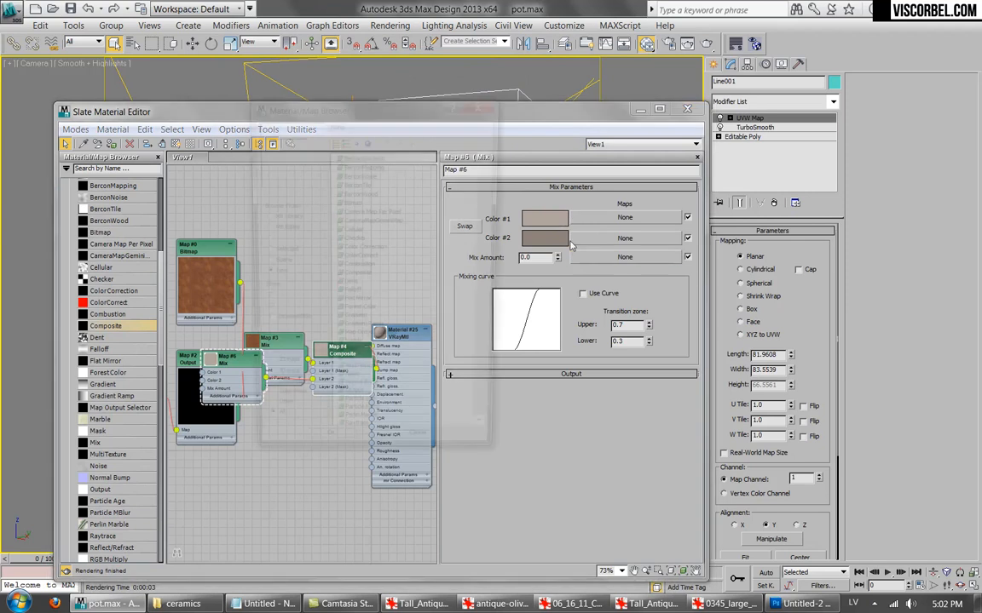
double_click(358, 202)
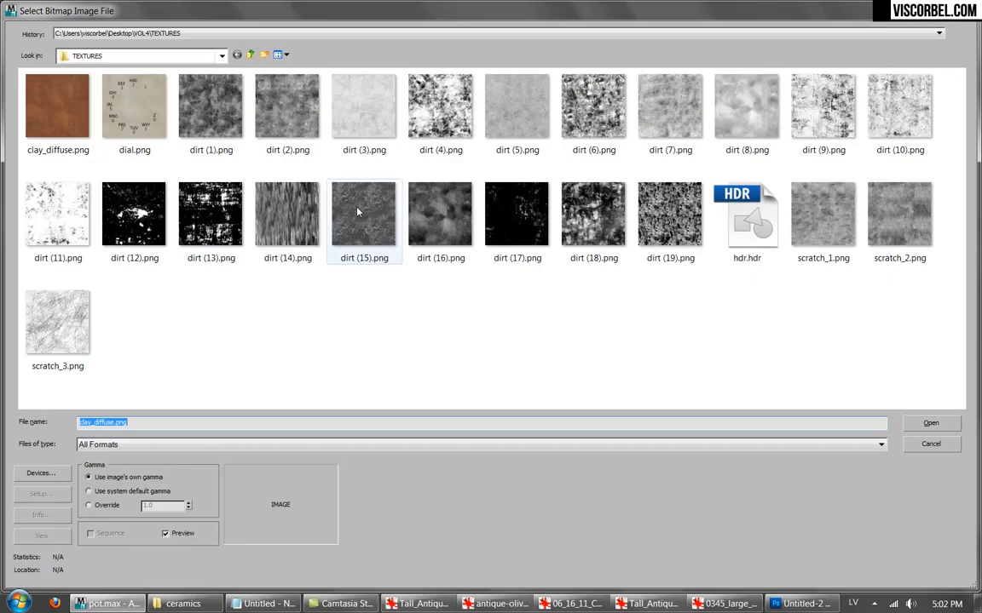
left_click(895, 126)
double_click(439, 109)
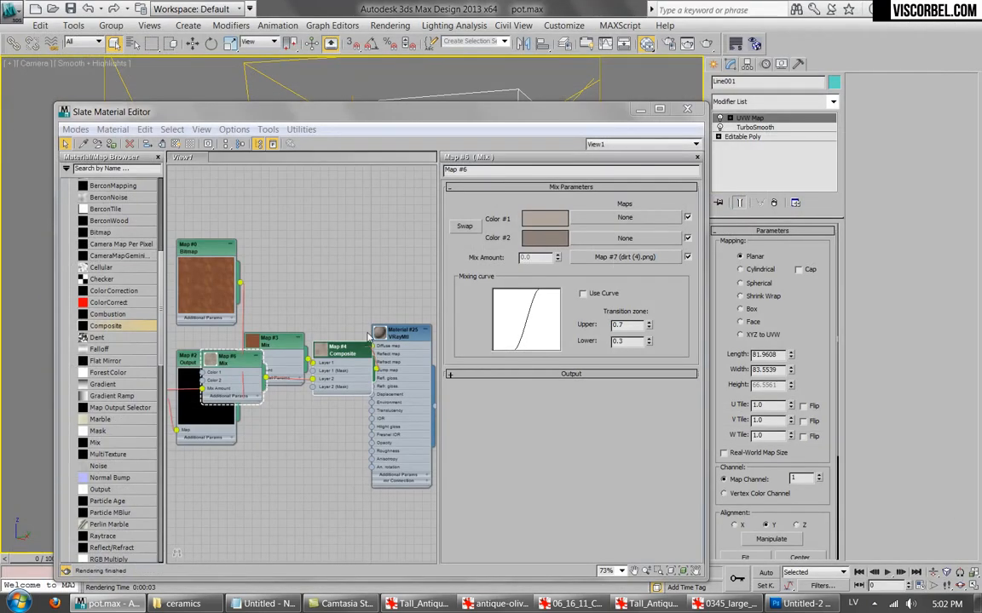
Show the new Mix map in the viewport and move the Slate Material Editor aside.
right_click(228, 356)
left_click(281, 162)
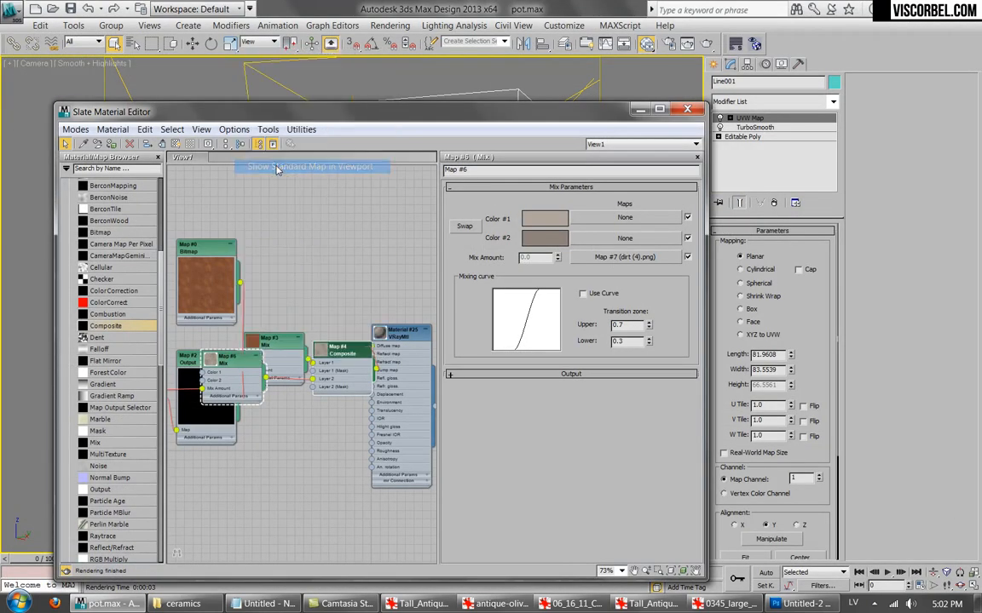
left_click_drag(291, 117, 412, 138)
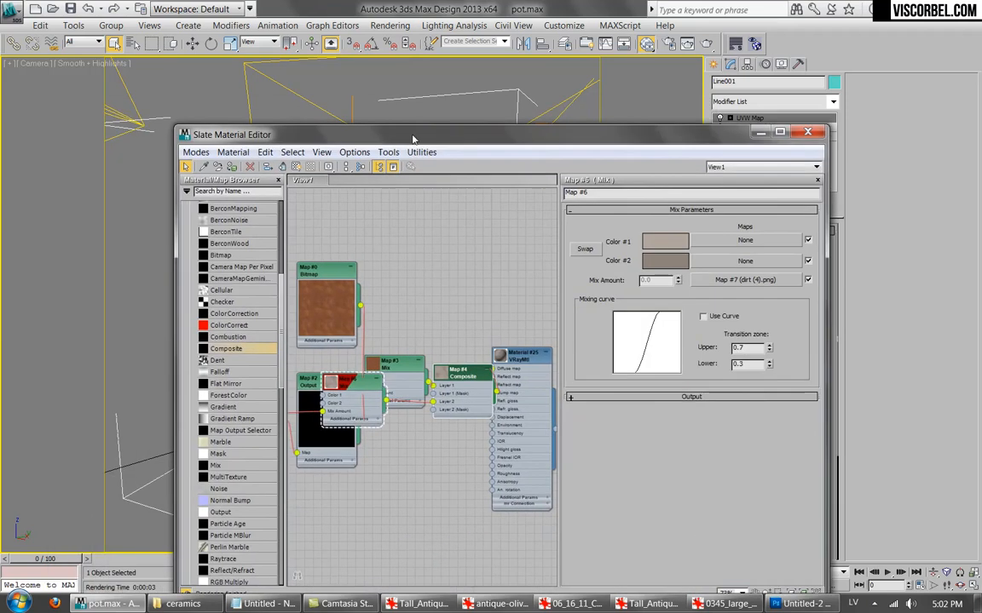
Set the U and V tiling of the dirt (4).png bitmap to 2.
left_click(734, 279)
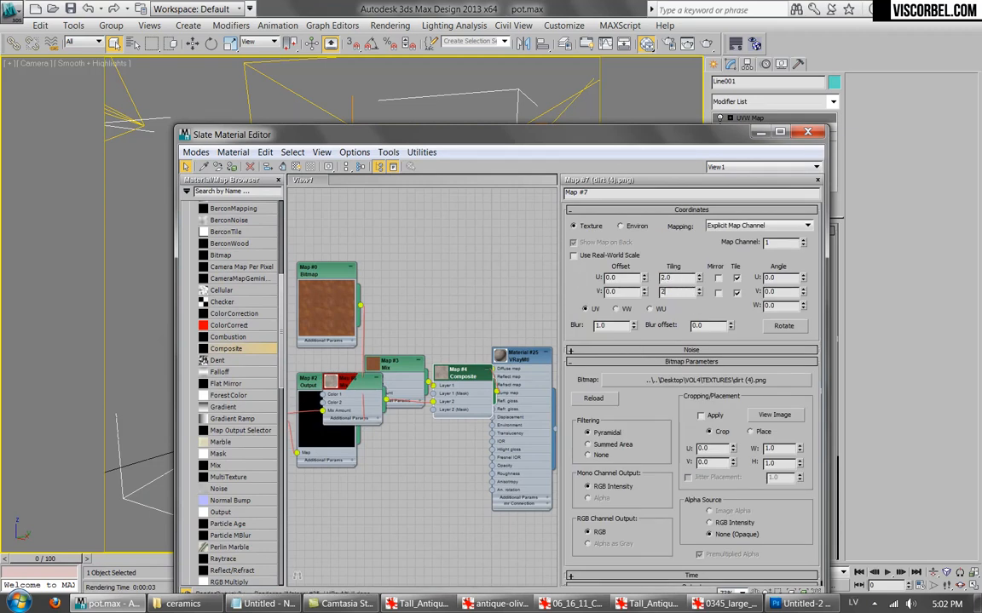
left_click_drag(567, 141, 545, 130)
Add a Gradient map as the mask of the Composite map's Layer 2 and place its node below the others.
left_click(442, 362)
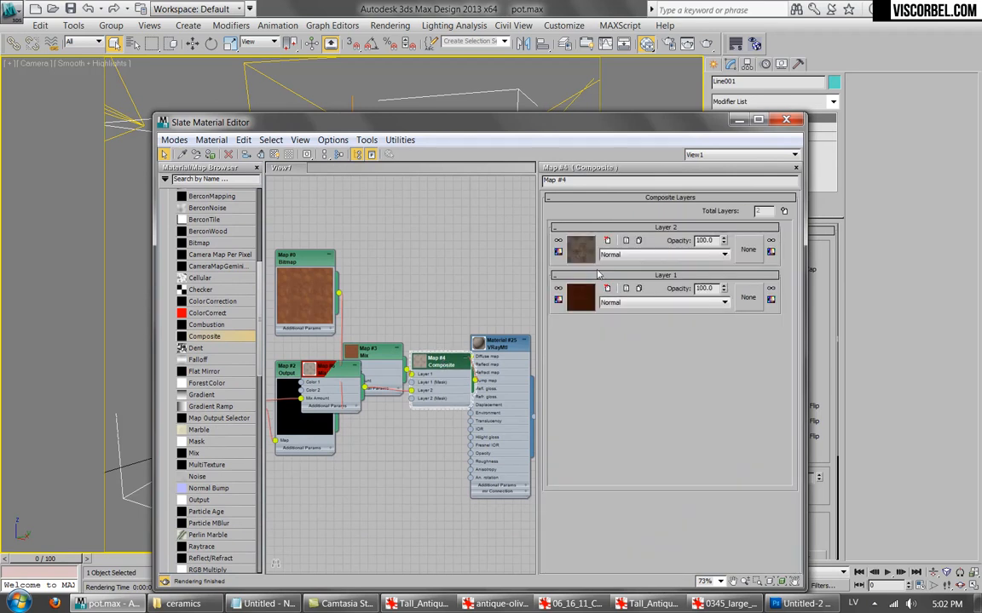
left_click(748, 250)
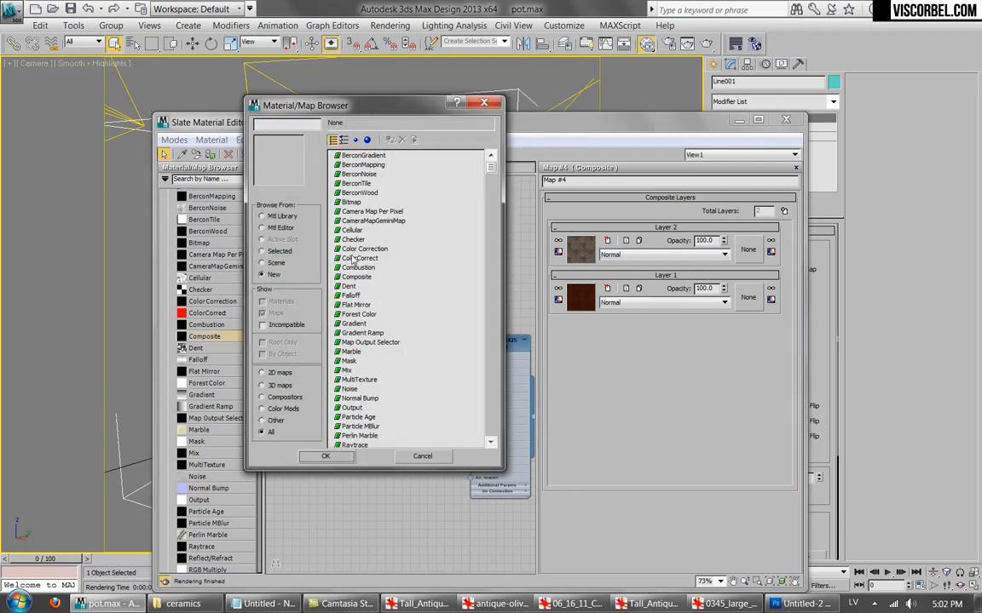
double_click(354, 323)
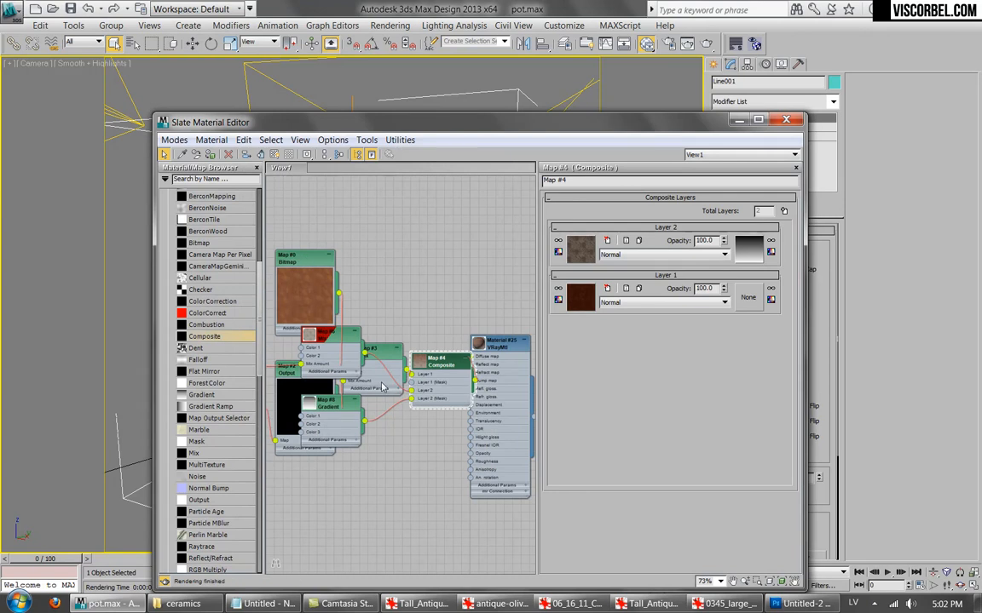
left_click_drag(330, 410, 380, 473)
Show the Gradient map in the viewport and move the Slate Material Editor aside to inspect it on the pot.
double_click(383, 471)
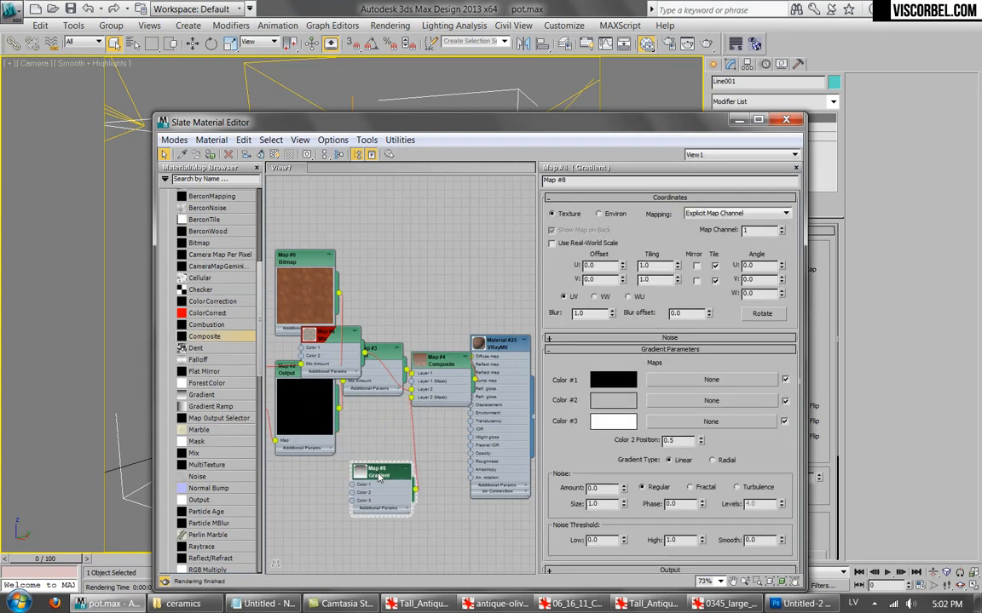
right_click(386, 465)
left_click(454, 281)
left_click_drag(445, 126, 412, 381)
left_click_drag(445, 263, 470, 149)
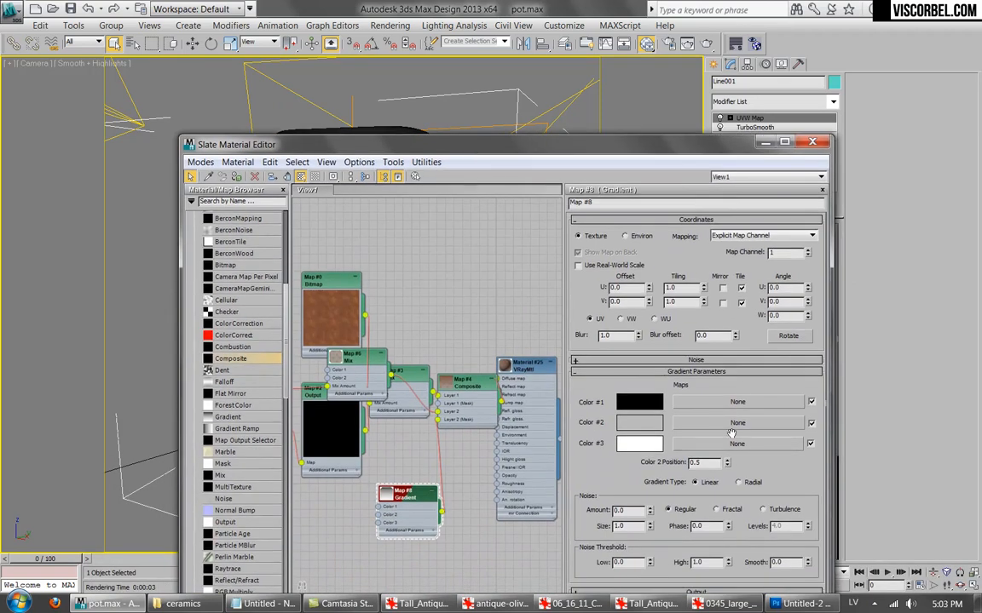
Set the Gradient map's Color 2 to black.
left_click(639, 429)
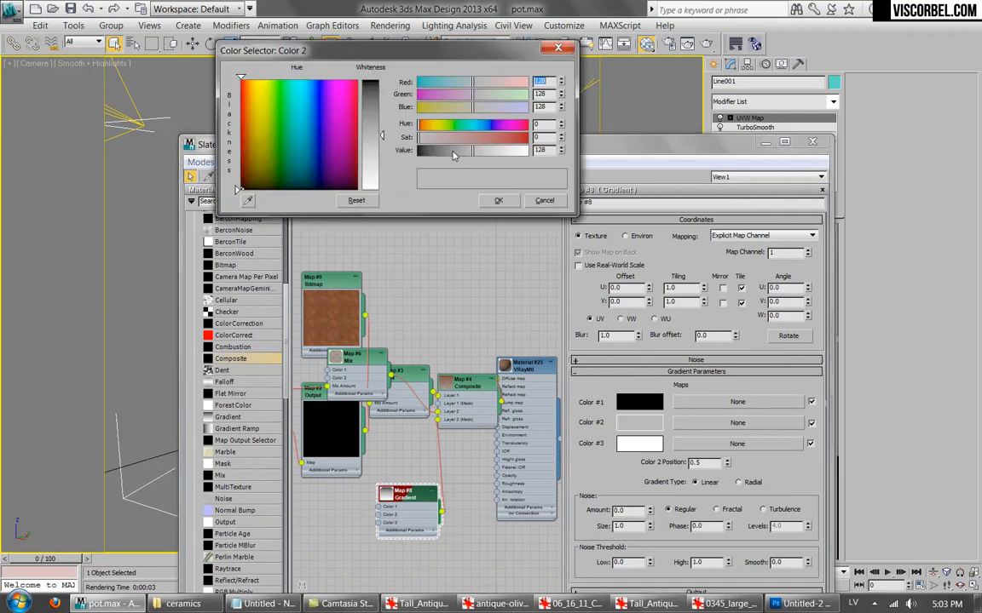
left_click(497, 200)
left_click_drag(438, 141, 474, 122)
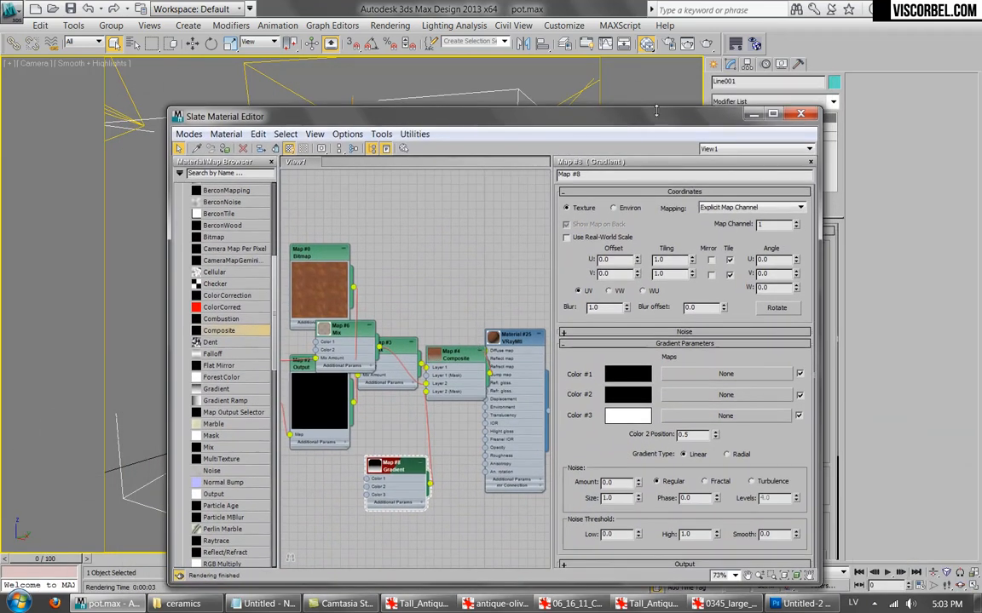
Render the pot and compare the dirt fade at its base with the reference terracotta pot photos.
left_click(705, 43)
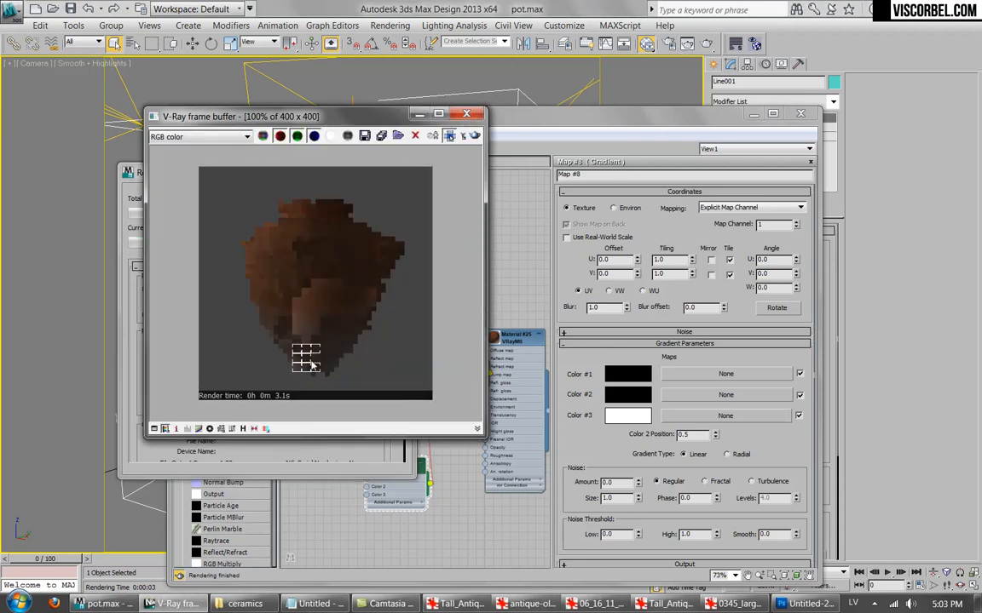
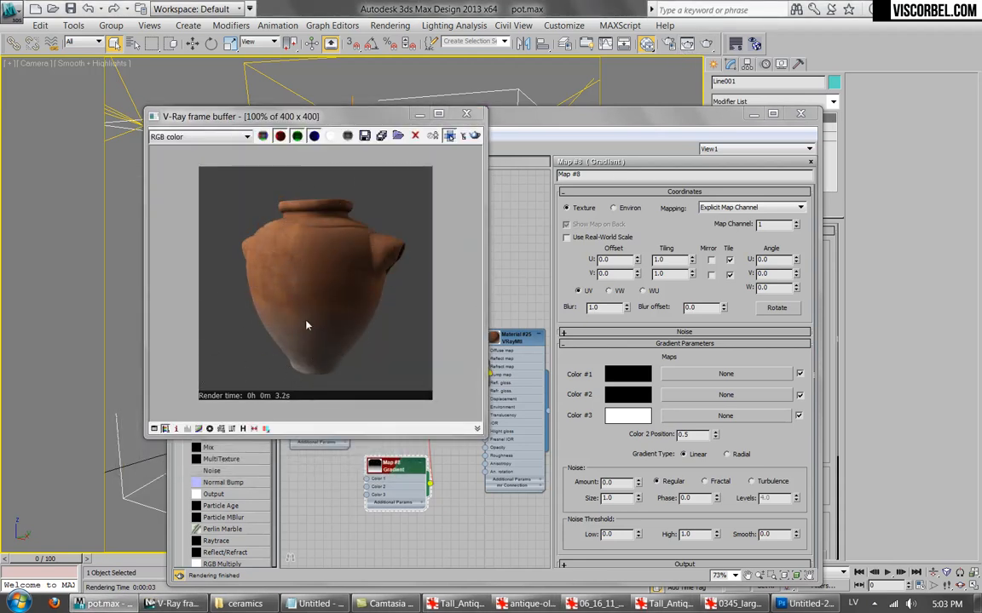
left_click(711, 602)
left_click(669, 604)
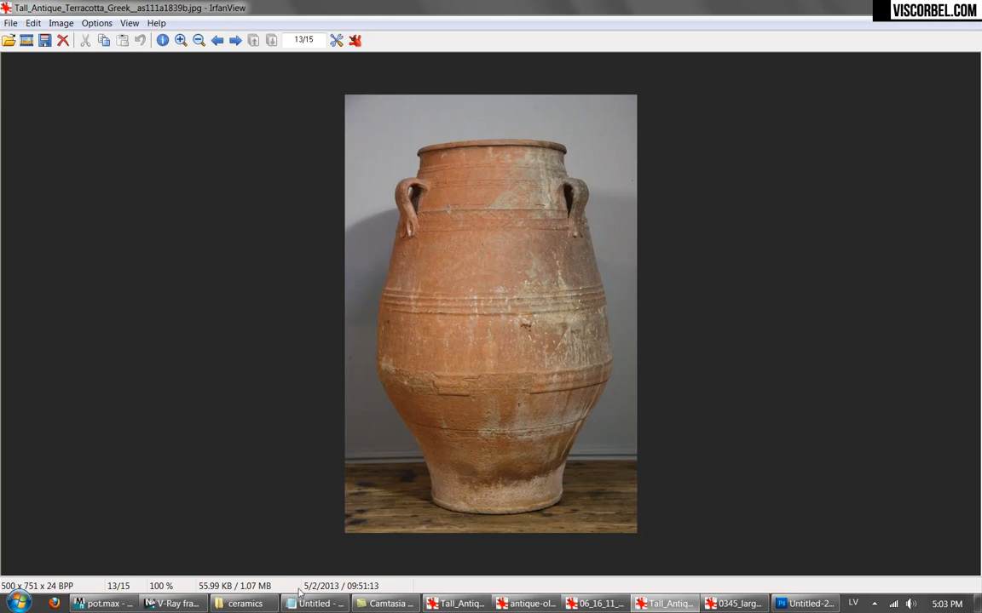
left_click(174, 604)
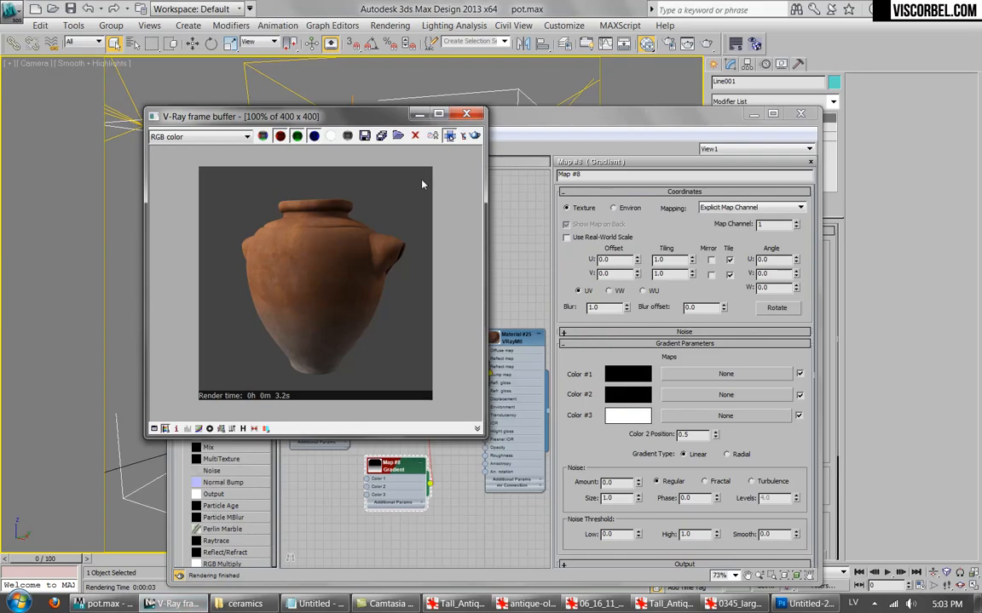
left_click(467, 114)
Spread out the nodes and insert a Mix map between the Gradient and the Layer 2 mask, with the Gradient as its Mix Amount.
left_click_drag(402, 473, 344, 514)
middle_click_drag(434, 443, 464, 423)
left_click_drag(379, 295, 304, 415)
left_click_drag(381, 475, 359, 487)
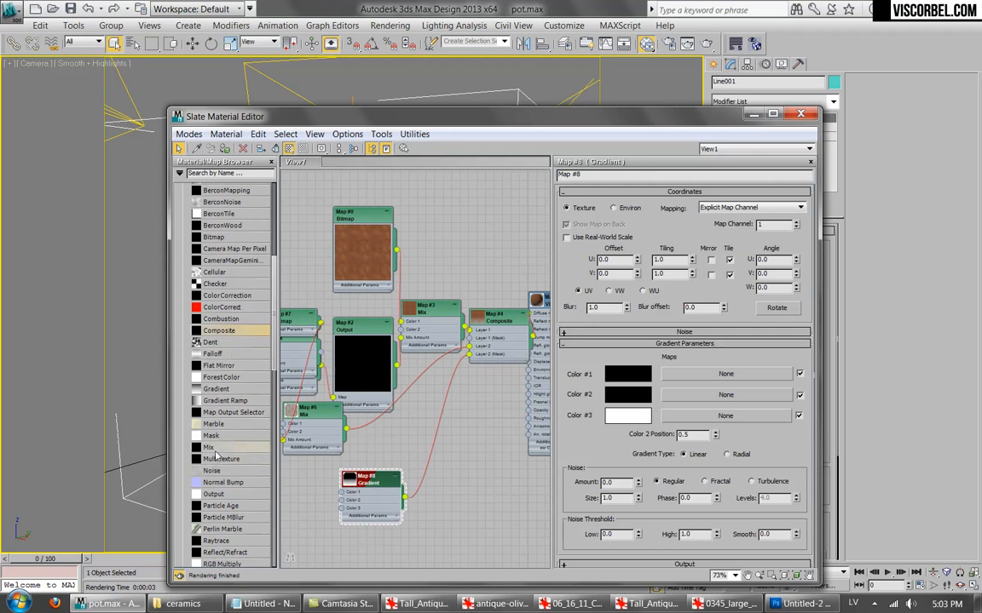
left_click_drag(440, 439, 439, 429)
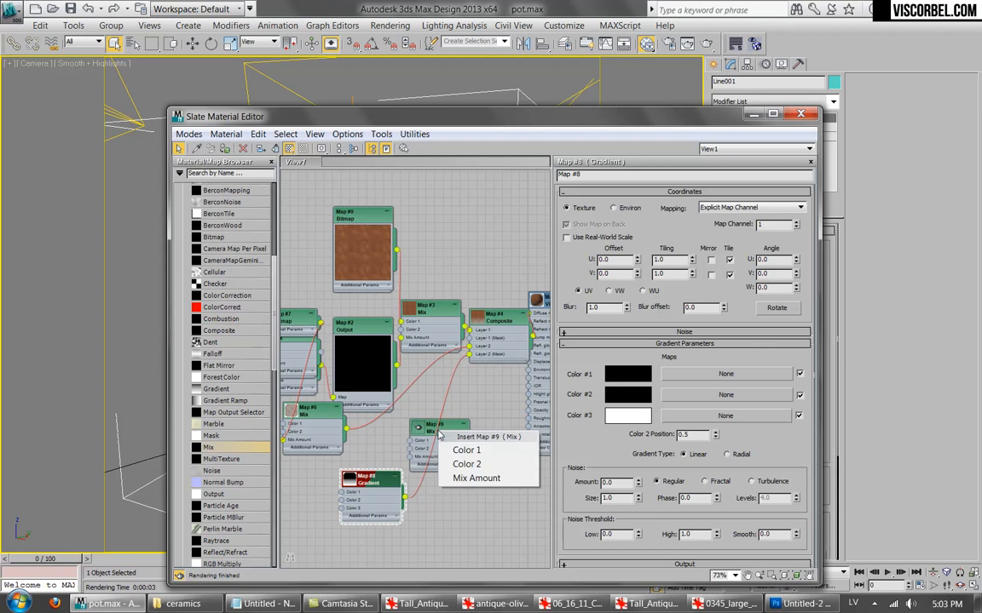
left_click(471, 479)
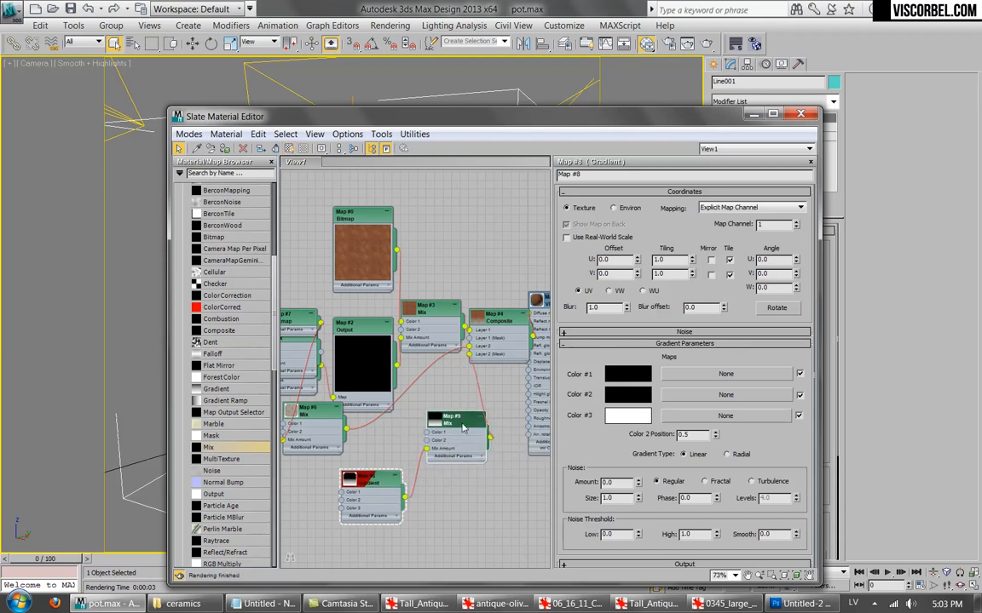
Load dirt (14).png as a Bitmap into Color 2 of the mask's Mix map and open the bitmap's parameters.
double_click(464, 429)
left_click(705, 245)
double_click(328, 139)
double_click(290, 213)
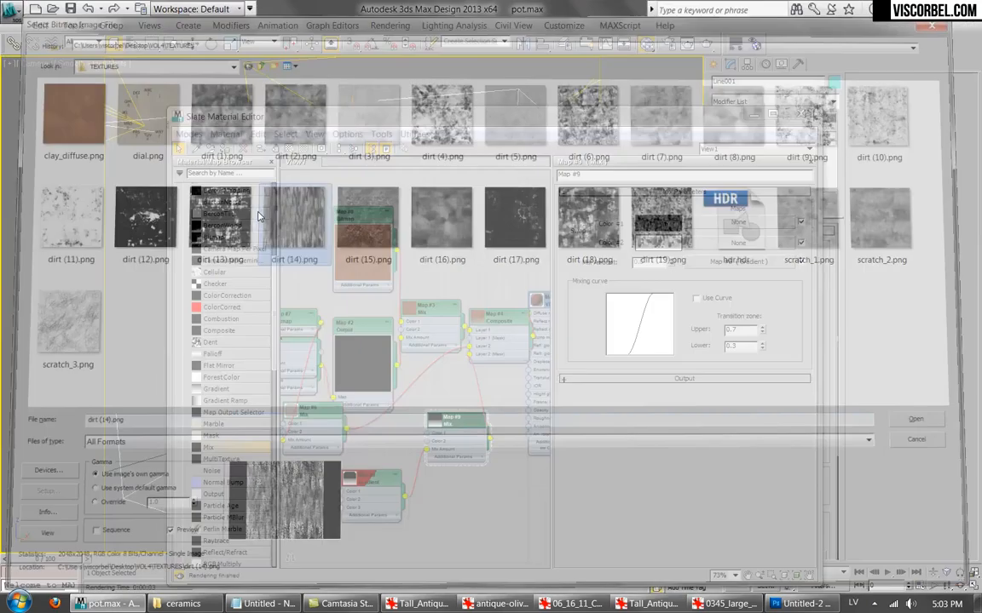
left_click(727, 246)
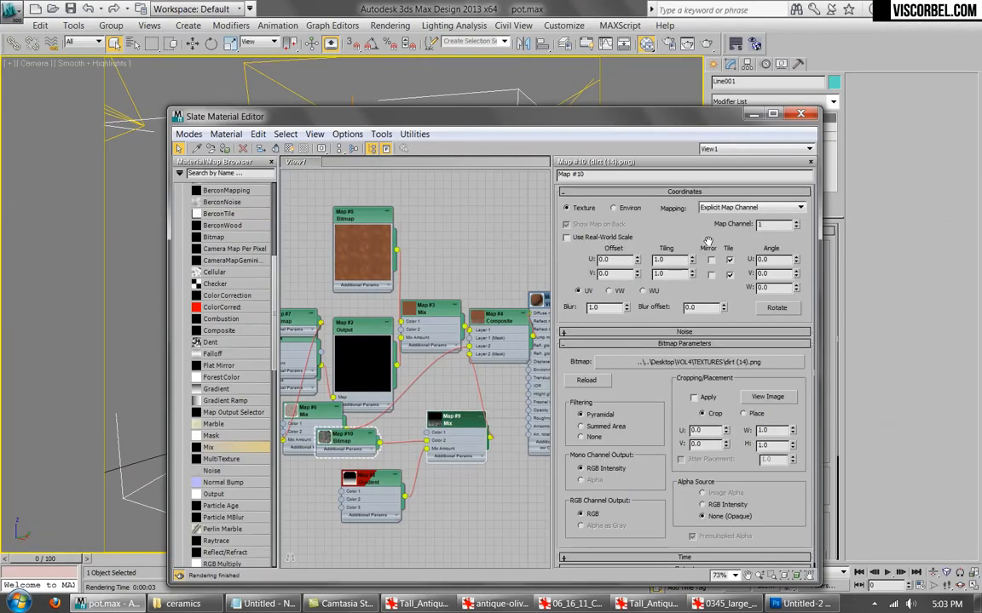
Show the dirt (14).png bitmap in the viewport and move the Slate Material Editor off the pot.
right_click(341, 439)
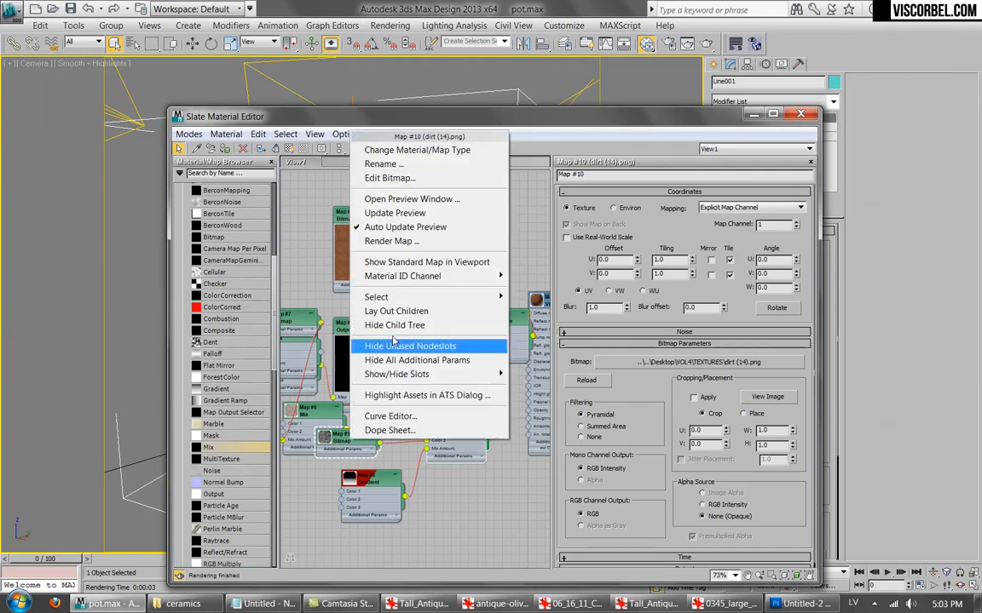
left_click(401, 258)
left_click_drag(404, 121, 408, 97)
left_click_drag(600, 92, 454, 314)
left_click_drag(426, 351, 413, 461)
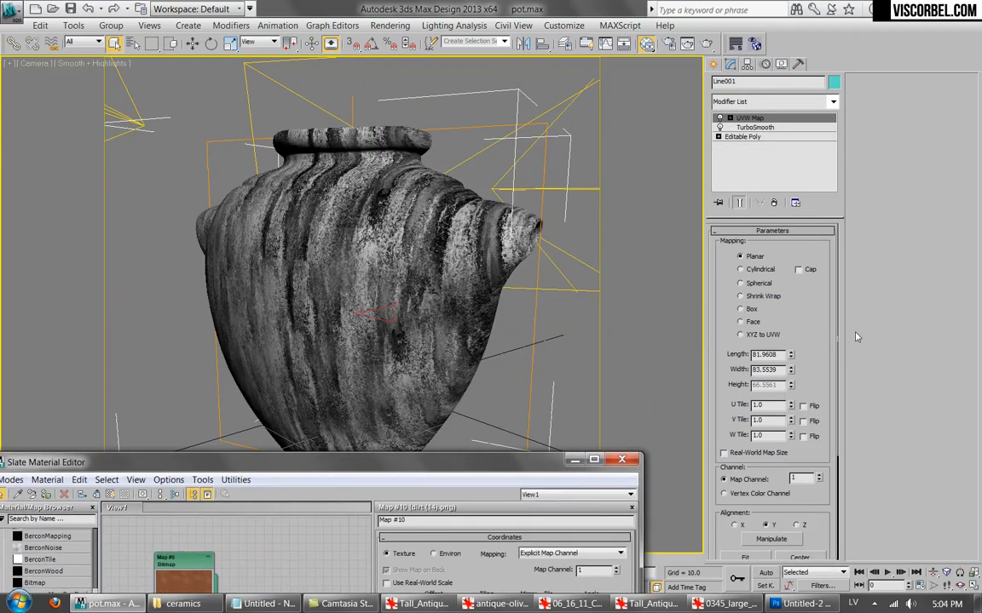
Set both the pot's UVW Map modifier and the Gradient map to map channel 2.
left_click(819, 477)
left_click_drag(436, 453, 665, 143)
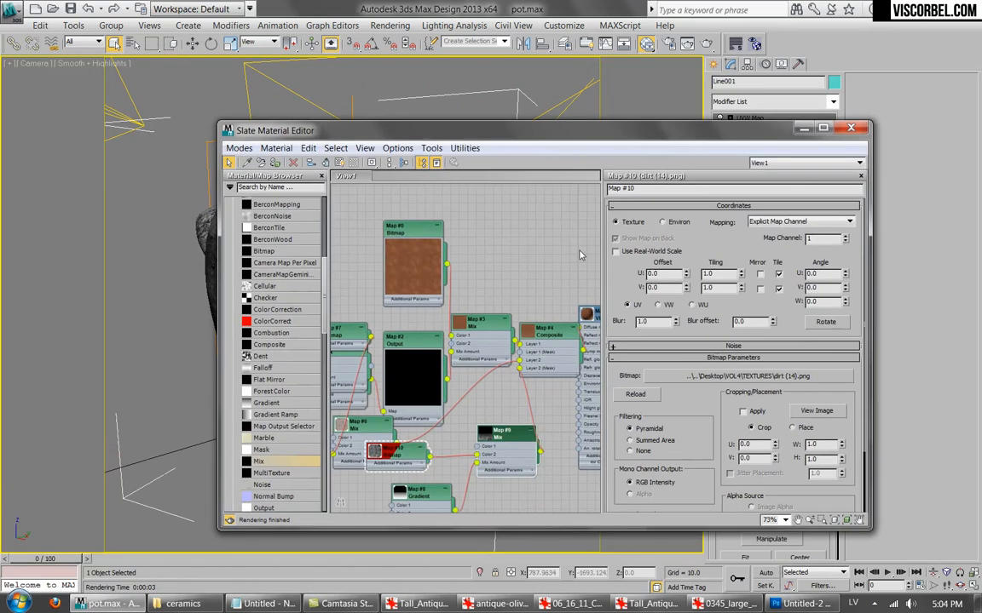
double_click(418, 498)
left_click(846, 237)
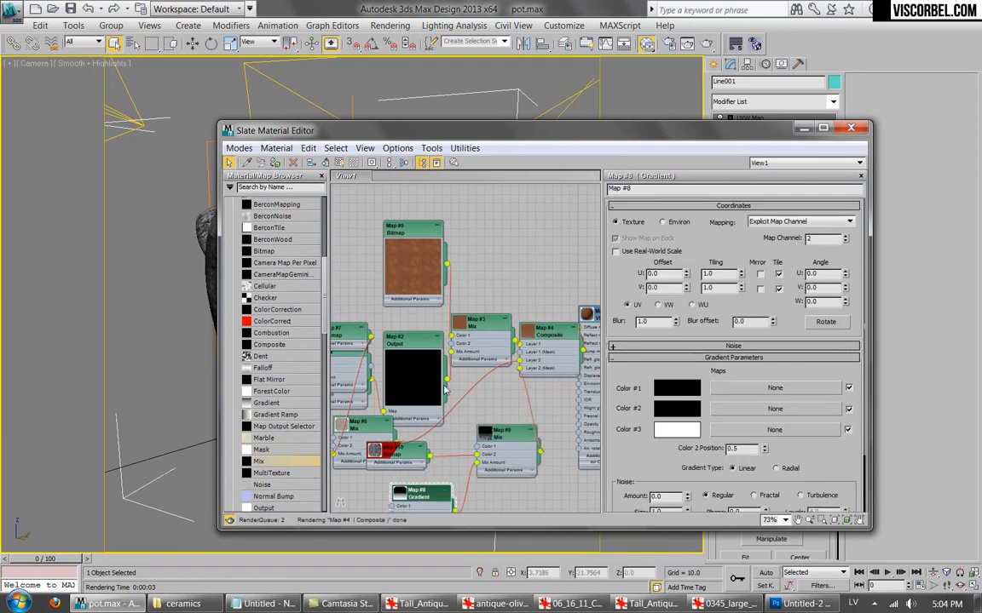
Rotate the dirt (14).png bitmap to a W angle of 90 and check its direction on the pot.
left_click_drag(395, 454, 421, 464)
double_click(421, 464)
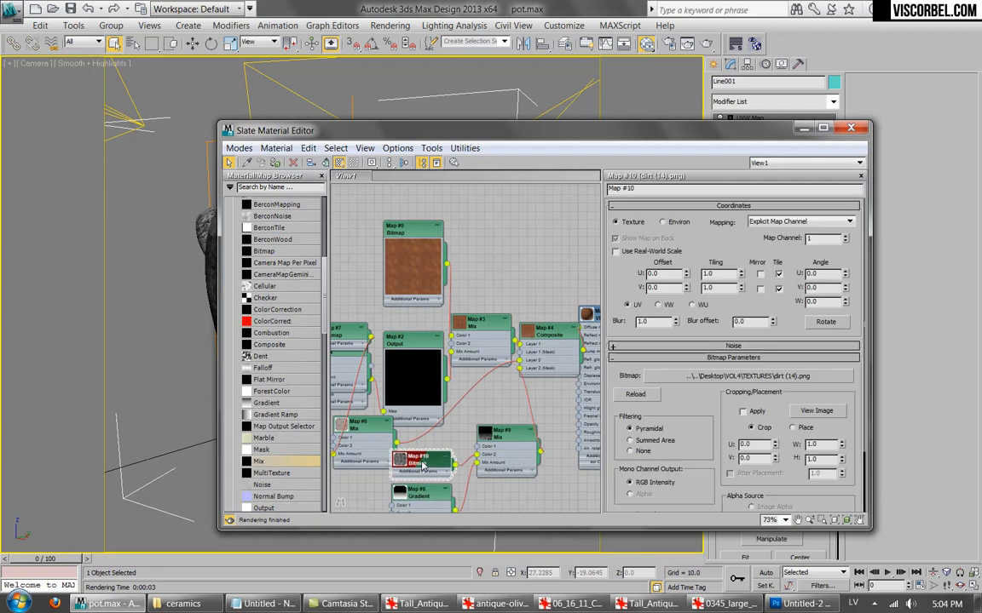
left_click_drag(536, 139, 417, 146)
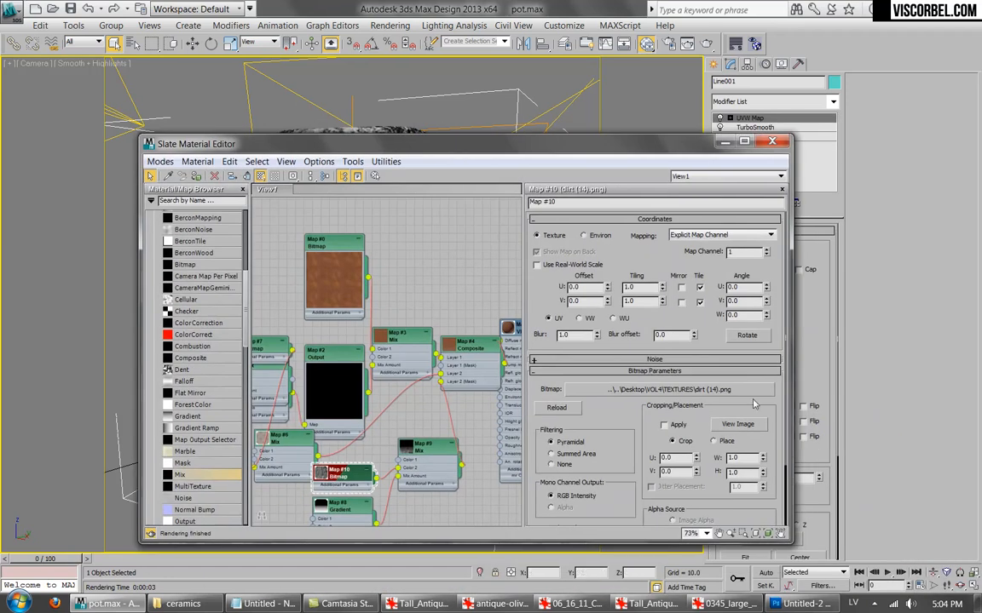
left_click(751, 316)
key("Return")
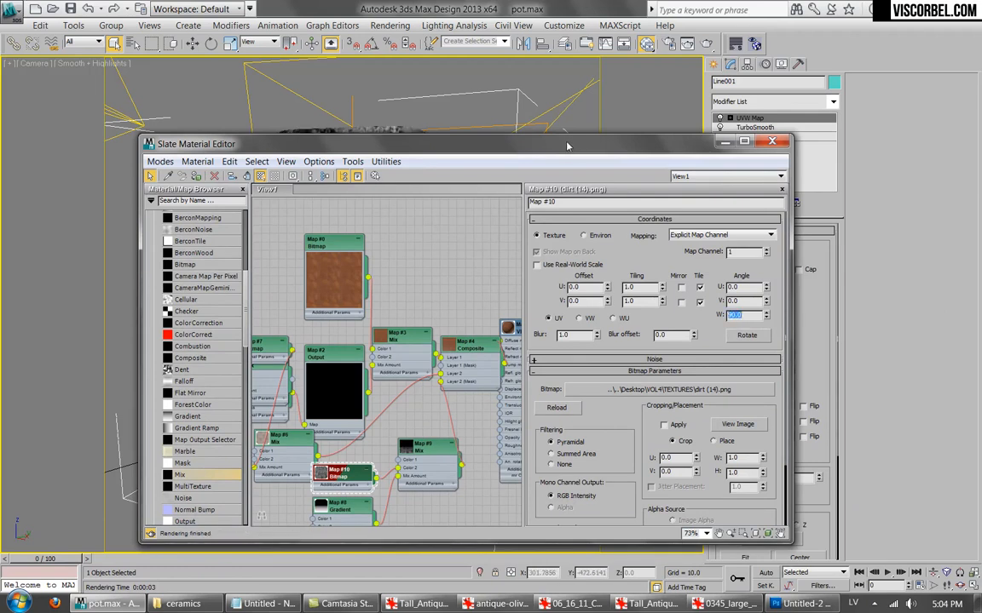
left_click_drag(567, 147, 600, 96)
left_click_drag(537, 83, 622, 156)
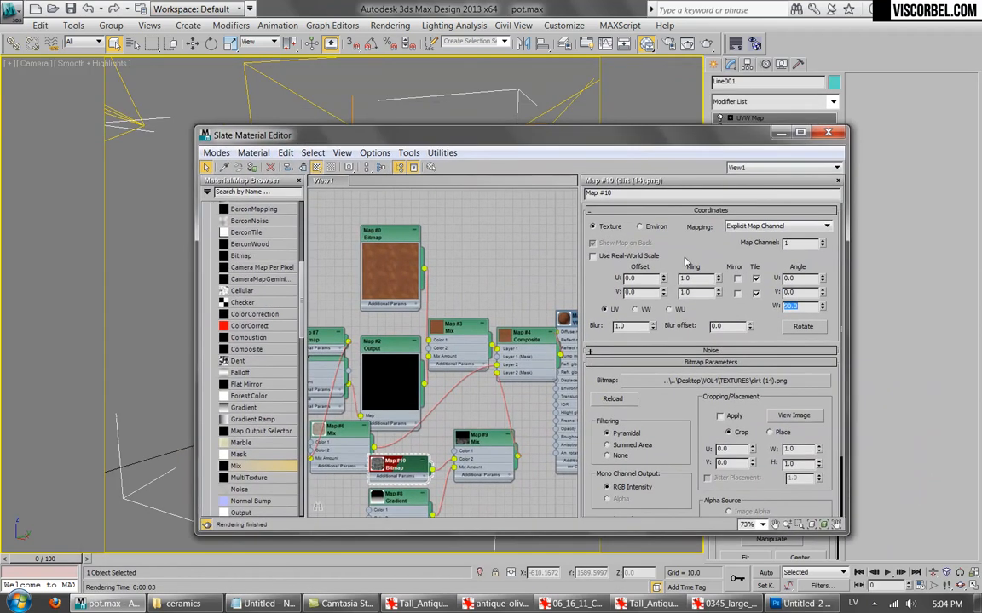
Set the dirt (14).png bitmap's U and V tiling to 3 and its offset to U -0.48, V 0.07.
double_click(709, 278)
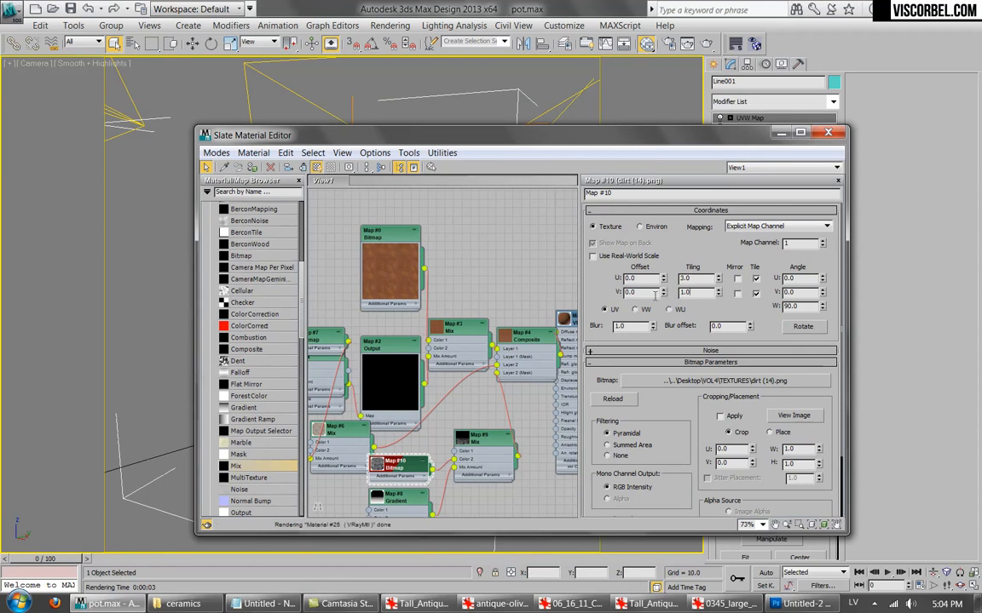
left_click_drag(651, 136, 899, 116)
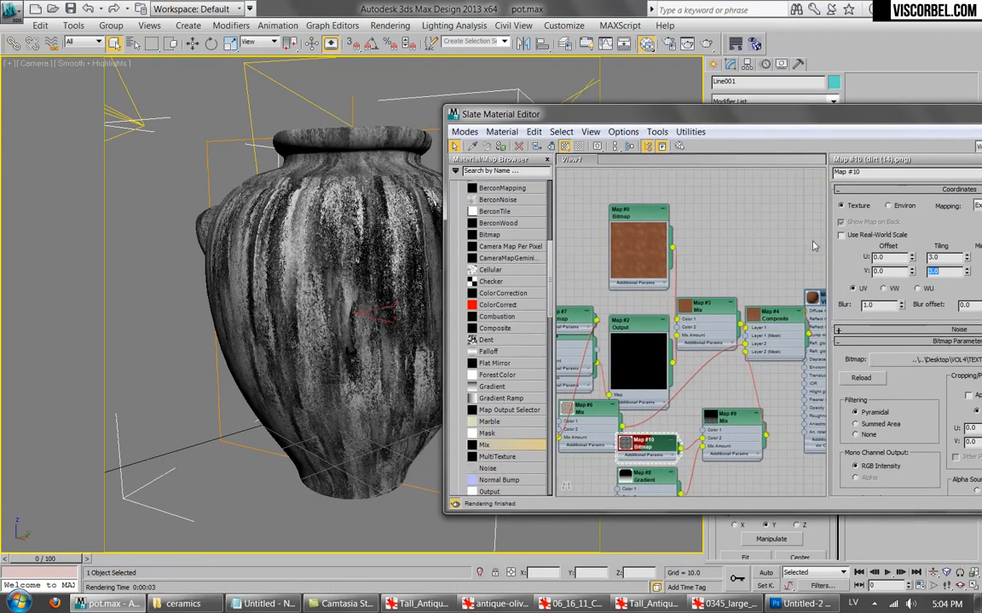
left_click_drag(911, 263, 905, 288)
left_click_drag(647, 113, 352, 99)
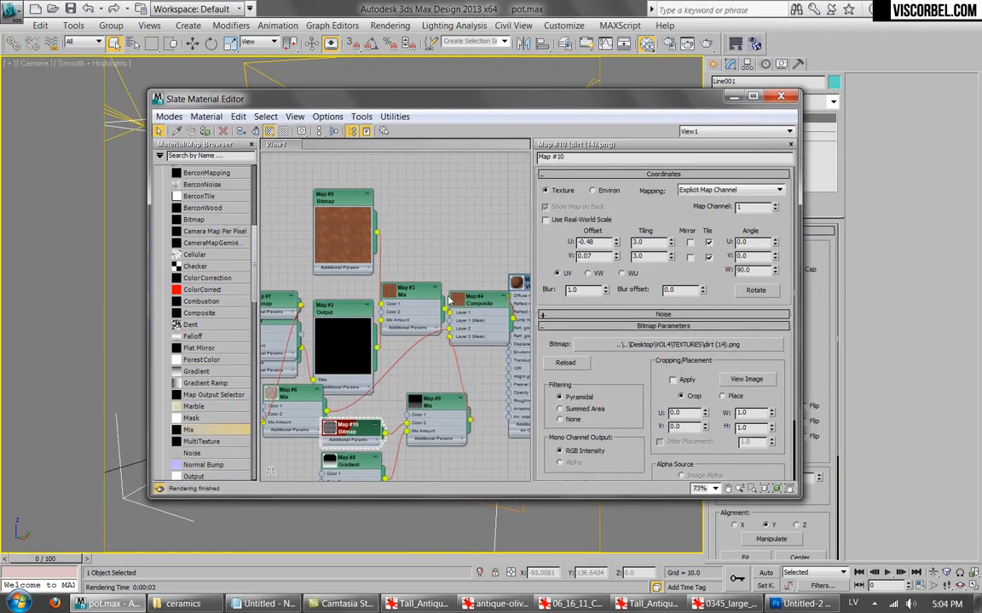
Show the mask's Mix map in the viewport to inspect the combined dirt and gradient on the pot.
left_click(439, 413)
right_click(437, 414)
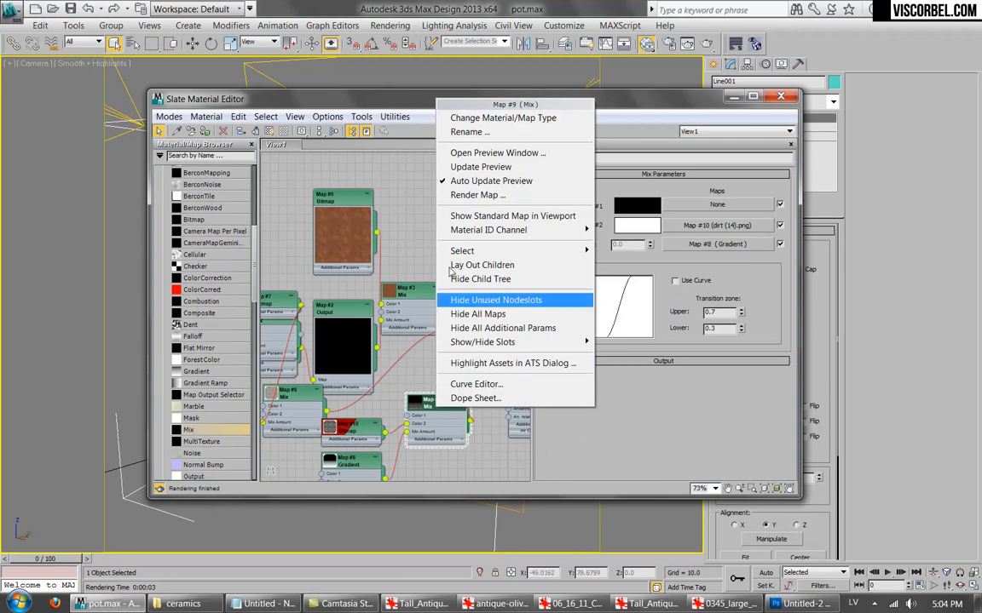
left_click(482, 194)
left_click_drag(471, 116, 564, 64)
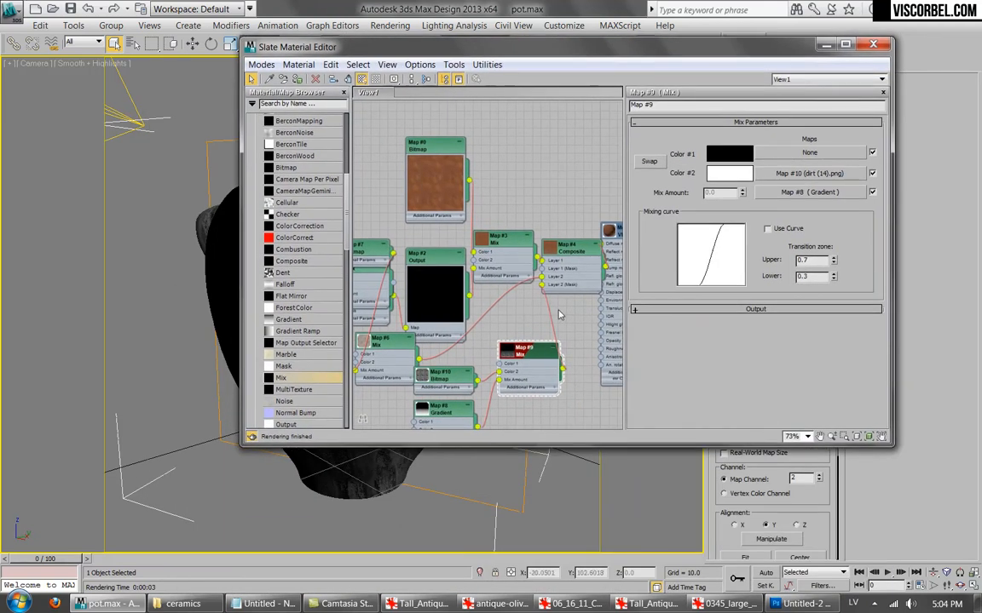
Show the Gradient map alone in the viewport to compare it with the mixed mask.
double_click(441, 415)
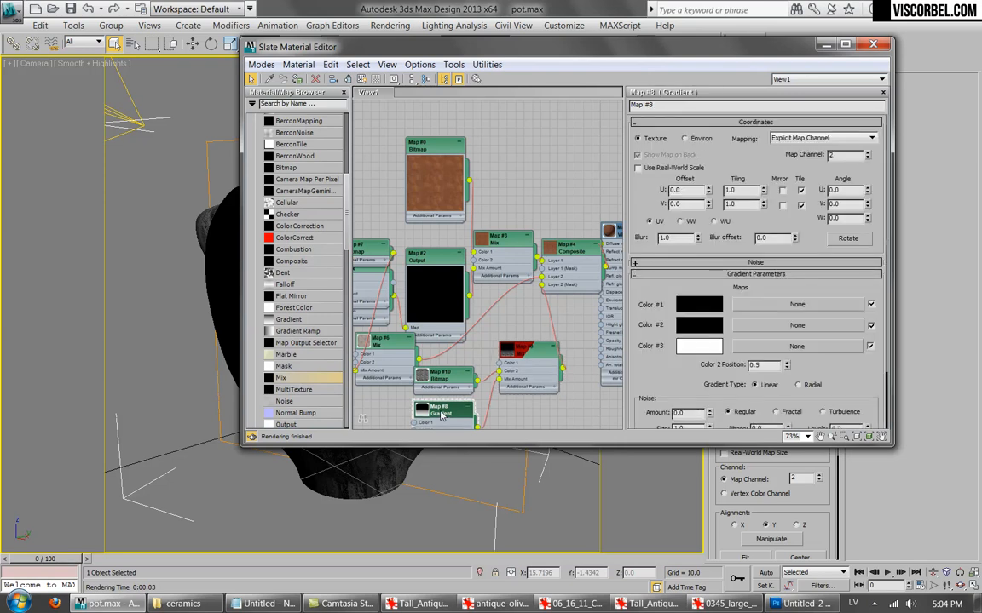
right_click(441, 415)
left_click(473, 197)
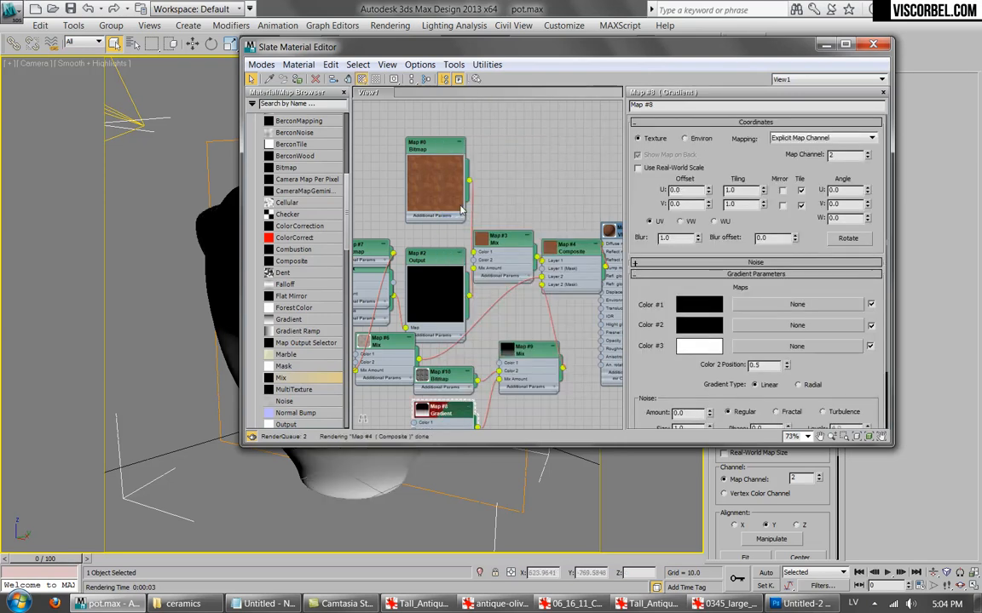
Open the texmapPreview settings, apply them and place the window clear of the material node graph.
double_click(524, 356)
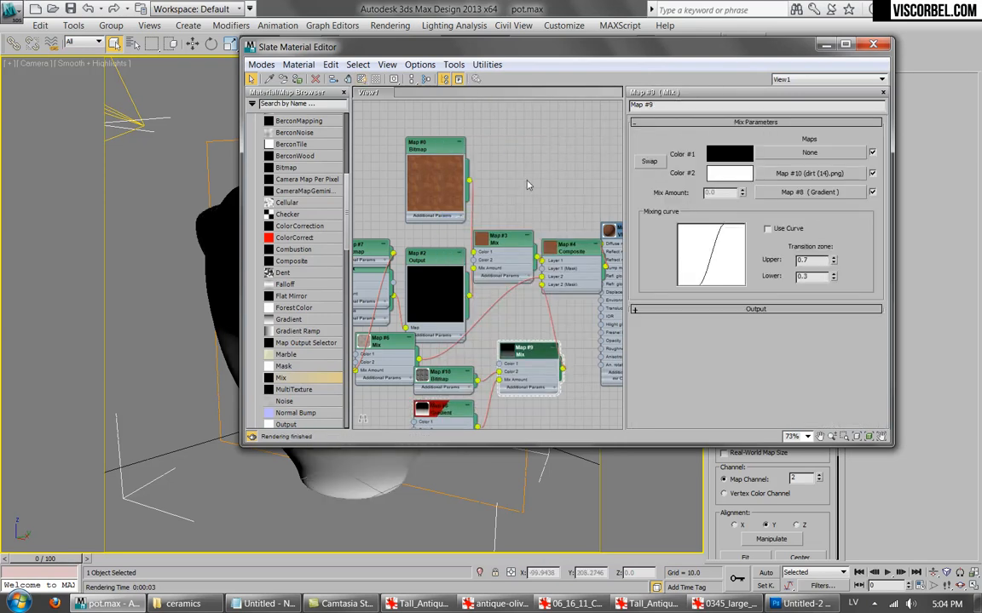
left_click_drag(538, 50, 482, 118)
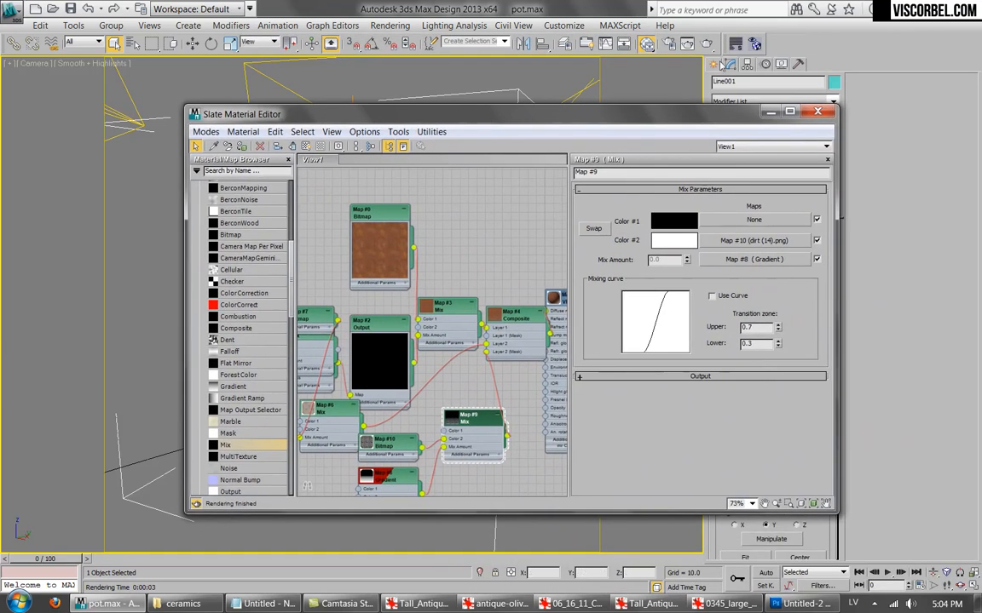
left_click(755, 45)
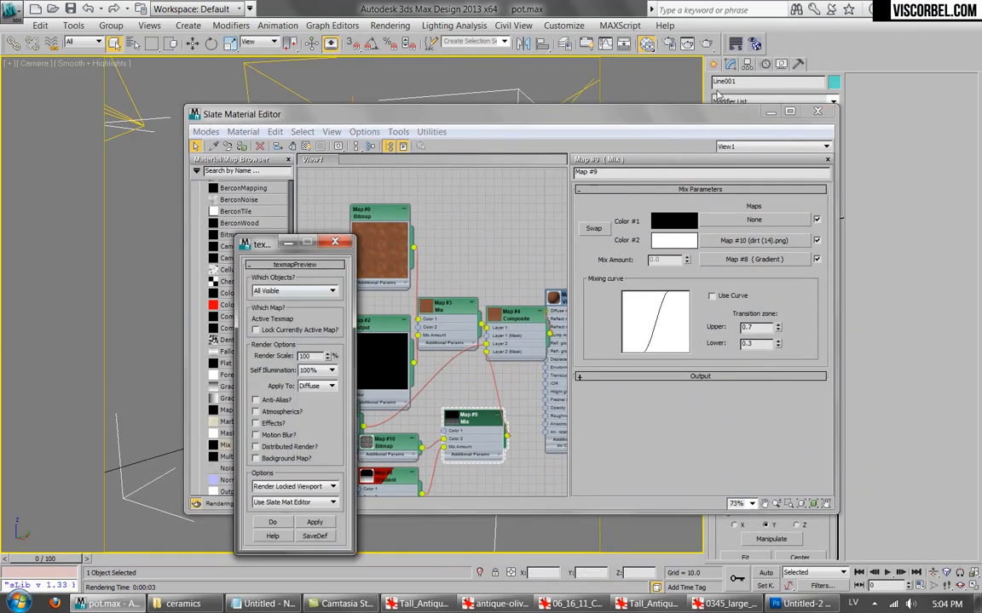
left_click(323, 525)
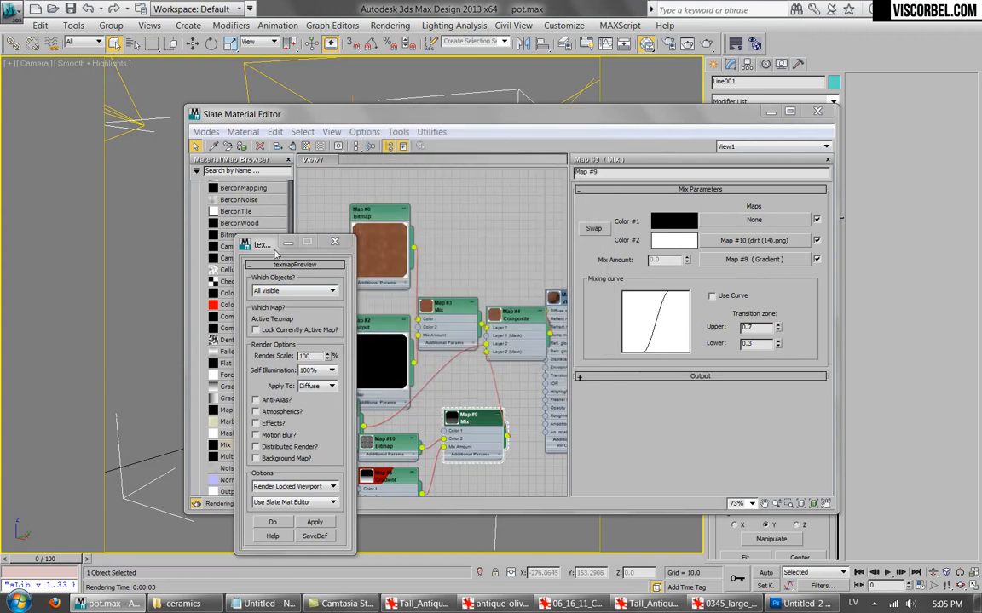
left_click_drag(263, 247, 43, 251)
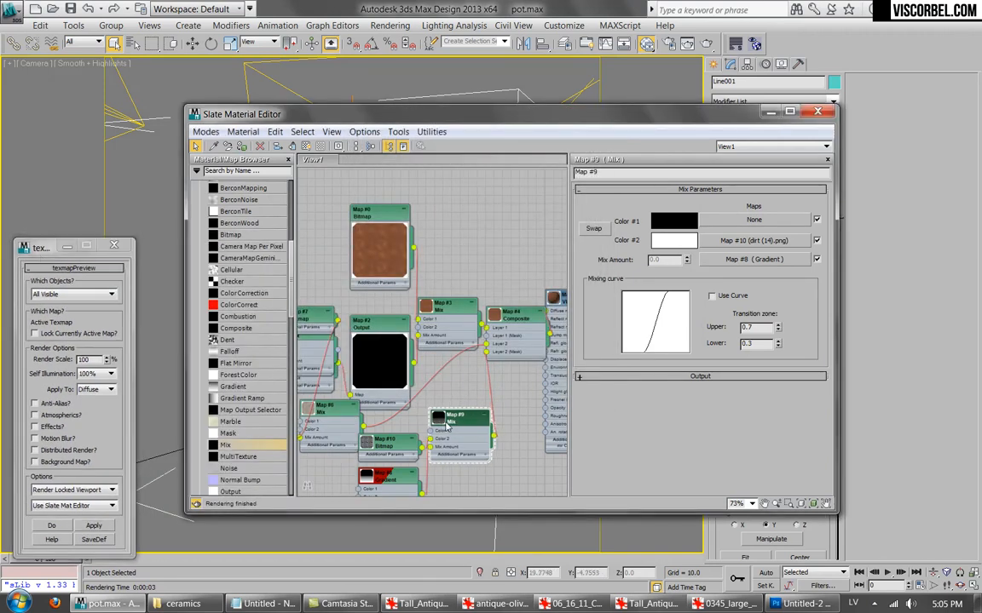
Open the Composite map's layers and render the pot in V-Ray to check the masked dirt layer.
left_click_drag(469, 417, 443, 409)
double_click(521, 321)
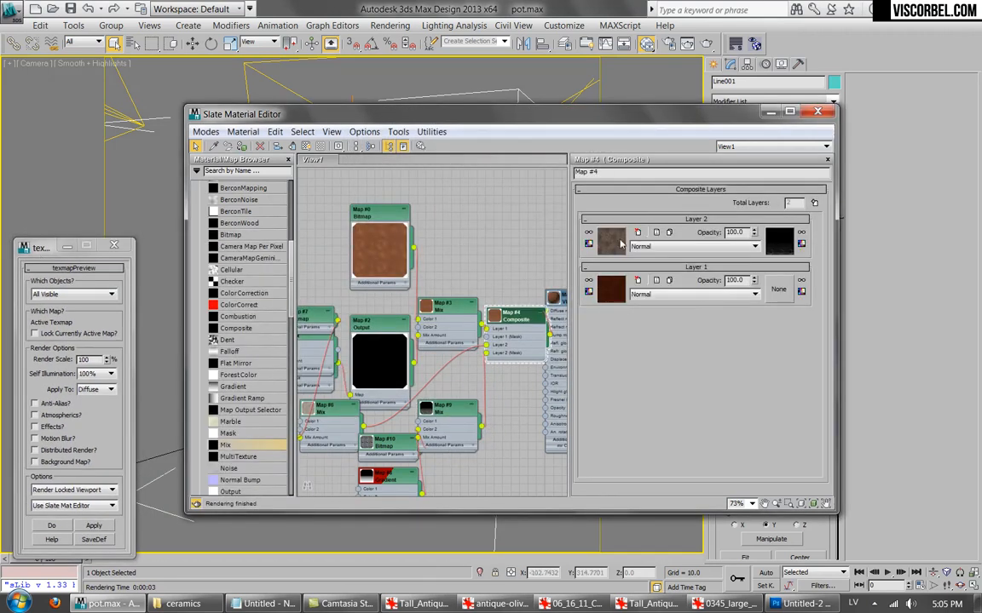
left_click(706, 44)
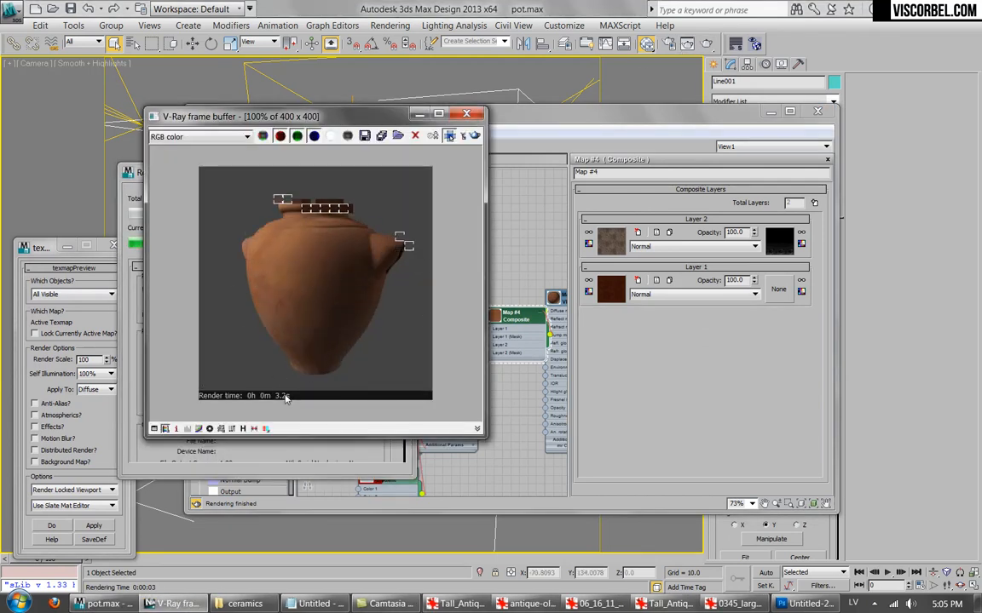
Rearrange the dirt bitmap and the mask's Mix node so they sit apart below the Composite map.
left_click(476, 478)
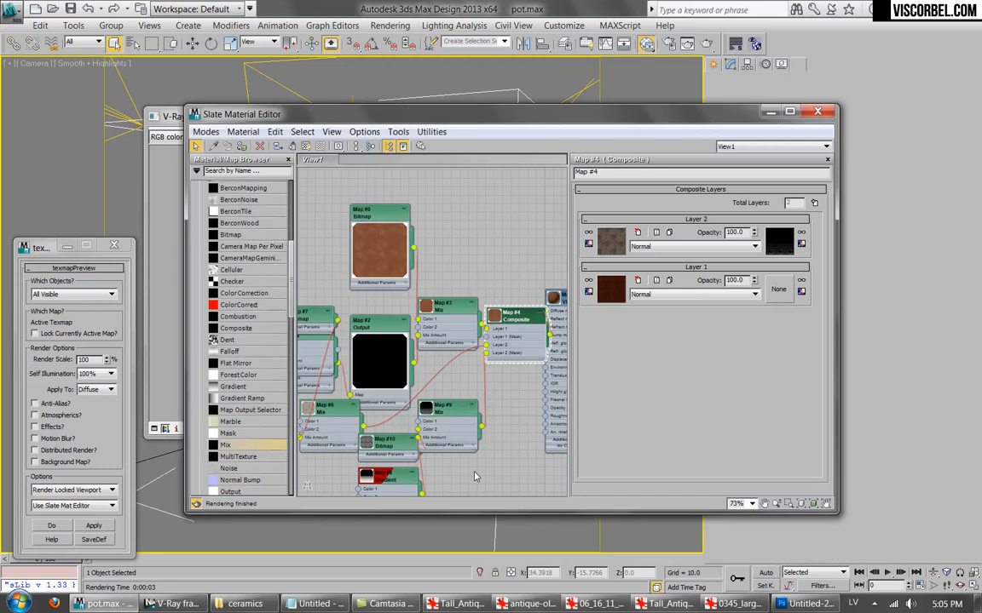
left_click_drag(388, 445, 388, 453)
left_click_drag(447, 414, 467, 402)
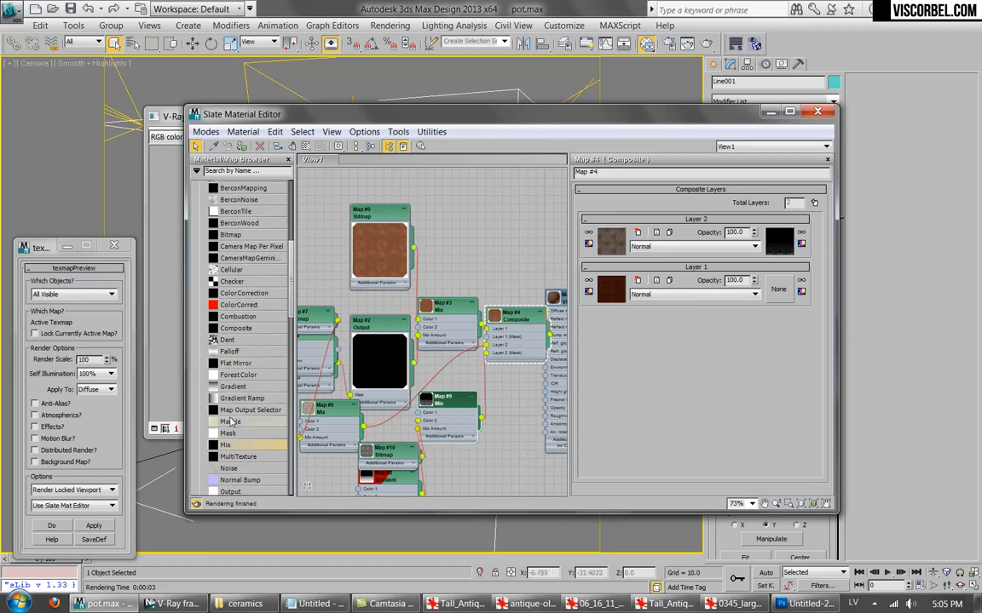
Insert an Output map between the Map #9 Mix and the Composite's Layer 2 mask, and lay out the Composite's child nodes.
left_click_drag(232, 492, 320, 485)
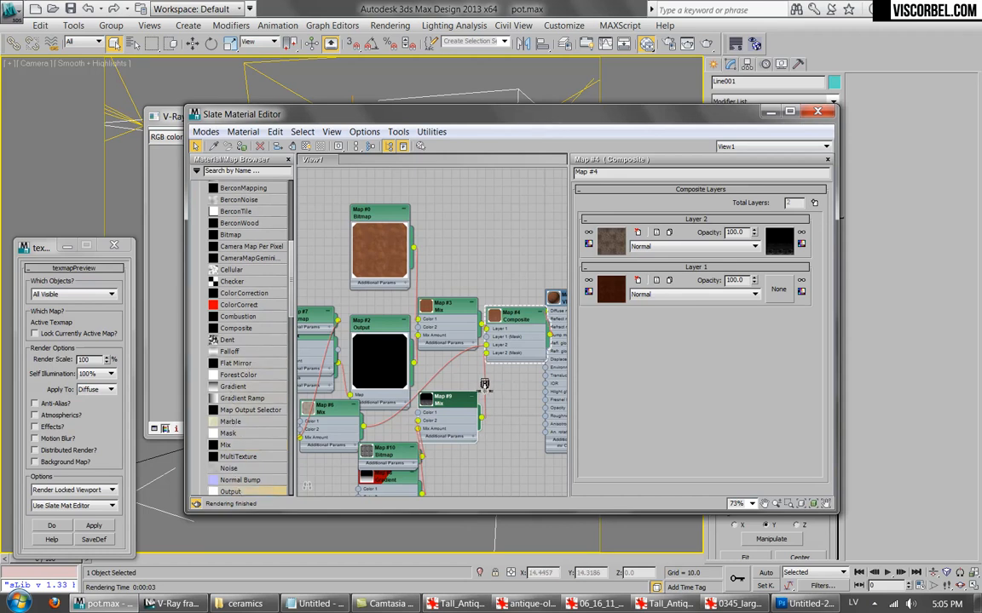
left_click_drag(484, 385, 478, 392)
right_click(515, 313)
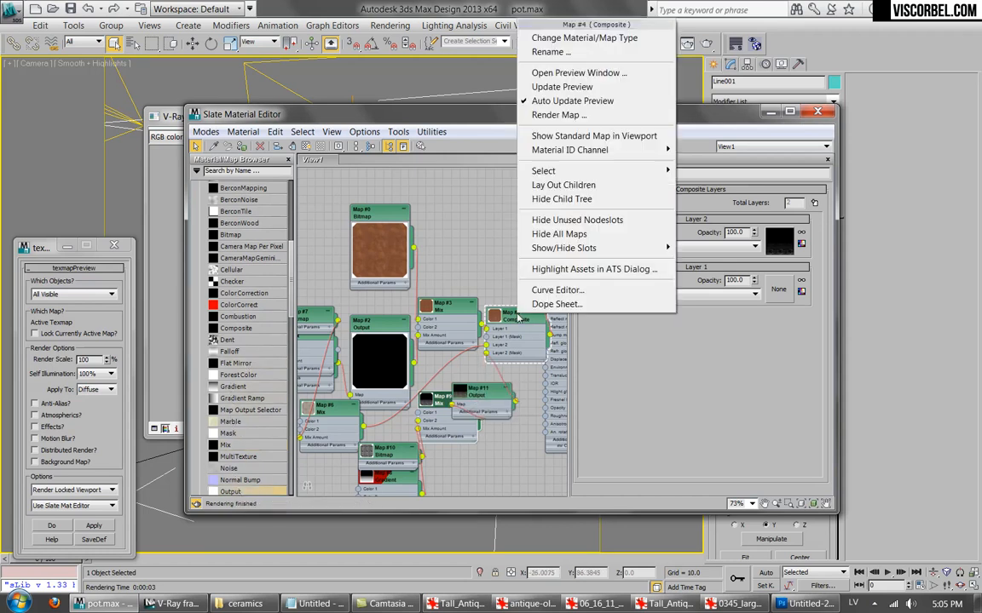
left_click(564, 185)
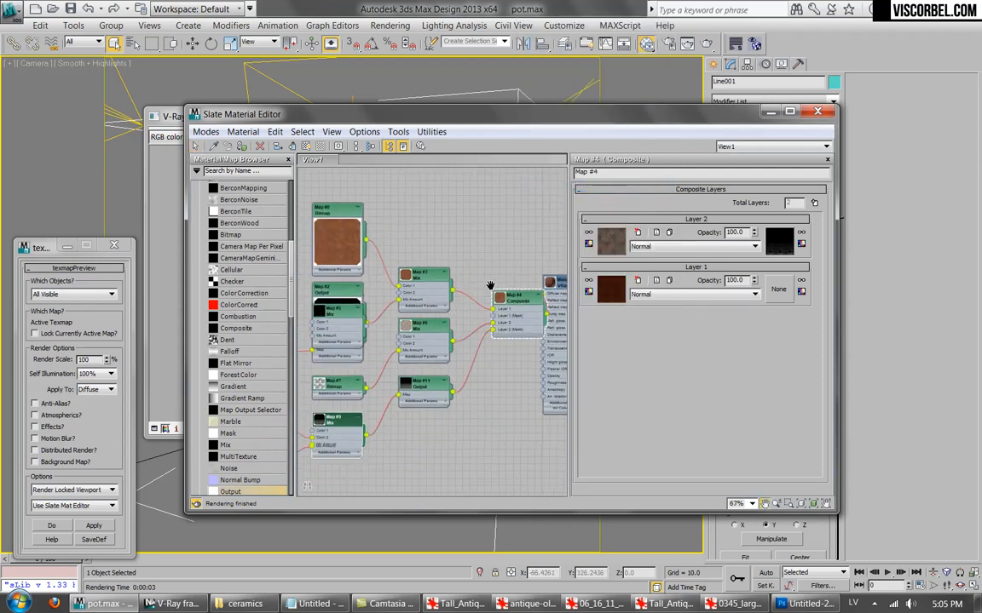
scroll(445, 366, "up", 6)
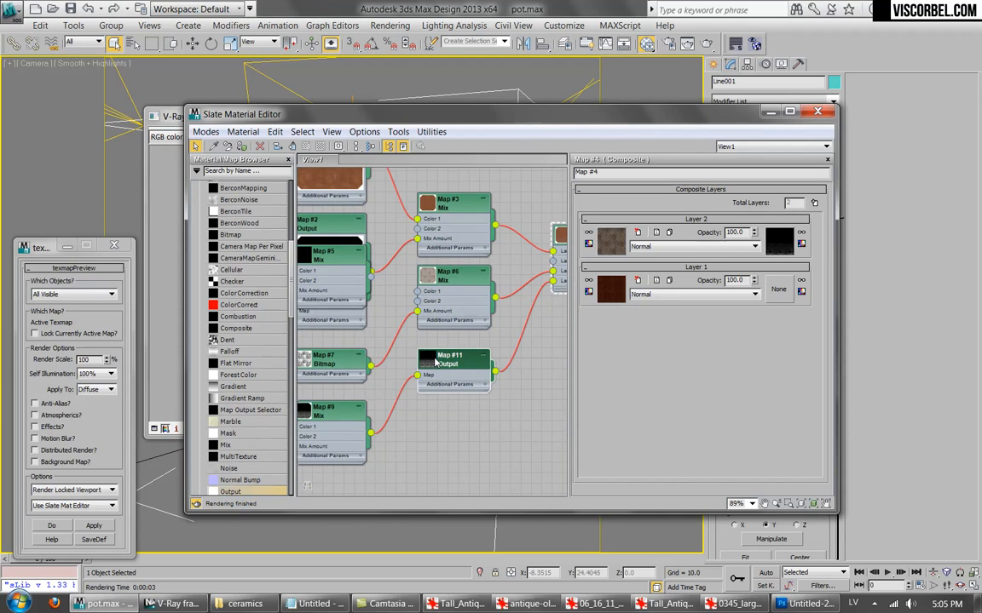
Open the Map #11 Output parameters with the node preview enlarged, and enable its color map.
double_click(437, 363)
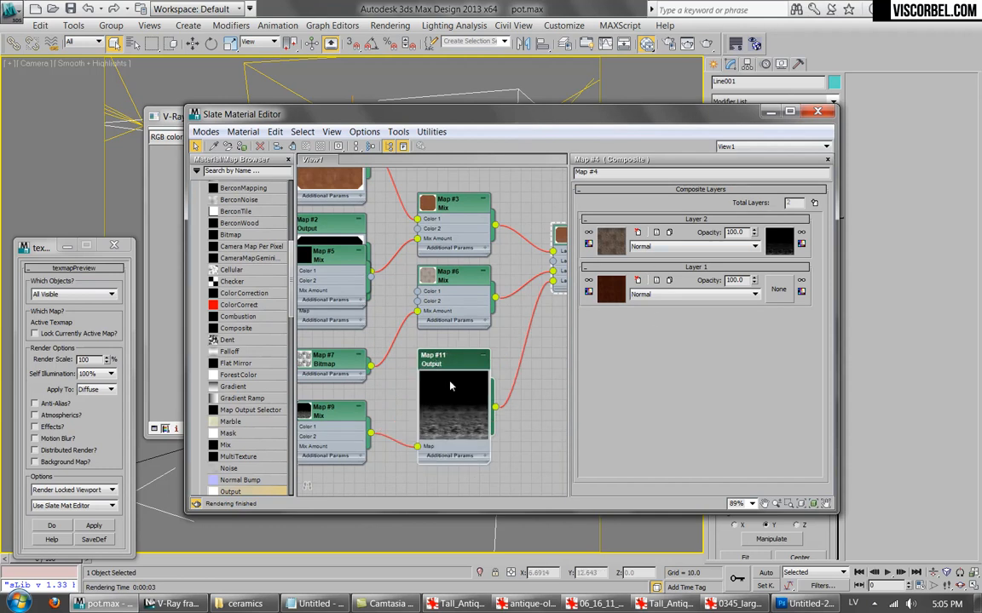
right_click(449, 355)
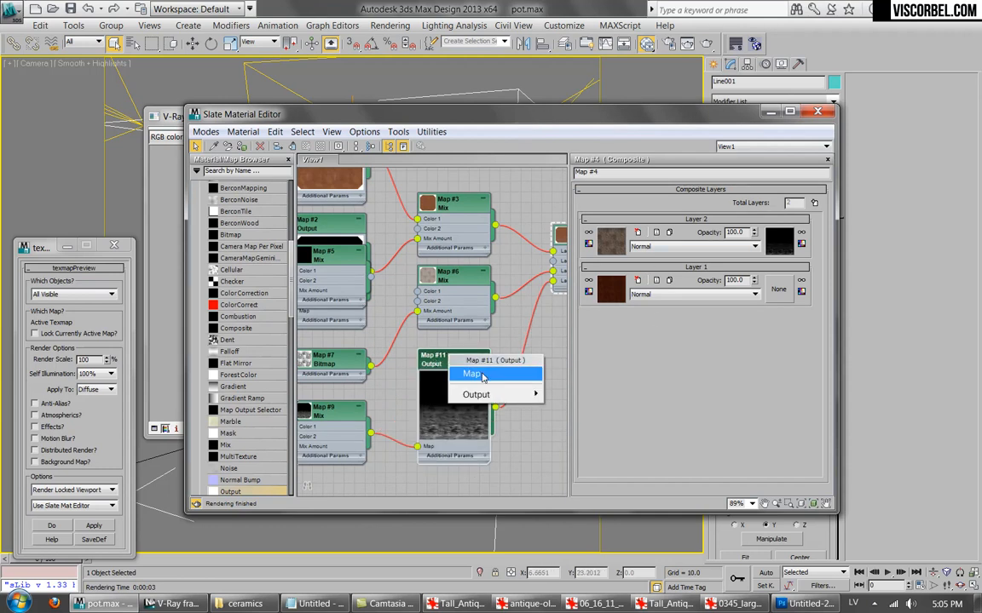
left_click(481, 376)
double_click(470, 388)
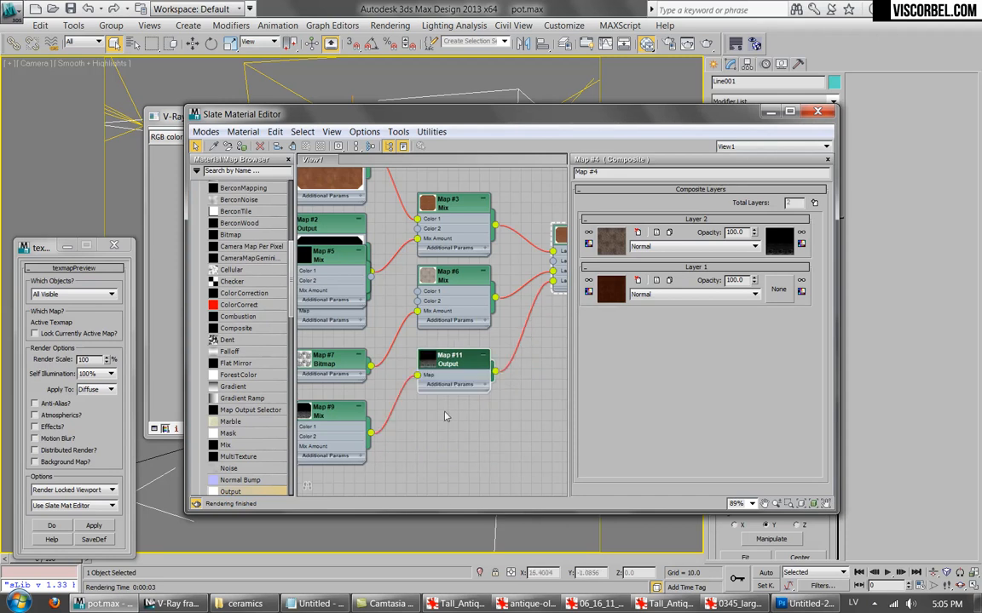
double_click(446, 389)
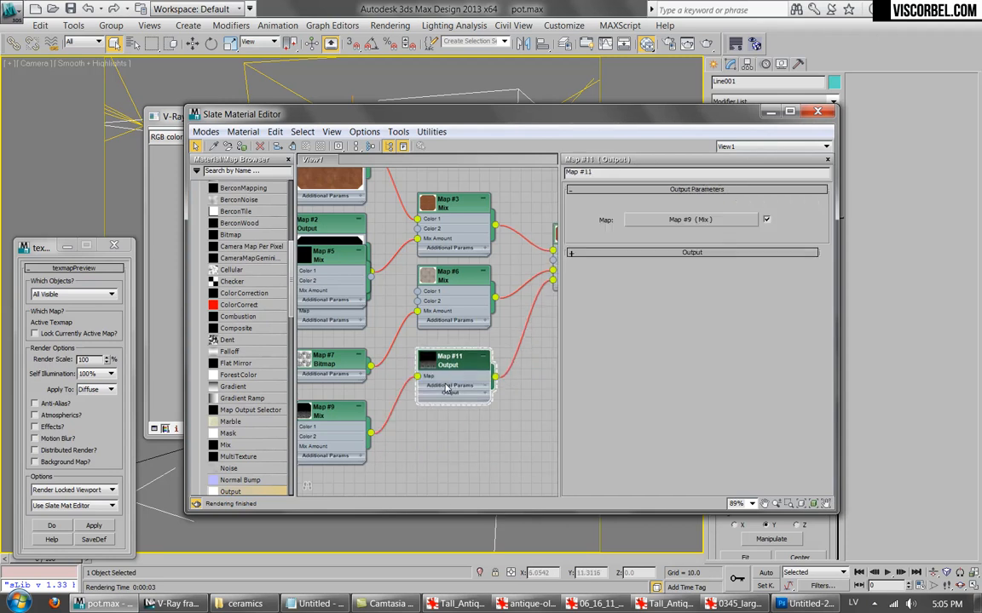
double_click(420, 366)
left_click(684, 253)
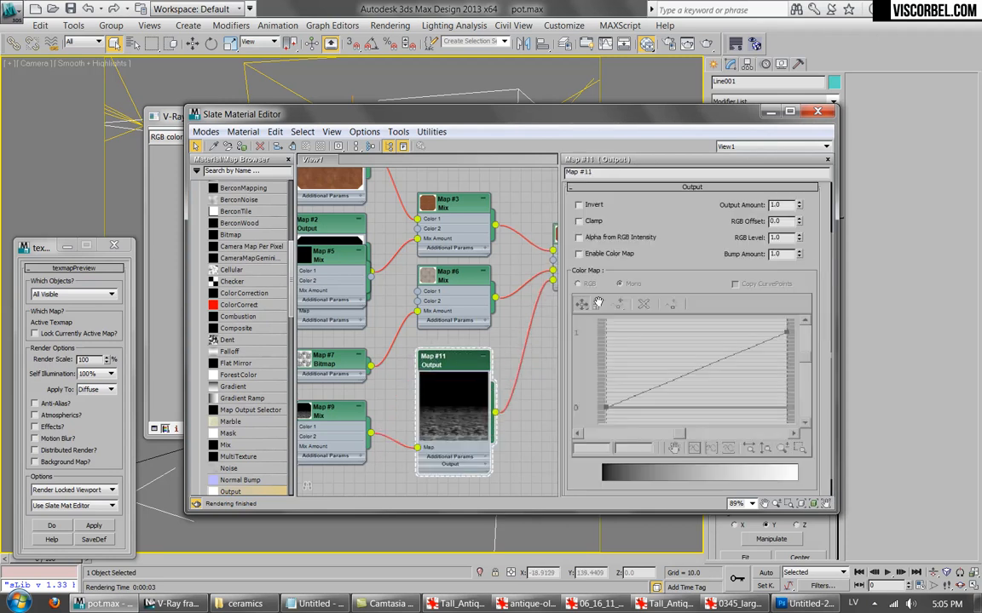
left_click(586, 255)
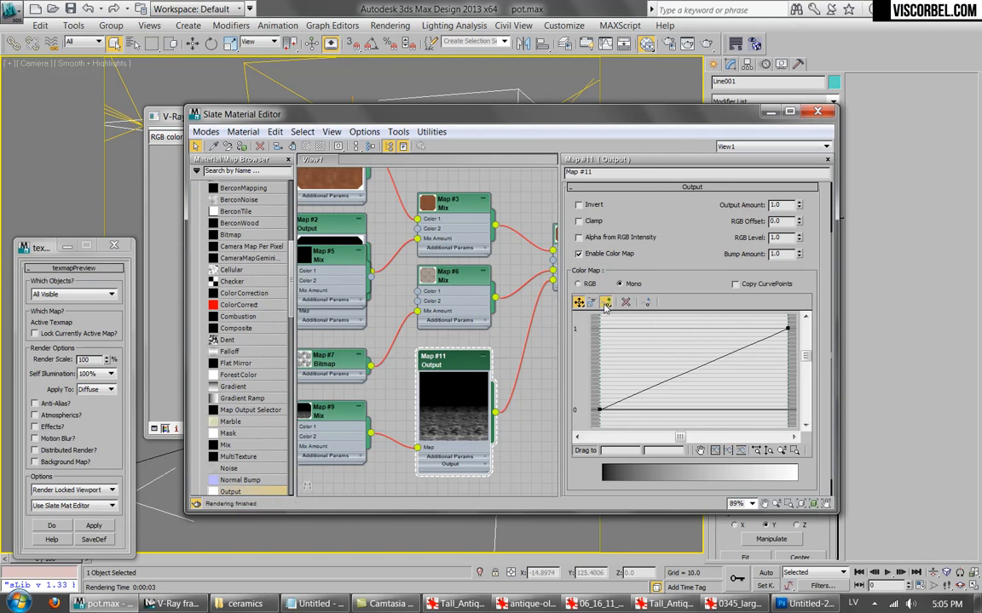
Add two color curve points, place them at about 0.341, 1.008 and 0.053, 0.006, and render the camera view.
left_click(685, 374)
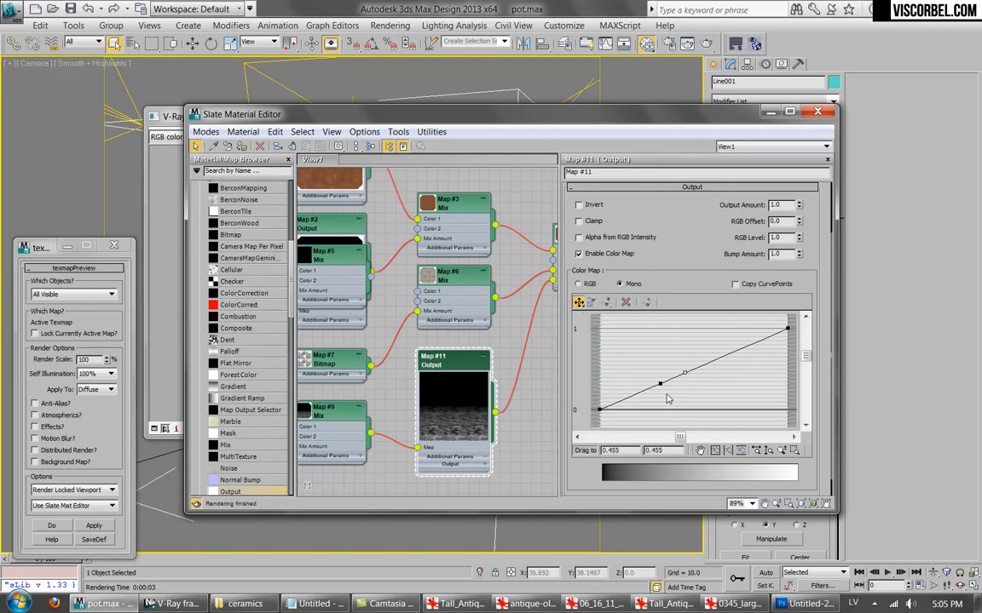
left_click_drag(661, 384, 653, 417)
left_click_drag(685, 373, 664, 335)
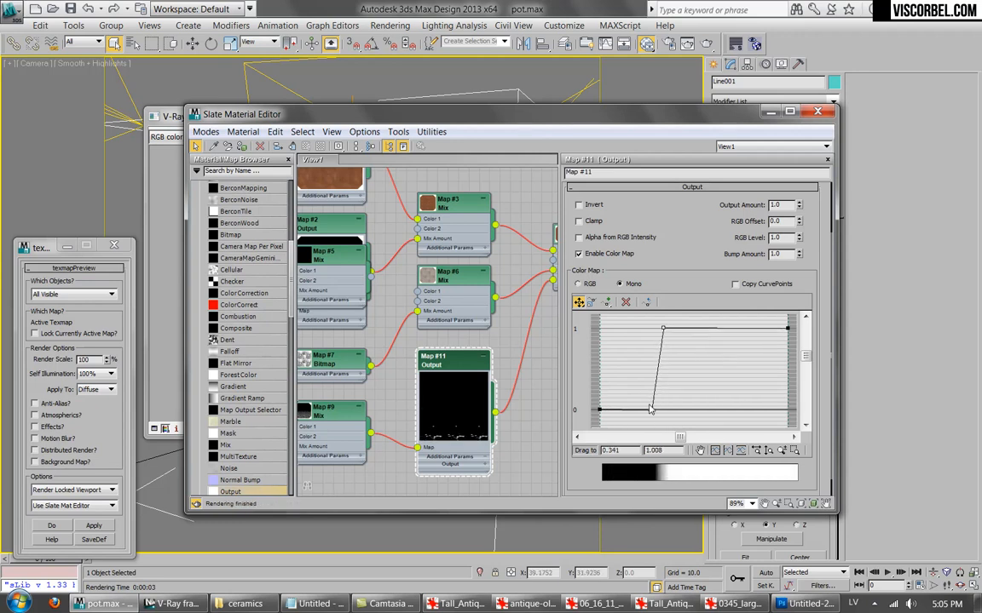
left_click_drag(651, 415, 610, 412)
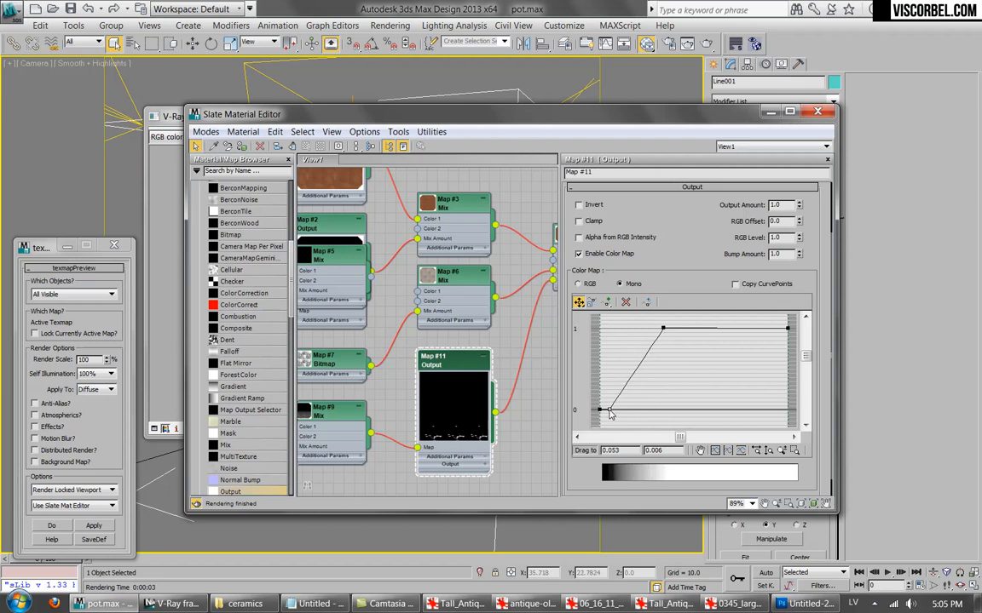
left_click(708, 43)
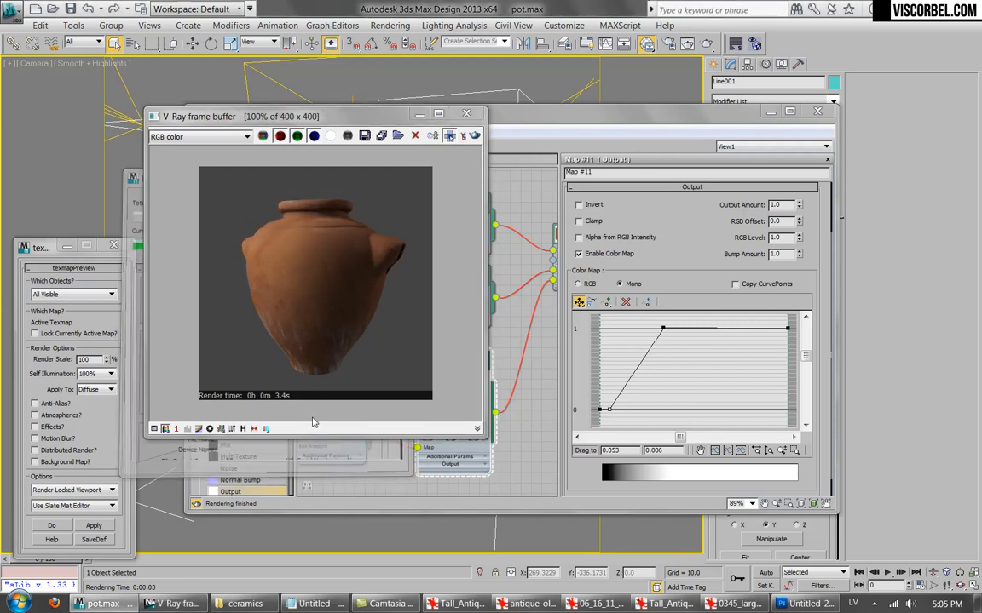
left_click(510, 470)
Set the U and V tiling of the dirt (14).png bitmap, Map #10, to 2.0.
middle_click_drag(361, 385, 579, 331)
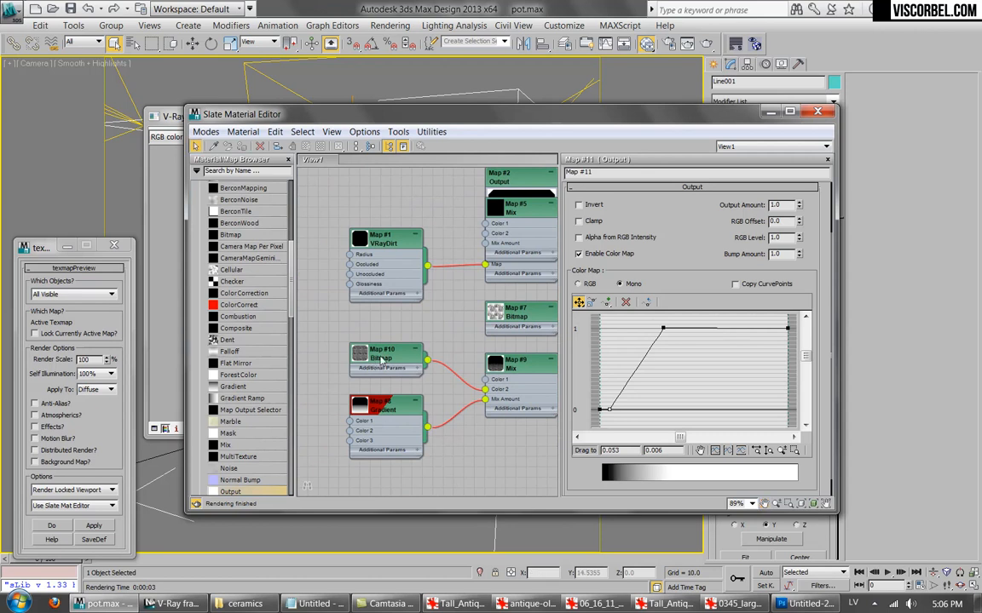
double_click(376, 363)
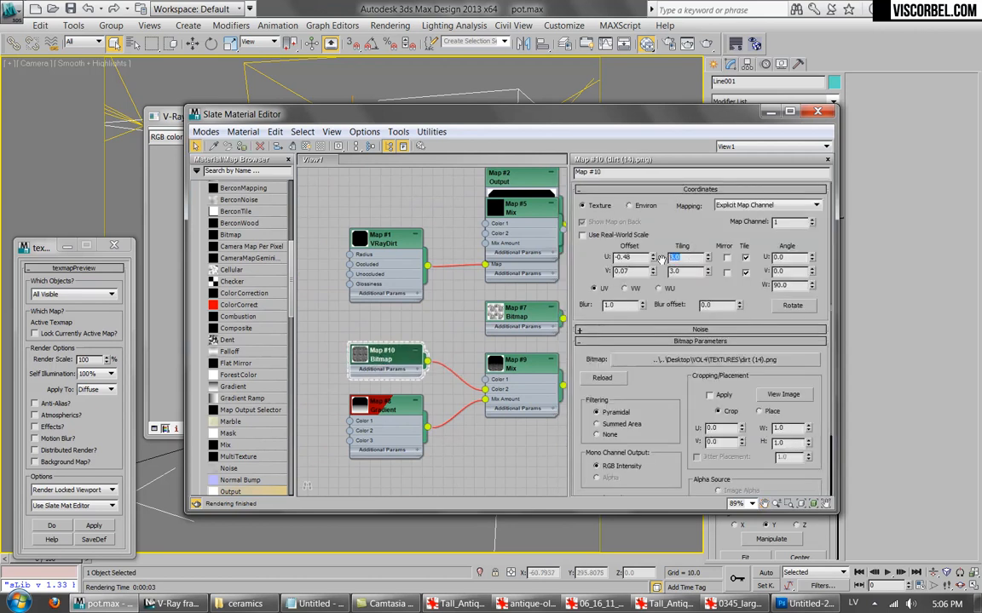
double_click(682, 272)
type("2")
key("Return")
Clear the windows off the pot, show the dirt (14).png bitmap on it in the viewport, and render the camera view.
left_click_drag(579, 117, 587, 256)
left_click(467, 116)
mouse_move(477, 254)
left_mouse_down()
mouse_move(530, 269)
mouse_move(680, 164)
mouse_move(720, 104)
left_mouse_up()
right_click(655, 358)
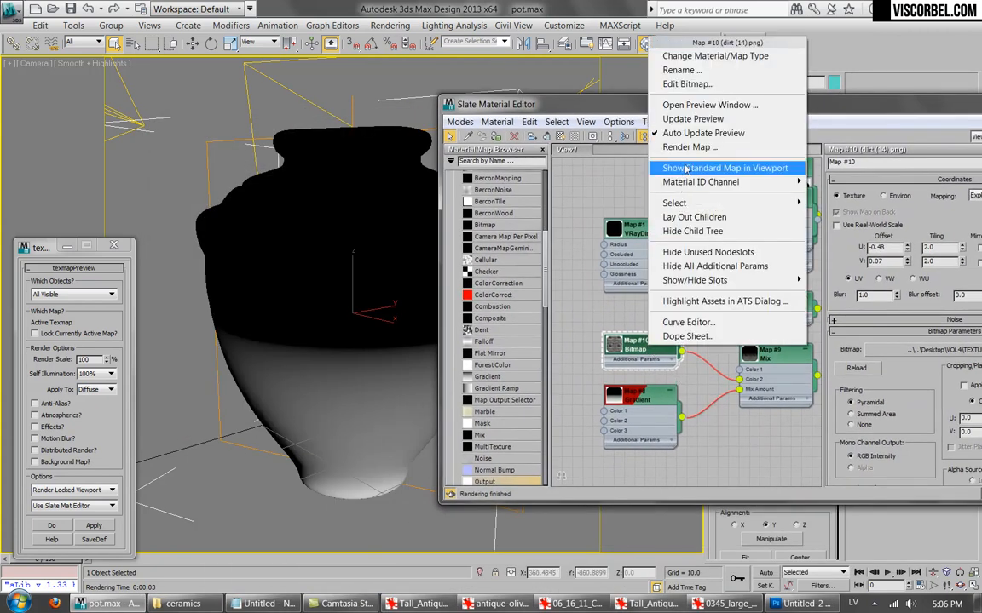
left_click(617, 180)
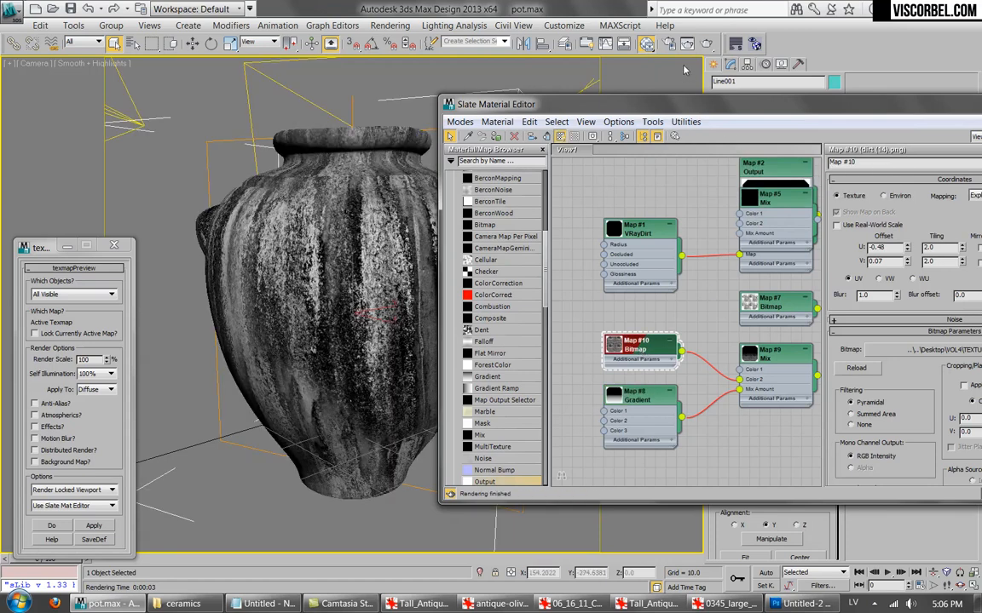
left_click(624, 43)
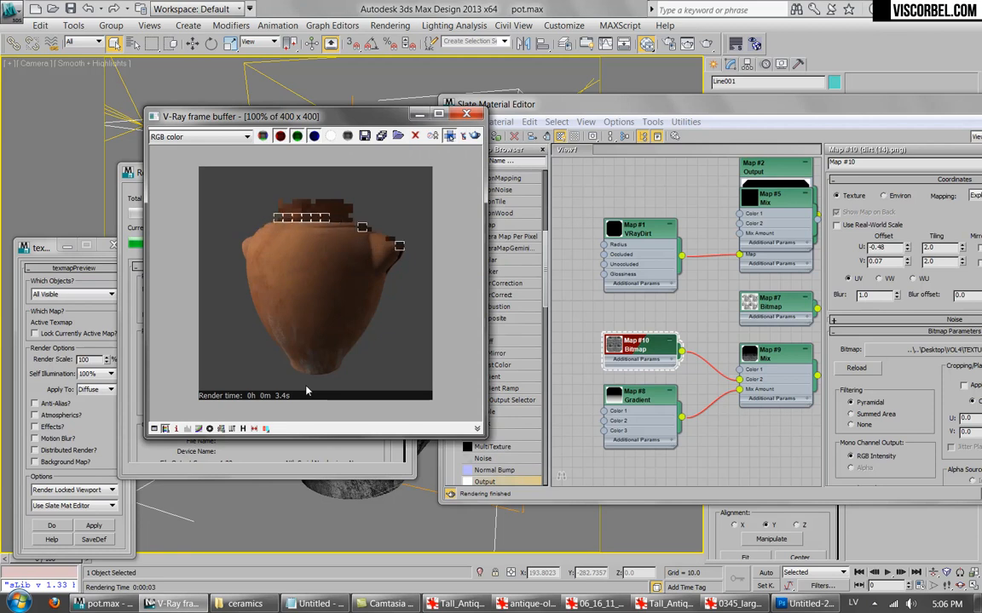
Add a third layer to the Map #4 Composite feeding the material's diffuse map.
left_click_drag(743, 113, 411, 122)
scroll(433, 338, "down", 4)
middle_click_drag(432, 338, 268, 348)
middle_click_drag(339, 291, 300, 324)
middle_click_drag(407, 320, 376, 326)
left_click_drag(405, 295, 450, 303)
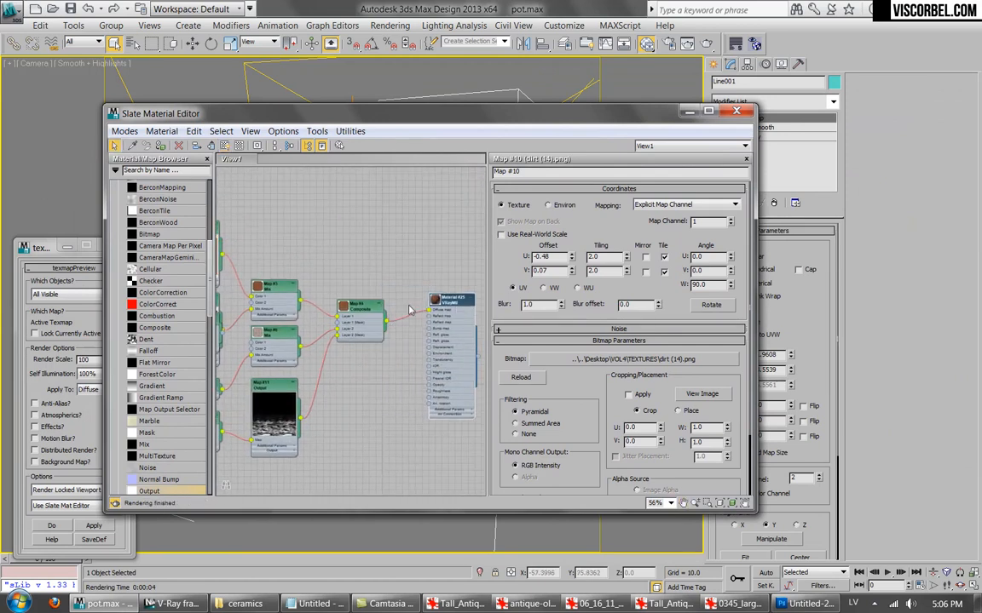
double_click(360, 308)
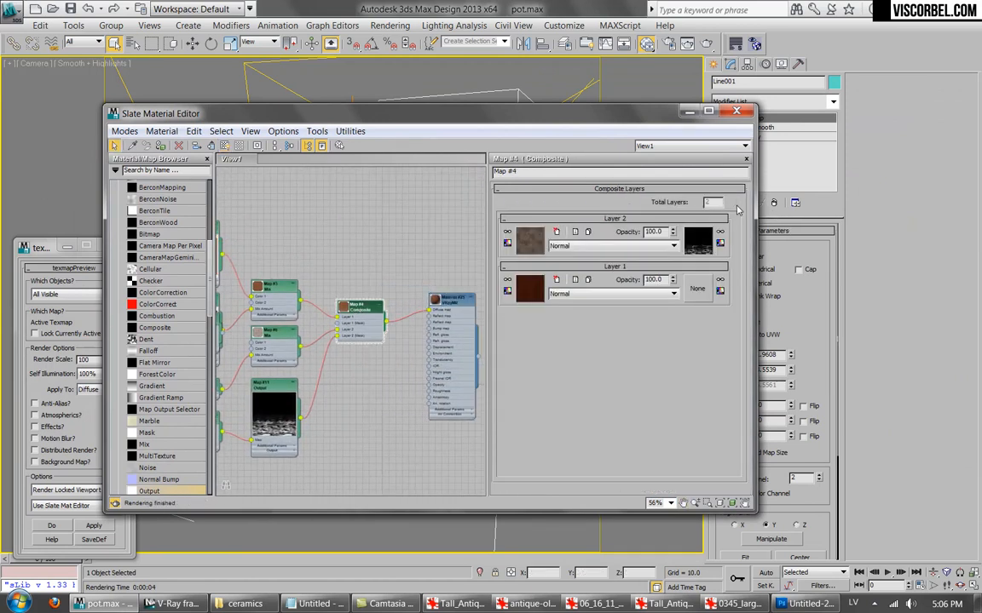
left_click(733, 202)
Try to reorder the Composite layers with the masked dirt layer above the empty one, and undo the change.
left_click_drag(579, 270, 584, 222)
key("l")
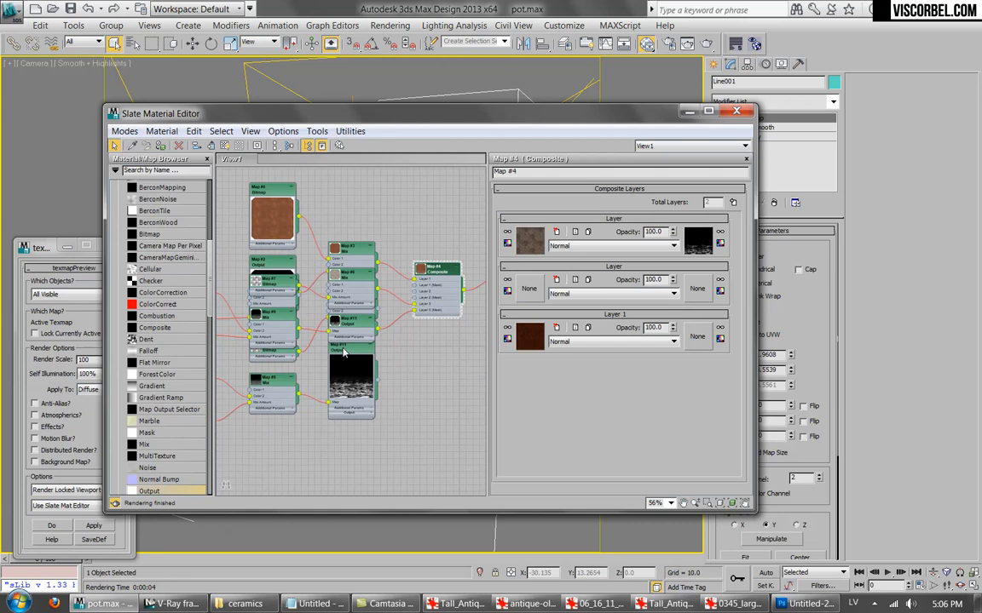
scroll(364, 371, "down", 2)
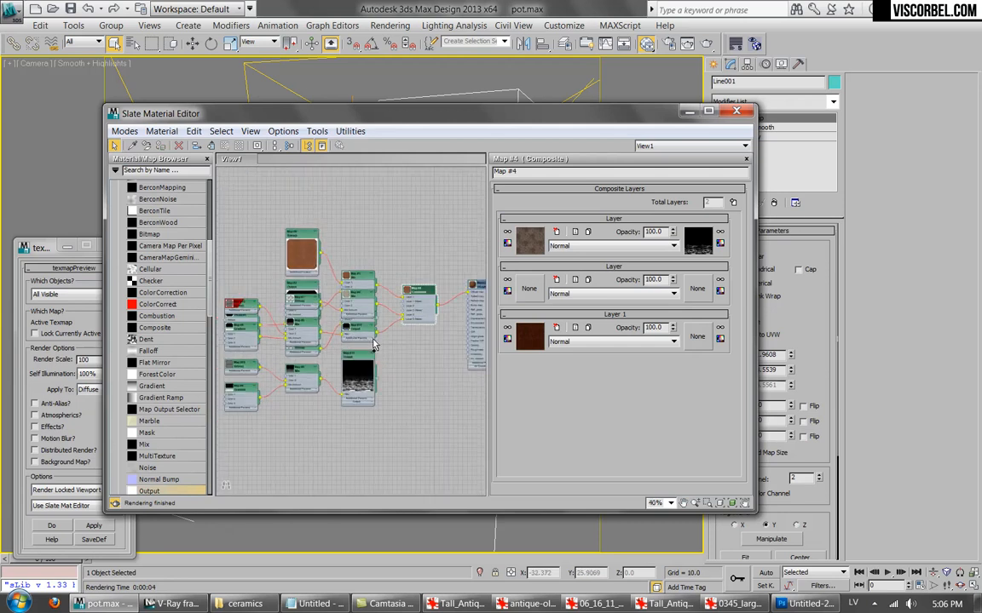
key("ctrl+z")
middle_click_drag(426, 347, 397, 364)
scroll(397, 364, "up", 1)
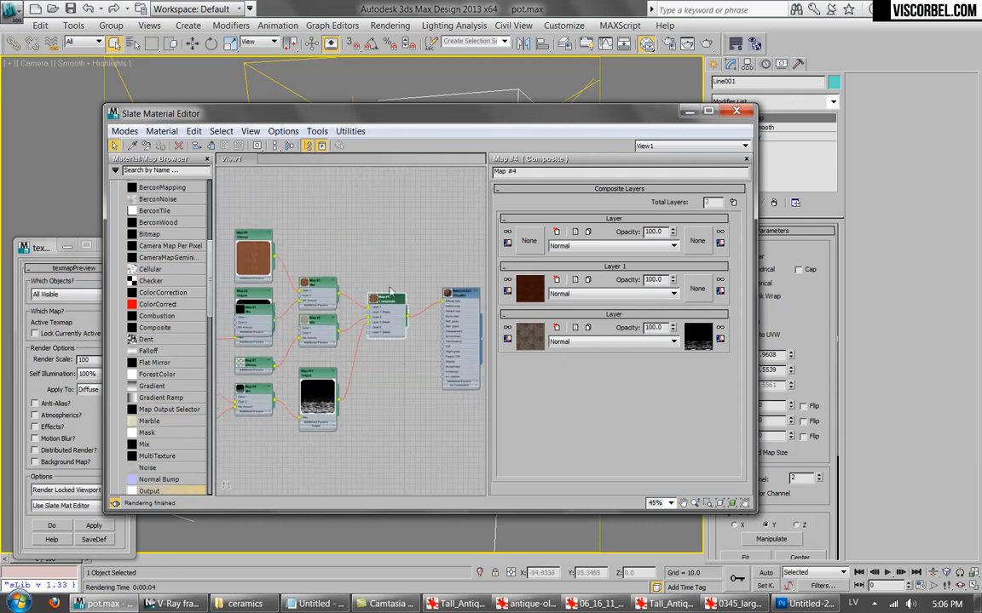
Move the masked dirt layer above the clay layer in the Map #4 Composite and rearrange its child nodes.
left_click(388, 303)
scroll(393, 421, "up", 4)
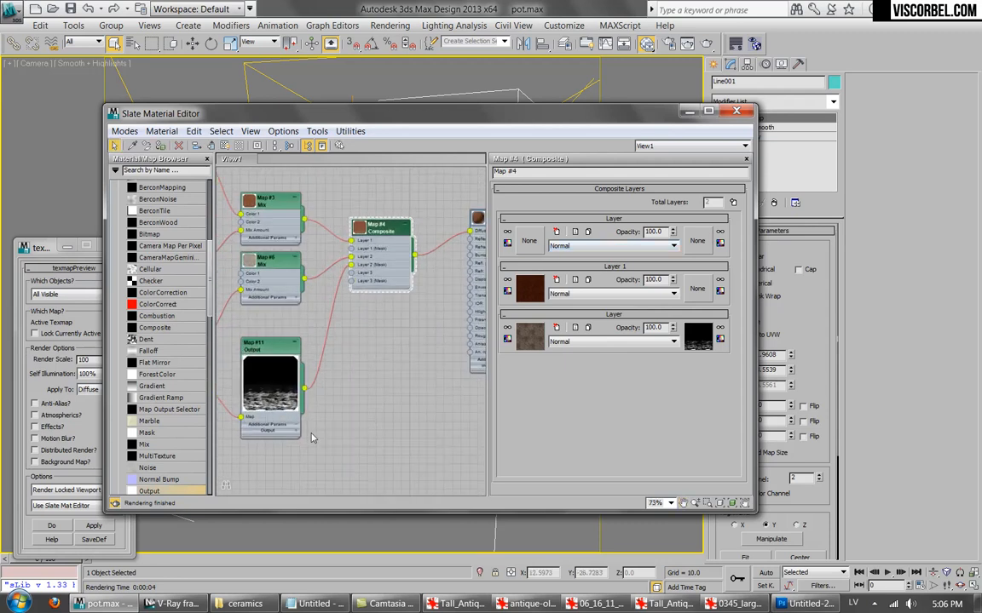
middle_click_drag(349, 464, 434, 481)
left_click_drag(611, 315, 620, 279)
right_click(443, 247)
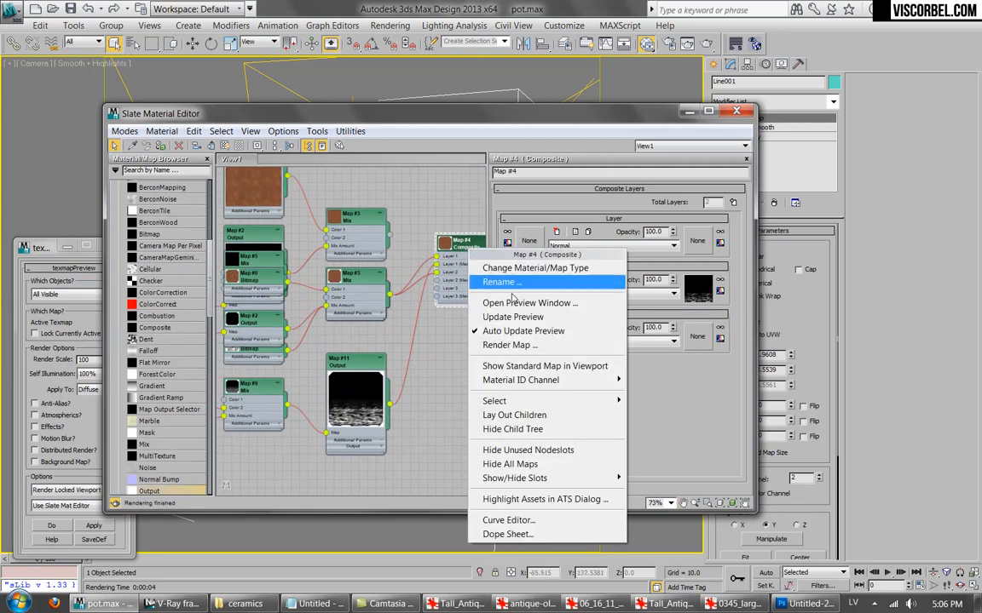
left_click(485, 375)
scroll(360, 305, "down", 2)
middle_click_drag(368, 307, 381, 331)
scroll(403, 313, "down", 1)
scroll(382, 331, "up", 2)
left_click_drag(266, 292, 203, 245)
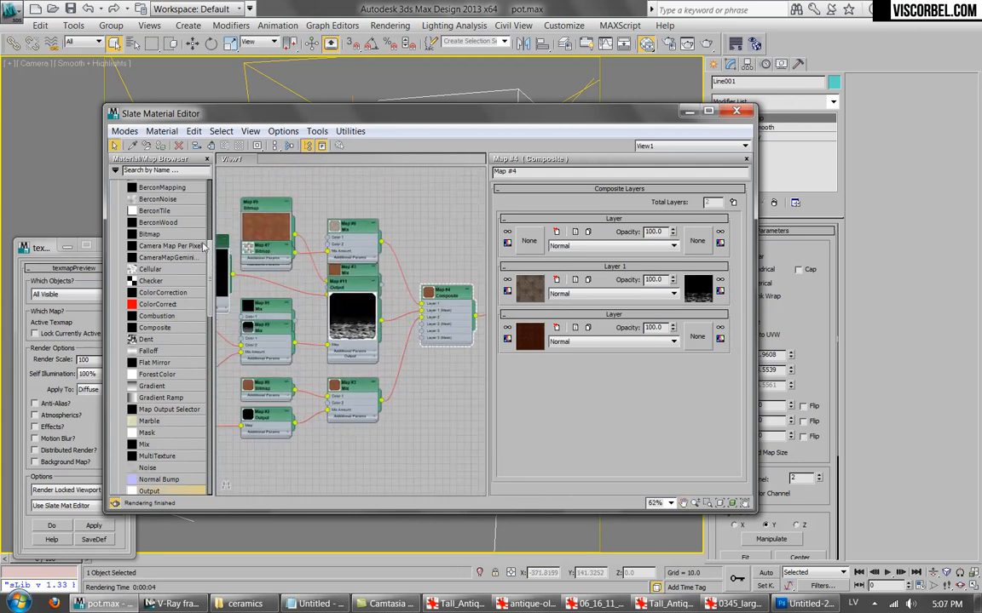
Try to move the Composite's middle layer to the top, undo it, and check the Mix maps in the two filled layers.
left_click_drag(590, 266, 604, 222)
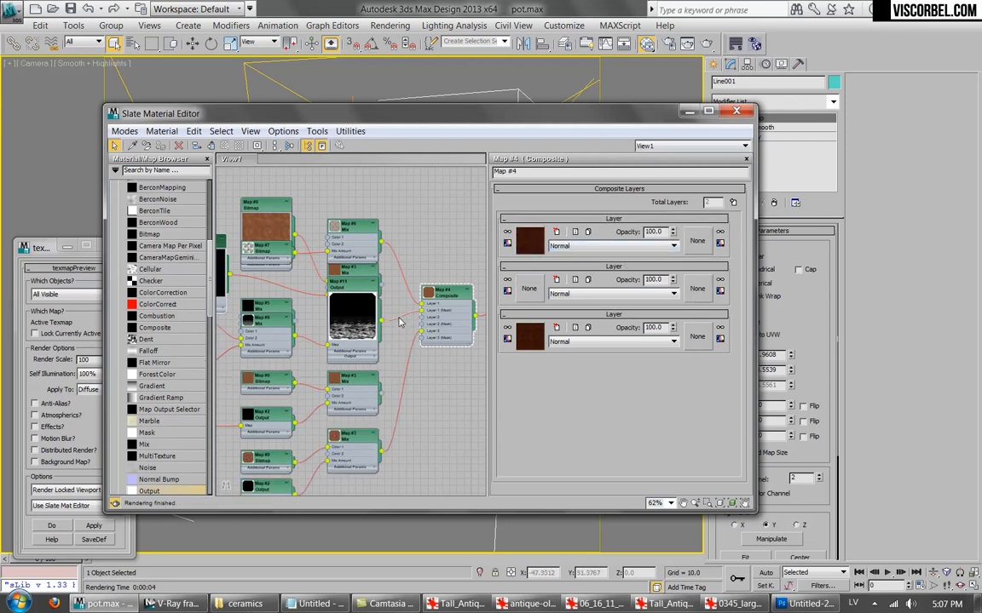
key("ctrl+z")
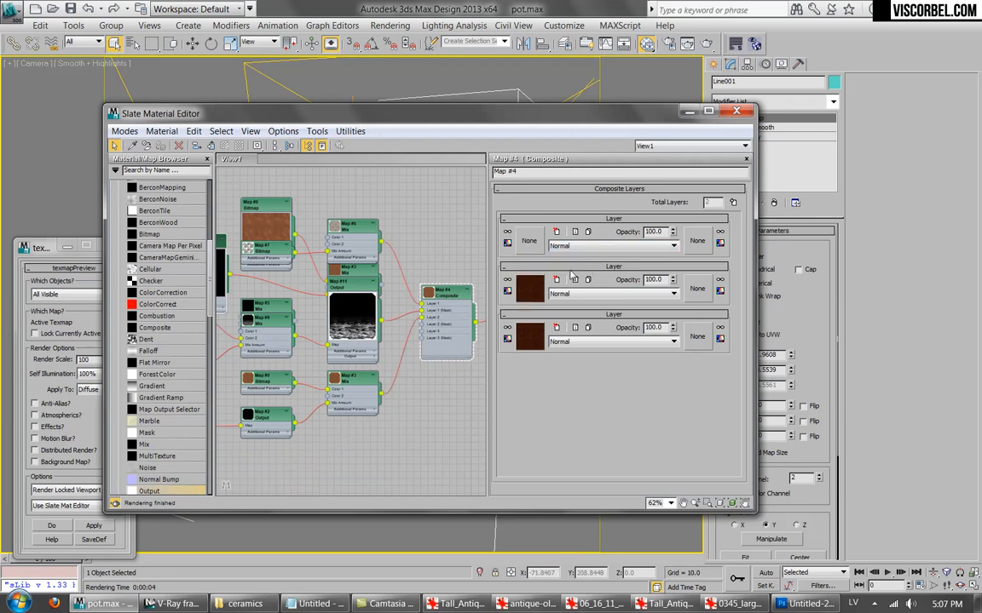
left_click(529, 290)
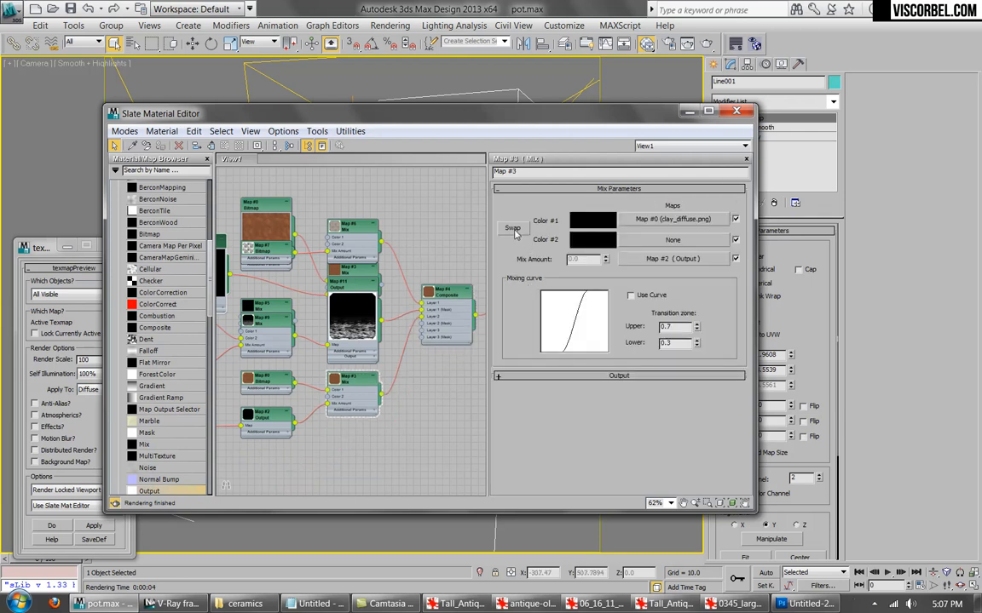
double_click(447, 290)
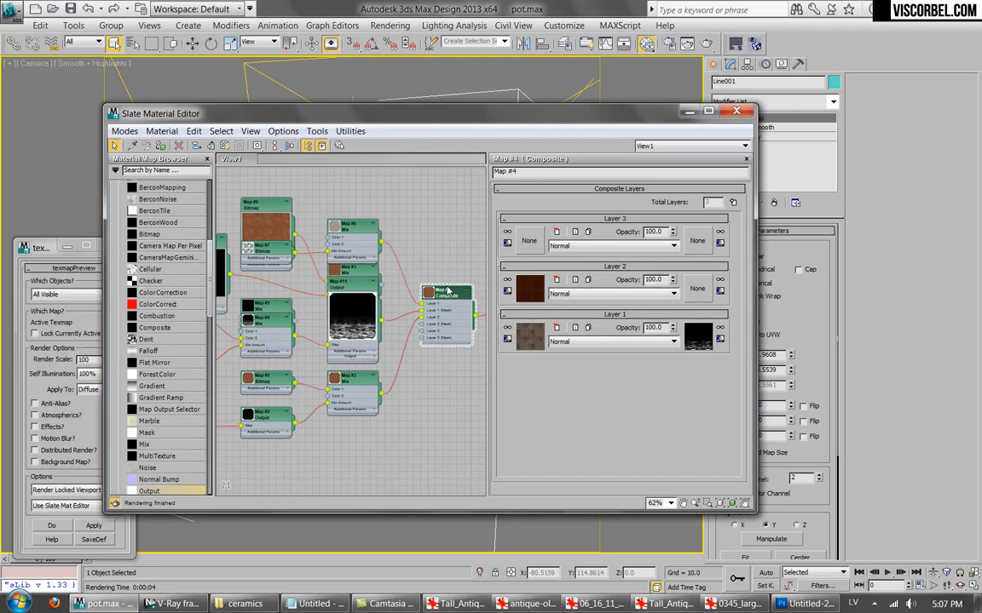
left_click(531, 338)
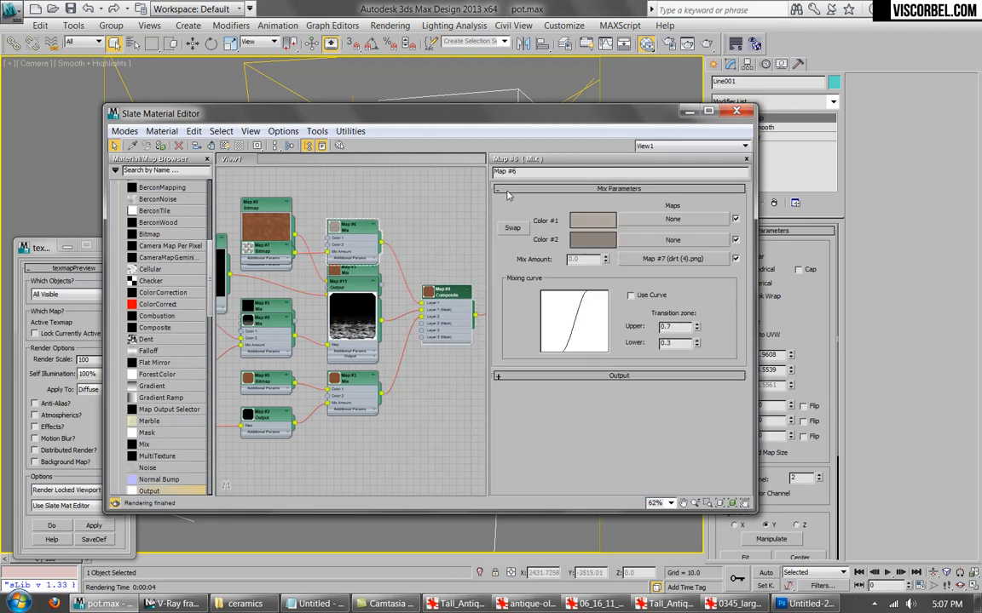
double_click(444, 296)
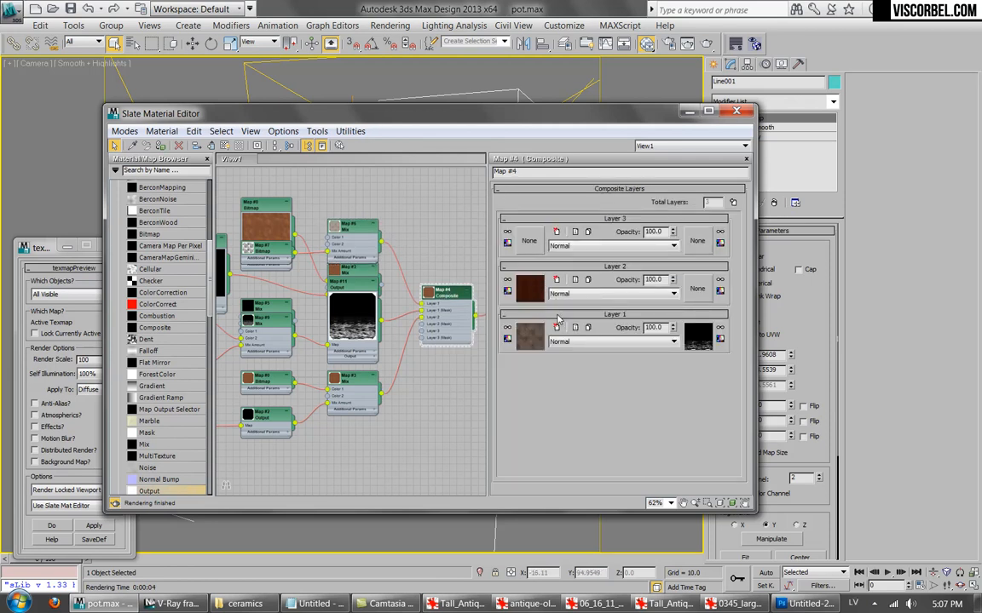
Move the masked dirt layer to the top of the Map #4 Composite and lay out its child nodes in an empty area.
left_click_drag(569, 300, 584, 231)
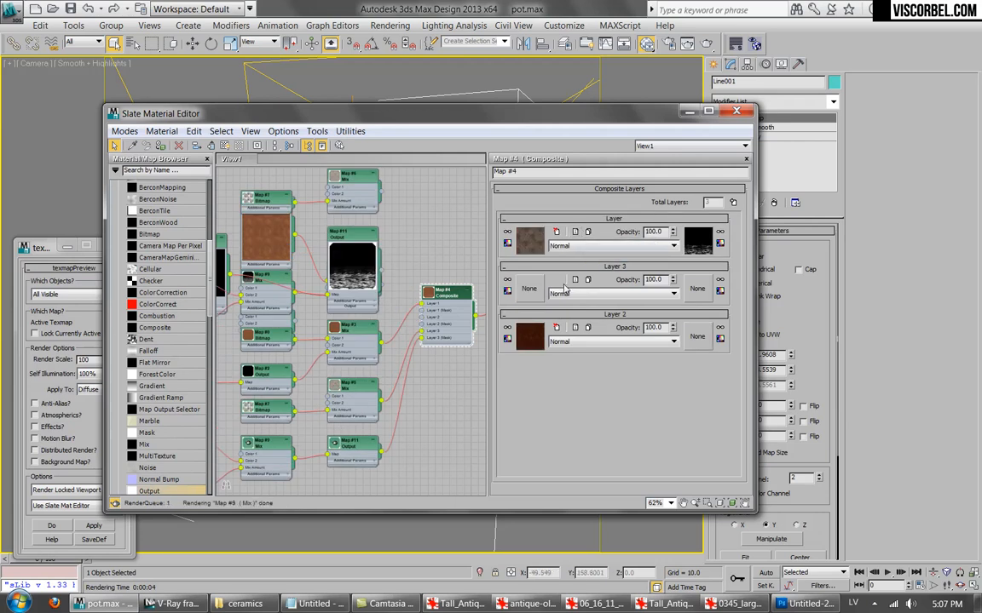
right_click(454, 300)
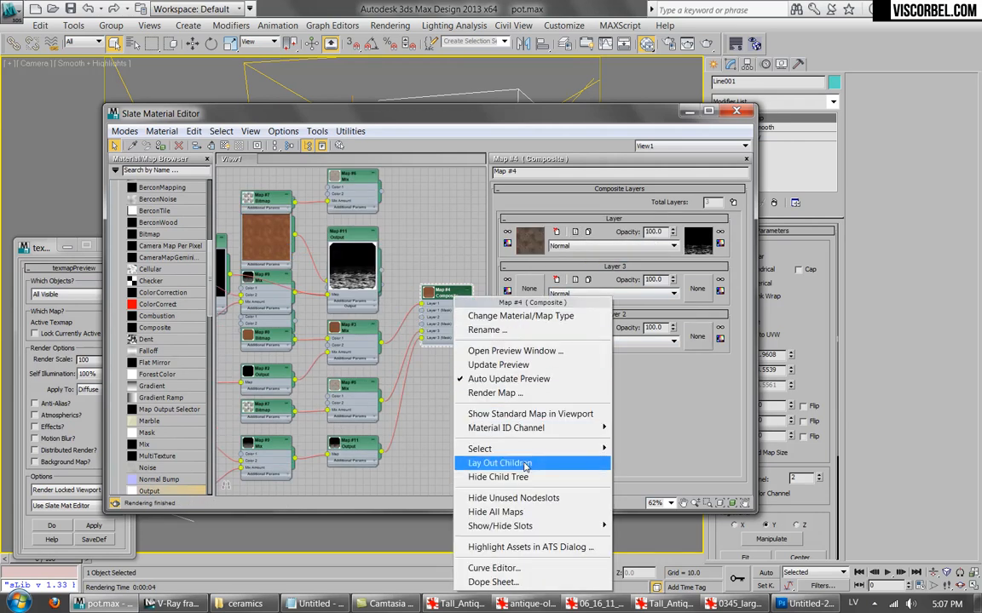
left_click(482, 425)
right_click(443, 296)
left_click(351, 179)
scroll(372, 194, "down", 2)
right_click(363, 190)
left_click(420, 188)
left_click_drag(442, 285, 449, 424)
right_click(449, 424)
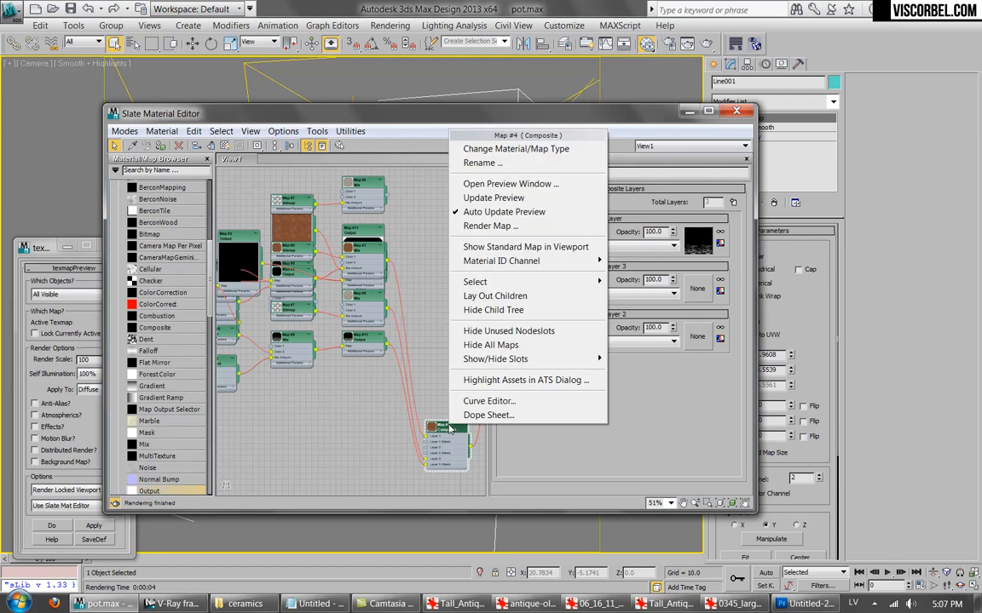
left_click(501, 296)
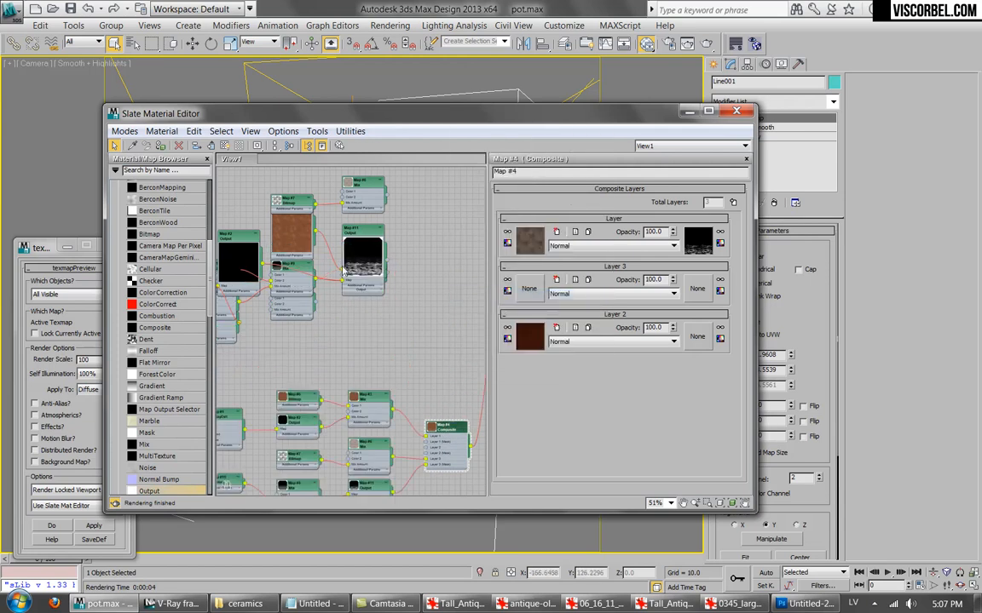
Delete the leftover duplicate map nodes from the node view and select the Map #4 Composite.
scroll(364, 204, "down", 1)
middle_click_drag(374, 244, 374, 270)
middle_click_drag(365, 422, 363, 333)
scroll(363, 325, "down", 2)
left_click_drag(383, 170, 229, 294)
key("Delete")
middle_click_drag(443, 426, 387, 369)
scroll(388, 370, "up", 1)
scroll(368, 292, "up", 6)
left_click(366, 299)
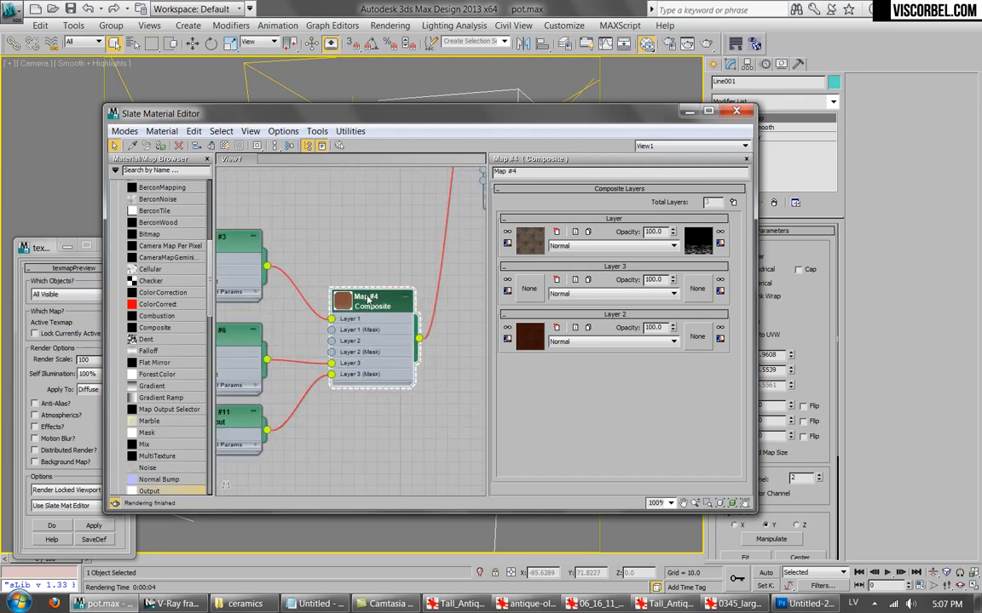
Paste the top layer's mask as a copy into the empty middle layer's mask and assign a VRayColor map to that layer.
right_click(700, 245)
right_click(698, 289)
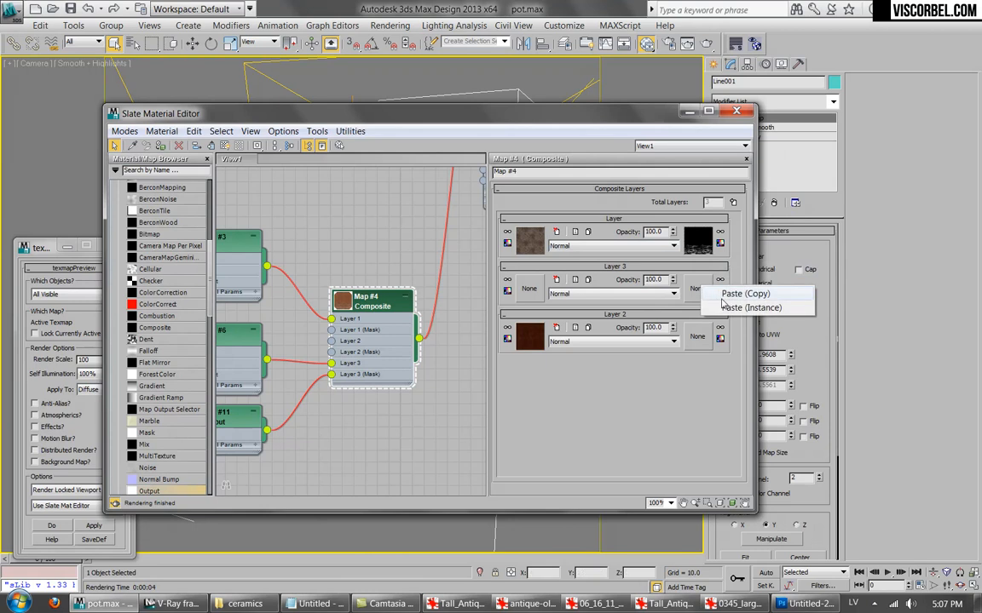
left_click(726, 295)
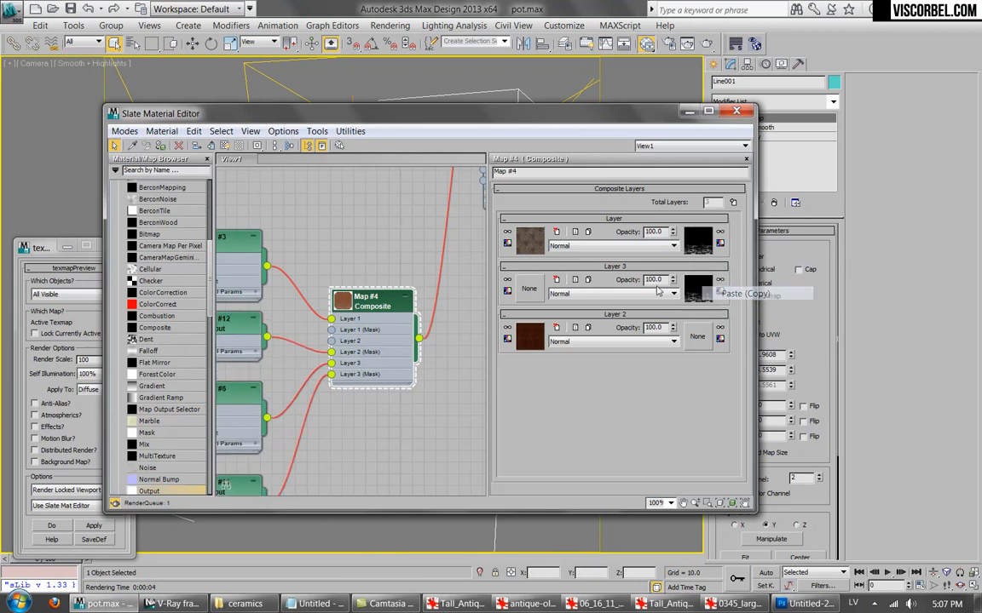
left_click(542, 289)
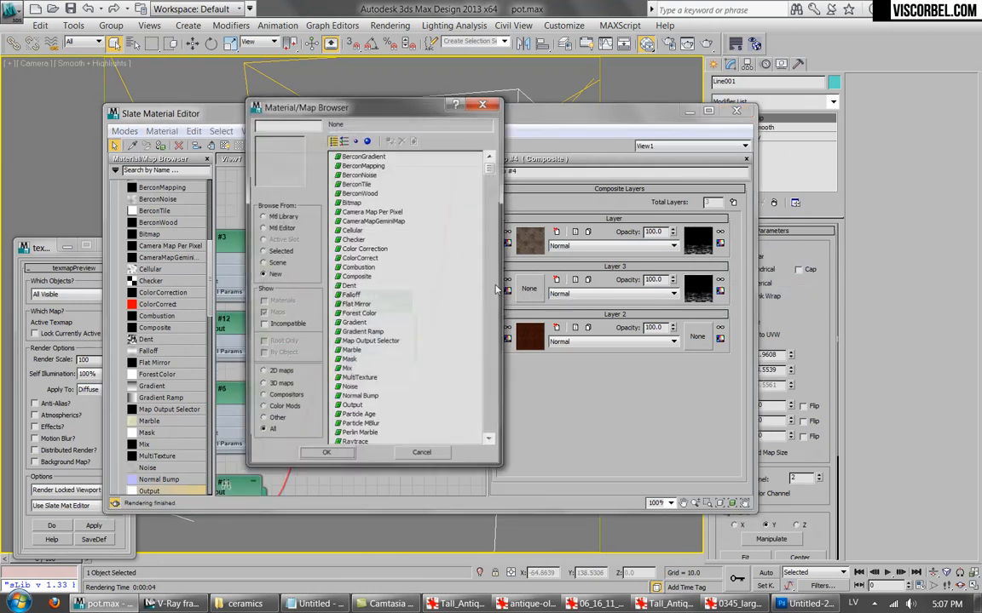
scroll(489, 359, "down", 10)
scroll(489, 359, "down", 4)
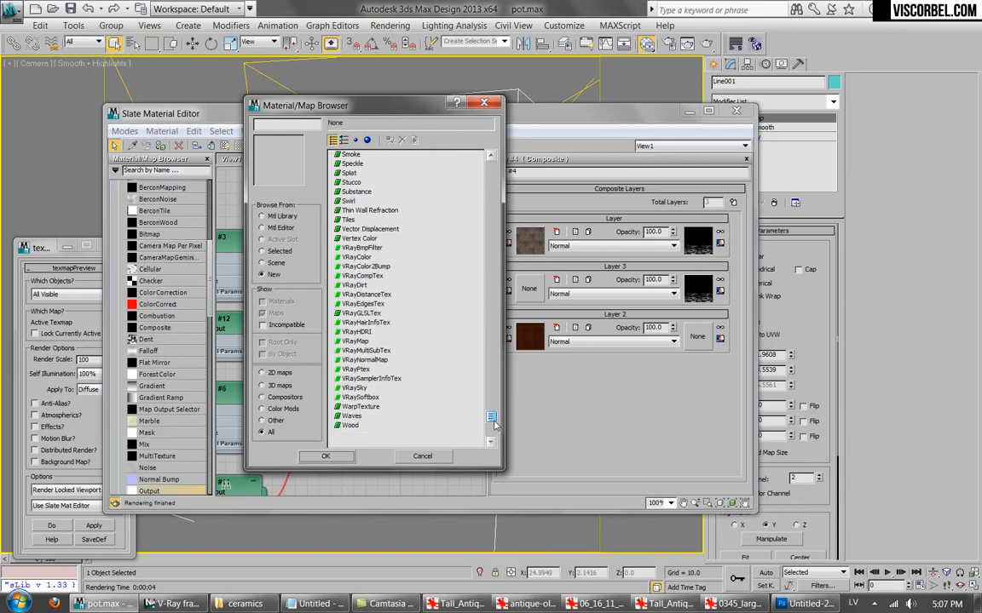
double_click(356, 256)
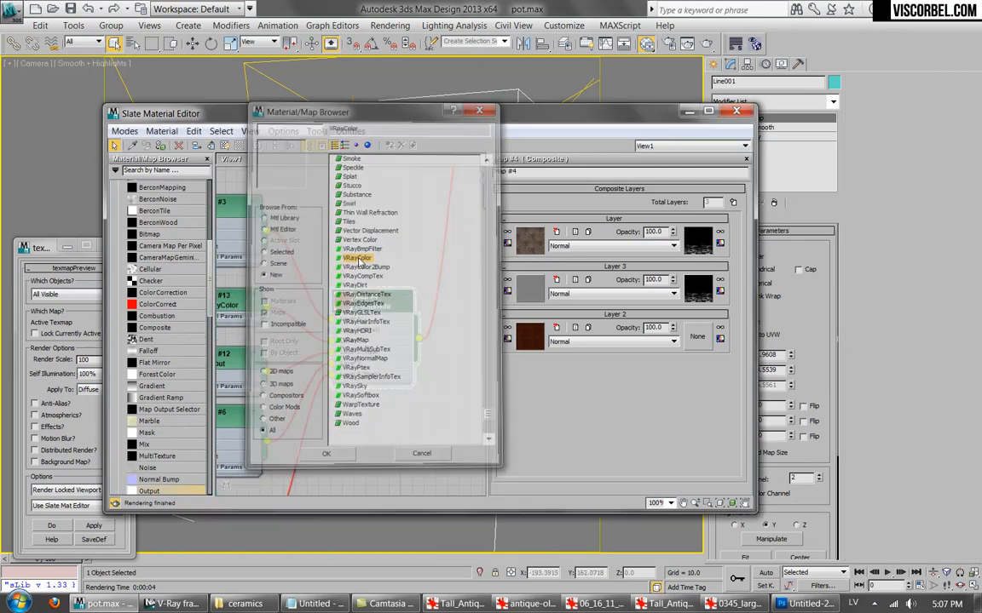
Set the VRayColor map to a very dark brown, RGB 5, 2, 2, after checking the antique pot reference photos.
left_click(704, 281)
left_click_drag(437, 154, 421, 153)
left_click(496, 604)
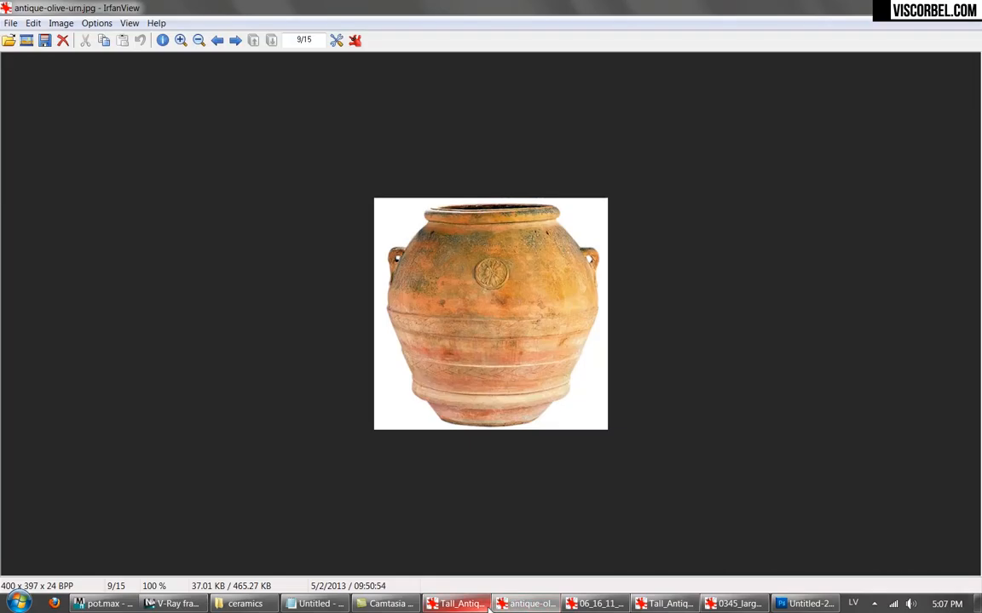
left_click(474, 604)
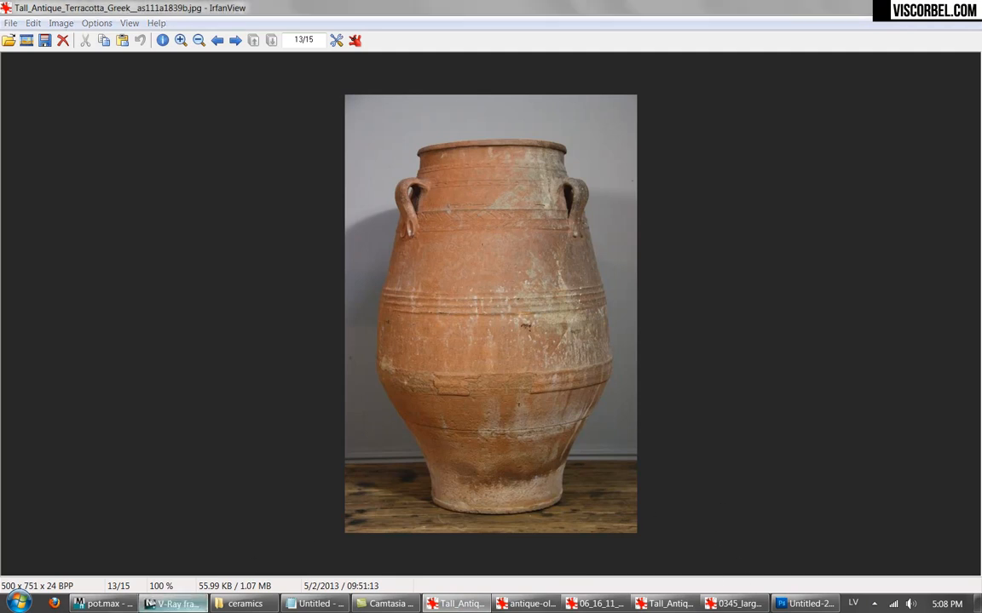
left_click(175, 604)
left_click(467, 115)
left_click_drag(425, 139, 474, 137)
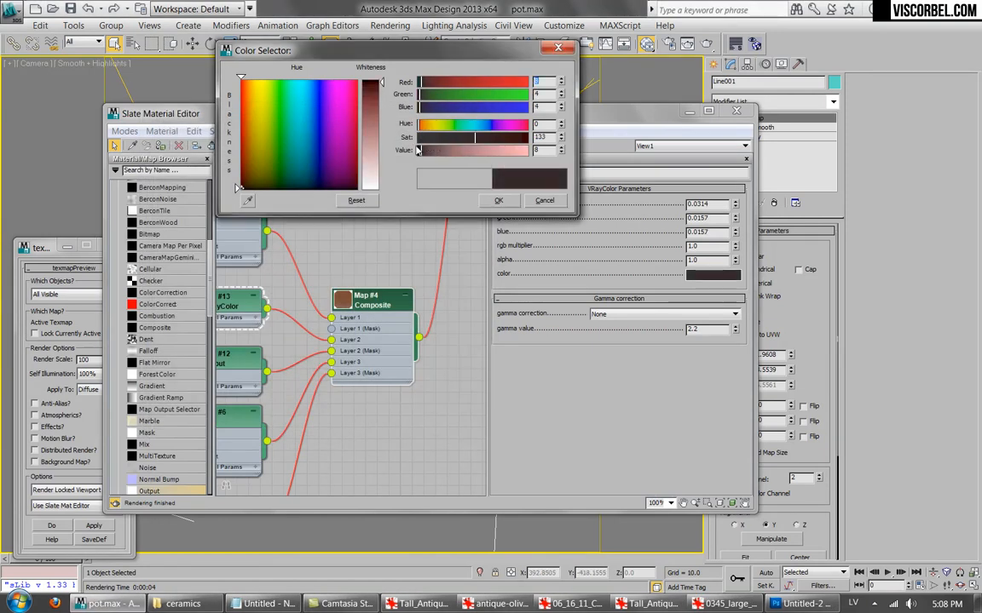
left_click_drag(562, 154, 525, 183)
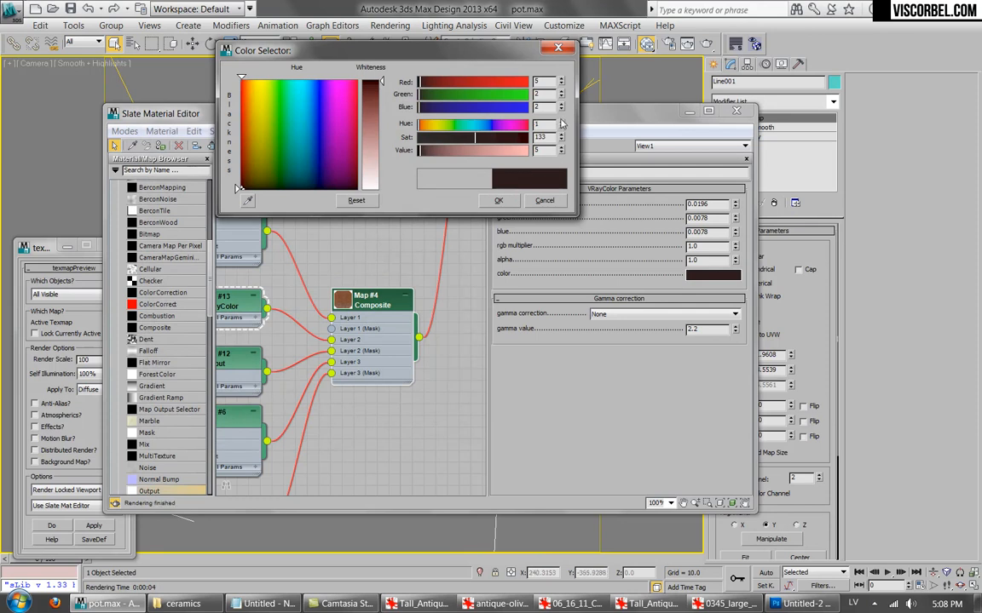
left_click(499, 200)
Open the Map #8 Gradient that controls the mix amount in the mask of the Composite's middle layer.
scroll(442, 241, "down", 2)
middle_click_drag(443, 242, 243, 404)
double_click(340, 306)
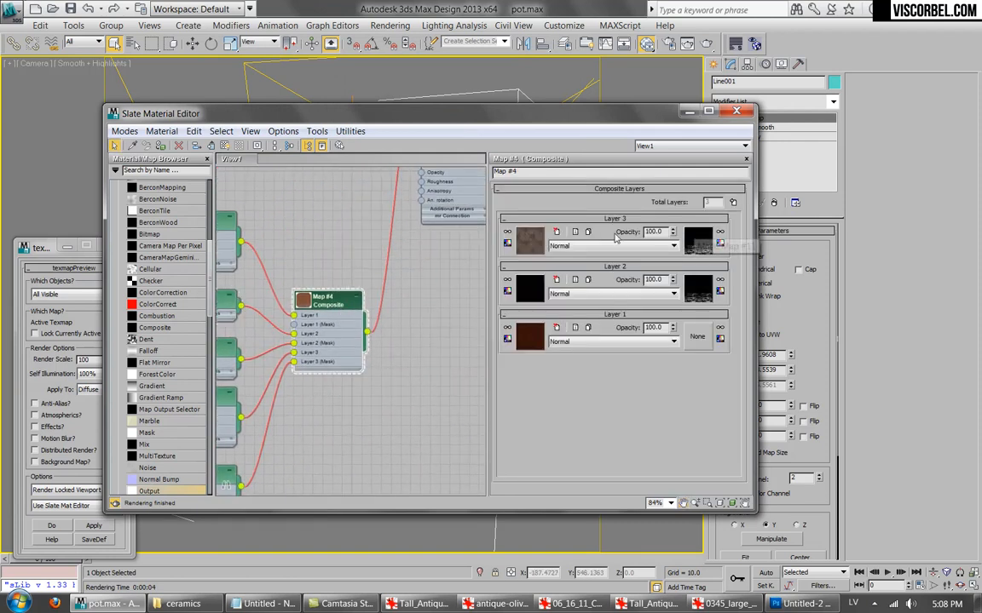
left_click(692, 291)
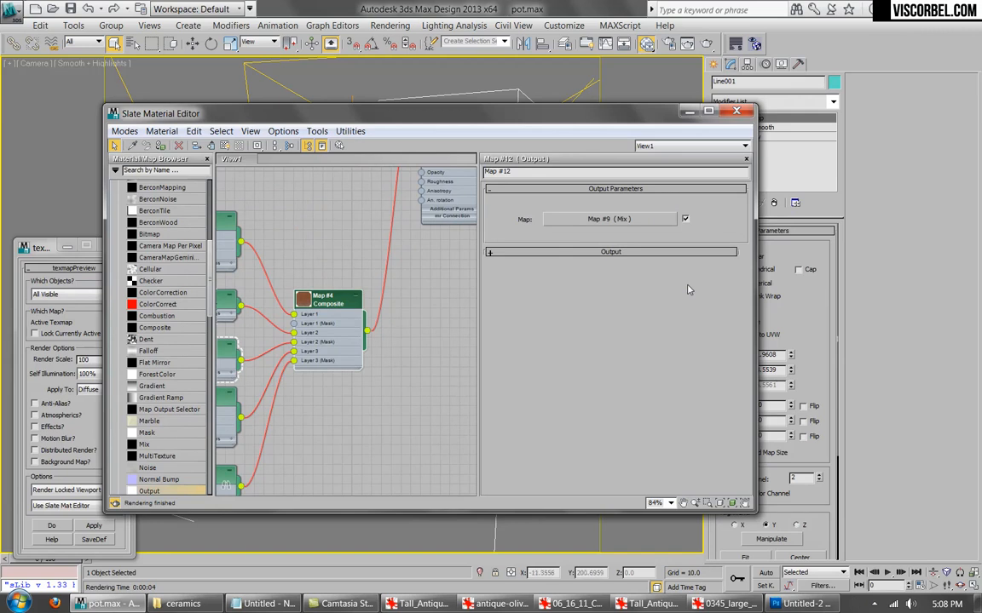
left_click(610, 220)
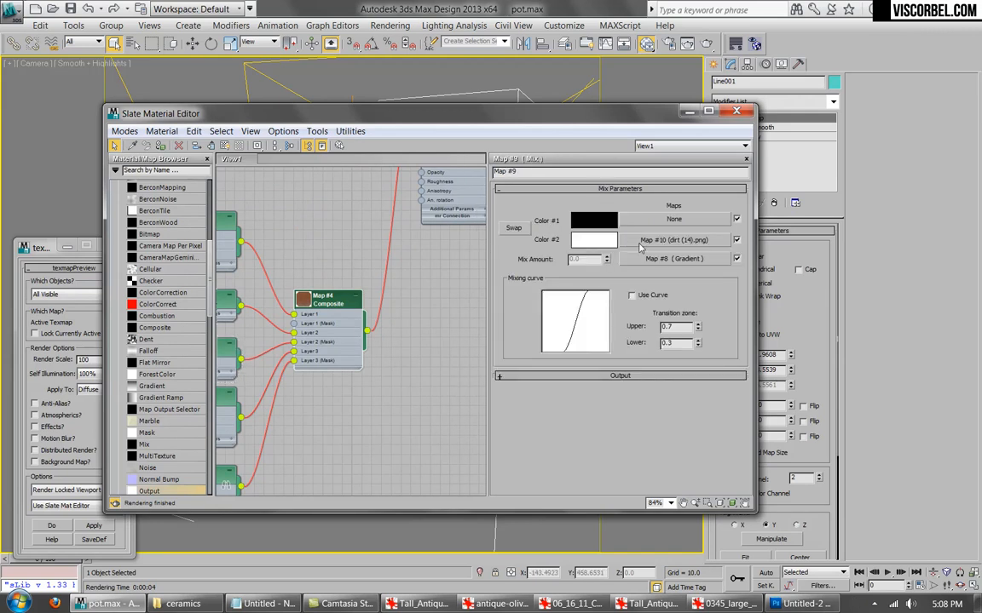
left_click(674, 259)
left_click_drag(530, 126, 712, 99)
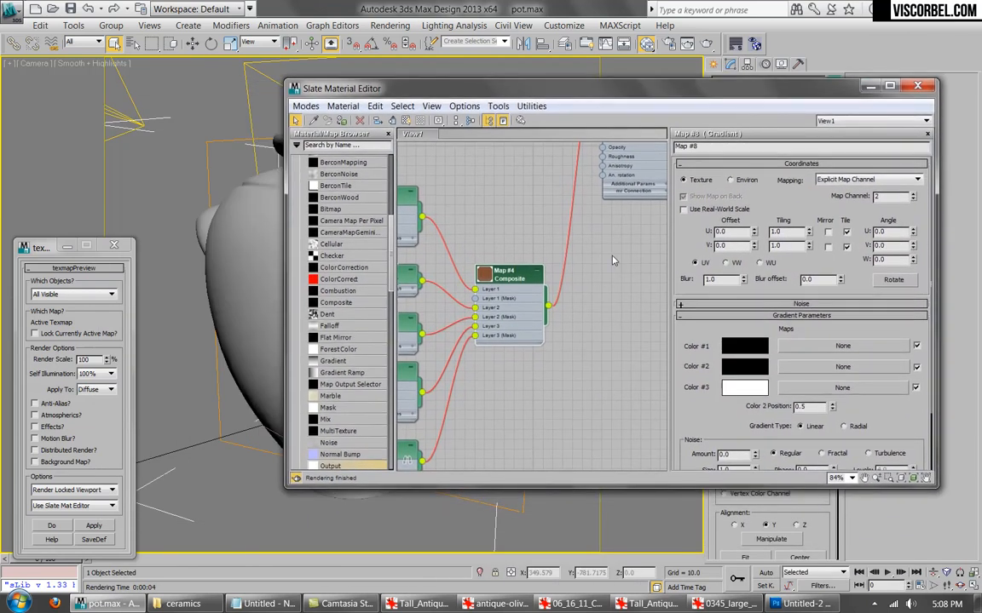
Show the copied mask's Map #8 Gradient on the pot in the viewport.
middle_click_drag(427, 370, 555, 261)
scroll(554, 261, "down", 3)
middle_click_drag(469, 278, 501, 279)
scroll(501, 279, "down", 4)
middle_click_drag(436, 290, 516, 287)
scroll(516, 287, "up", 3)
right_click(501, 254)
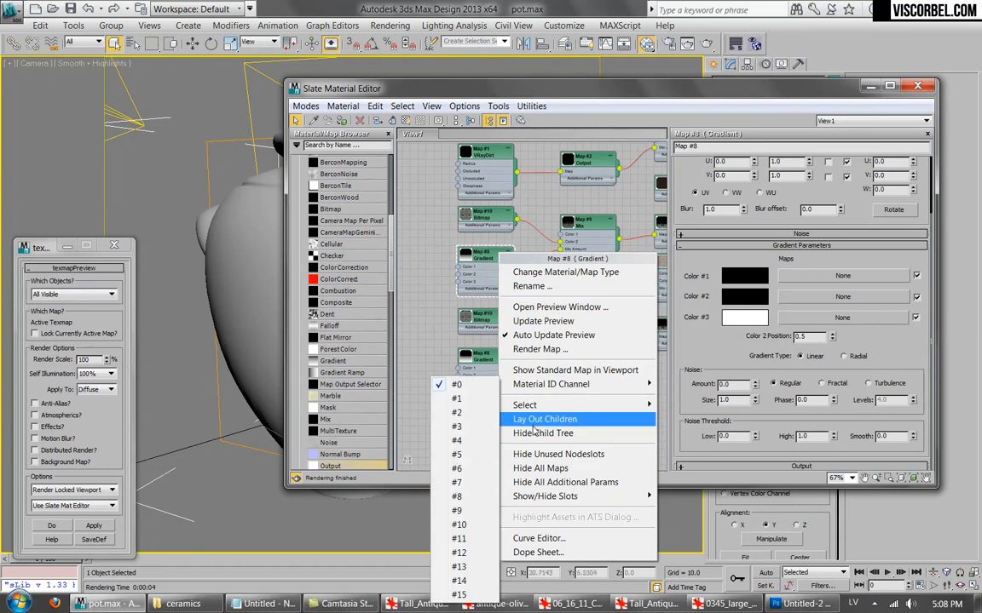
left_click(550, 372)
left_click_drag(538, 98, 658, 121)
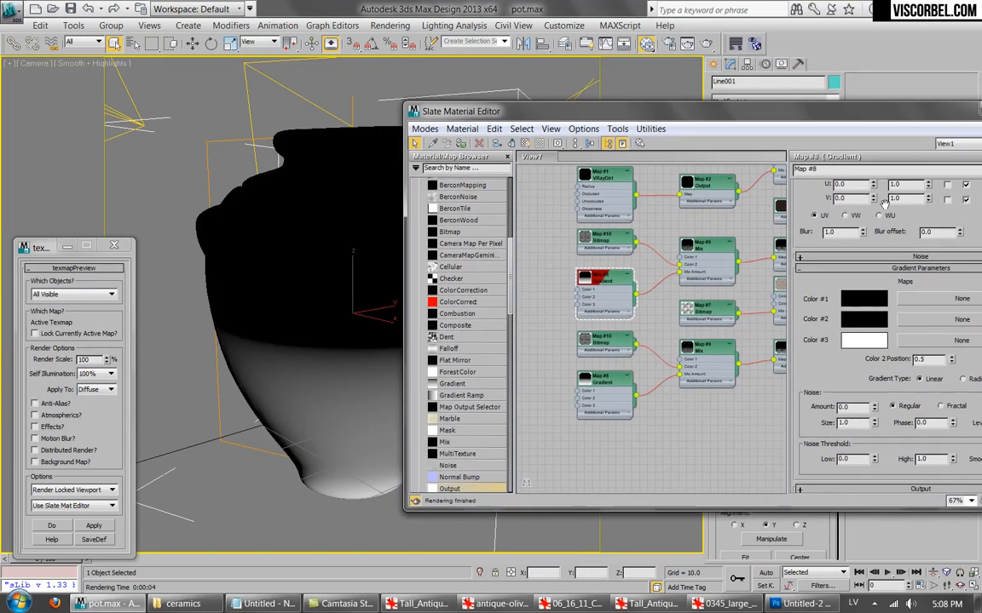
Set the gradient's Color 2 Position to 0.6 and test render the pot, inspecting its lower part.
scroll(933, 213, "up", 2)
left_click_drag(893, 116, 798, 105)
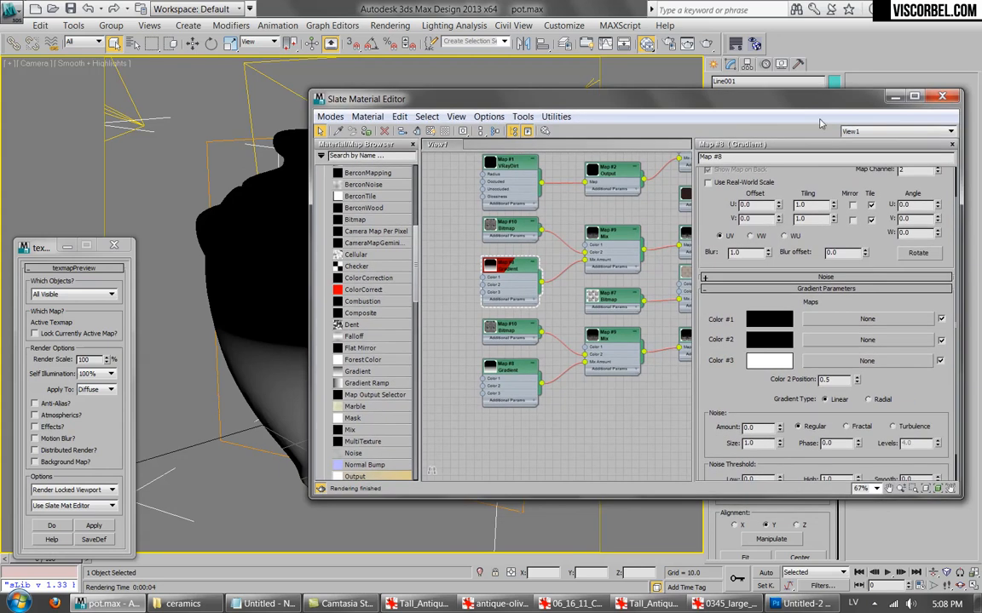
left_click_drag(858, 379, 859, 378)
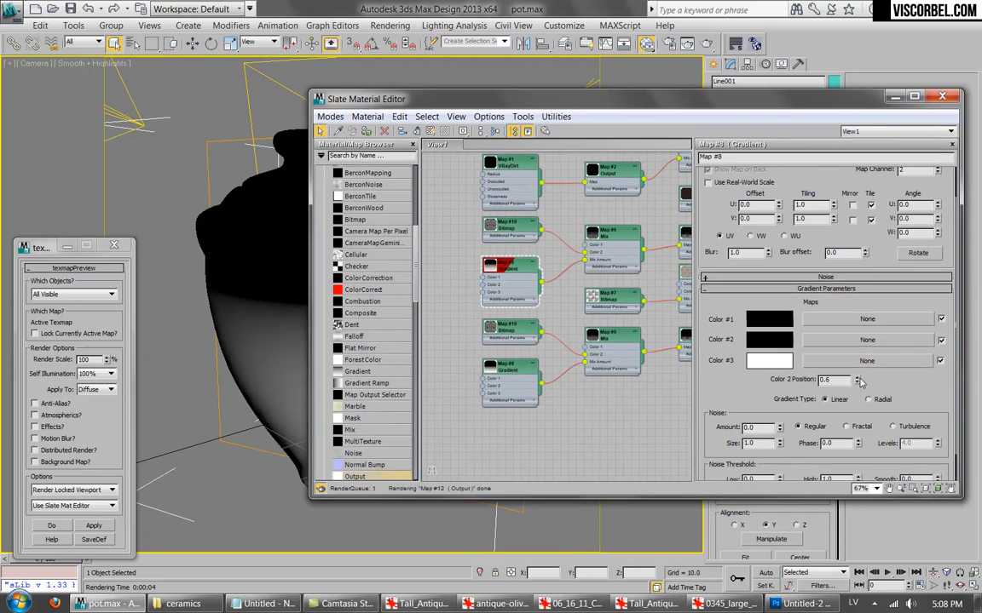
left_click_drag(722, 110, 569, 341)
left_click(706, 45)
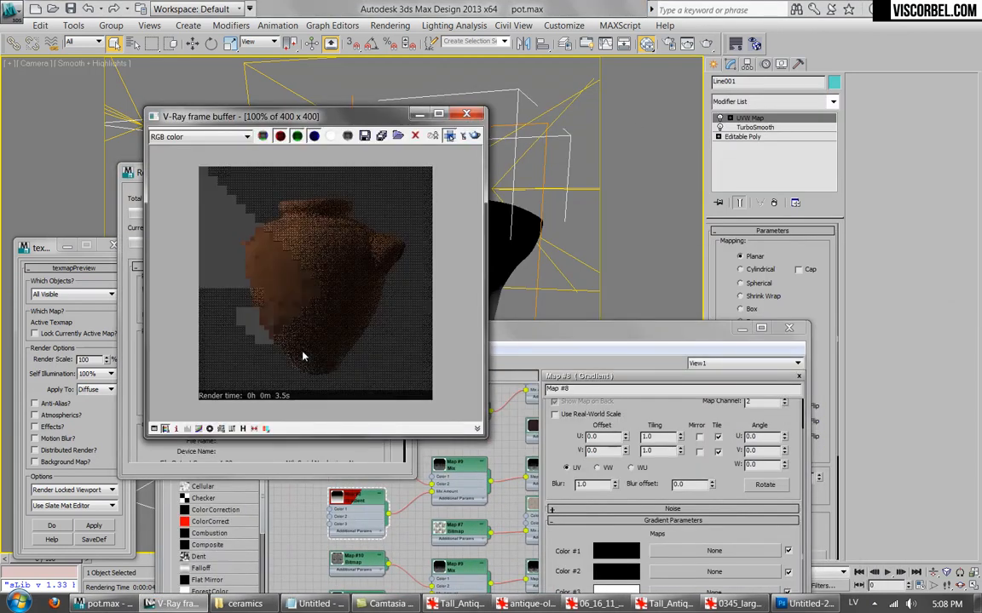
scroll(304, 361, "up", 3)
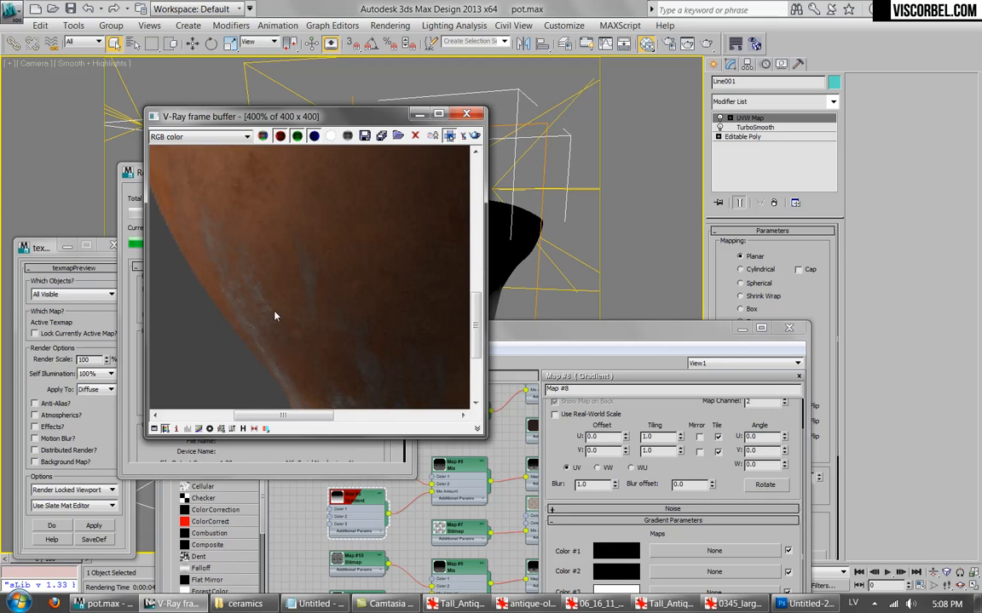
scroll(273, 254, "down", 3)
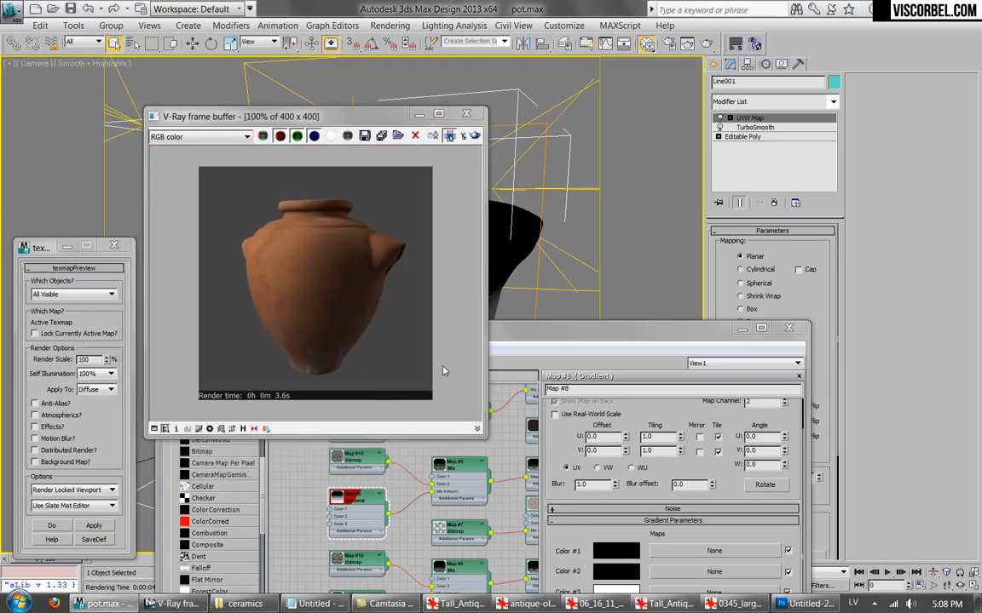
Open the copied mask's dirt (14).png bitmap and show it on the pot in the viewport.
left_click_drag(536, 335, 646, 172)
double_click(460, 292)
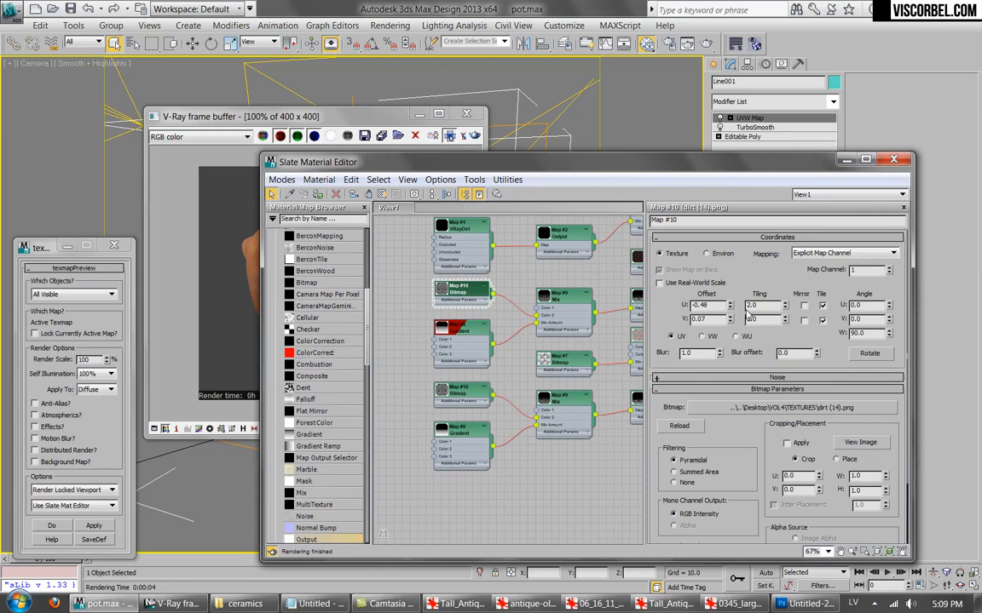
left_click(466, 114)
right_click(447, 283)
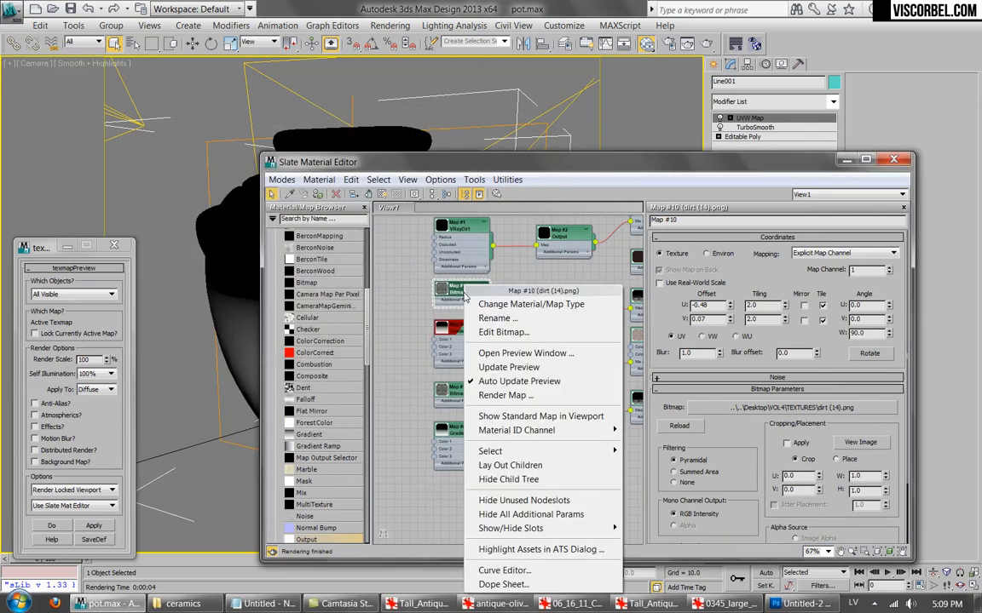
left_click(525, 372)
left_click_drag(512, 162, 646, 144)
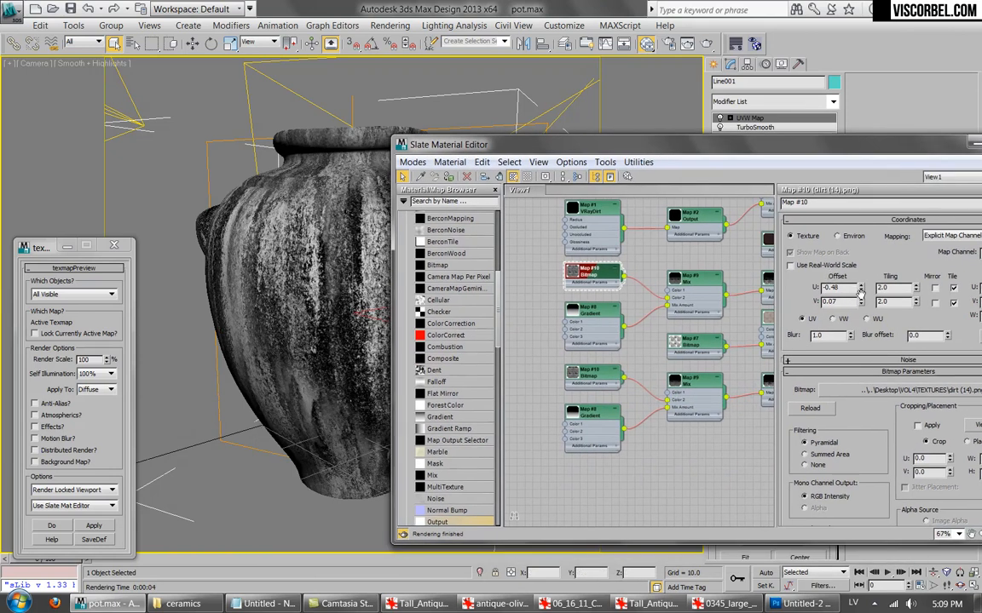
Set the dirt (14).png bitmap's U offset to -0.47 and its U and V tiling to 1.9.
left_click(862, 301)
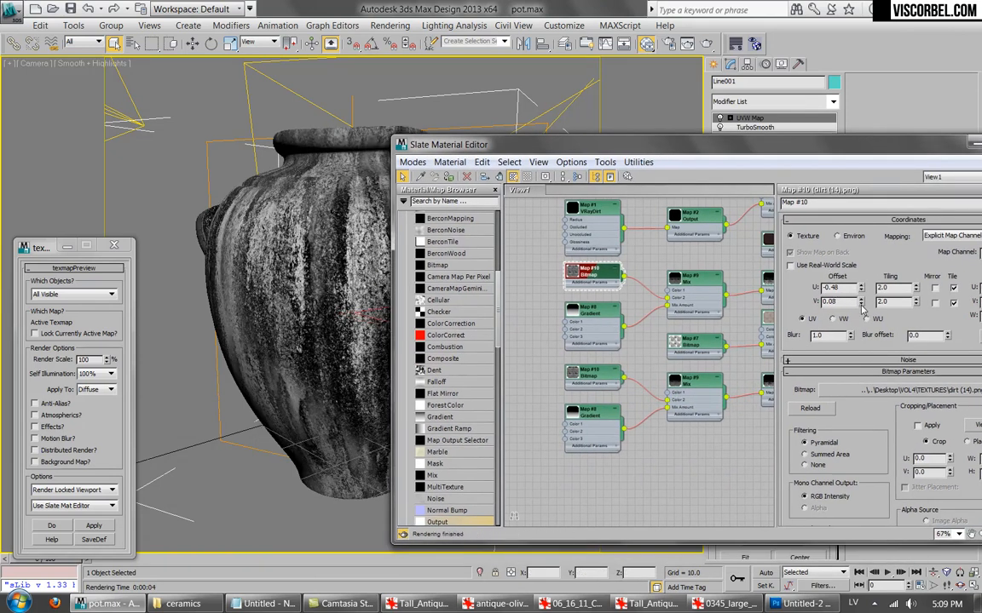
left_click(861, 305)
left_click(861, 290)
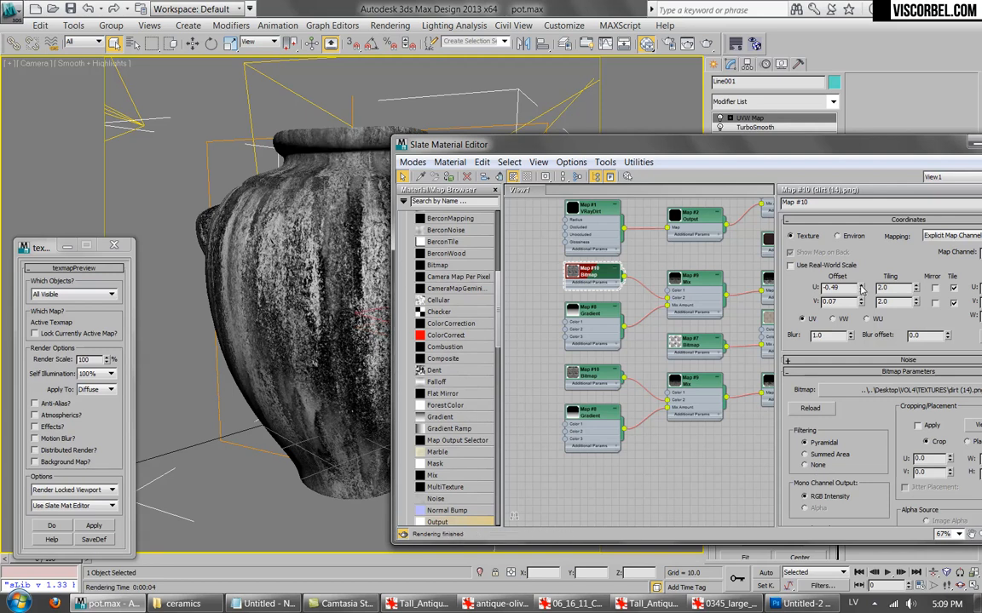
left_click(861, 290)
left_click(862, 290)
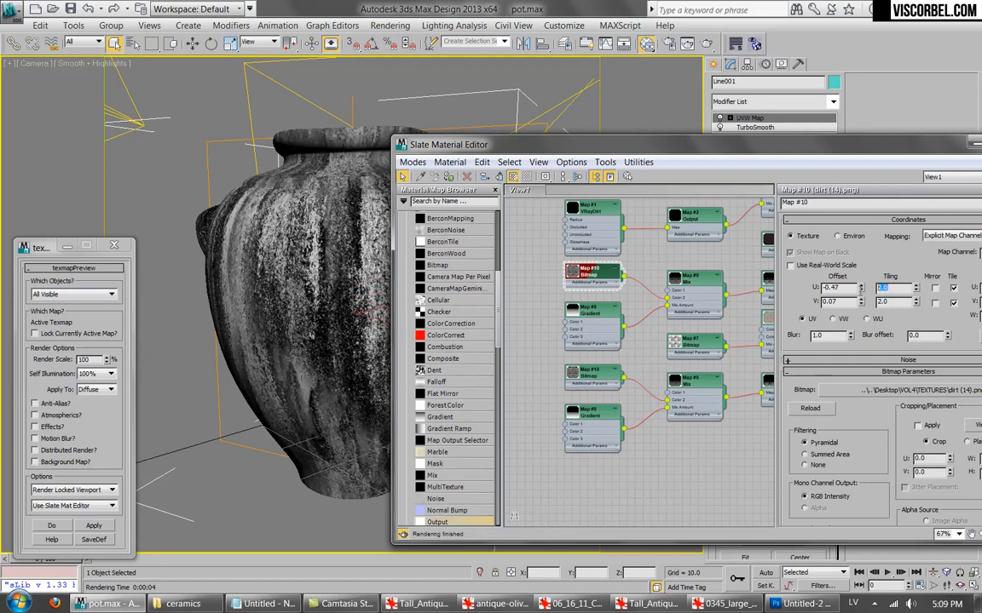
key("Tab")
type("1")
key("Return")
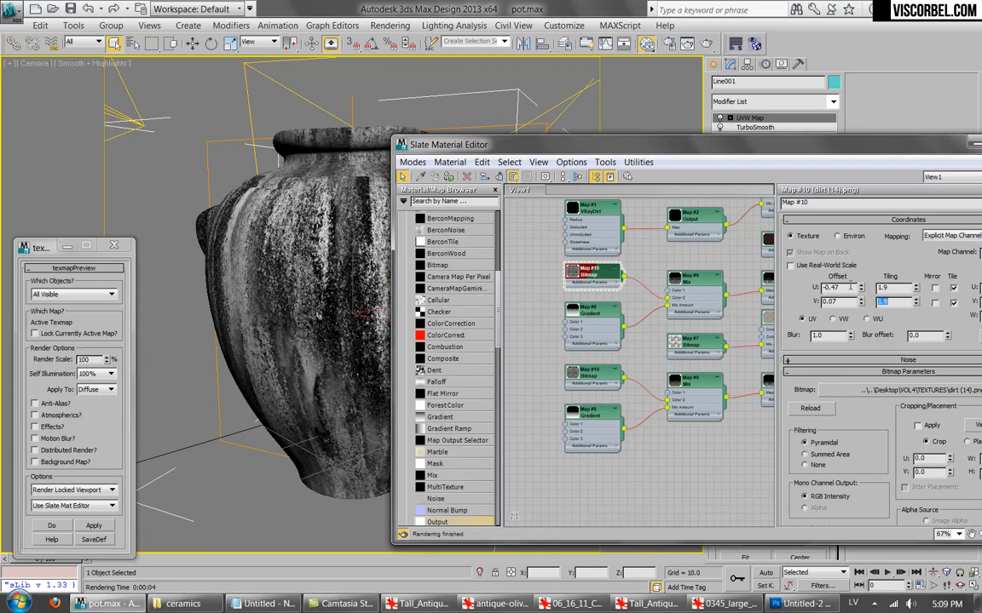
Set the dirt bitmap's V offset to 0.08, test rendering the pot before and after the change.
left_click(712, 42)
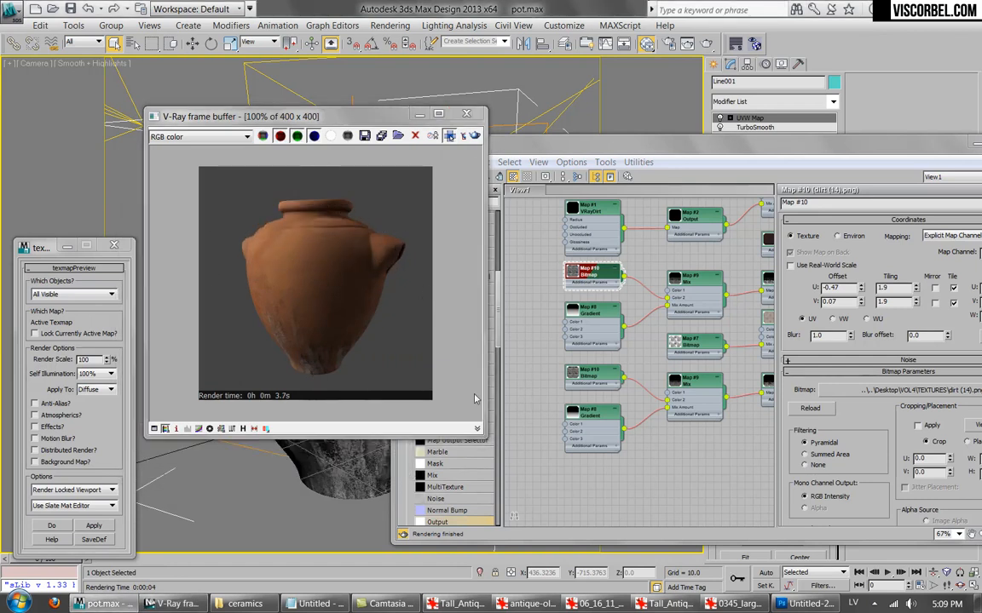
left_click(861, 299)
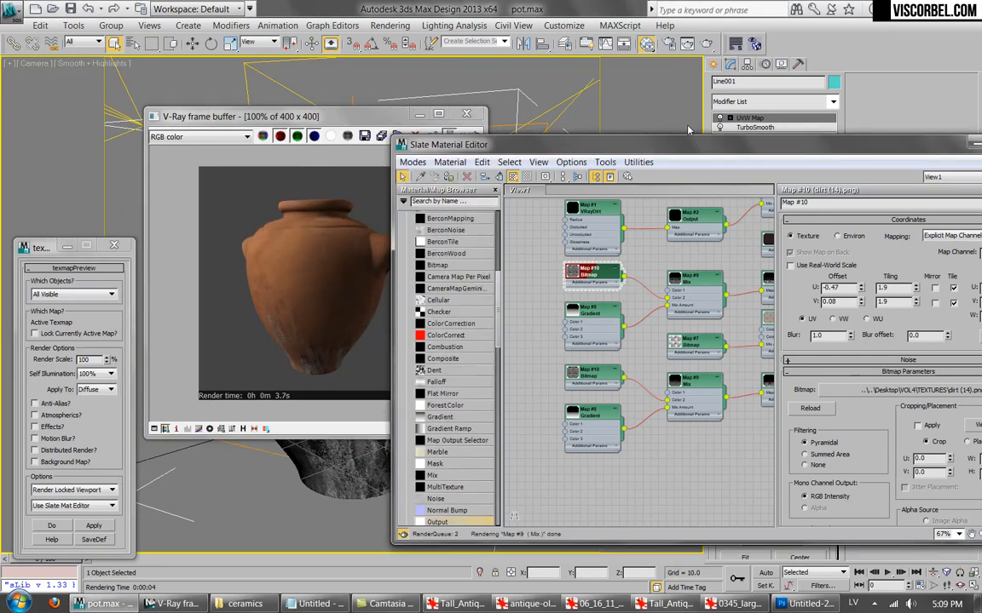
left_click(474, 137)
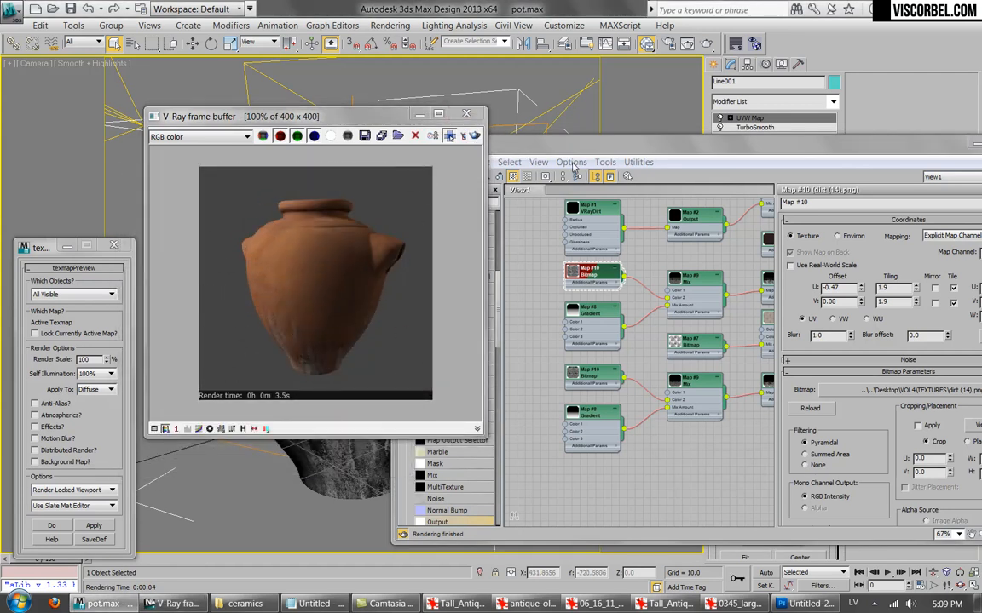
Set the diffuse Composite's Layer 2 to Multiply blending at 50 opacity and test render the pot.
left_click_drag(589, 152, 349, 167)
middle_click_drag(419, 329, 328, 356)
scroll(472, 357, "down", 2)
middle_click_drag(471, 357, 446, 359)
scroll(404, 357, "up", 2)
double_click(507, 290)
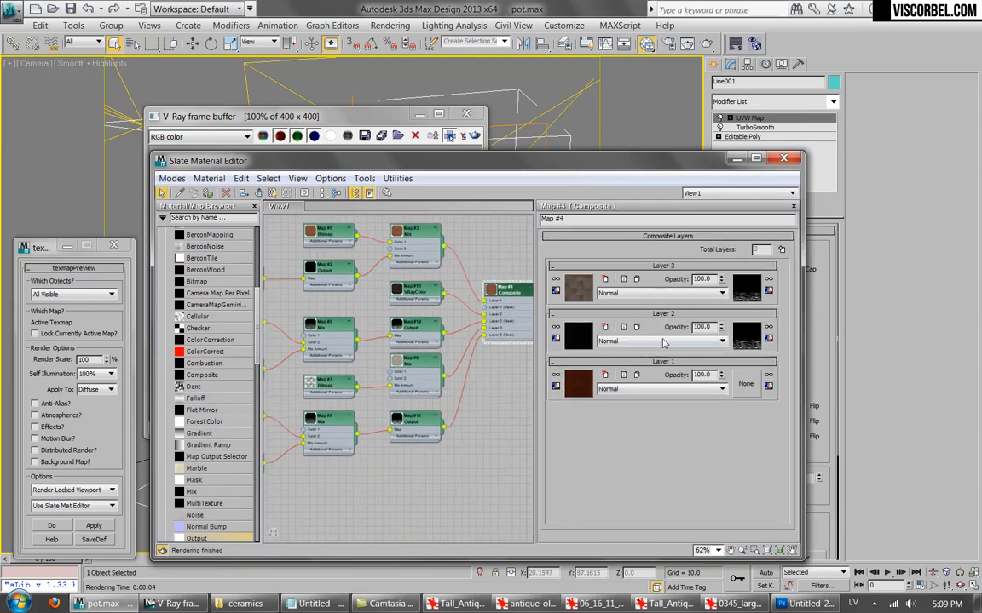
left_click(652, 341)
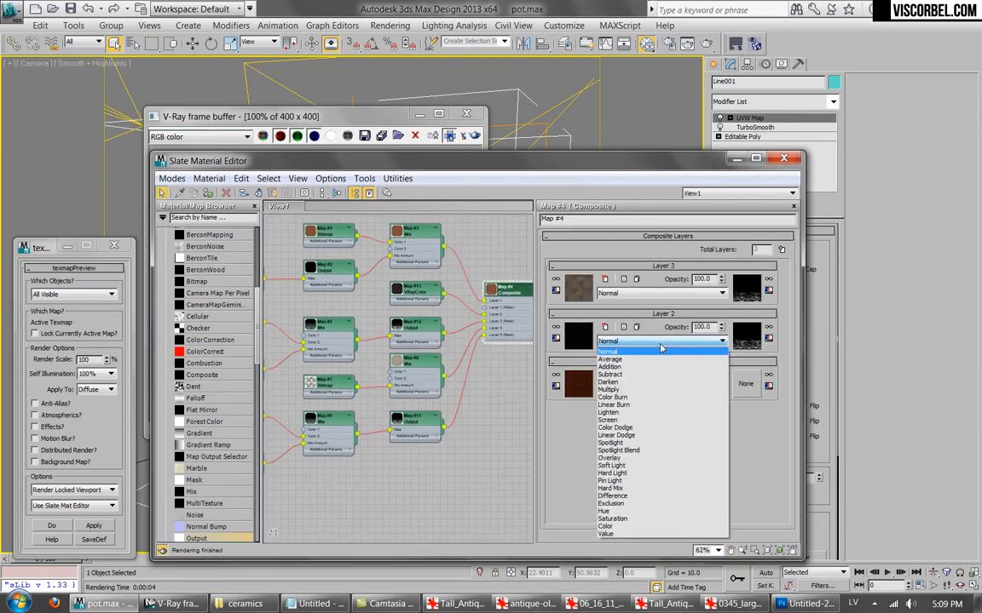
left_click(615, 390)
double_click(702, 327)
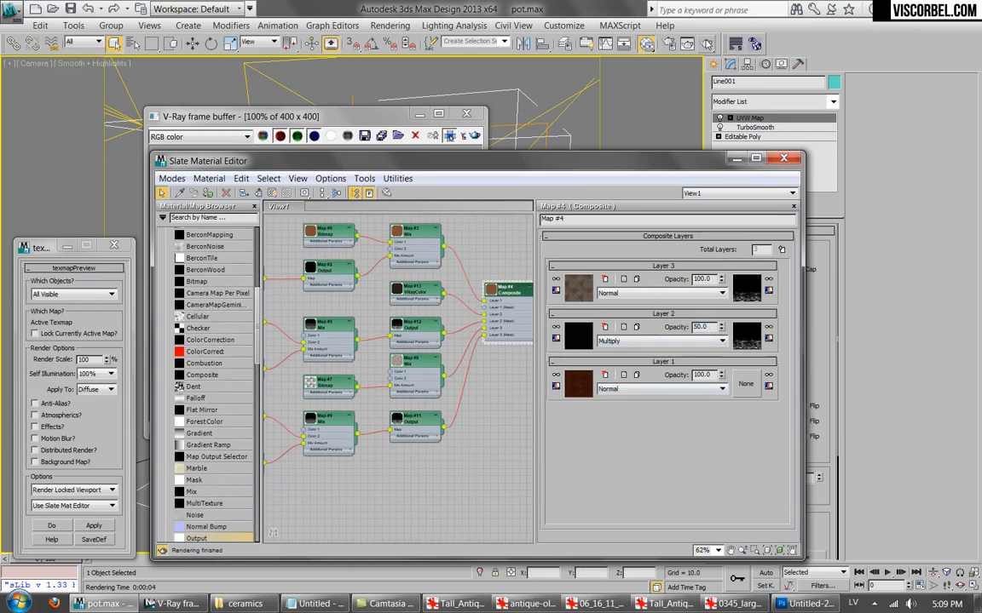
left_click(706, 44)
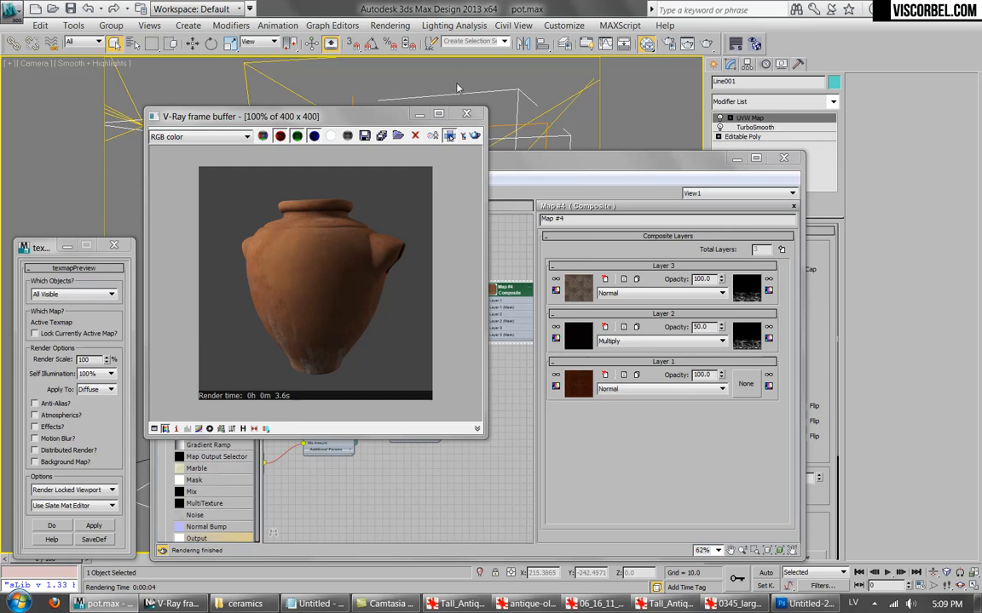
left_click(466, 113)
Open the pot's VRayMtl and load dirt (8).png as a Bitmap into its Reflect map slot.
scroll(453, 347, "down", 5)
middle_click_drag(453, 347, 362, 347)
scroll(362, 346, "up", 4)
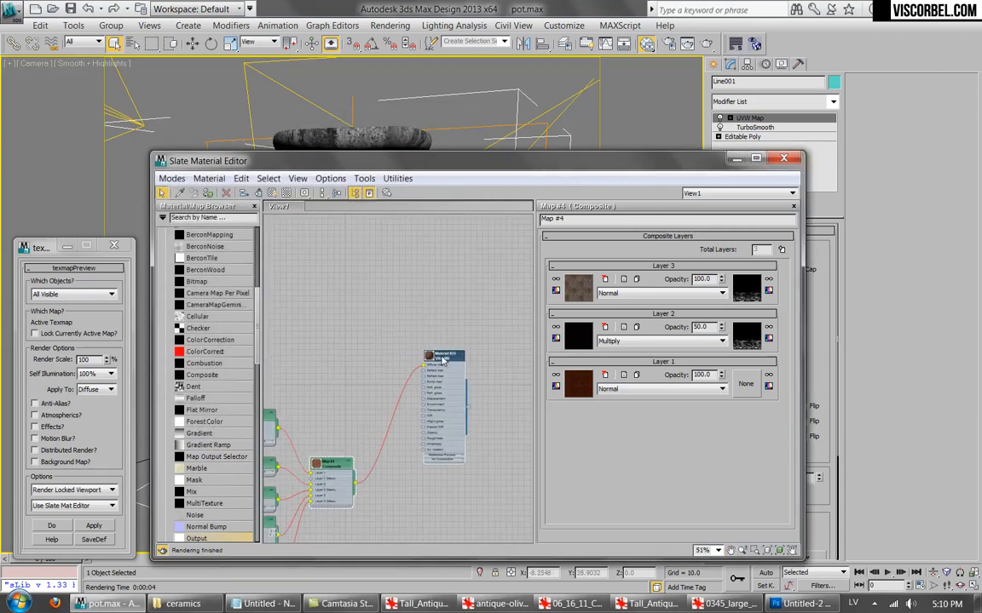
double_click(443, 359)
left_click_drag(515, 161, 496, 134)
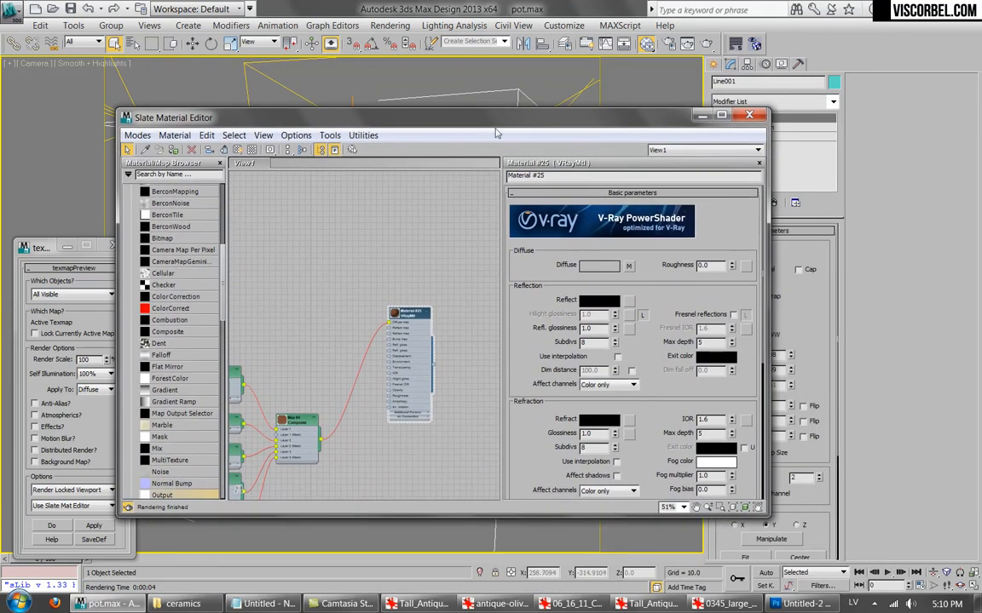
left_click(633, 300)
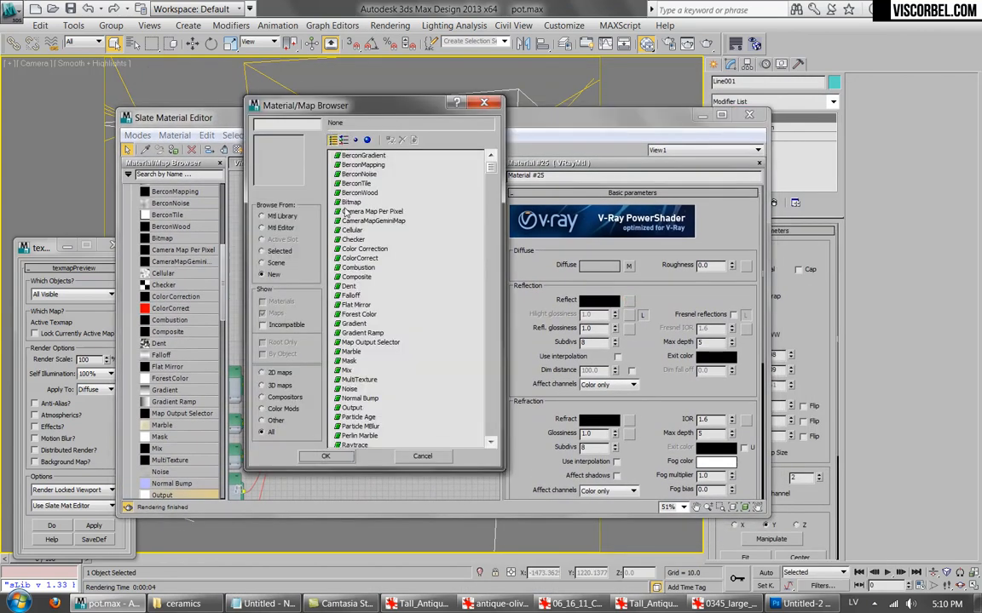
double_click(341, 199)
left_click(317, 362)
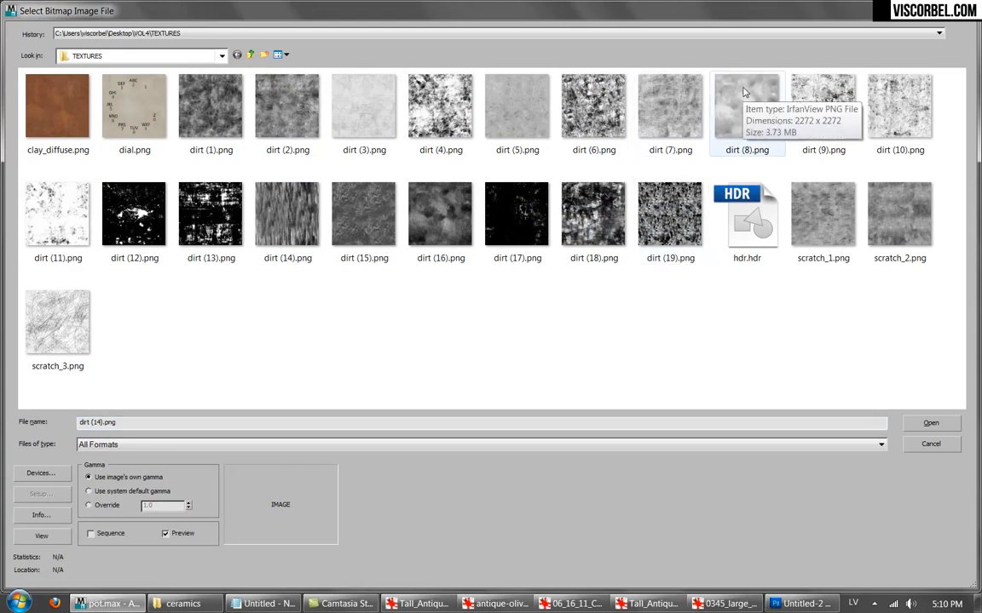
double_click(744, 90)
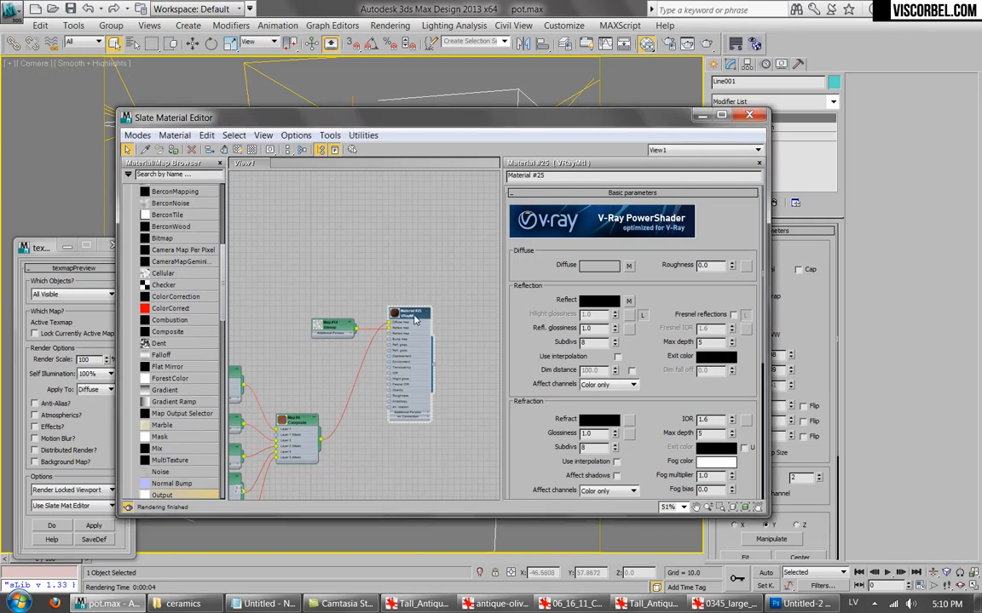
Set the pot material's reflection glossiness to 0.45.
scroll(369, 288, "up", 4)
double_click(380, 305)
middle_click_drag(341, 353, 363, 292)
scroll(363, 291, "down", 1)
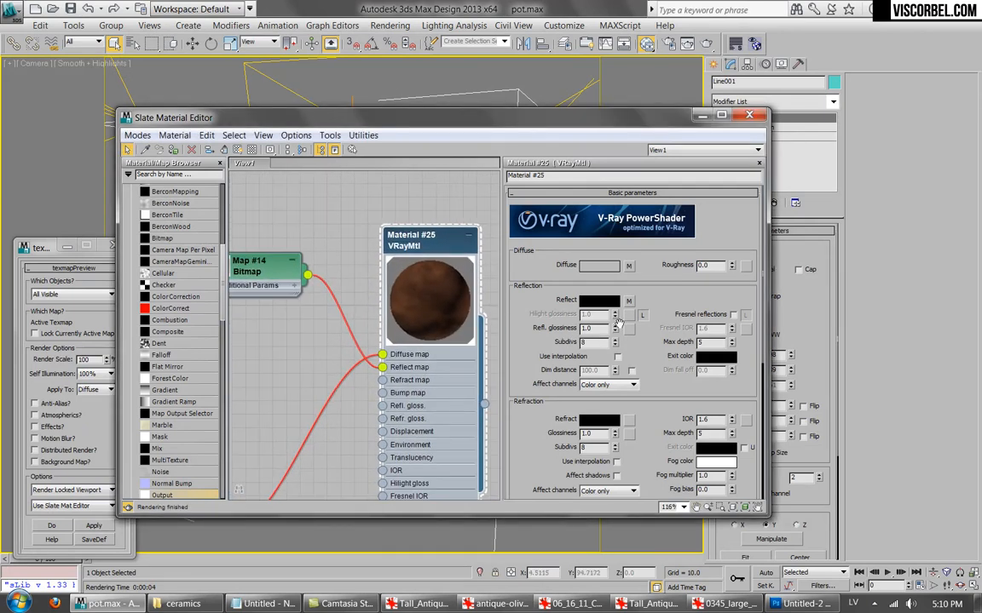
left_click_drag(615, 329, 617, 342)
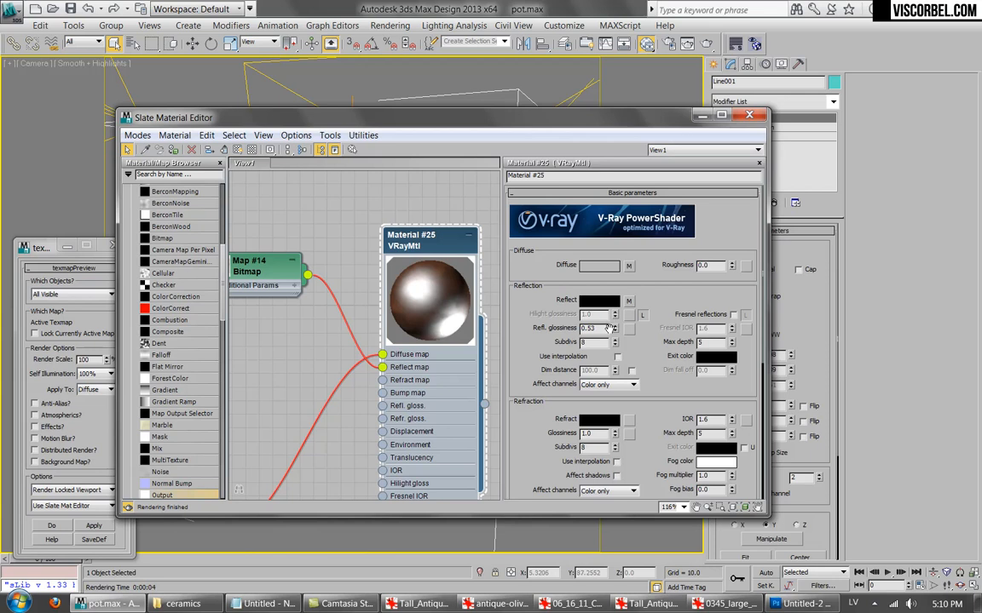
key("BackSpace")
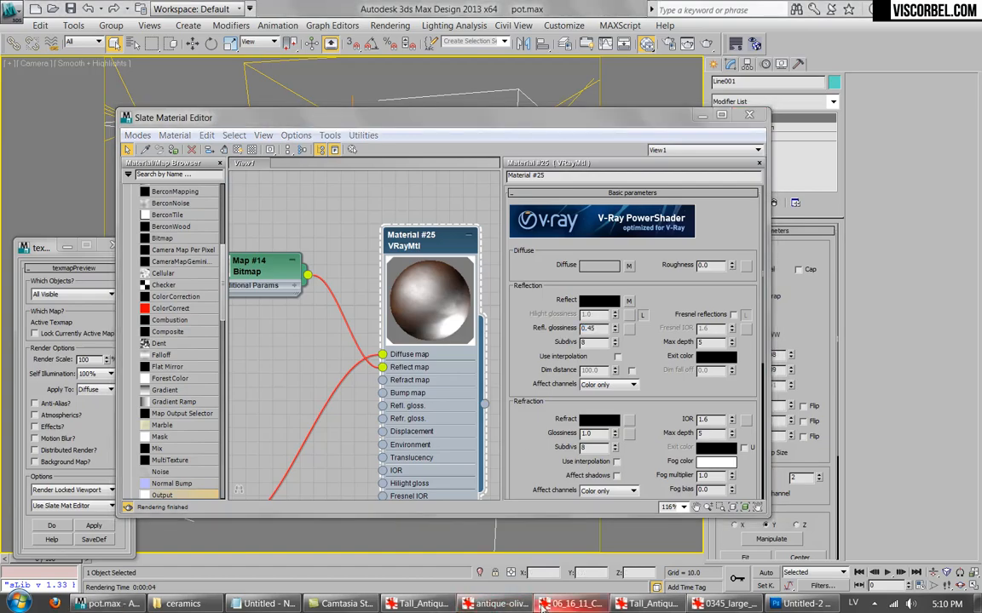
Check the antique terracotta reference photo, and enable Fresnel reflections on the pot material with an unlocked Fresnel IOR of 2.0.
left_click(607, 604)
left_click(617, 605)
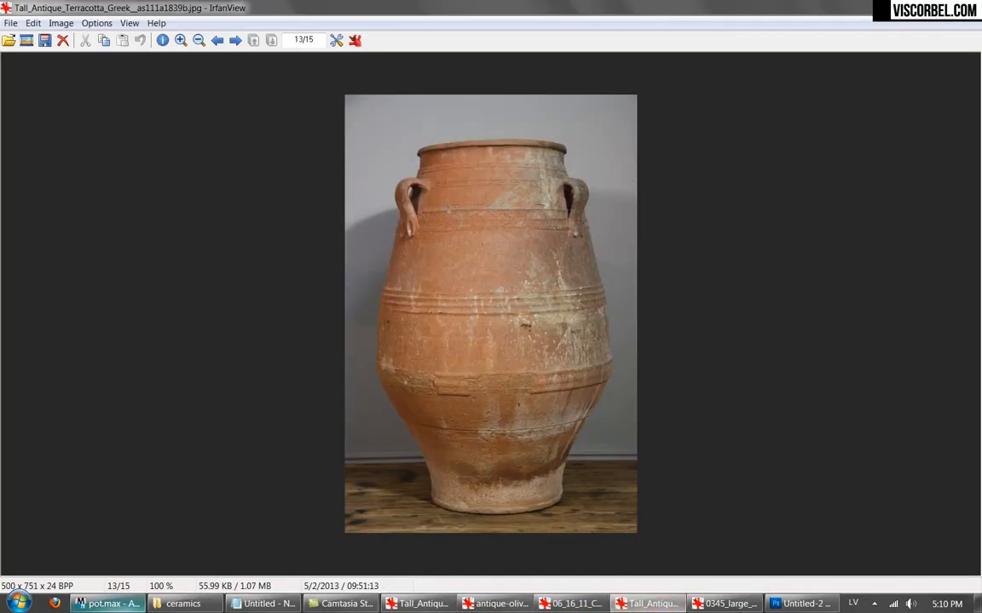
left_click(109, 604)
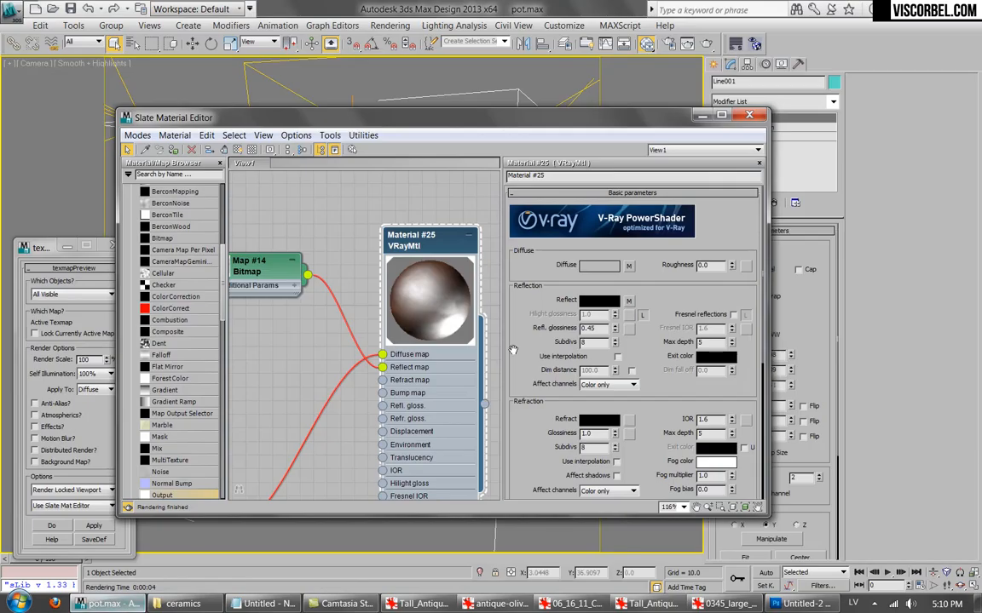
left_click(733, 315)
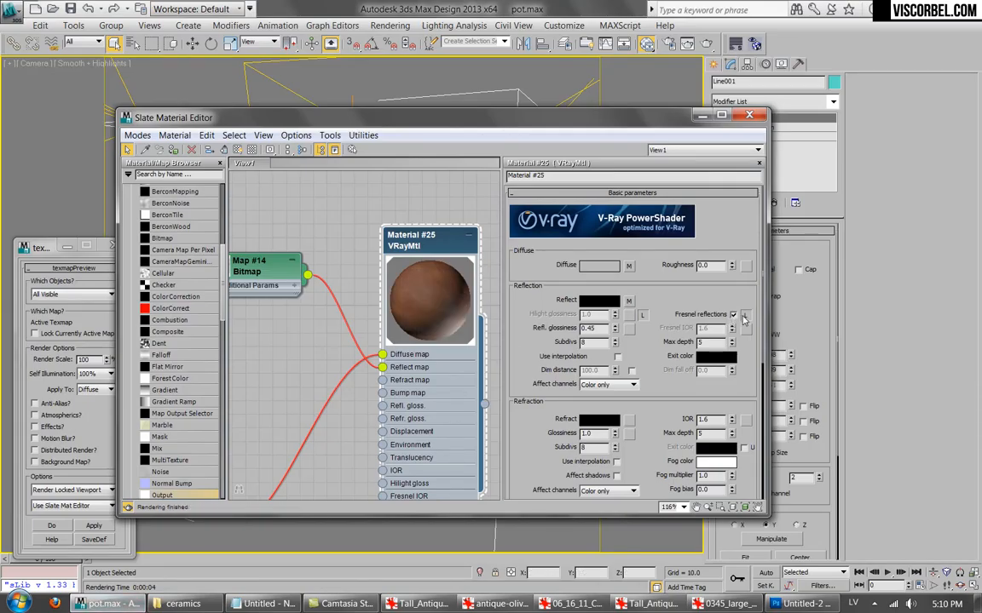
left_click(744, 316)
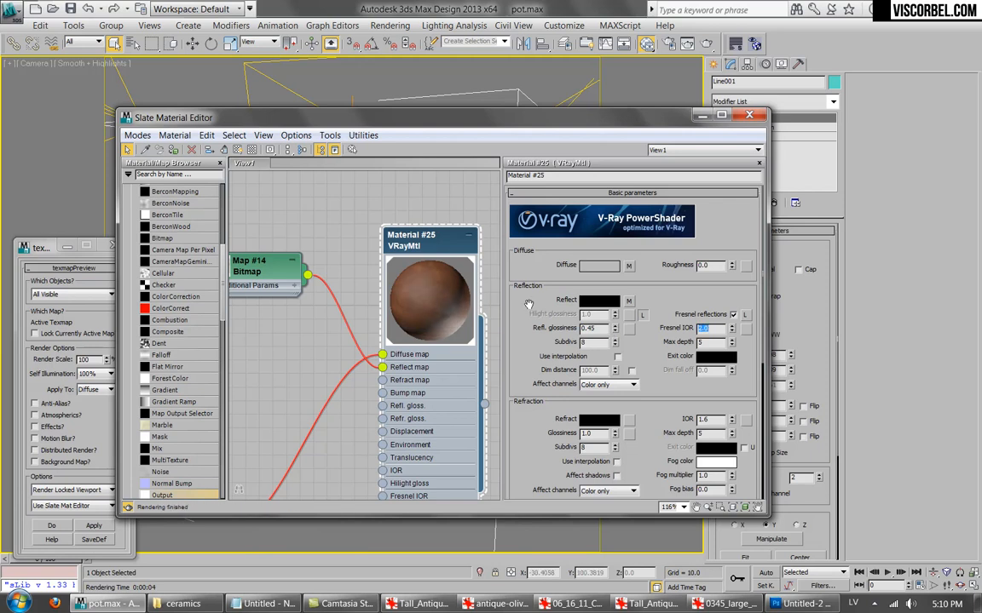
Set the Reflect map amount of the pot material to 30.
left_click(628, 301)
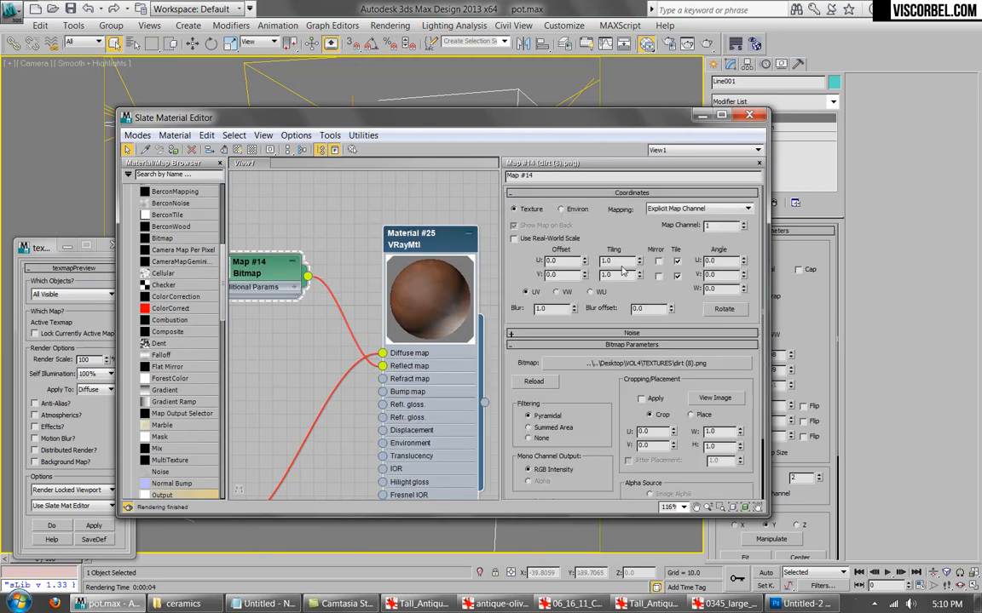
left_click(417, 244)
scroll(584, 307, "down", 3)
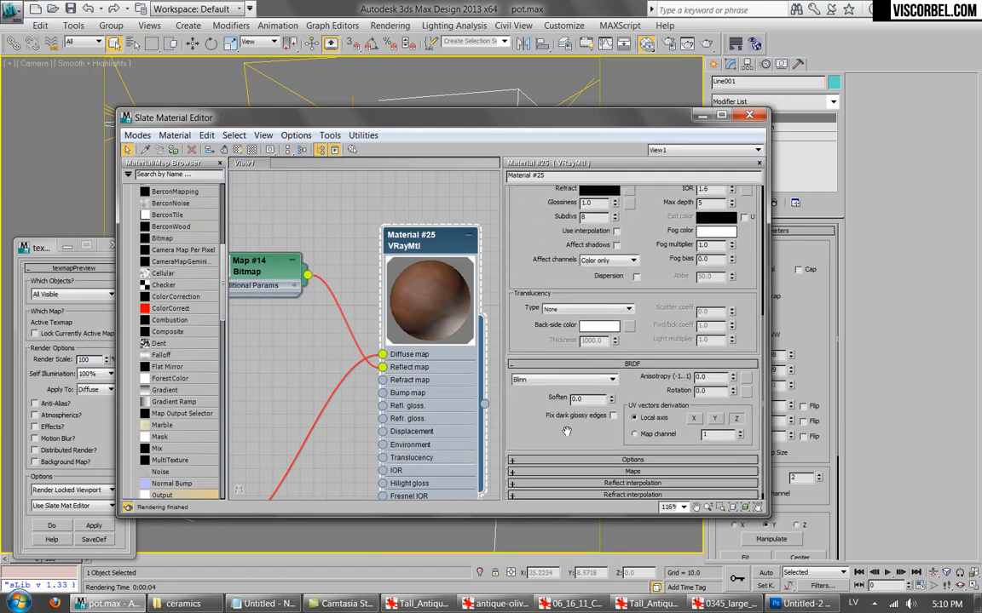
scroll(584, 307, "up", 3)
scroll(584, 307, "up", 1)
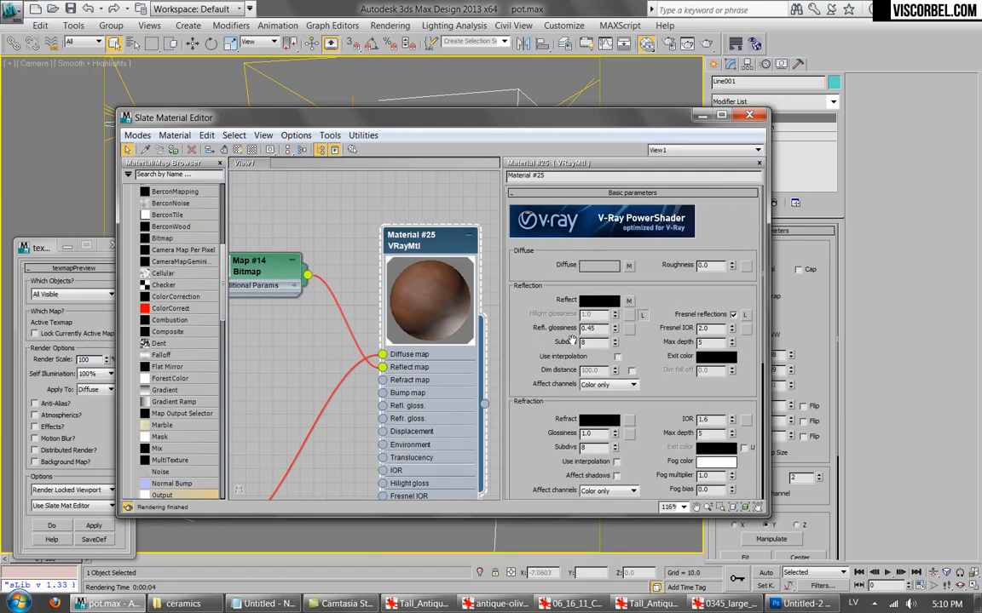
scroll(601, 383, "down", 10)
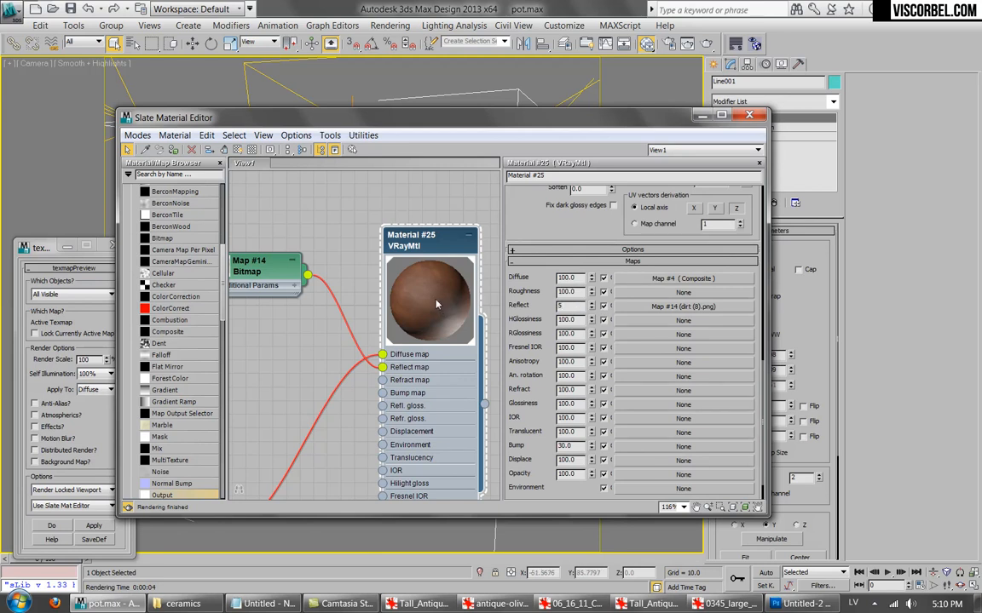
key("Return")
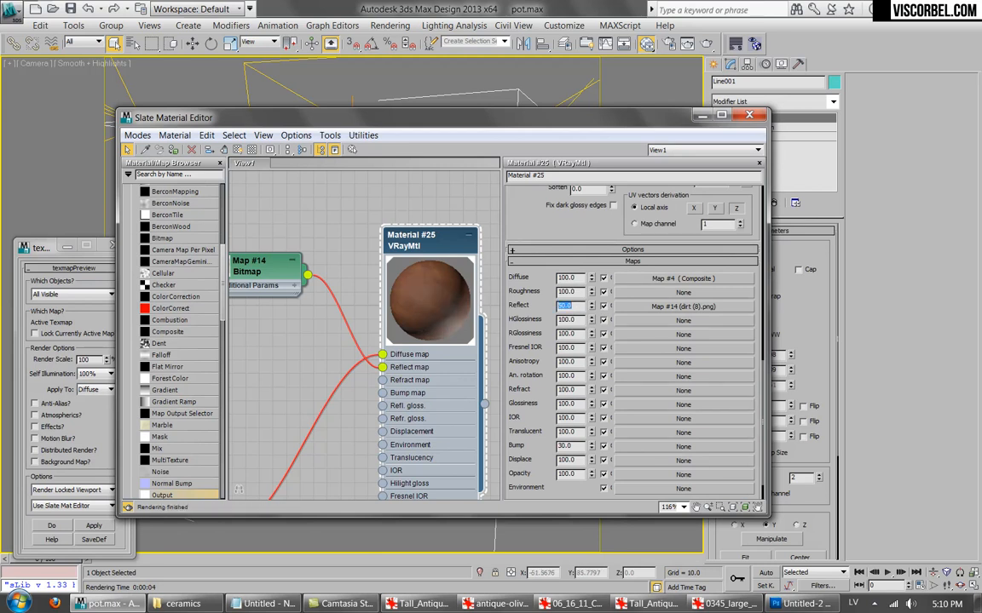
key("Return")
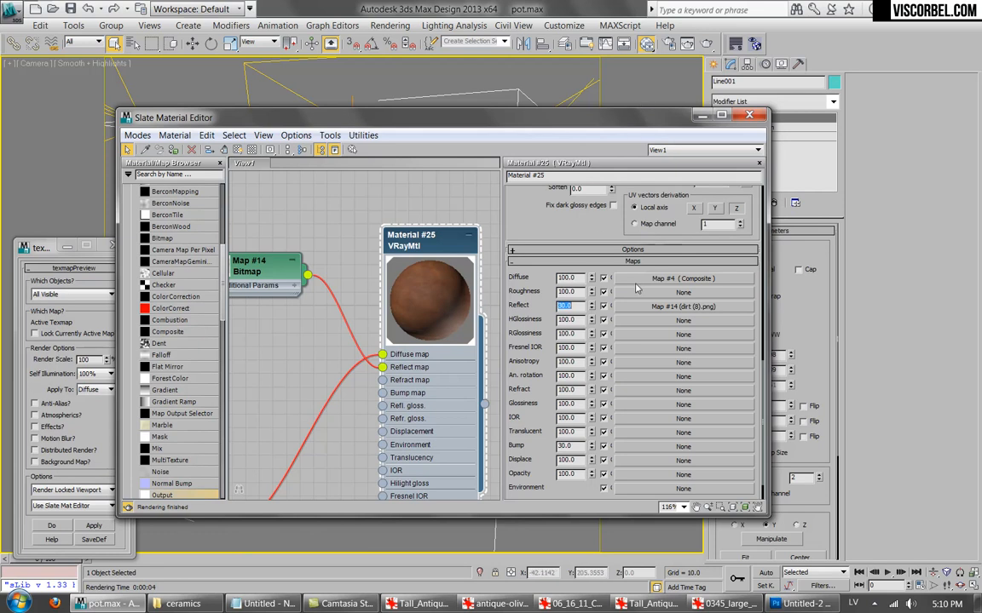
Show the dirt (8).png reflection bitmap on the pot in the viewport and set its U and V tiling to 3.0.
left_click(678, 306)
right_click(247, 256)
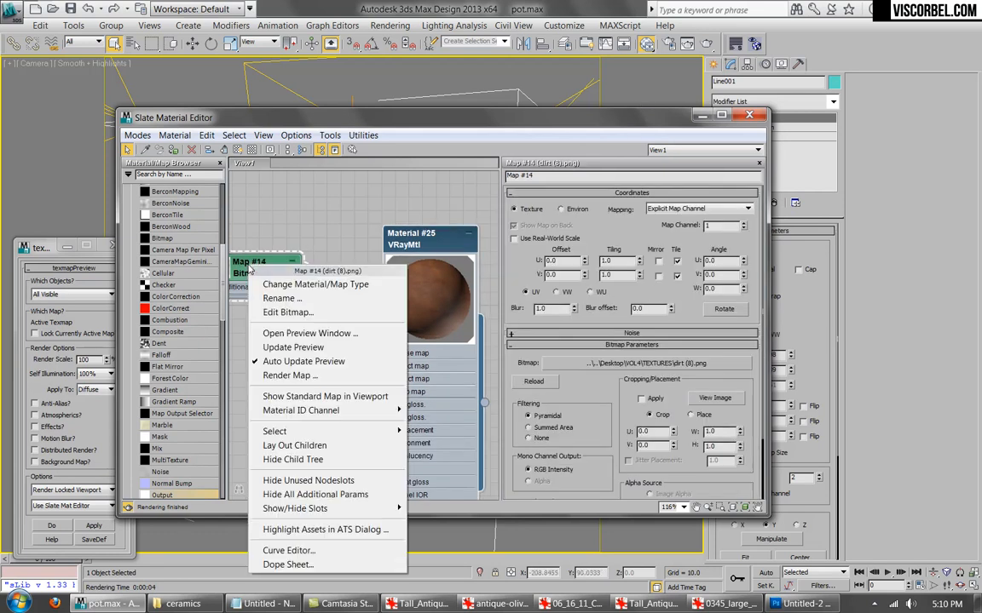
left_click(286, 397)
left_click_drag(371, 118, 737, 134)
left_click_drag(816, 141, 704, 171)
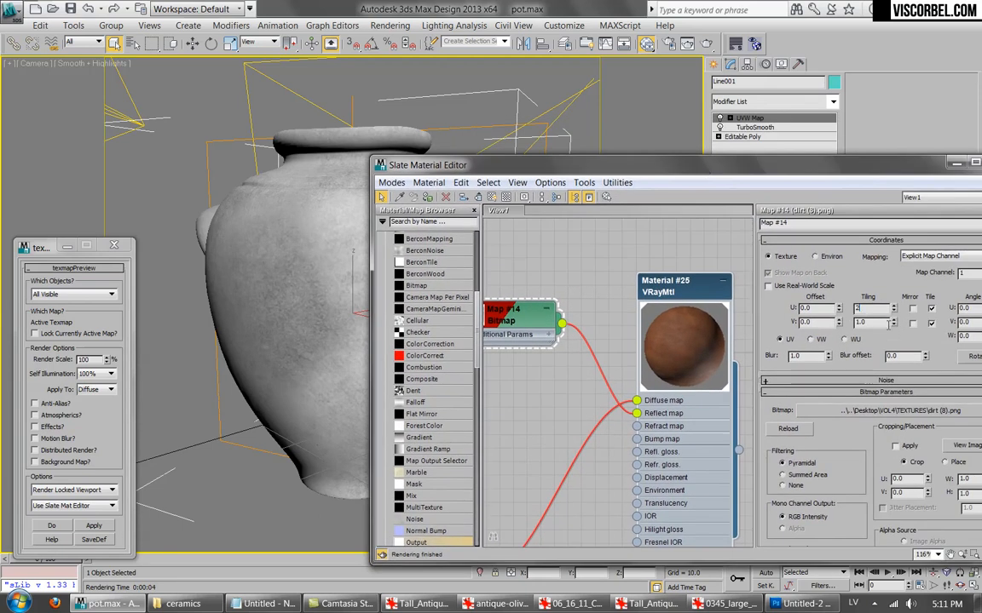
key("Tab")
left_click(866, 308)
key("Tab")
left_click_drag(711, 173, 508, 178)
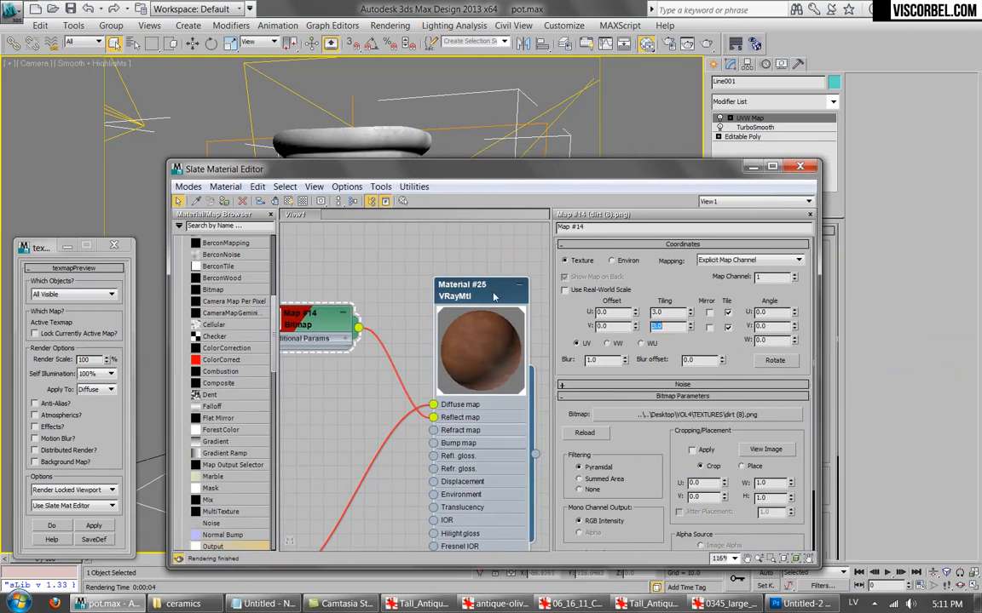
Reopen the pot's VRayMtl and test render the pot to inspect its reflections.
double_click(473, 292)
left_click(687, 41)
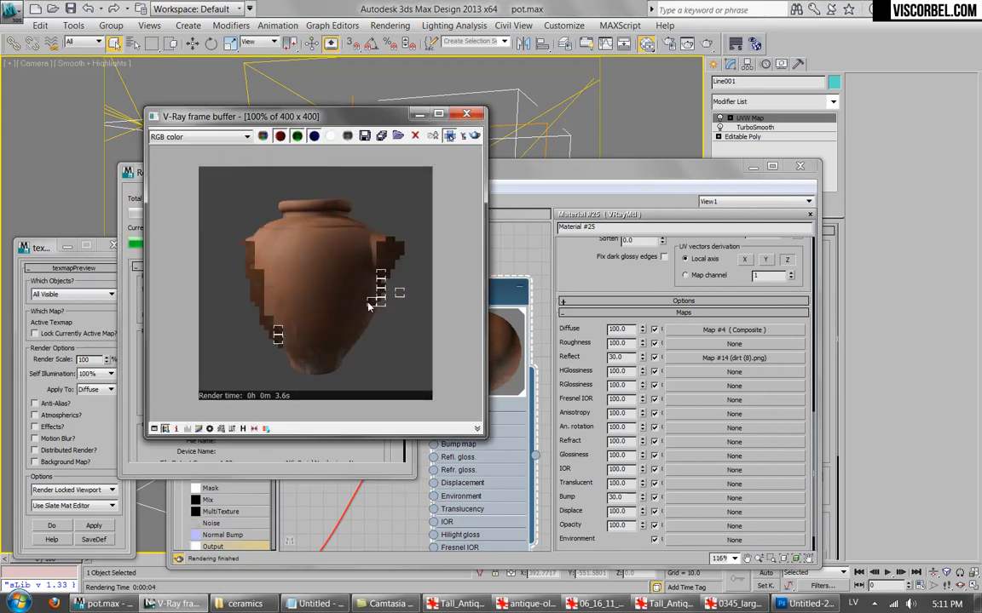
left_click(465, 114)
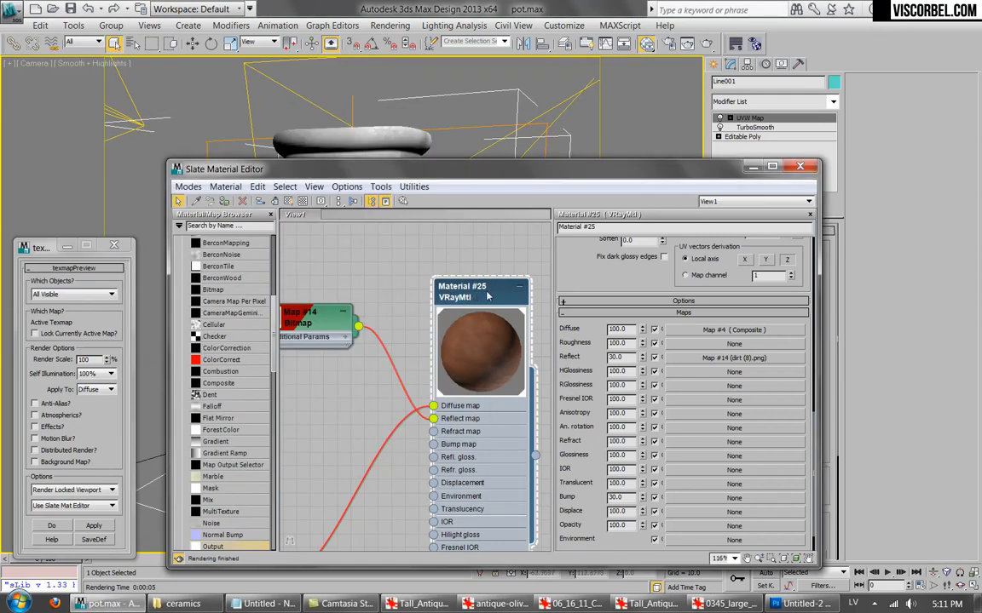
Copy the dirt (8).png reflection map into the RGlossiness slot, set its amount to 50, and test render the pot.
right_click(734, 331)
left_click(825, 318)
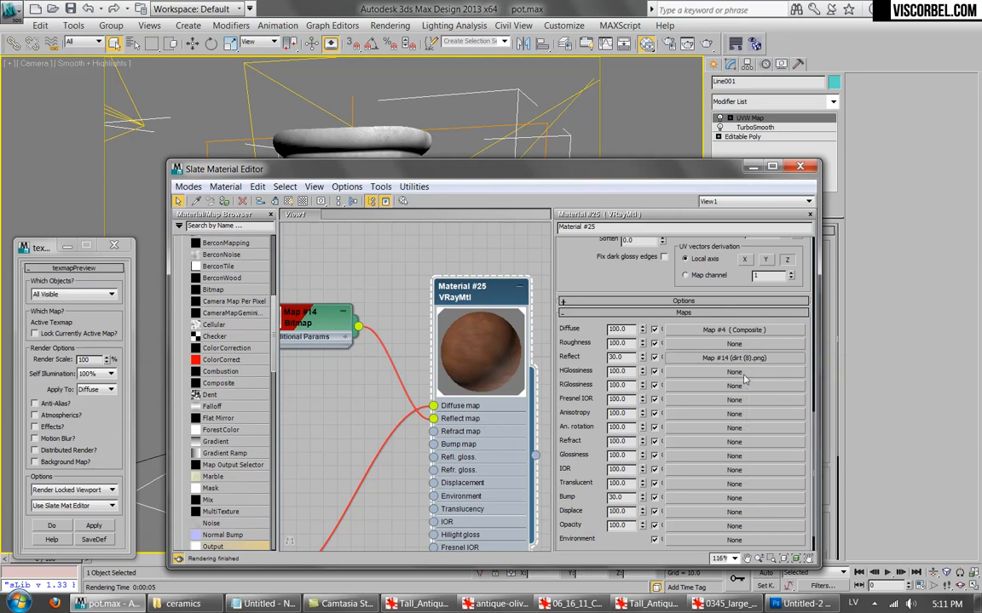
right_click(728, 386)
left_click(741, 391)
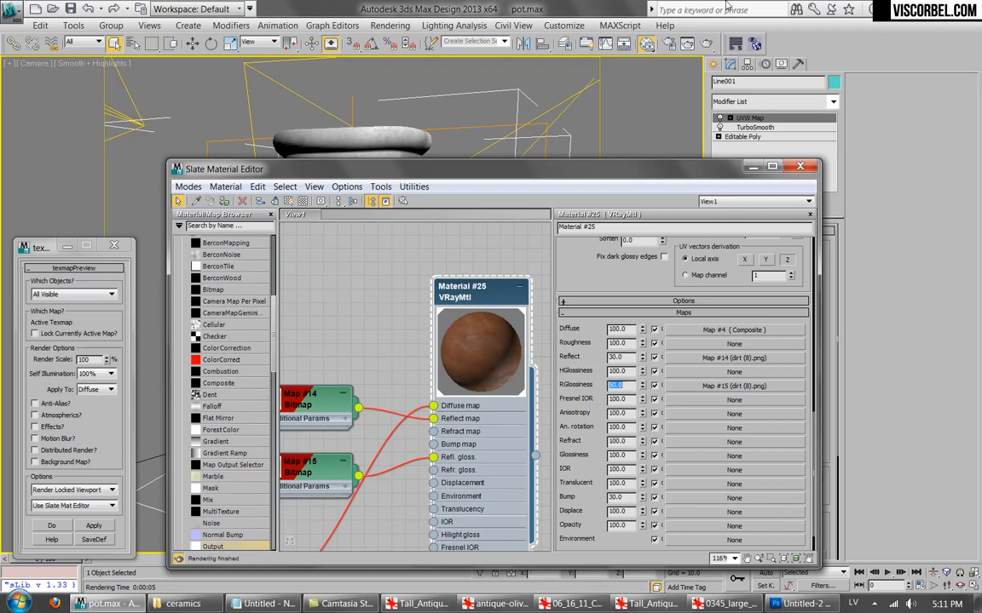
left_click(706, 46)
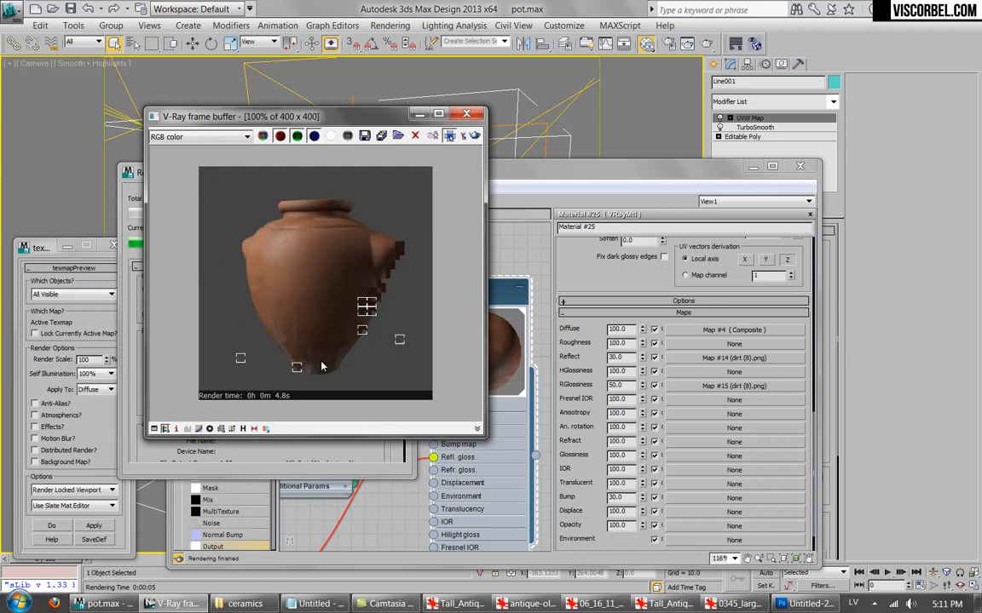
left_click(466, 114)
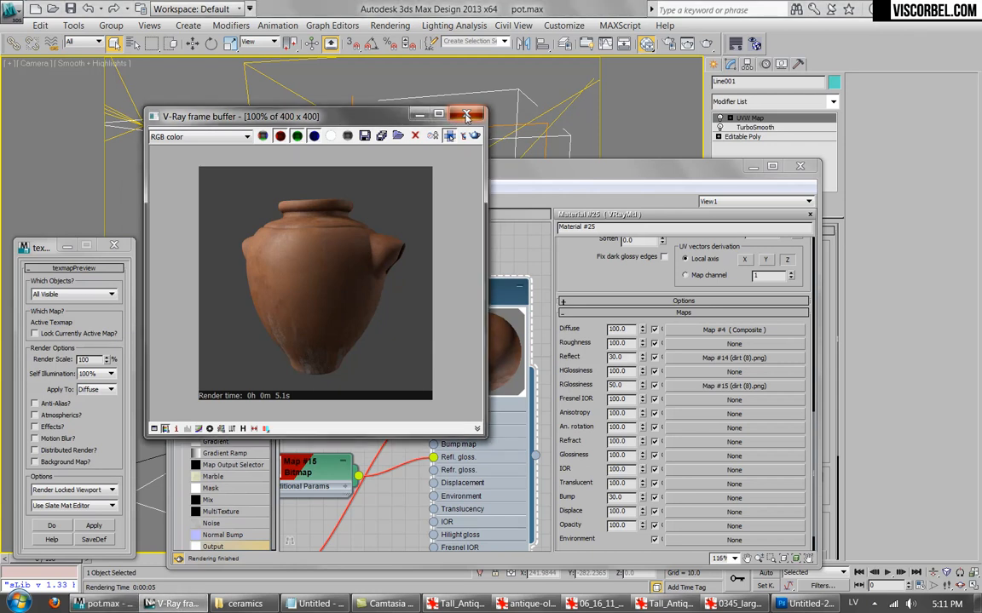
left_click(466, 114)
Assign a Noise map to the material's Bump slot and open the reflection glossiness bitmap's settings.
left_click_drag(582, 413, 586, 361)
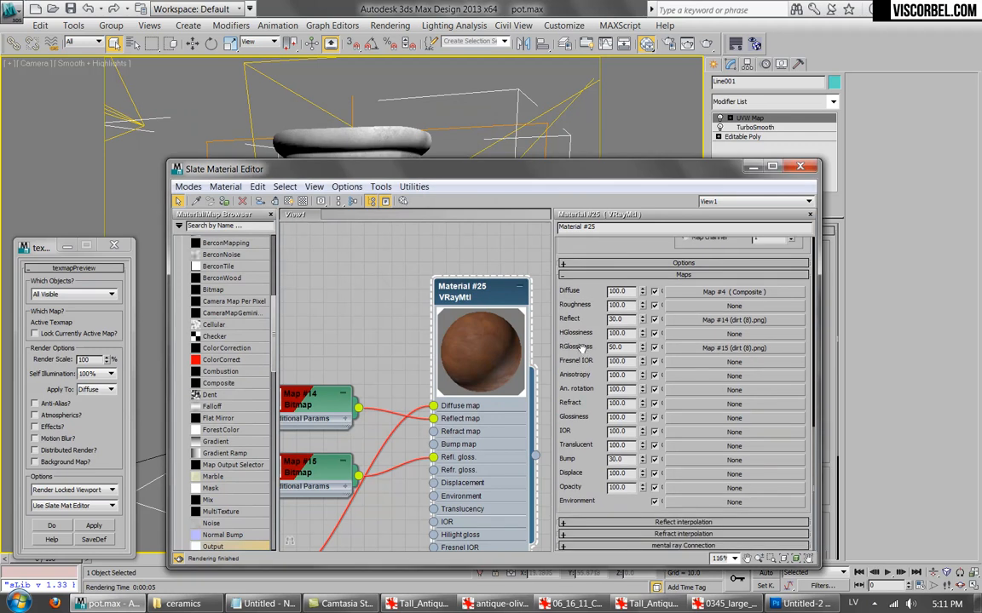
left_click(715, 464)
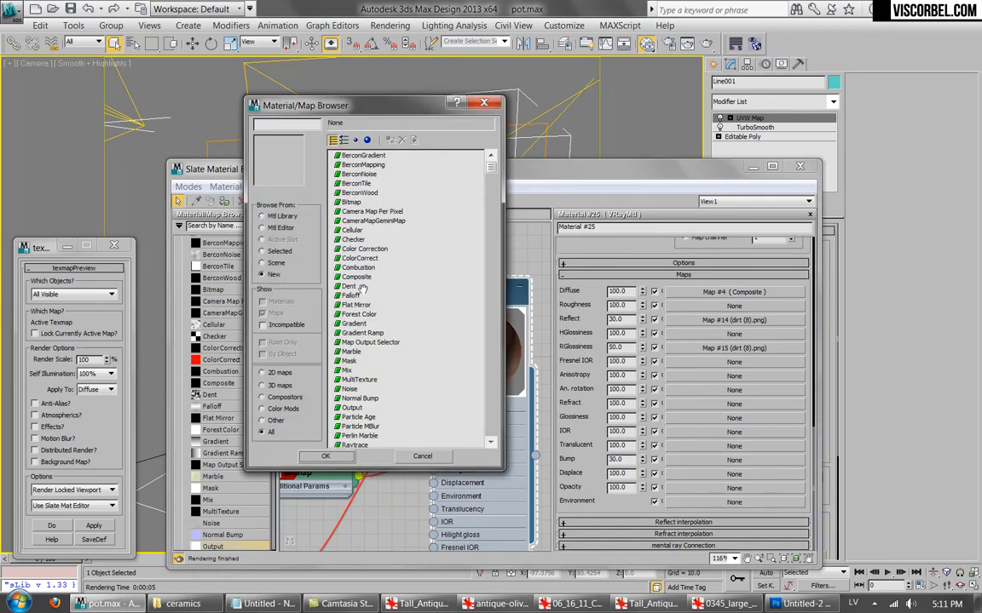
double_click(349, 390)
double_click(326, 431)
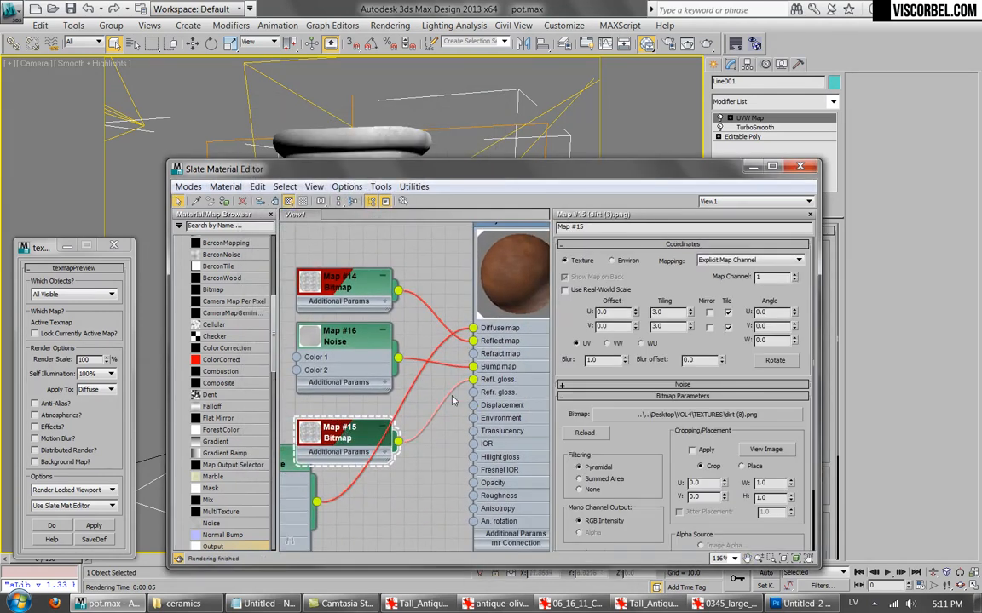
middle_click_drag(414, 429, 424, 402)
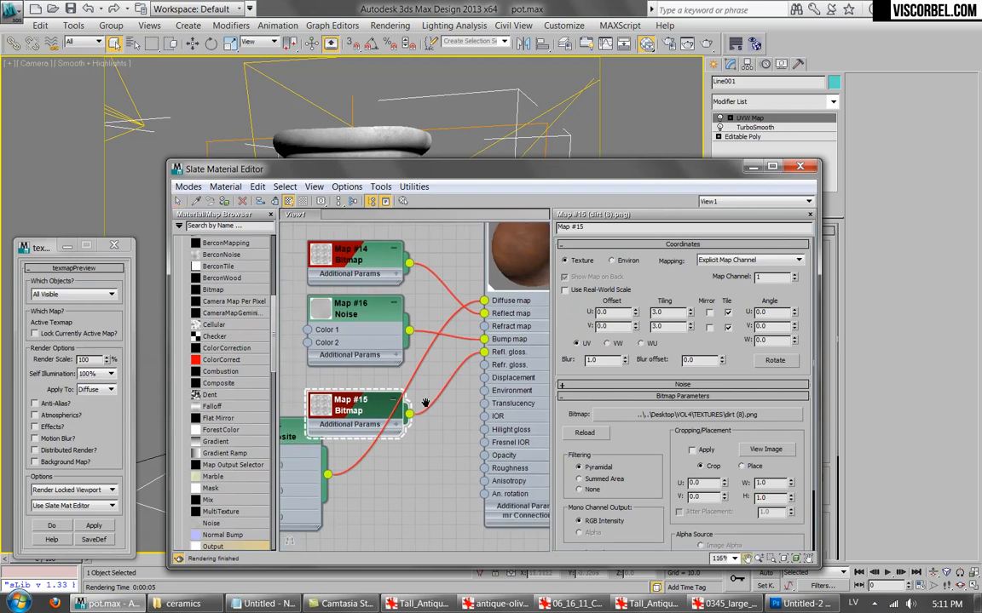
Open the bump Noise map's settings and show the map on the pot in the viewport.
double_click(344, 314)
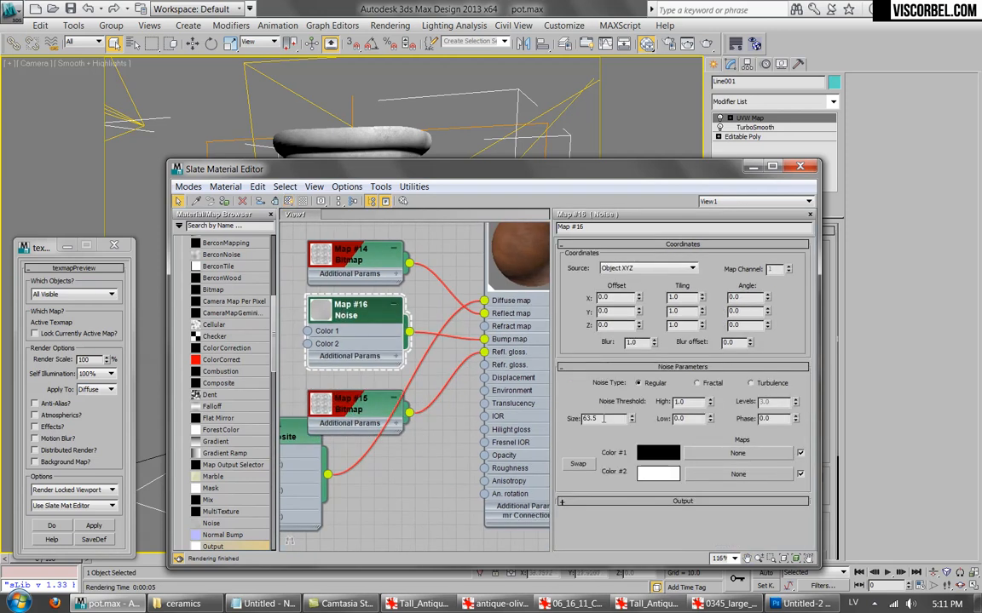
left_click_drag(453, 162, 588, 139)
right_click(494, 286)
left_click(562, 398)
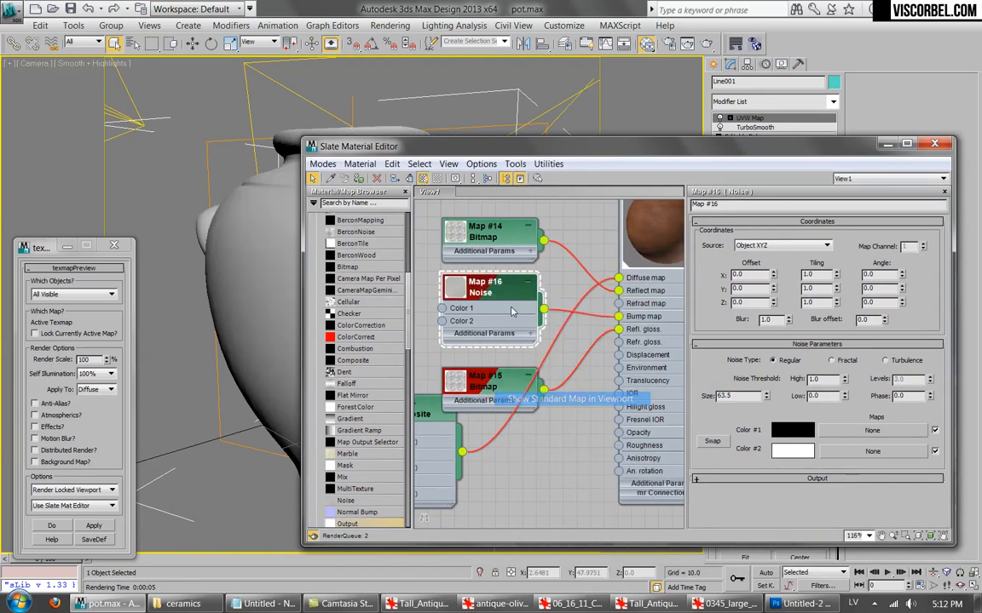
left_click_drag(526, 154, 515, 182)
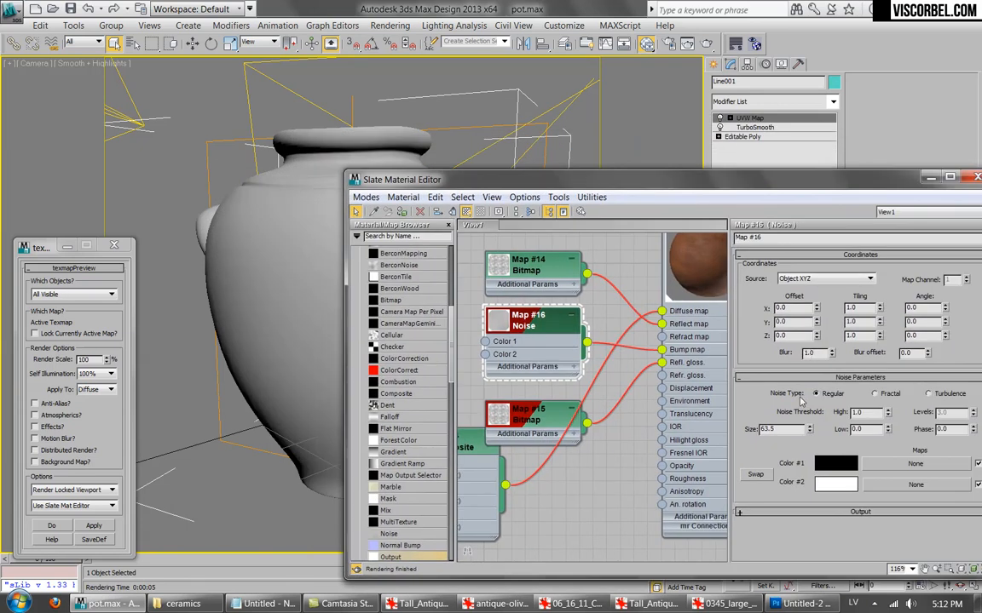
Try Noise sizes of 10, 5, 3 and 6, rendering texture previews of the last two on the pot.
key("Return")
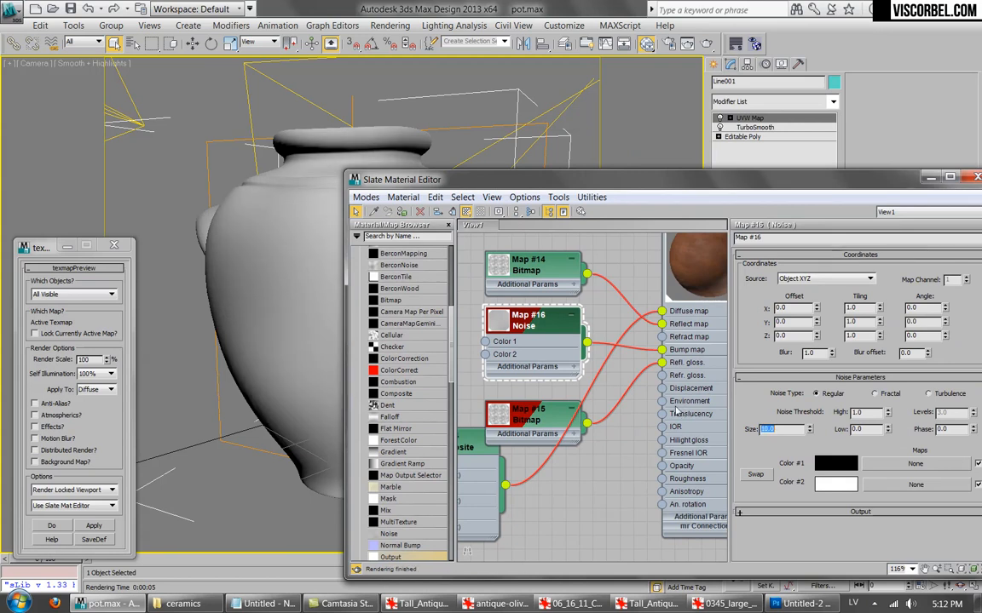
type("5")
key("Return")
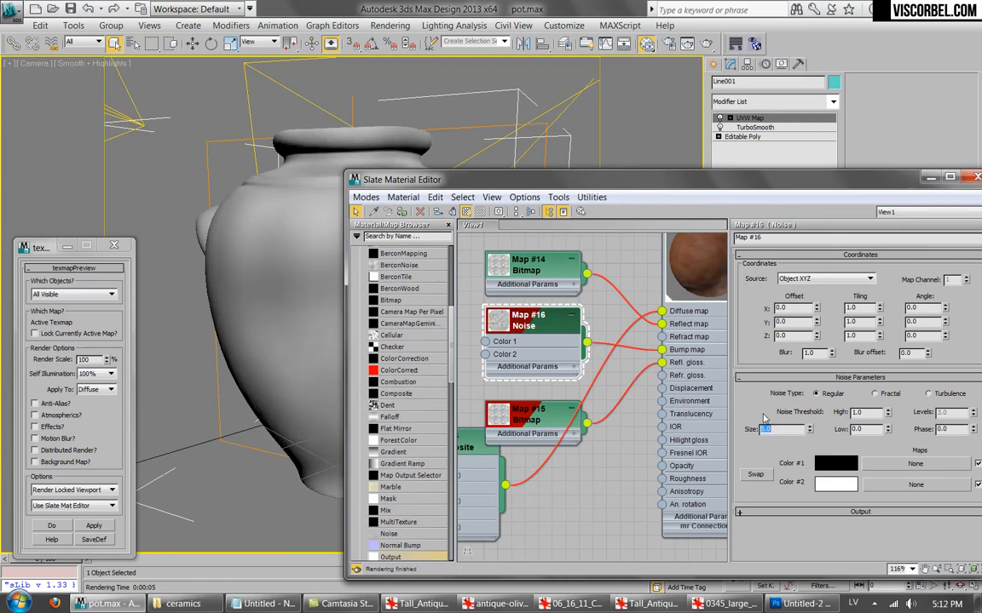
key("Return")
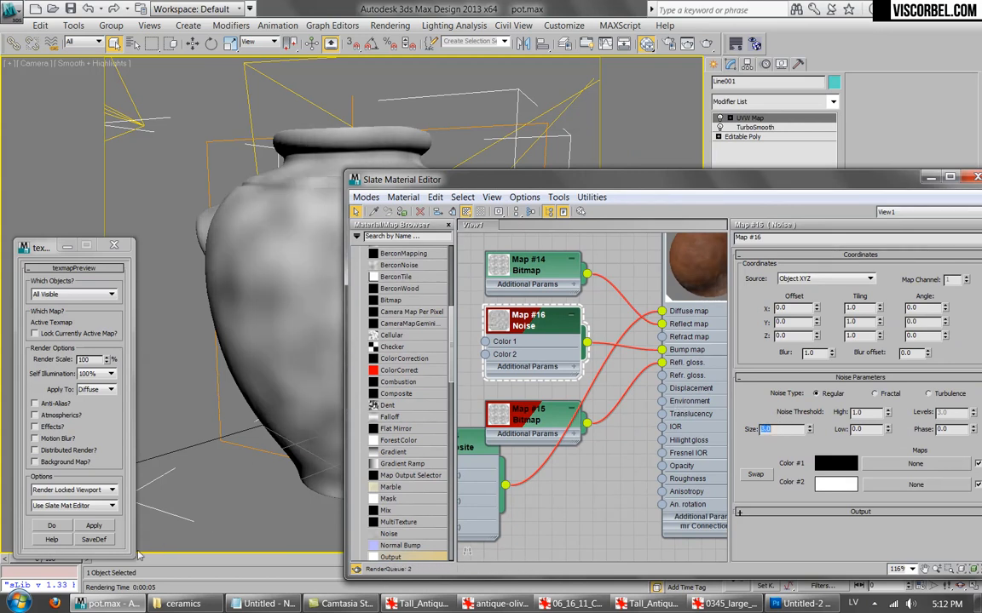
left_click(89, 528)
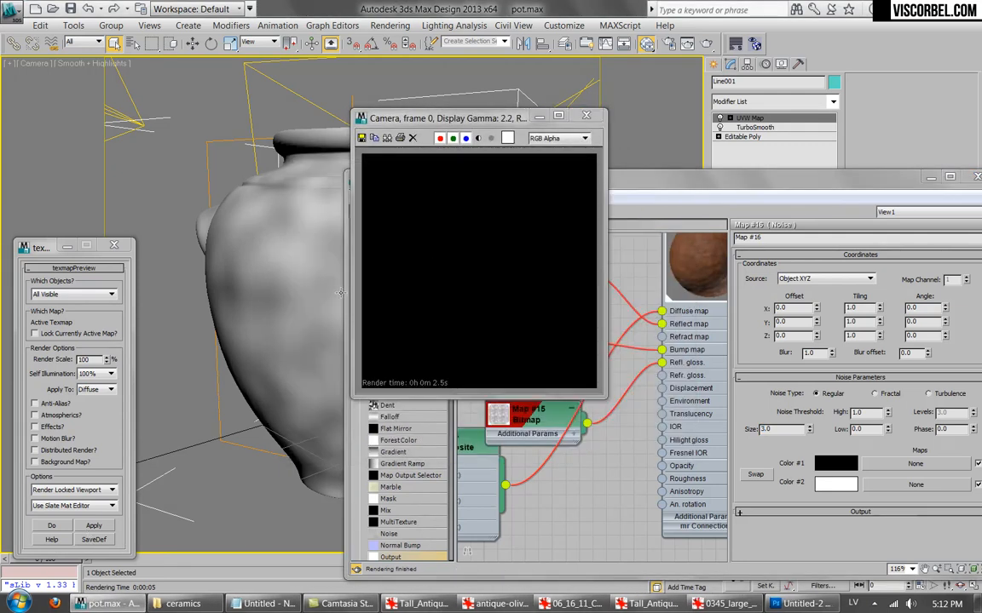
left_click(782, 427)
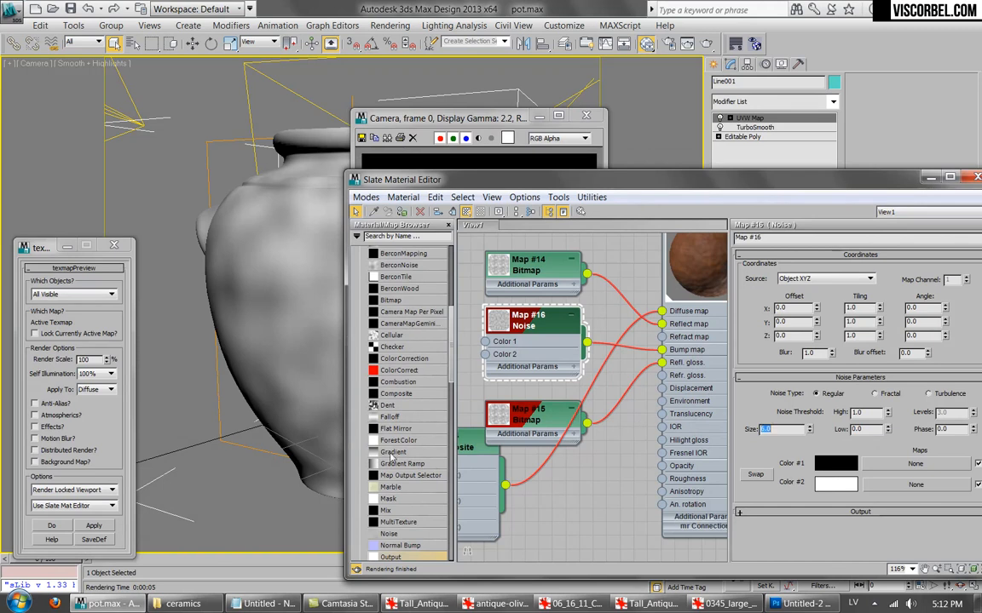
type("6")
left_click(93, 525)
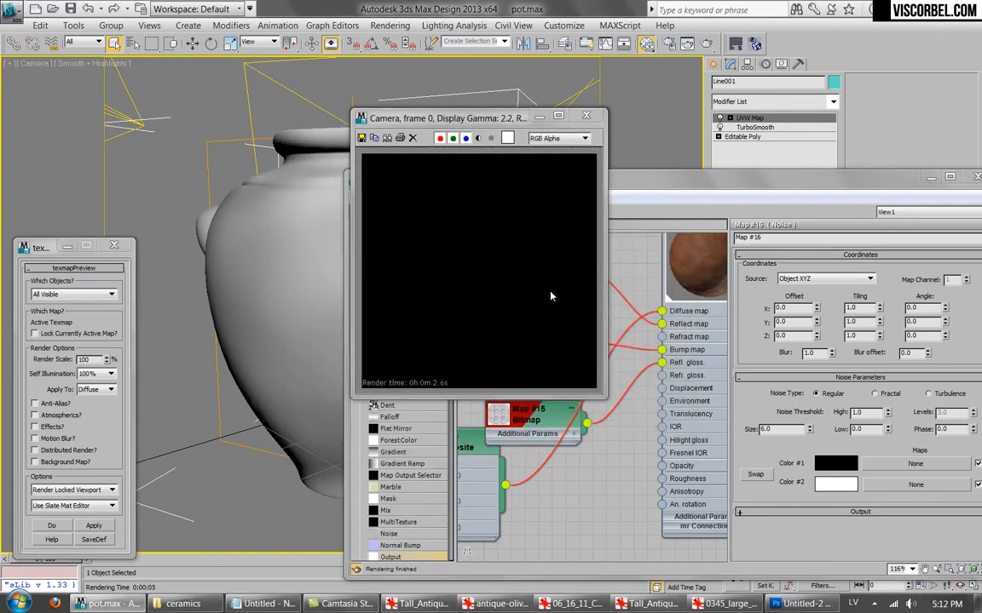
Set the Noise size to 15 and render a texture preview of it on the pot.
double_click(777, 429)
type("15")
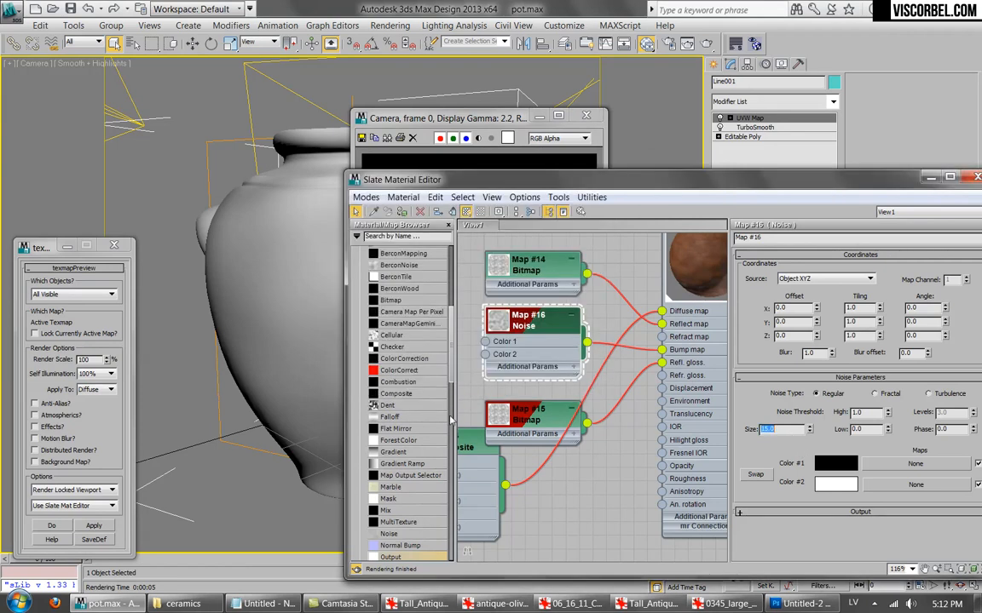
left_click(94, 526)
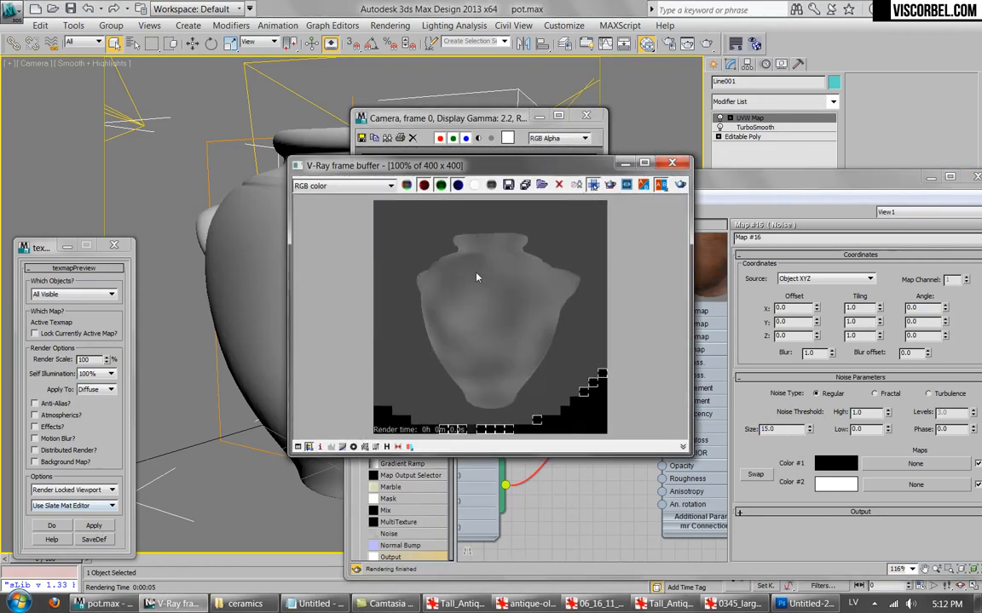
left_click(585, 115)
left_click(590, 124)
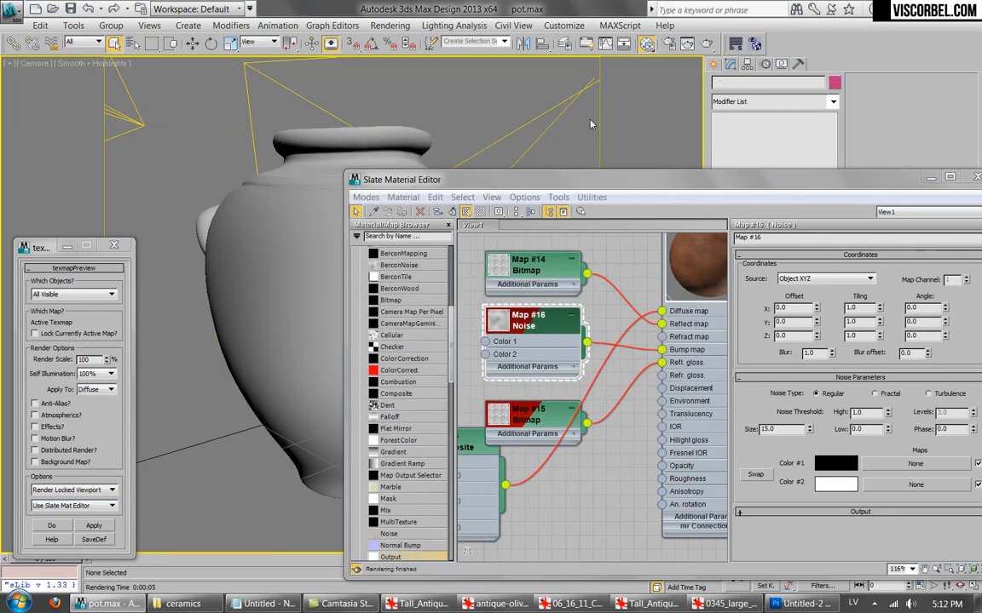
Insert a Mix map between the Noise and the Bump slot with Noise as Color 1, and open its parameters.
left_click_drag(706, 194, 575, 197)
left_click_drag(404, 329, 377, 332)
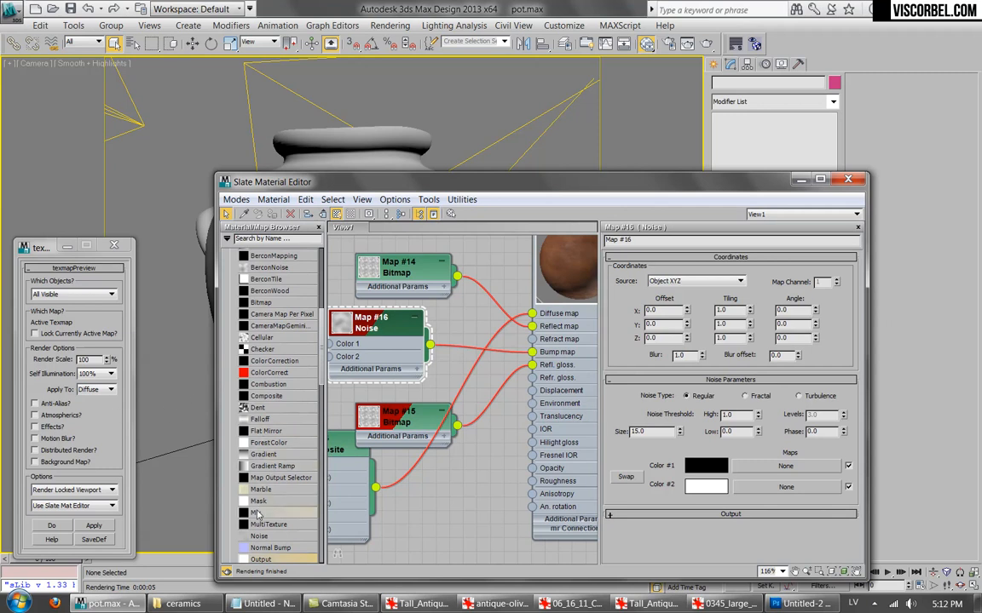
left_click_drag(478, 361, 477, 361)
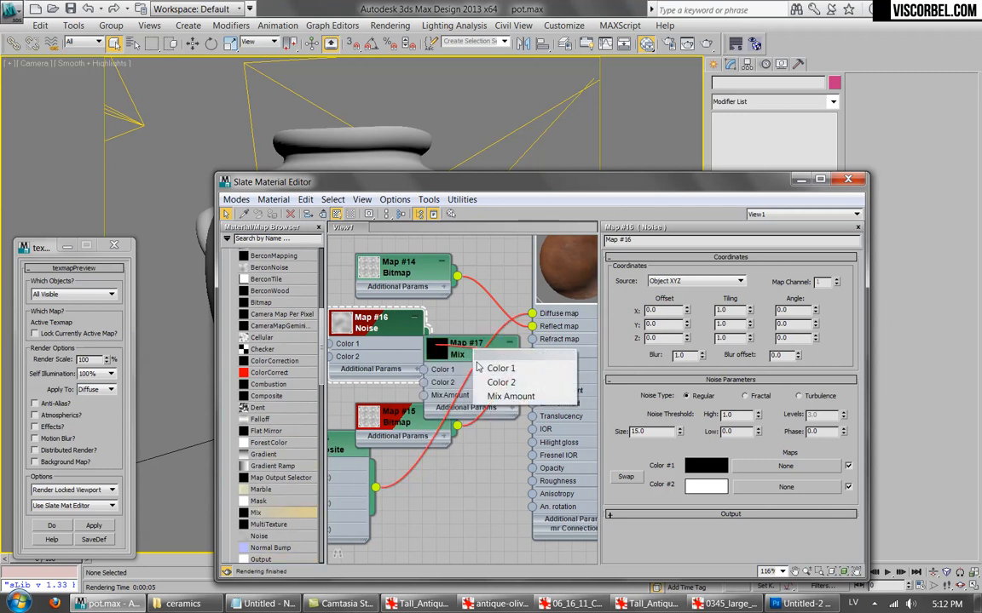
left_click(501, 368)
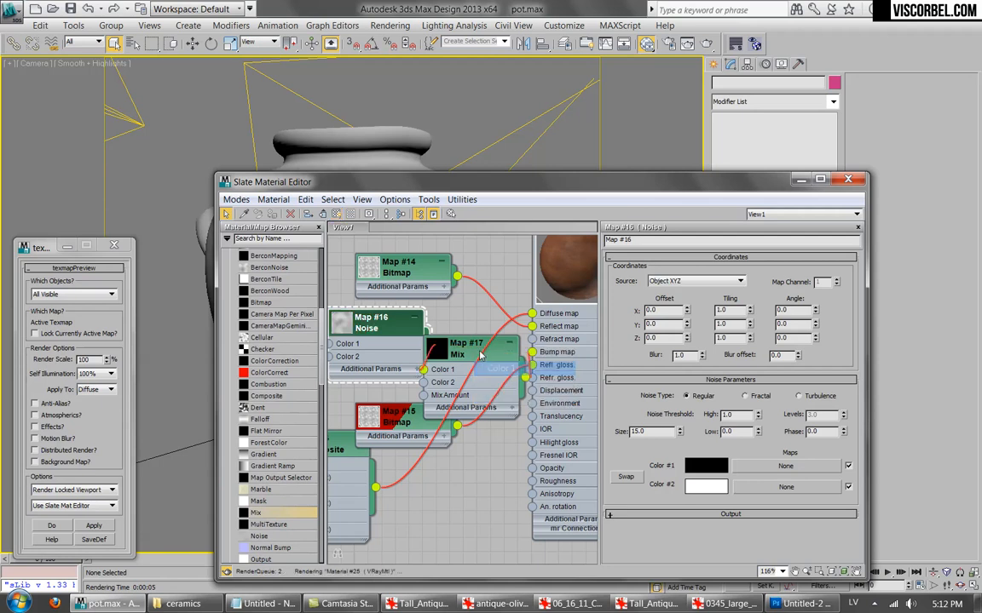
left_click_drag(434, 347, 408, 319)
double_click(445, 324)
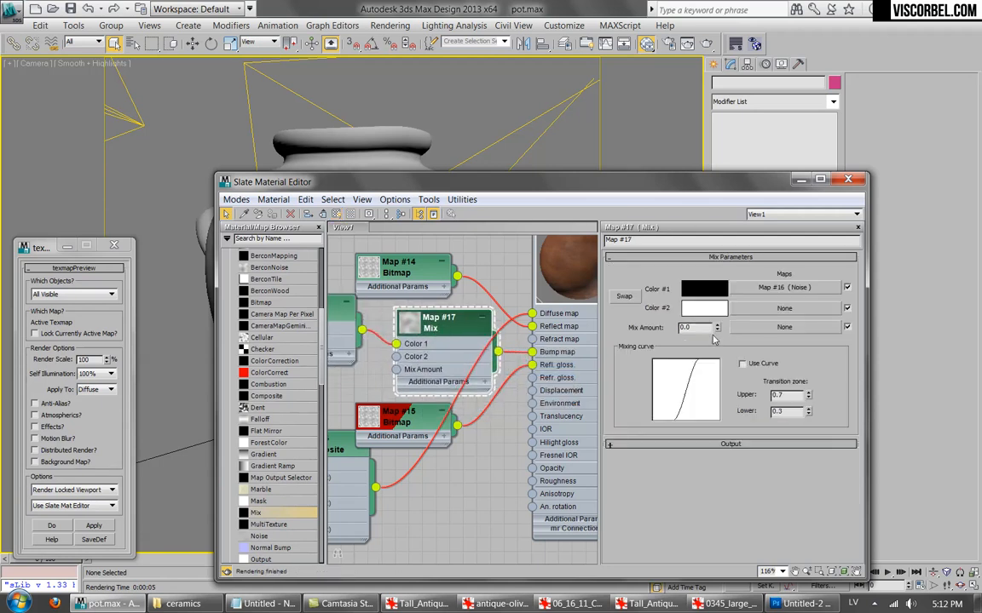
Lay out the material's child nodes and load dirt (2).png as a Bitmap into the Mix map's Color 2.
scroll(503, 329, "down", 3)
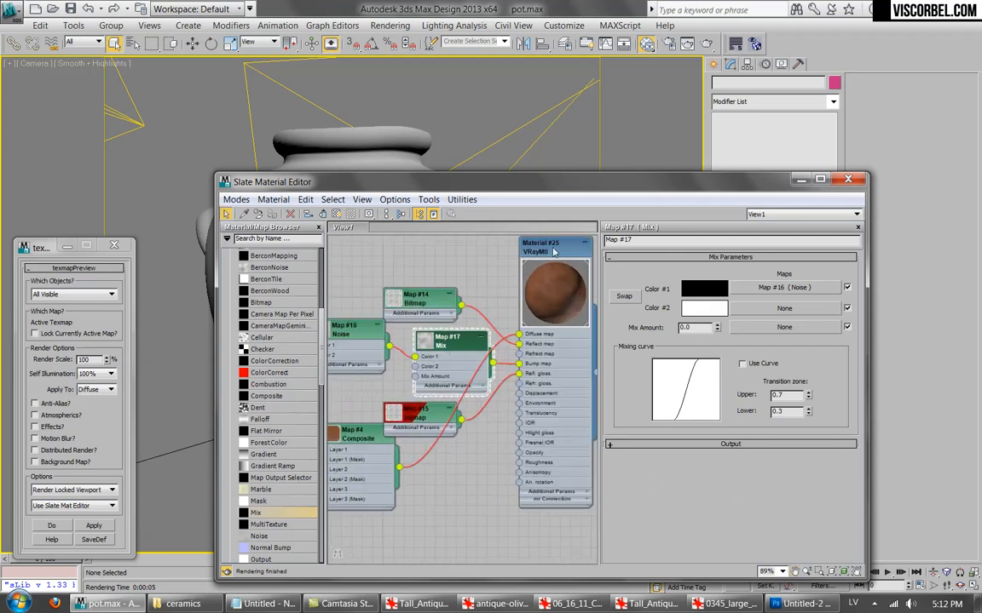
right_click(558, 255)
left_click(565, 397)
middle_click_drag(419, 409, 500, 364)
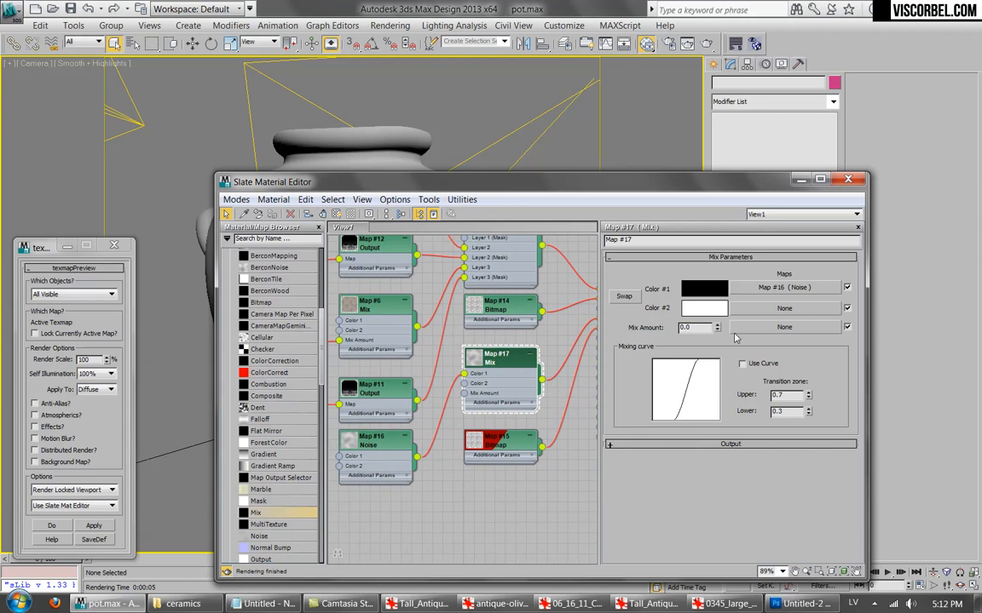
left_click(784, 308)
double_click(352, 204)
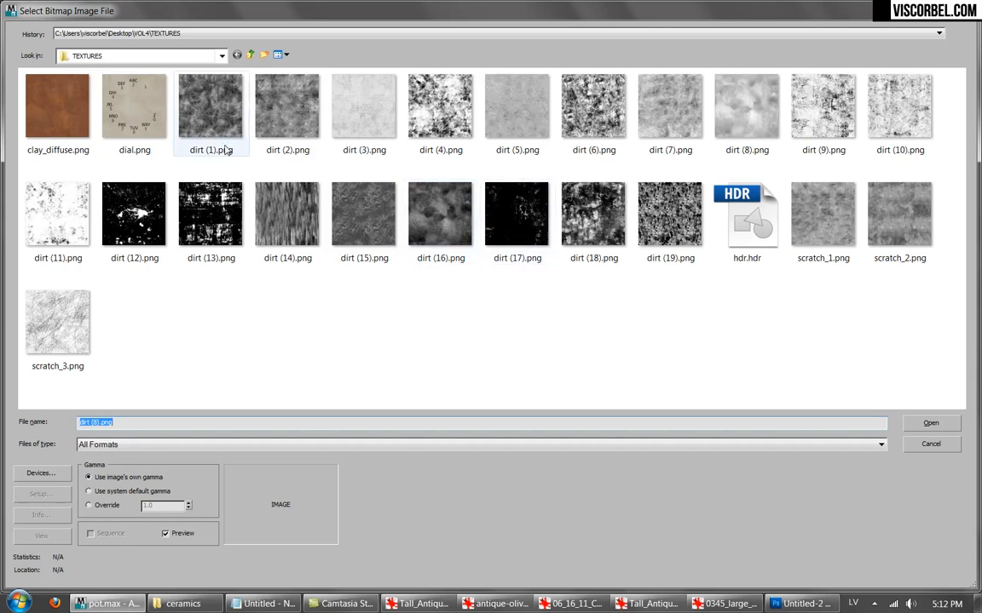
double_click(270, 125)
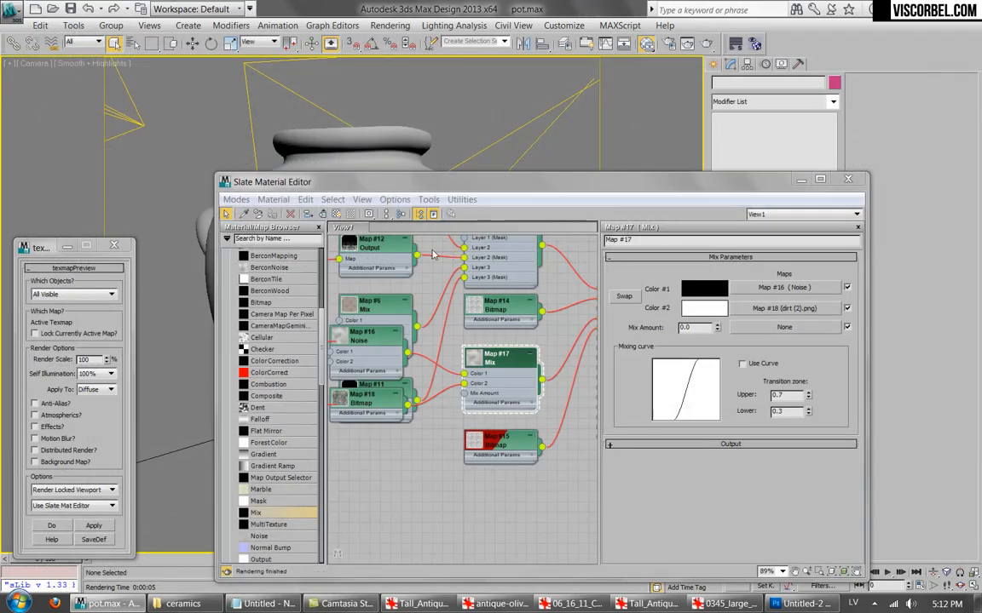
Move the dirt (2).png node below the others, show it in the viewport and set its U and V tiling to 3.0.
middle_click_drag(520, 397, 580, 409)
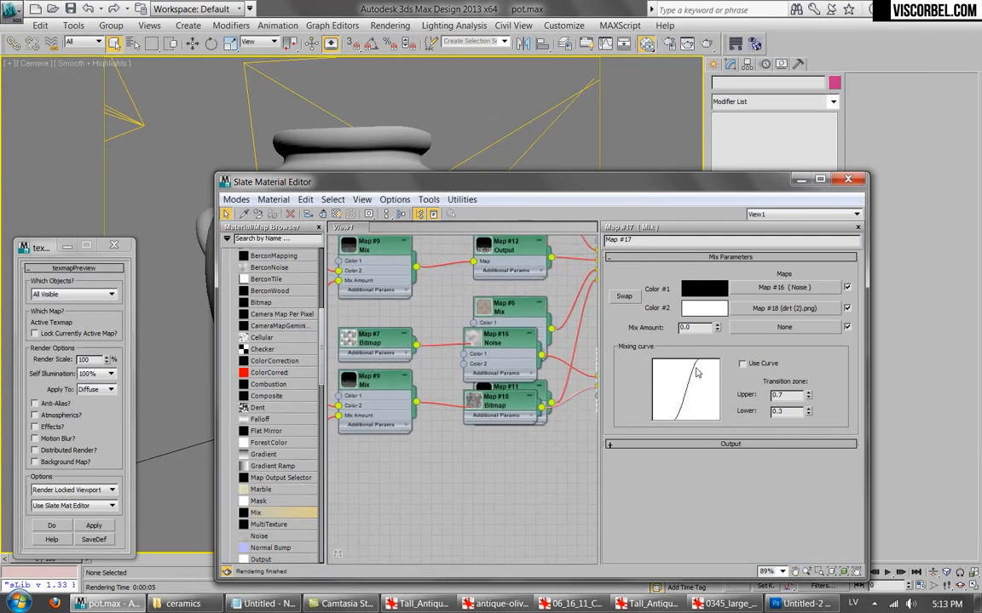
left_click(784, 309)
left_click_drag(503, 406, 502, 499)
right_click(481, 494)
left_click(515, 285)
left_click_drag(438, 180, 516, 208)
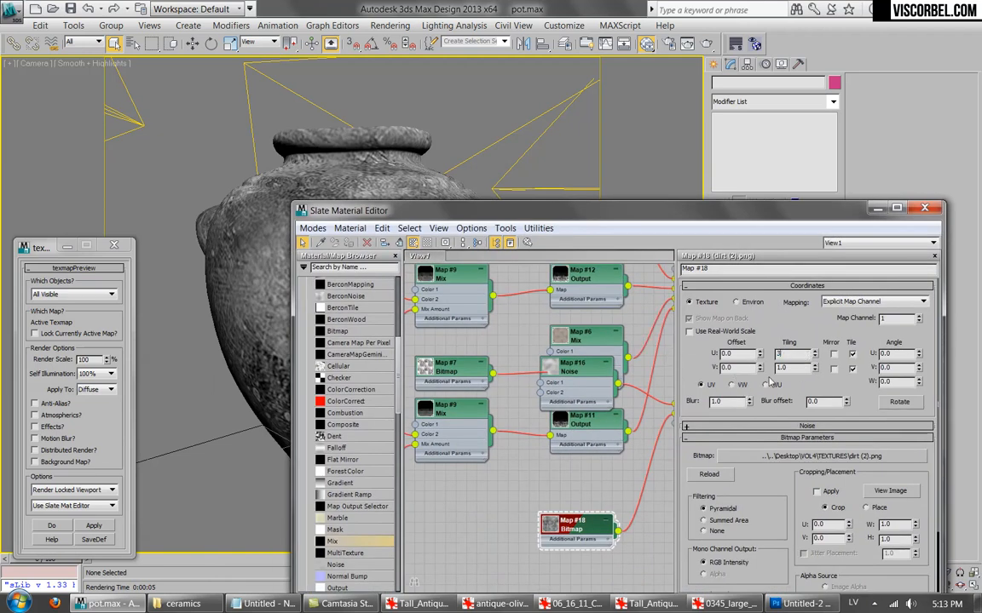
type("3")
key("Tab")
key("Return")
left_click_drag(512, 202, 521, 109)
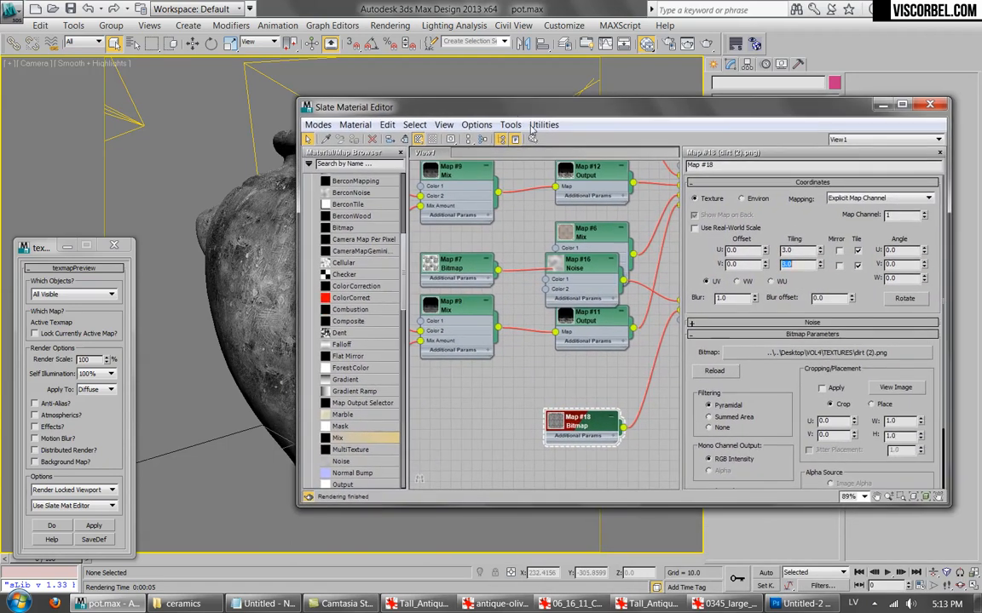
Invert the dirt (2).png bitmap's output.
scroll(776, 298, "down", 2)
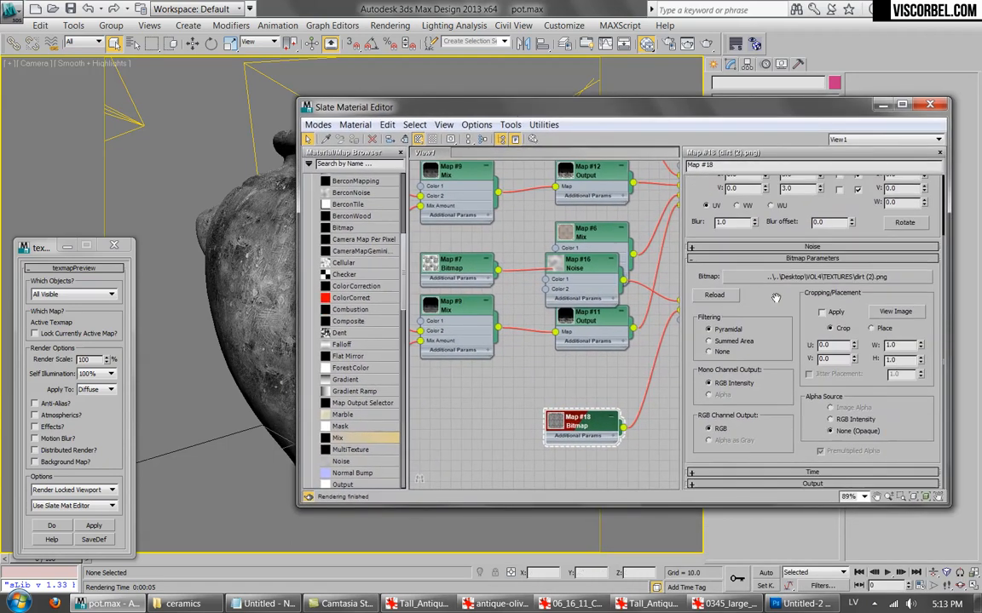
left_click(764, 484)
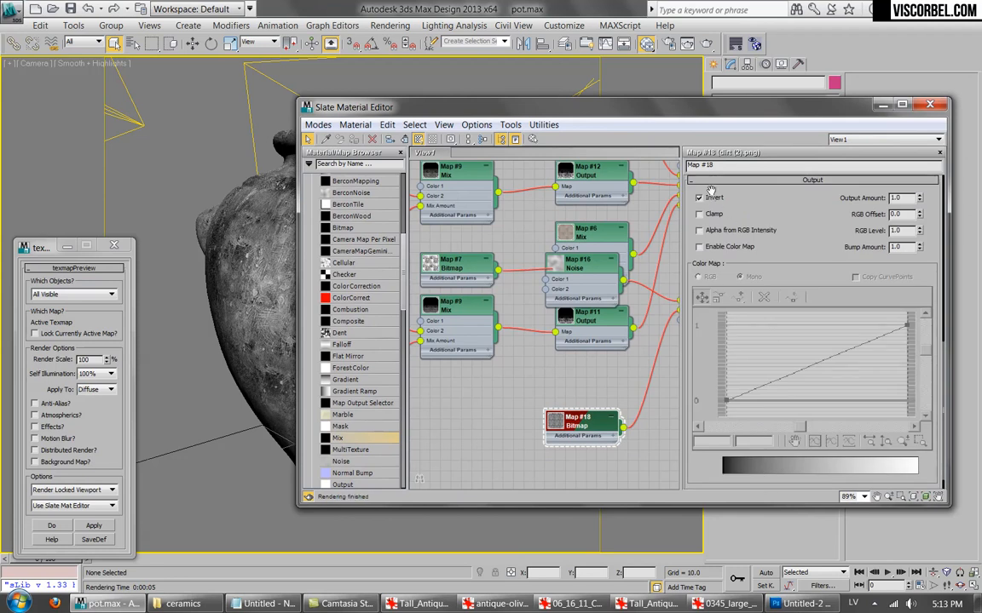
left_click(771, 182)
left_click_drag(824, 212, 819, 366)
Set the bump Mix map's Mix Amount to 50 and render a texture preview of it on the pot.
middle_click_drag(617, 382, 504, 405)
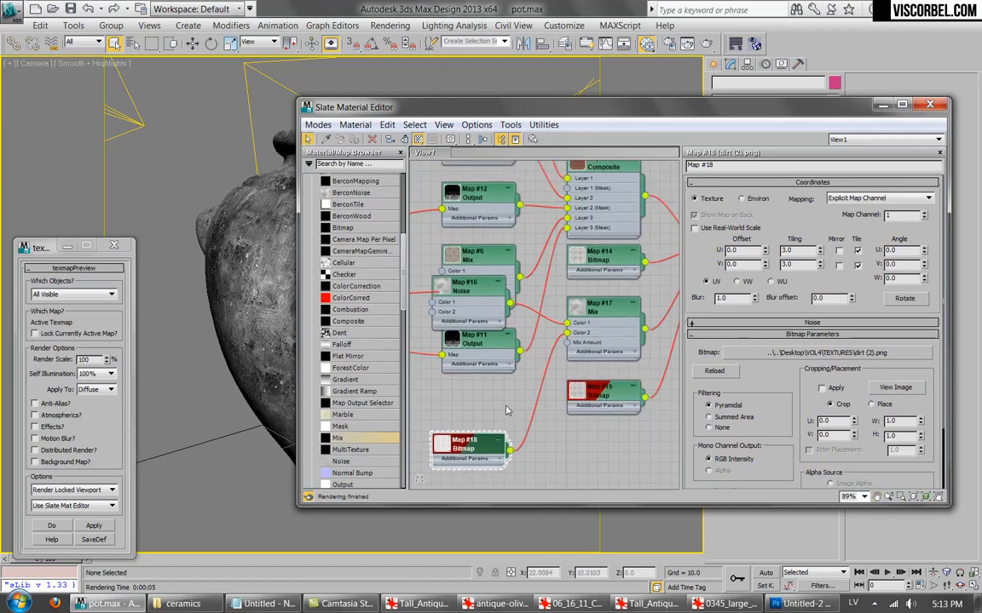
double_click(608, 309)
type("50")
key("Return")
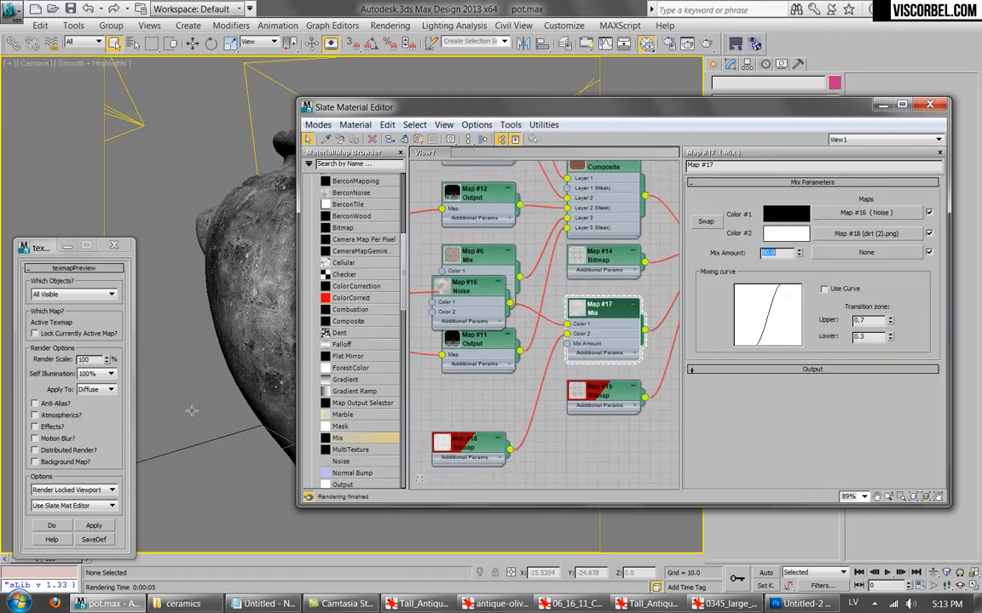
left_click(93, 525)
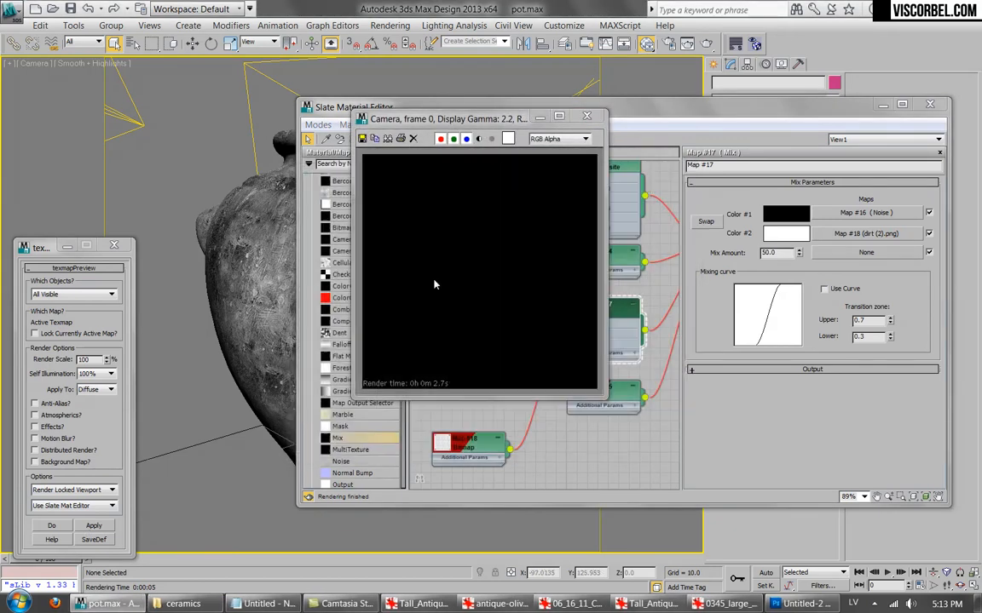
left_click(612, 108)
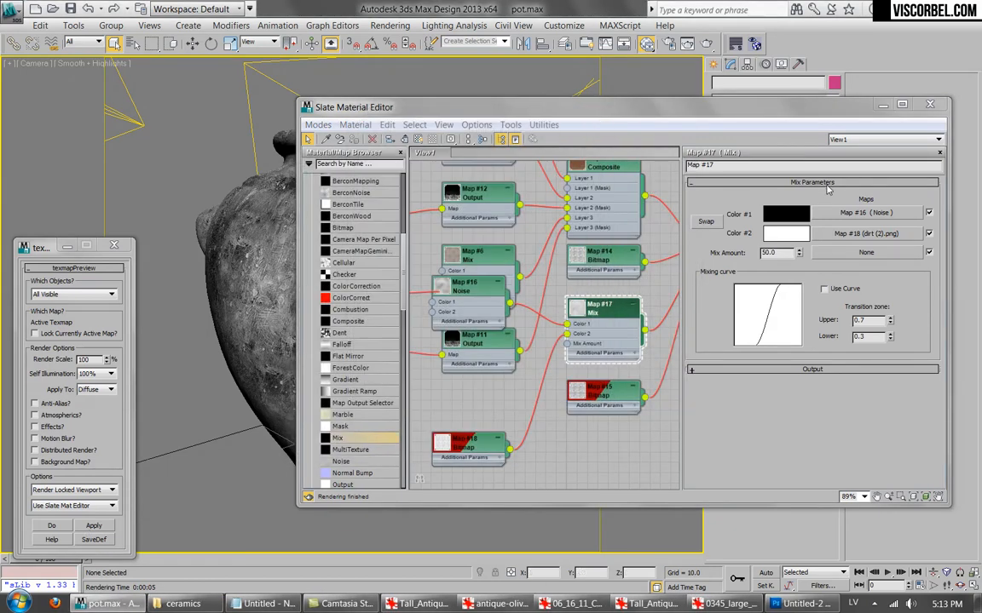
Set the Noise threshold to Low 0.2 and High 0.8, and preview the bump Mix map on the pot.
left_click(841, 214)
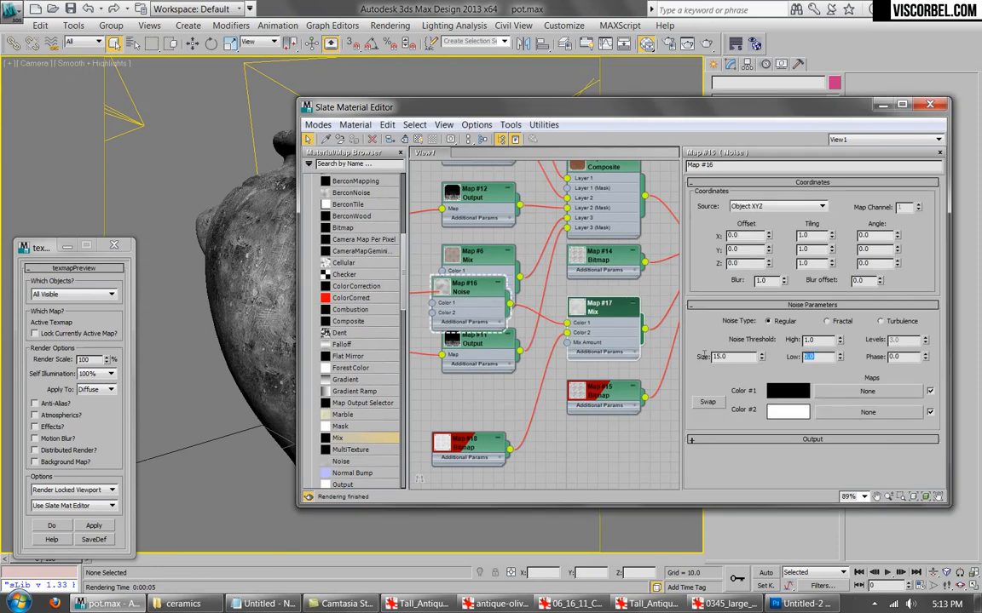
left_click_drag(815, 340, 742, 346)
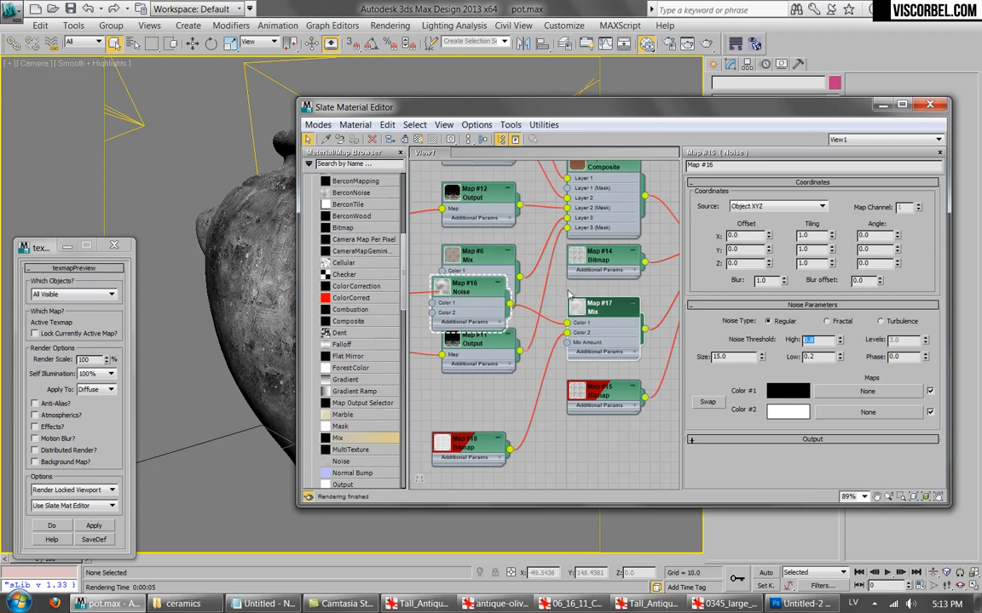
left_click(610, 318)
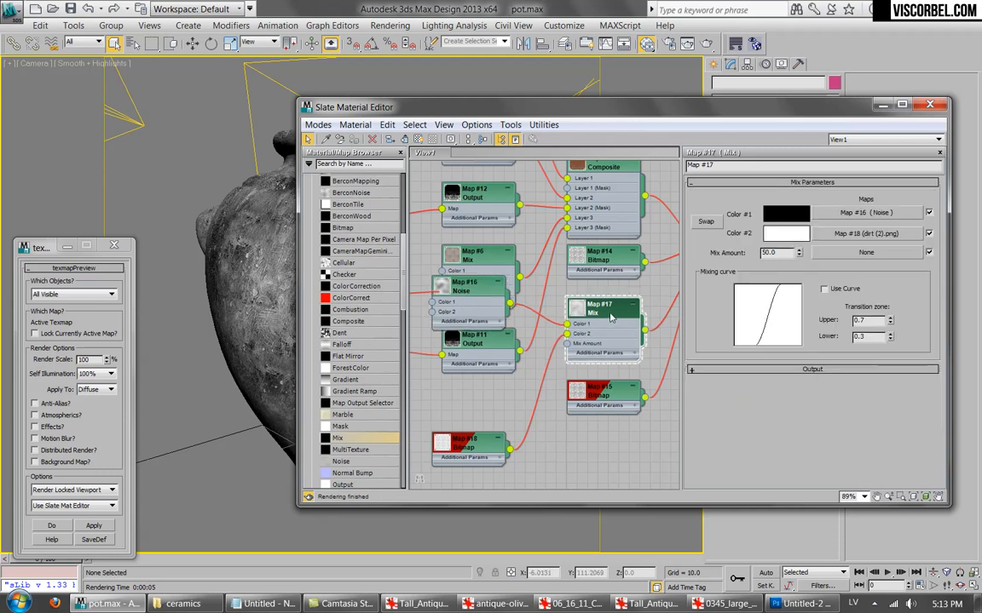
left_click(97, 528)
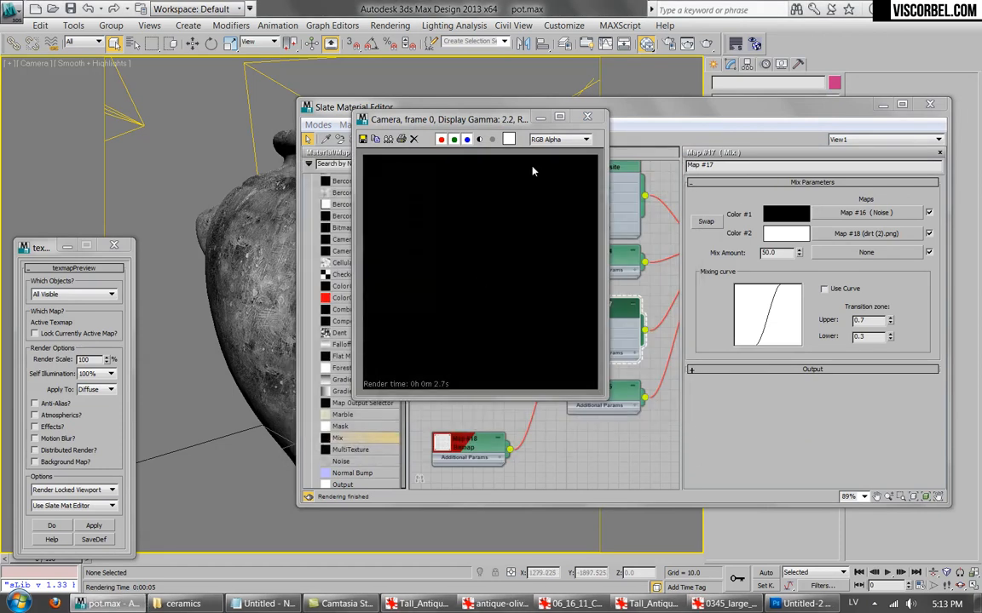
left_click(587, 117)
Test render the pot to check the mixed bump in the full material.
left_click_drag(612, 112, 675, 128)
left_click(706, 45)
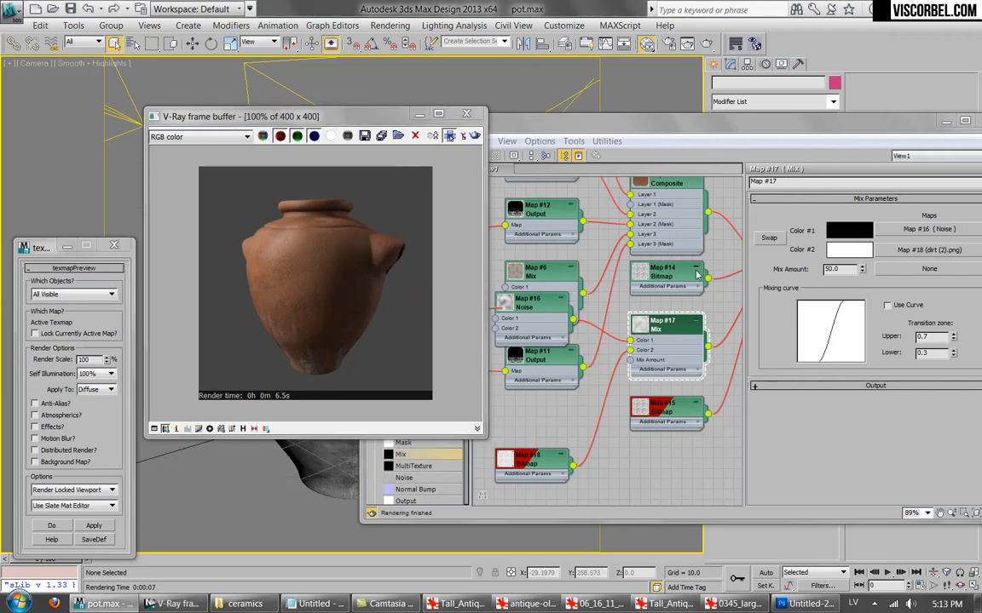
middle_click_drag(709, 305, 589, 344)
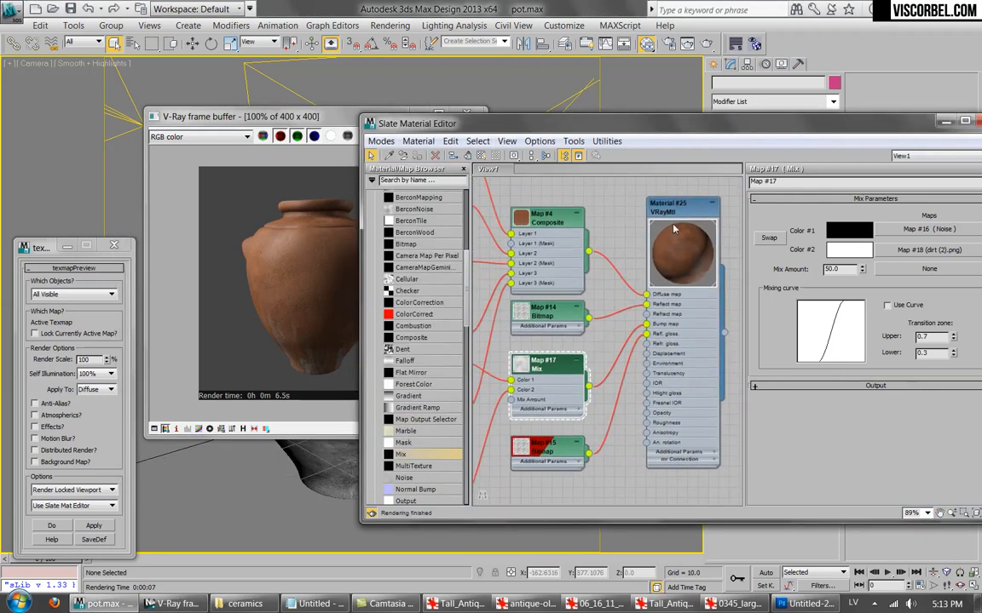
Set the VRayMtl's Bump amount to 15 and test render the pot.
double_click(686, 212)
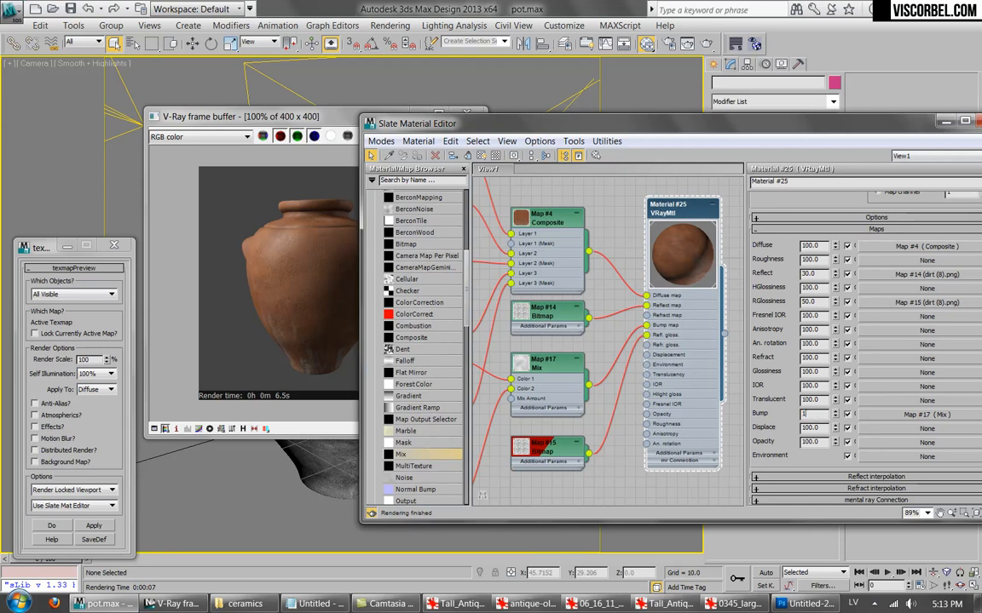
left_click(273, 264)
left_click(476, 138)
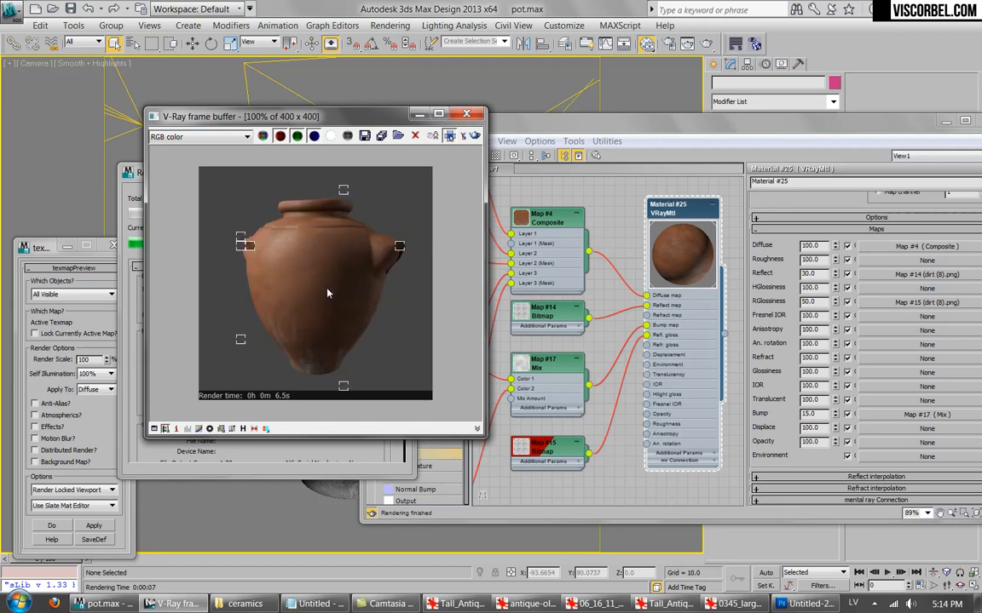
Set the clay VRayMtl's Refl. glossiness to 0.3, test render the pot and close the V-Ray frame buffer.
left_click(673, 211)
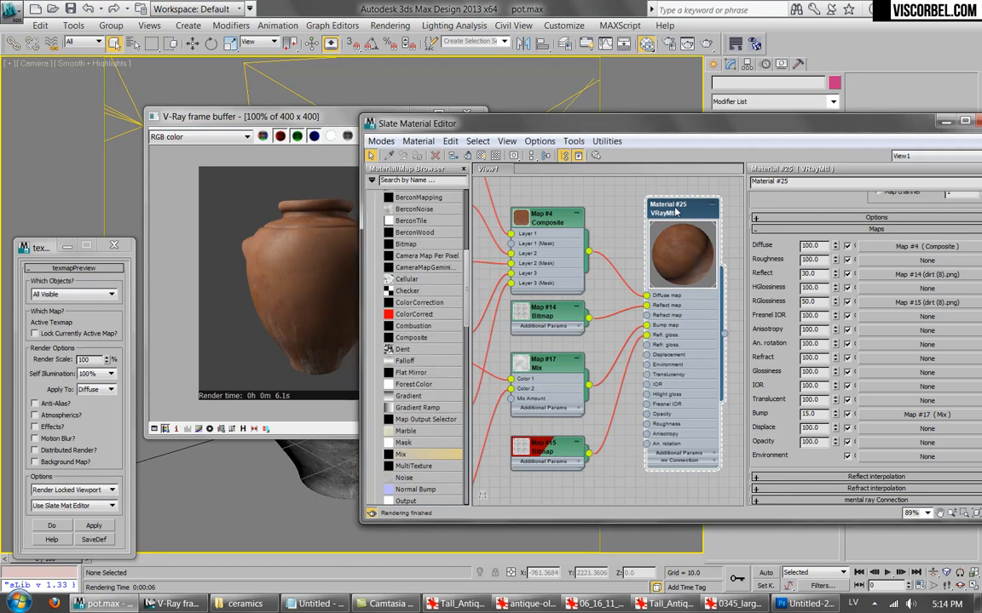
scroll(801, 256, "up", 10)
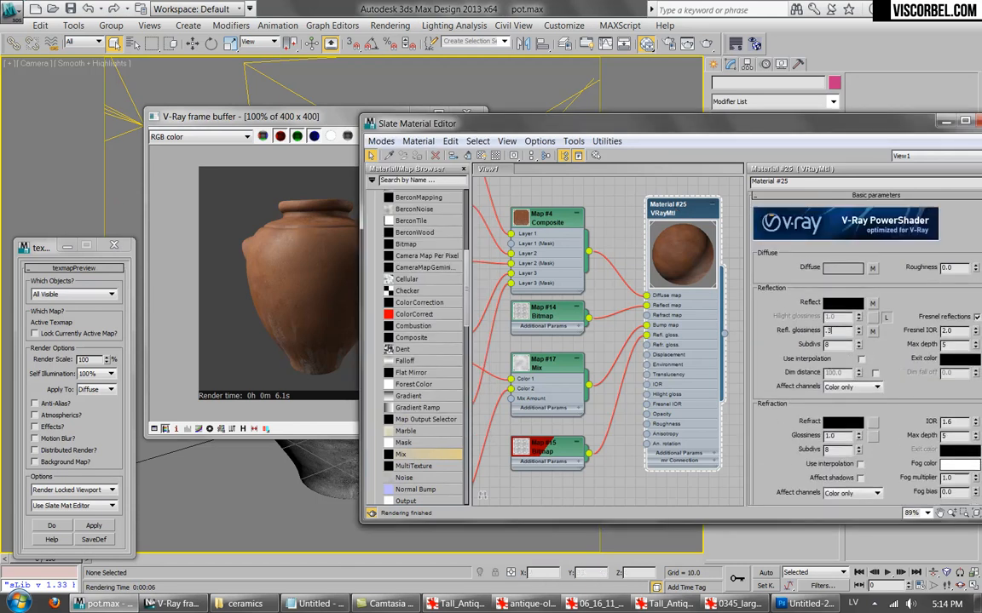
left_click(258, 234)
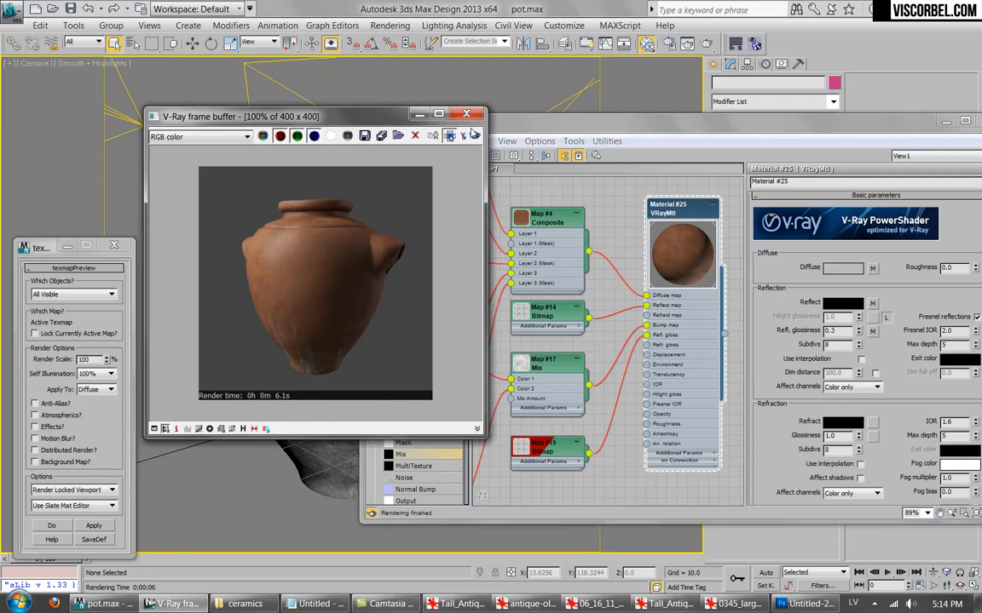
left_click(474, 134)
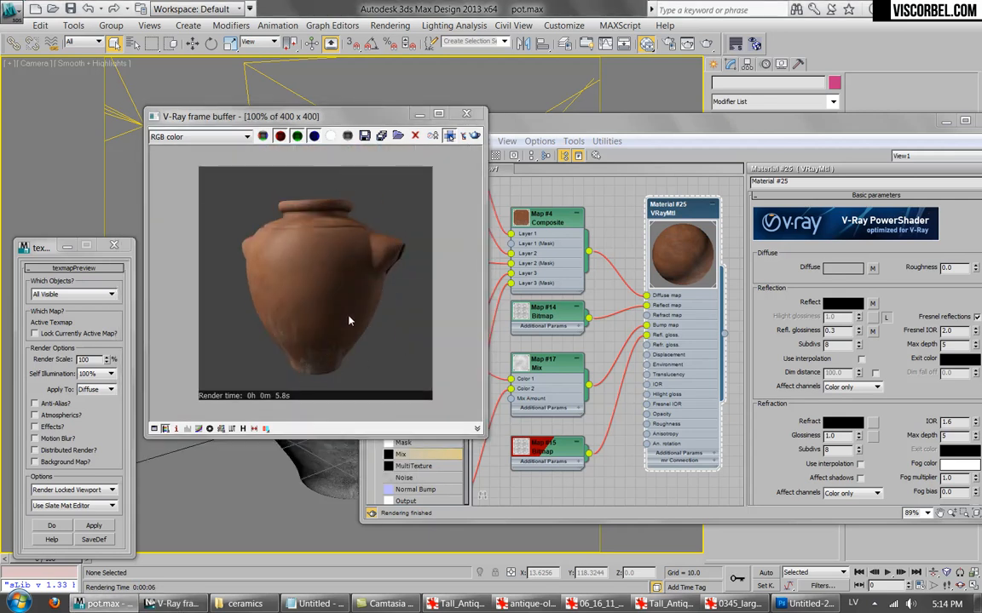
left_click(466, 116)
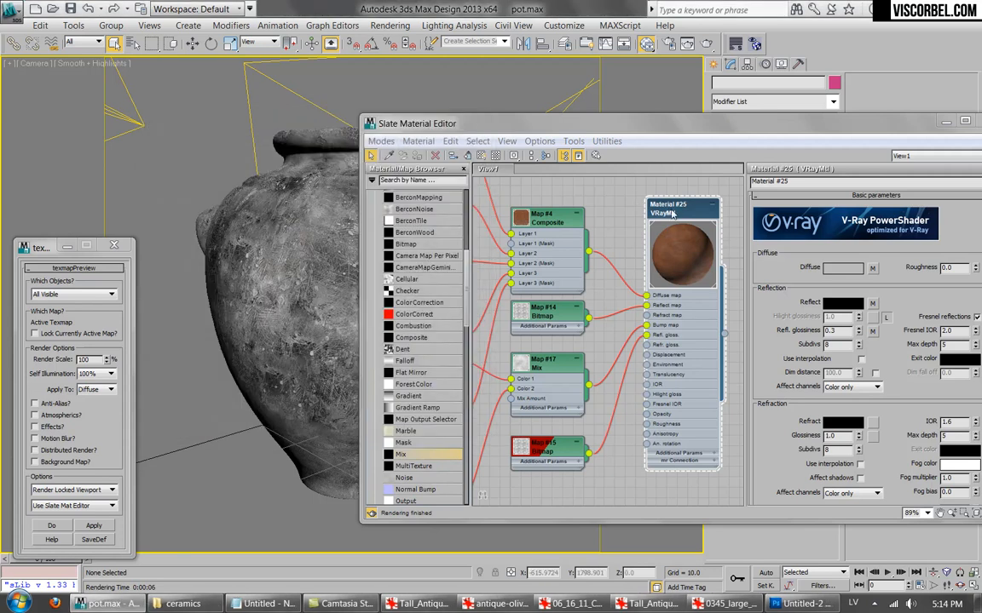
Lay out the children of the clay VRayMtl so its map tree is arranged neatly.
scroll(598, 335, "down", 5)
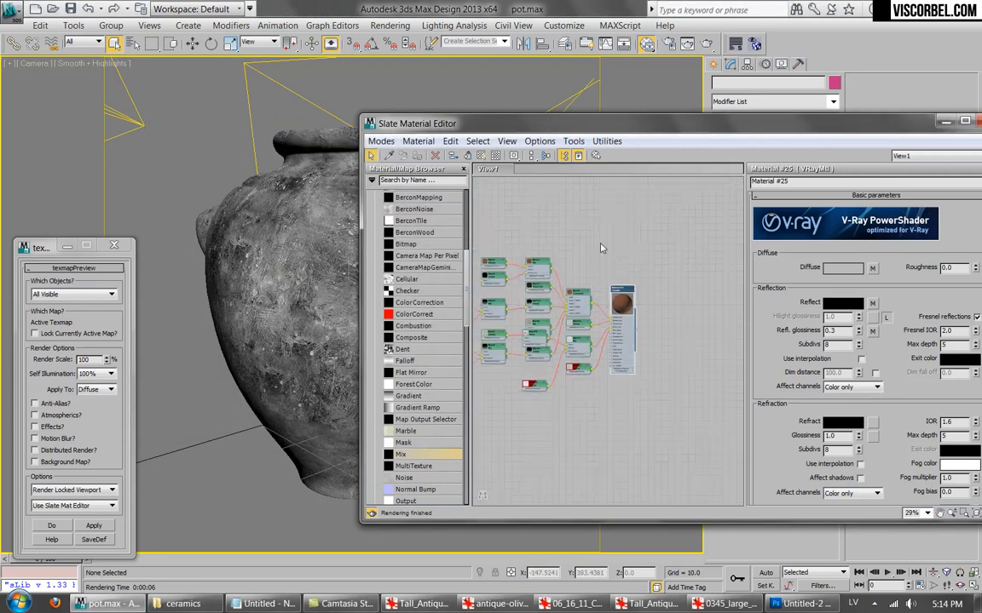
right_click(618, 292)
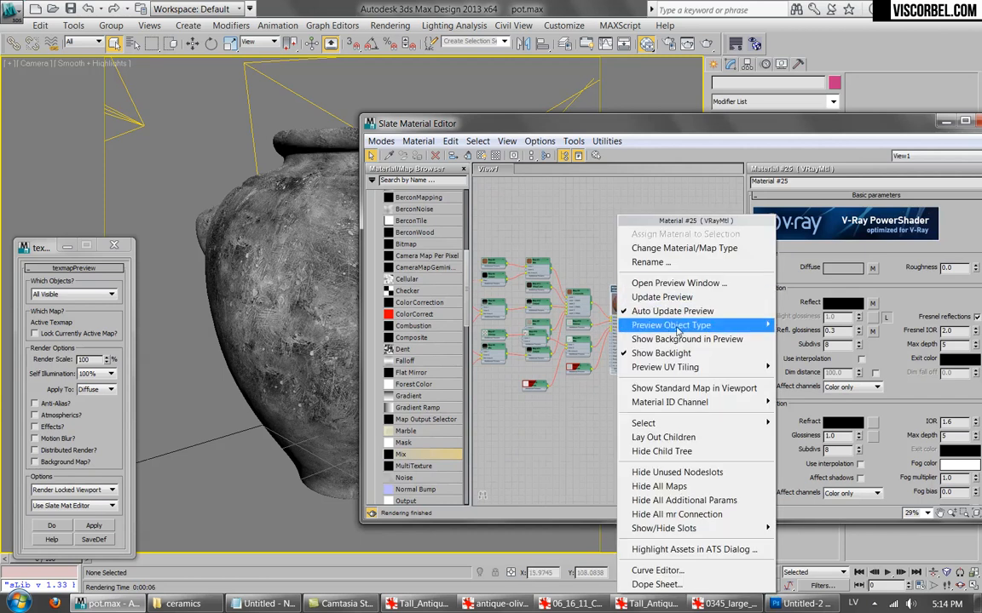
left_click(633, 377)
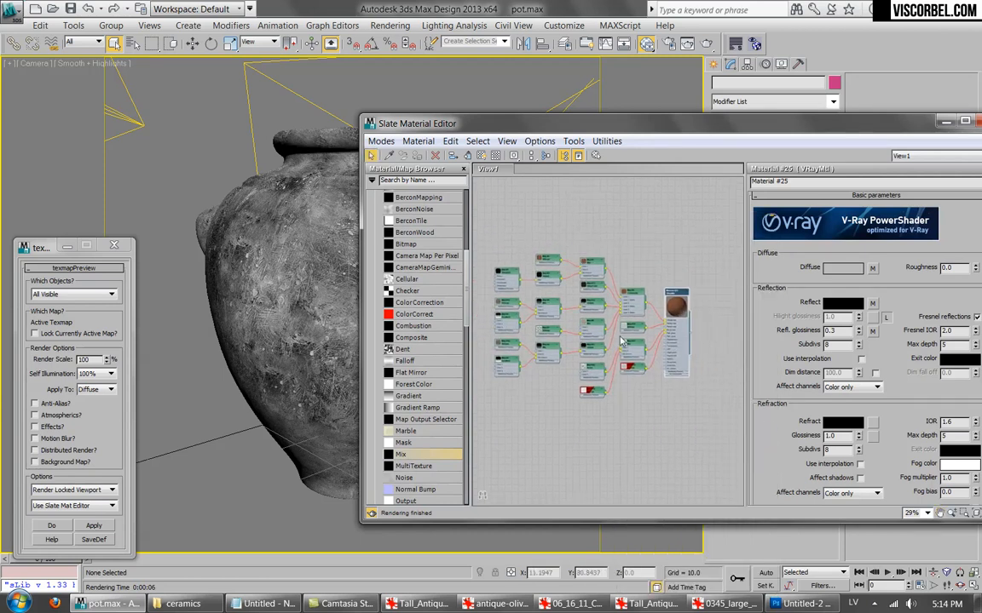
Add a VRayBlendMtl beside the clay material, connect the clay VRayMtl as its Base and open the blend's parameters.
scroll(594, 272, "up", 5)
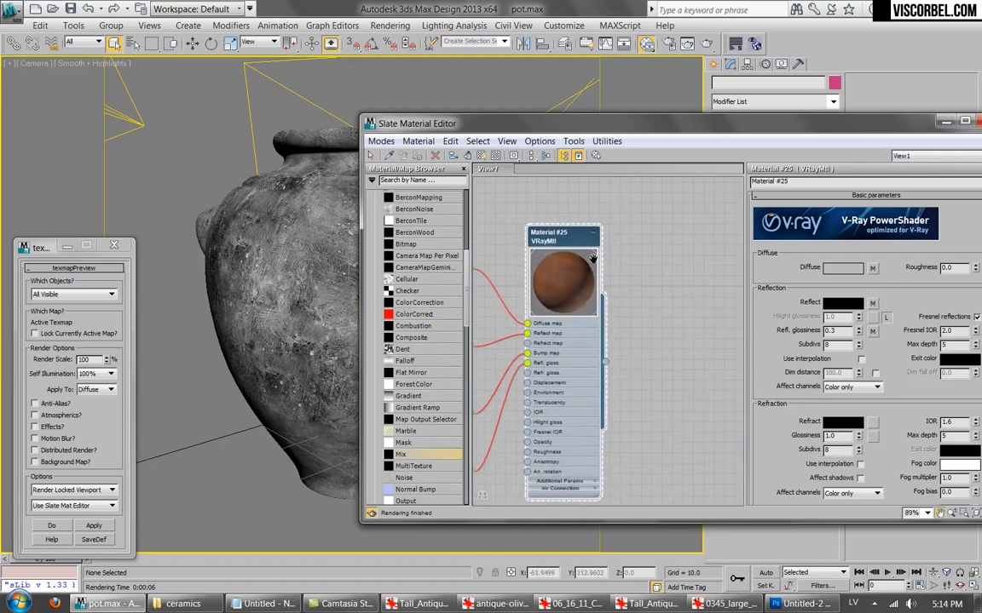
middle_click_drag(594, 272, 538, 249)
left_click_drag(469, 312, 461, 235)
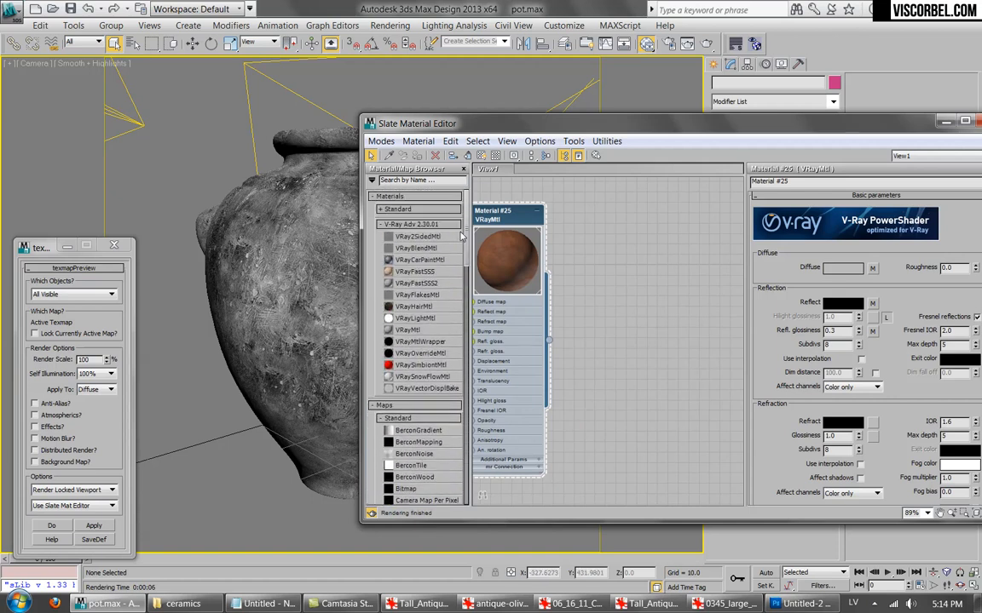
left_click_drag(691, 300, 687, 296)
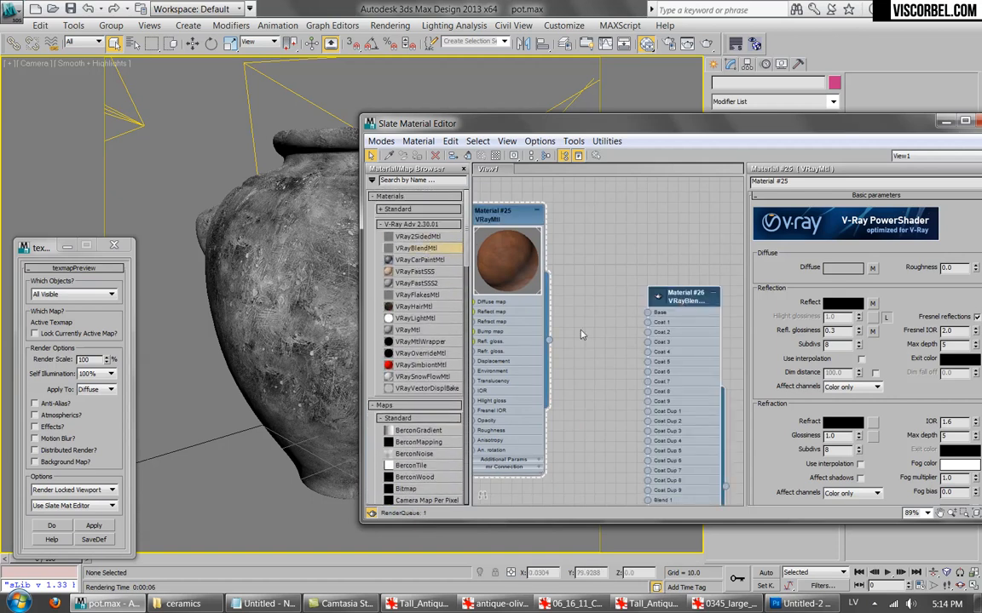
left_click_drag(594, 351, 680, 208)
double_click(679, 208)
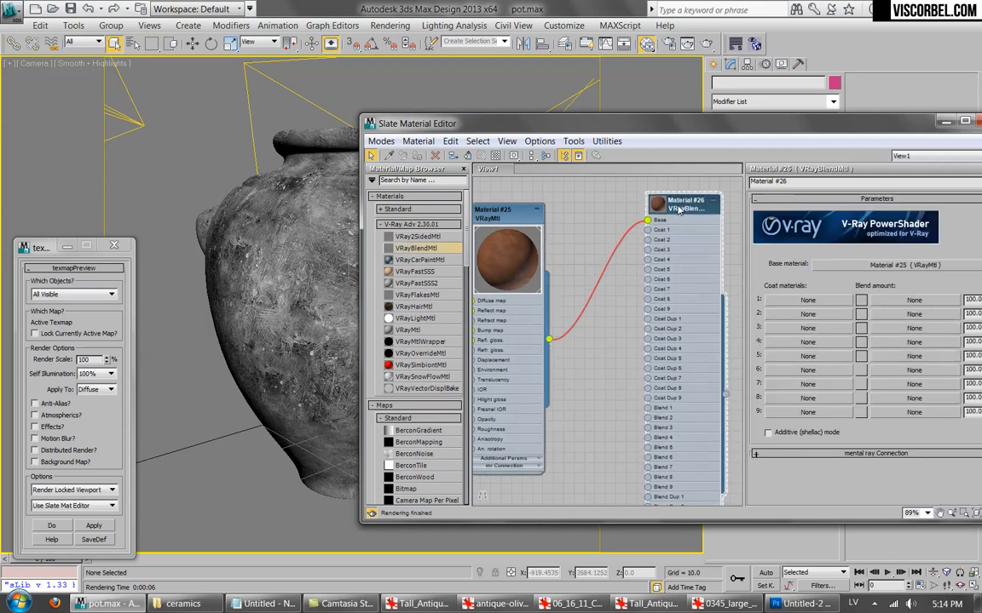
Assign the VRayBlendMtl to the pot and add a VRayMtl as the blend's first coat material.
left_click(315, 234)
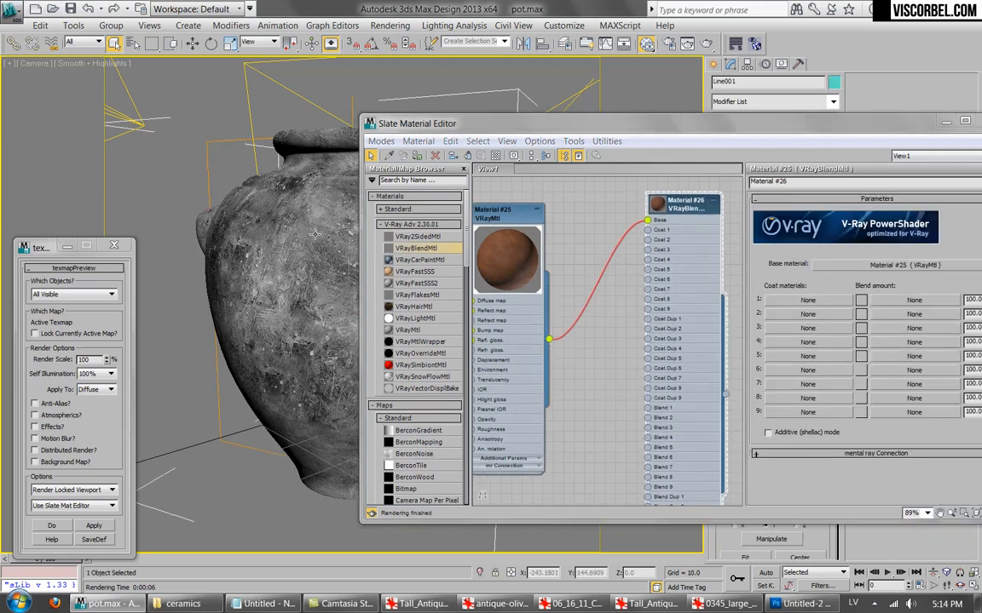
left_click(416, 156)
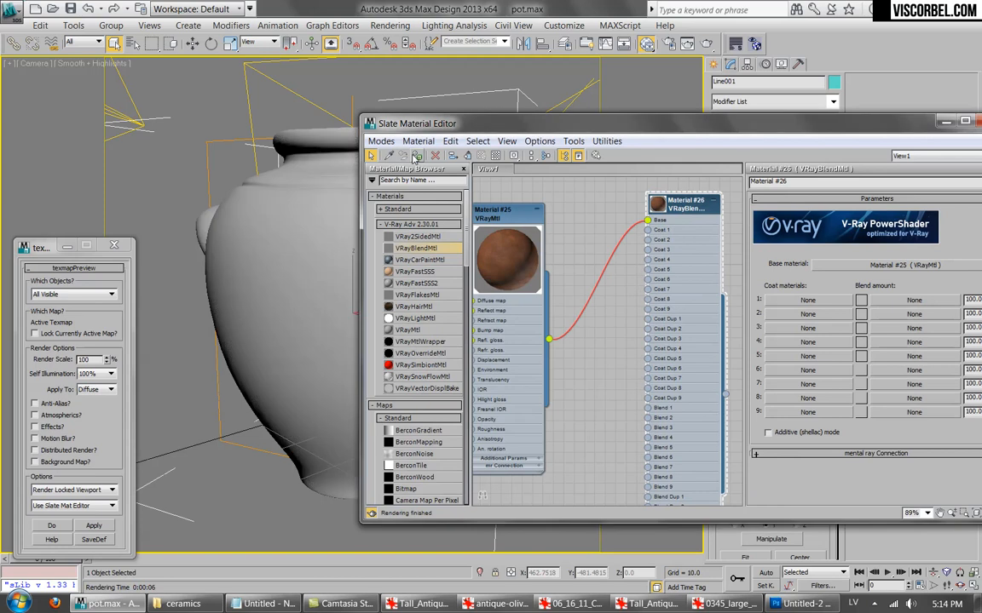
double_click(660, 209)
middle_click_drag(577, 379, 499, 348)
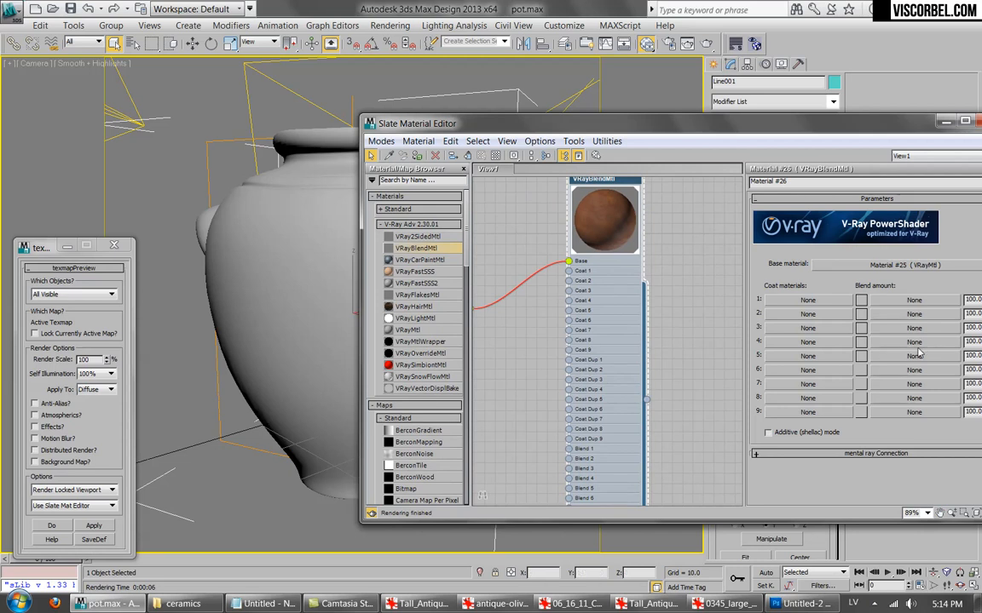
left_click(804, 313)
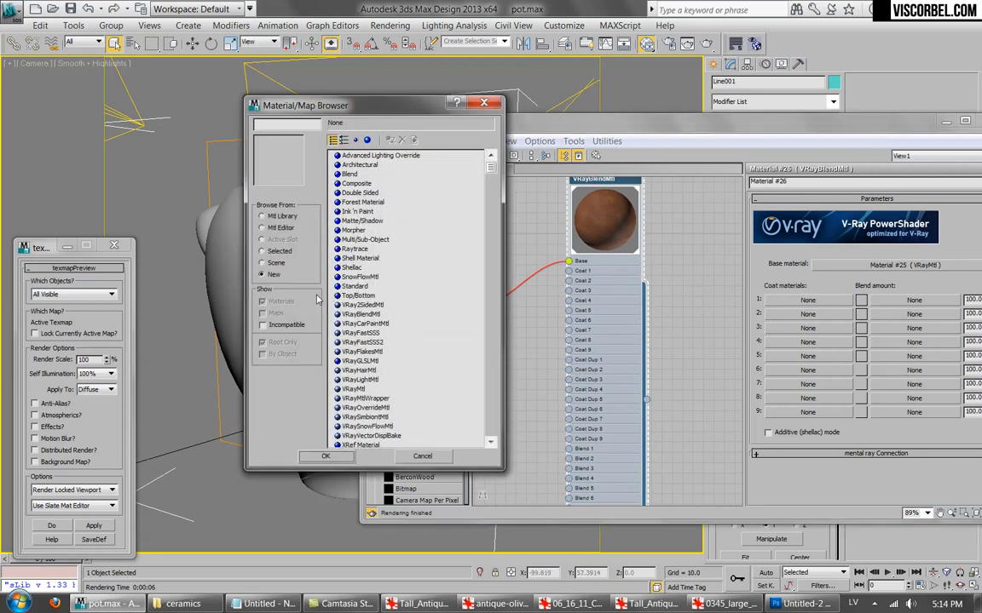
double_click(352, 390)
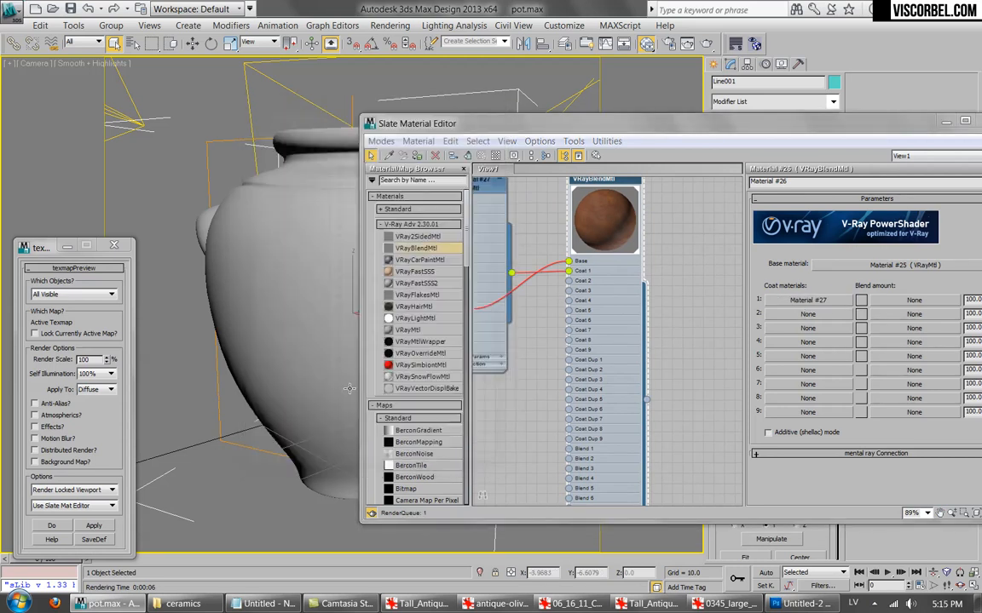
Review the material list in the open Notepad note and open the first coat material's parameters.
left_click(265, 604)
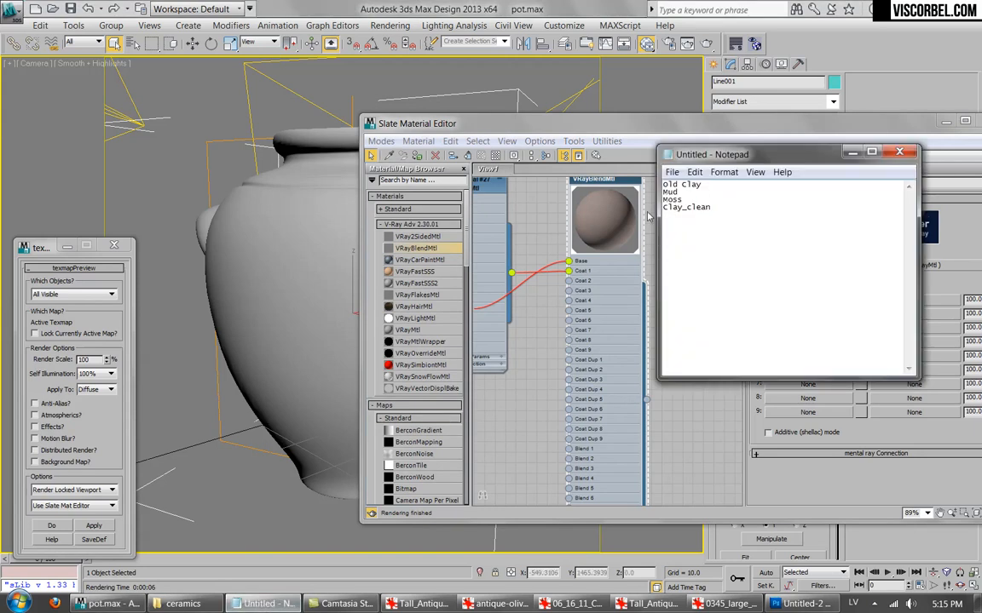
left_click(900, 153)
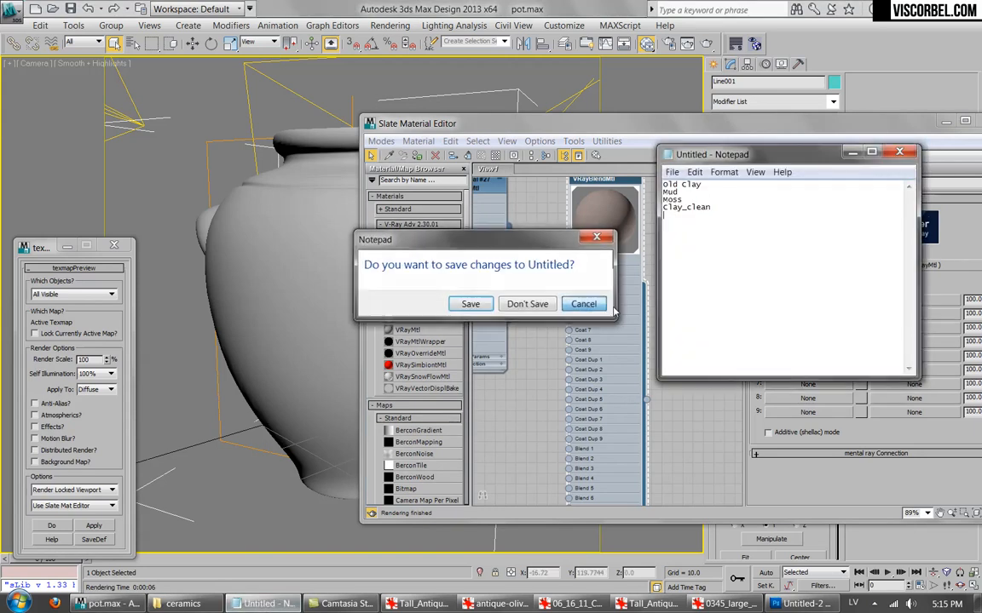
left_click(583, 244)
left_click(736, 460)
left_click(817, 301)
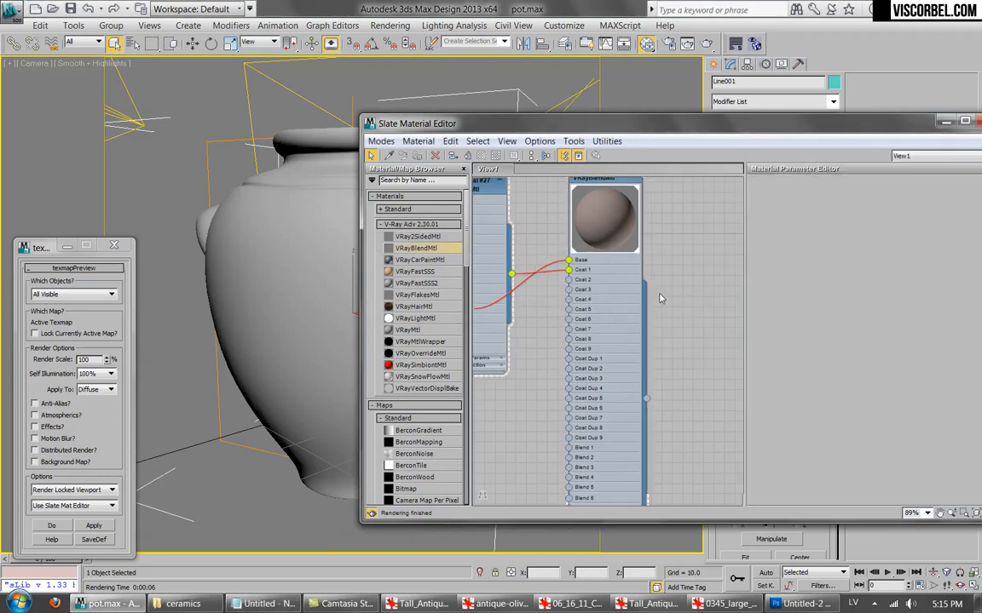
left_click(841, 272)
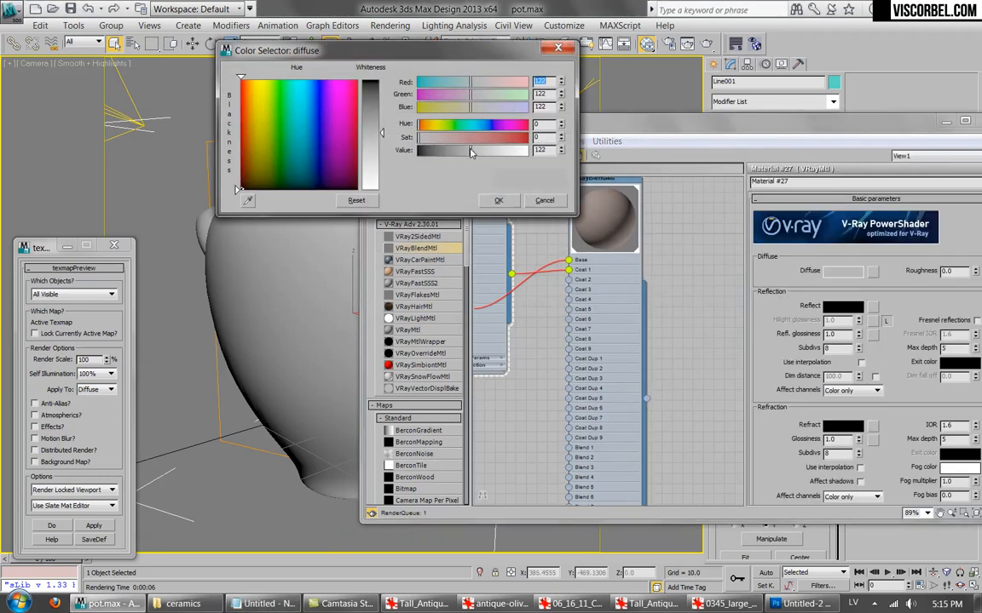
left_click(538, 200)
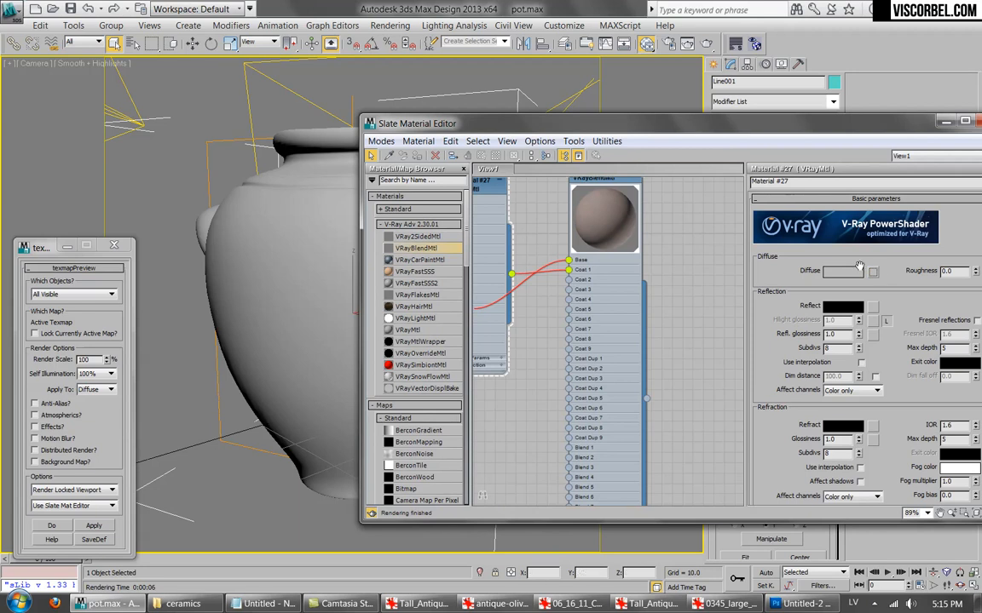
left_click(873, 271)
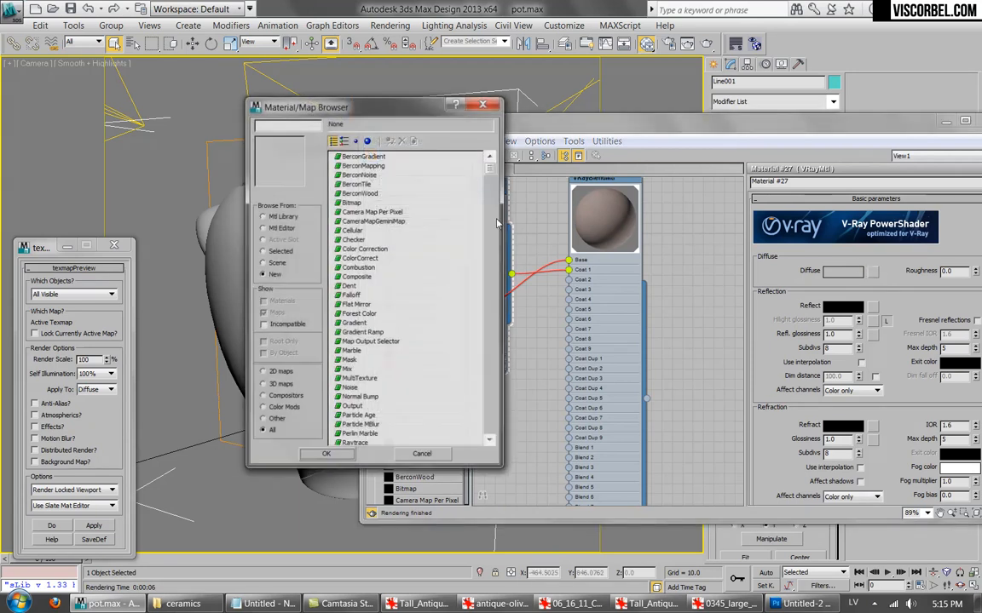
double_click(346, 371)
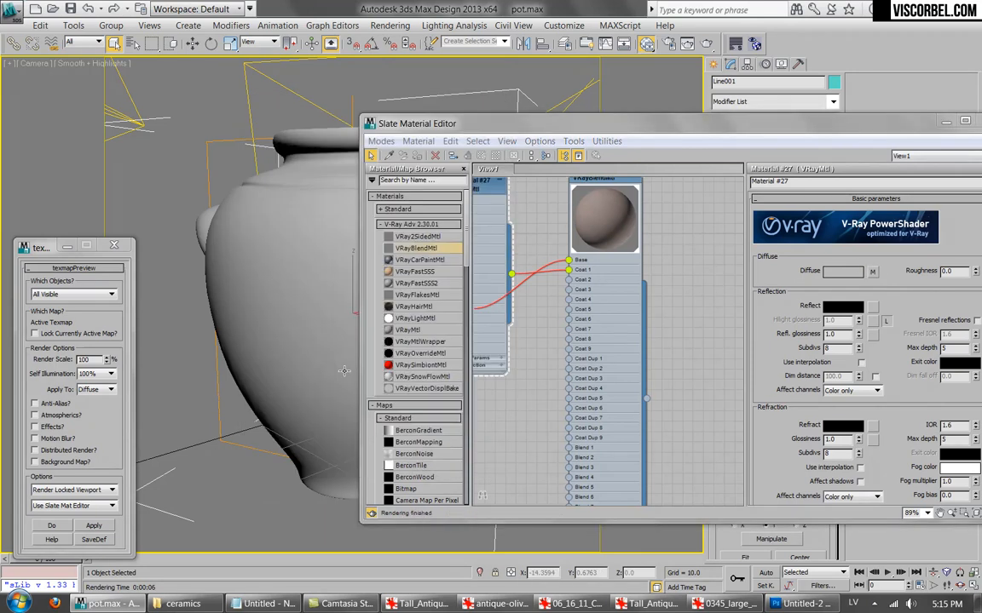
scroll(536, 251, "down", 3)
left_click(872, 271)
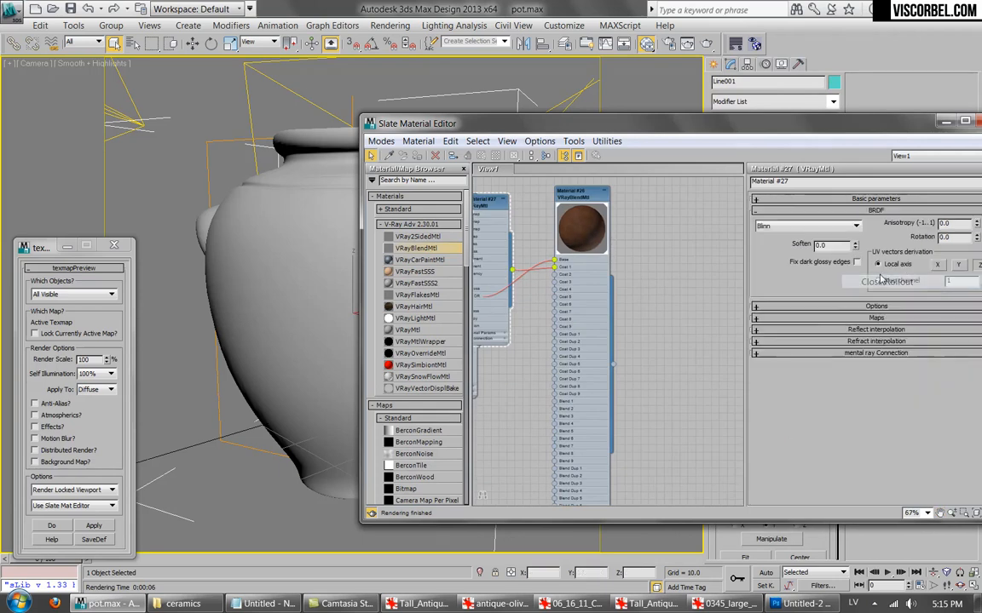
left_click(872, 269)
right_click(872, 269)
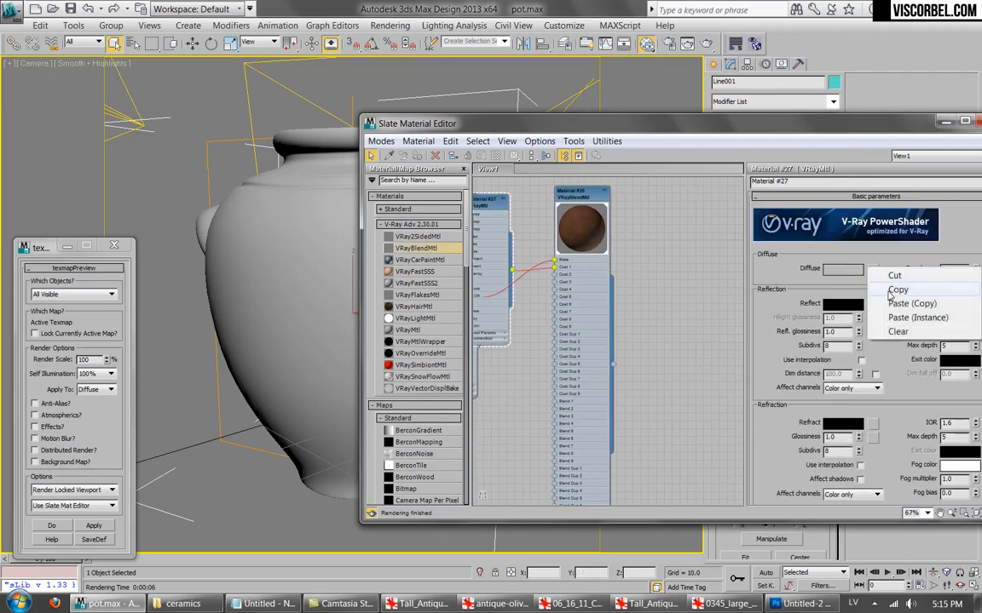
left_click(895, 332)
Assign a Noise map to the coat material's Diffuse and move the Noise node to free space below the material nodes.
left_click(872, 269)
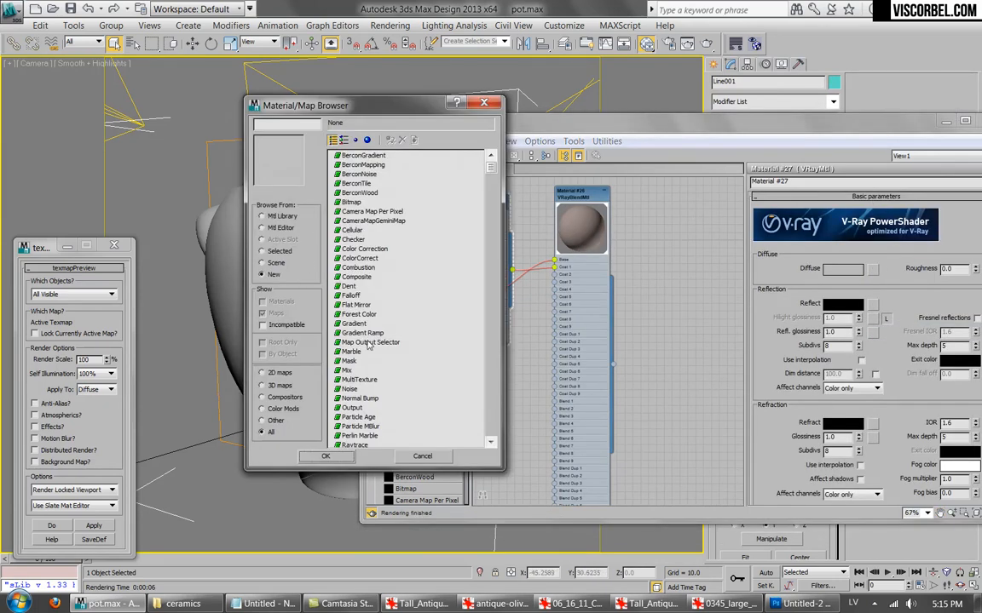
key("Escape")
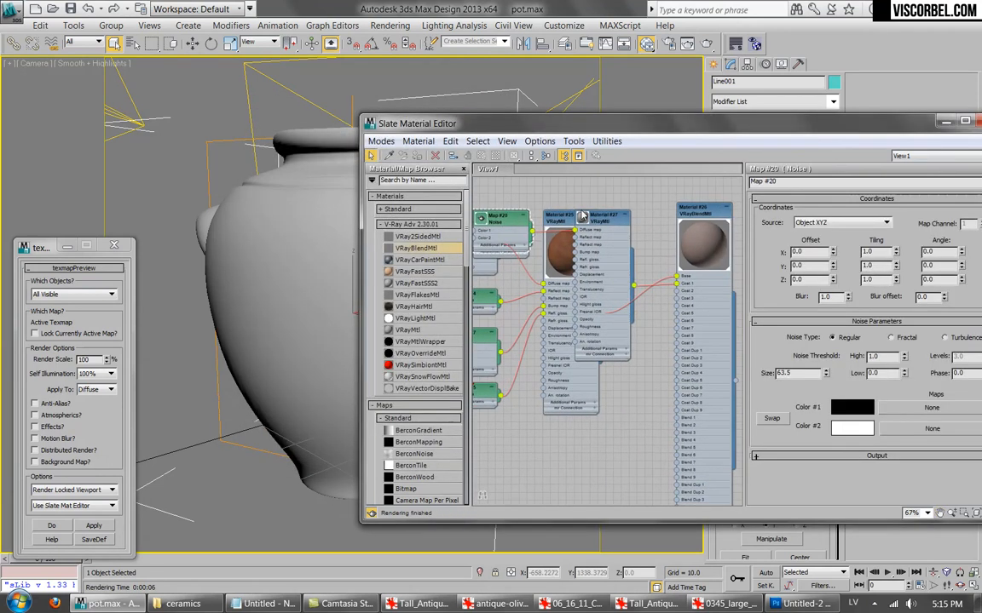
left_click_drag(581, 217, 597, 248)
left_click_drag(503, 223, 592, 477)
middle_click_drag(590, 464, 564, 262)
scroll(565, 263, "up", 2)
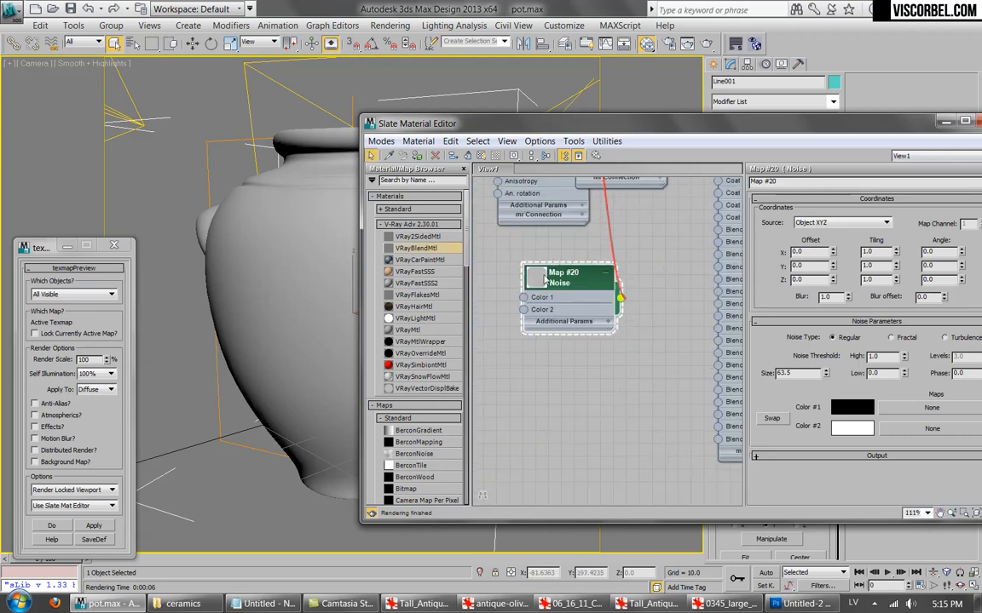
Enlarge the Noise node's preview and show the map in the viewport on the pot.
double_click(537, 278)
right_click(573, 280)
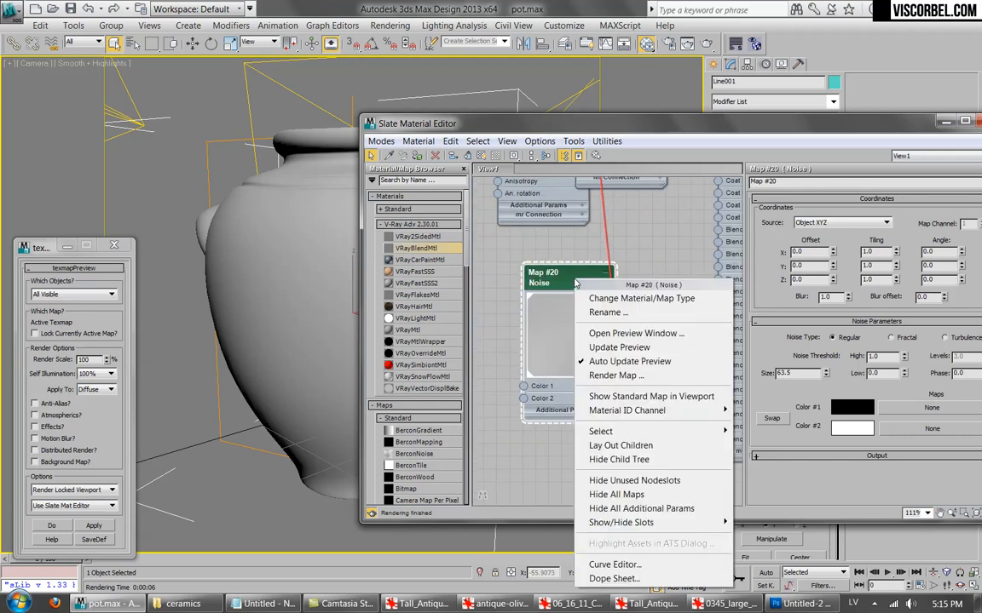
left_click(651, 397)
Set the coat's Noise map size to 5.0 and its noise type to Fractal.
left_click(673, 371)
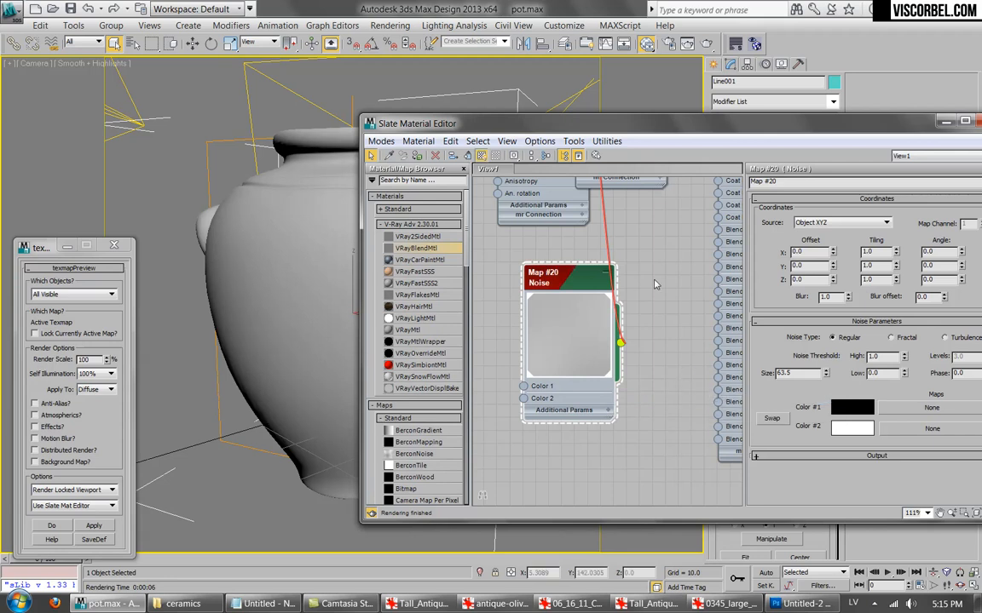
type("5")
key("Return")
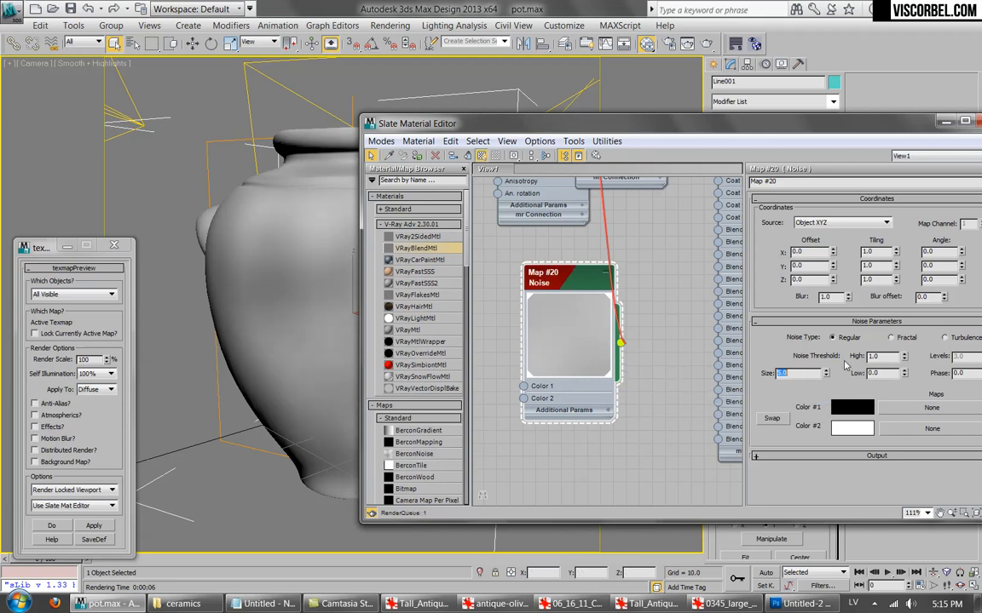
left_click(916, 339)
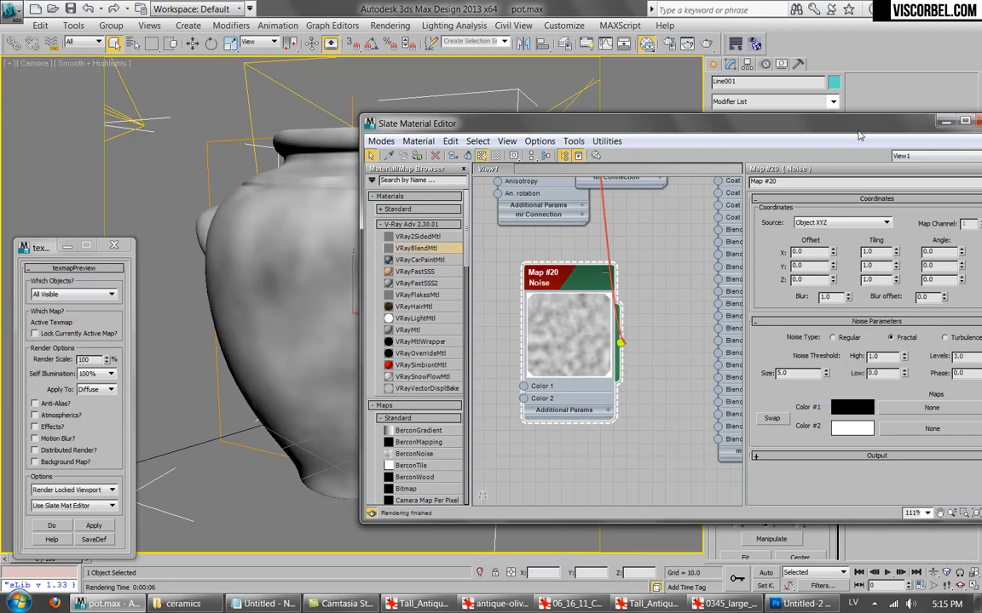
Set the Noise levels to 10.0, low threshold to 0.3, high threshold to 0.7 and size to 3.0, and render a texture preview.
left_click_drag(861, 136, 788, 143)
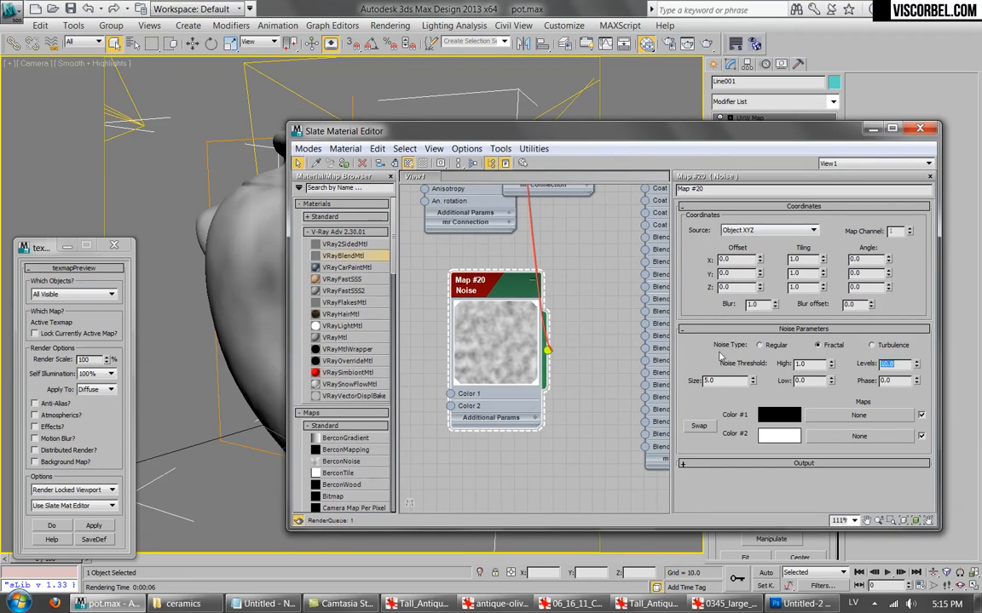
left_click(814, 380)
left_click(796, 383)
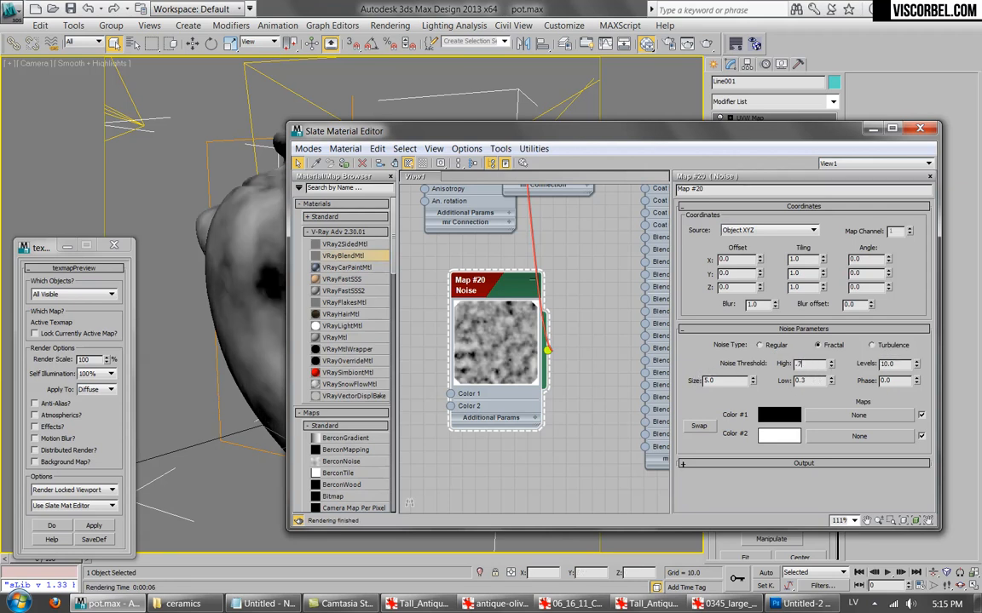
key("Return")
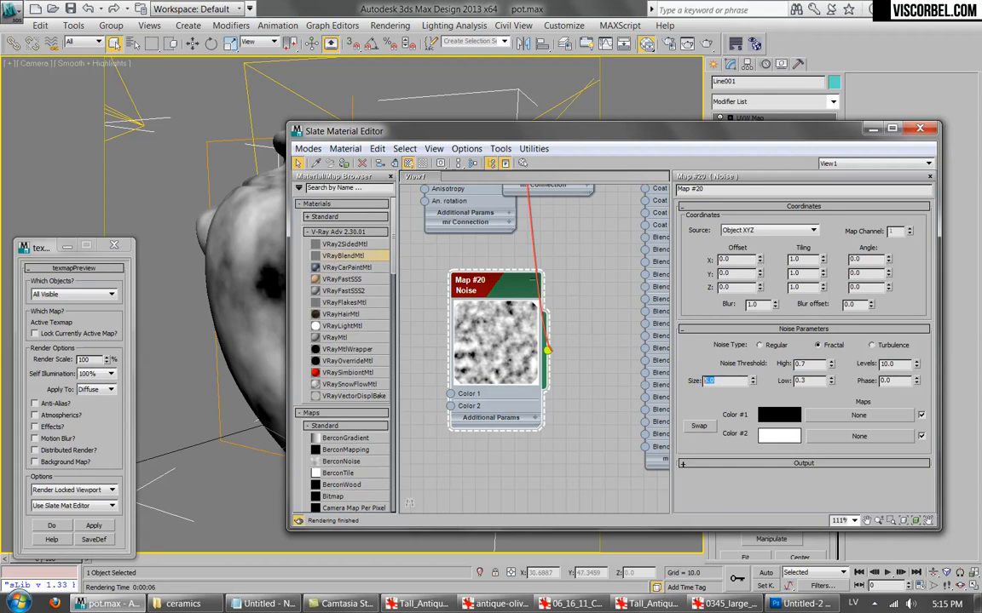
key("Return")
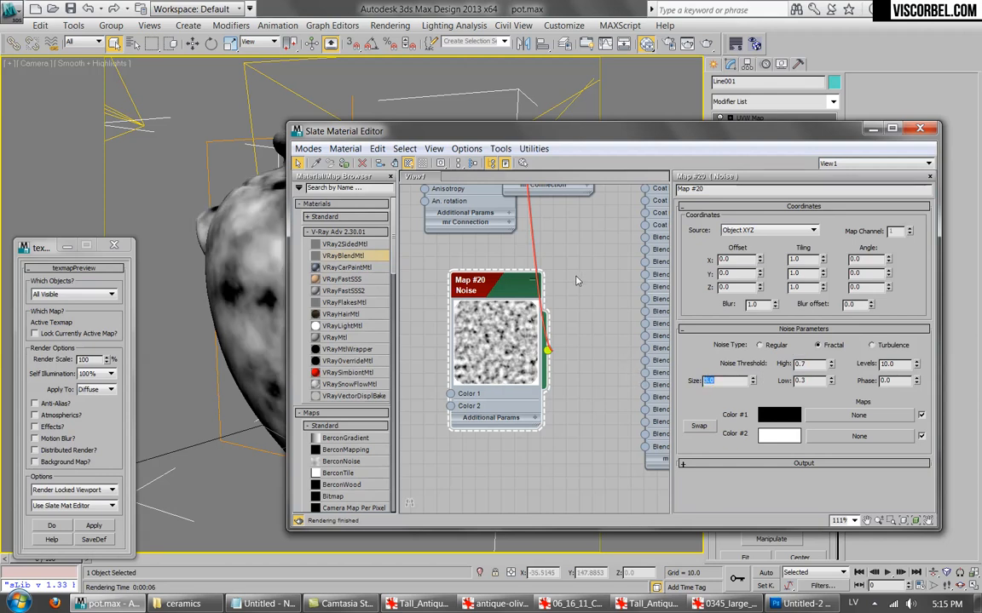
left_click(95, 526)
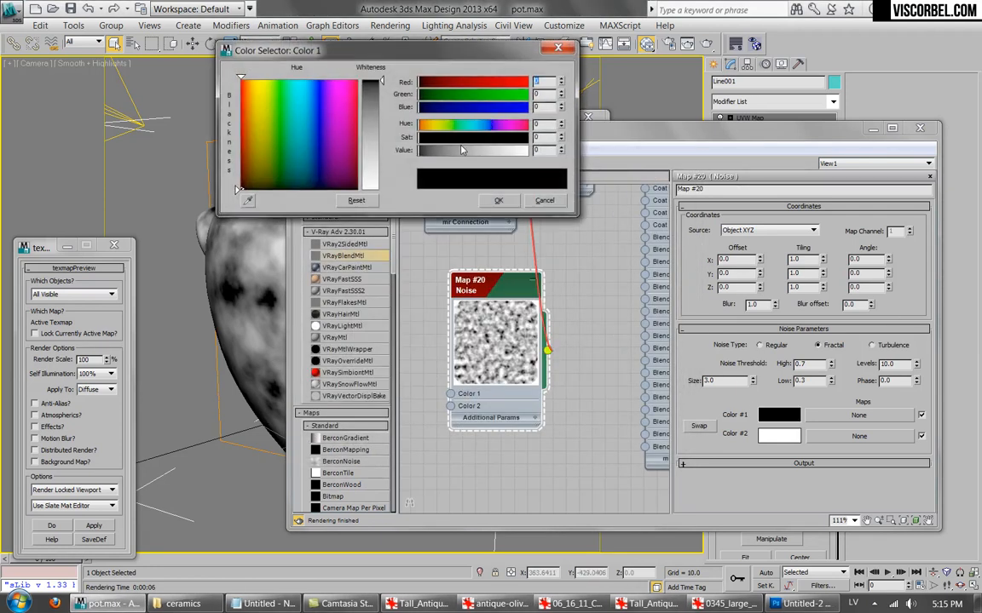
Change the Noise map's Color 1 to a dark warm grey with hue 32, saturation 42 and value 49.
left_click_drag(486, 149, 432, 129)
left_click(432, 127)
left_click(439, 150)
left_click(436, 140)
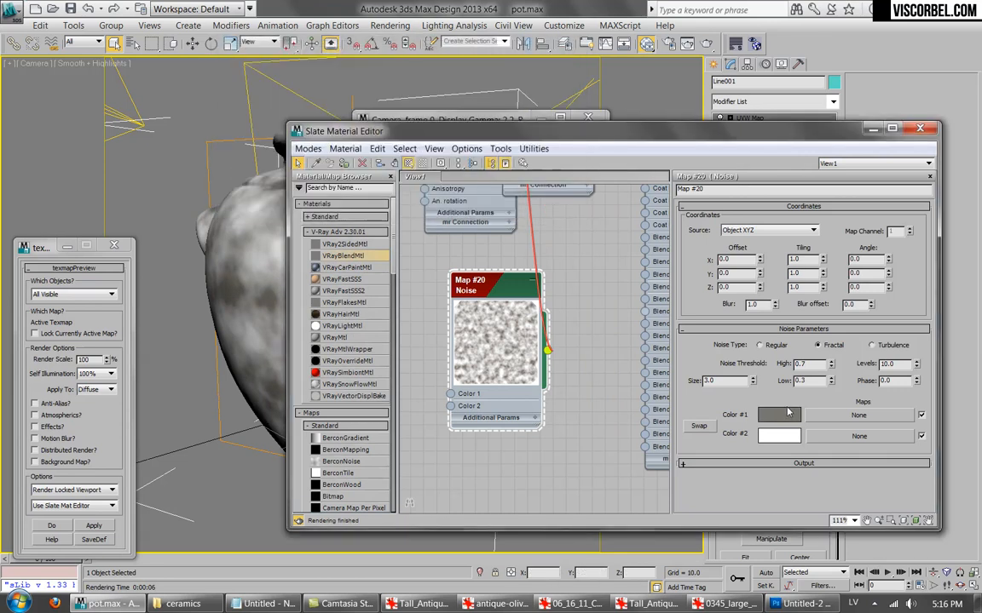
Copy Color 1 onto Color 2 of the Noise map and lighten Color 2 to hue 25, saturation 42, value 111.
right_click(778, 415)
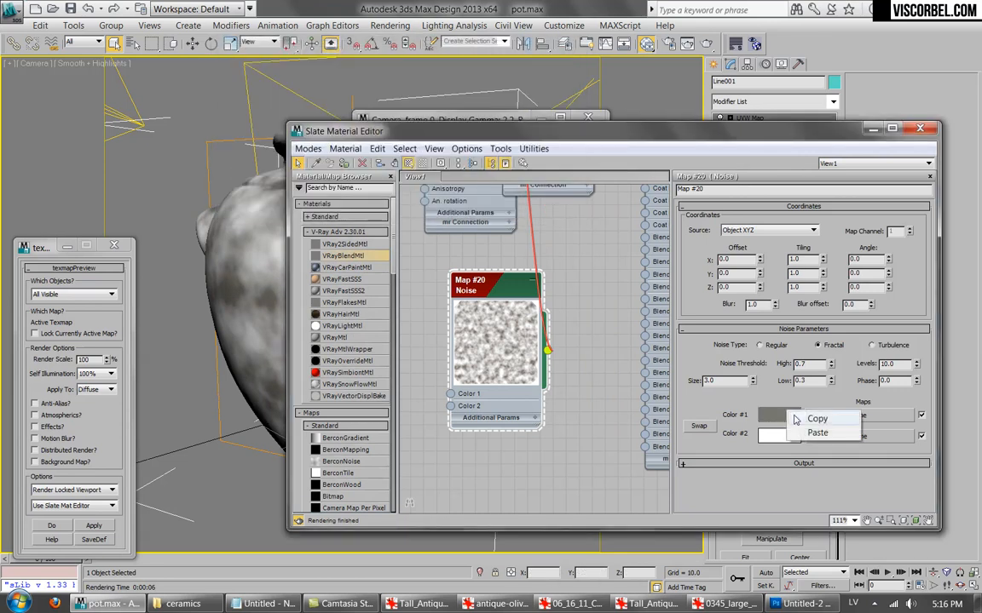
left_click(809, 420)
right_click(774, 433)
left_click(802, 461)
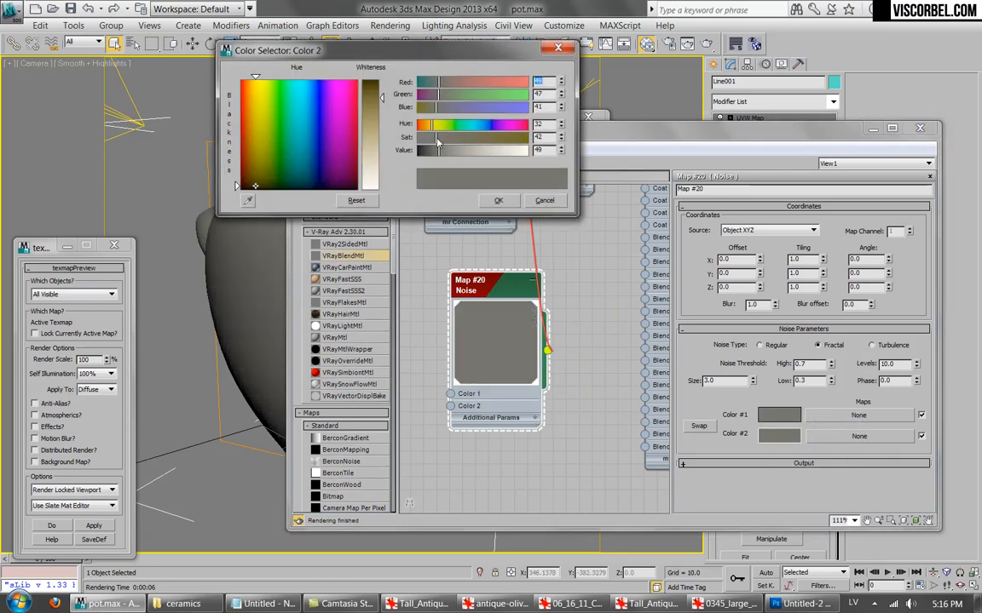
left_click(430, 127)
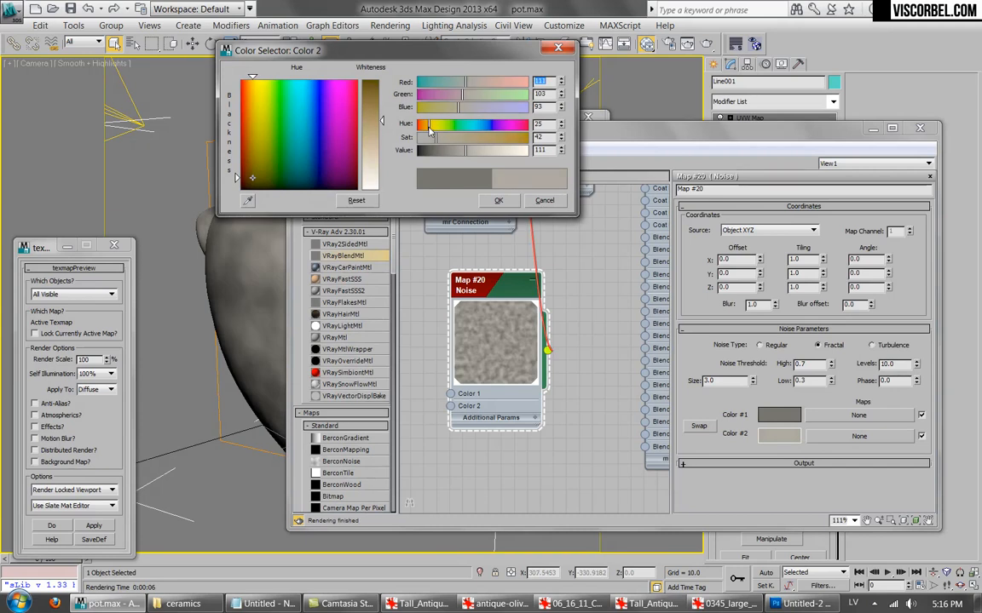
left_click(501, 200)
Set the Noise map's Color 1 to hue 21, saturation 42, value 72, and check the texture preview of the pot.
left_click(786, 417)
left_click(448, 155)
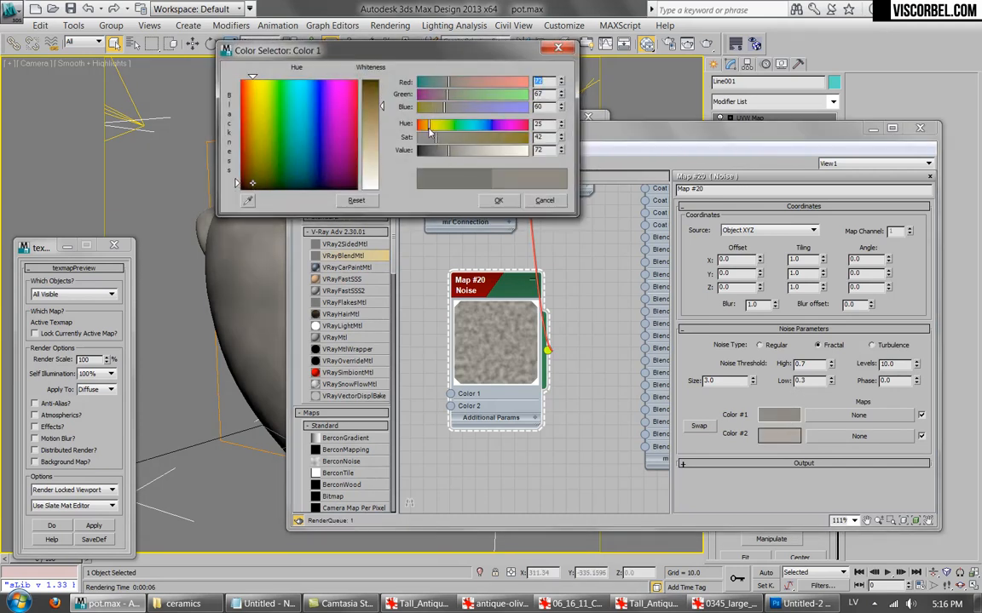
left_click(429, 126)
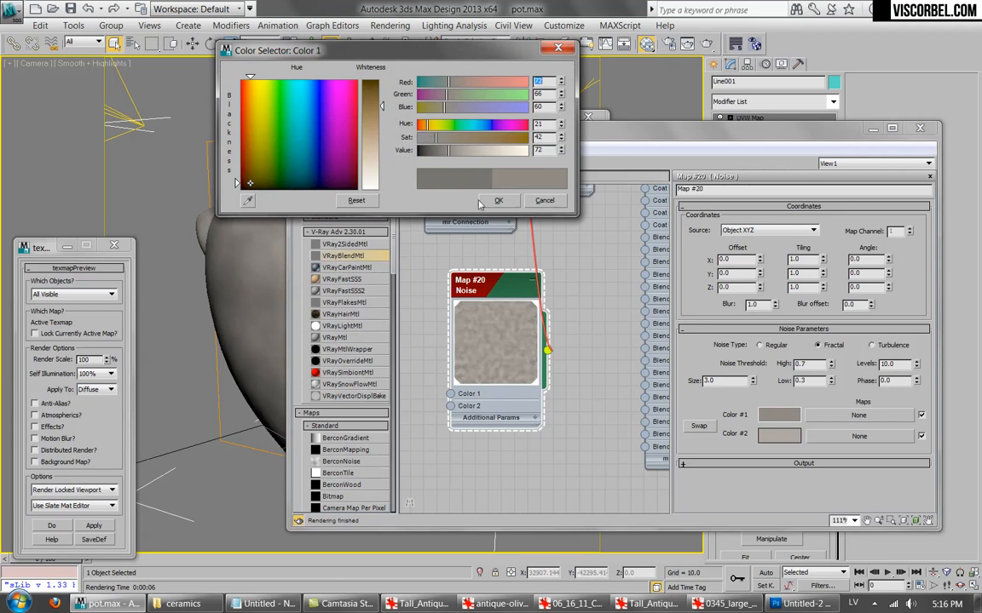
left_click(499, 201)
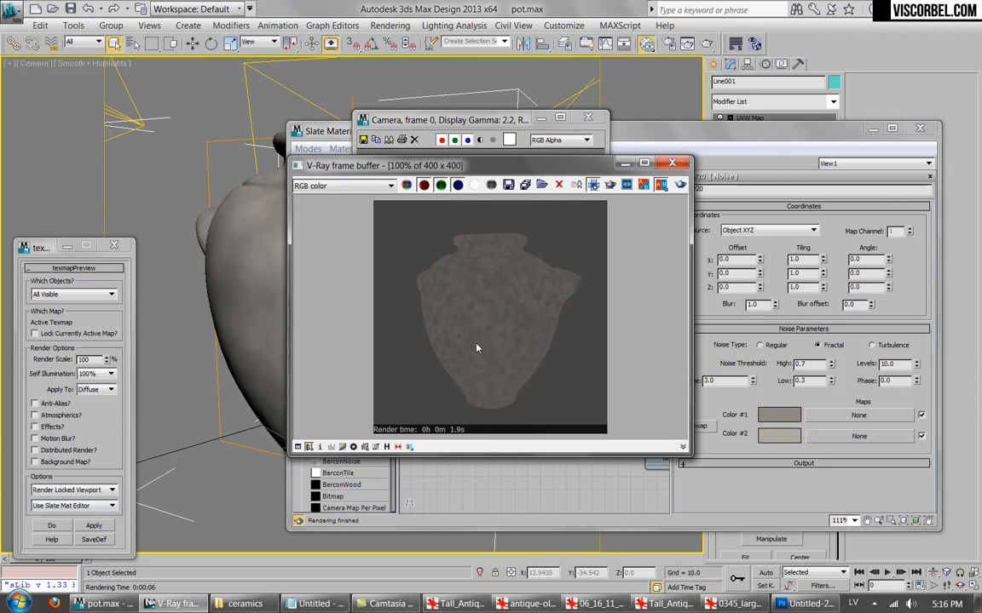
key("Escape")
left_click(590, 117)
Arrange the coat material node below the base material with its Noise node beside it, and open the coat's parameters.
middle_click_drag(581, 282, 478, 427)
scroll(507, 283, "down", 1)
left_click_drag(460, 255, 475, 534)
middle_click_drag(493, 449, 520, 246)
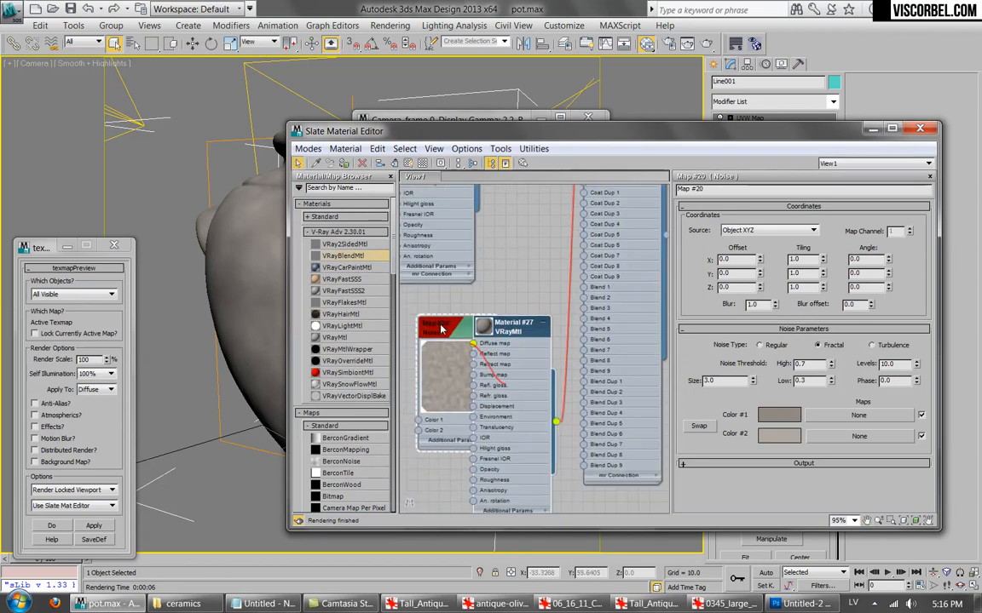
left_click_drag(441, 326, 407, 323)
left_click(501, 339)
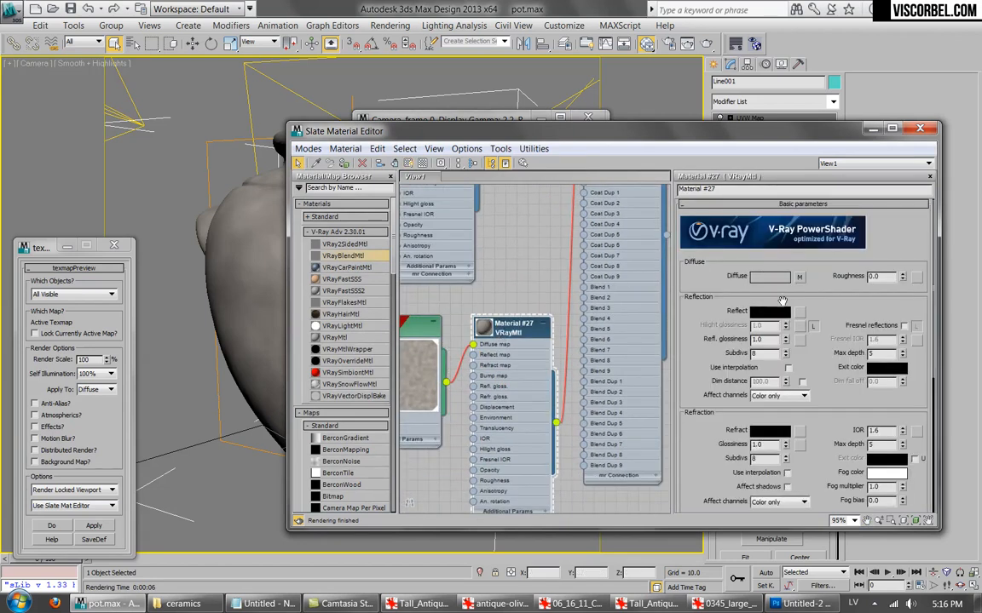
Assign the bitmap dirt (16).png to the coat material's Reflect slot and show that map in the viewport.
left_click(799, 313)
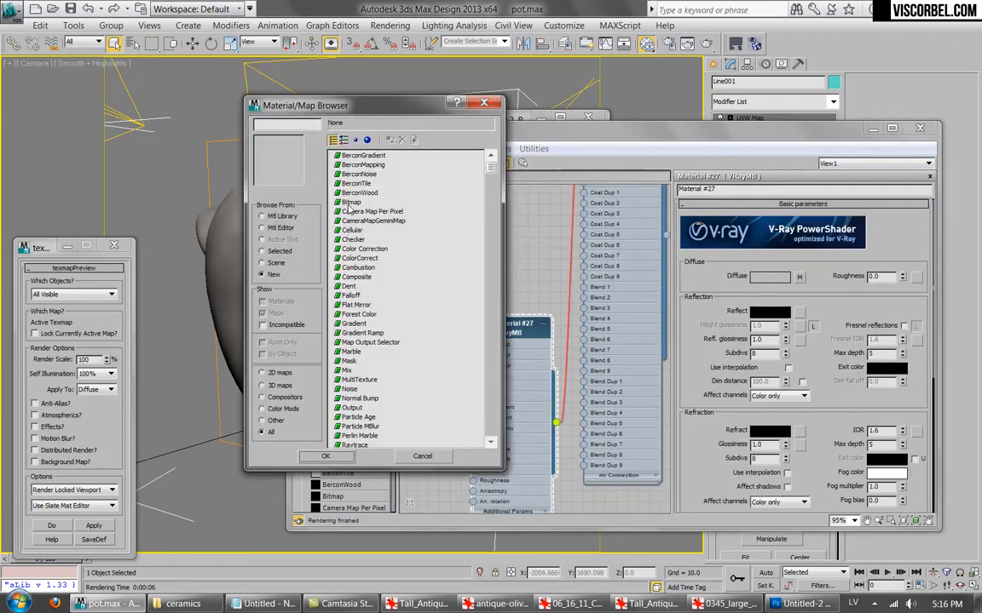
double_click(347, 203)
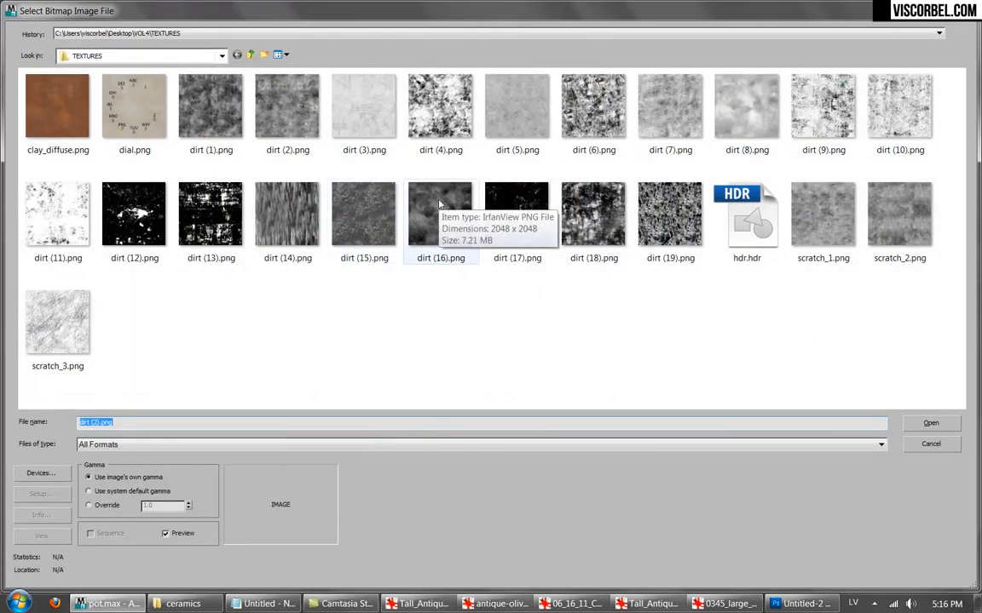
double_click(440, 213)
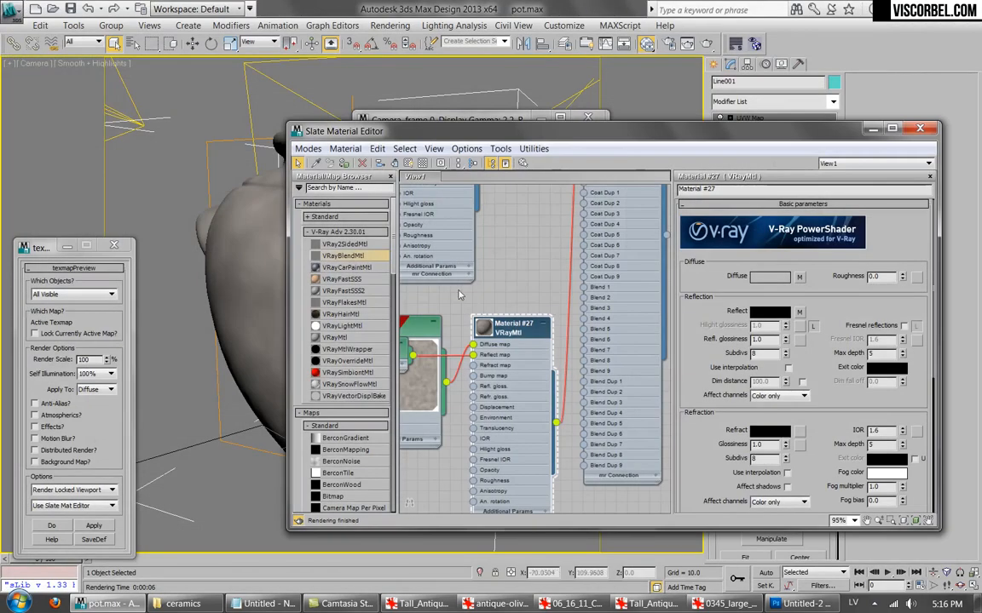
right_click(484, 322)
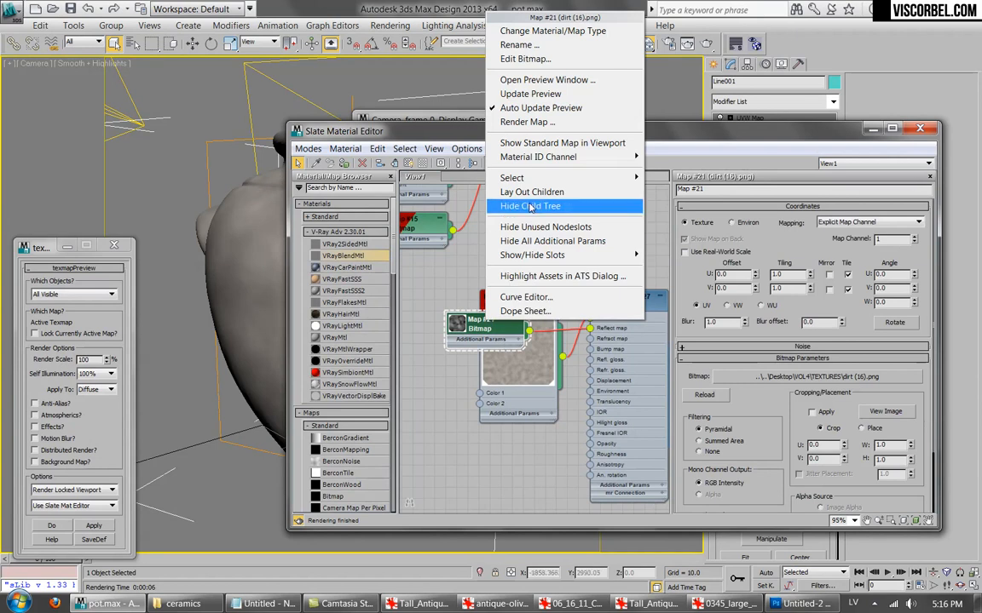
left_click(545, 143)
left_click(588, 145)
Reposition the Slate Material Editor, enlarge the coat material node's preview and bring up its parameters.
left_click_drag(567, 137, 450, 116)
middle_click_drag(494, 235, 475, 275)
scroll(425, 265, "down", 2)
double_click(382, 313)
scroll(466, 296, "up", 2)
middle_click_drag(532, 295, 395, 281)
left_click(400, 282)
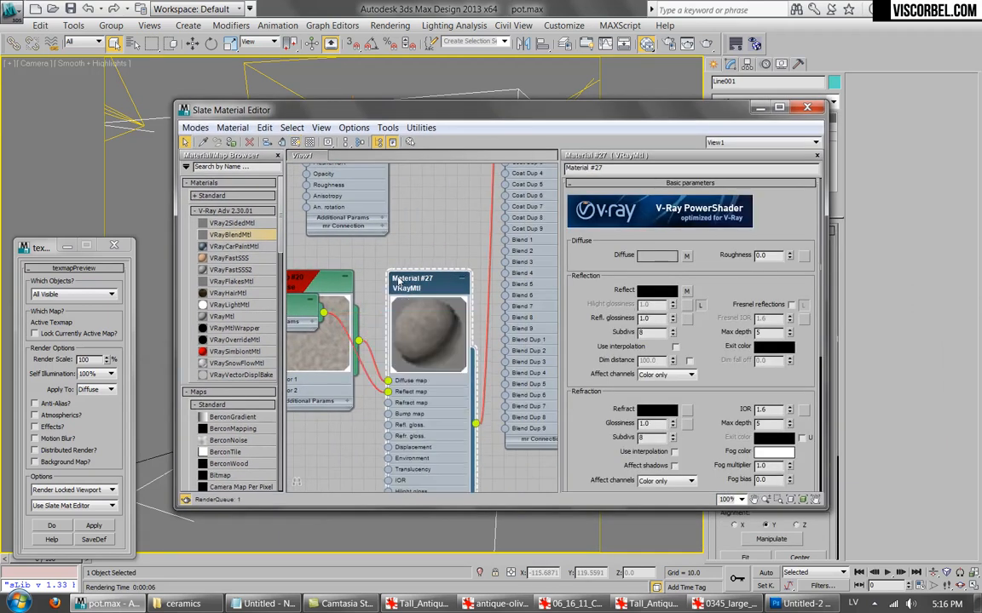
scroll(477, 358, "up", 1)
Set the coat's reflection glossiness to 0.4 and enable Fresnel reflections with a Fresnel IOR of 2.0.
left_click_drag(672, 322, 554, 324)
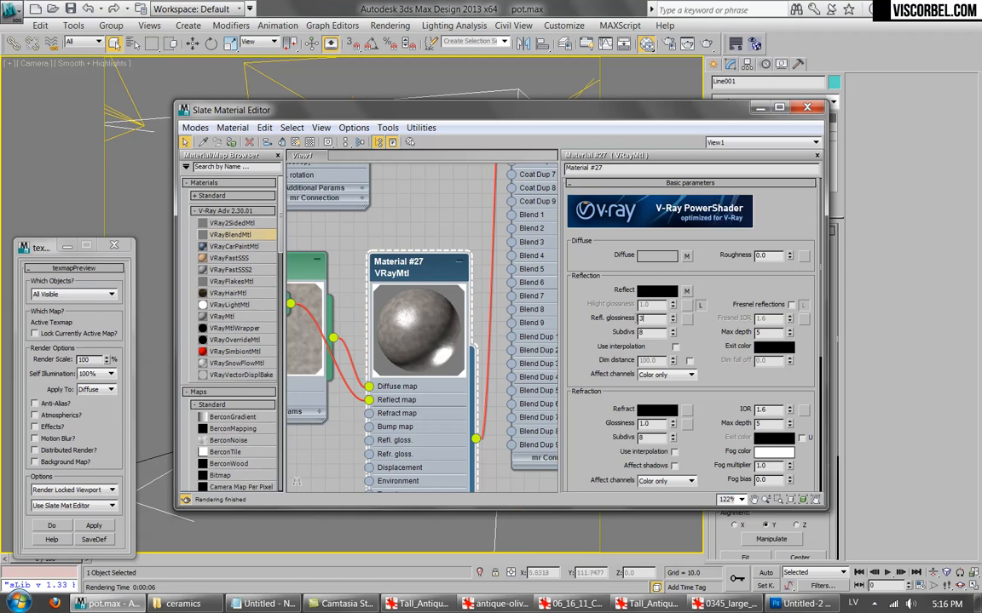
type(".4")
key("Return")
left_click(791, 304)
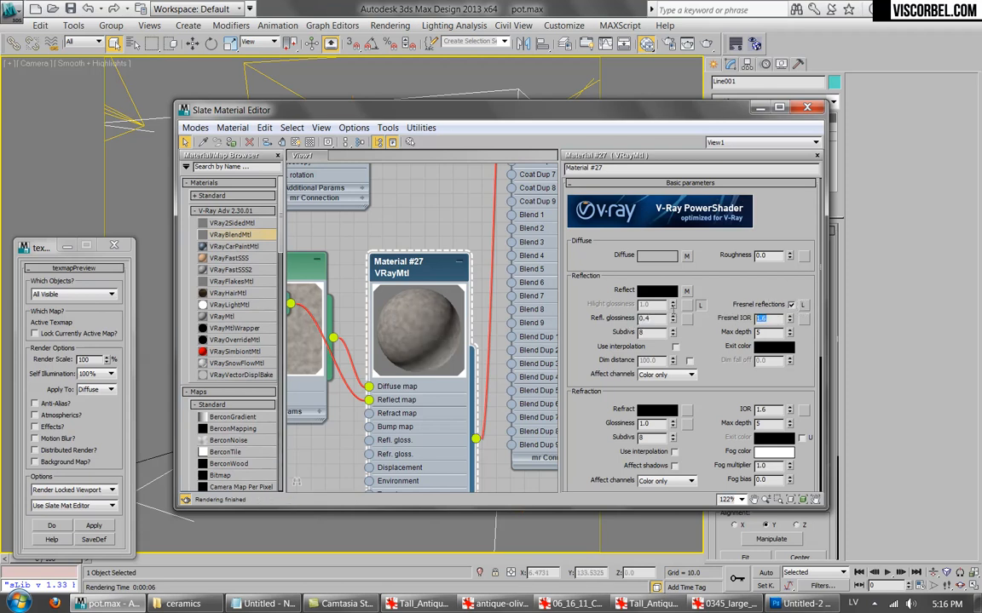
key("Return")
Copy the Reflect bitmap into the coat's Bump slot and set the bump map's U and V tiling to 2.0 and blur to 0.5.
right_click(686, 293)
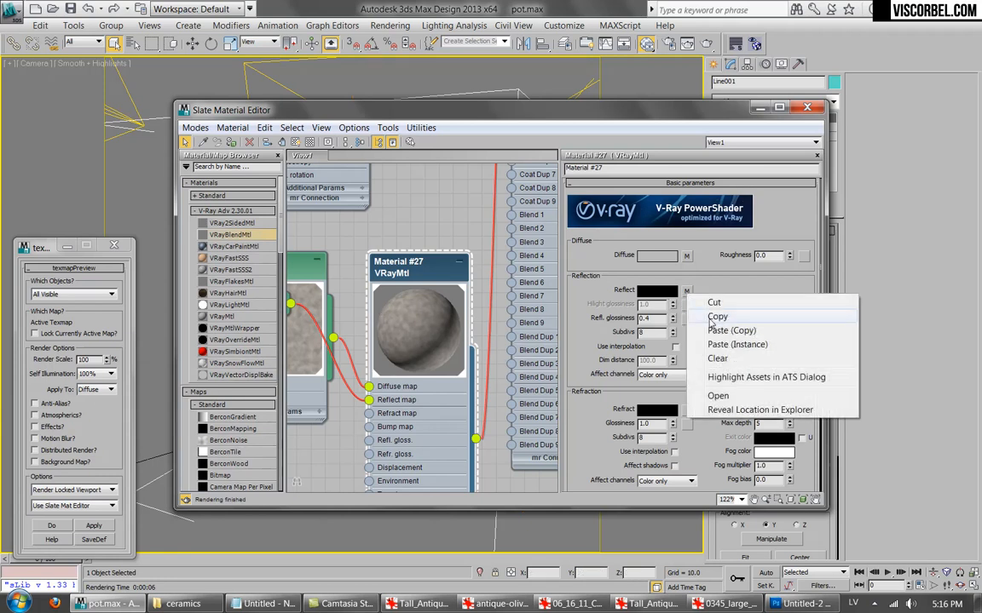
left_click(714, 318)
scroll(685, 349, "down", 8)
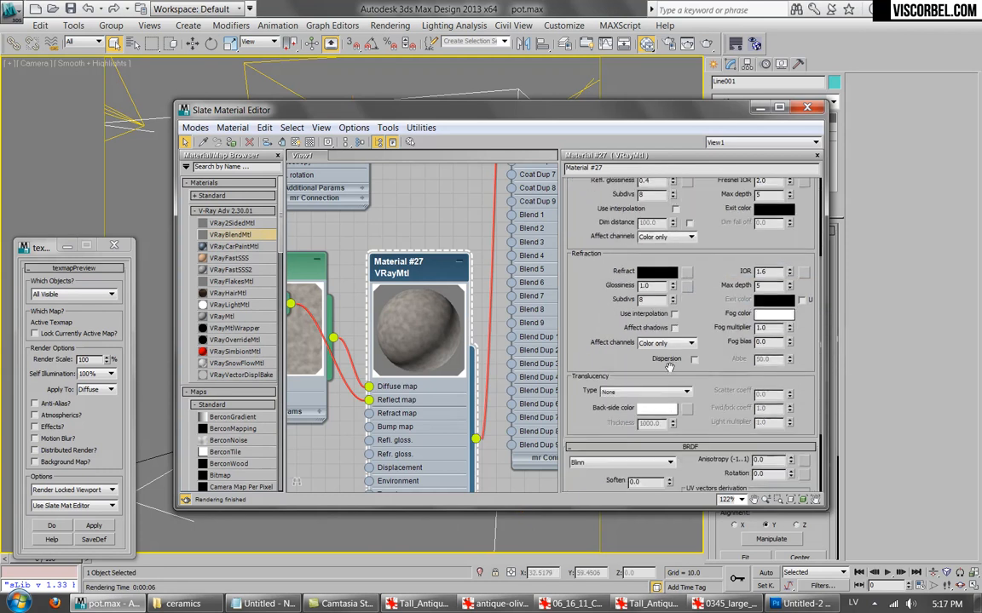
left_click(686, 451)
right_click(673, 439)
left_click(714, 449)
left_click(695, 439)
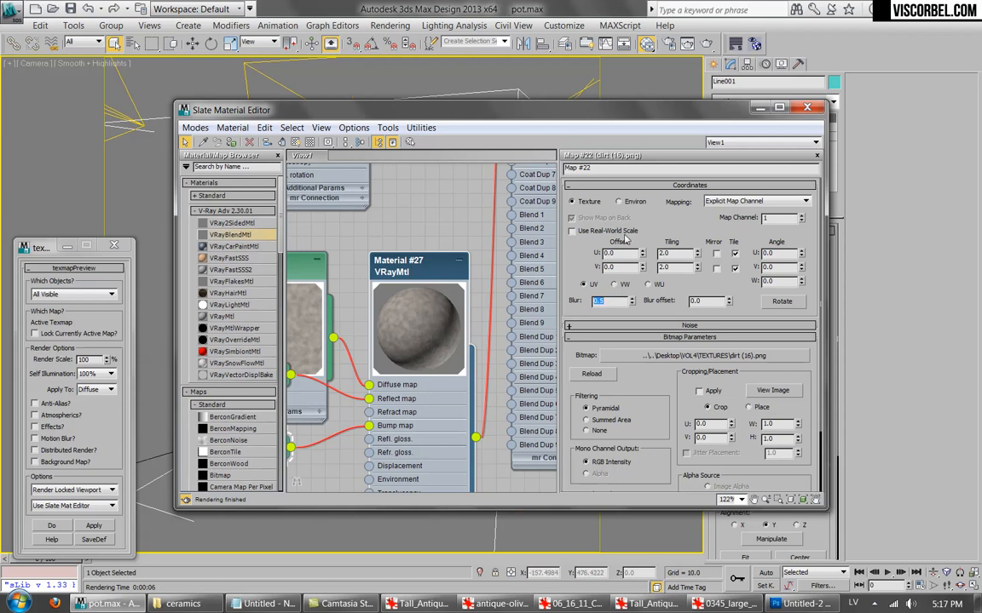
Assign the coat material on its own to the pot and render the camera view.
left_click_drag(549, 117, 616, 129)
scroll(570, 263, "down", 3)
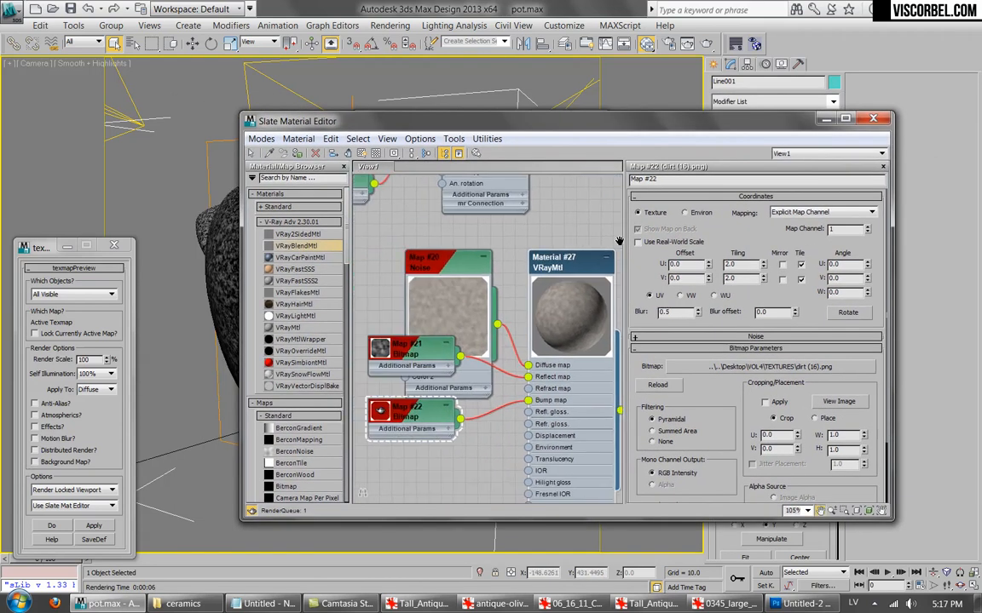
left_click_drag(570, 262, 571, 259)
left_click(213, 279)
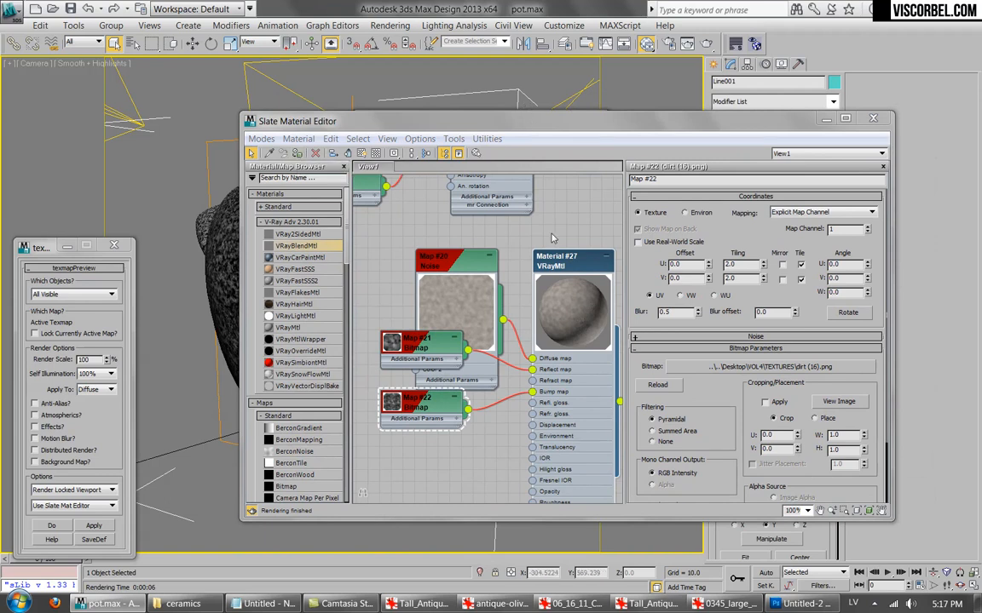
left_click(298, 153)
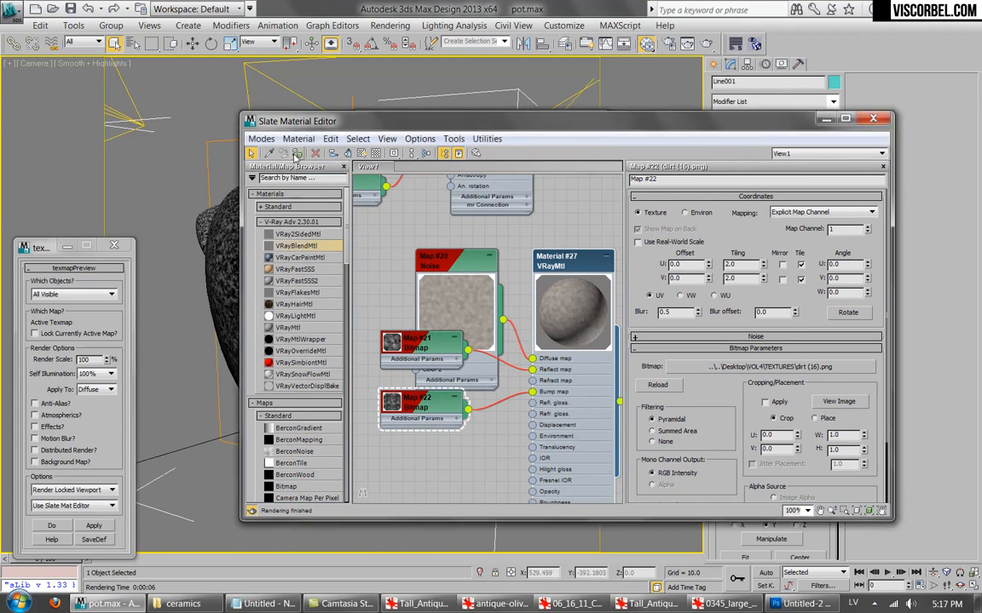
left_click(701, 45)
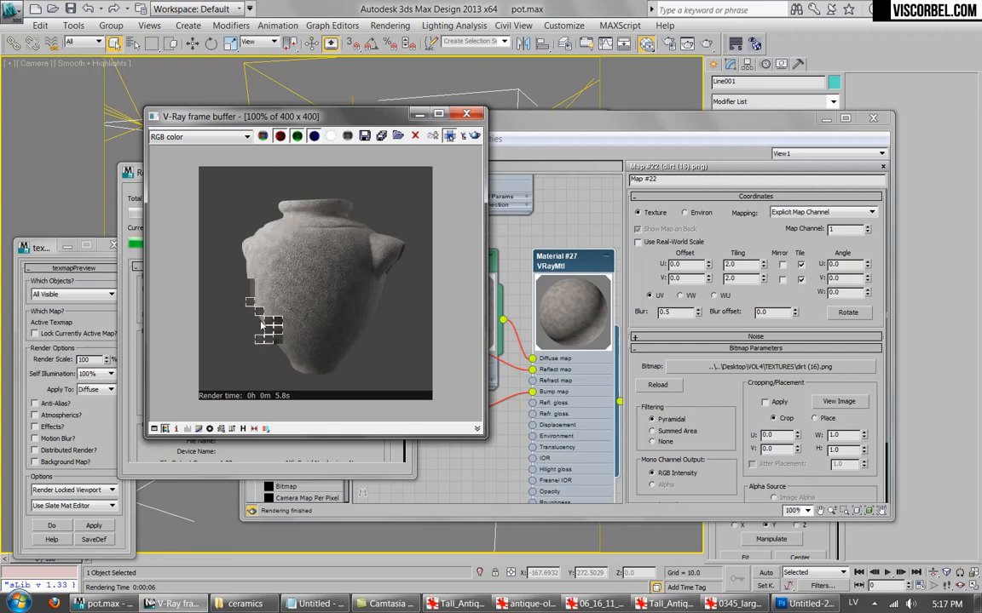
Set the Noise map's Color 1 to hue 21, saturation 83, value 72, make Color 2 more saturated, and render again.
double_click(568, 265)
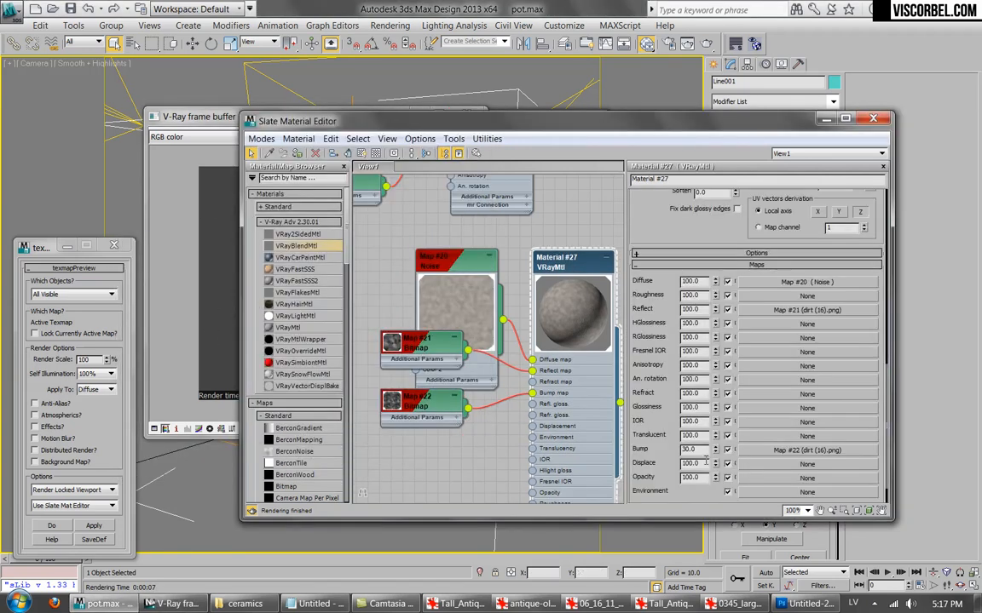
left_click(793, 281)
left_click(744, 406)
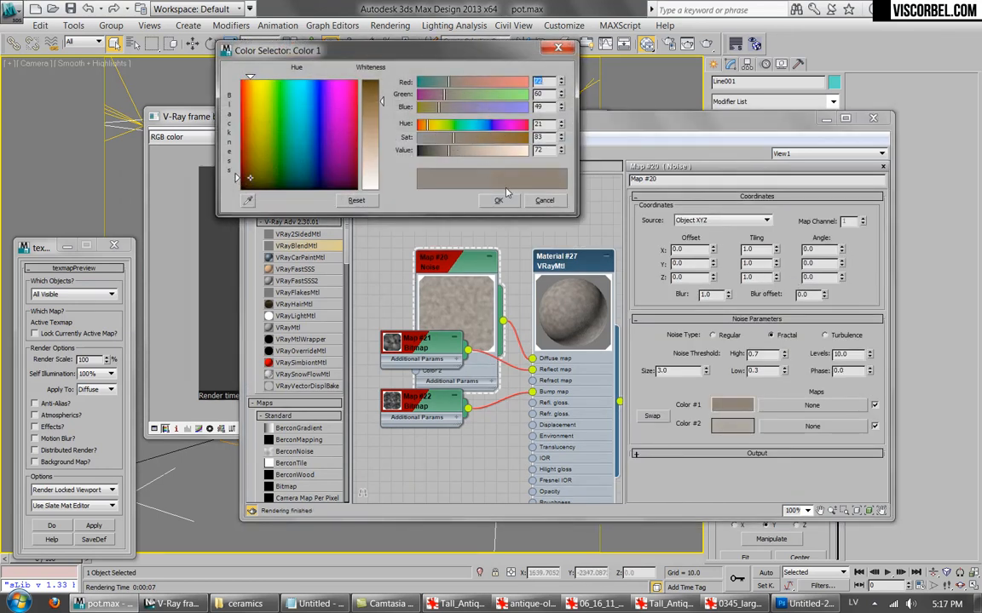
left_click(496, 201)
left_click(732, 424)
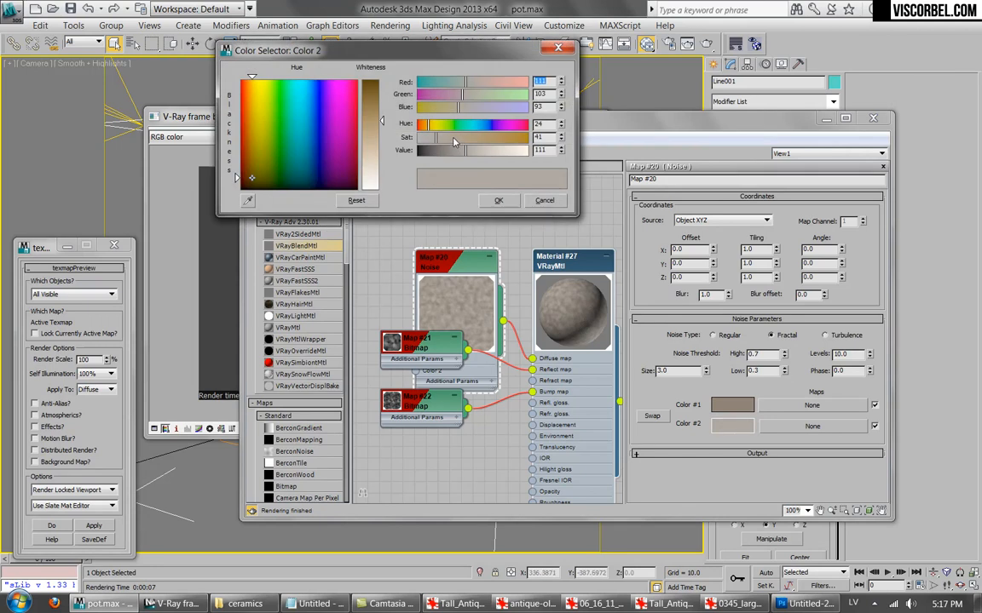
left_click(498, 200)
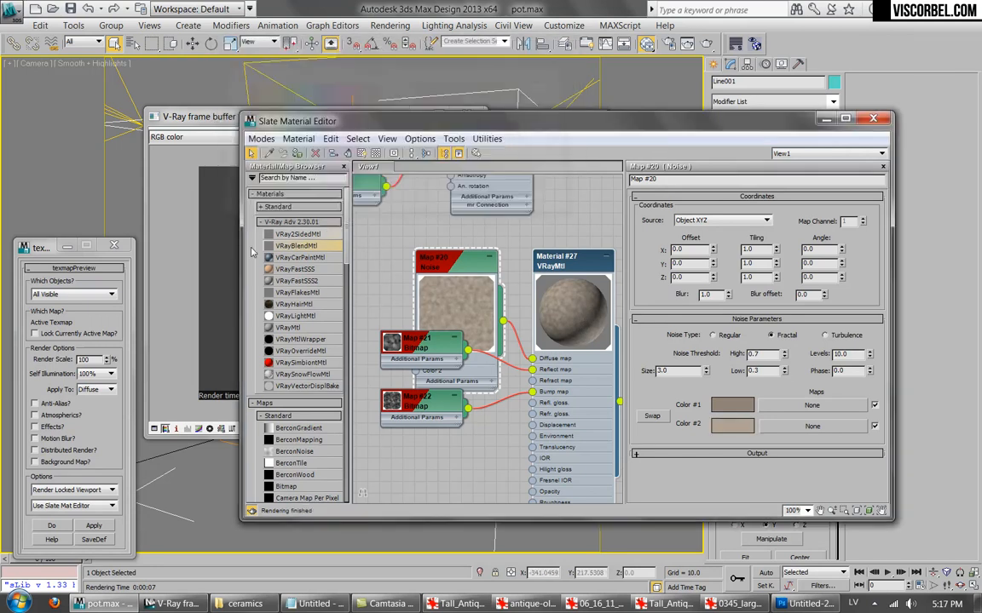
left_click(473, 137)
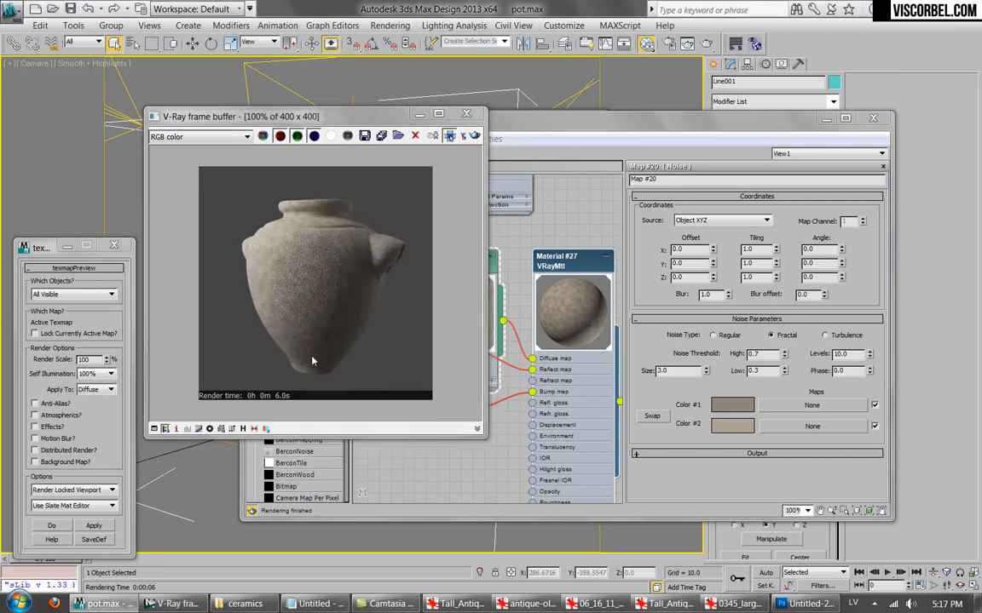
Load the bitmap dirt (12).png as the blend amount map for coat 1 of the VRayBlendMtl.
left_click(467, 114)
scroll(558, 247, "down", 2)
middle_click_drag(557, 245, 406, 355)
scroll(466, 287, "down", 1)
middle_click_drag(475, 208, 506, 300)
left_click_drag(508, 272, 570, 302)
double_click(570, 302)
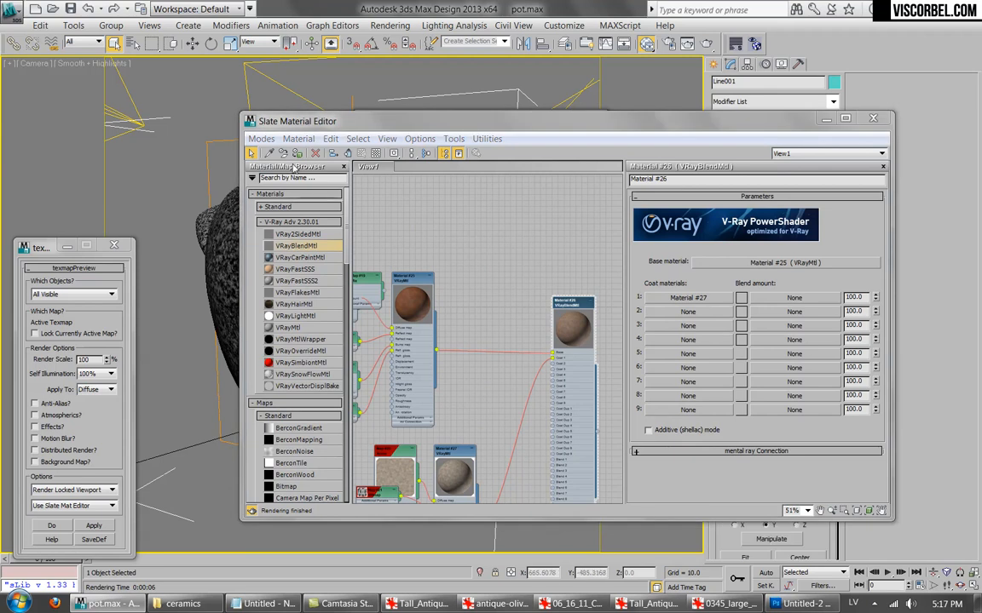
left_click(794, 298)
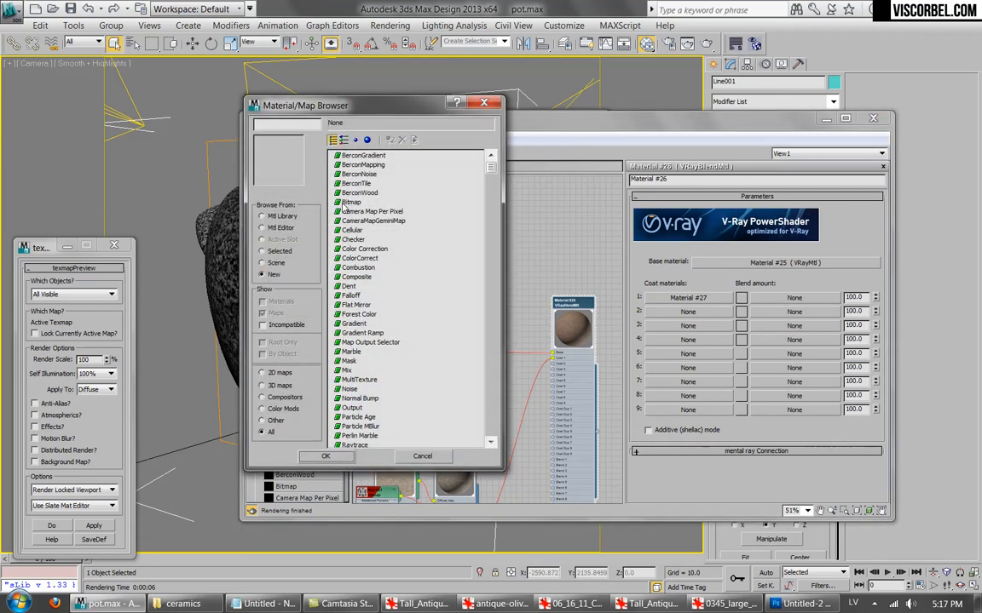
double_click(350, 202)
double_click(134, 212)
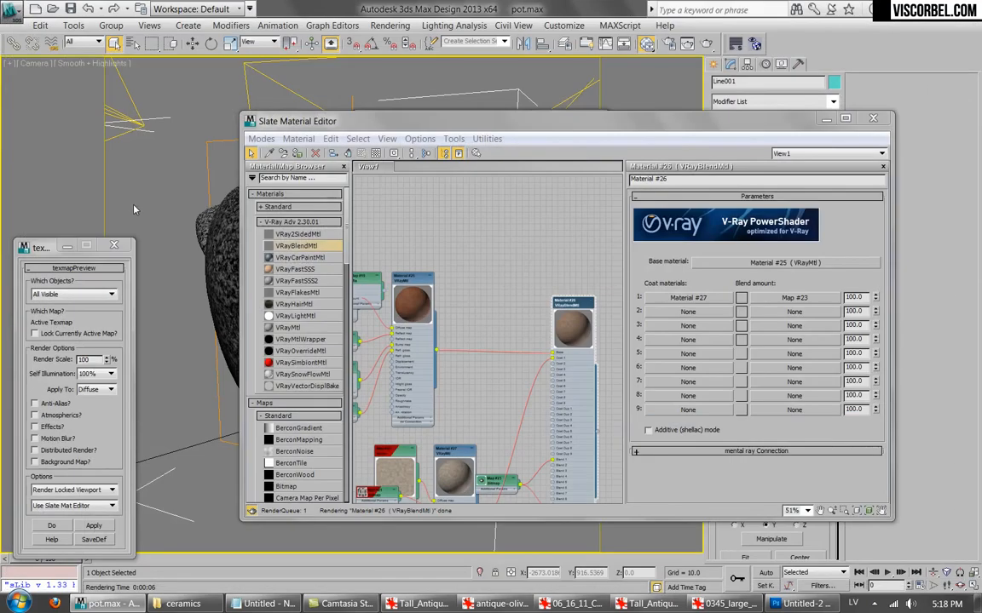
Display the blend amount bitmap on the pot in the viewport.
left_click(754, 300)
middle_click_drag(442, 455, 441, 291)
left_click_drag(496, 316, 512, 411)
right_click(511, 410)
left_click(562, 211)
left_click_drag(446, 124, 415, 231)
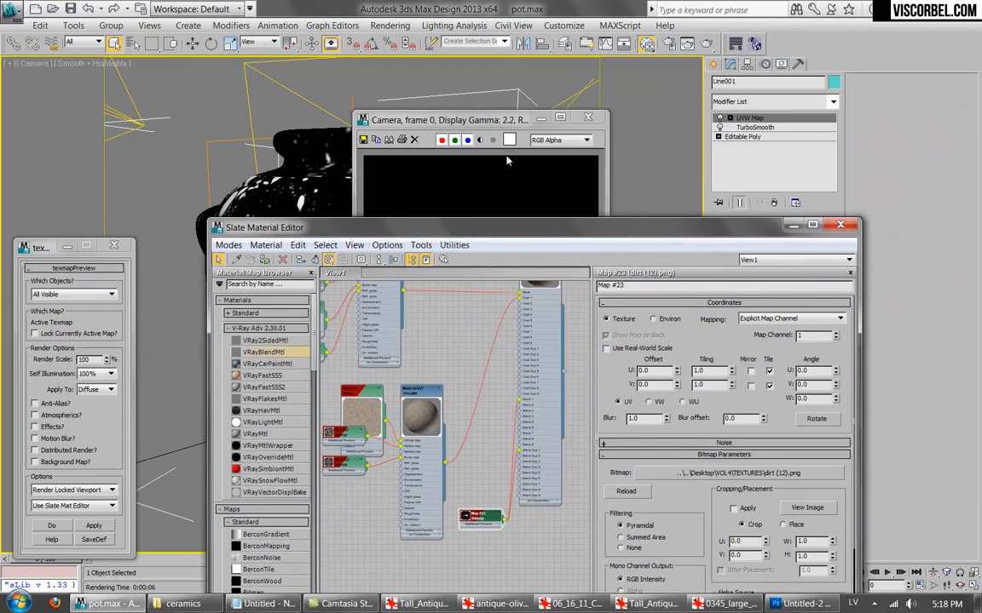
left_click(597, 96)
Set the blend bitmap's U and V tiling to 3.0 and its offset to U 0.46 and V -0.02.
left_click_drag(477, 228, 309, 375)
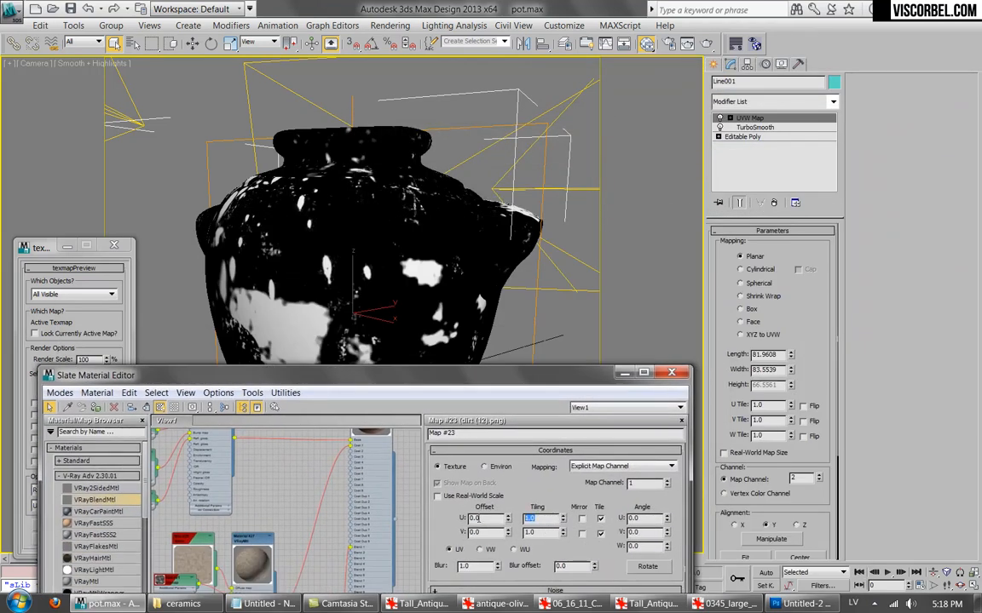
key("Tab")
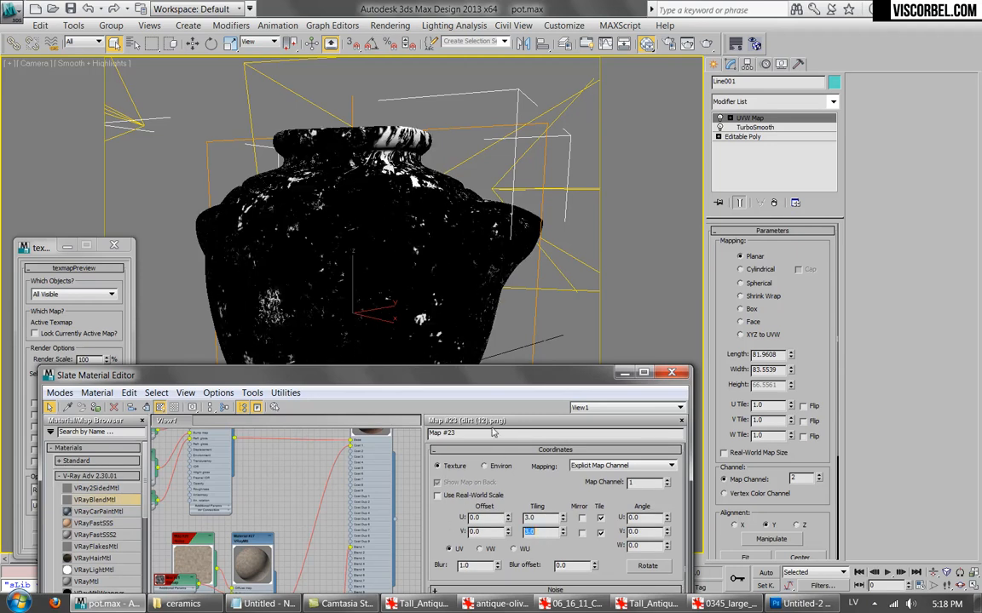
left_click_drag(461, 375, 837, 92)
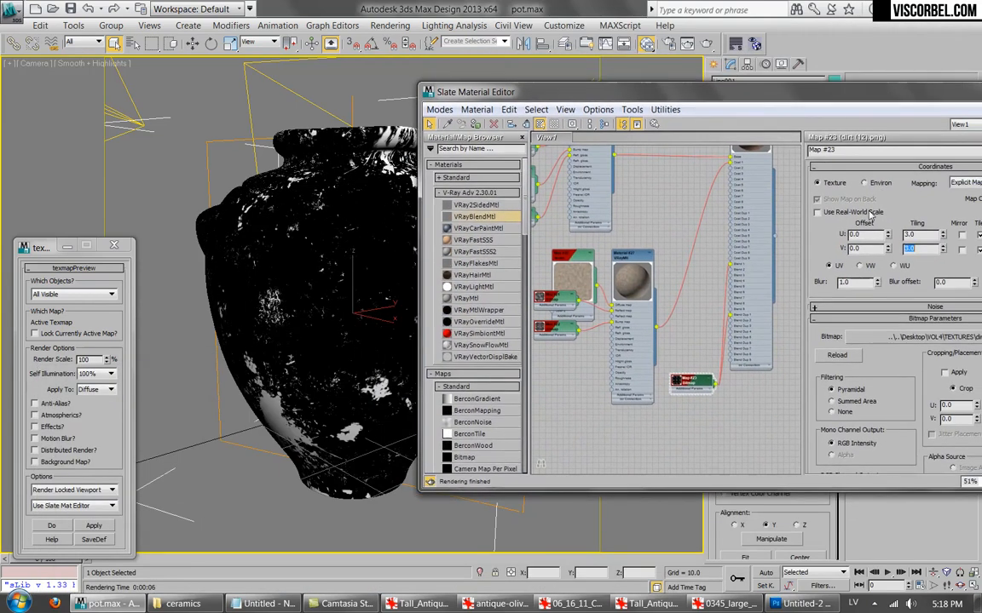
left_click_drag(888, 236, 886, 204)
left_click_drag(888, 248, 873, 247)
left_click_drag(685, 93, 473, 120)
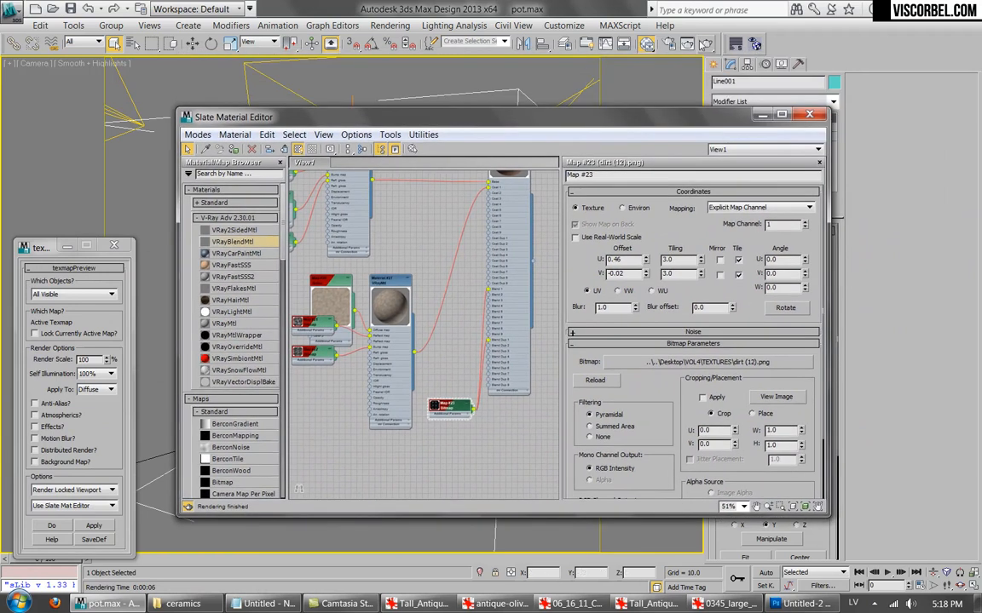
Render the camera view with the blend material on the pot and examine the coat patches up close.
middle_click_drag(441, 222, 443, 277)
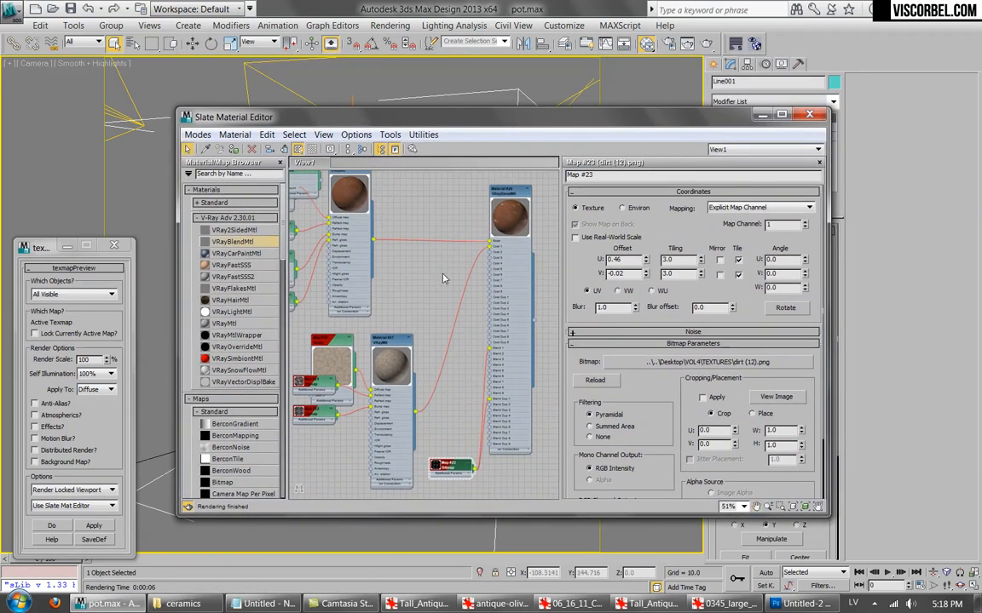
double_click(510, 195)
key("shift+q")
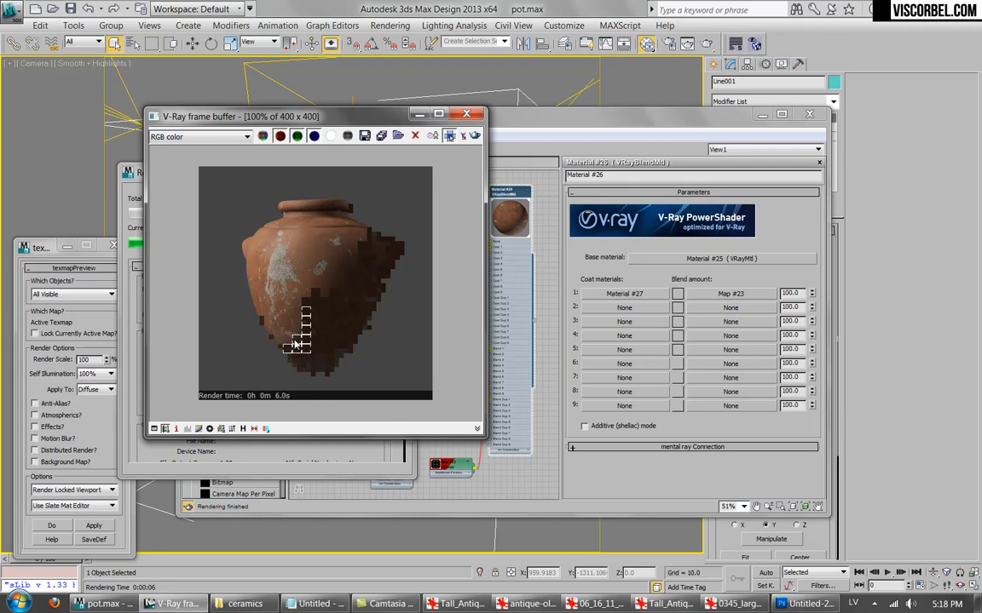
scroll(311, 305, "up", 1)
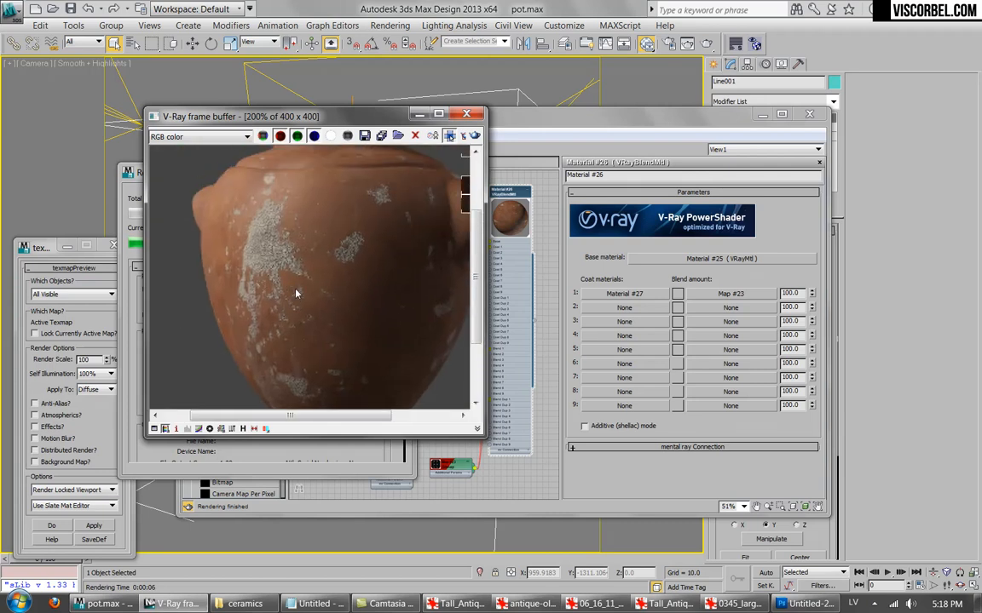
scroll(291, 236, "down", 1)
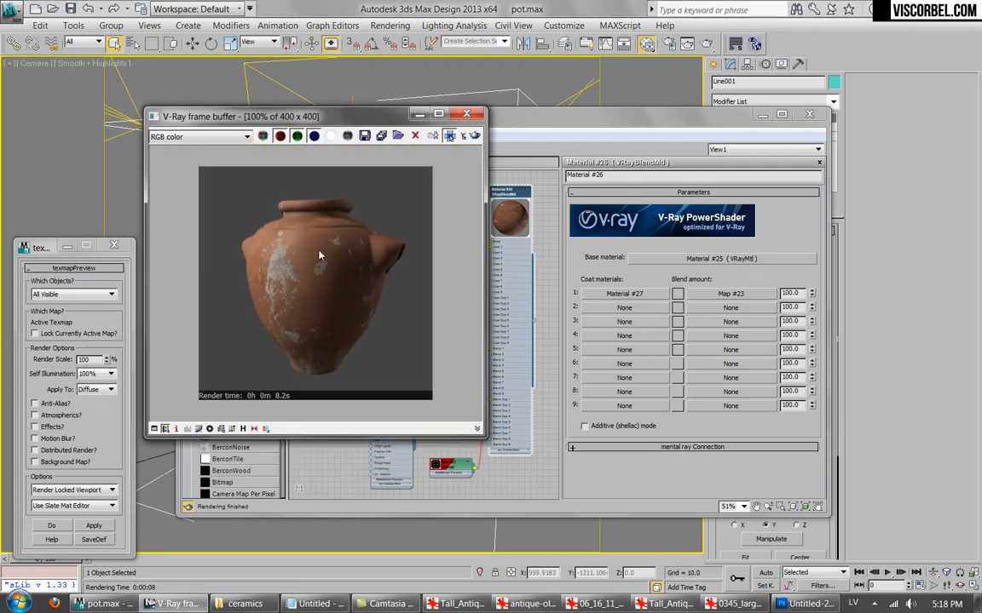
Shift the blend bitmap's V offset to -0.11 to reposition the coat patches on the pot.
left_click(502, 198)
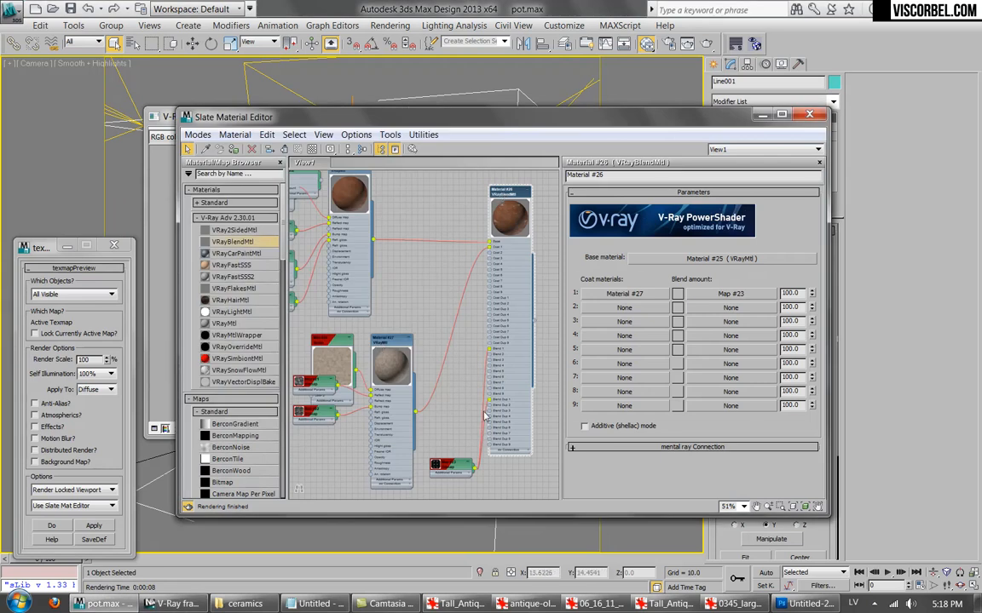
left_click(719, 294)
left_click_drag(576, 124, 775, 98)
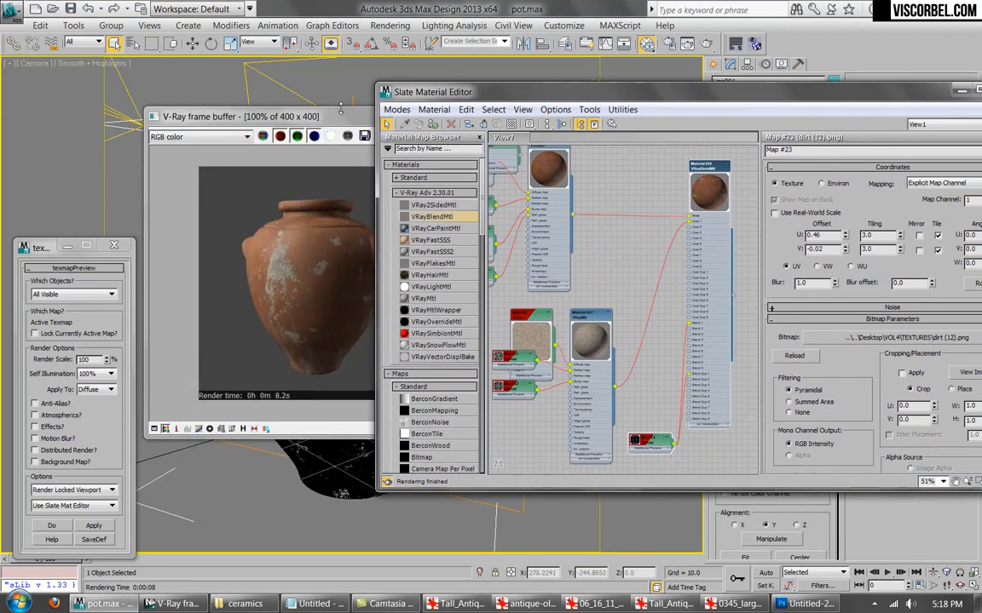
left_click_drag(341, 111, 399, 43)
left_click(473, 49)
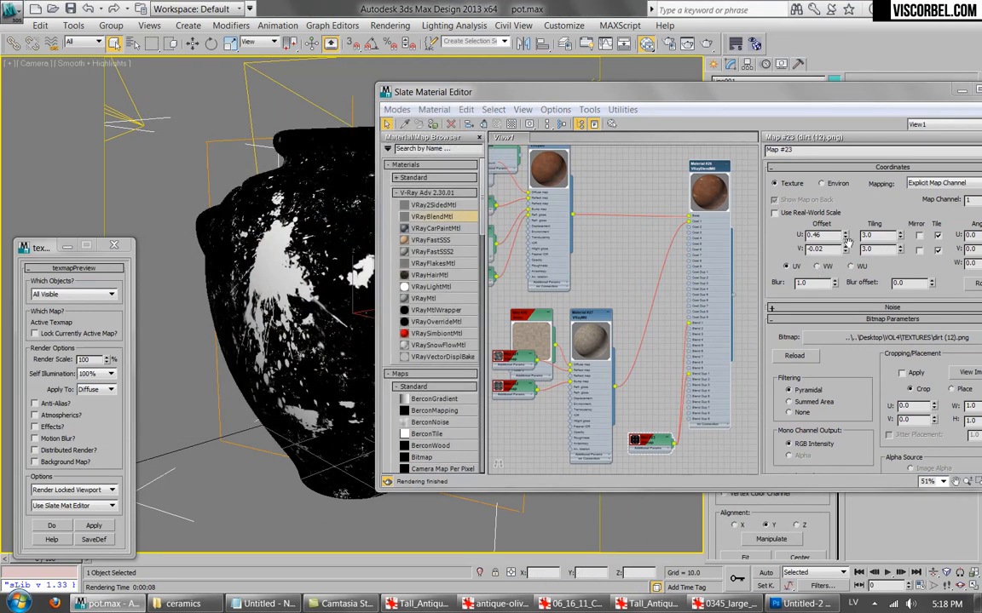
left_click_drag(846, 251, 846, 255)
left_click_drag(652, 99, 701, 111)
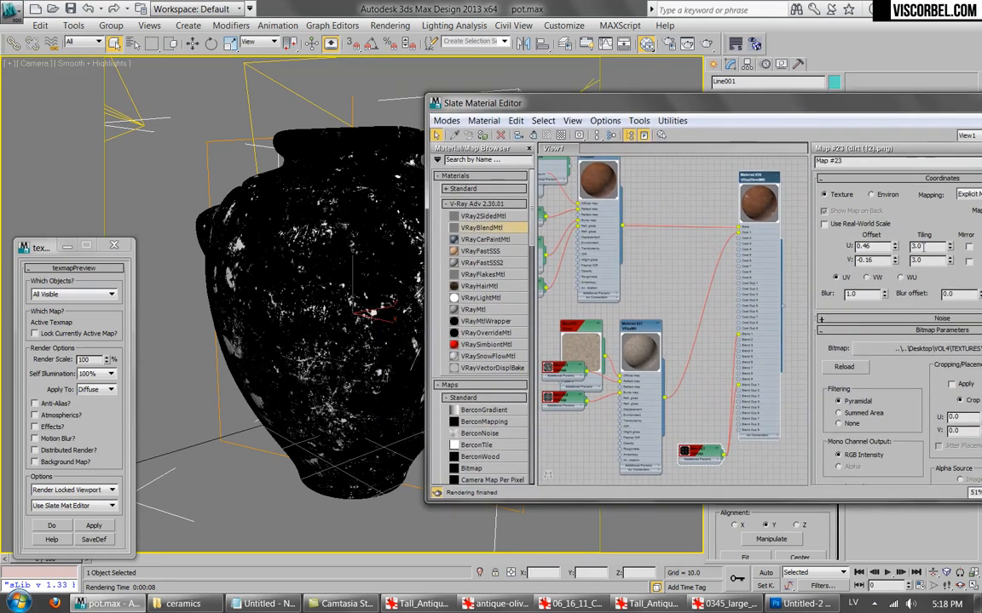
left_click_drag(897, 264, 895, 260)
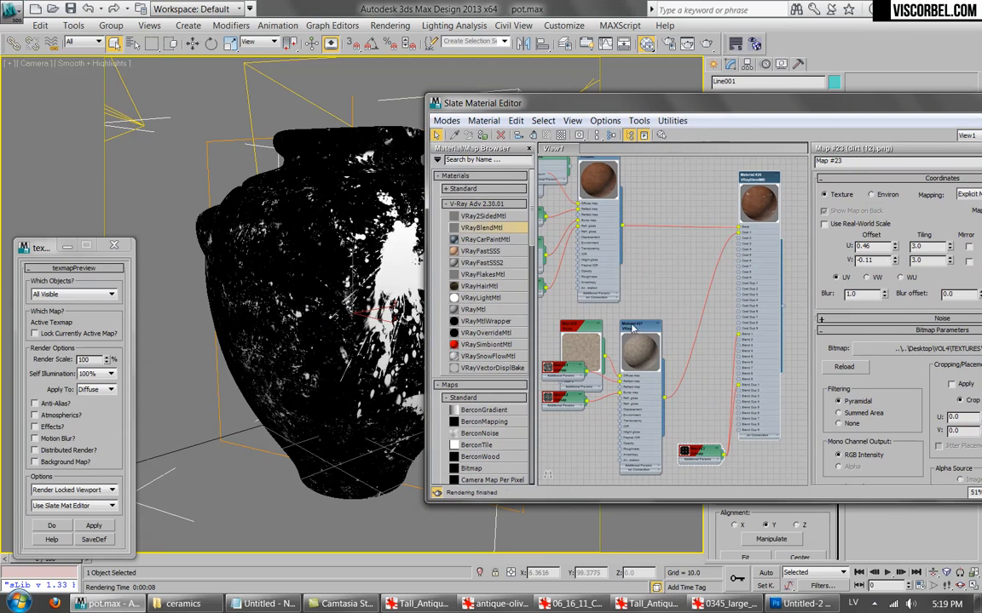
Set the coat material's bump amount to 10.0, render the camera view and examine the patches up close.
double_click(632, 328)
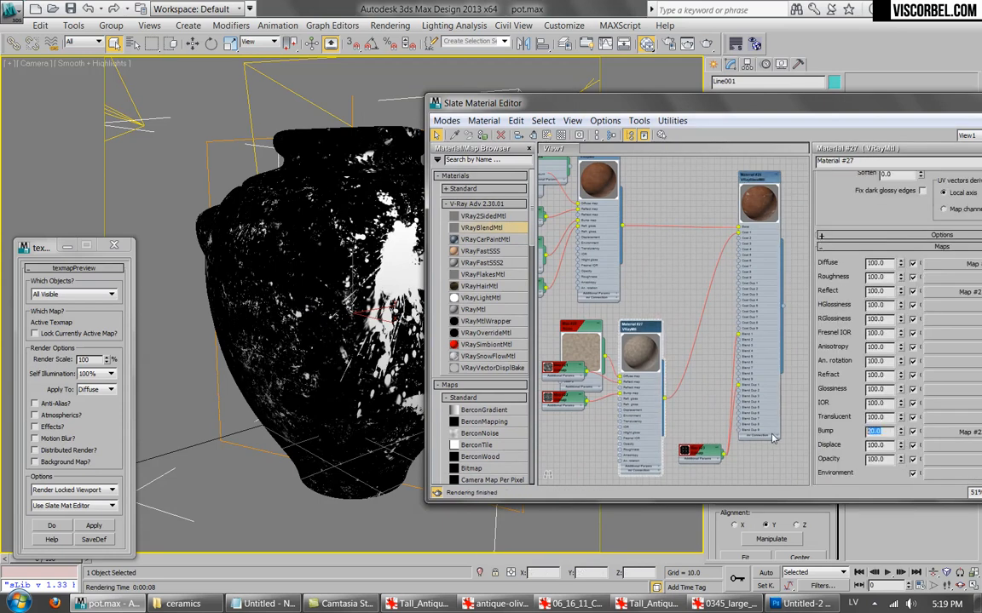
left_click(726, 44)
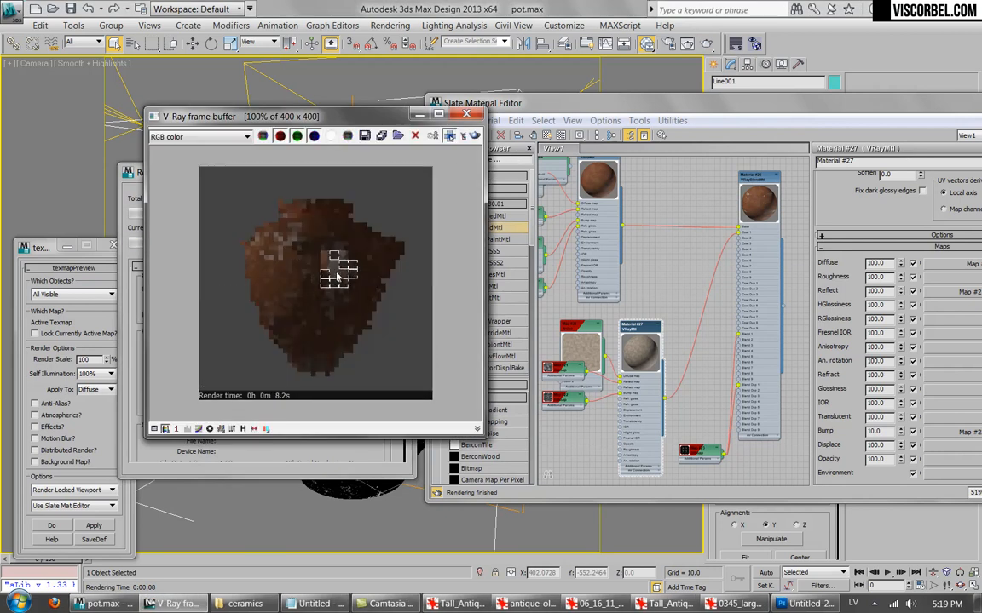
scroll(332, 261, "up", 1)
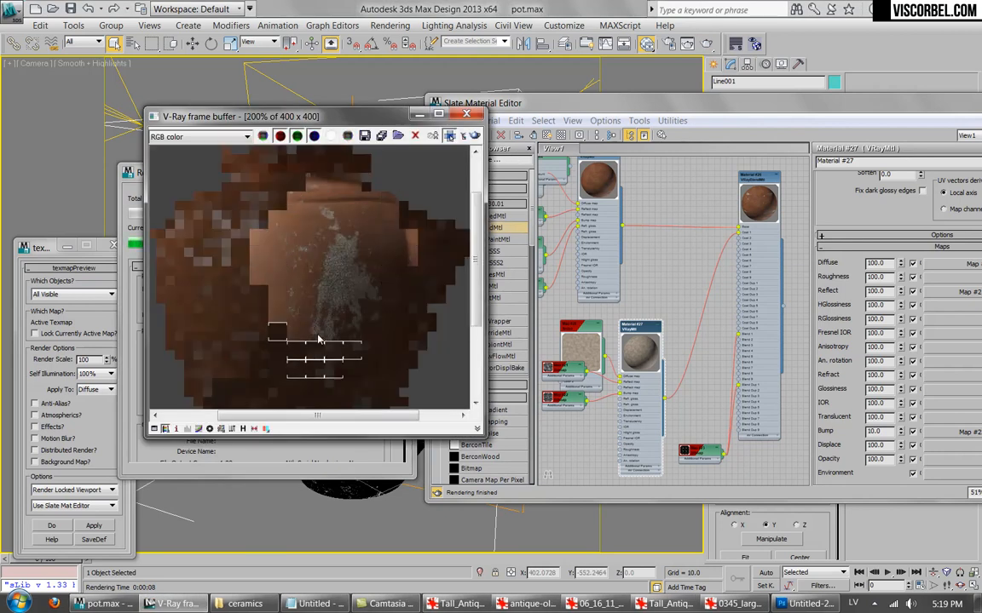
scroll(324, 263, "down", 1)
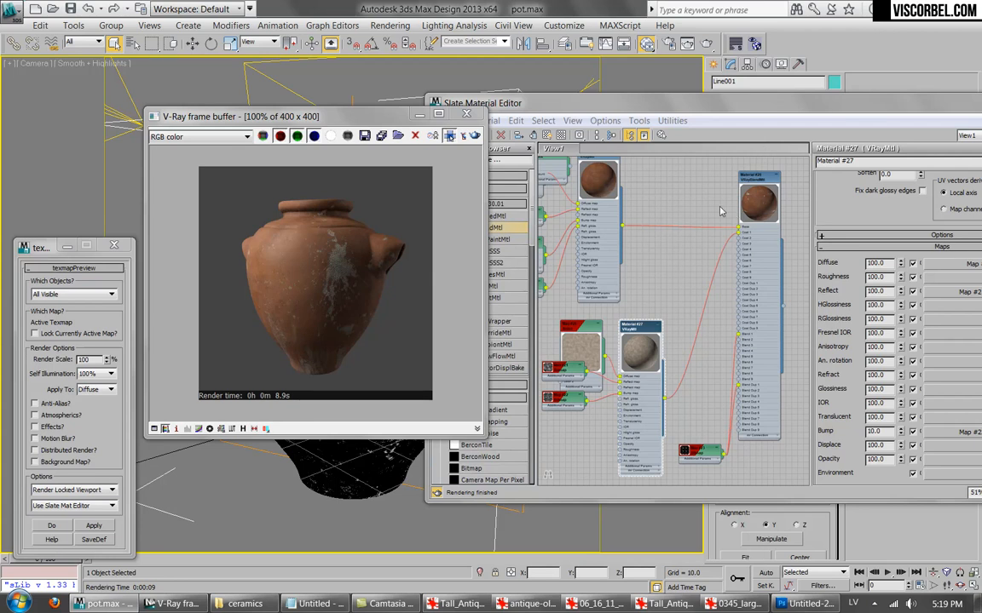
Lay out the child nodes of the VRayBlendMtl neatly in the node view.
middle_click_drag(731, 216, 690, 245)
right_click(696, 226)
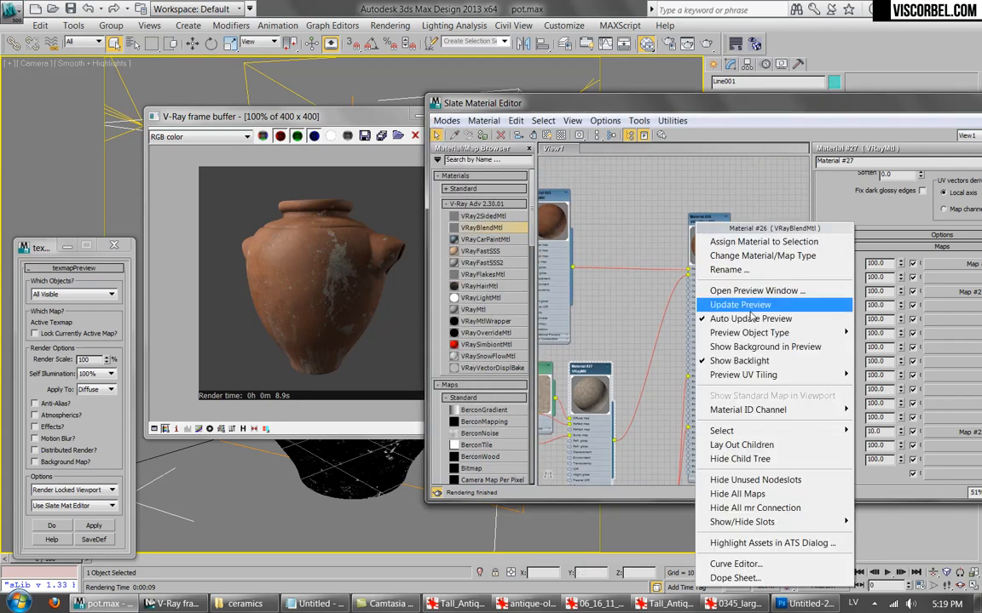
left_click(734, 447)
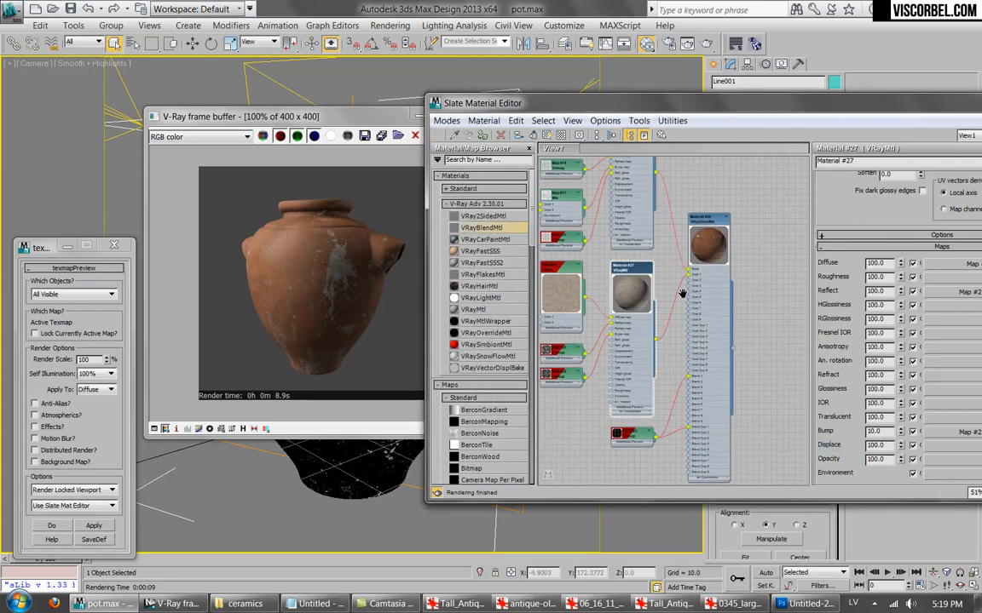
scroll(685, 294, "down", 4)
middle_click_drag(678, 273, 599, 318)
scroll(599, 317, "up", 2)
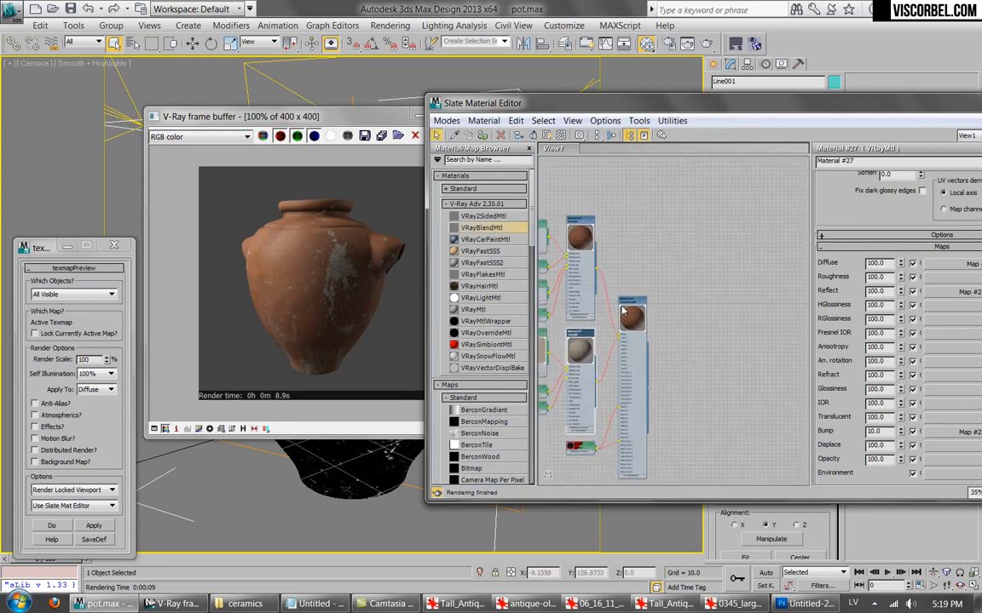
Duplicate the coat material with its noise and bitmap maps below the original and open the copy's parameters.
double_click(627, 305)
scroll(645, 238, "up", 2)
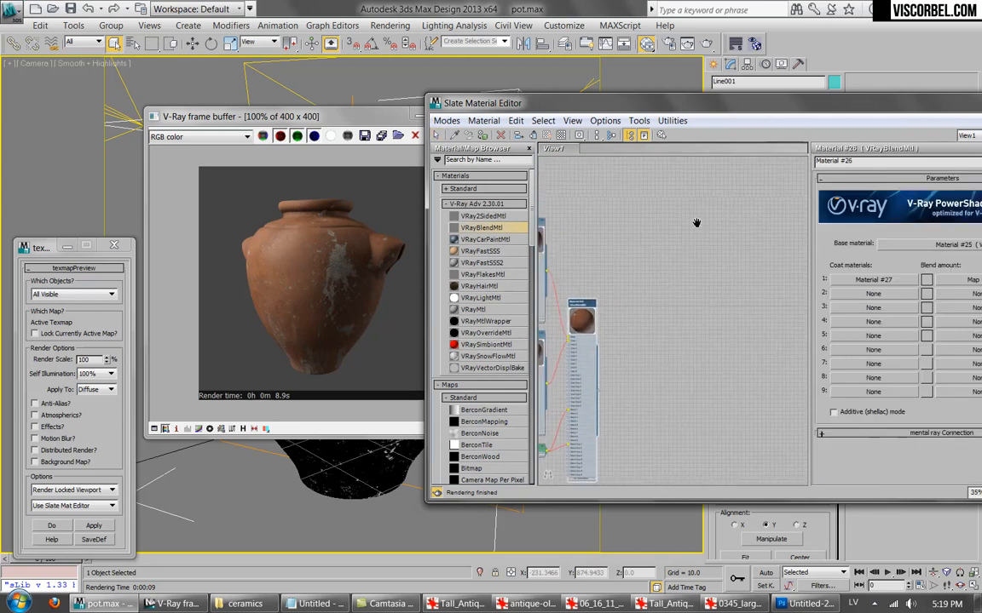
left_click(873, 293)
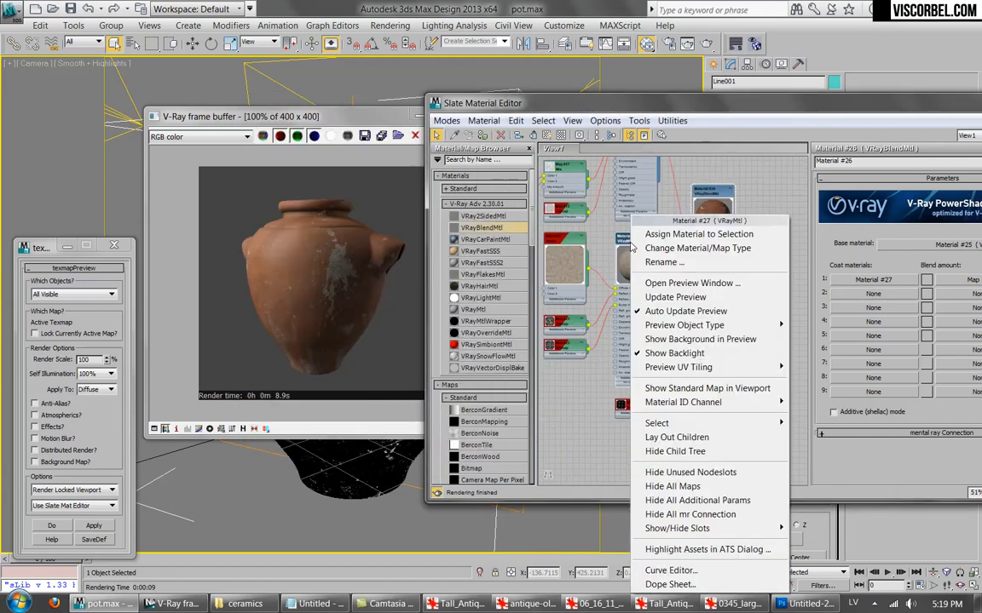
left_click(628, 244)
mouse_move(629, 243)
left_mouse_down()
mouse_move(636, 237)
mouse_move(577, 331)
mouse_move(570, 430)
mouse_move(566, 396)
left_mouse_up()
mouse_move(605, 366)
middle_mouse_down()
mouse_move(642, 345)
mouse_move(660, 278)
mouse_move(698, 274)
mouse_move(712, 247)
middle_mouse_up()
left_click(660, 263)
scroll(661, 262, "up", 4)
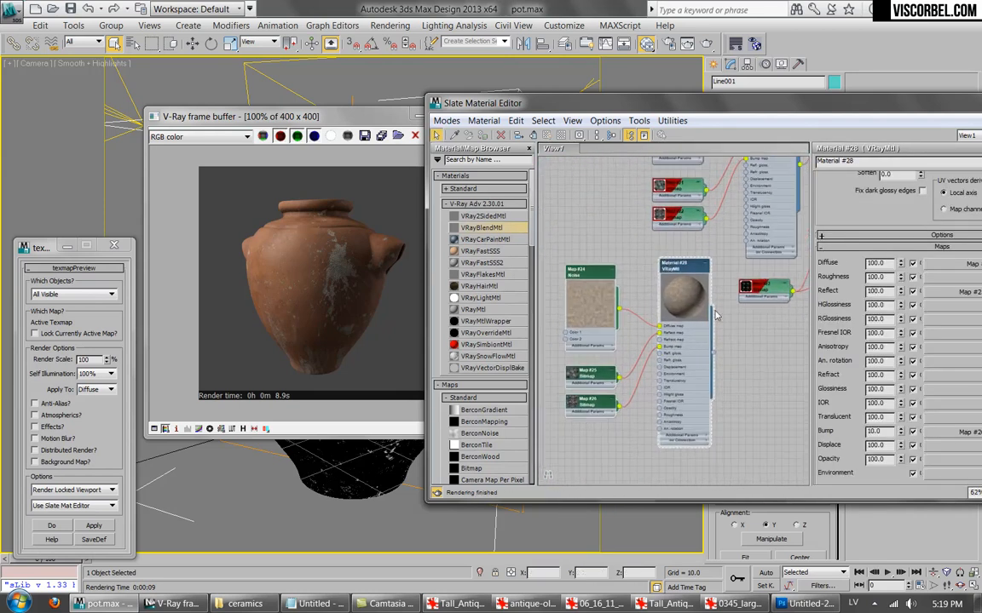
Set Color 1 of the copied coat's diffuse Noise map to a dark green with hue 61, saturation 140, value 30.
left_click(943, 267)
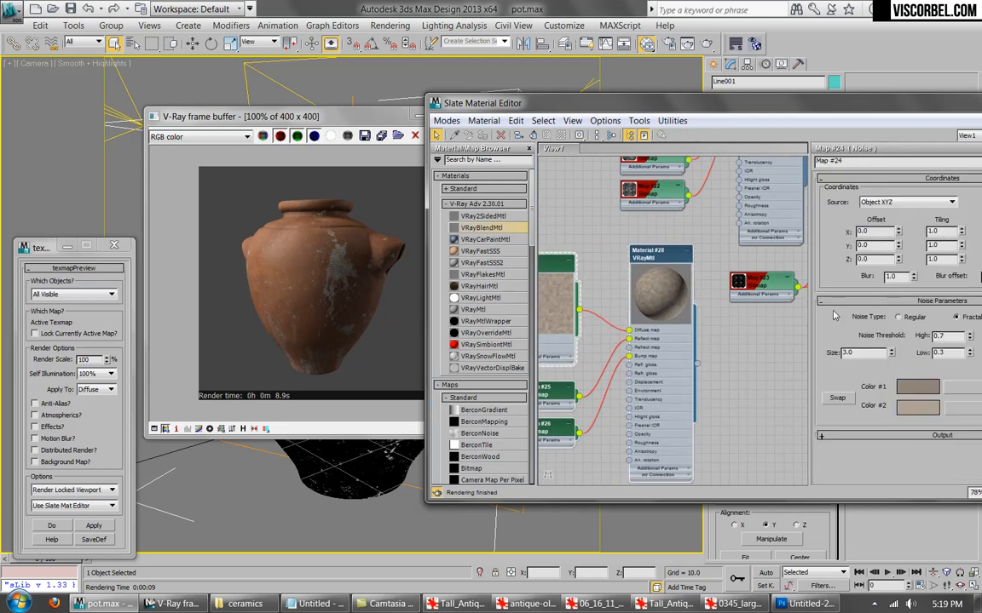
left_click(918, 386)
mouse_move(442, 127)
left_mouse_down()
mouse_move(457, 129)
mouse_move(430, 150)
mouse_move(445, 125)
left_mouse_up()
left_click(498, 138)
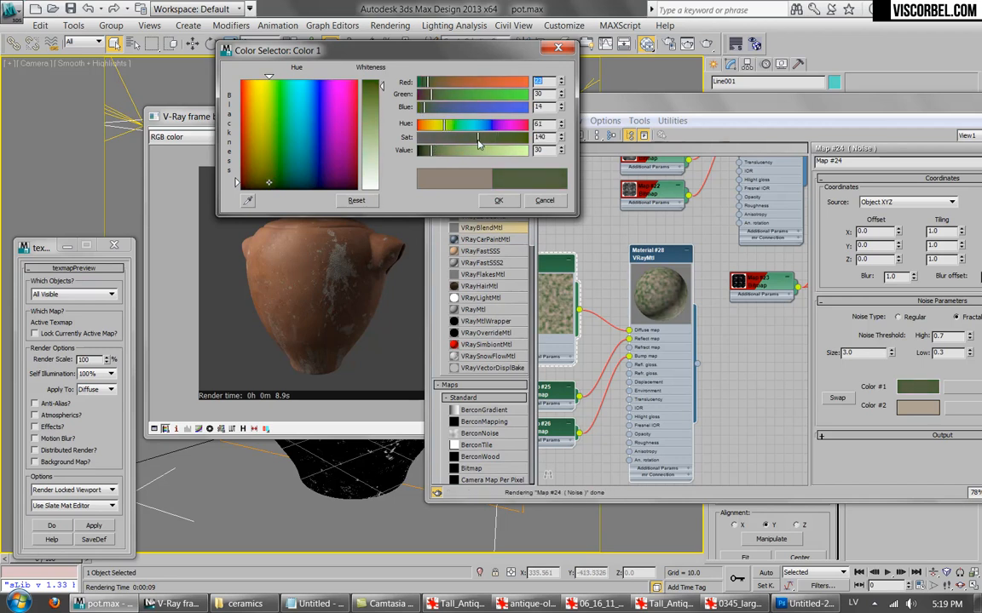
left_click(498, 200)
Set Color 2 of the copied Noise map to a dark olive with hue 35, saturation 185, value 20.
left_click(917, 410)
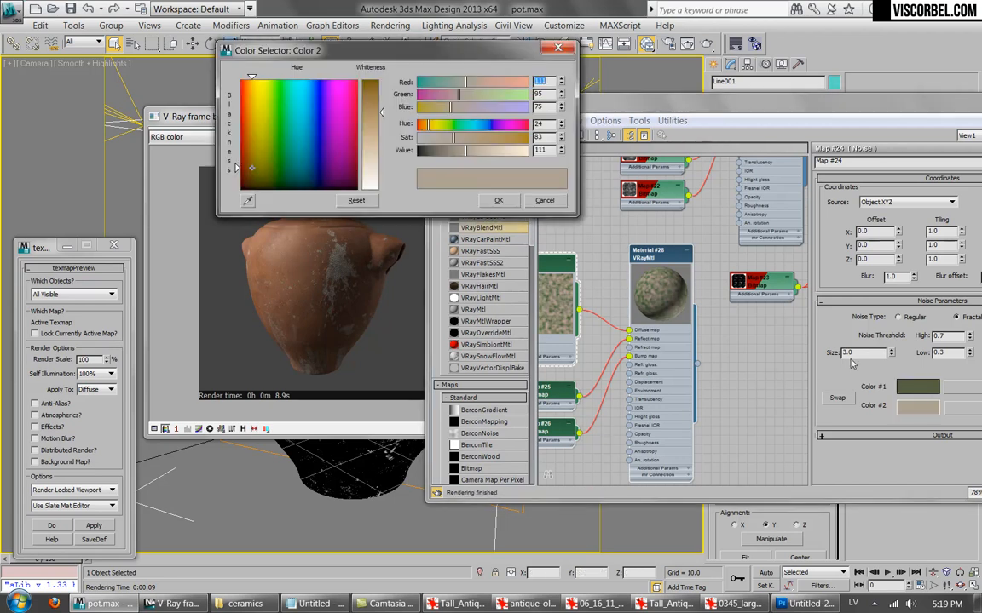
left_click(432, 127)
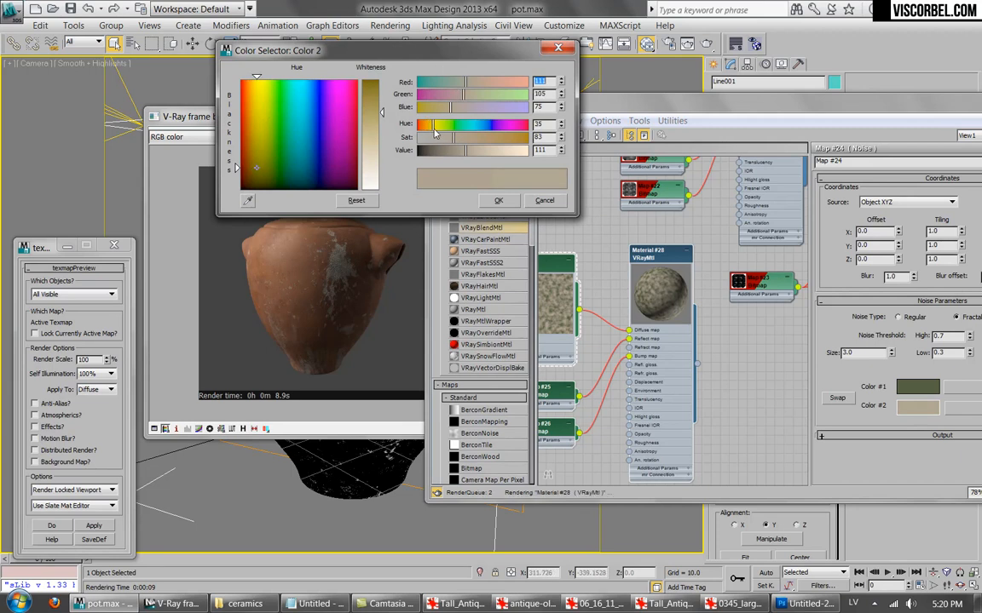
left_click(515, 140)
left_click_drag(465, 152, 428, 152)
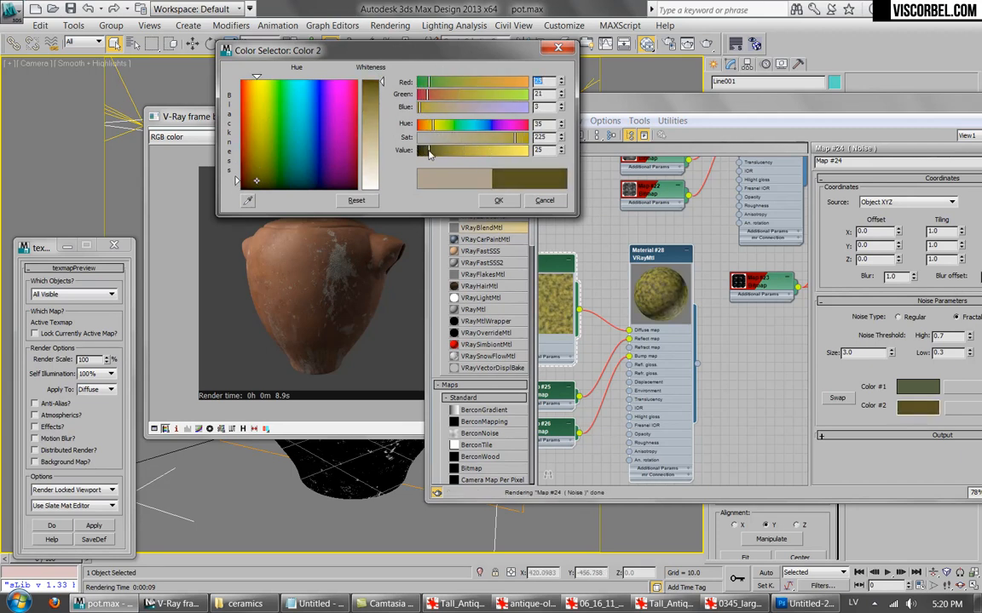
left_click(497, 139)
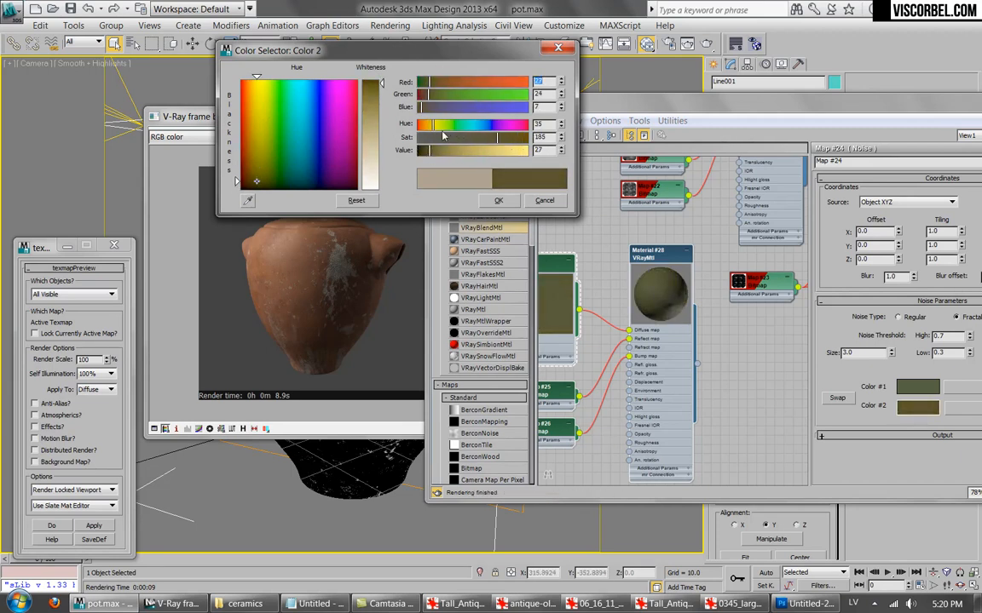
left_click_drag(432, 154, 429, 154)
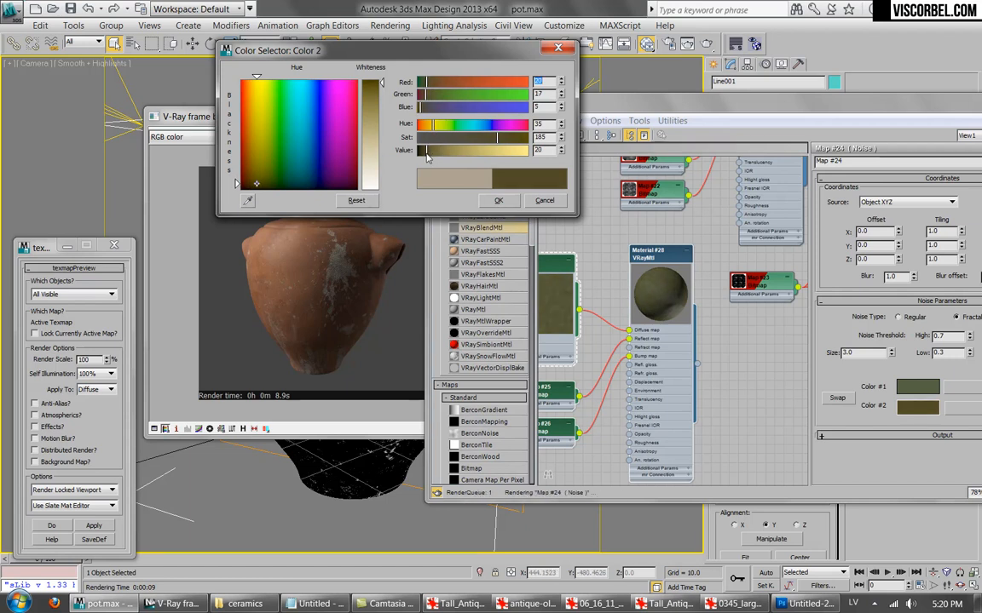
left_click(499, 201)
Set Color 1 of the copied coat's Noise map to a dark olive with hue 40, saturation 175, value 30.
left_click(918, 386)
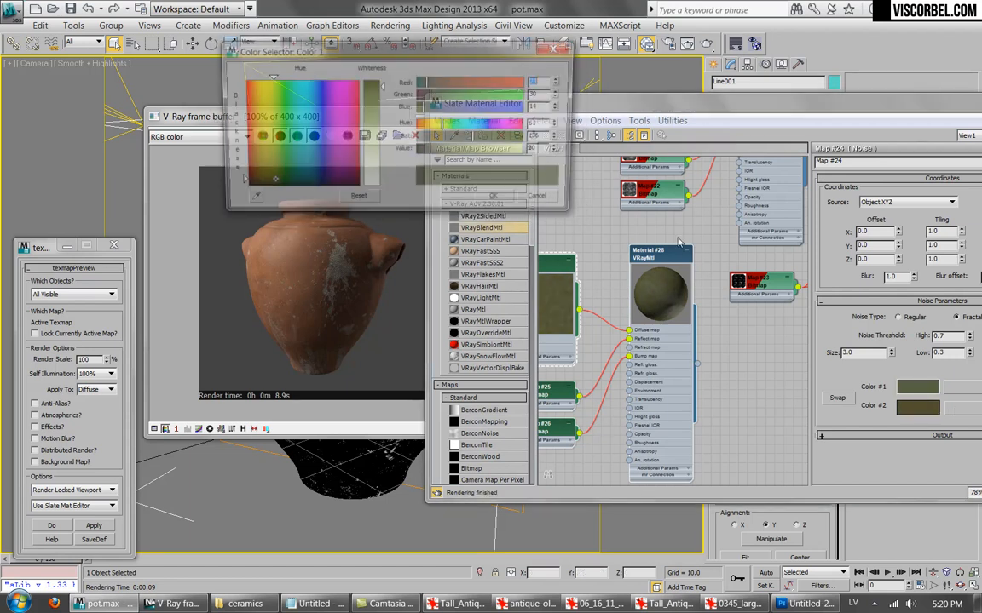
left_click_drag(447, 130, 437, 128)
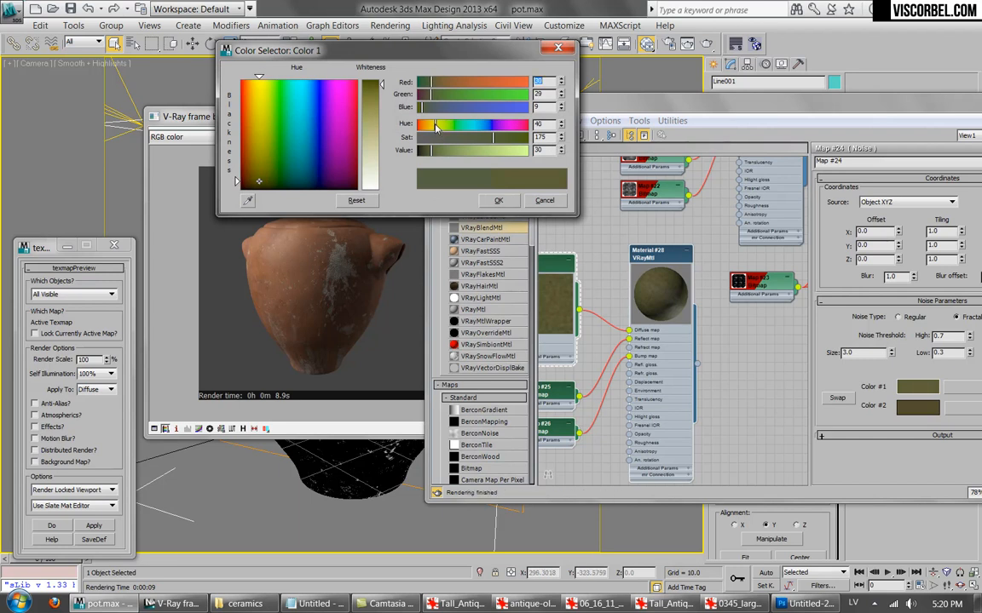
left_click(499, 200)
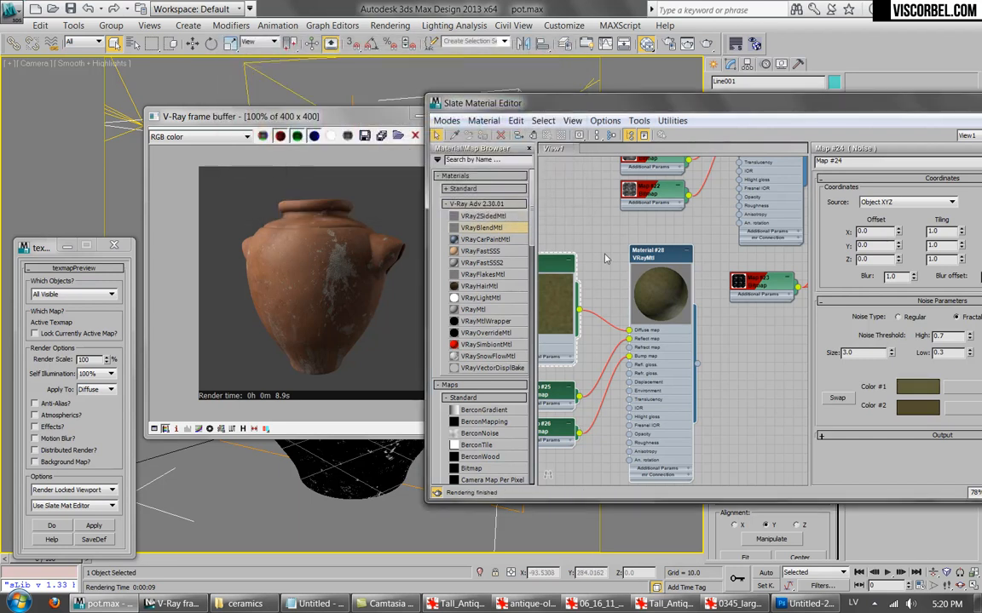
middle_click_drag(596, 276, 655, 241)
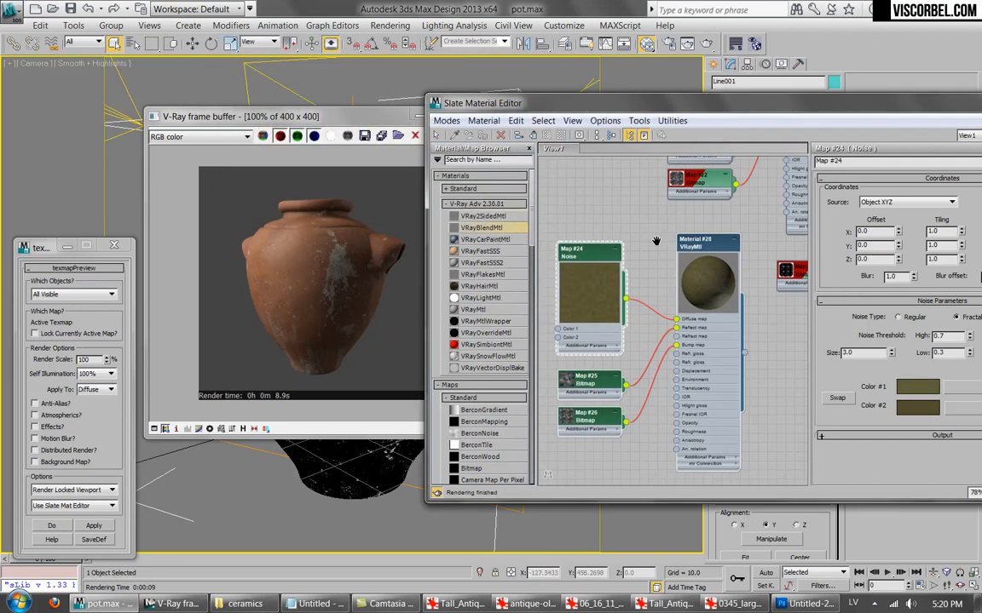
Close the render window and save the scene with the copied coat material's parameters open.
right_click(584, 256)
left_click(581, 249)
left_click(373, 118)
left_click(456, 116)
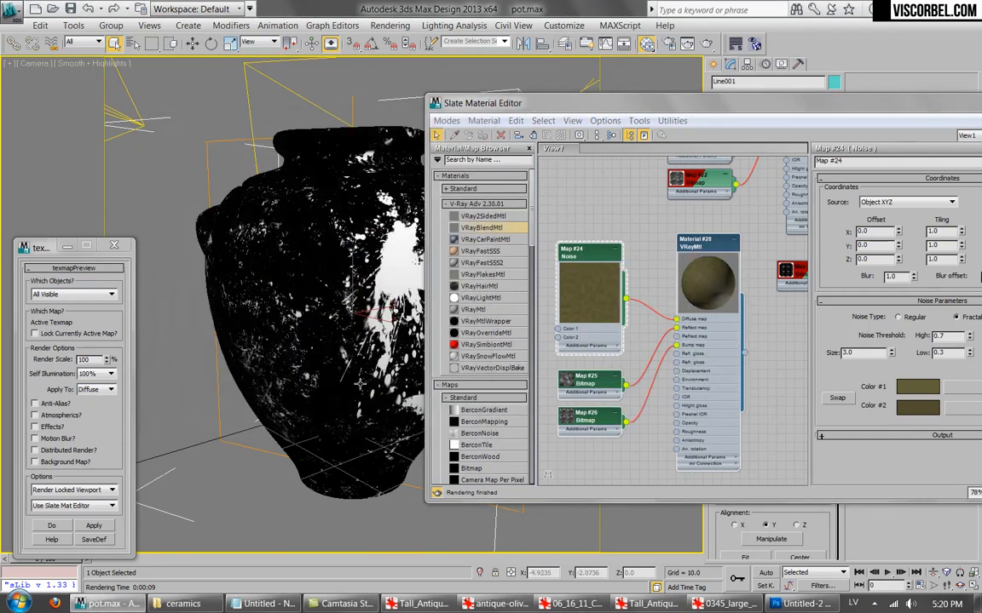
double_click(707, 244)
middle_click_drag(653, 248, 566, 298)
scroll(657, 245, "down", 2)
middle_click_drag(624, 288, 689, 259)
scroll(692, 261, "up", 2)
key("ctrl+s")
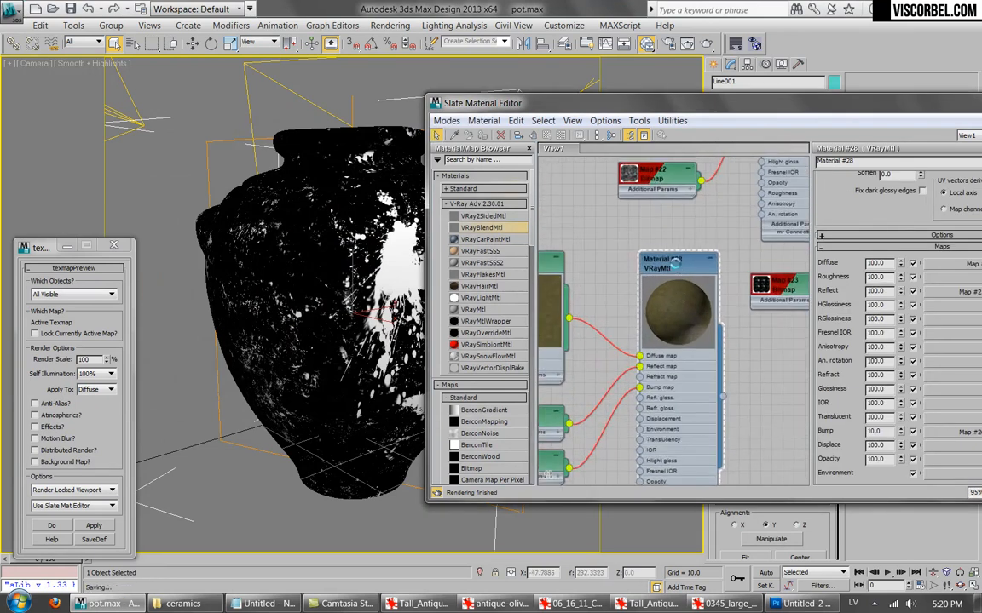
Review the copied coat material's bump amount, bump bitmap, reflection settings and map amounts.
scroll(857, 213, "down", 1)
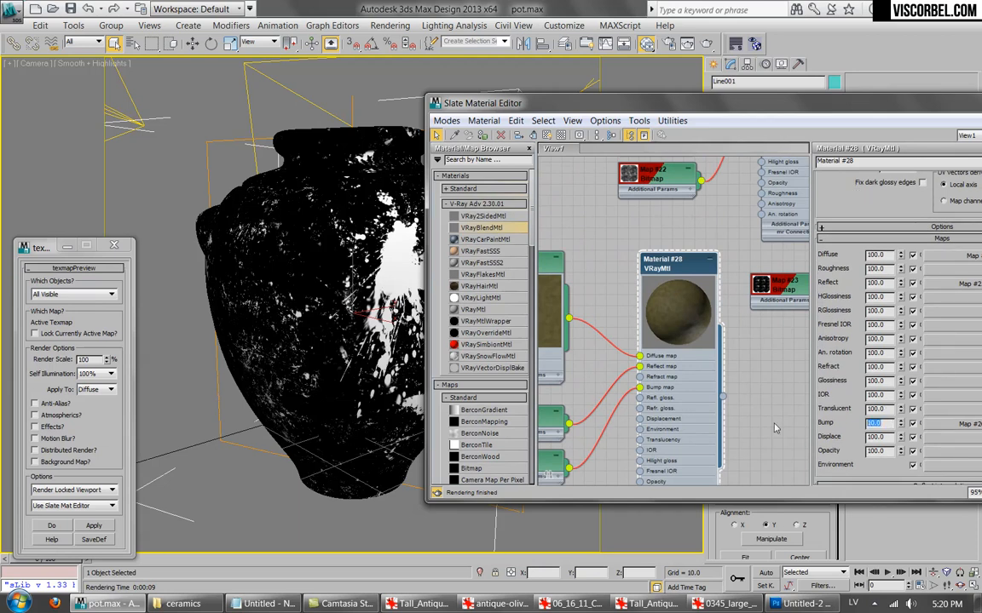
key("Return")
left_click(968, 431)
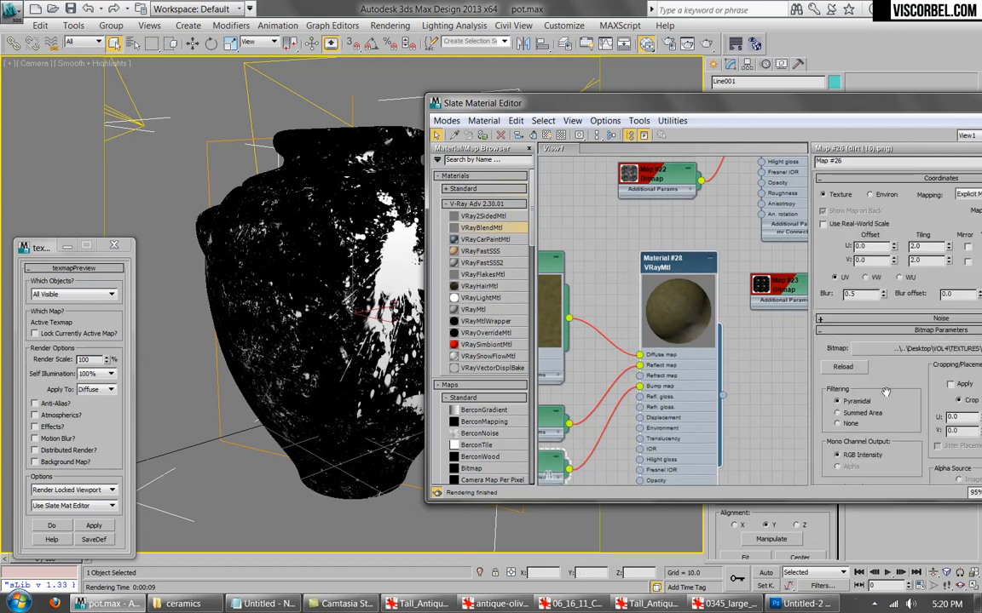
key("Return")
double_click(672, 268)
left_click_drag(850, 210, 881, 347)
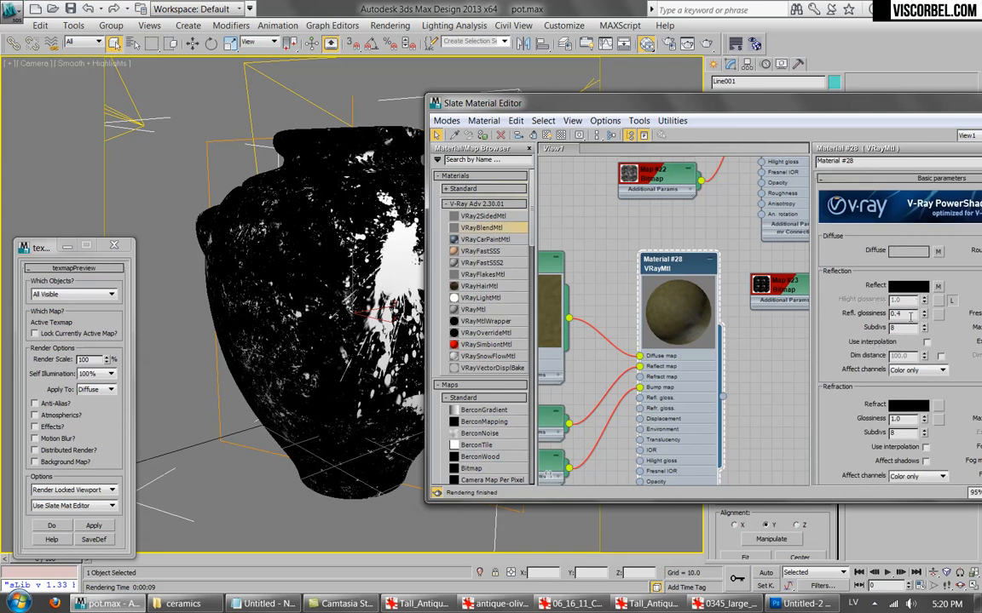
left_click_drag(907, 118, 726, 146)
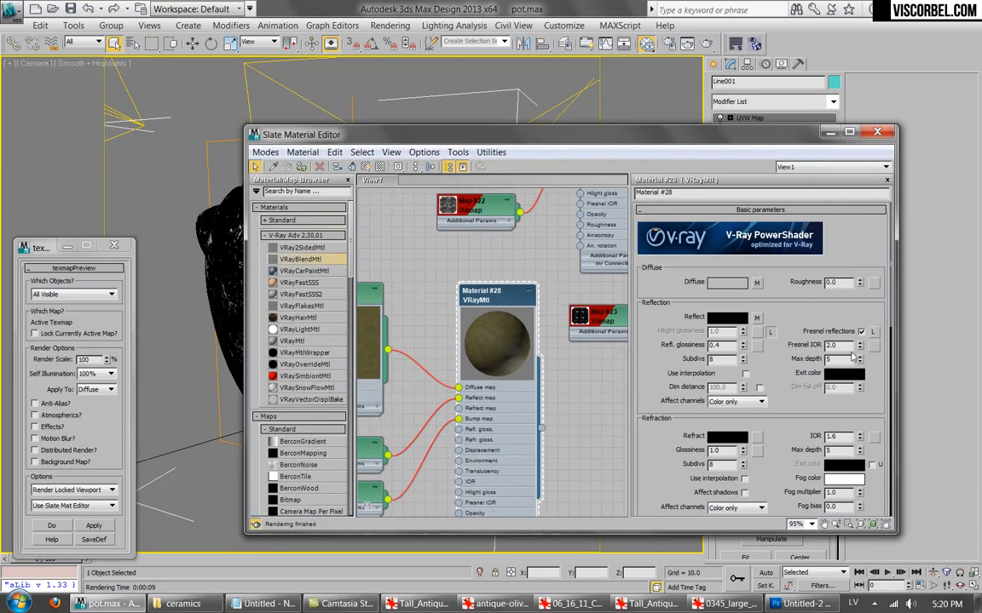
scroll(762, 352, "down", 10)
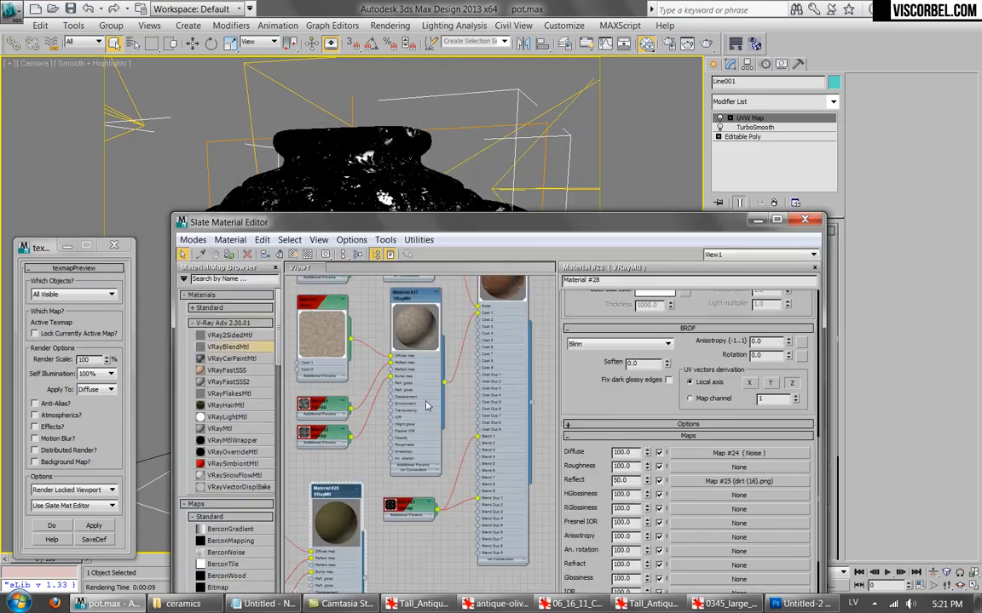
Connect the copied green coat material to the VRayBlendMtl's Coat 2 slot and test render the pot.
middle_click_drag(425, 404, 426, 454)
double_click(477, 500)
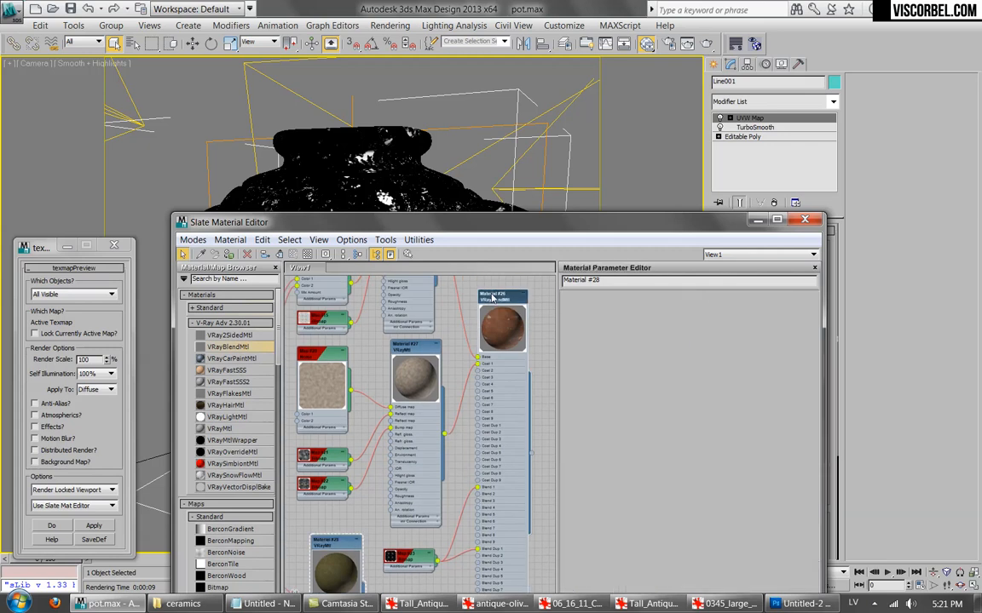
middle_click_drag(477, 501, 475, 424)
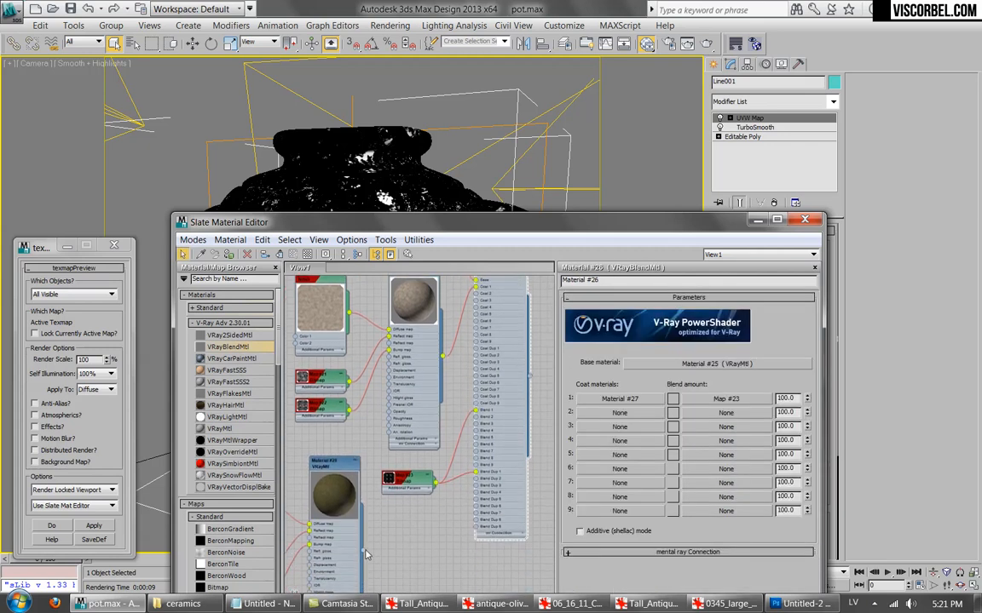
middle_click_drag(477, 296, 476, 315)
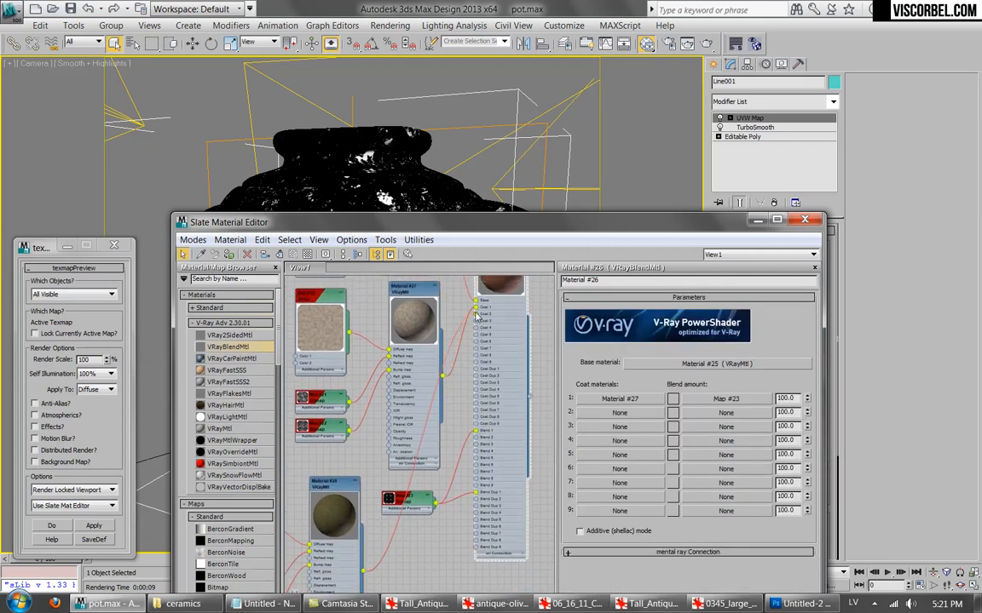
left_click_drag(479, 320, 479, 321)
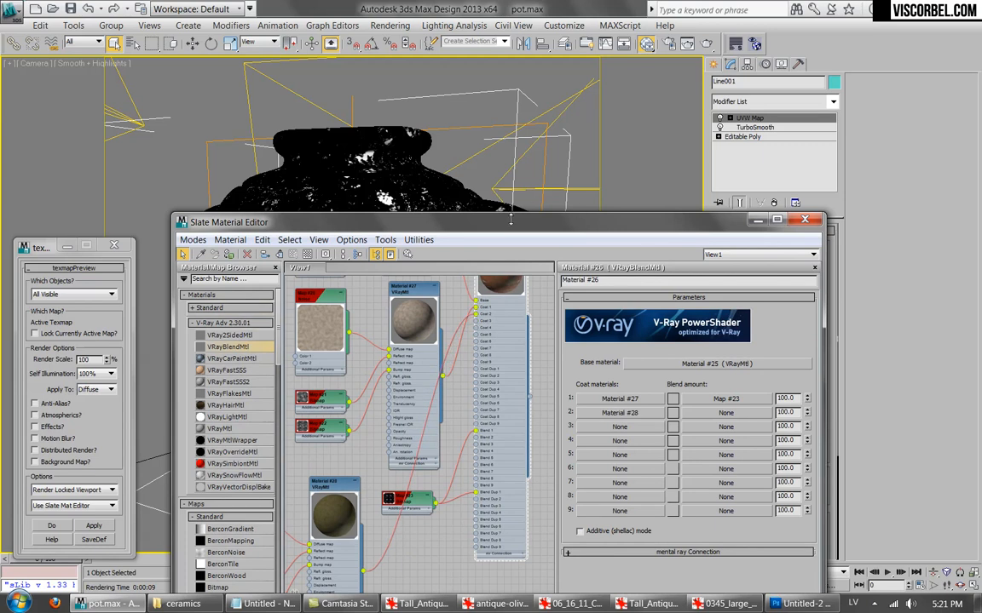
middle_click_drag(523, 302, 514, 366)
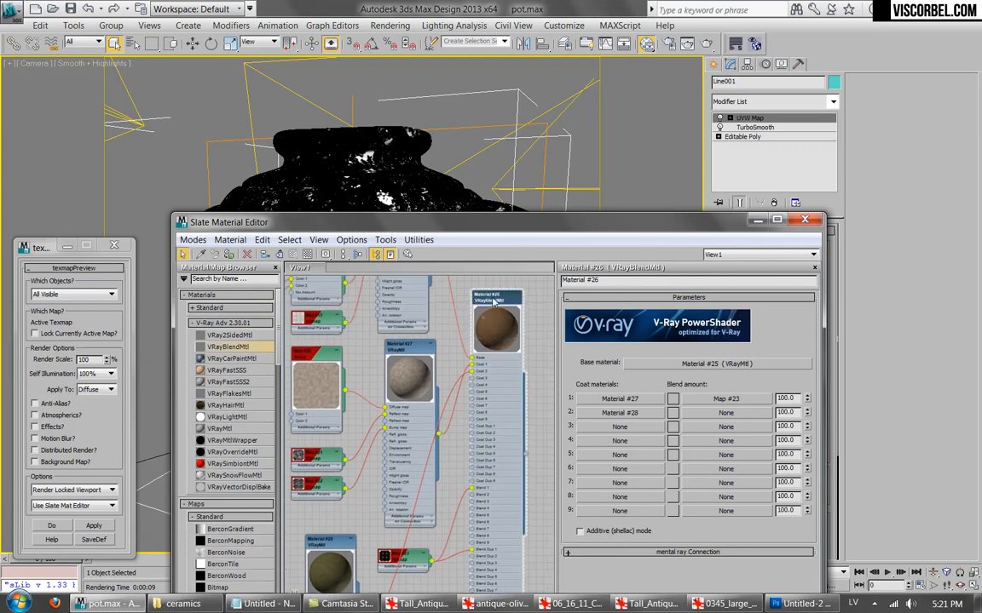
key("shift+q")
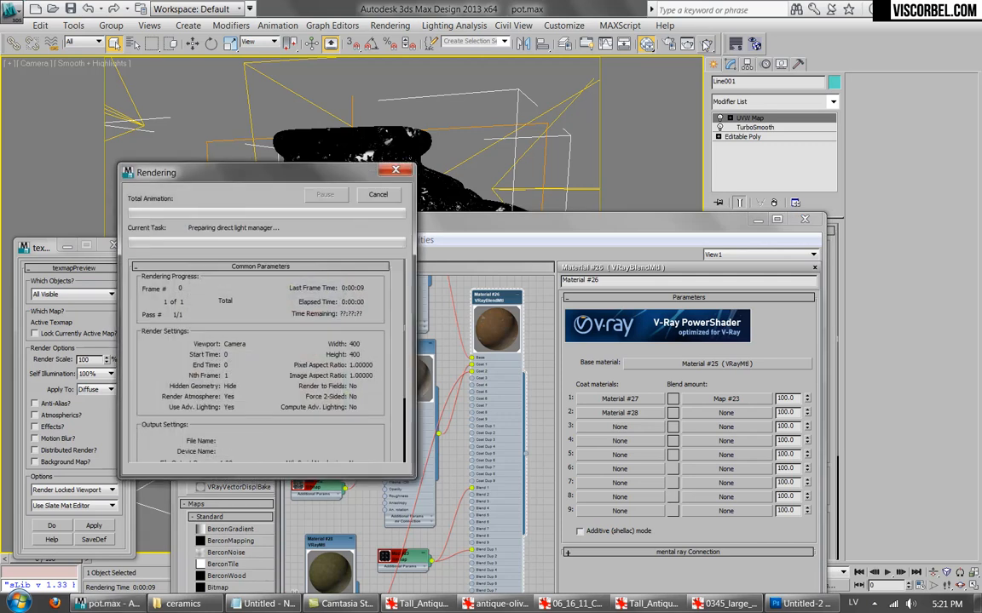
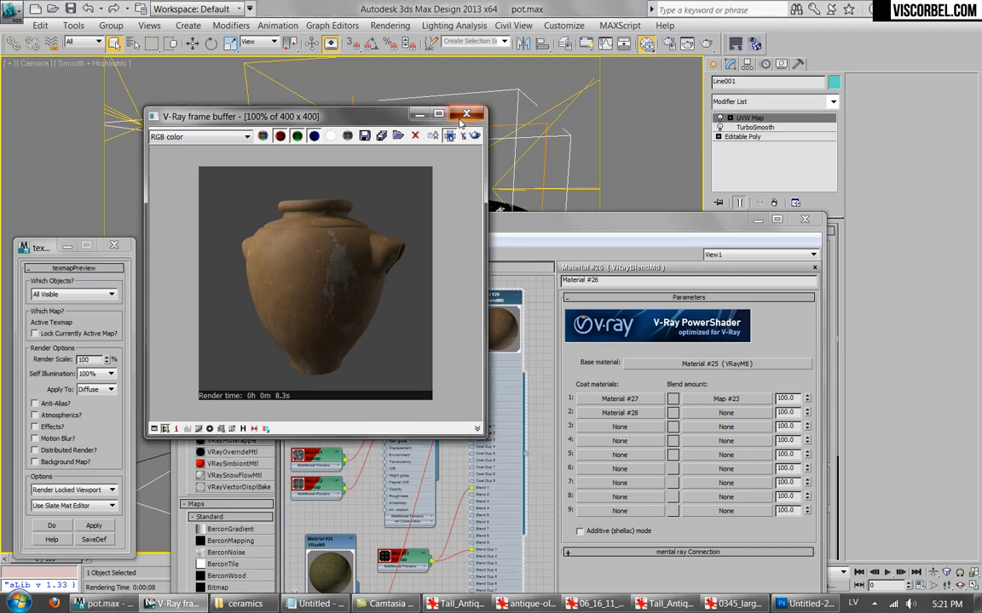
left_click(466, 113)
Assign a Falloff map to the second coat's blend amount in the VRayBlendMtl and open its parameters.
middle_click_drag(420, 415, 439, 347)
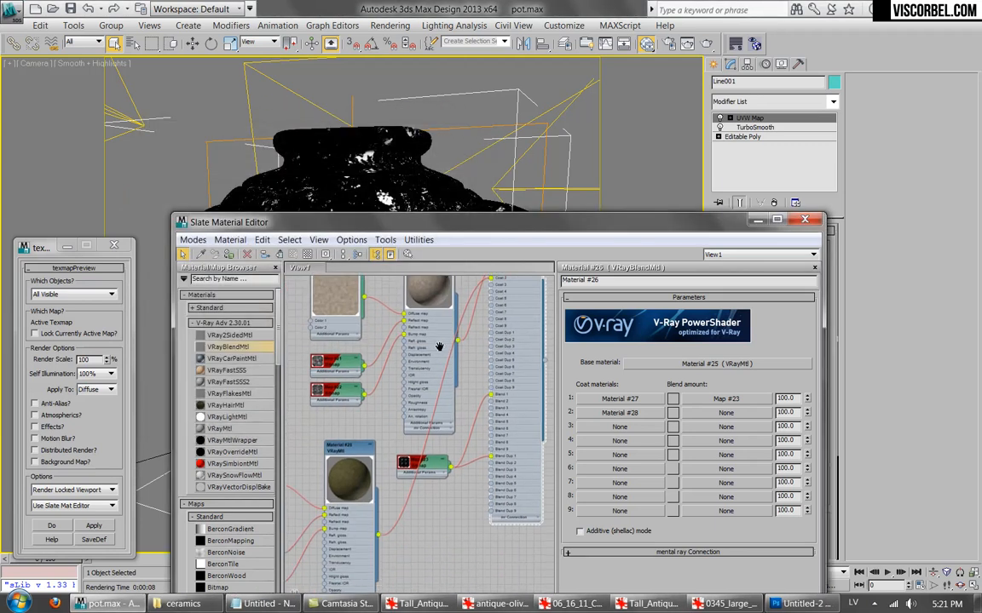
left_click(722, 412)
double_click(350, 294)
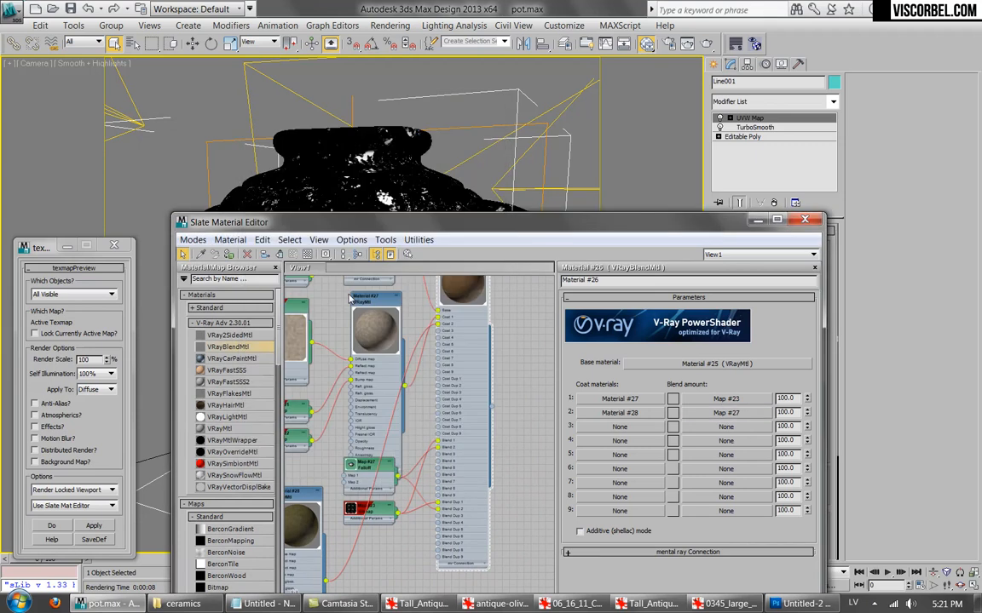
left_click(720, 411)
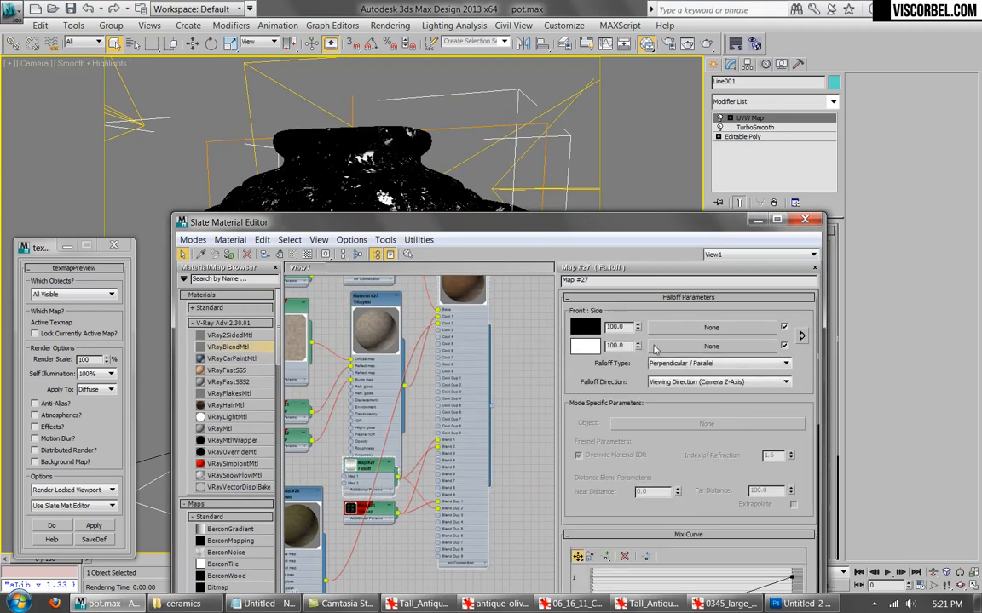
Set the Falloff map's type to Towards / Away and its direction to World Z-Axis.
left_click(699, 363)
left_click(701, 375)
left_click(699, 363)
left_click(681, 372)
left_click(699, 381)
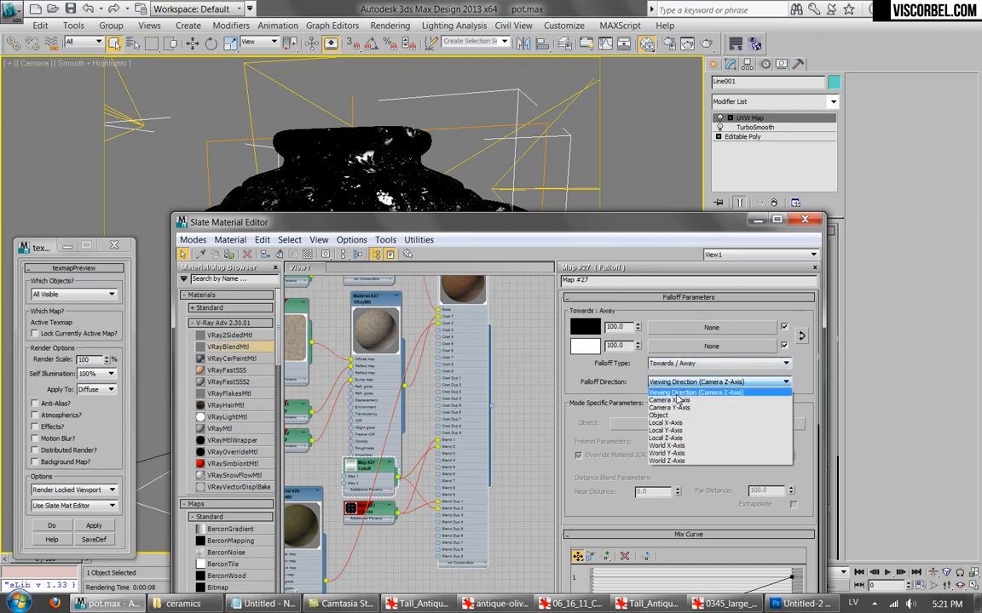
left_click(668, 461)
Place the Falloff node below the blend bitmap and shift the VRayBlendMtl node down beside them.
middle_click_drag(440, 453, 480, 372)
left_click_drag(429, 390, 430, 497)
middle_click_drag(478, 275, 482, 369)
left_click_drag(481, 369, 504, 555)
middle_click_drag(494, 468, 443, 309)
scroll(443, 309, "up", 4)
double_click(502, 328)
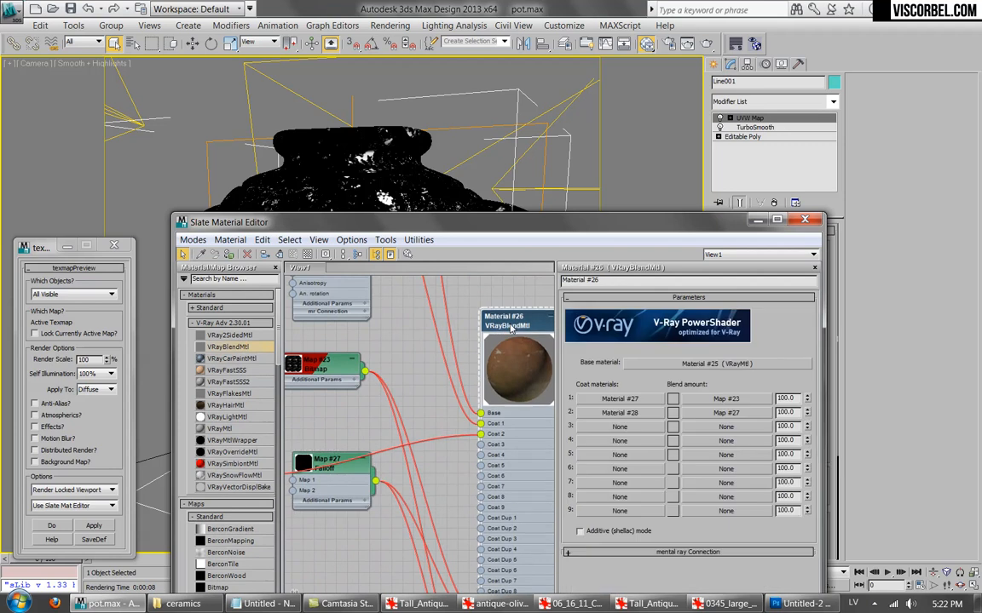
left_click_drag(499, 331, 454, 341)
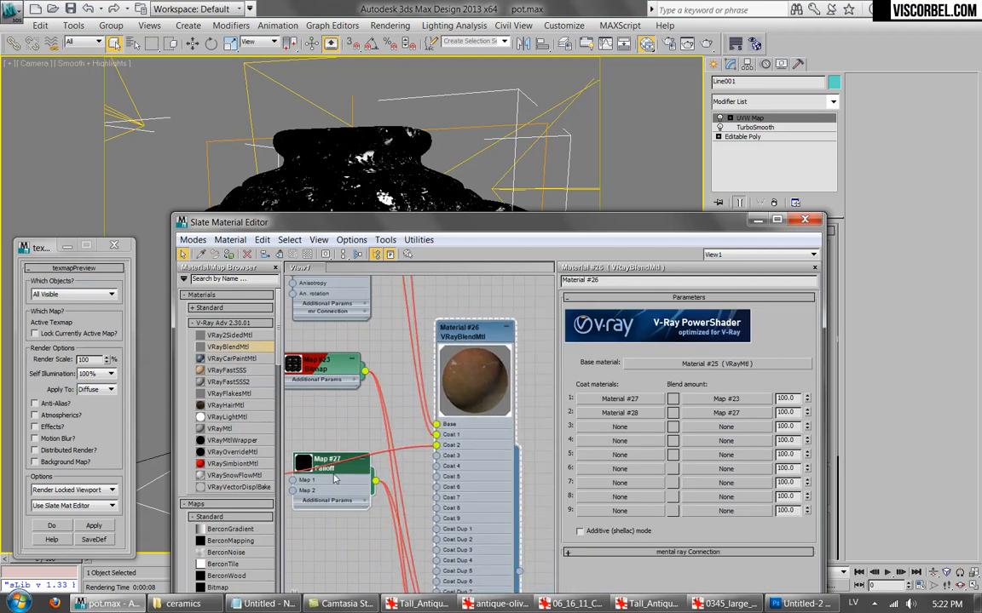
Swap the Falloff's two colors and shape its mix curve into a steep ramp using two added points, and test render the pot.
double_click(340, 478)
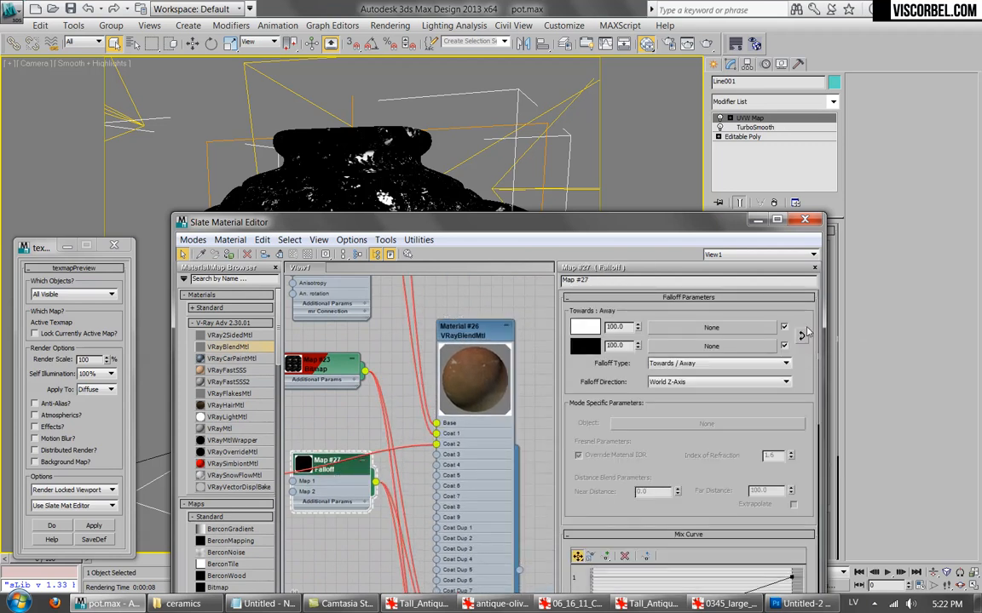
left_click_drag(659, 466, 691, 350)
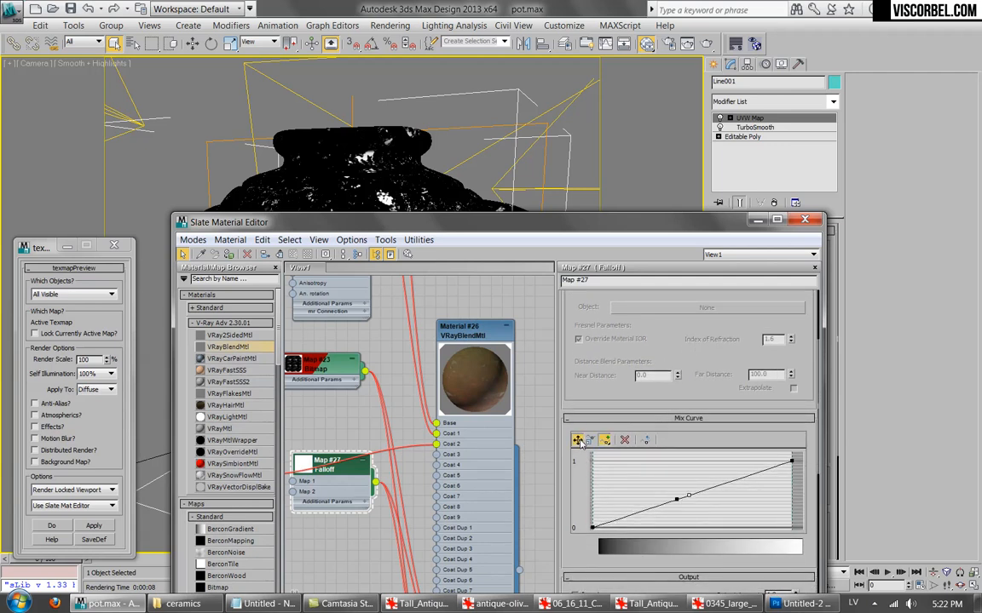
left_click_drag(676, 505, 664, 450)
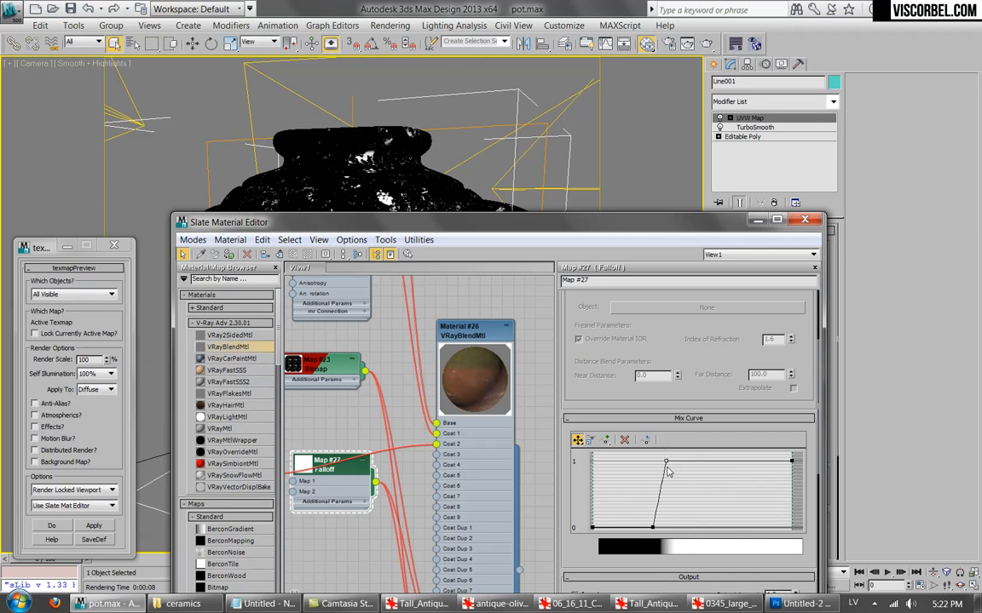
left_click_drag(665, 460, 681, 462)
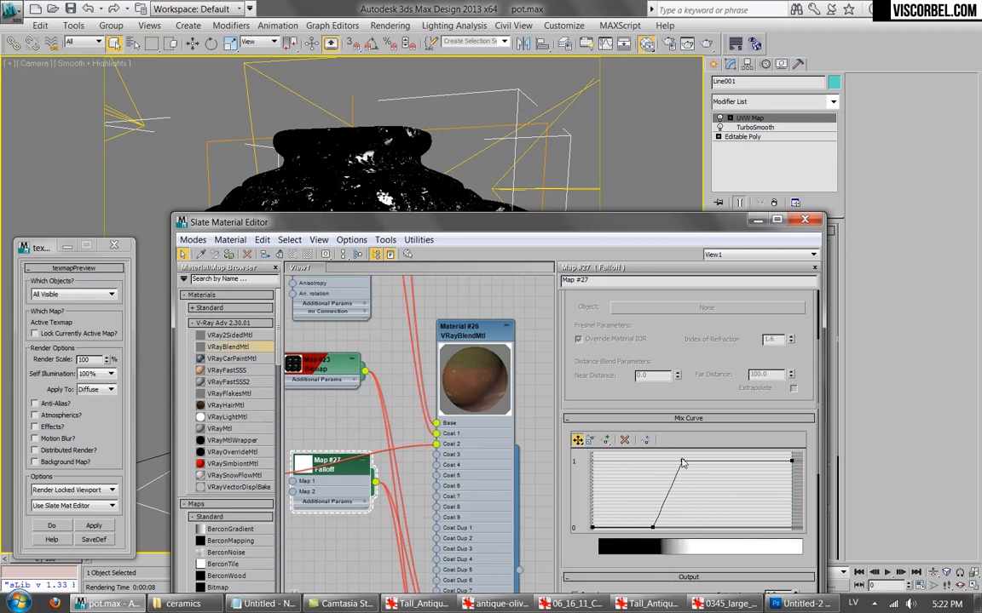
left_click(706, 44)
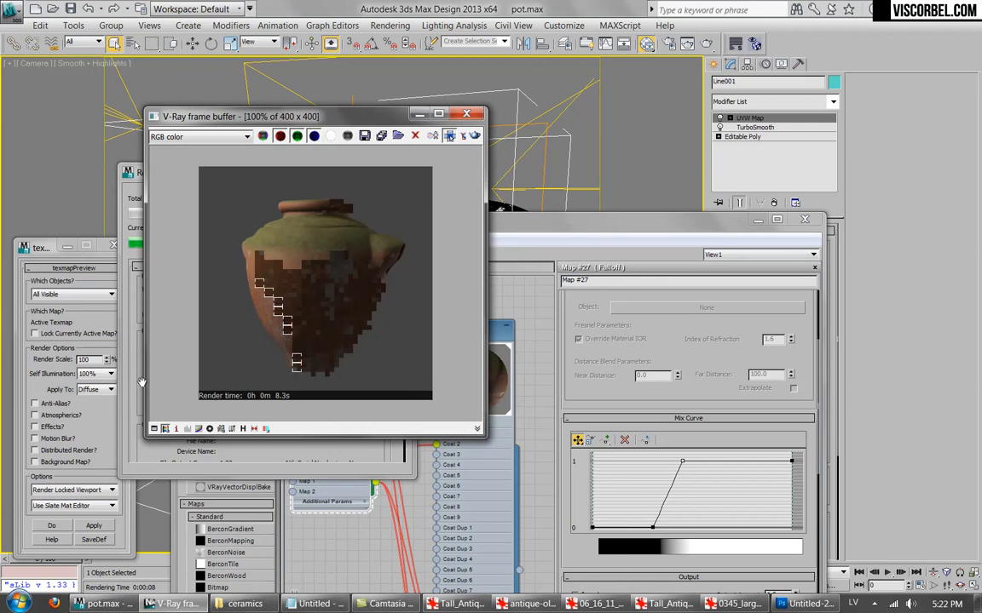
left_click(466, 114)
Darken the green coat's Noise colors: Color 1 to hue 35, saturation 211, value 21, and Color 2 to hue 34, saturation 182, value 14.
middle_click_drag(462, 311, 368, 402)
double_click(368, 402)
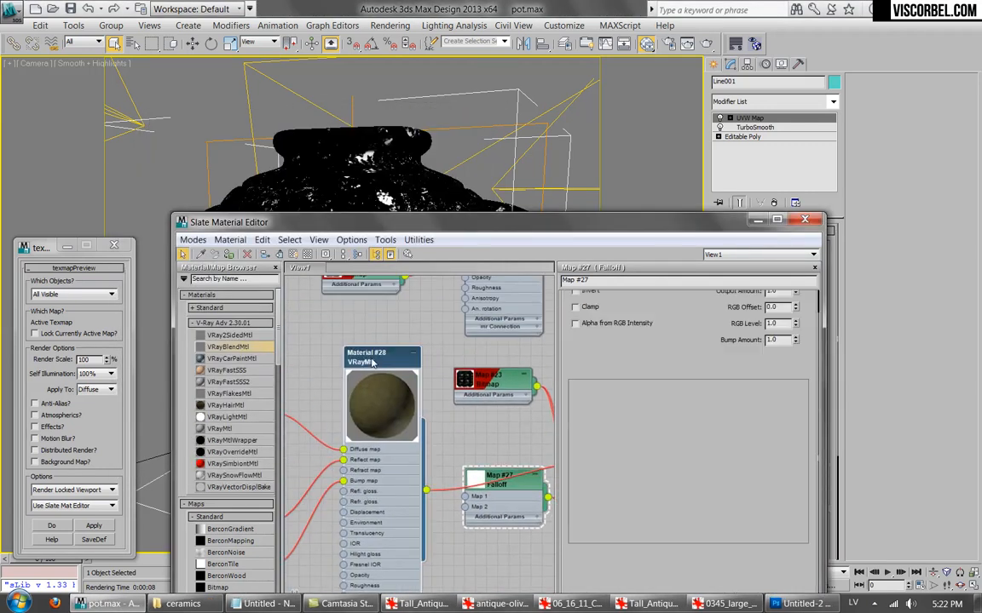
left_click(738, 453)
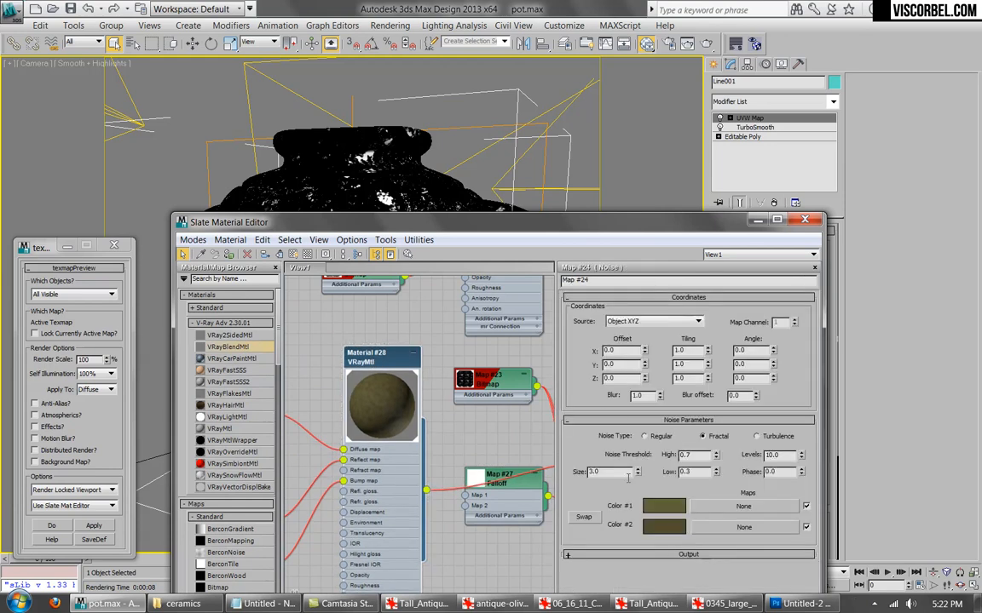
left_click(664, 506)
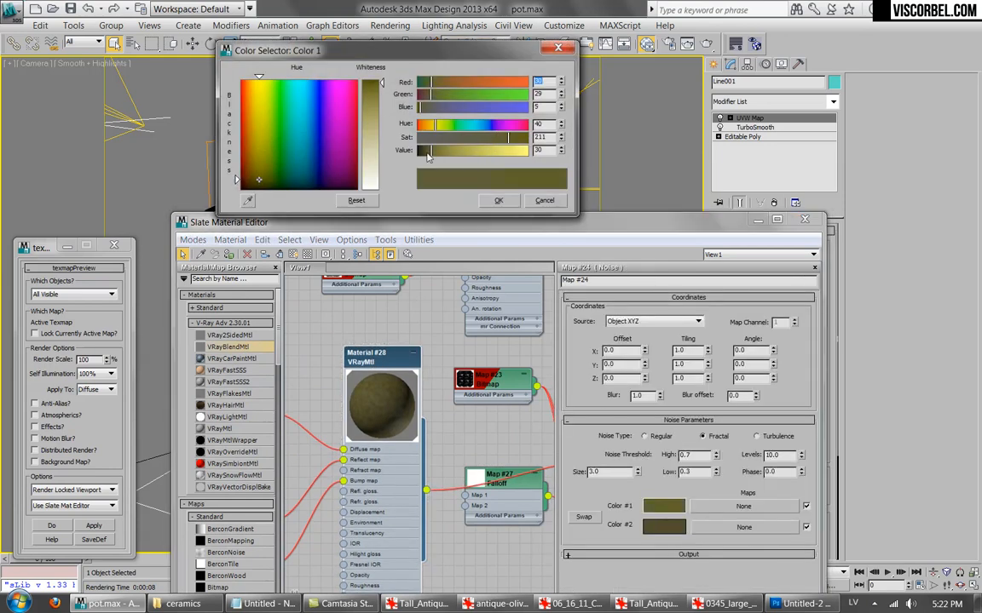
left_click_drag(441, 153, 431, 151)
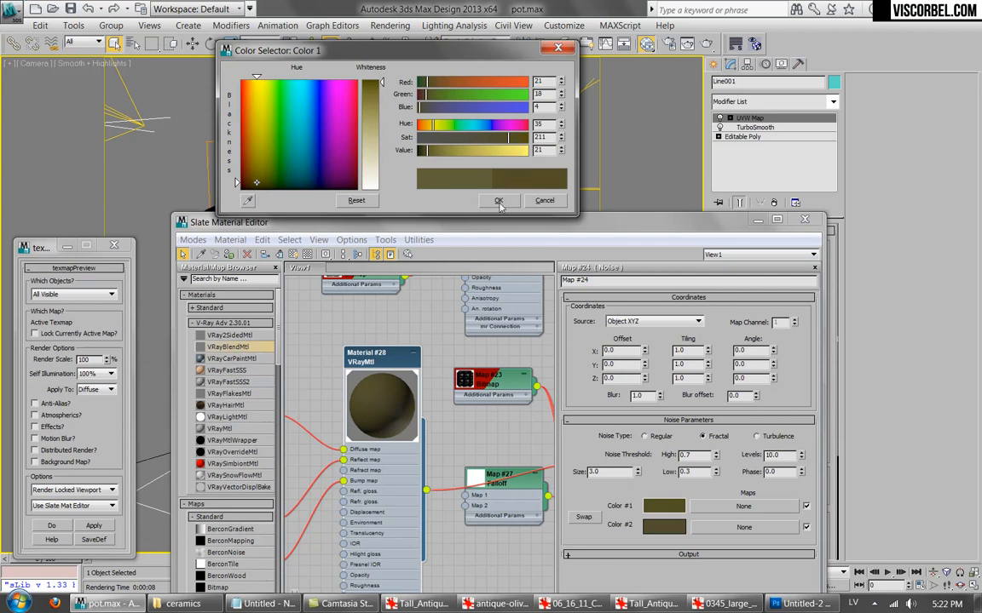
left_click(498, 200)
left_click(663, 527)
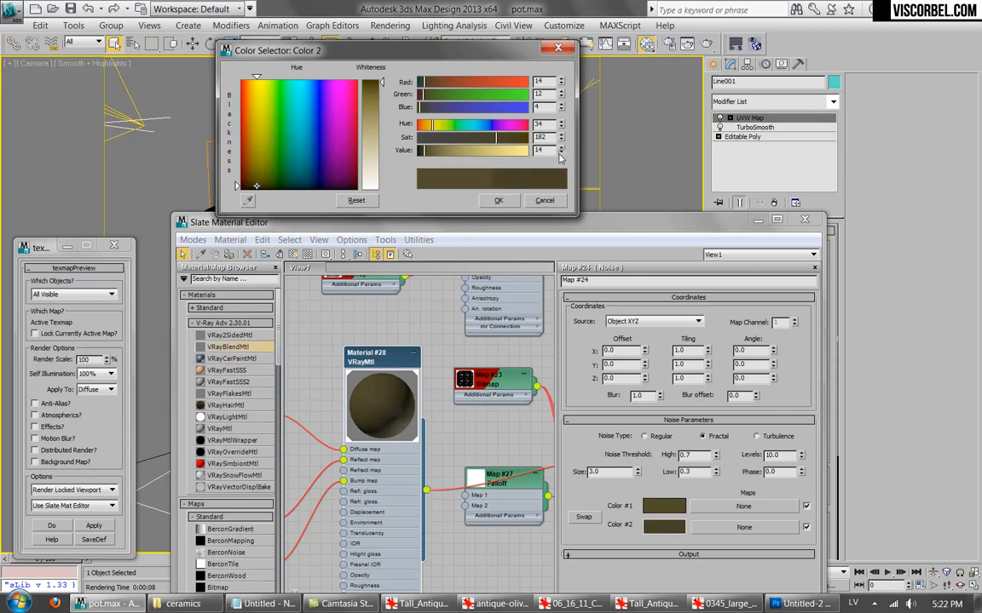
left_click(497, 201)
Render the pot and inspect the green dirt on its shoulder up close.
left_click(646, 43)
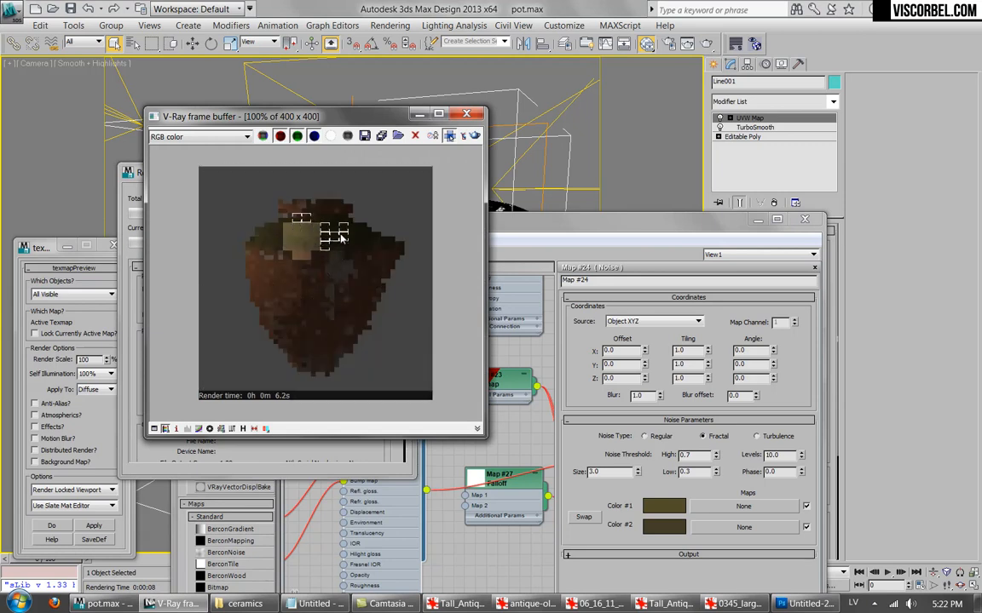
scroll(340, 230, "up", 1)
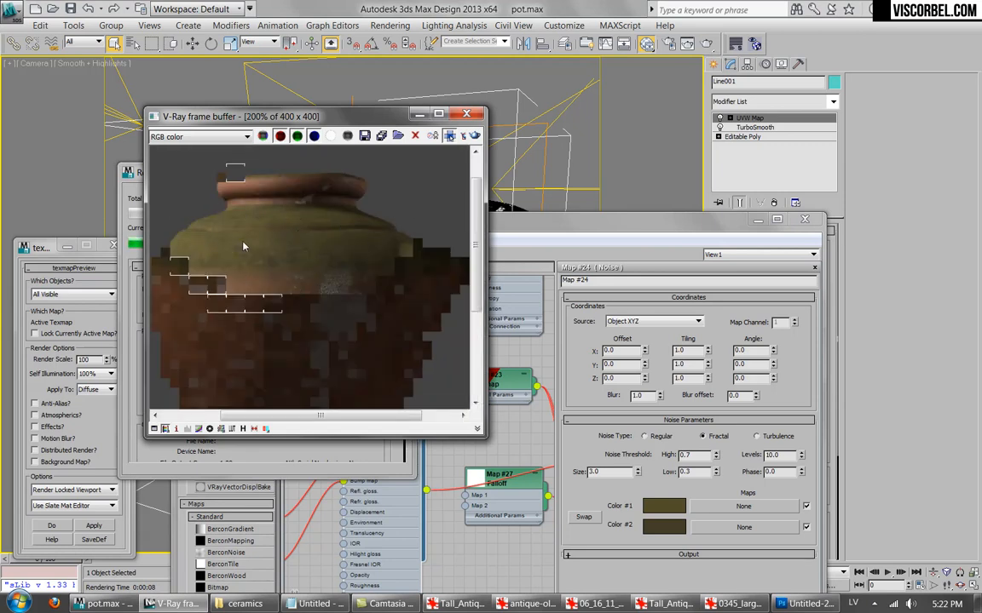
scroll(195, 333, "down", 1)
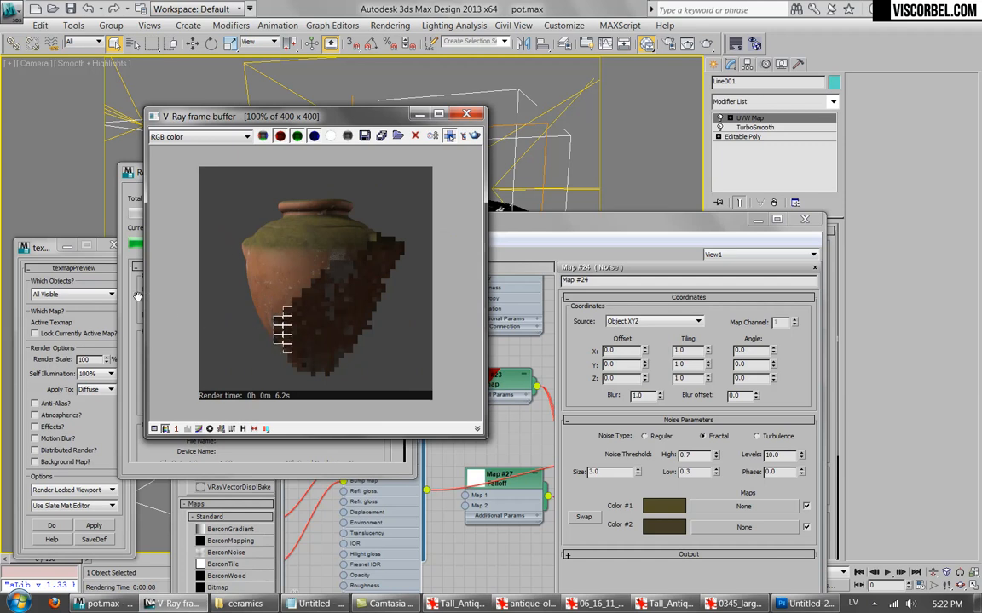
Open the parameters of the VRayBlendMtl and place the Map #27 Falloff node beside its blend inputs.
left_click(446, 517)
middle_click_drag(448, 516, 268, 471)
mouse_move(449, 387)
middle_mouse_down()
mouse_move(447, 337)
mouse_move(439, 375)
middle_mouse_up()
double_click(439, 375)
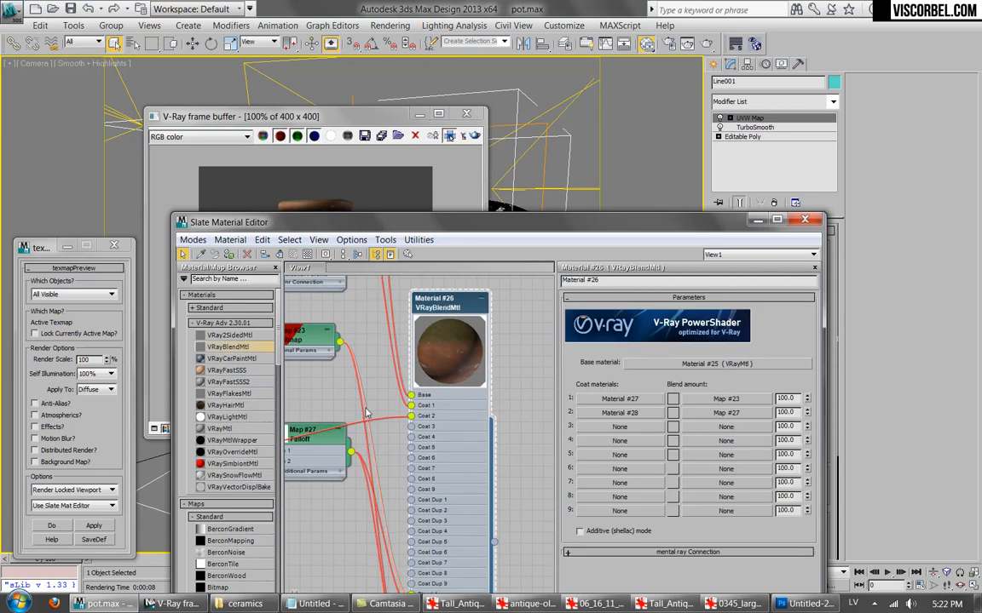
middle_click_drag(366, 413, 414, 341)
scroll(381, 388, "down", 1)
left_click_drag(377, 383, 333, 569)
middle_click_drag(377, 504, 458, 349)
scroll(440, 393, "up", 1)
scroll(440, 393, "up", 1)
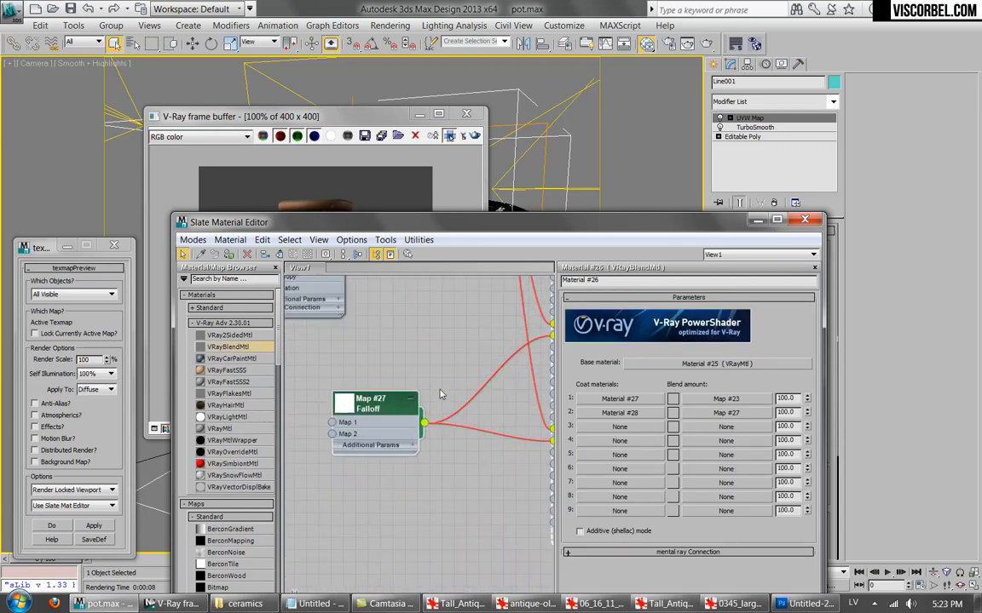
left_click_drag(418, 218, 519, 162)
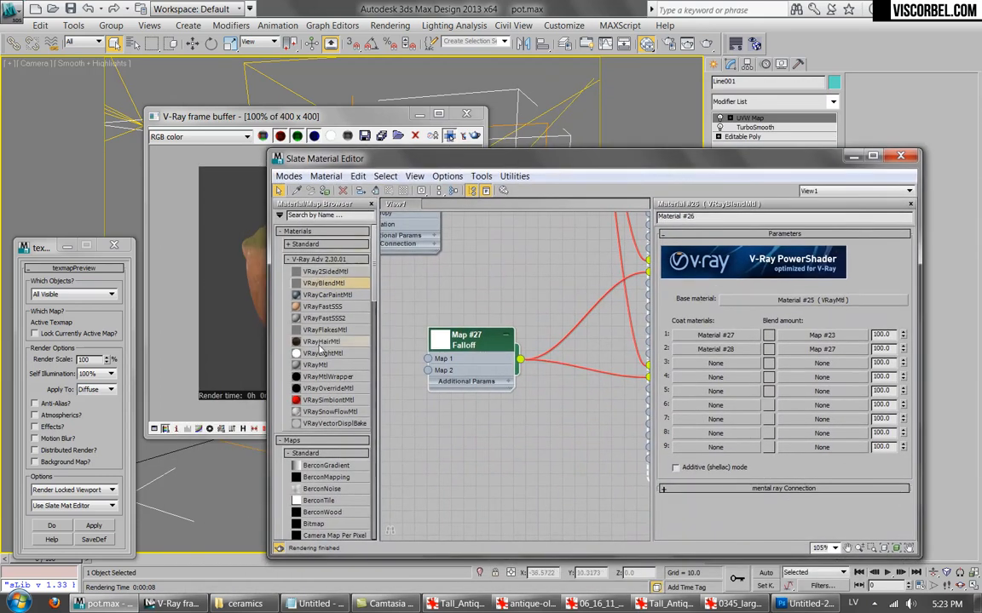
Add a Mix map to the node view and feed the Falloff map into its Mix Amount.
left_click_drag(375, 271, 368, 353)
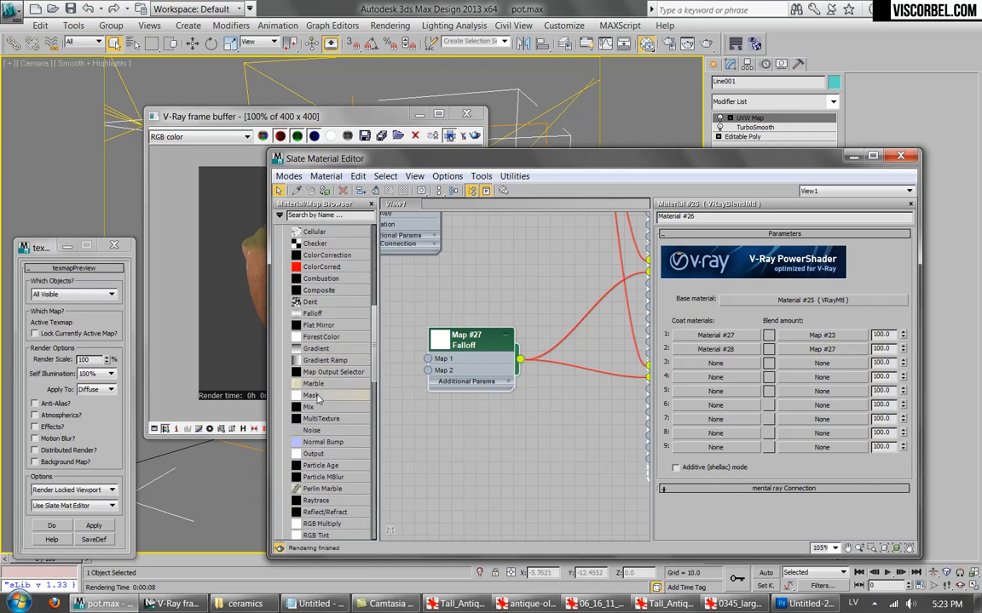
left_click_drag(533, 389, 545, 357)
left_click(580, 408)
left_click_drag(481, 352, 395, 327)
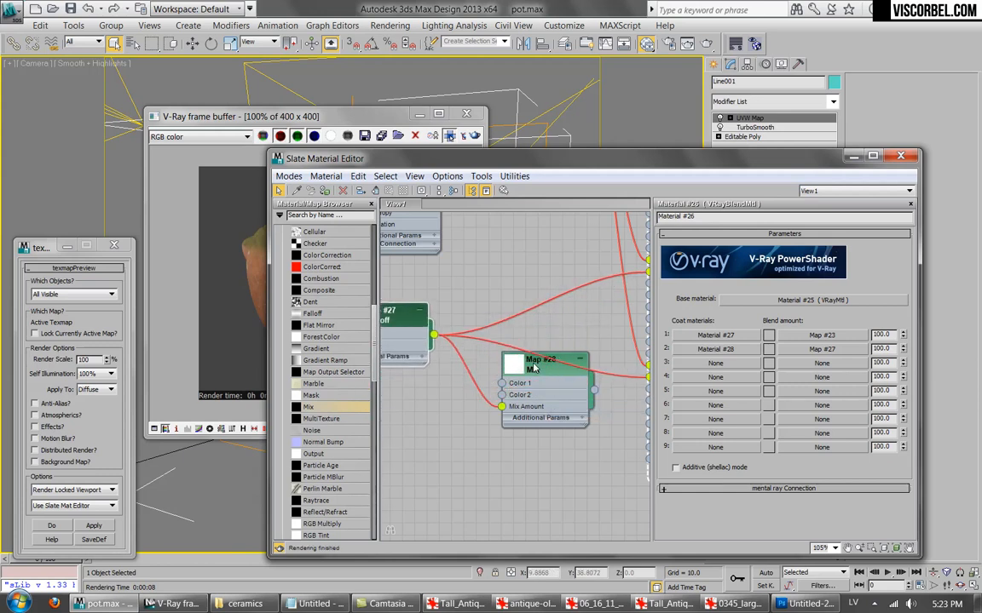
left_click_drag(534, 367, 509, 380)
Connect the Mix map's output to the Blend 2 input of the VRayBlendMtl and place its node beside the Falloff.
middle_click_drag(533, 407, 463, 502)
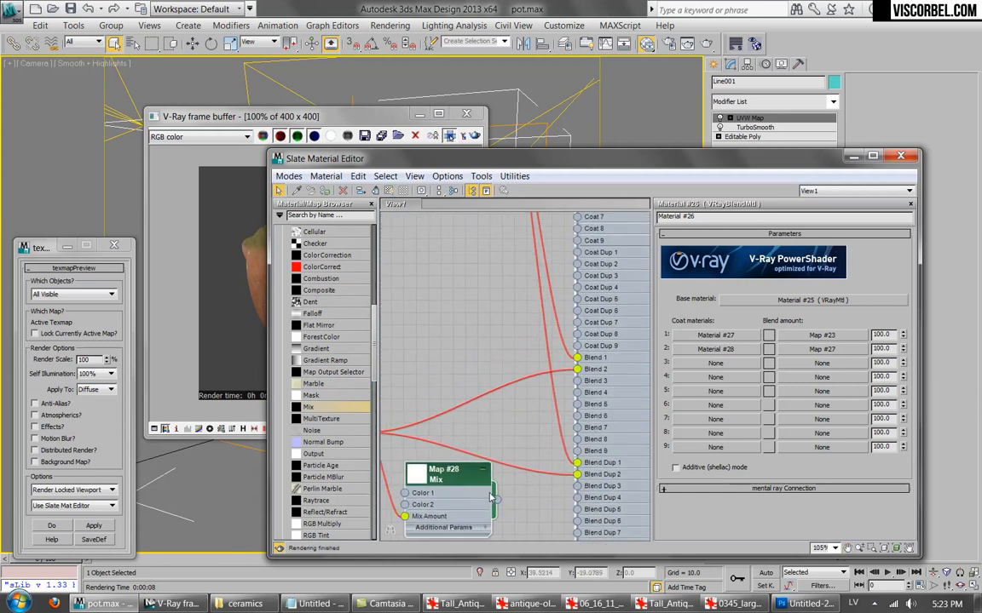
left_click_drag(496, 503, 576, 375)
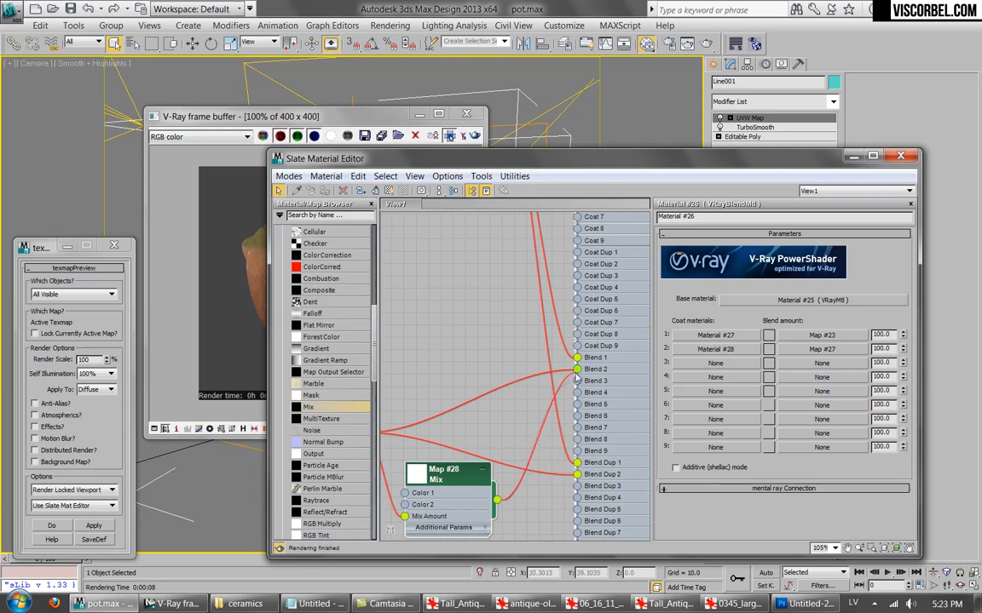
middle_click_drag(446, 470, 532, 408)
left_click_drag(534, 409, 533, 336)
Load dirt (9).png as the Mix map's Color 2 bitmap, separate its node, and render a preview of the Mix.
double_click(528, 335)
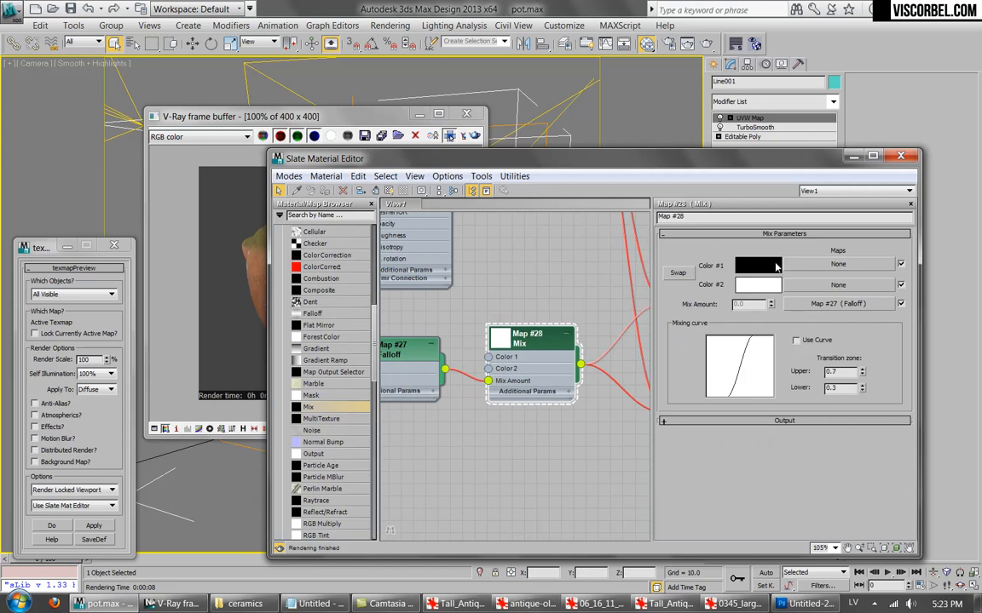
left_click(814, 286)
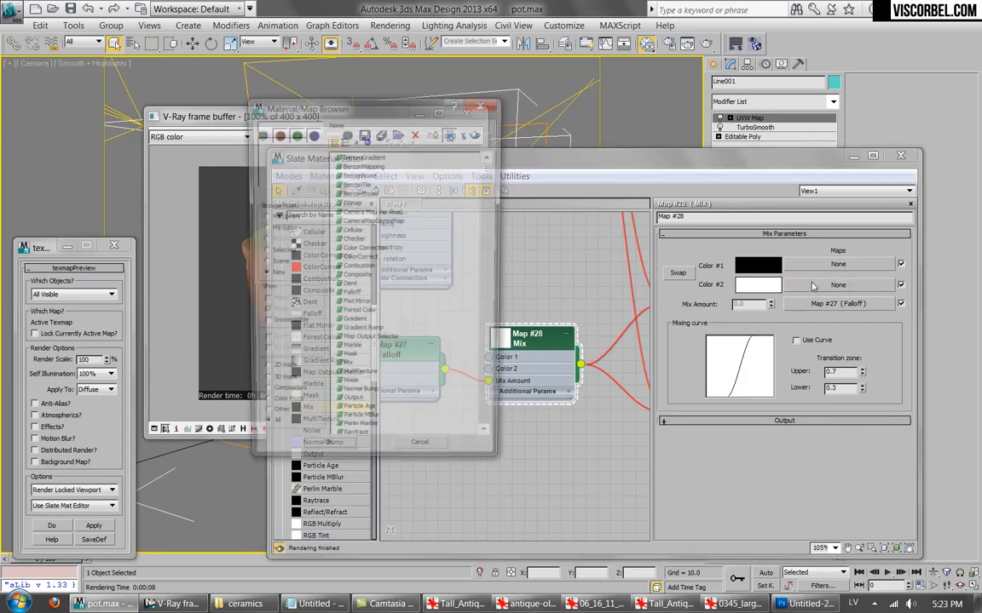
double_click(351, 202)
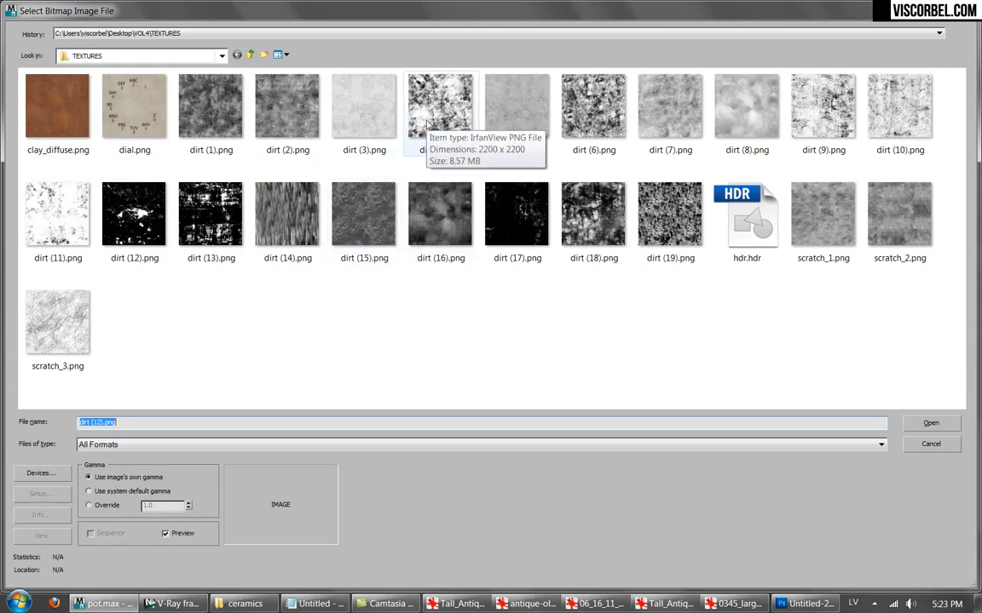
left_click(841, 132)
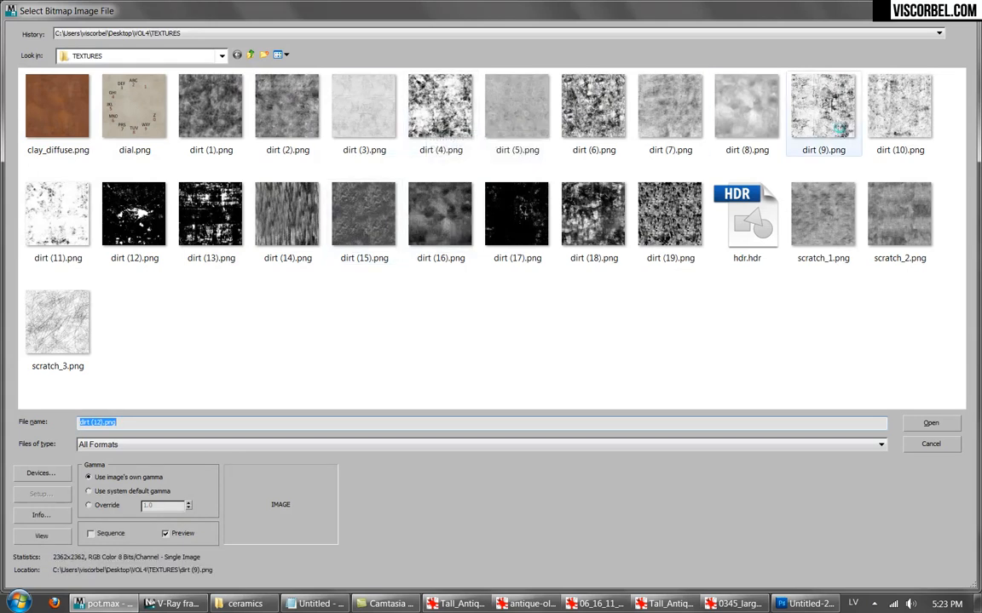
double_click(841, 115)
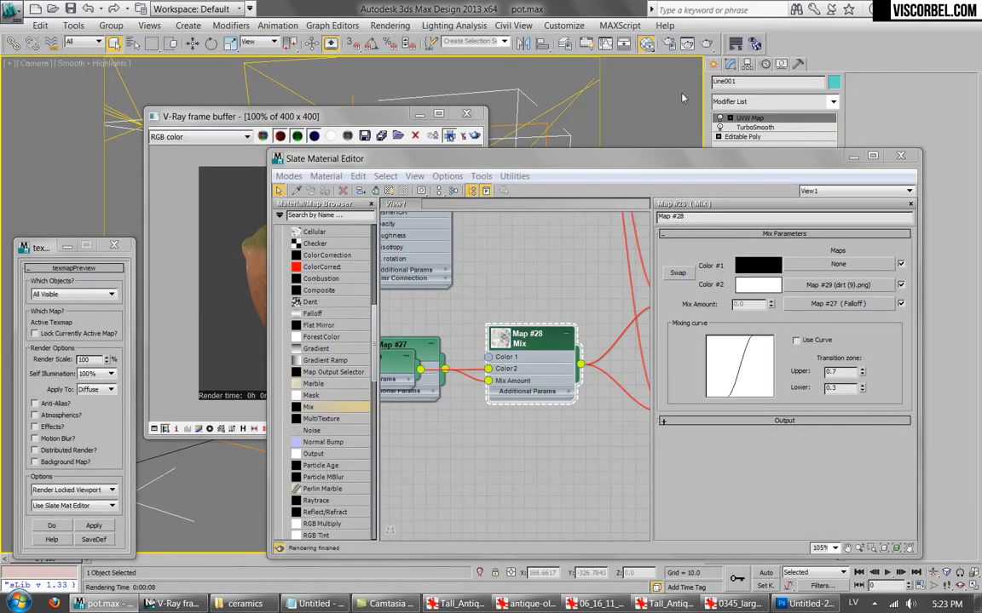
left_click_drag(390, 367, 398, 478)
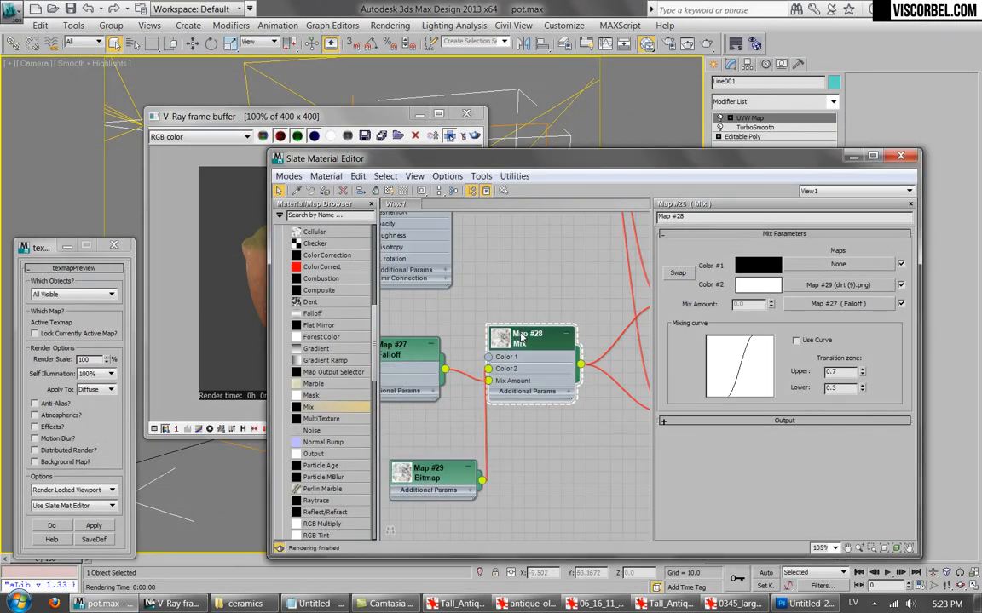
left_click(94, 525)
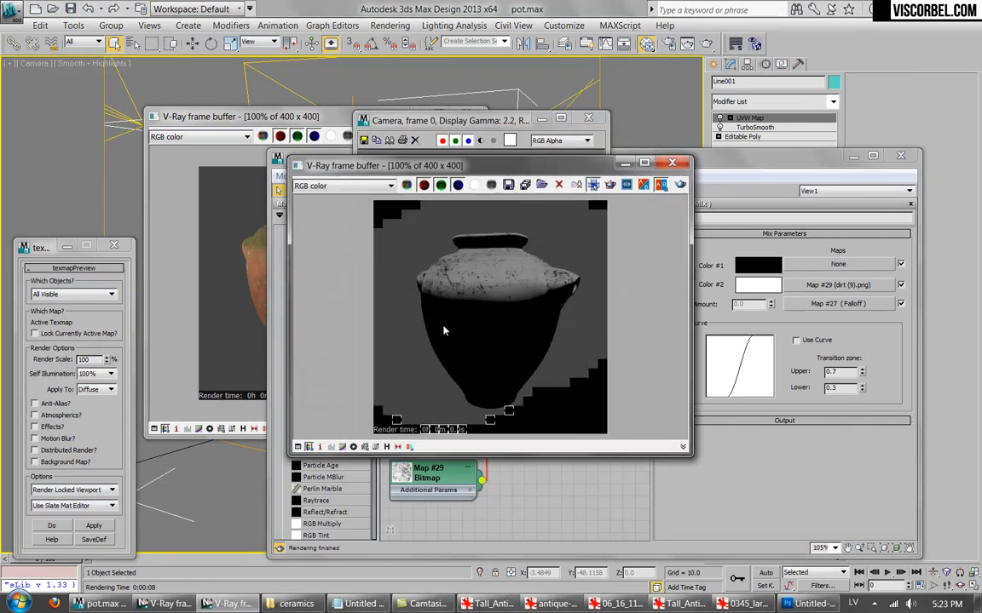
left_click(758, 460)
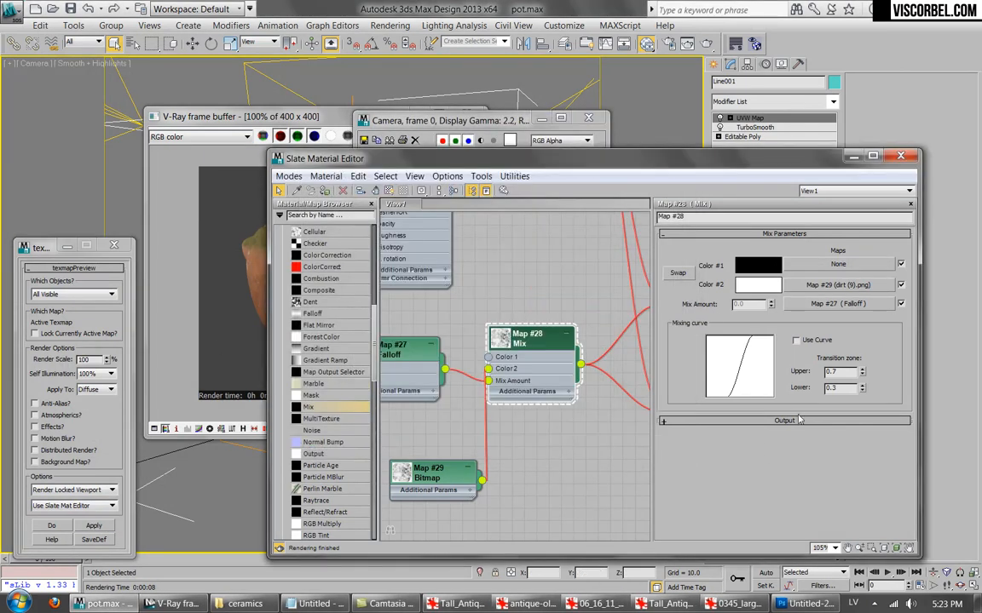
Set the dirt (9).png bitmap's U and V tiling to 2.0 and render a preview of the map.
left_click(839, 284)
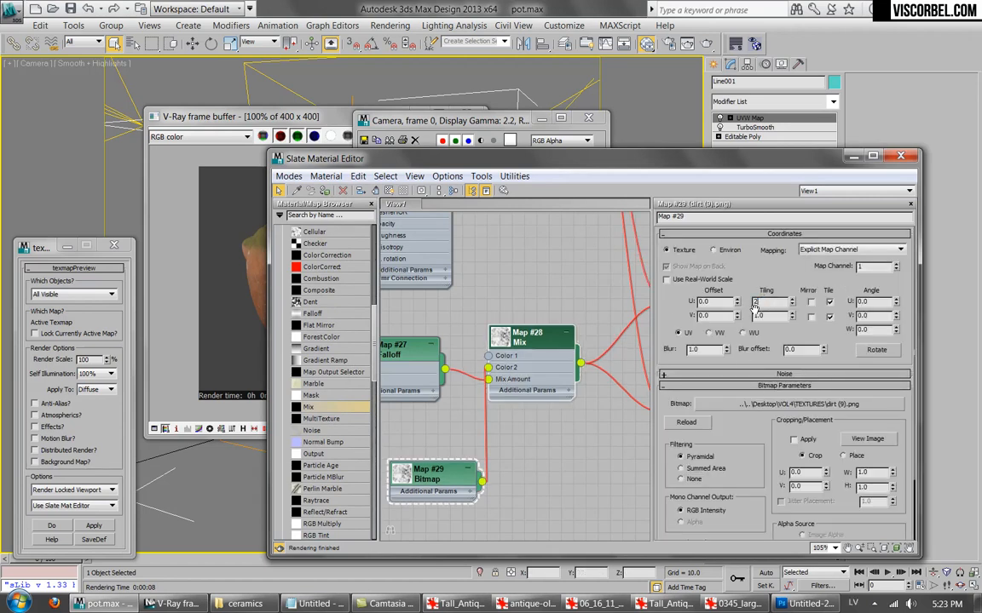
type("2")
key("Tab")
type("2")
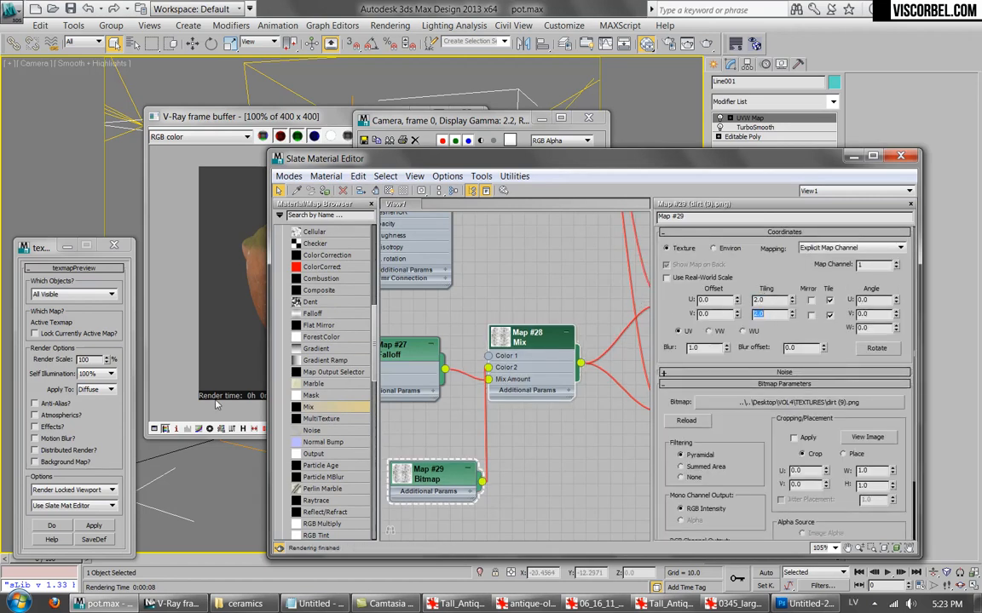
left_click(93, 526)
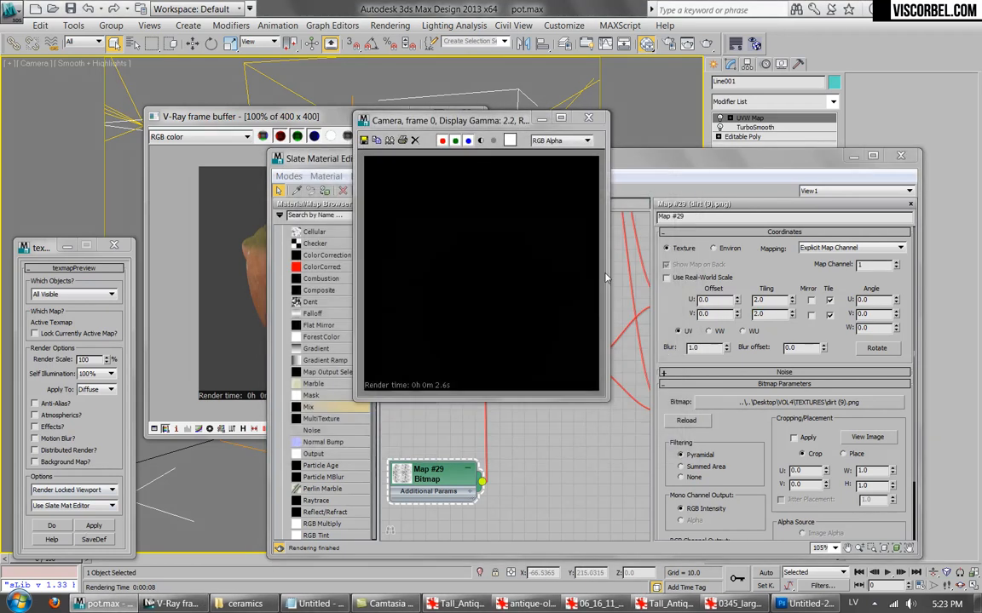
Set the dirt bitmap's U and V tiling to 3.0 and preview the map again.
left_click_drag(779, 301, 665, 300)
type("3")
key("Return")
left_click(94, 526)
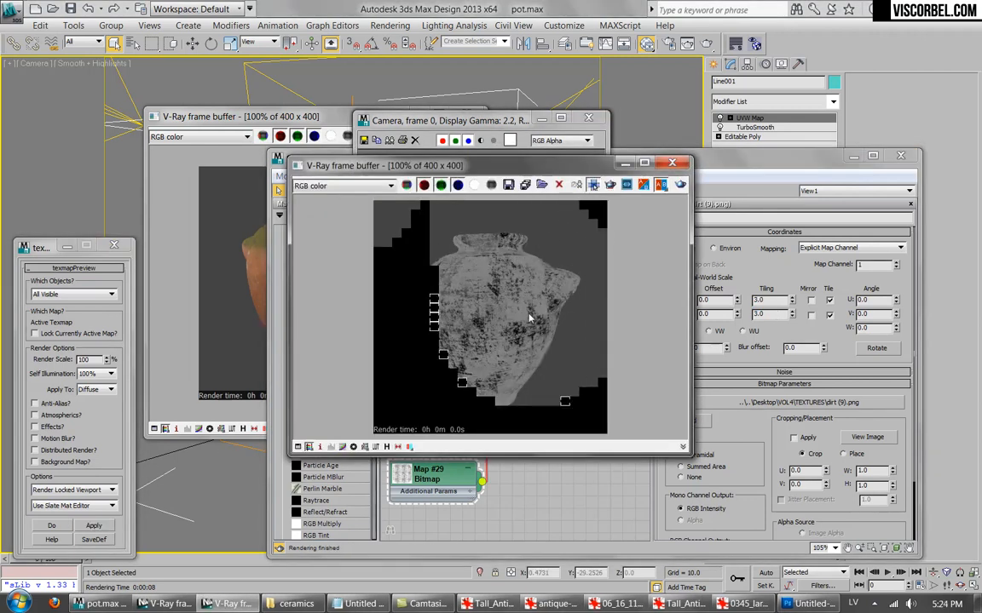
left_click(587, 117)
Show the dirt bitmap in the viewport on Material #26, set its V offset to 0.01 and increase its U offset.
left_click_drag(522, 155, 675, 138)
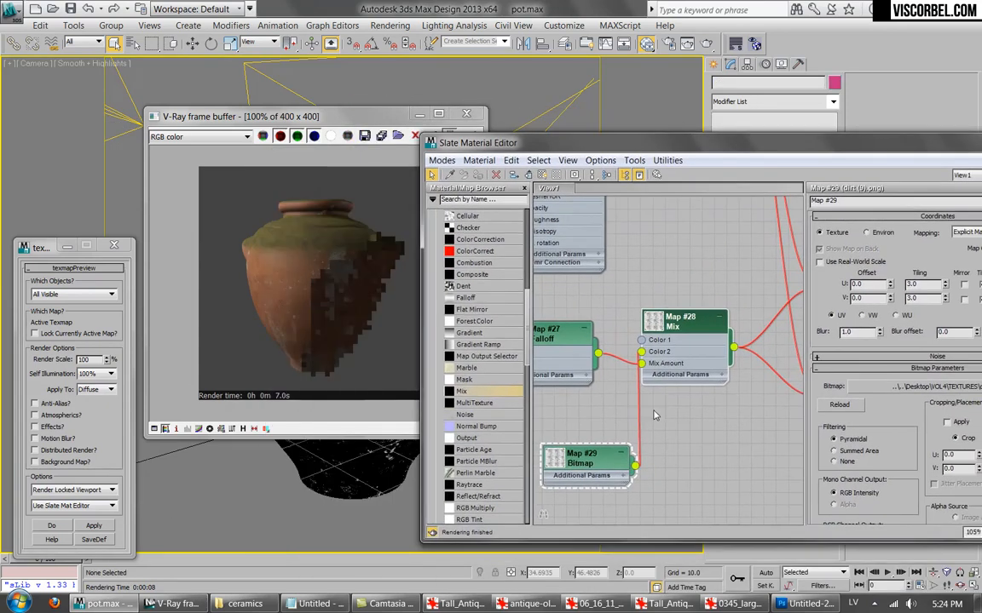
right_click(579, 467)
left_click(656, 223)
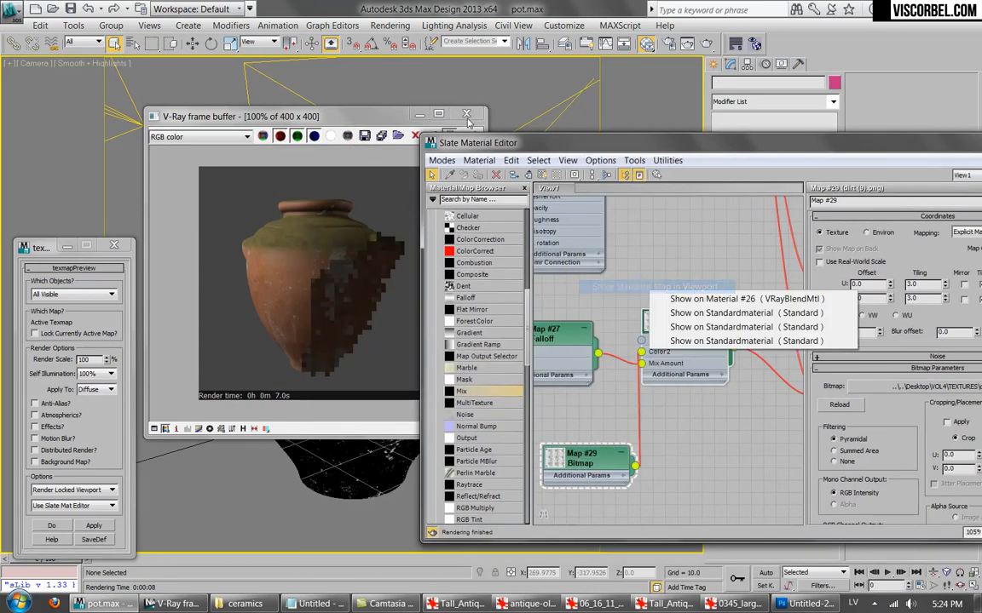
left_click(729, 299)
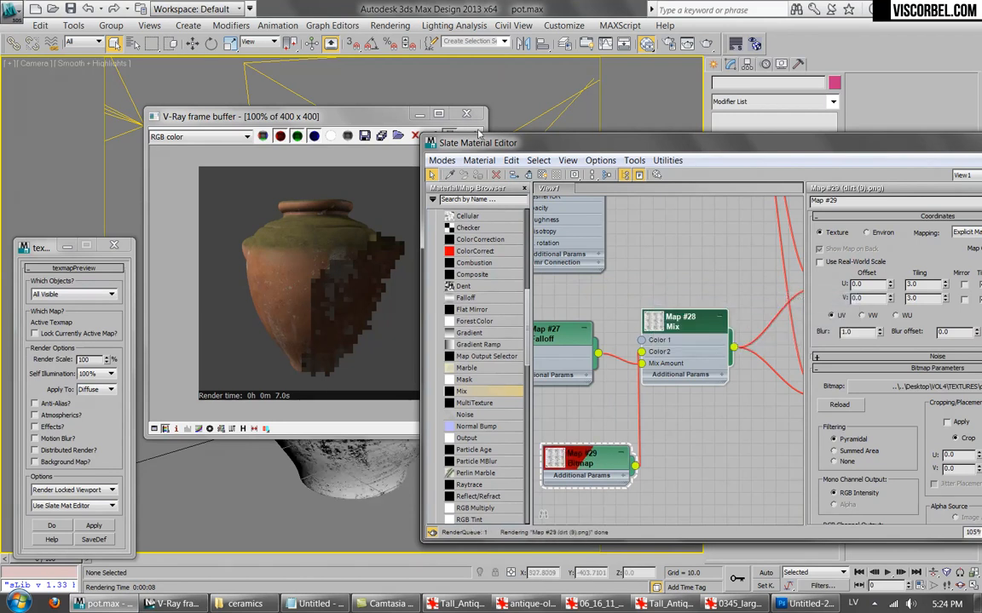
left_click(890, 298)
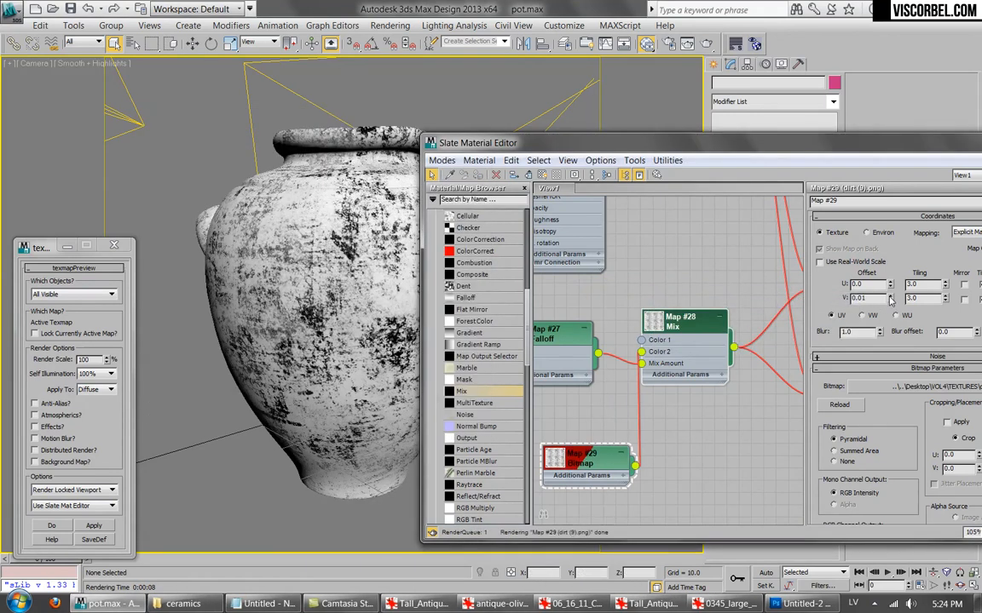
left_click_drag(890, 286, 890, 272)
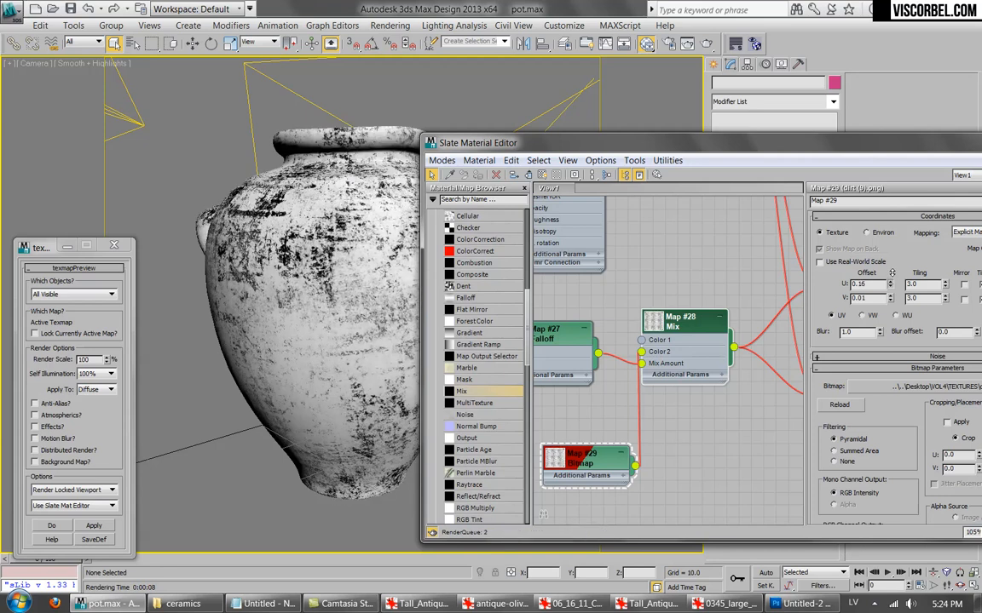
Invert the dirt bitmap's output and render a preview of the Mix map.
left_click_drag(778, 150, 599, 60)
scroll(742, 358, "down", 3)
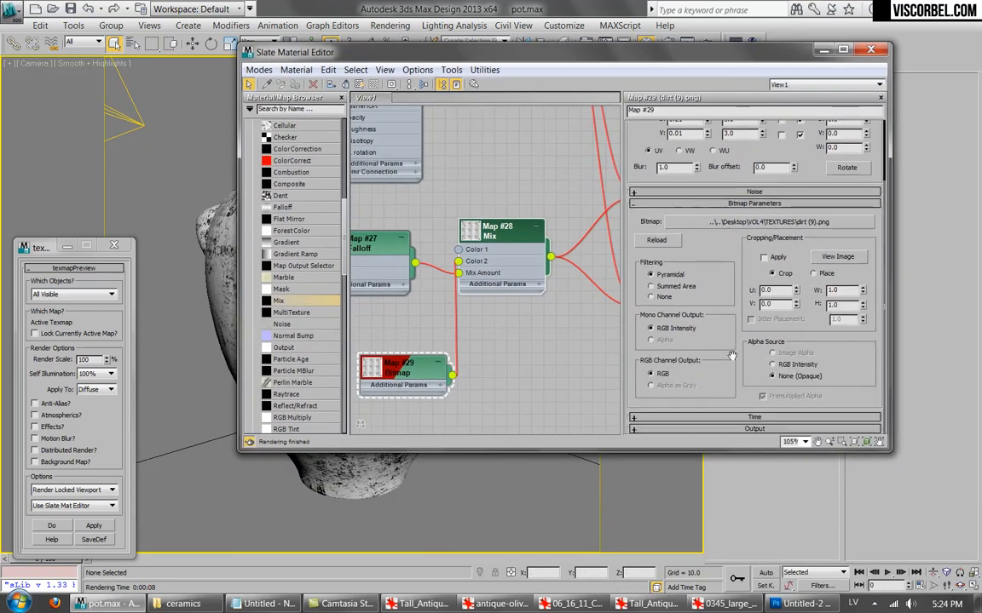
left_click(731, 429)
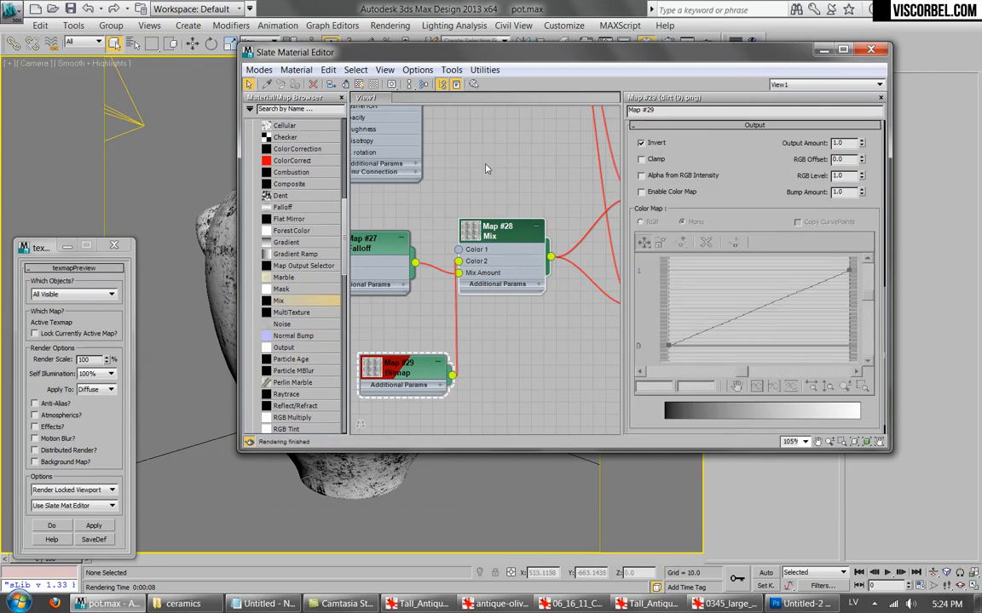
middle_click_drag(486, 164, 484, 226)
double_click(491, 302)
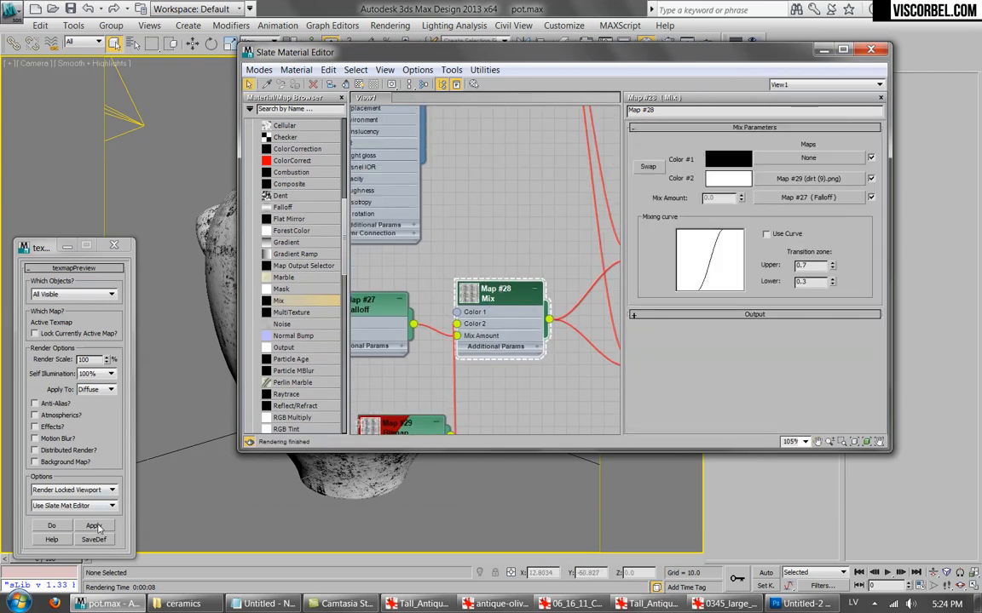
left_click(96, 528)
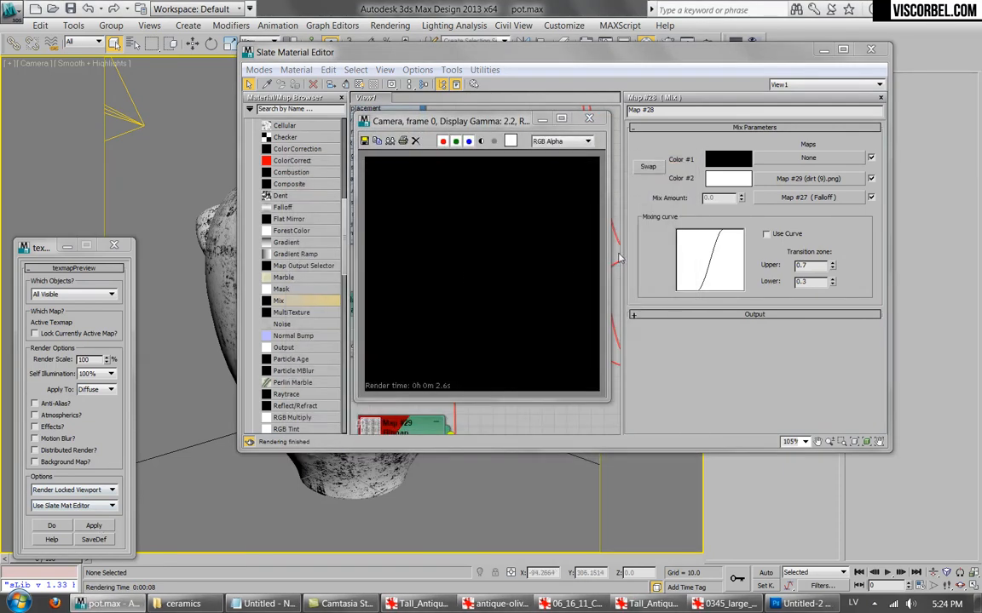
Enable the Mix map's color map and add curve points forming a steep contrast ramp, with the upper point at 0.372, 1.009.
left_click(668, 315)
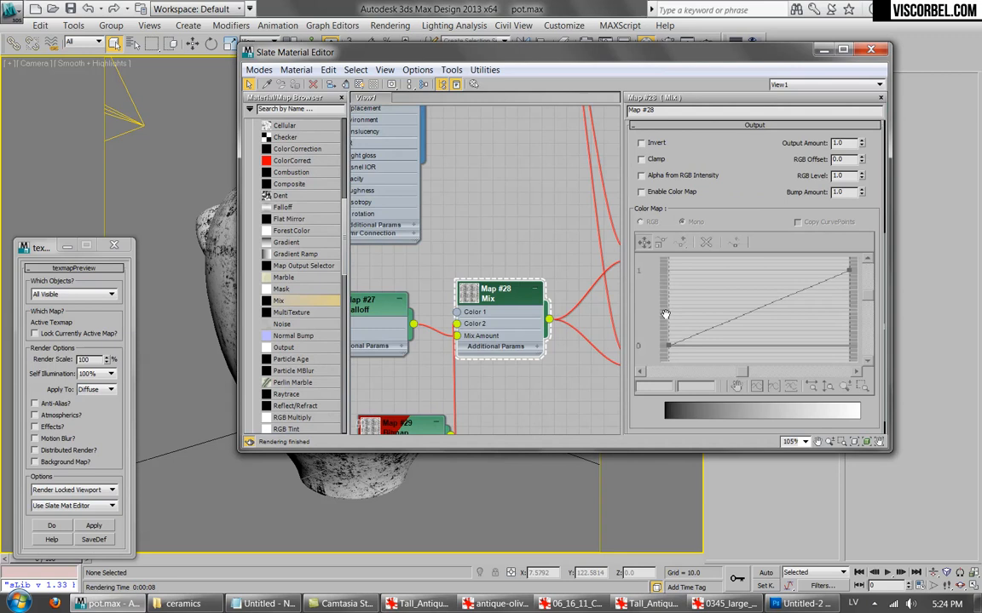
left_click(642, 192)
left_click(672, 241)
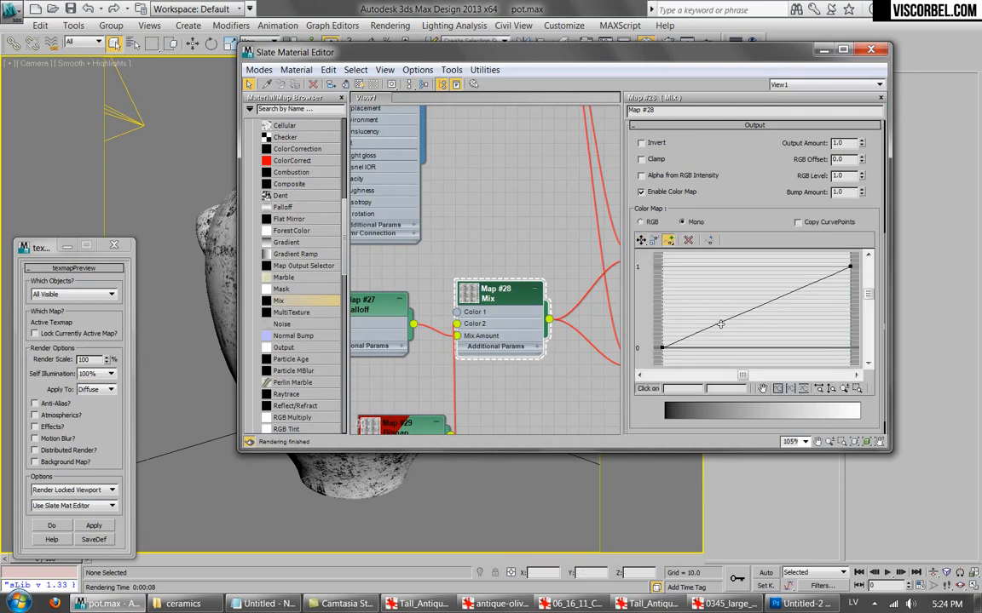
left_click(641, 240)
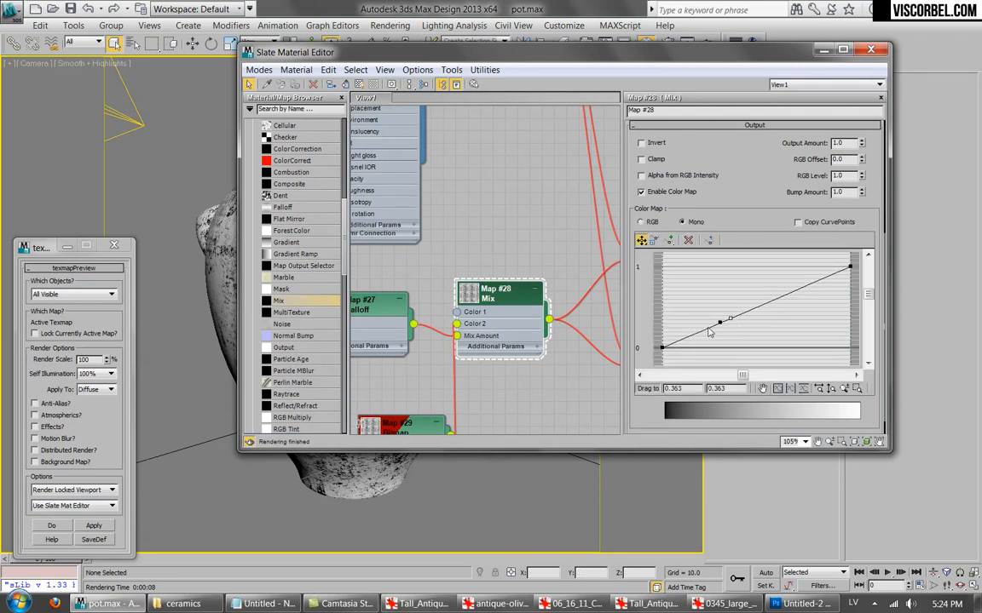
left_click_drag(720, 321, 731, 266)
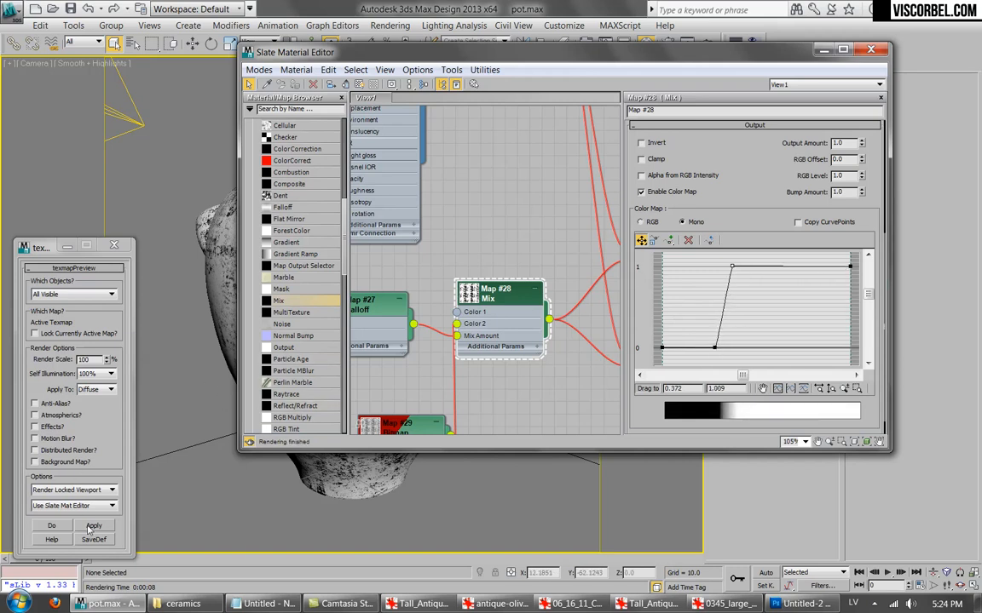
Render a preview of the Mix map, and render the camera view of the pot.
left_click(92, 526)
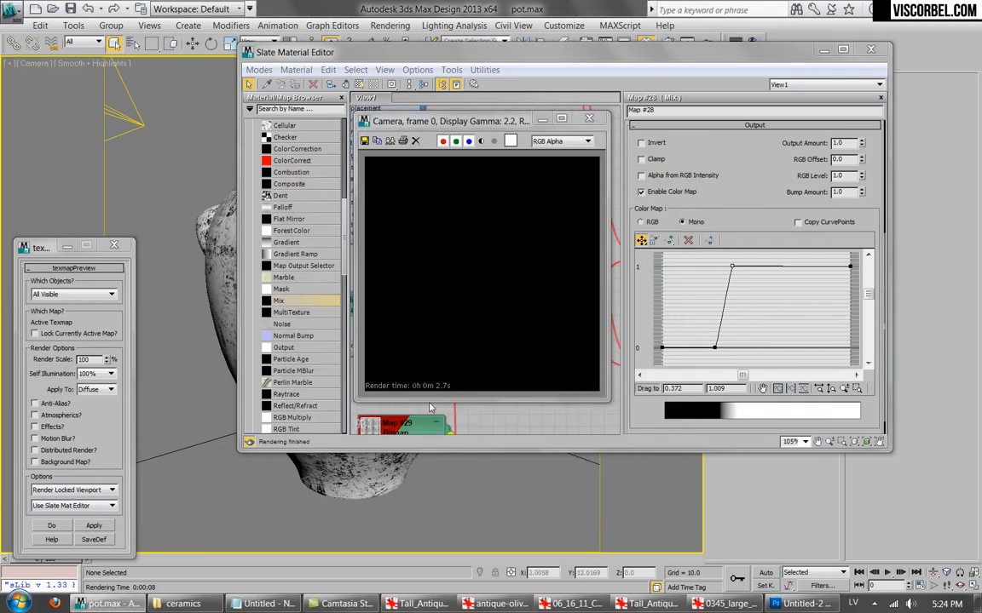
left_click(713, 39)
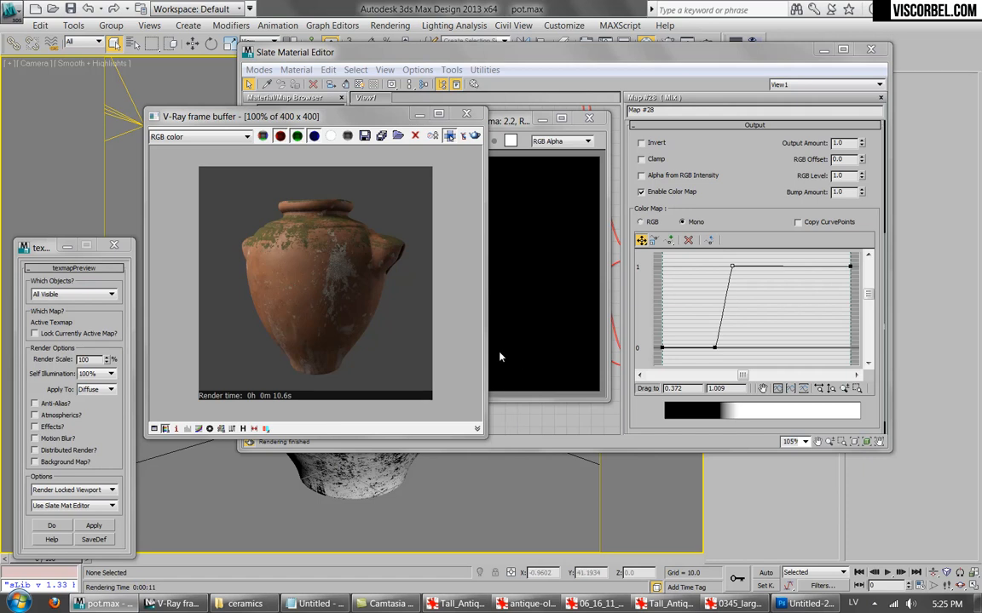
Swap the first two coats of blend Material #26, putting Material #28 with mask Map #28 first and Material #27 with Map #23 second.
left_click(548, 443)
scroll(550, 184, "down", 4)
middle_click_drag(562, 114, 456, 252)
double_click(507, 181)
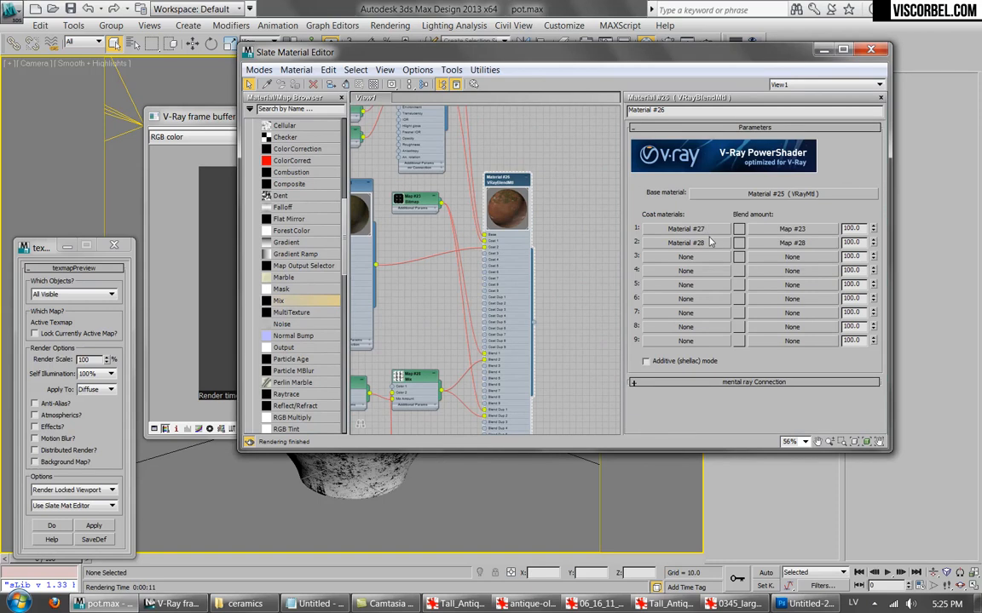
left_click_drag(712, 228, 707, 229)
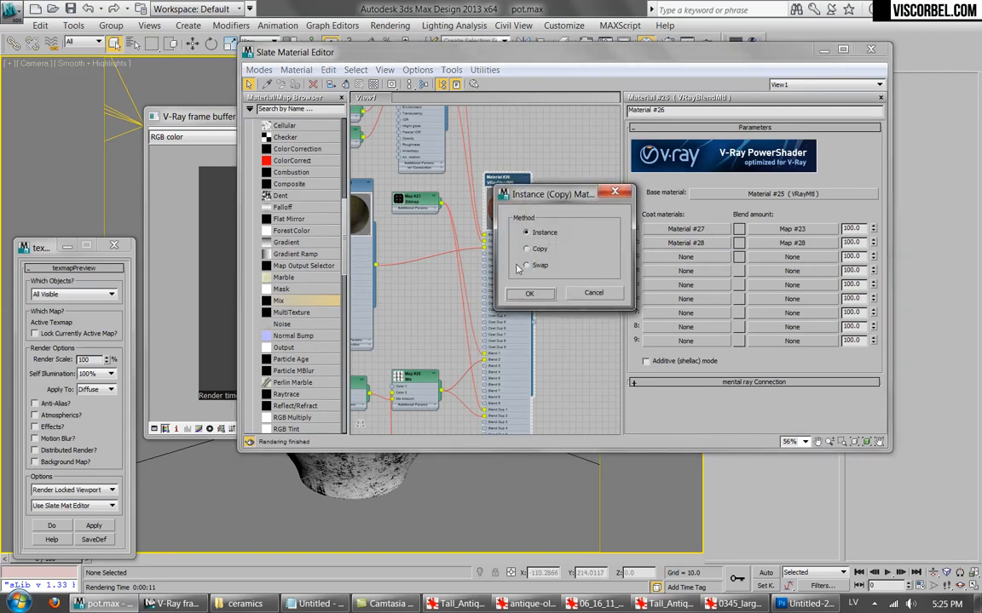
left_click(531, 292)
left_click_drag(770, 244, 779, 230)
left_click(531, 293)
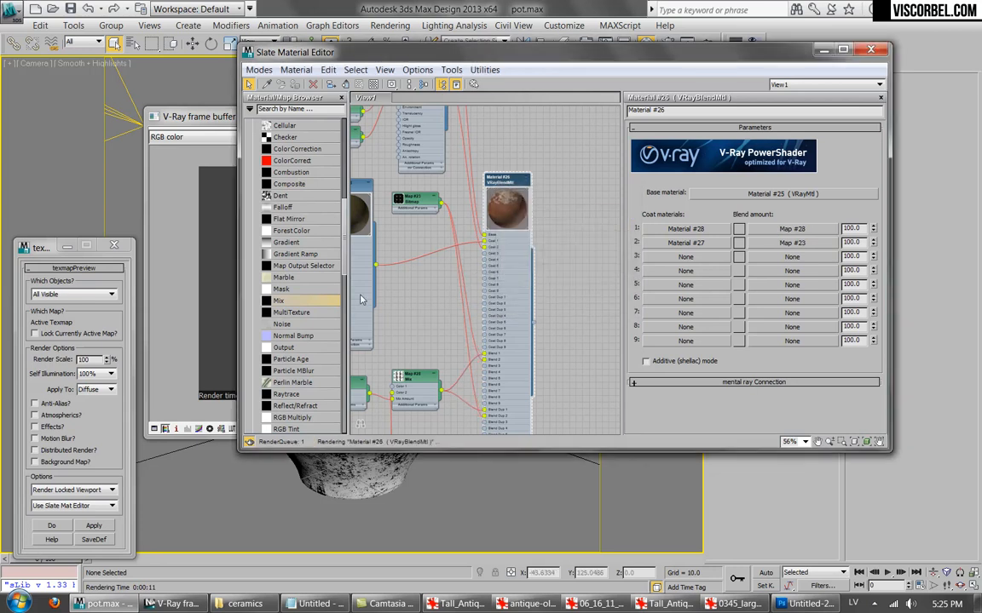
Render the camera view of the pot to check the new coat order, stopping the render and closing the frame buffer.
left_click(152, 252)
left_click(477, 135)
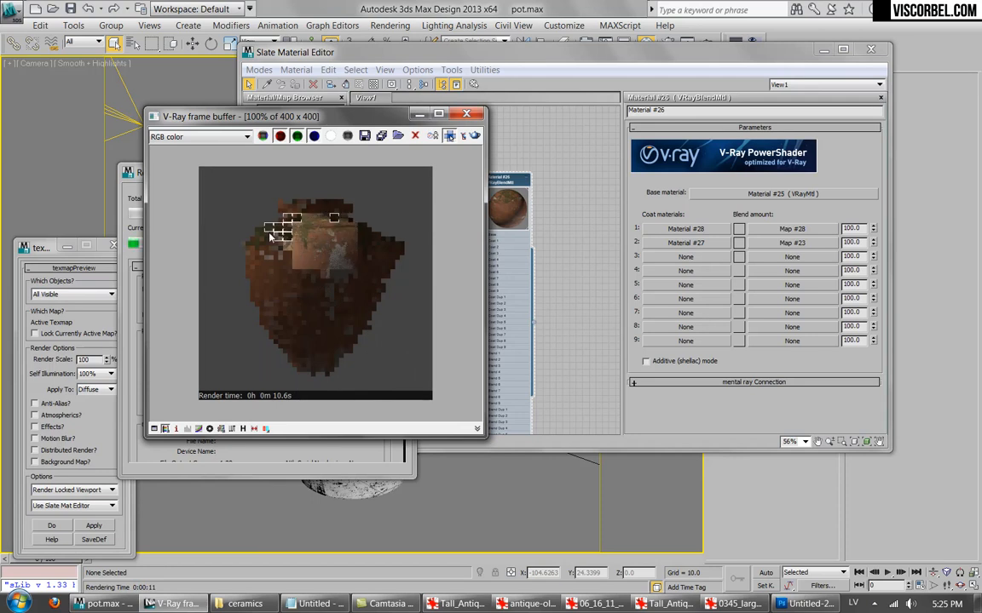
left_click(135, 287)
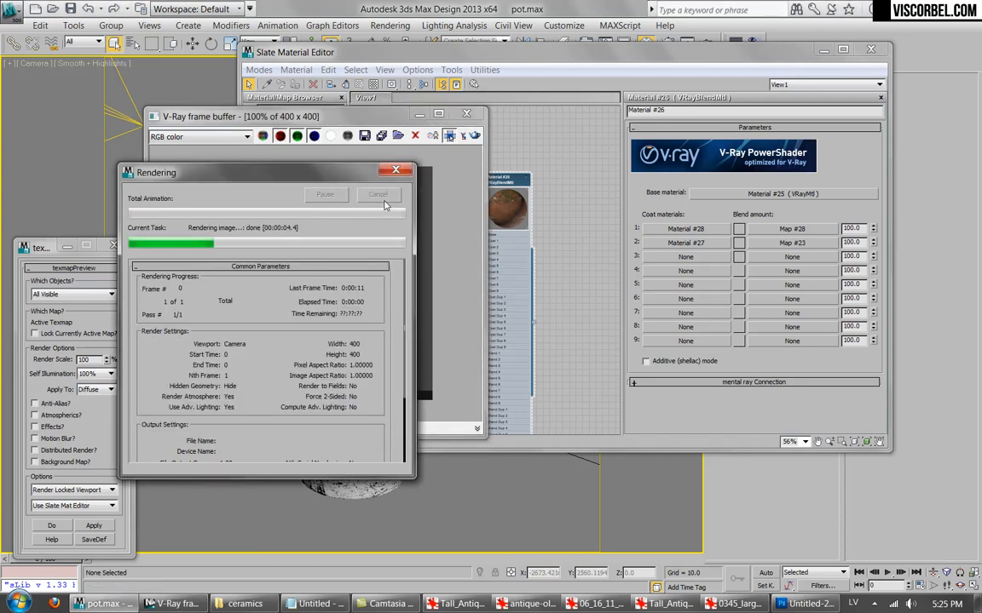
left_click(375, 196)
left_click(466, 114)
scroll(376, 273, "up", 5)
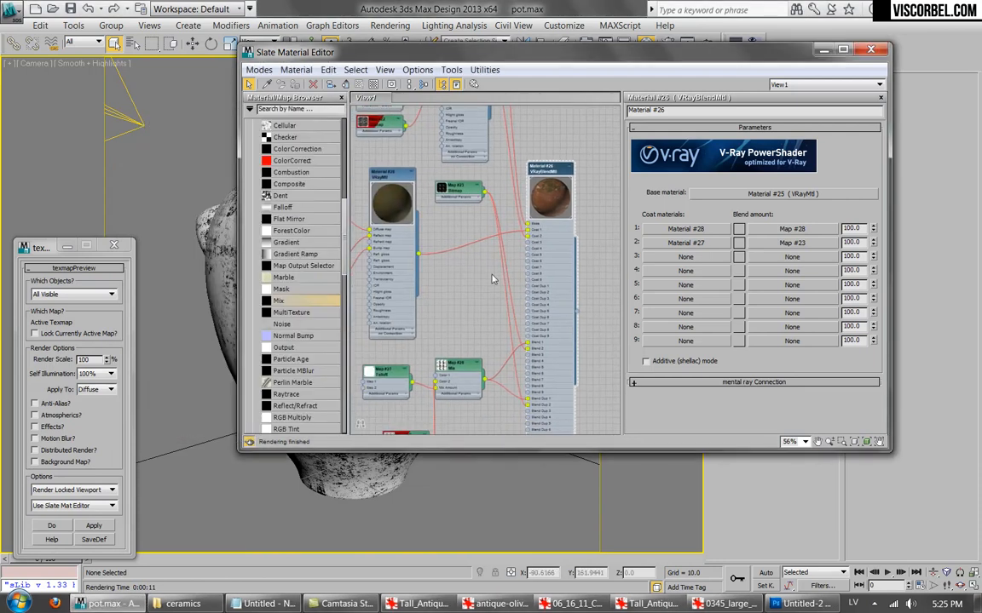
Copy the first coat's mask, and insert a Mix map into Material #28's bump connection with the dirt bitmap as Color 1.
right_click(784, 231)
left_click(792, 251)
left_click(682, 232)
scroll(692, 380, "down", 10)
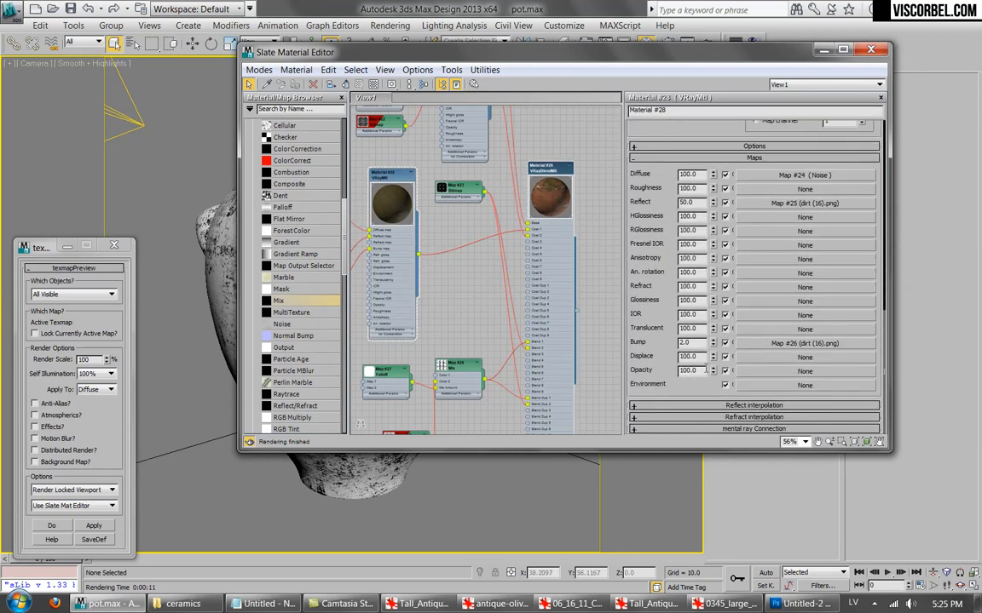
left_click(790, 344)
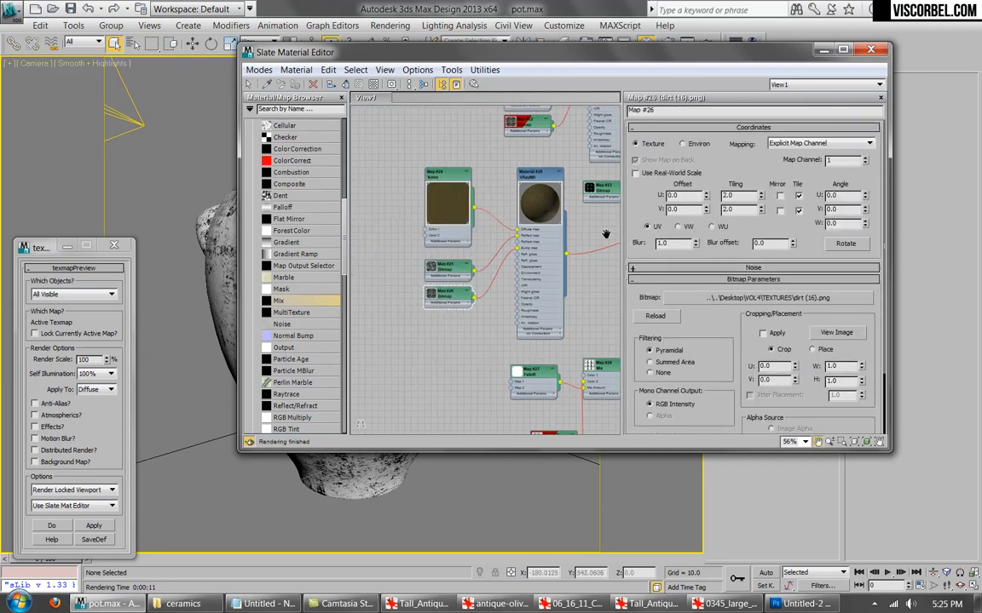
scroll(503, 328, "up", 2)
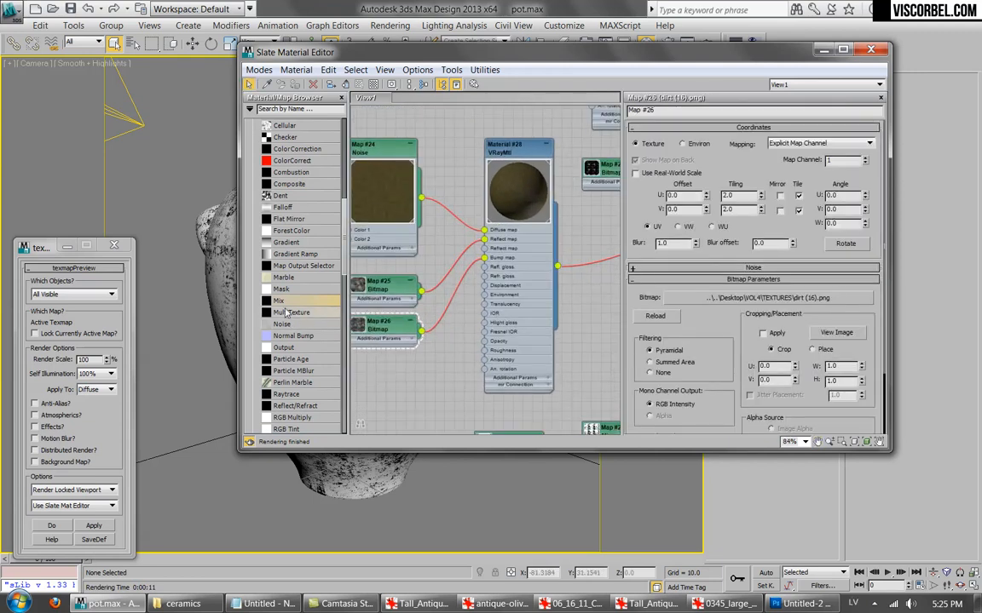
left_click_drag(449, 294, 418, 292)
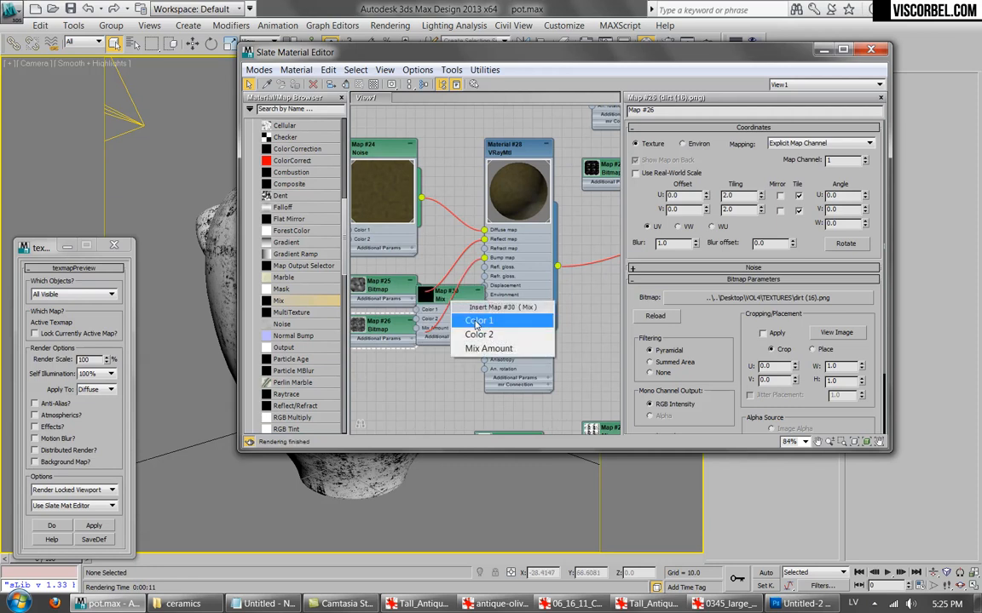
left_click(417, 319)
Paste the copied mask as an instance into the new Mix map's Color #2 and set the mix amount to 50.
right_click(793, 178)
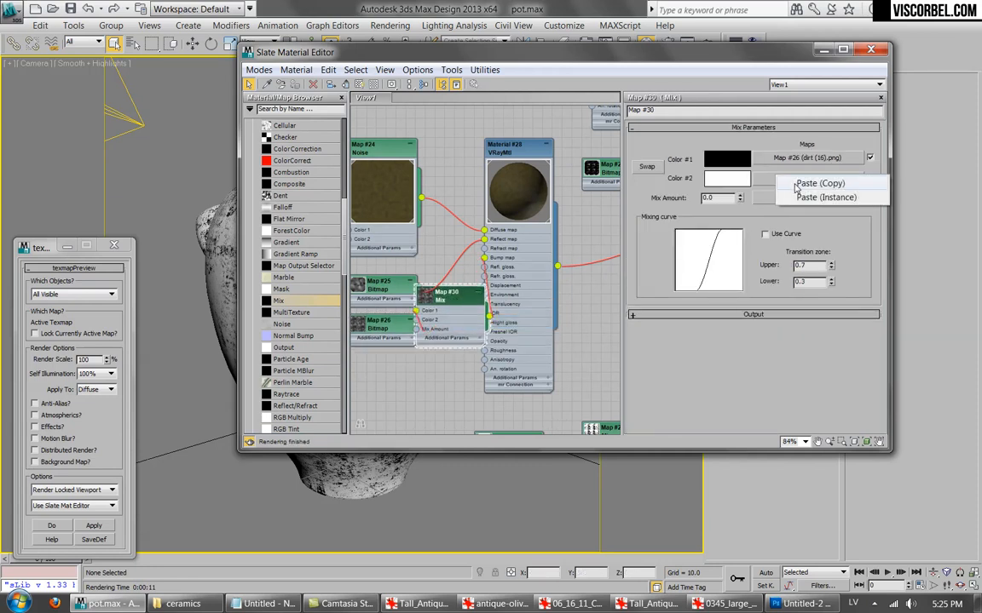
left_click(805, 197)
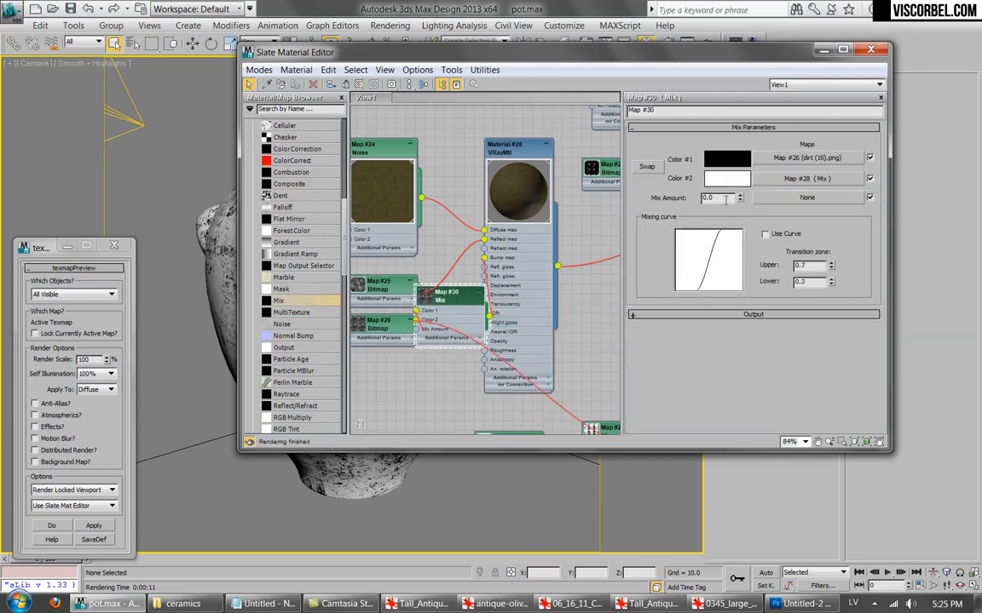
type("50")
key("Return")
Set Material #28's bump amount to 8 and render the camera view, inspecting the moss up close.
middle_click_drag(562, 238, 545, 241)
double_click(482, 157)
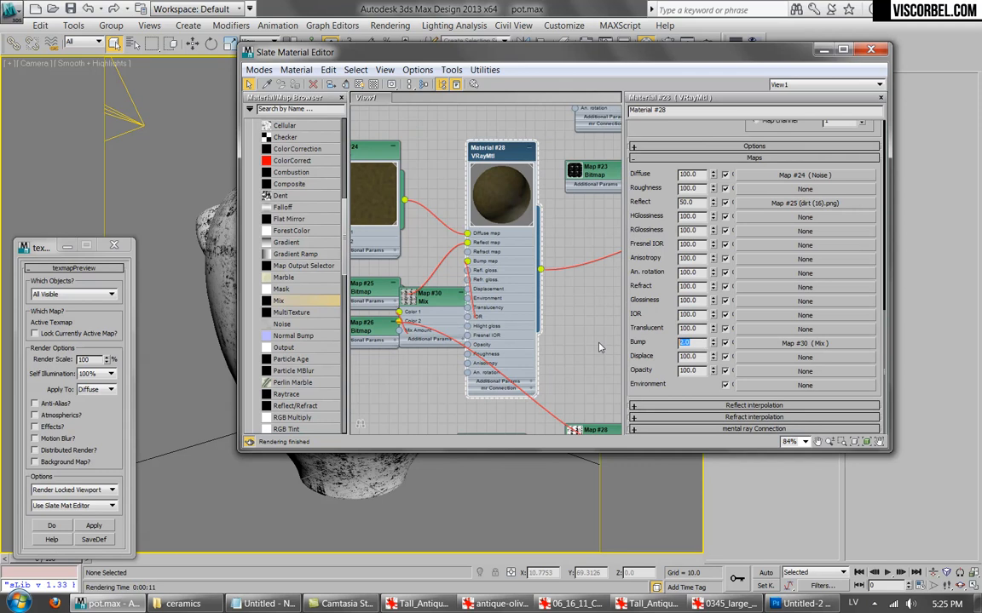
left_click(714, 38)
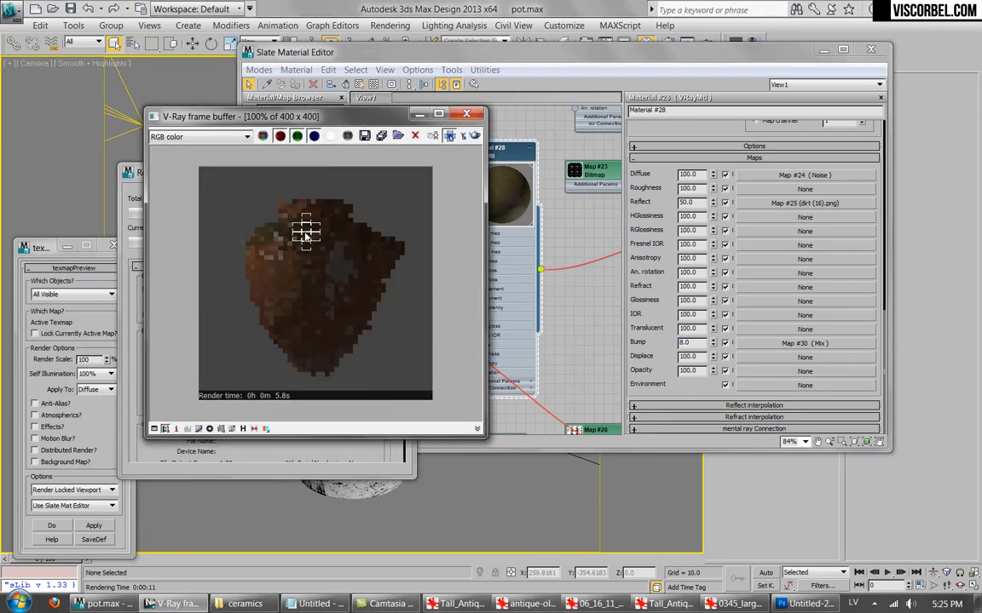
scroll(314, 230, "up", 2)
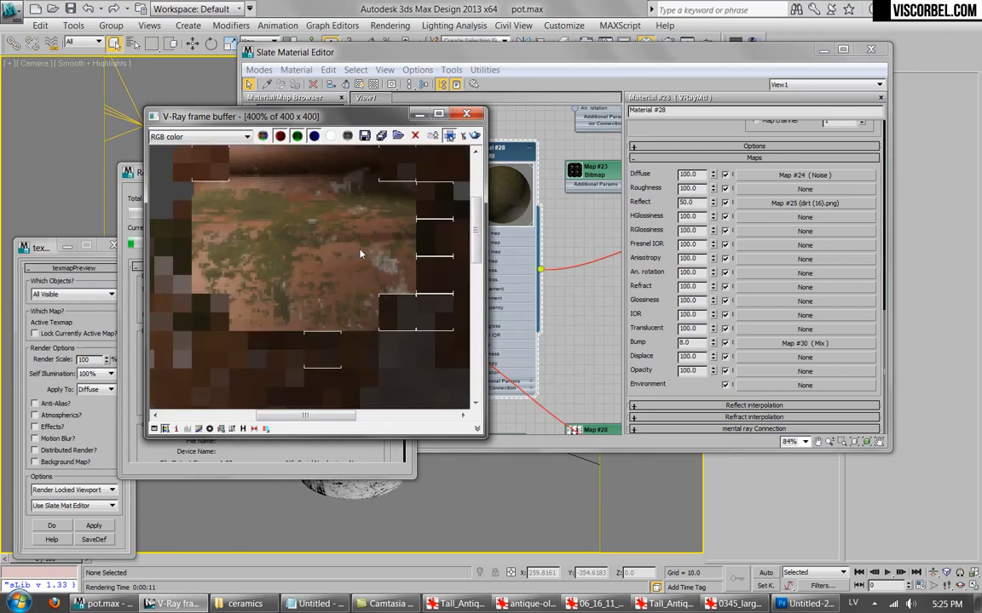
scroll(323, 223, "down", 1)
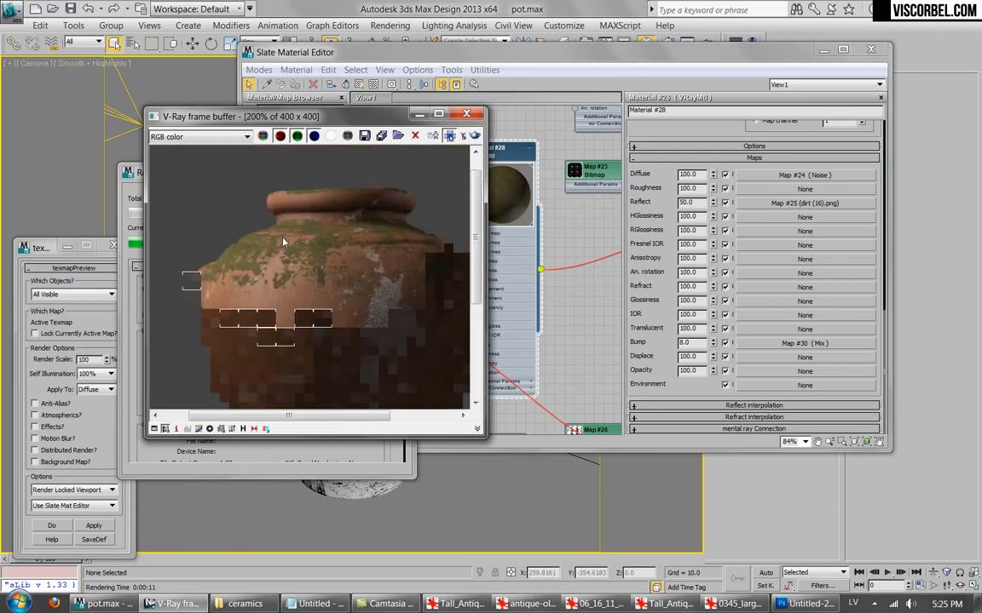
scroll(280, 254, "down", 1)
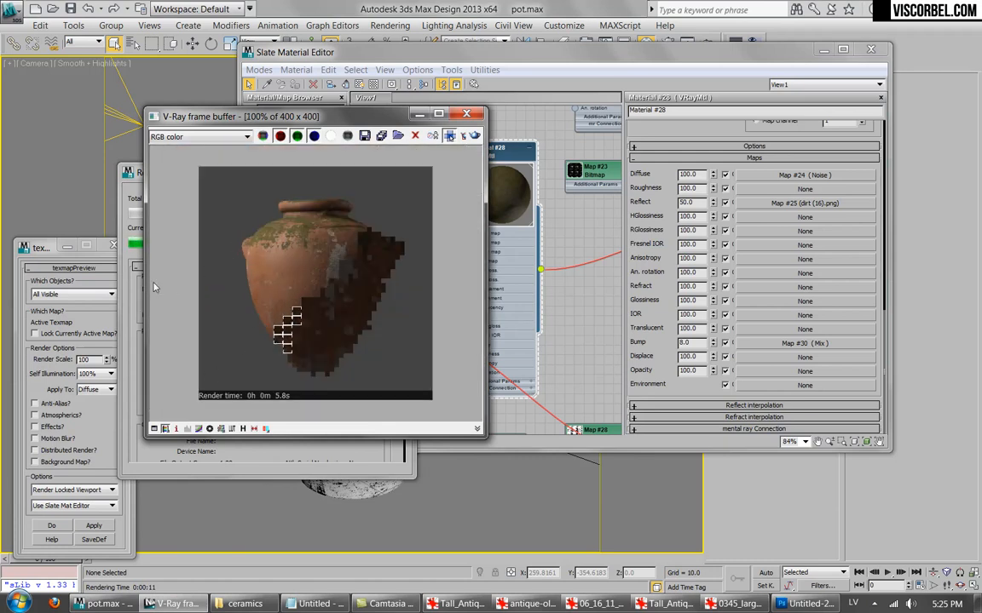
Raise Material #28's bump amount to 15 and test-render the pot, stopping once the moss has been inspected.
left_click(496, 156)
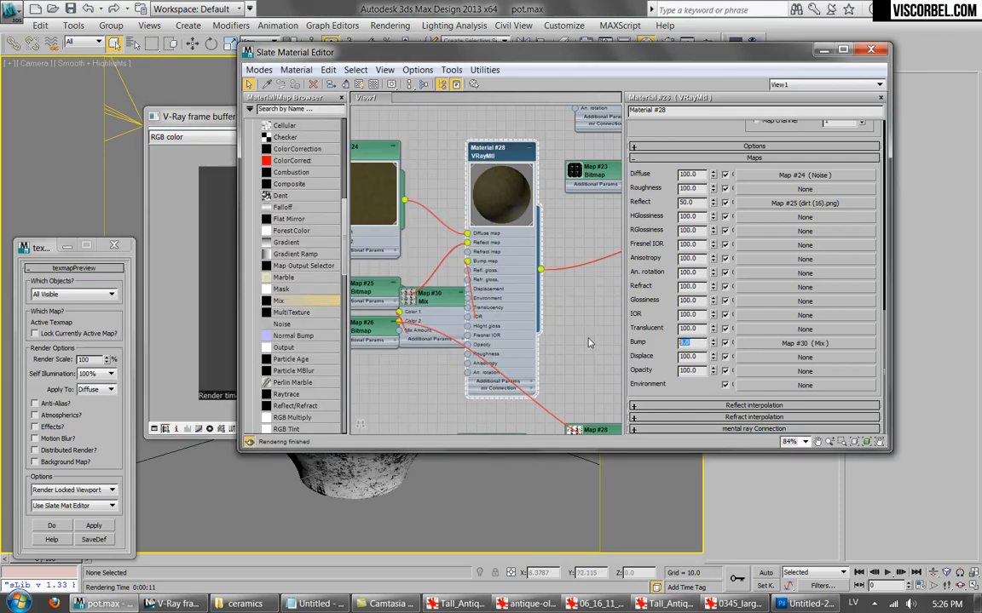
left_click(183, 248)
left_click(475, 135)
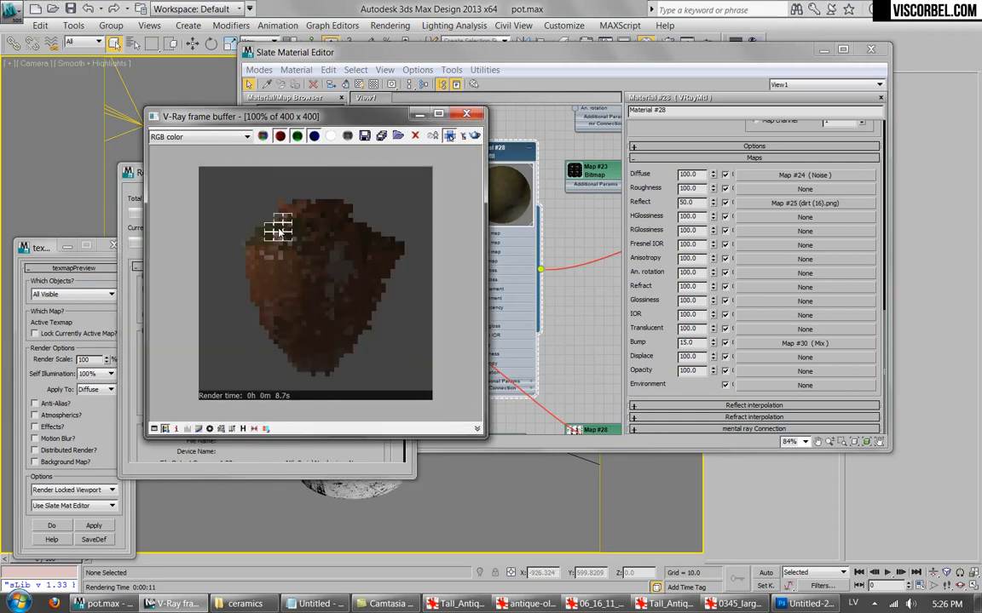
scroll(286, 231, "up", 1)
middle_click_drag(289, 230, 228, 218)
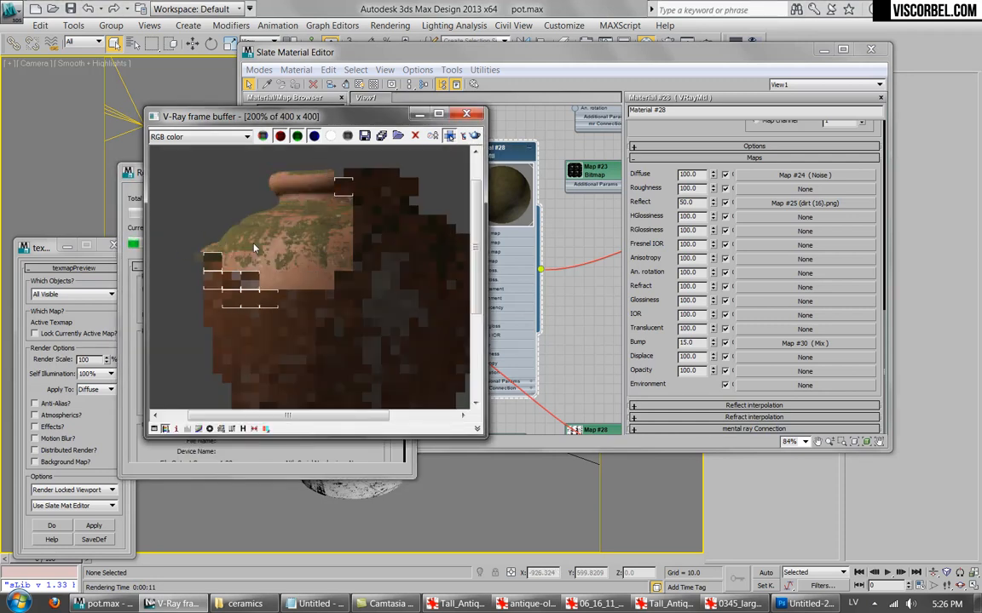
scroll(307, 184, "down", 1)
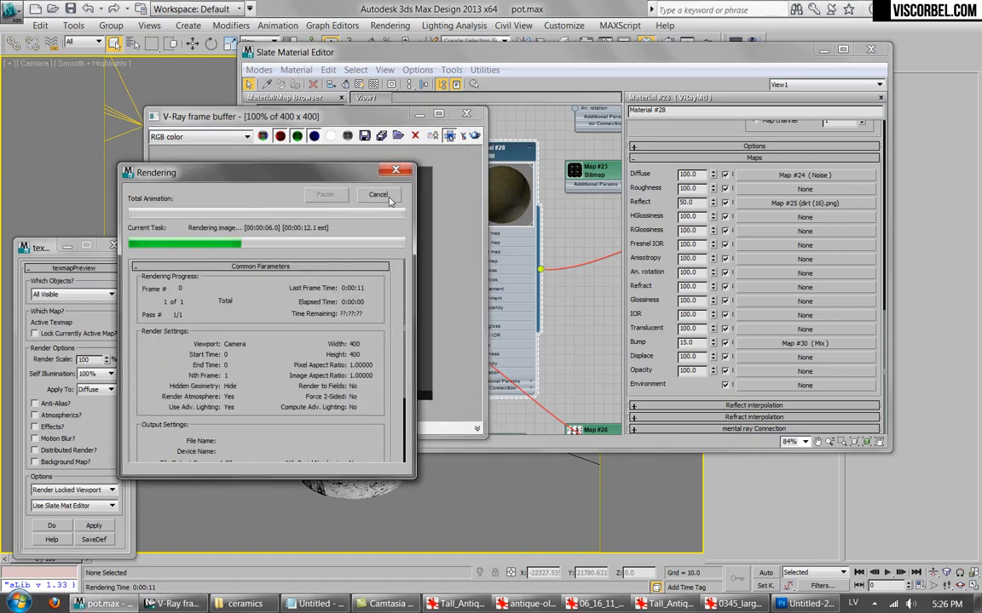
left_click(380, 195)
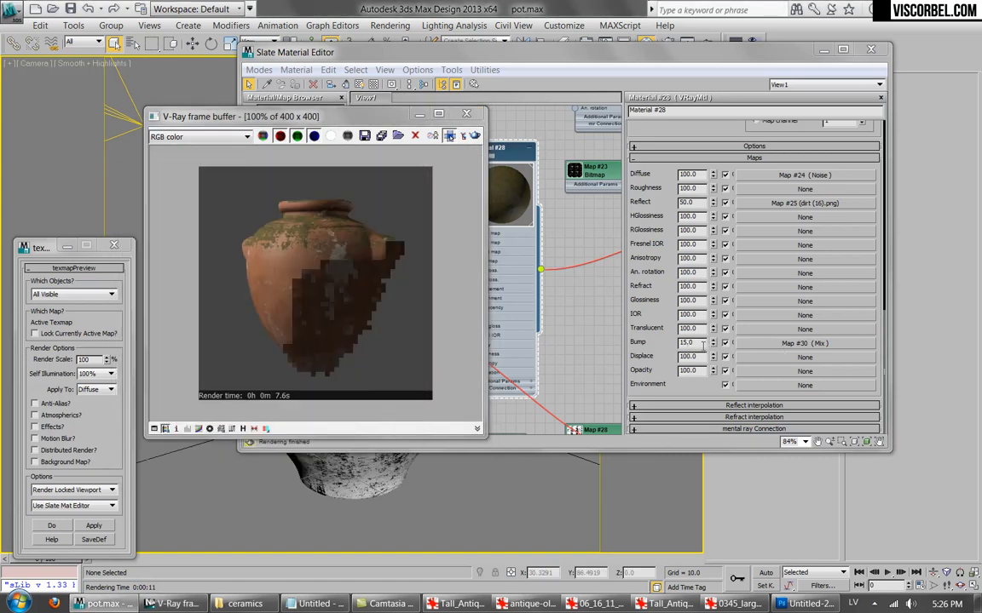
Set Material #28's bump amount to 20 and show the parameters of blend Material #26.
left_click(702, 343)
type("20")
key("Return")
middle_click_drag(567, 249, 345, 355)
left_click_drag(523, 245, 579, 128)
double_click(552, 150)
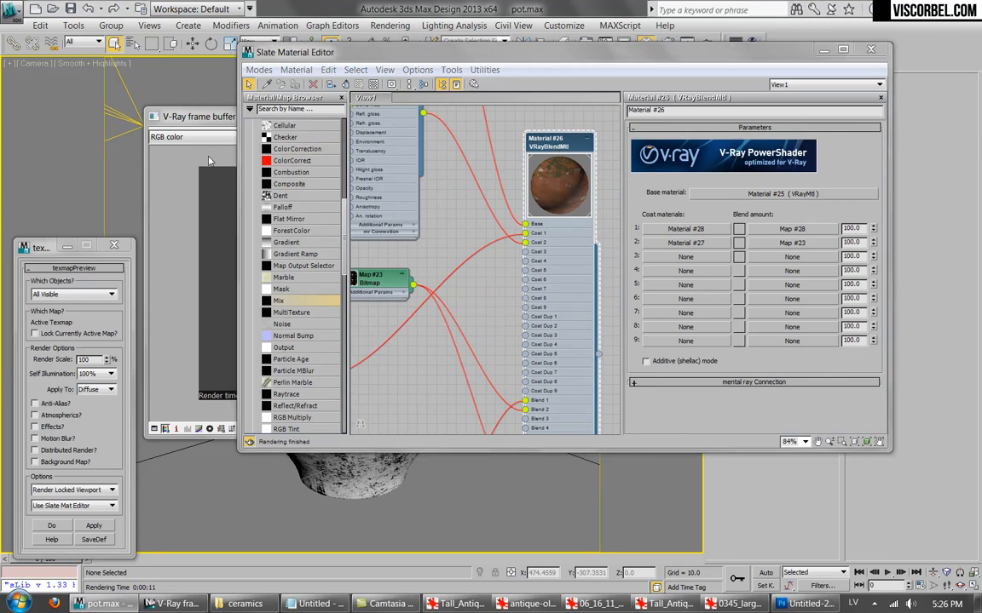
Render the camera view, inspect the moss relief at 200%, and stop the render and close the frame buffer.
left_click(474, 138)
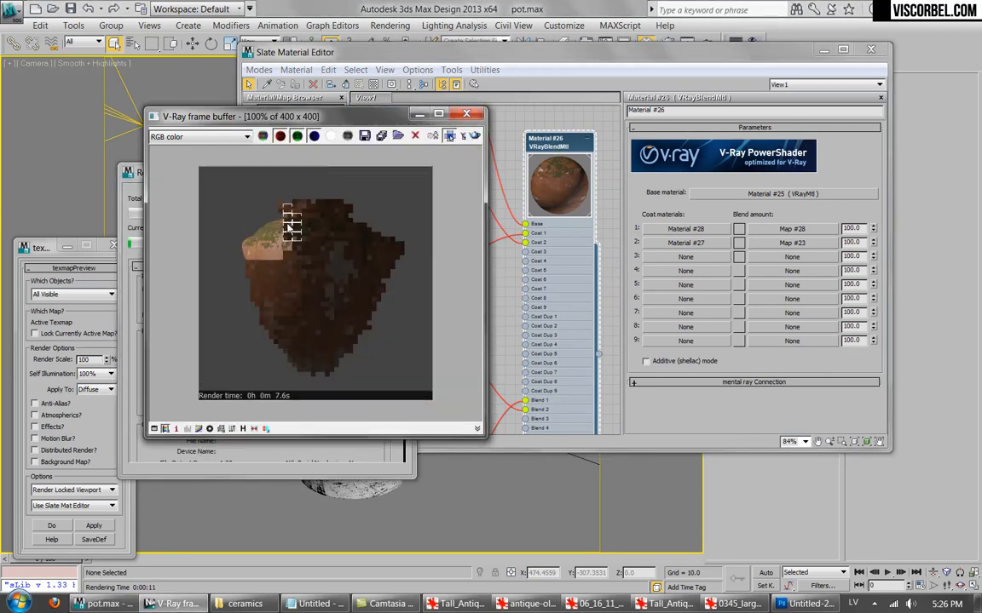
scroll(292, 231, "up", 1)
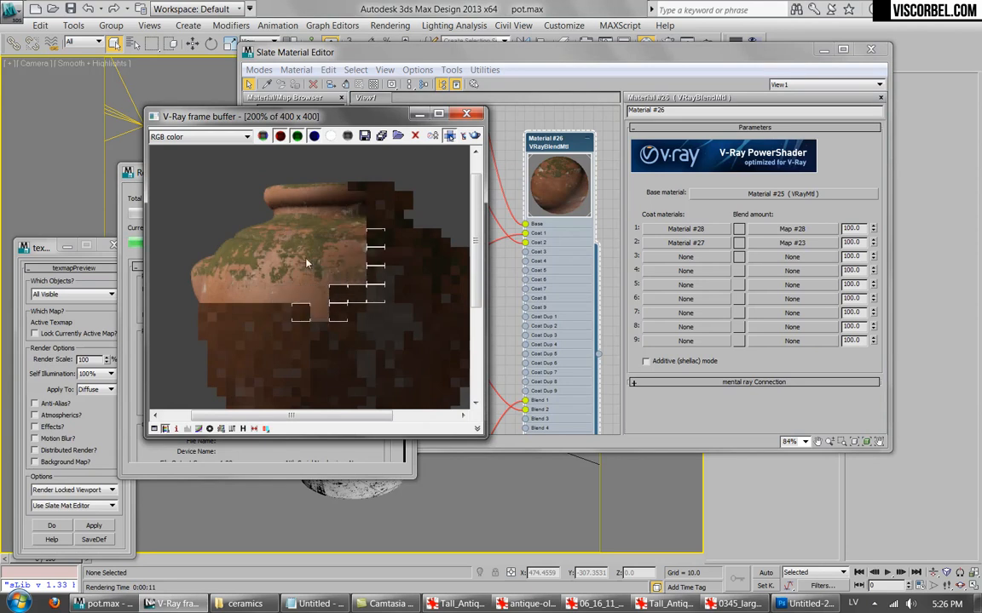
left_click(136, 291)
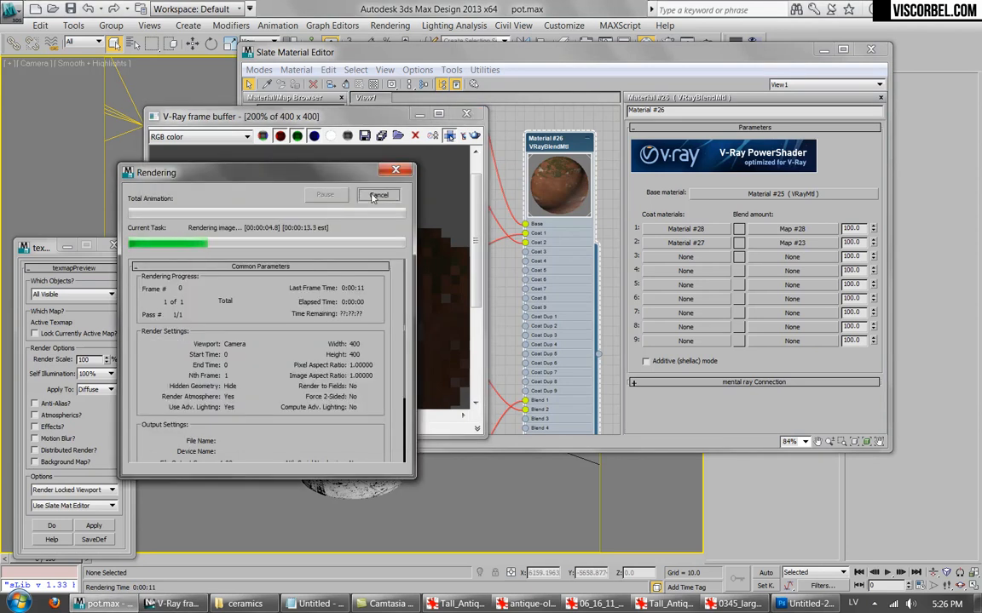
left_click(372, 197)
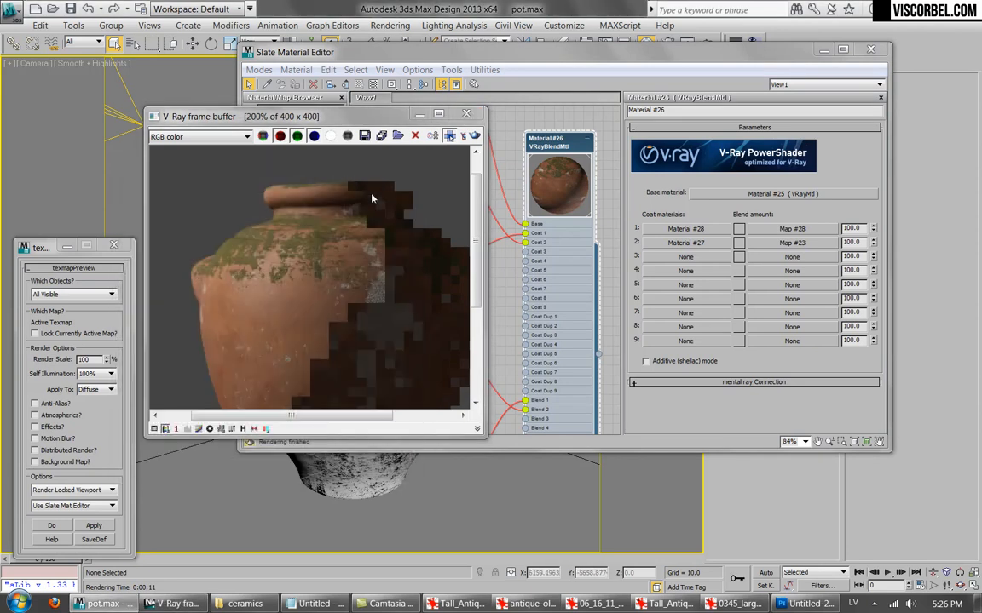
left_click(470, 114)
Lay out the child nodes of blend Material #26 to tidy the material graph.
scroll(441, 258, "down", 5)
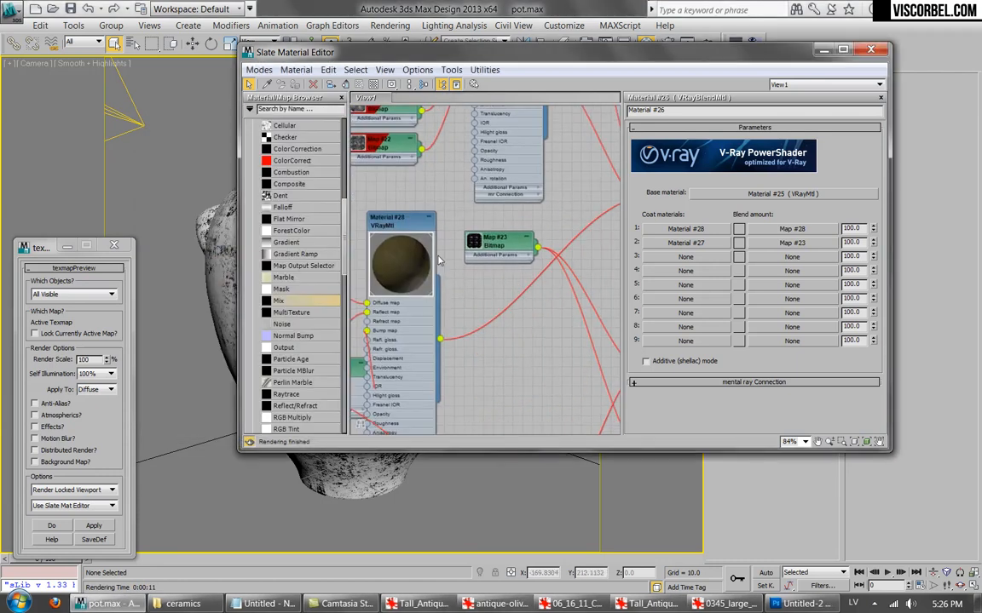
middle_click_drag(442, 259, 439, 254)
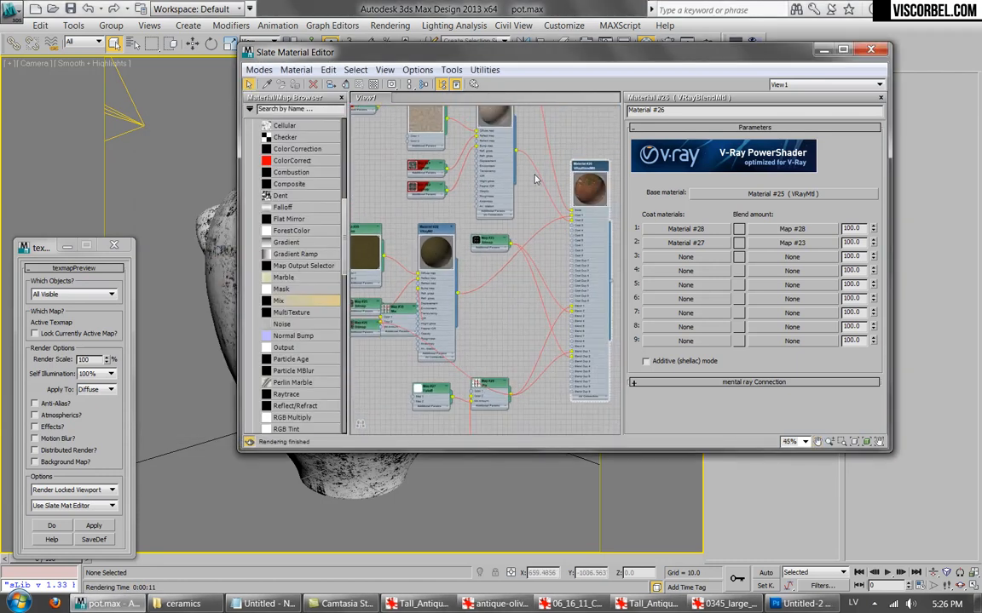
right_click(587, 171)
left_click(627, 392)
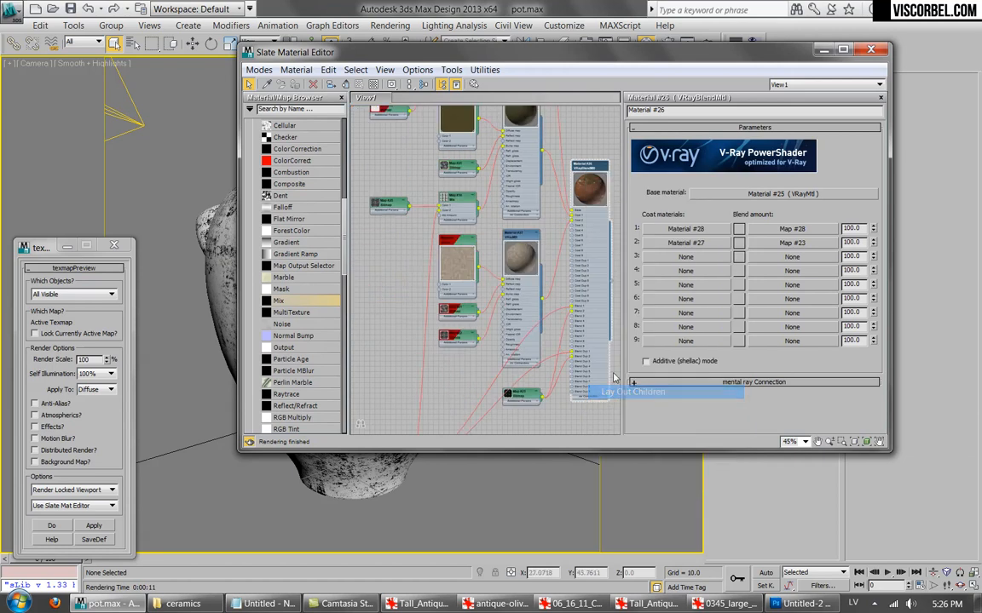
middle_click_drag(547, 266, 528, 127)
middle_click_drag(433, 261, 396, 406)
middle_click_drag(490, 246, 517, 348)
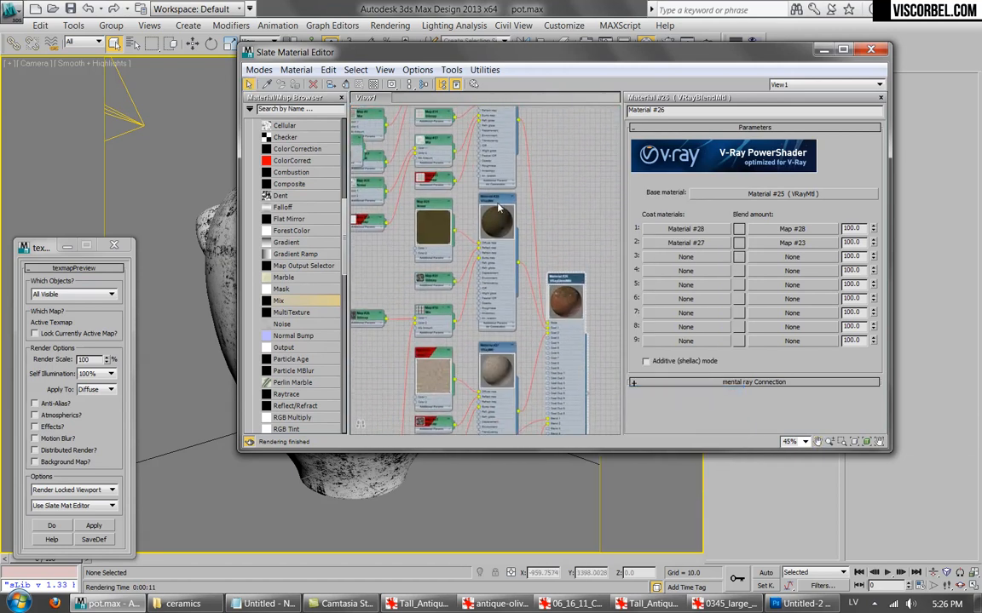
Soften the contrast ramp of the Map #28 mask by moving its upper color map curve point to 0.632, 0.994.
double_click(496, 201)
middle_click_drag(533, 266, 559, 146)
middle_click_drag(518, 285, 473, 290)
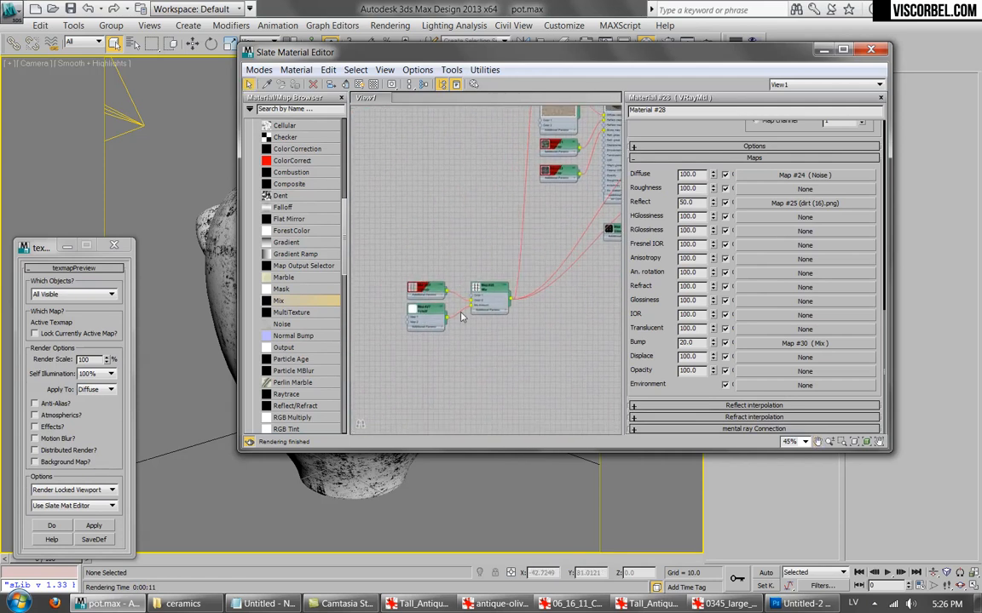
scroll(473, 290, "up", 2)
double_click(501, 277)
middle_click_drag(541, 220, 527, 249)
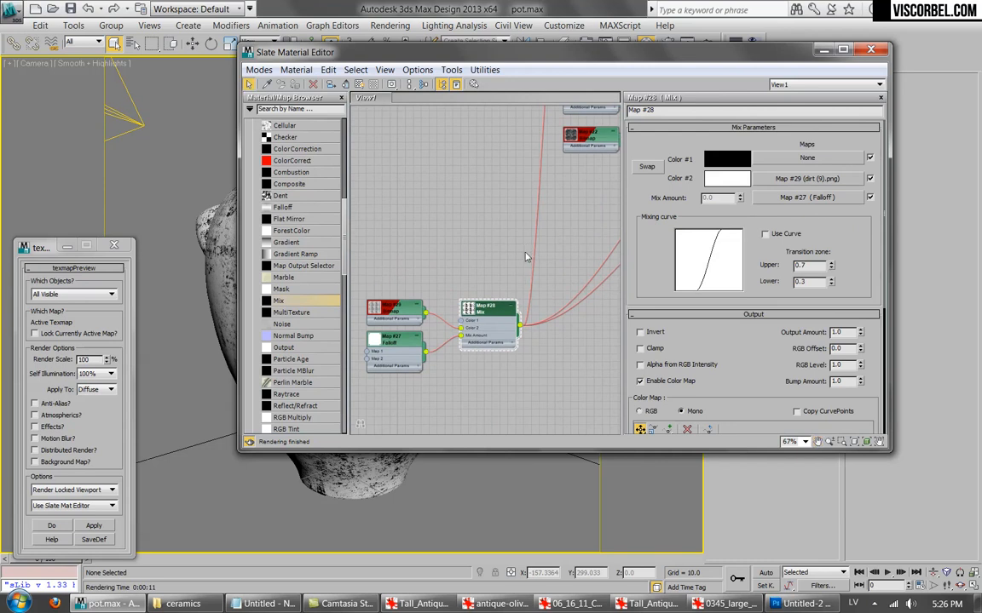
scroll(527, 253, "up", 1)
scroll(749, 342, "down", 2)
scroll(749, 341, "down", 6)
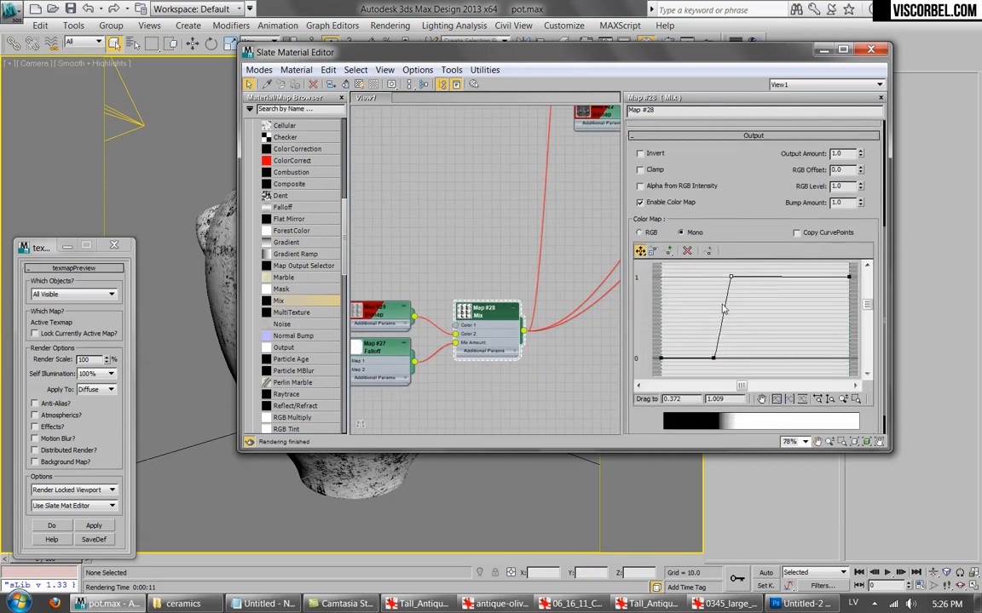
left_click_drag(730, 275, 781, 282)
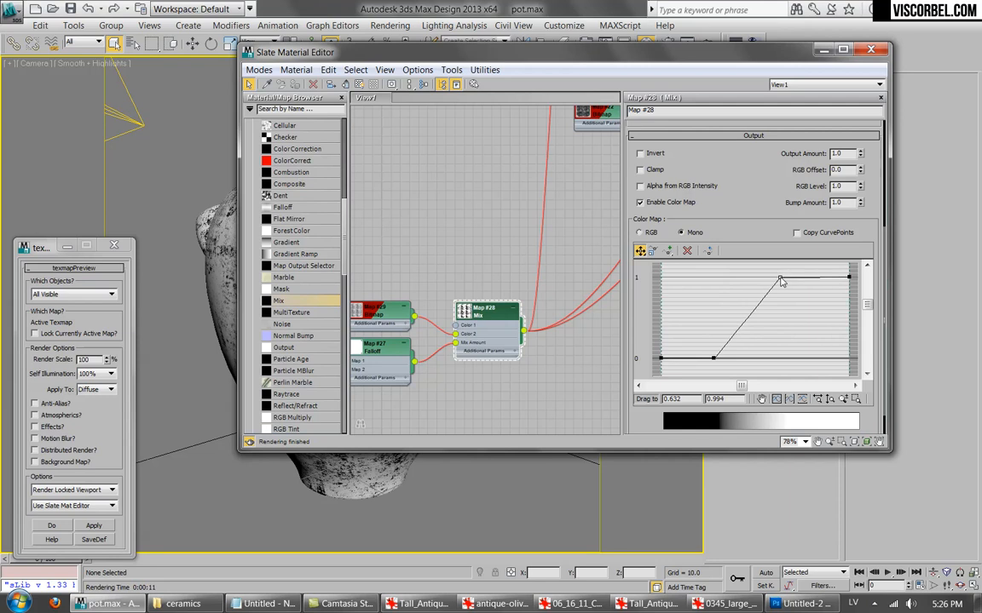
Render the camera view, examine the moss edges with the softened mask, and stop the render and close the frame buffer.
left_click(707, 41)
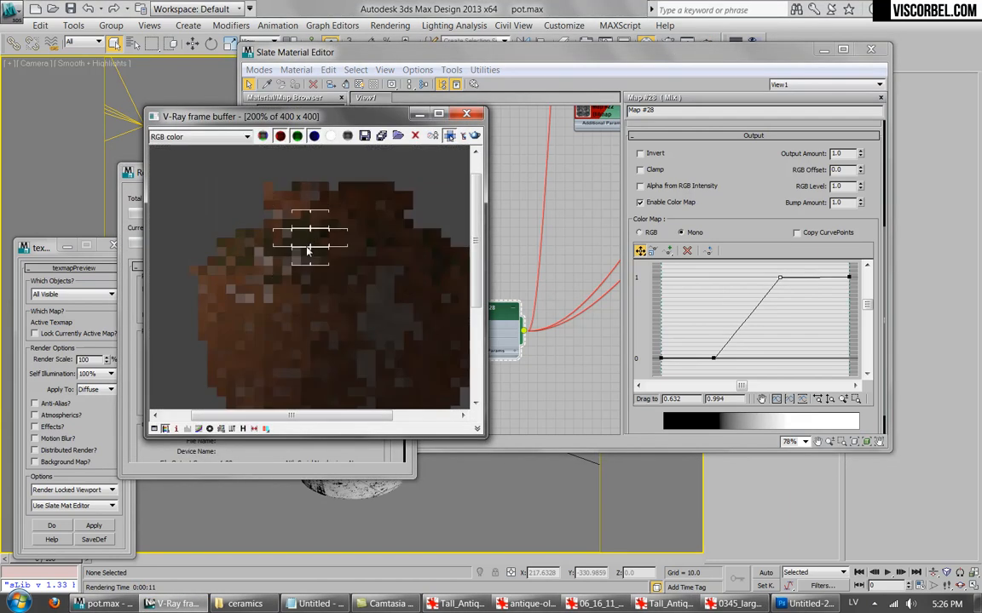
scroll(260, 249, "down", 1)
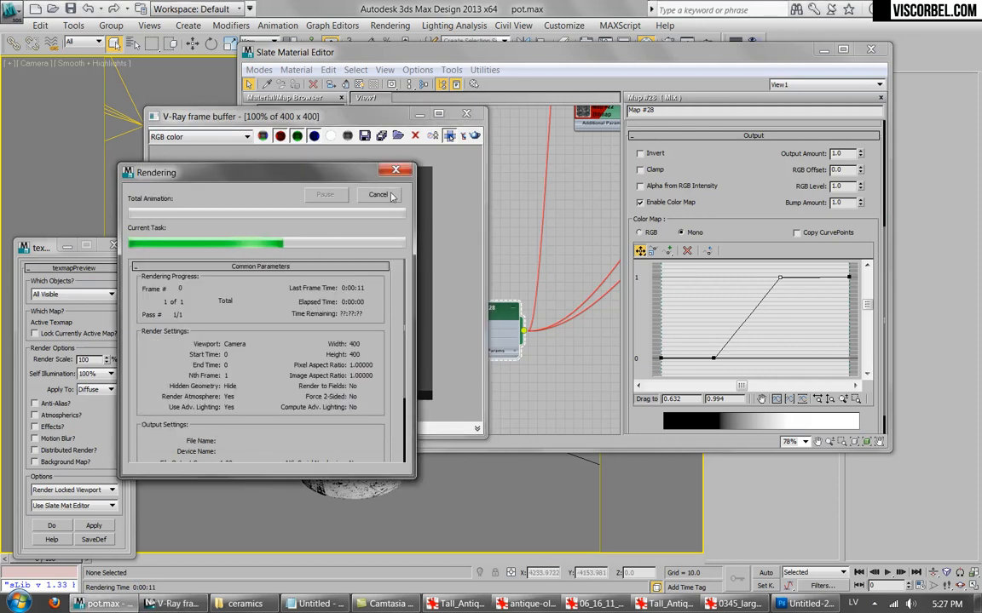
left_click(374, 194)
left_click(477, 112)
Try a size of 15 on noise Map #24 and set the size back to 3.
scroll(477, 293, "down", 3)
scroll(477, 292, "down", 2)
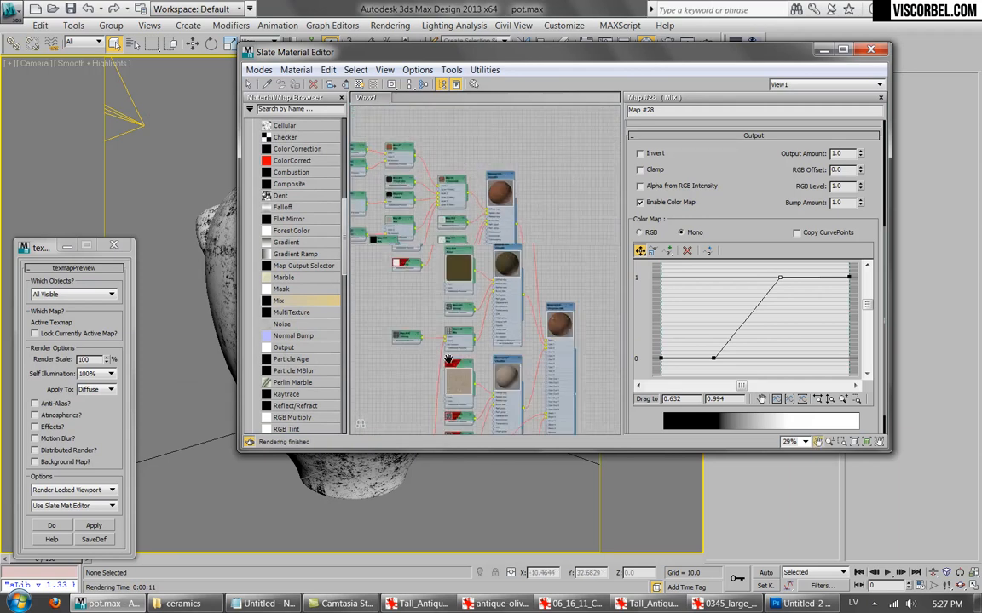
double_click(442, 310)
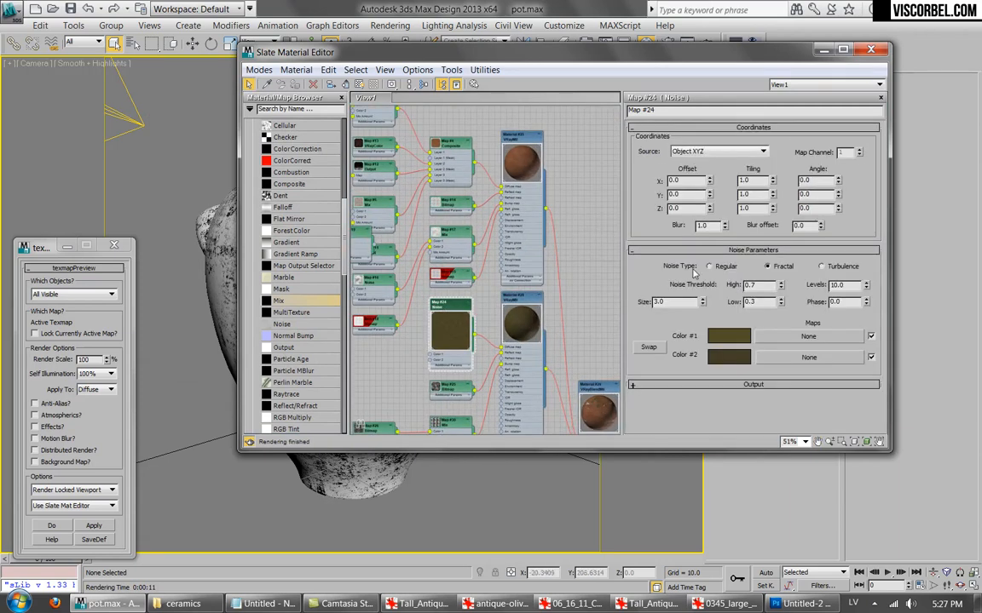
type("15")
key("Return")
left_click(762, 302)
key("Return")
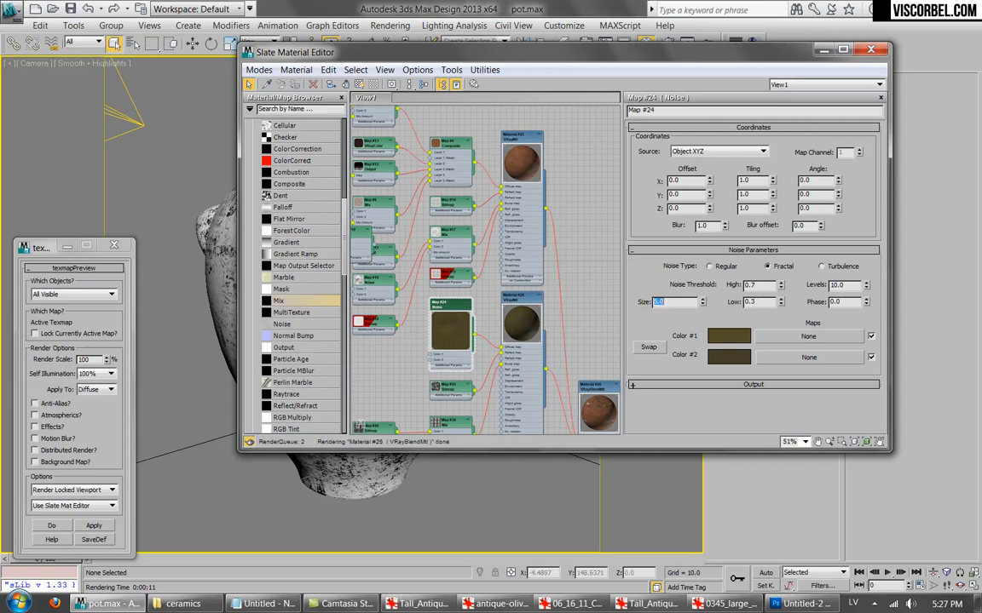
Darken Color #2 of noise Map #24 to RGB 7, 6, 2.
left_click(720, 358)
left_click(561, 153)
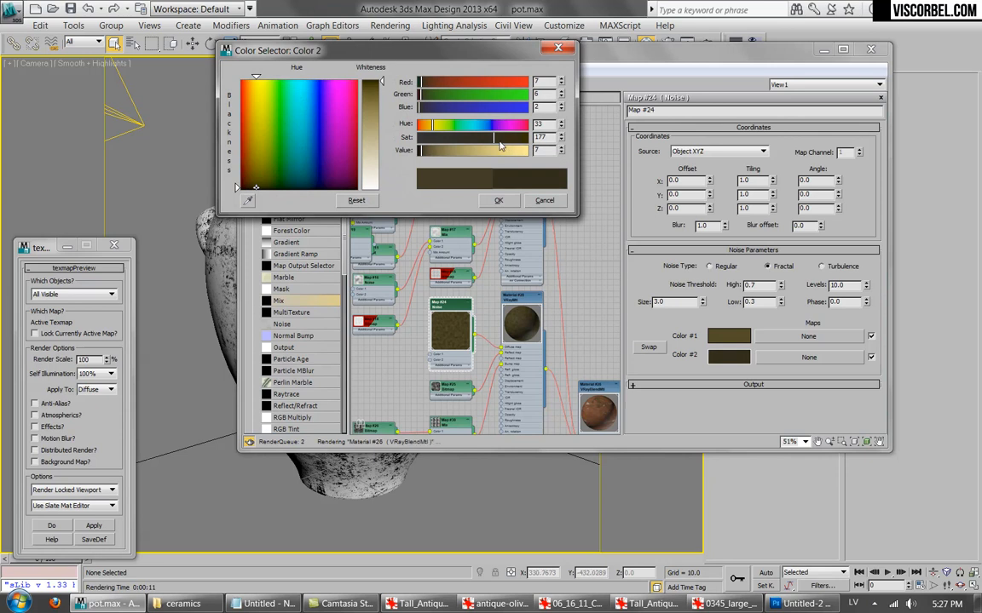
left_click(505, 203)
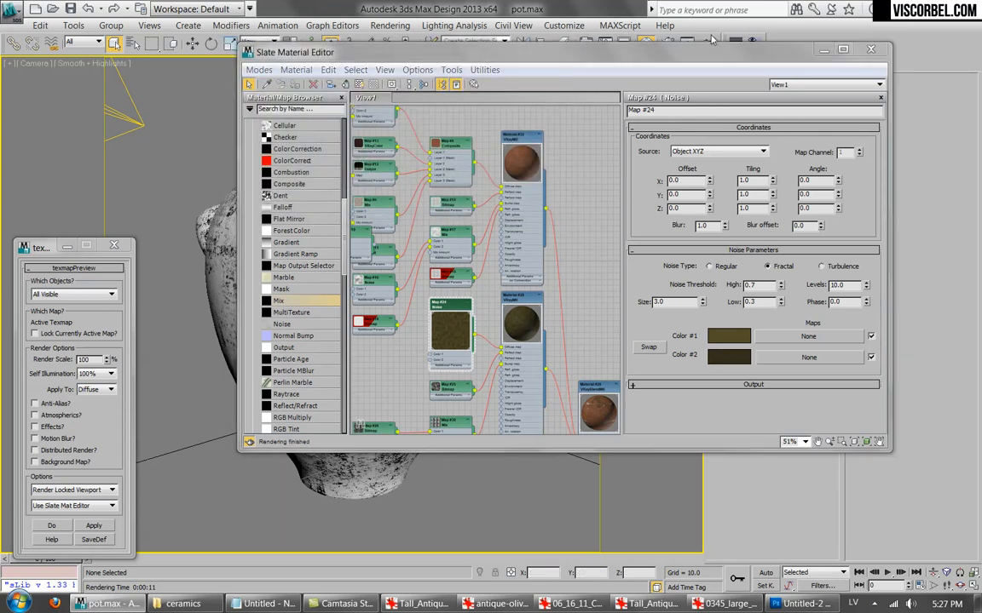
Render the camera view, inspect the moss color at 200% and 100%, and stop the render and close both frame windows.
left_click(703, 41)
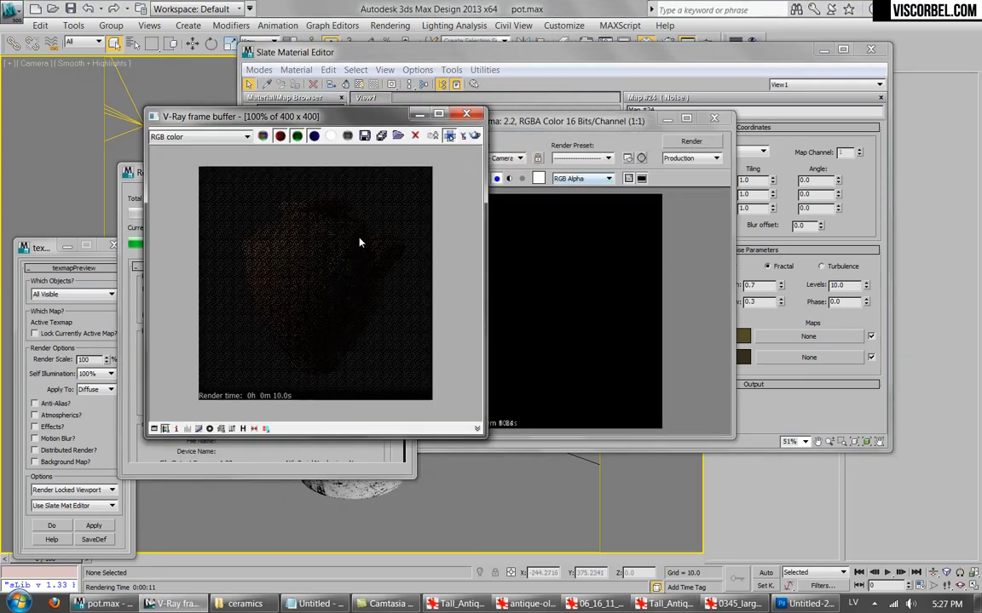
scroll(302, 238, "up", 1)
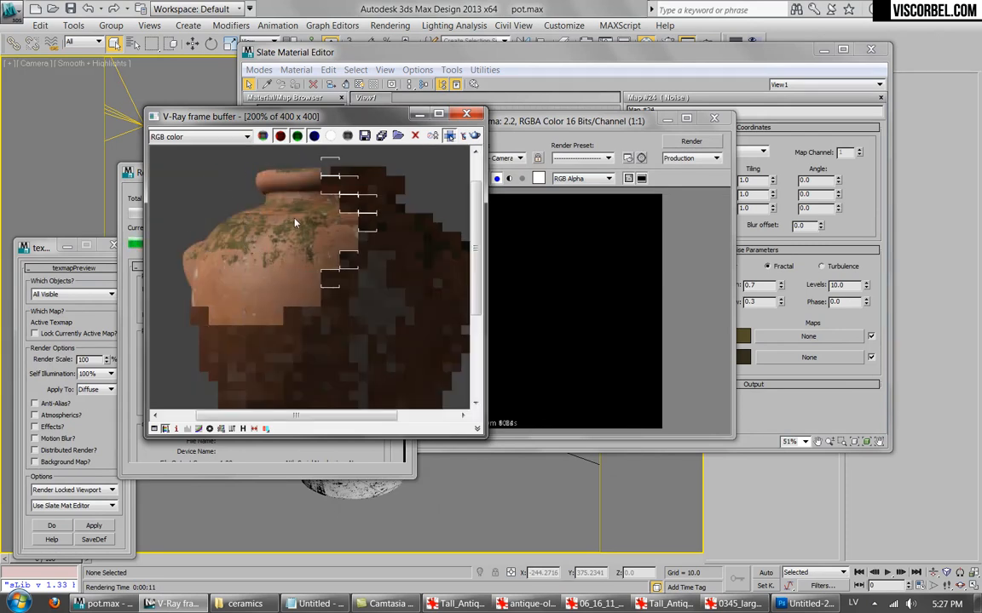
scroll(296, 223, "down", 1)
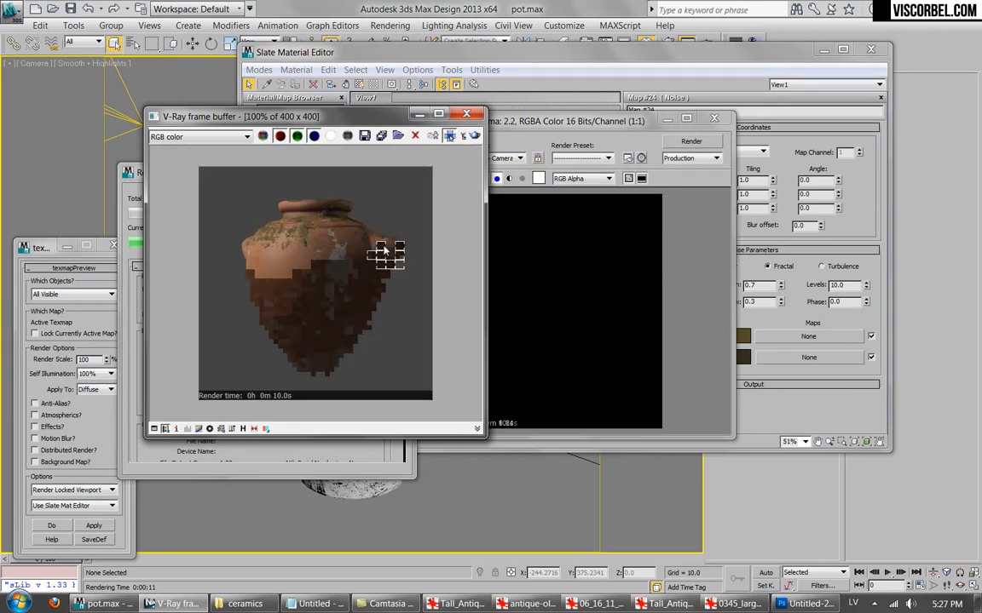
left_click(134, 375)
left_click(380, 195)
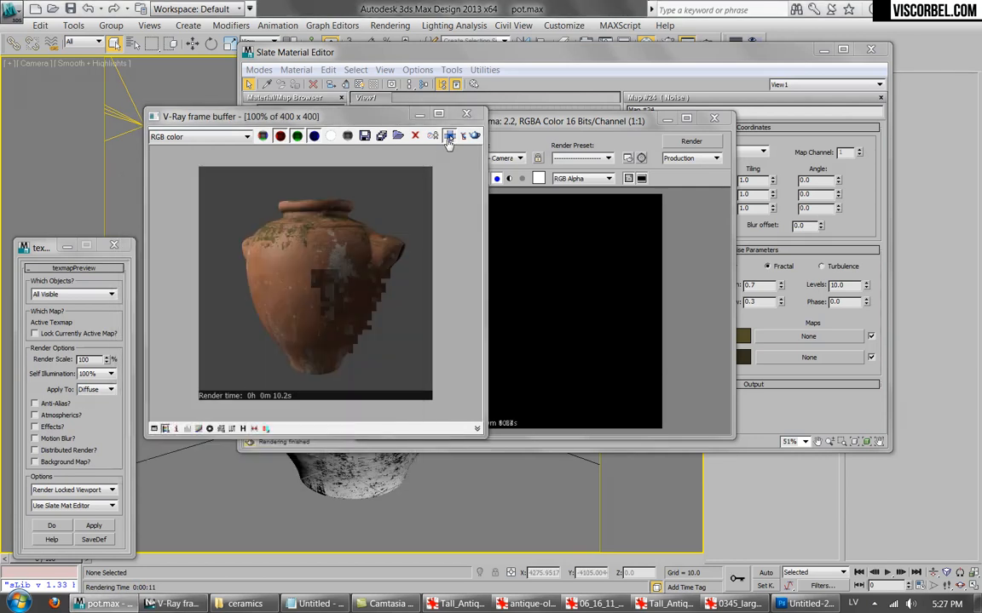
left_click(466, 115)
left_click(714, 118)
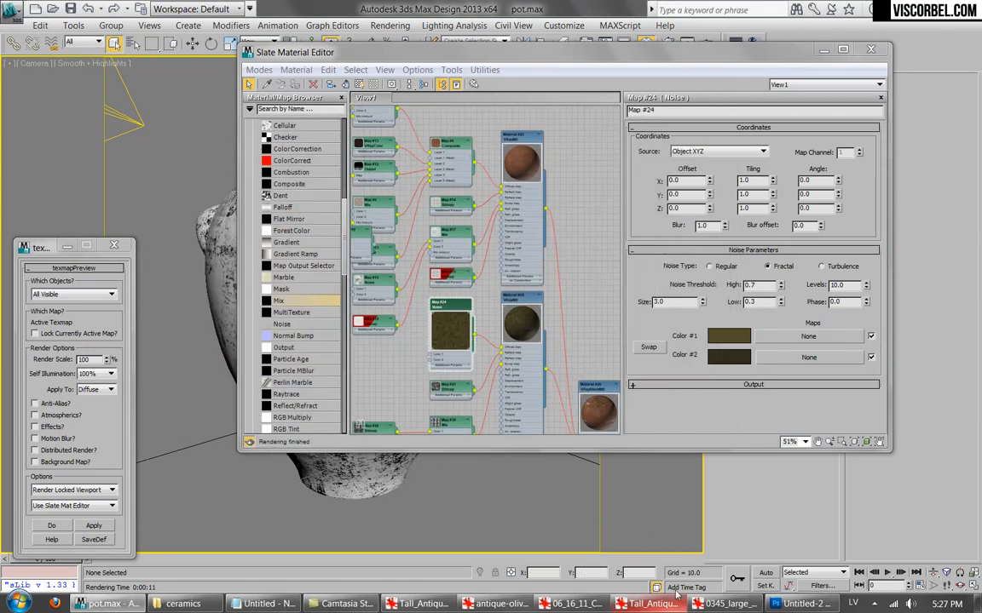
Move the blend Material #26 node farther away from its coat materials in the graph.
scroll(537, 338, "down", 4)
middle_click_drag(529, 311, 510, 219)
scroll(510, 220, "up", 3)
left_click_drag(500, 217, 577, 228)
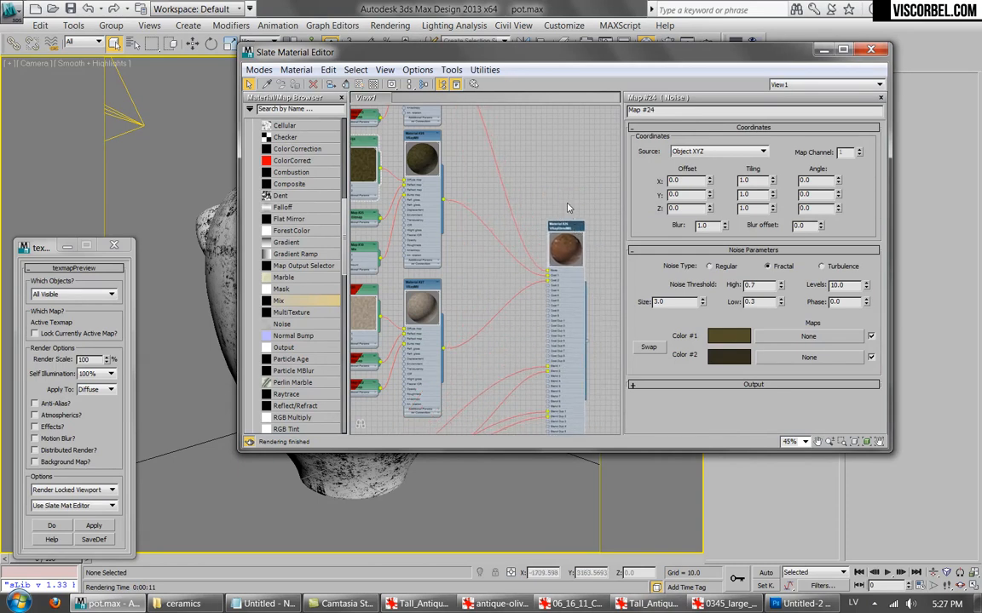
scroll(555, 213, "down", 10)
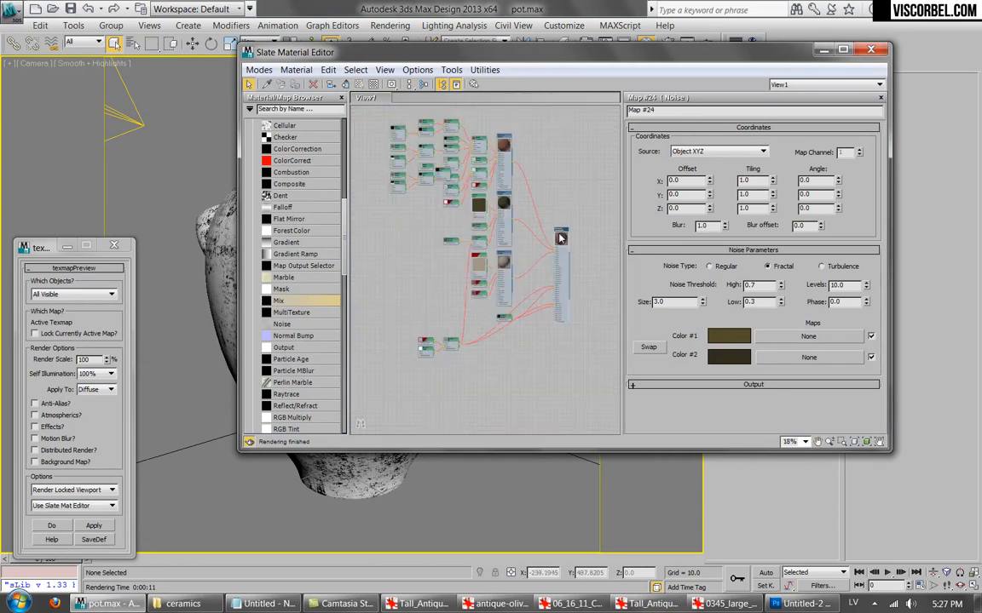
Assign a new VRayMtl as the third coat material of blend Material #26.
scroll(553, 214, "up", 9)
middle_click_drag(552, 215, 515, 163)
double_click(556, 205)
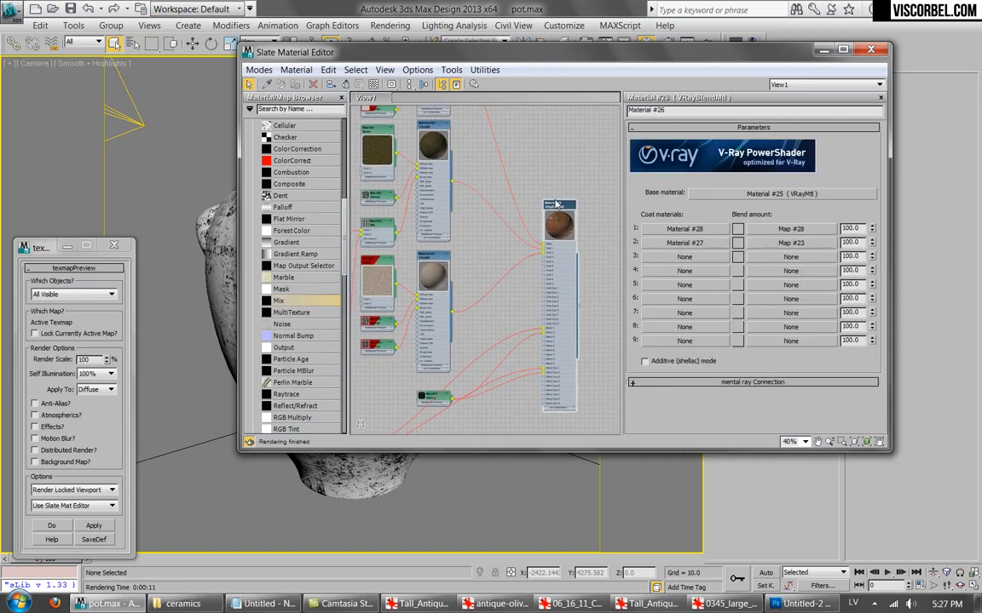
left_click(684, 257)
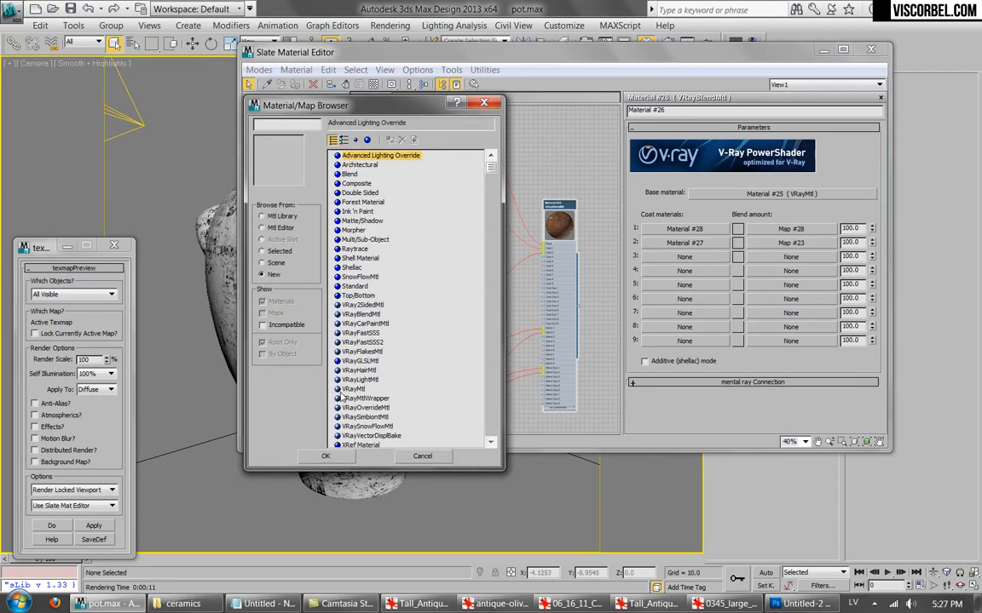
left_click(353, 390)
double_click(351, 390)
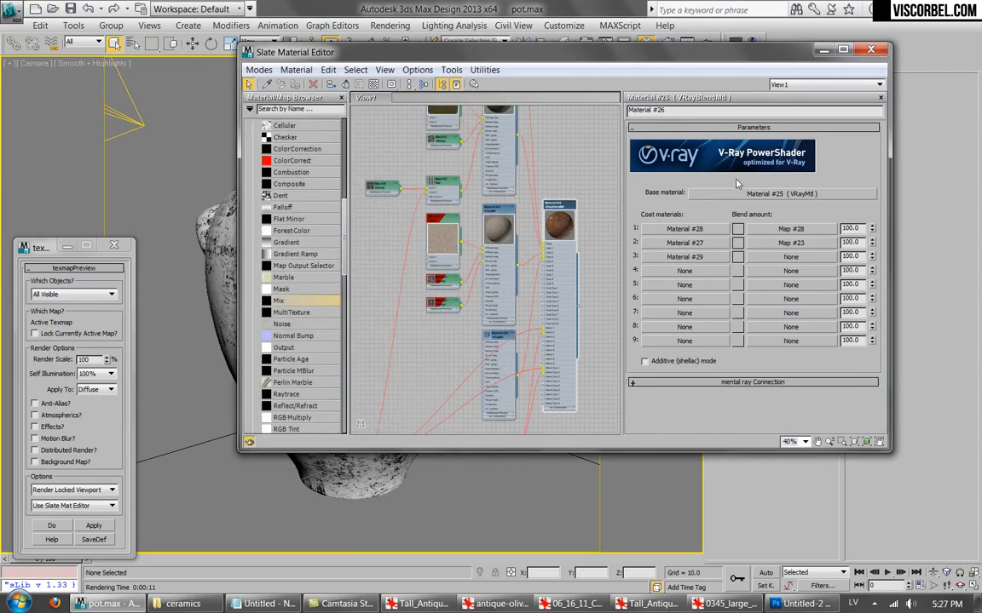
Set the diffuse color of the new third coat material to a brown of RGB 83, 41, 25.
left_click(684, 256)
left_click(720, 201)
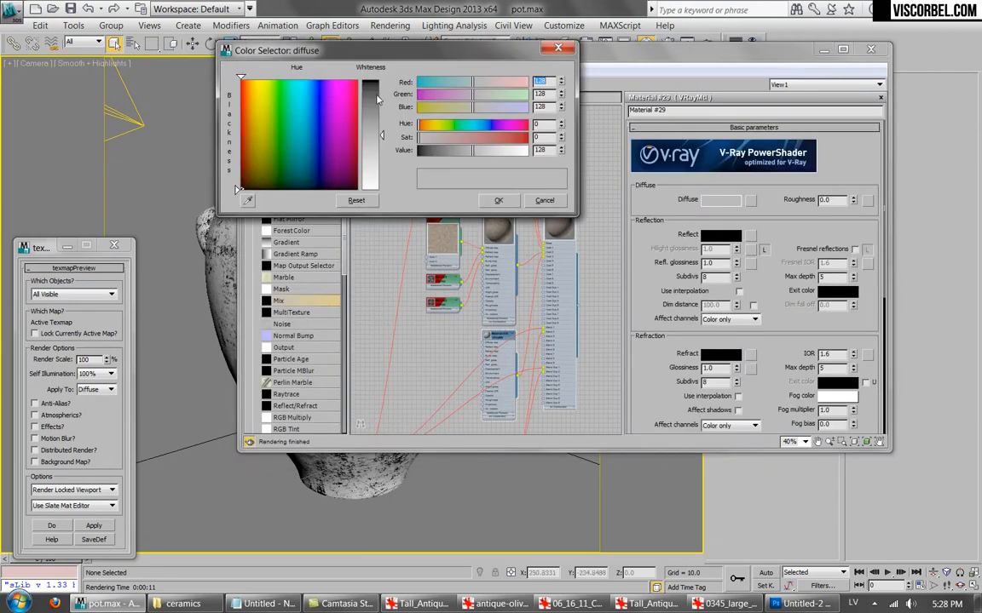
left_click_drag(484, 139, 500, 138)
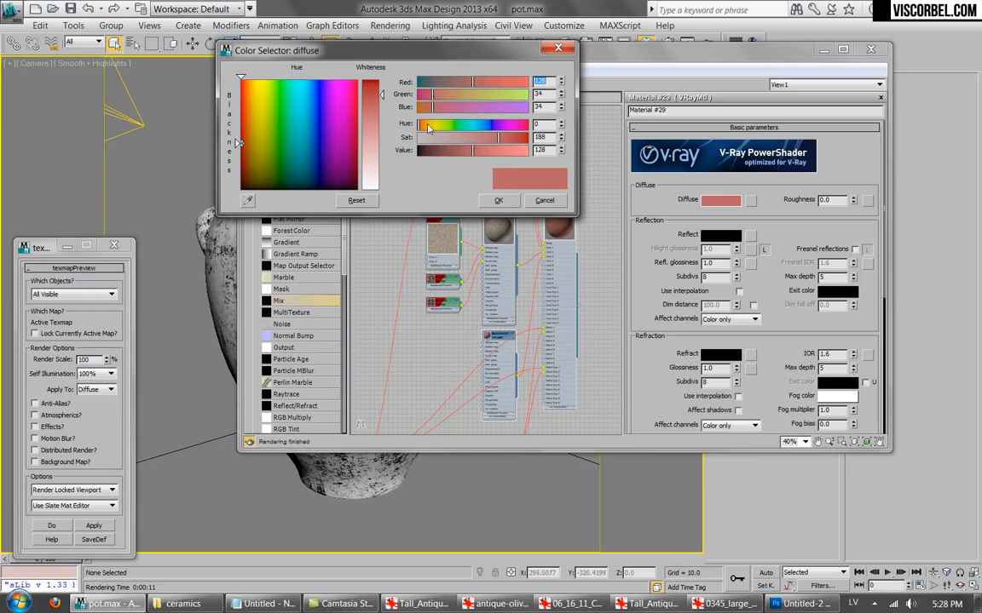
left_click(426, 126)
left_click_drag(426, 126, 457, 152)
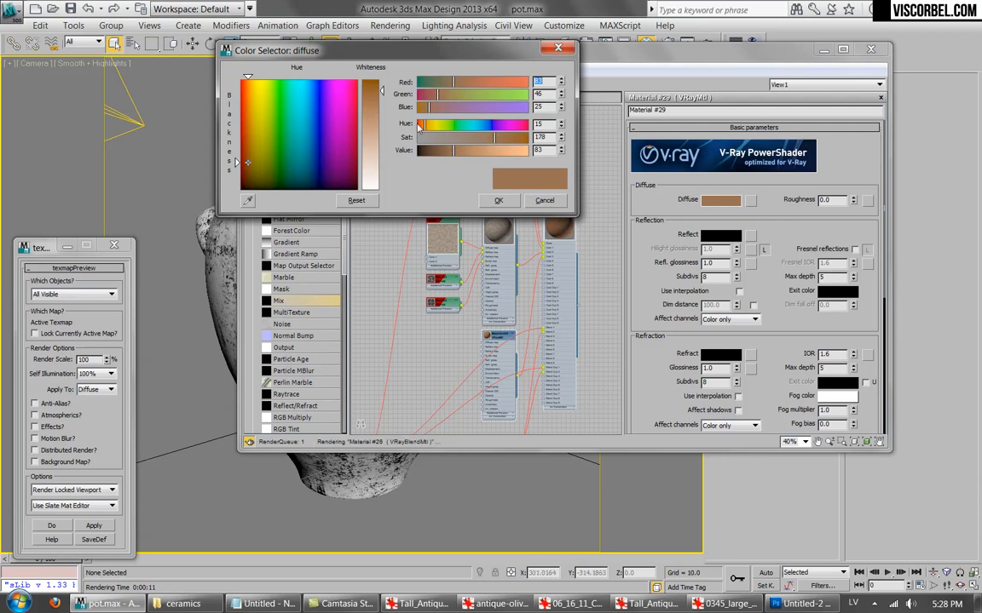
left_click(498, 201)
Give Material #29 a gray reflection color with value 31 and make its brown diffuse color slightly more saturated.
left_click(716, 239)
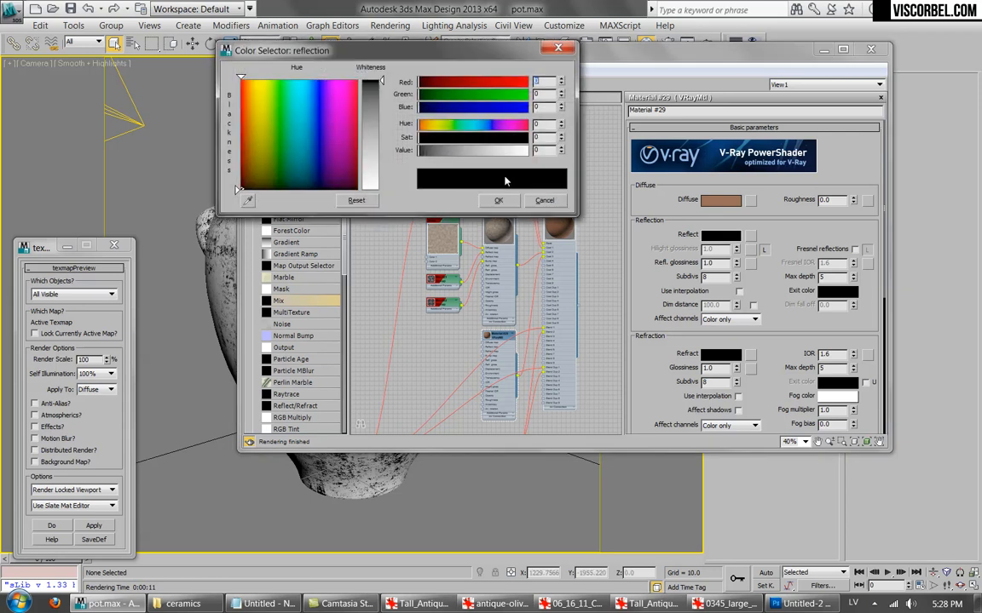
left_click(431, 151)
left_click(501, 200)
scroll(505, 365, "up", 5)
middle_click_drag(505, 364, 490, 245)
left_click(713, 204)
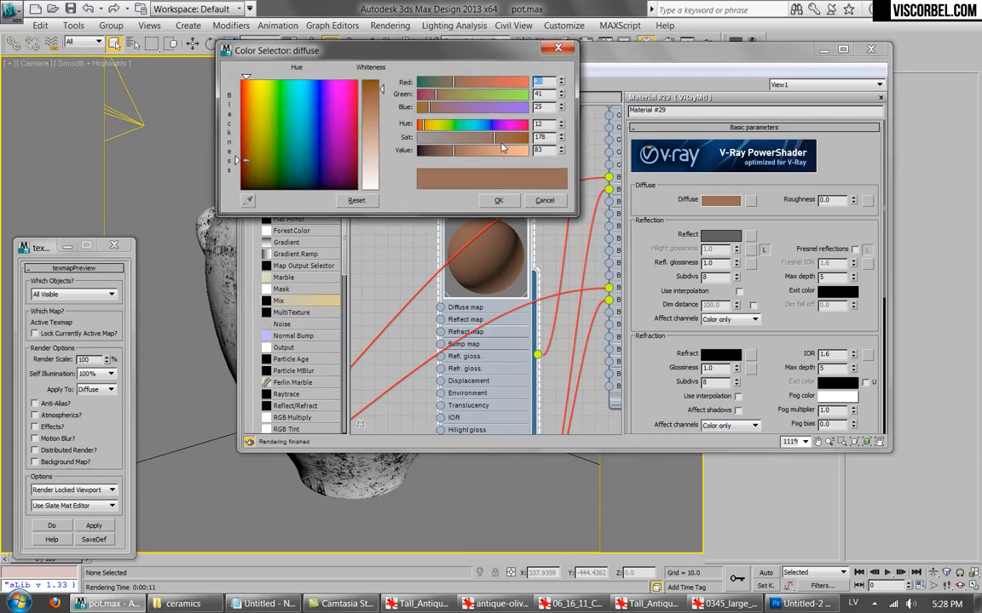
left_click(498, 200)
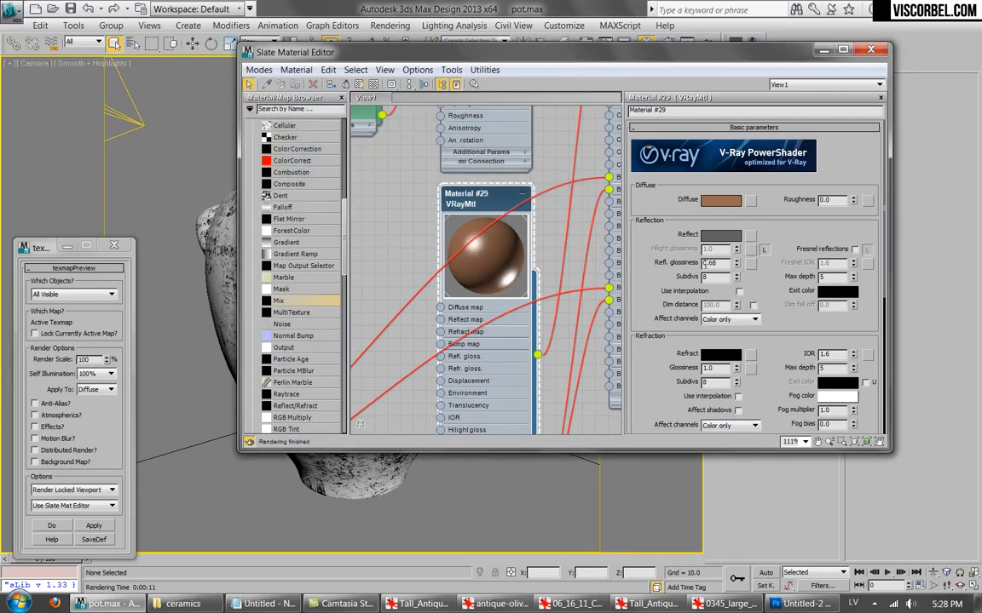
Set Material #29's reflection glossiness to 0.3 and enable Fresnel reflections with an unlocked Fresnel IOR of 2.5.
key("Return")
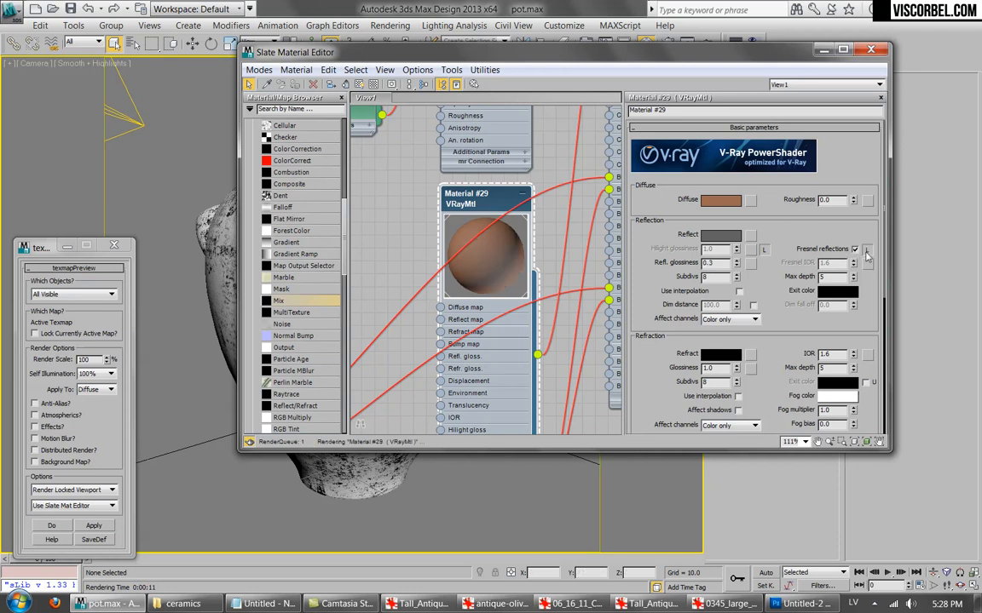
left_click(867, 250)
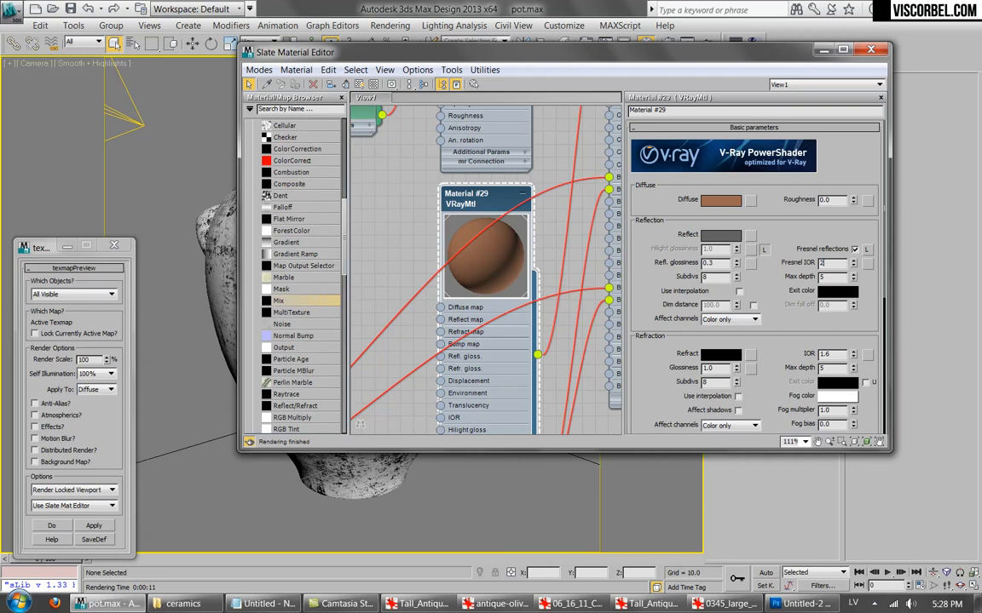
double_click(825, 263)
Darken the gray reflection color of Material #29.
left_click(715, 235)
double_click(547, 150)
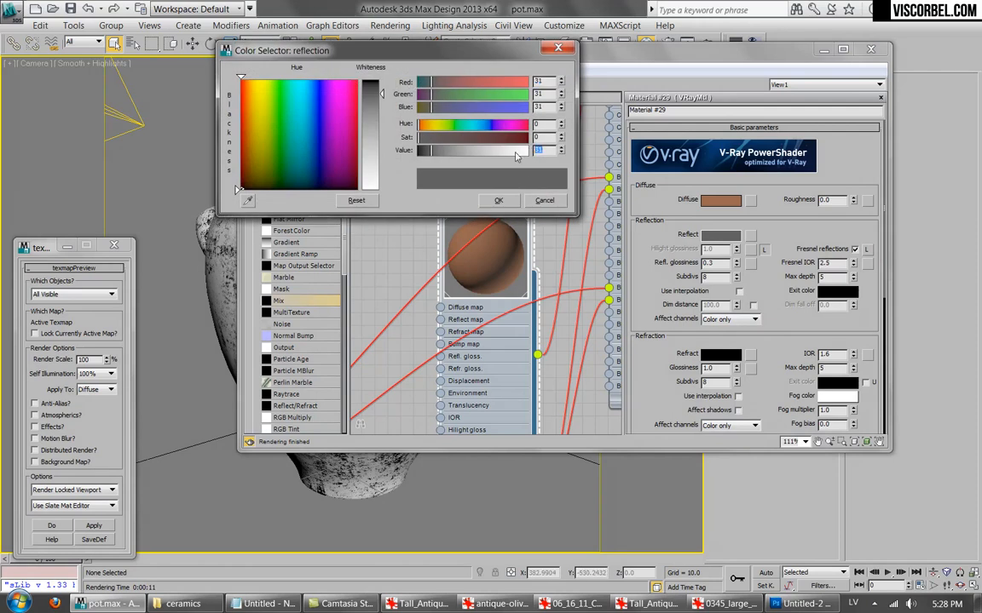
left_click(502, 203)
Spread out the Material #29 and blend Material #26 nodes in the graph and show the blend material's parameters.
left_click_drag(522, 201, 392, 259)
middle_click_drag(529, 175, 519, 319)
scroll(516, 251, "down", 2)
middle_click_drag(515, 242, 461, 311)
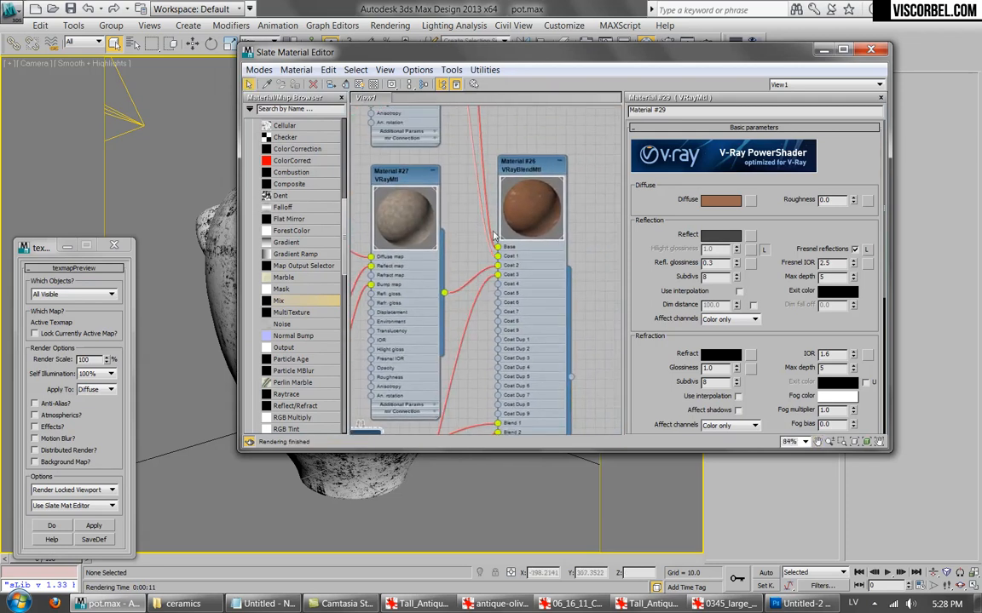
double_click(514, 170)
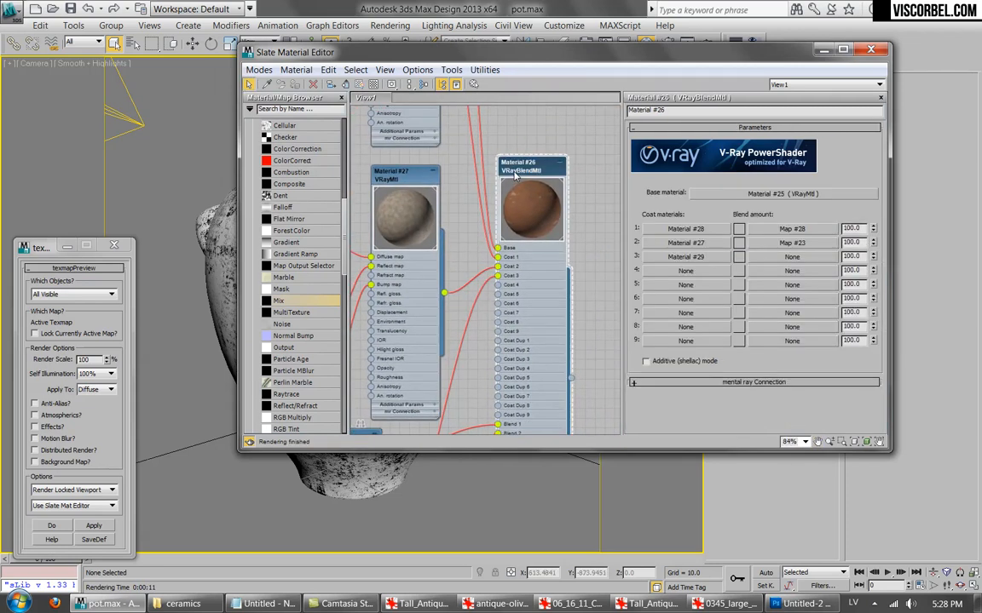
left_click_drag(514, 170, 558, 170)
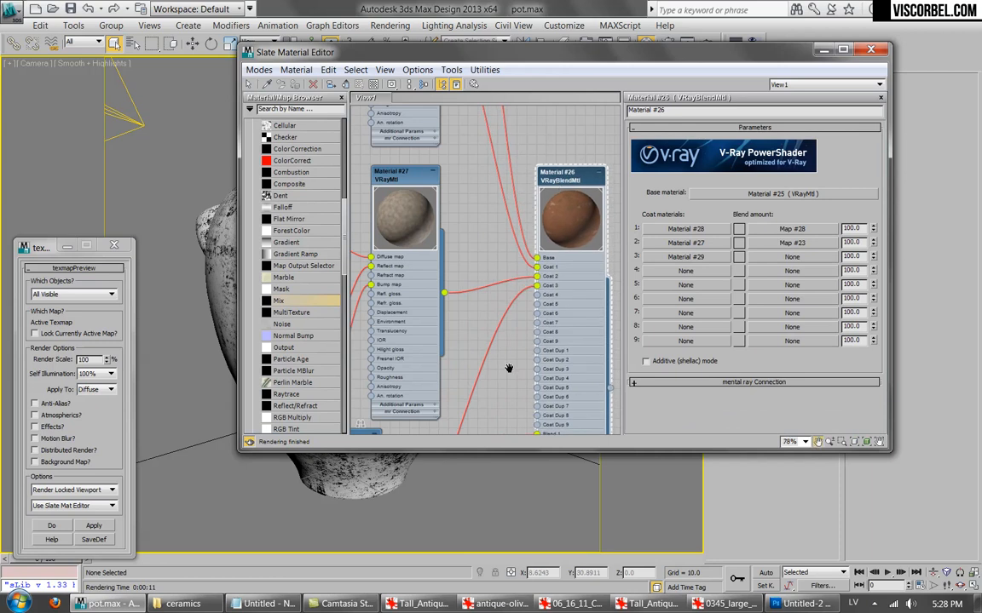
scroll(494, 353, "down", 4)
middle_click_drag(494, 354, 501, 139)
Clear the viewport of open windows and apply a Tension modifier to the pot with only Do Convex enabled.
left_click_drag(586, 52, 615, 400)
left_click(588, 86)
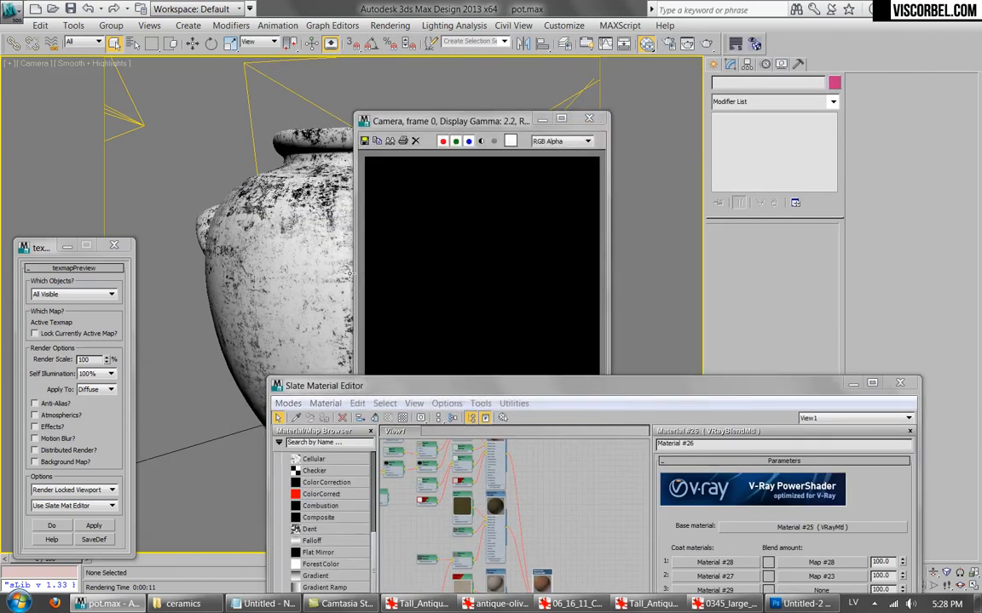
left_click(589, 118)
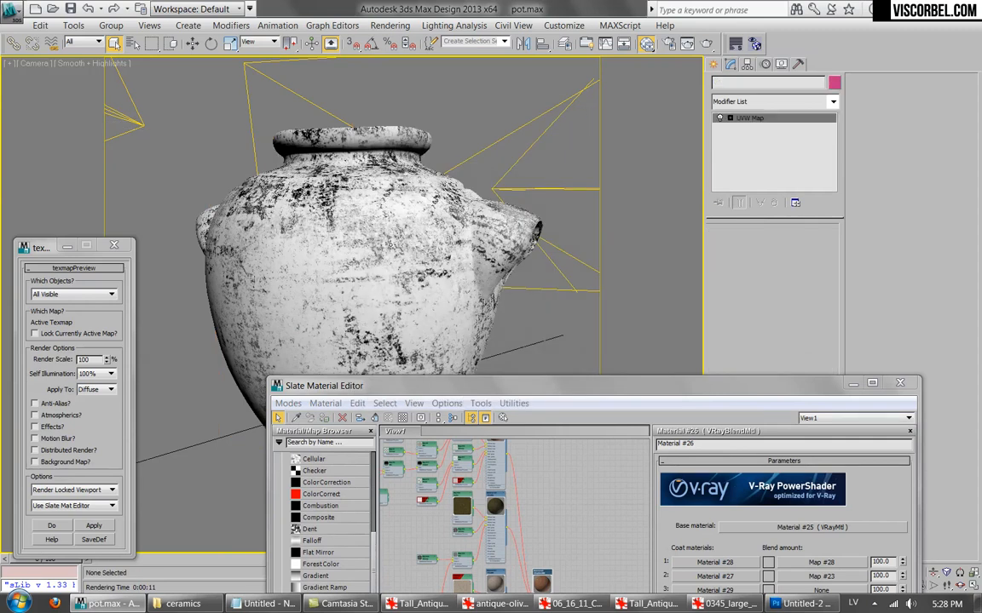
left_click(787, 103)
key("t")
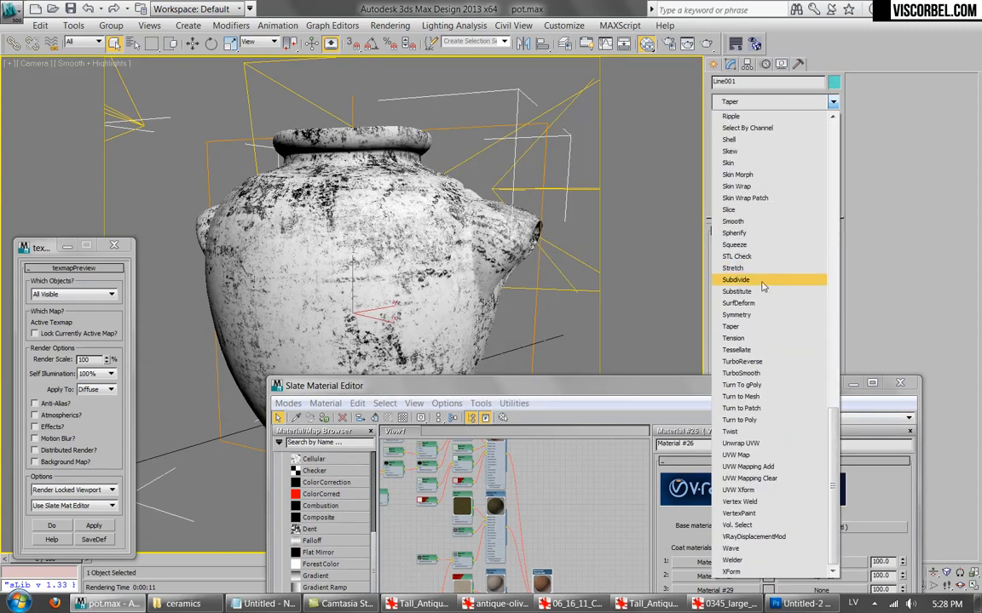
left_click(735, 339)
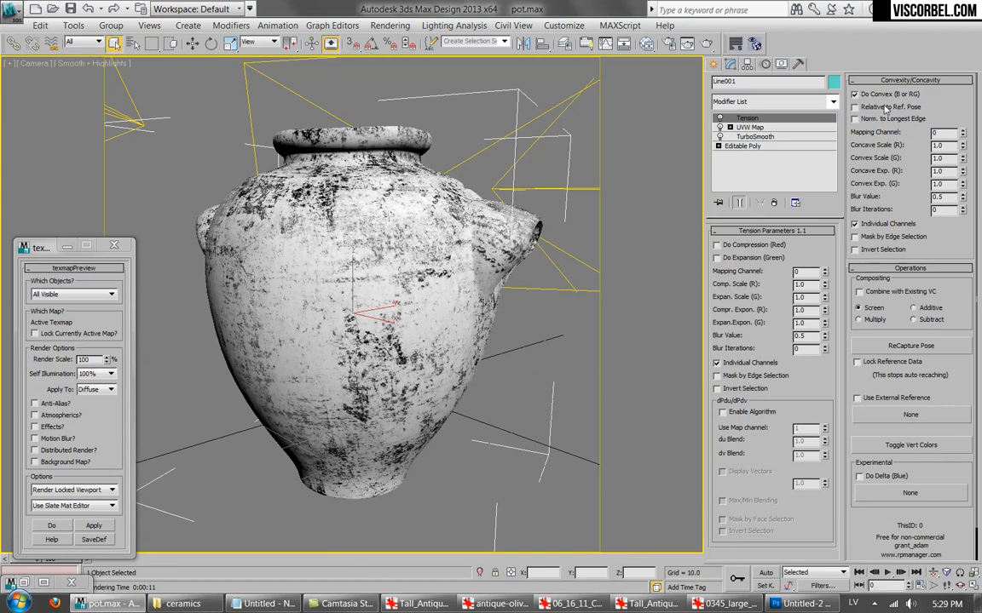
Display the Tension vertex colors on the pot, setting the Concave Scale to 0 and the convexity Blur Iterations to 2.
left_click(861, 444)
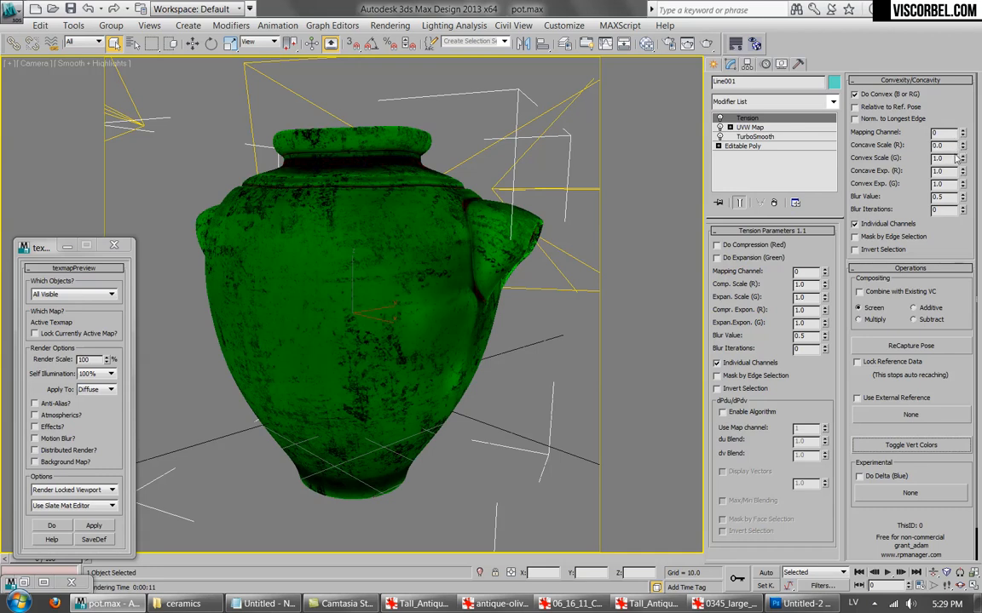
left_click(962, 207)
left_click(962, 207)
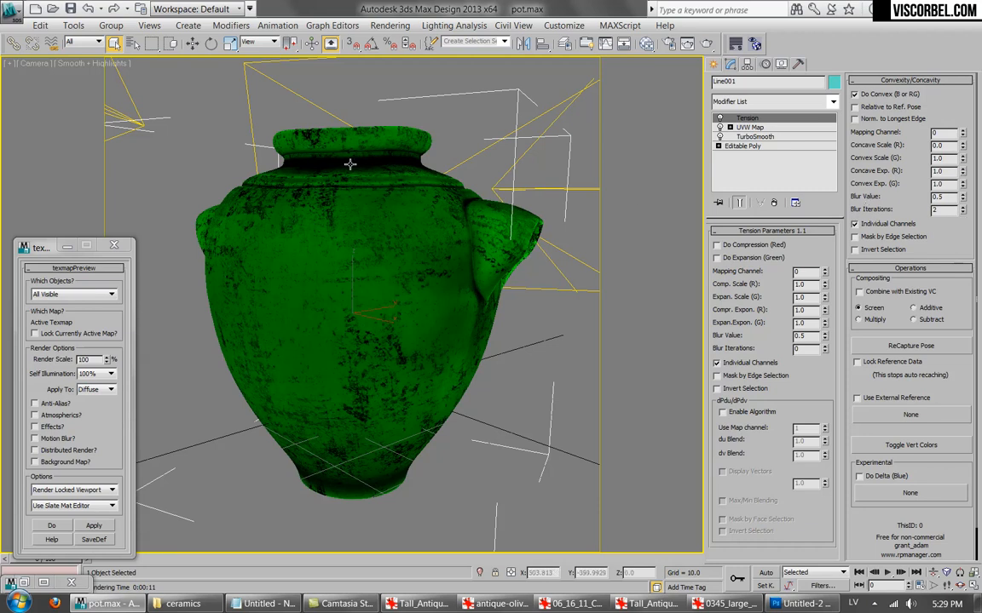
Set the Tension modifier's Convex Exp. to 5 and its Convex Scale to 2.
double_click(942, 184)
type("5")
key("Return")
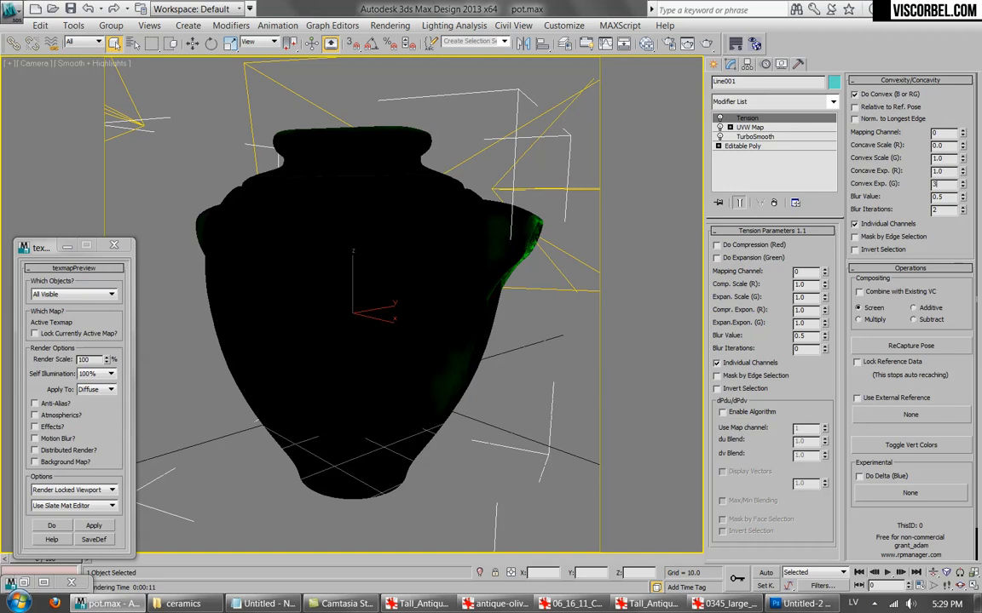
key("Return")
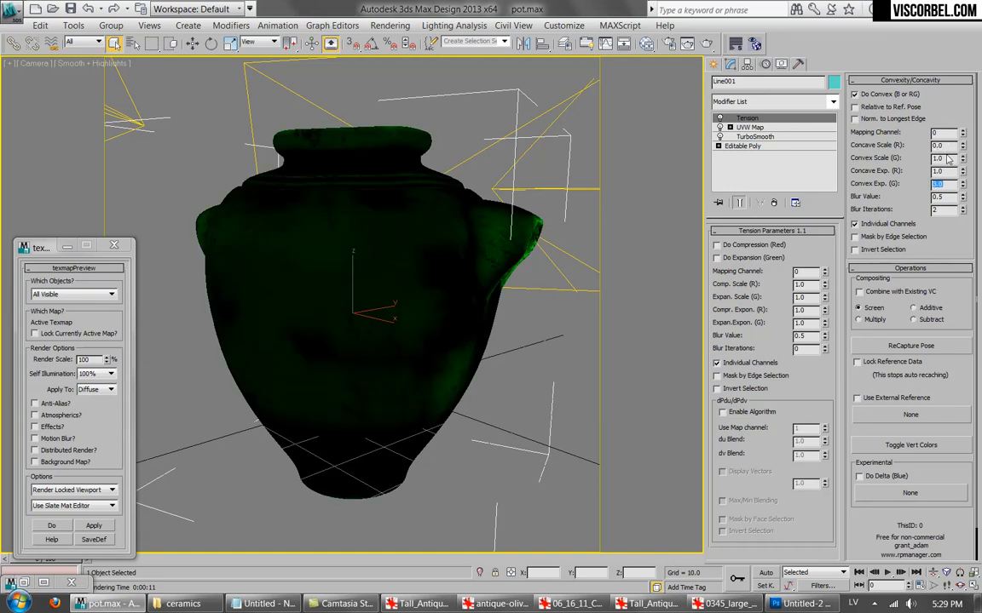
left_click_drag(943, 160, 902, 183)
type("2")
key("Return")
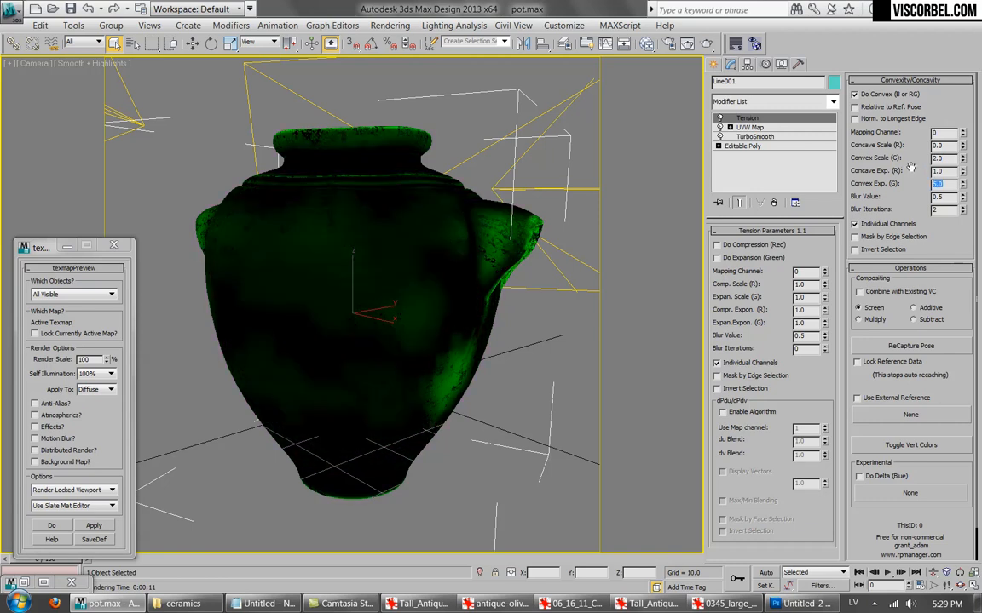
Set the Tension modifier's convexity Blur Iterations to 8 and raise Convex Exp. to 6.
left_click(963, 208)
left_click(962, 208)
left_click(963, 209)
left_click(963, 209)
left_click(963, 208)
left_click(962, 208)
left_click(963, 208)
left_click(963, 208)
left_click(962, 208)
left_click(961, 208)
left_click(962, 208)
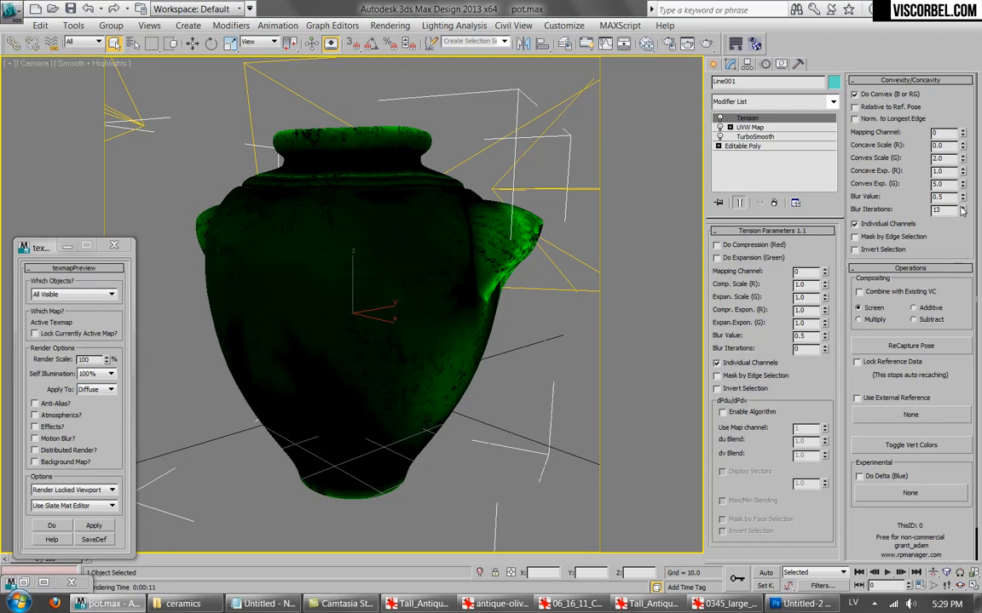
left_click(963, 213)
left_click(963, 213)
left_click(963, 213)
left_click(962, 213)
left_click(963, 213)
left_click(963, 213)
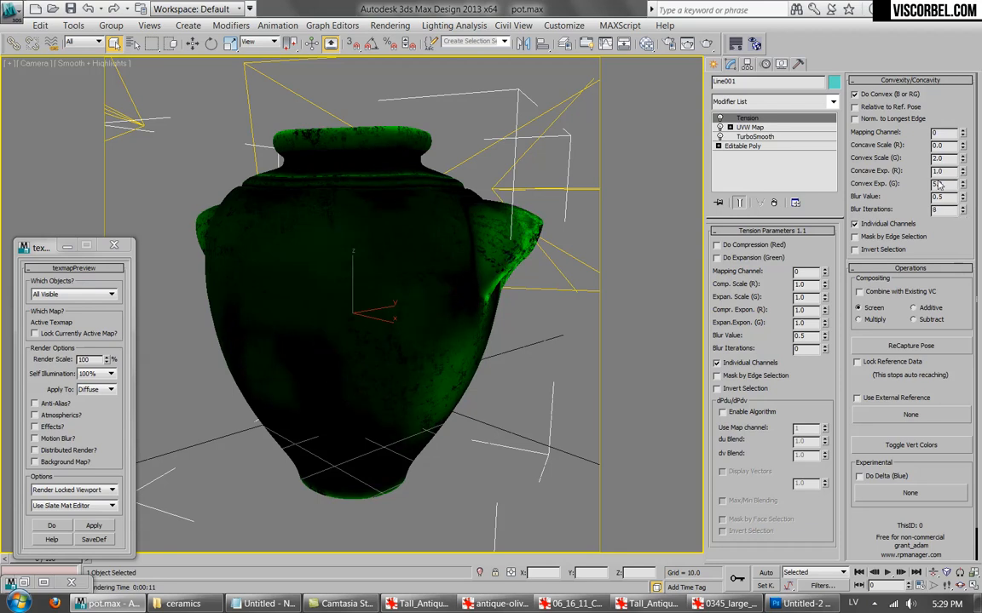
type("6")
key("Return")
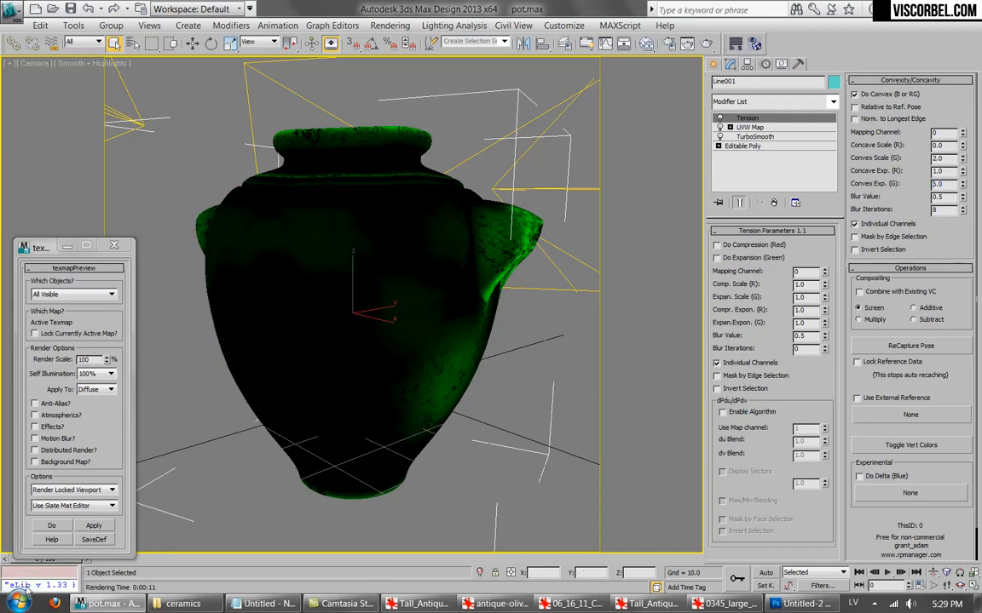
Open the Slate Material Editor and add a Mix map in the empty area below the existing nodes.
key("m")
left_click_drag(588, 393, 677, 119)
middle_click_drag(612, 427, 654, 293)
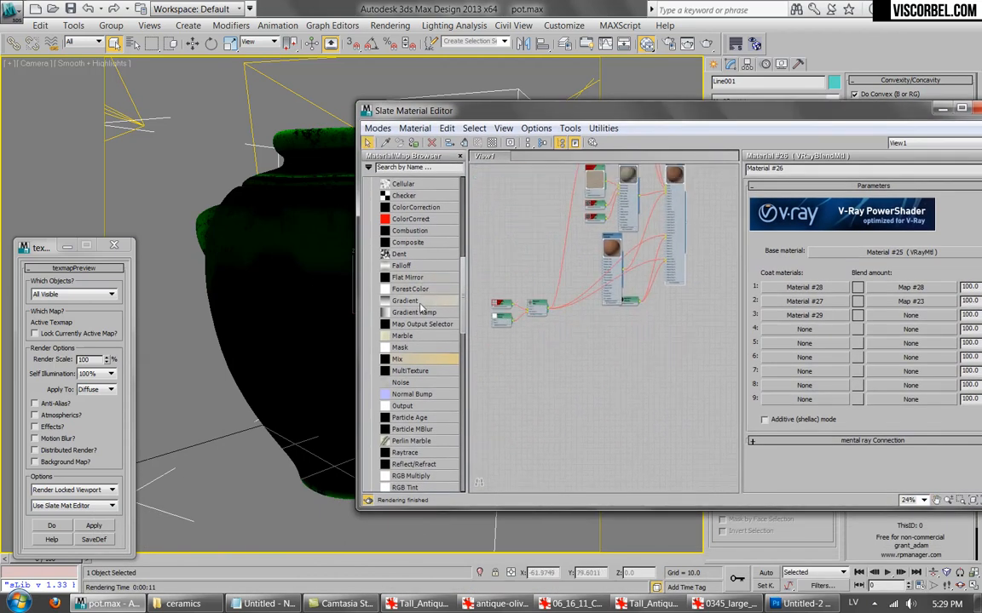
scroll(422, 305, "down", 5)
scroll(409, 309, "up", 3)
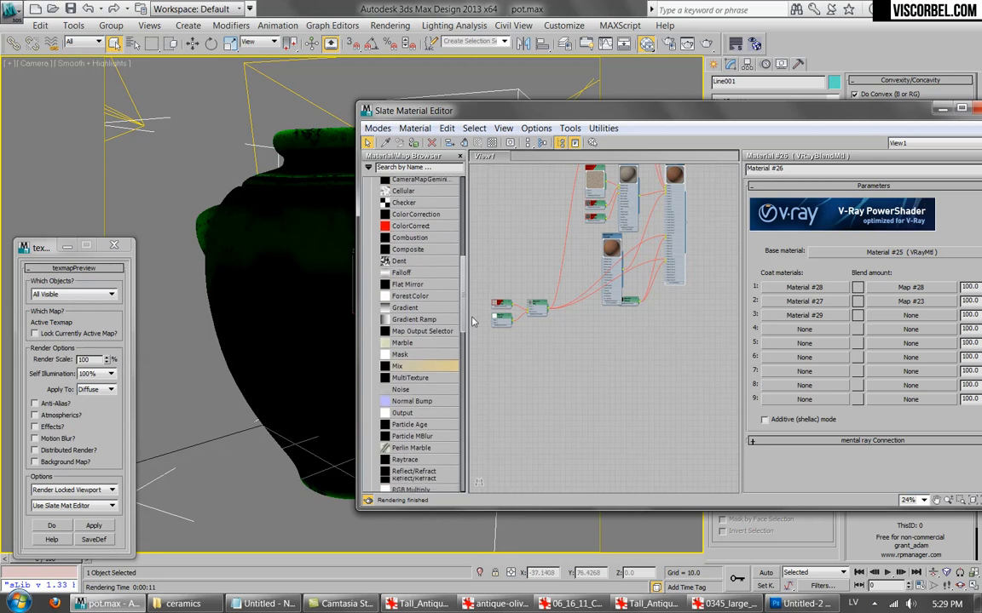
left_click_drag(605, 369, 605, 368)
scroll(570, 364, "up", 5)
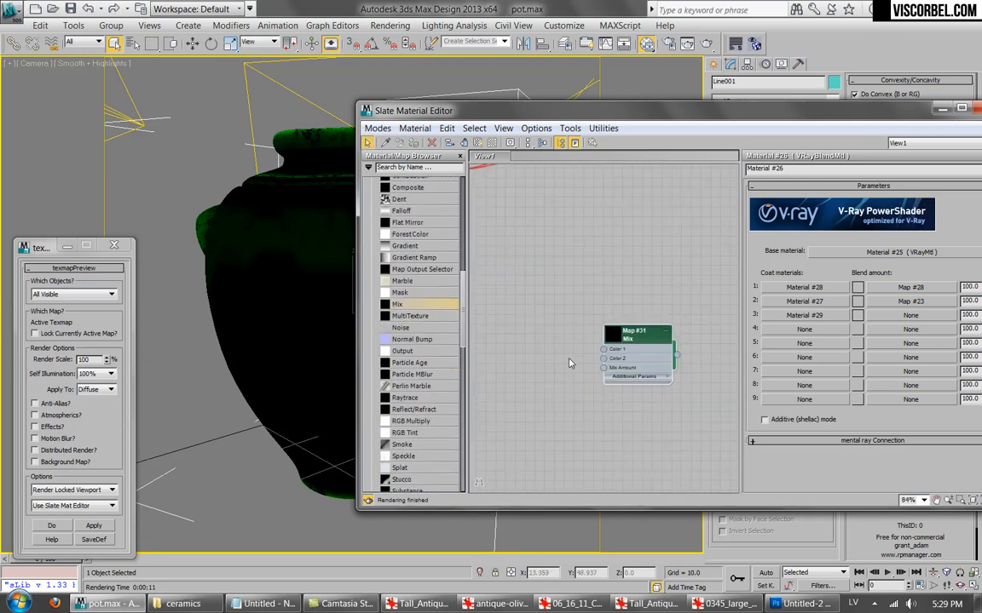
left_click_drag(463, 296, 464, 360)
left_click_drag(408, 307, 602, 369)
double_click(509, 369)
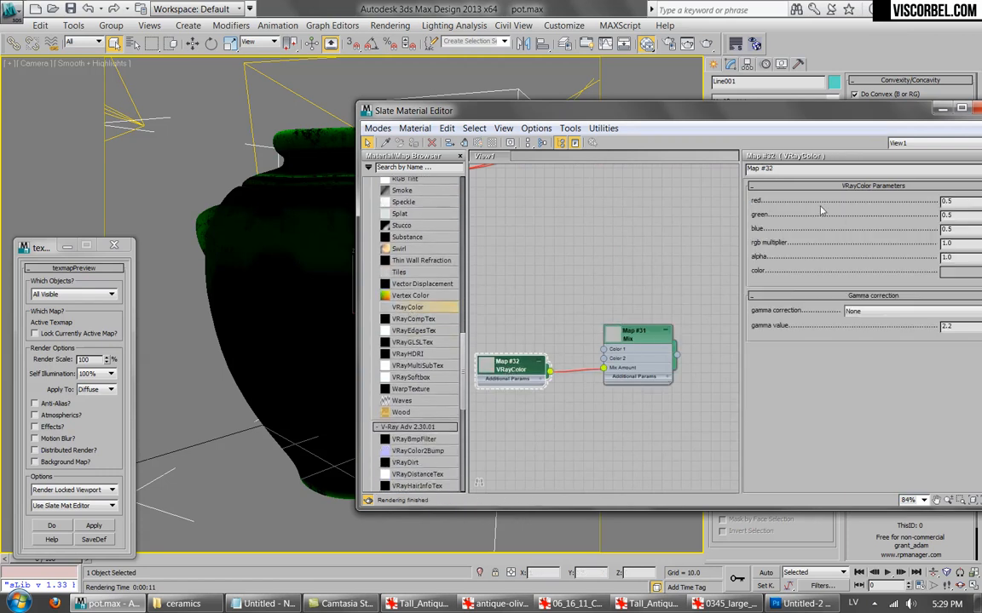
key("Delete")
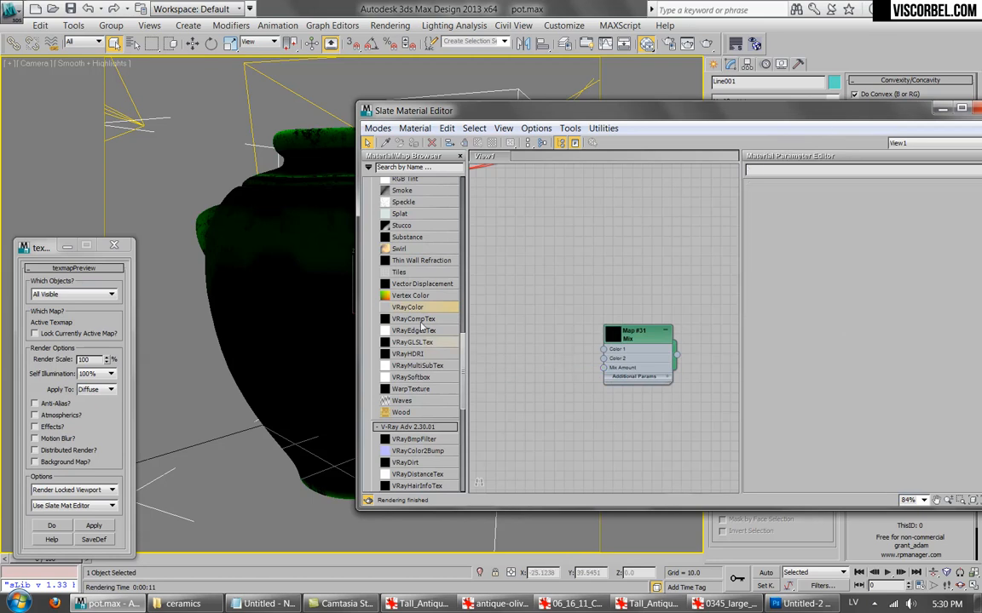
Connect a Vertex Color map to the Mix map's Mix Amount and set its Sub Channel to Green.
left_click_drag(589, 366, 604, 368)
double_click(527, 366)
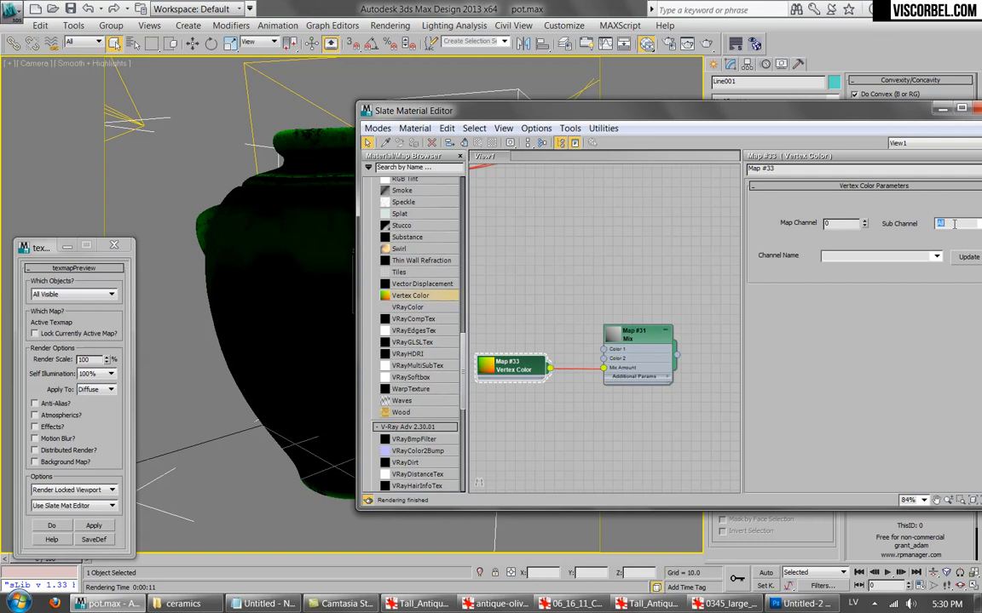
left_click_drag(897, 119, 776, 132)
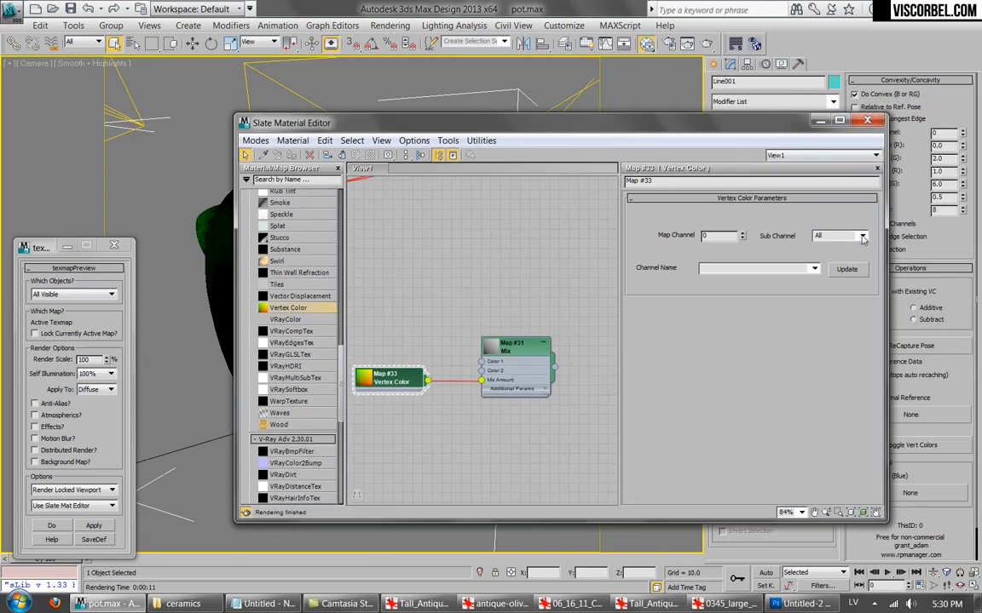
left_click(840, 236)
left_click(822, 263)
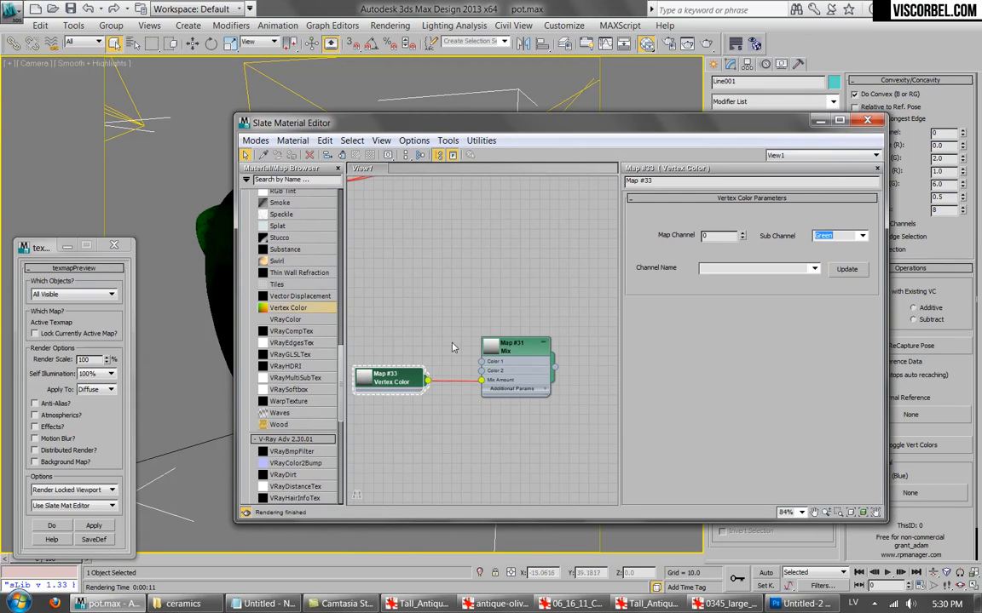
Show the Mix map's parameters and connect the map to the diffuse slot of a new VRayMtl material.
left_click_drag(514, 354, 526, 296)
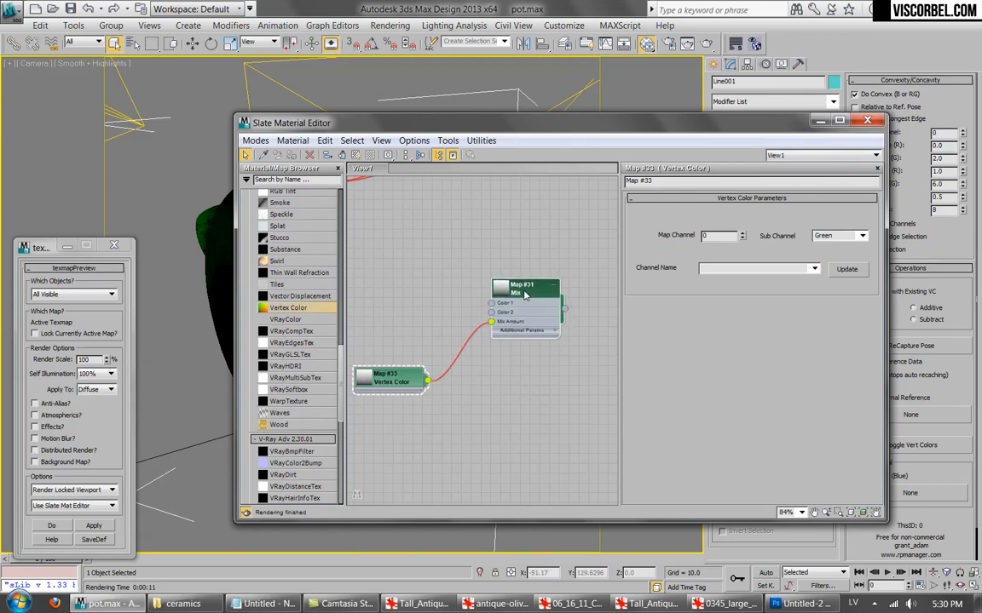
double_click(524, 295)
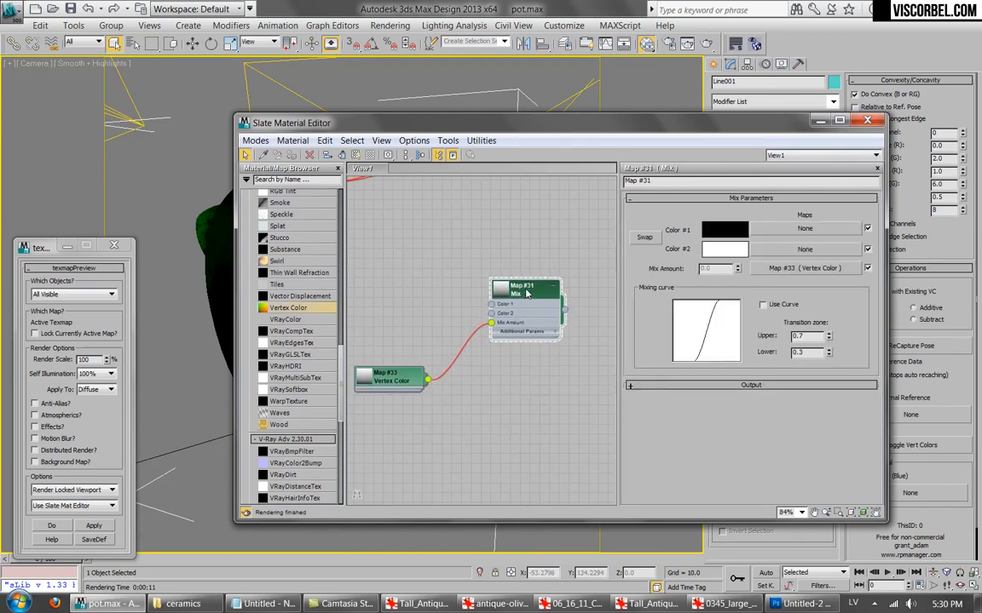
scroll(372, 313, "down", 6)
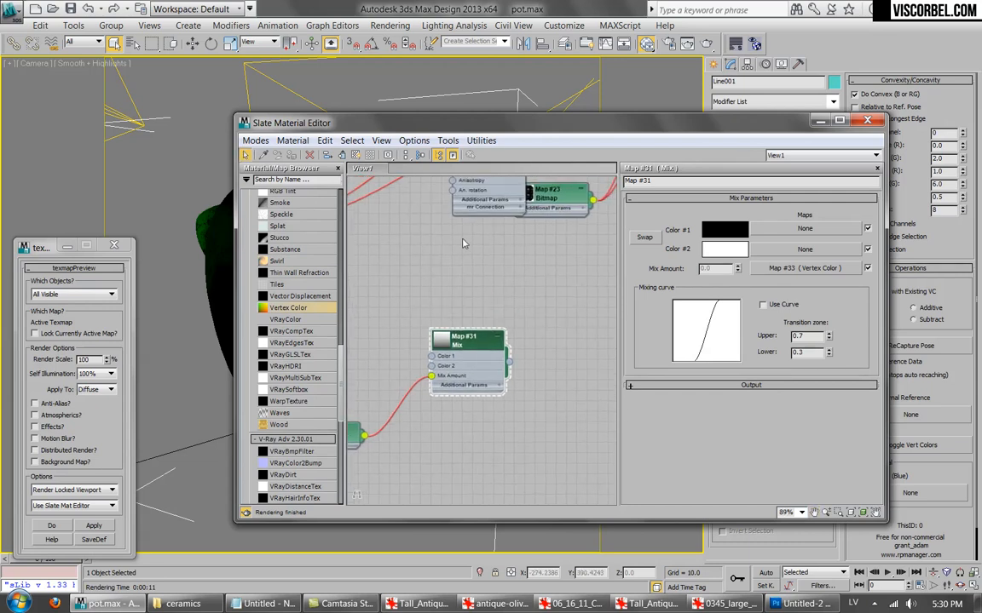
middle_click_drag(453, 336, 505, 309)
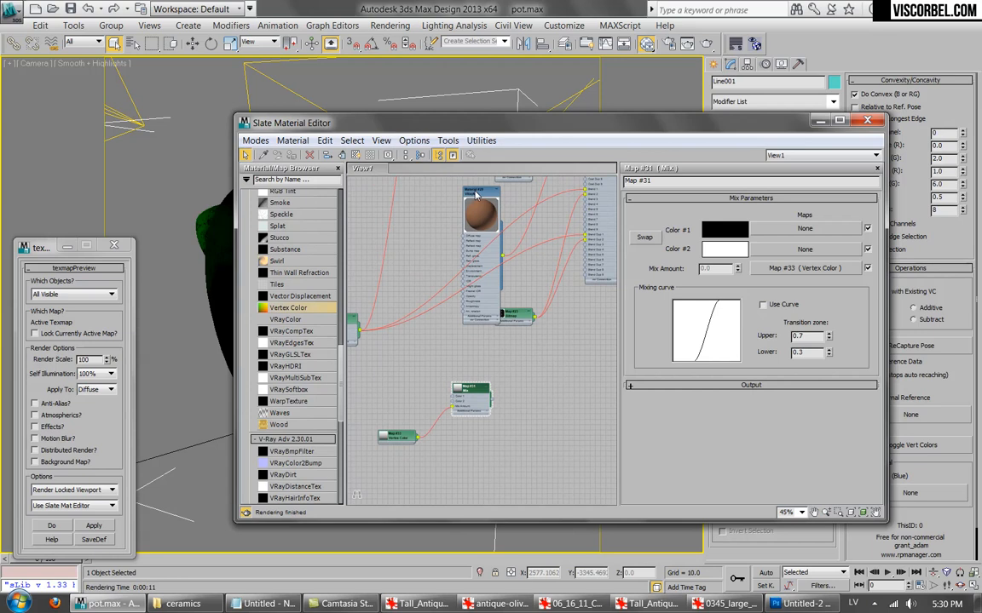
scroll(307, 379, "down", 3)
scroll(344, 442, "up", 8)
left_click_drag(282, 329, 545, 399)
left_click(534, 389)
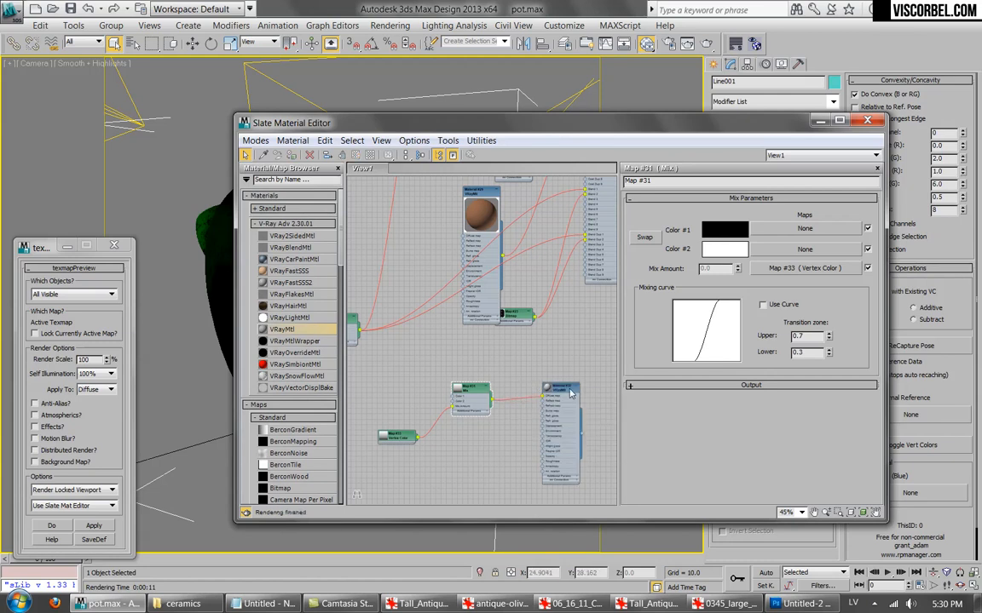
Assign the new VRayMtl to the pot and test-render the vertex color mask.
left_click(292, 156)
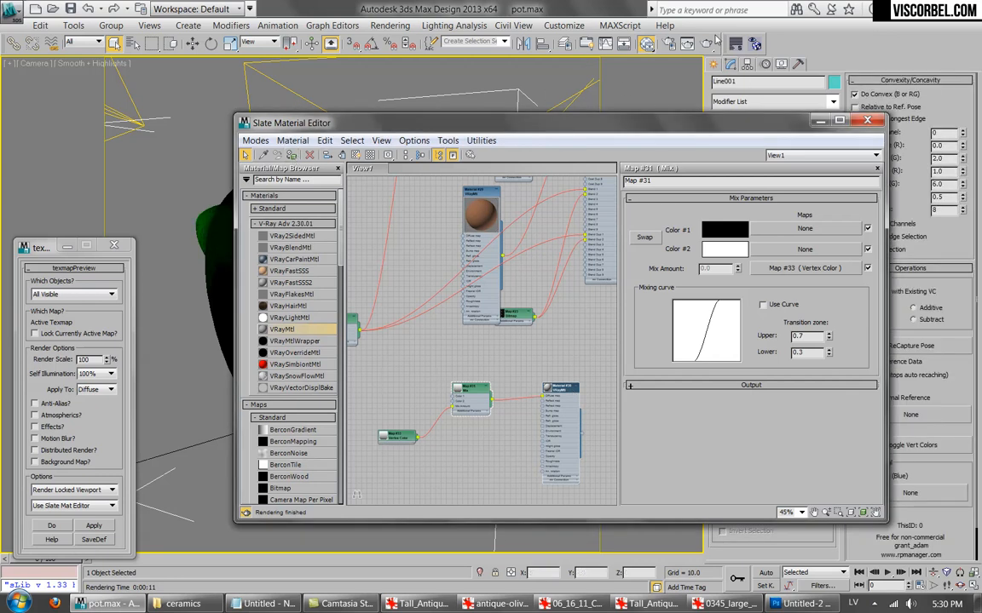
left_click(650, 46)
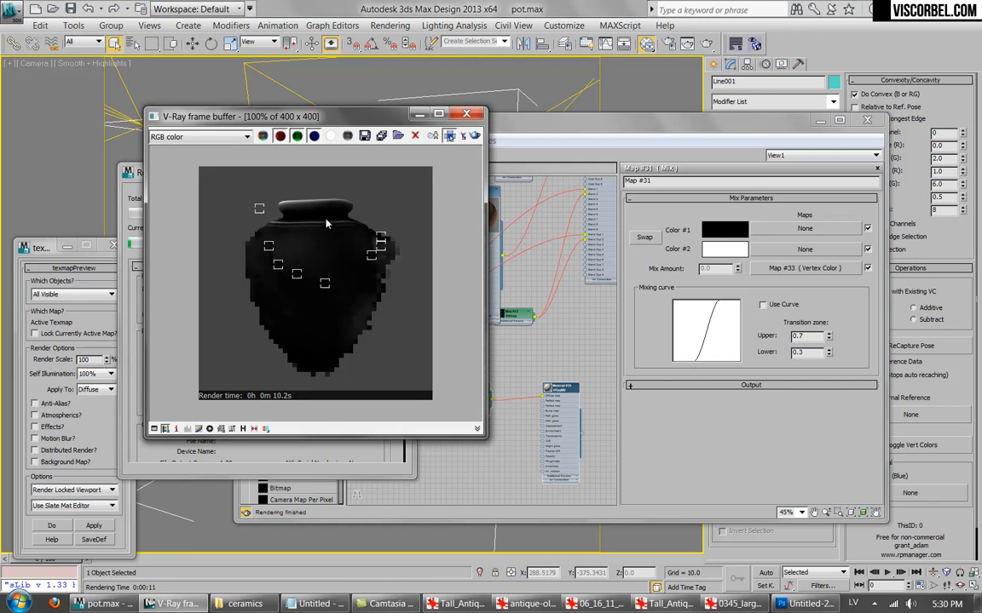
left_click(478, 118)
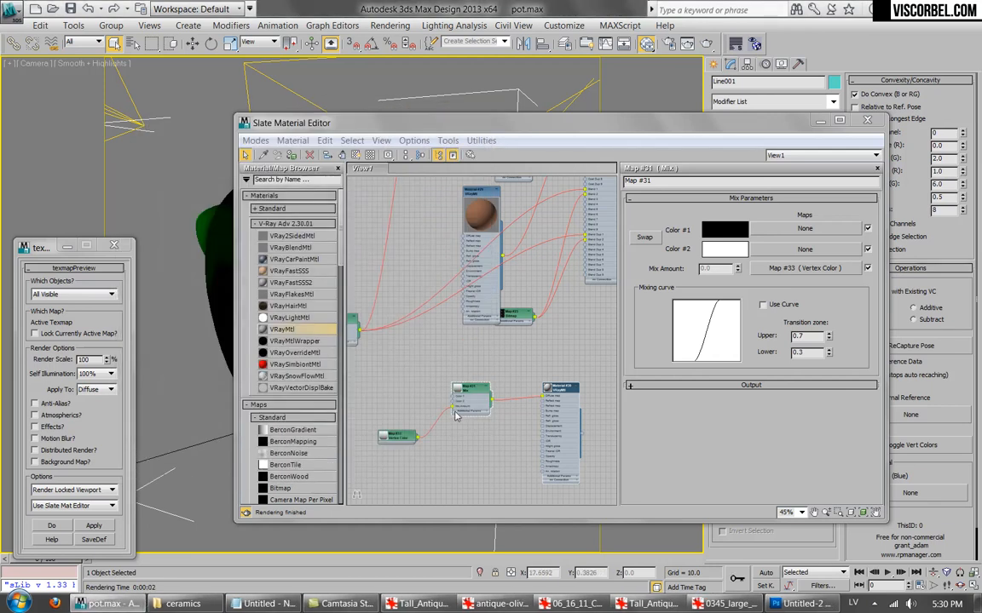
Load the dirt (13).png bitmap into Color #2 of the Mix map.
scroll(407, 373, "up", 3)
left_click_drag(426, 351, 480, 404)
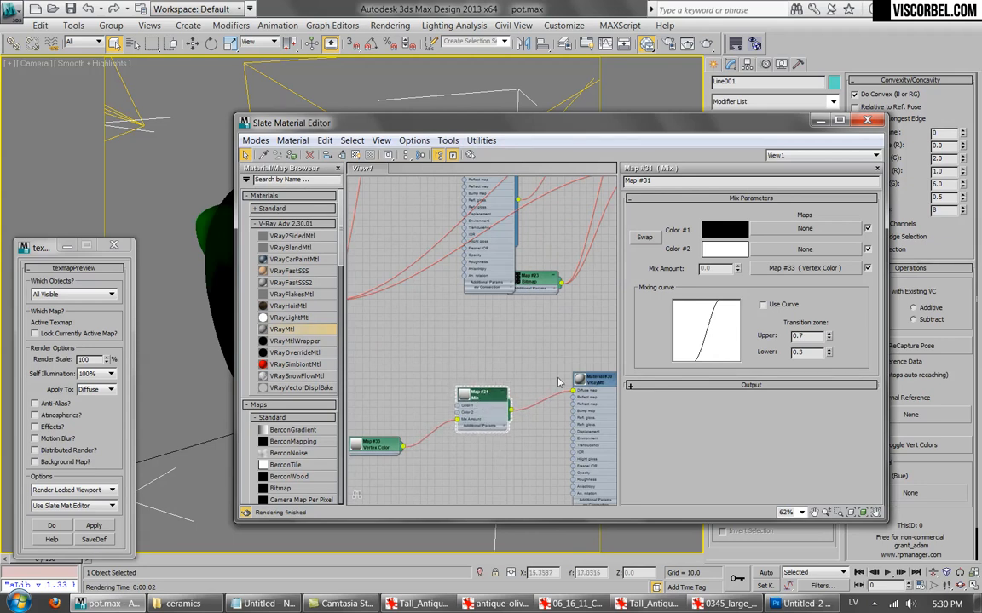
left_click(804, 248)
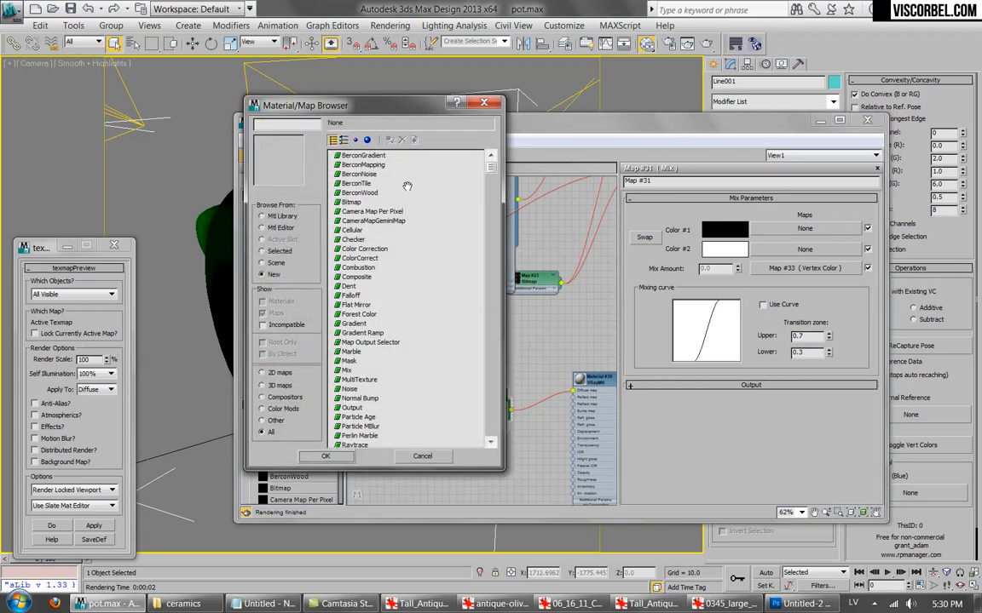
double_click(347, 204)
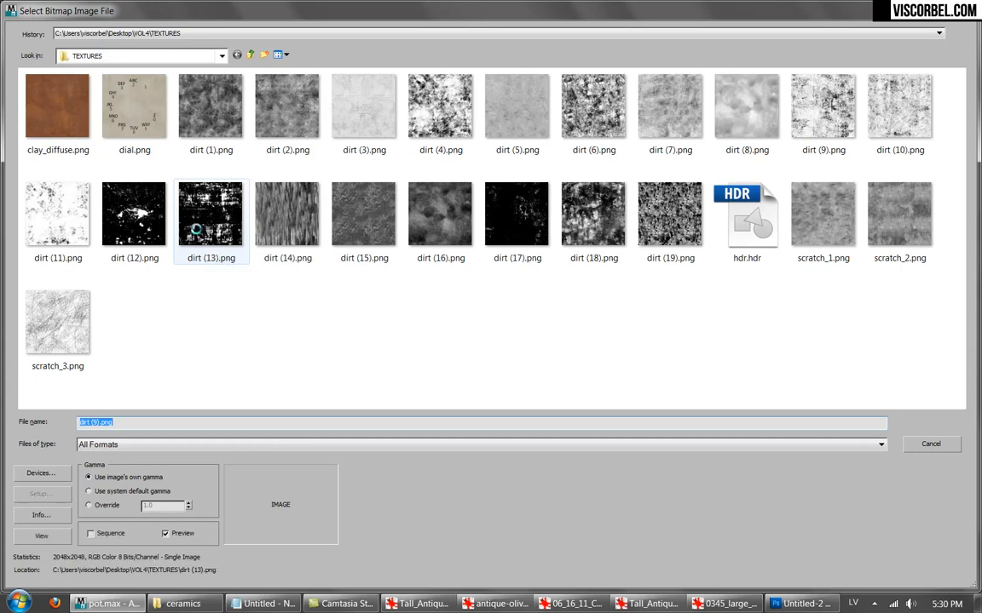
double_click(199, 235)
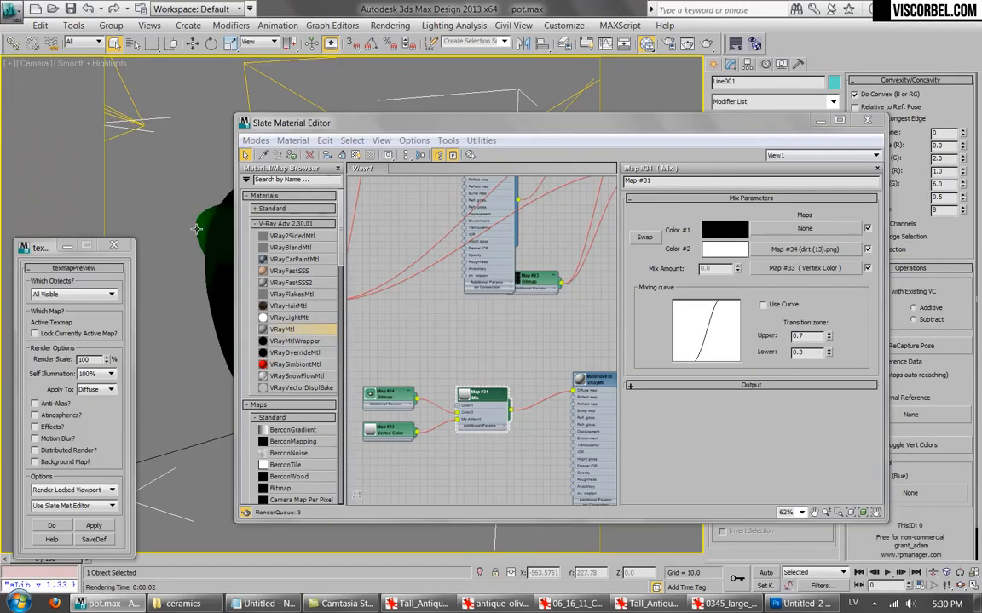
Show the dirt (13).png bitmap on the pot in the viewport, turning off the vertex color display.
double_click(368, 394)
right_click(379, 400)
left_click(446, 236)
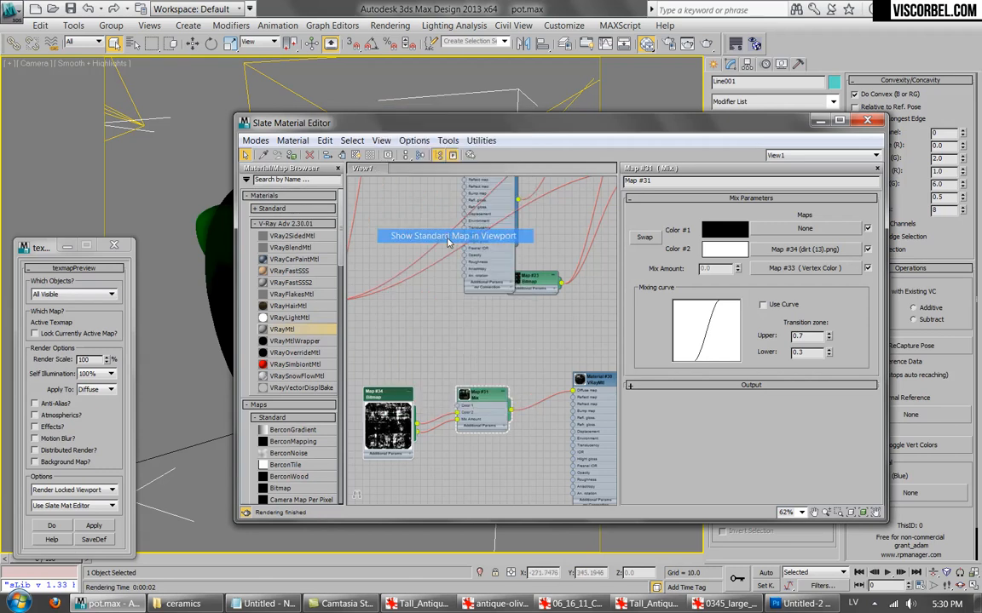
left_click_drag(443, 123, 334, 268)
left_click(713, 393)
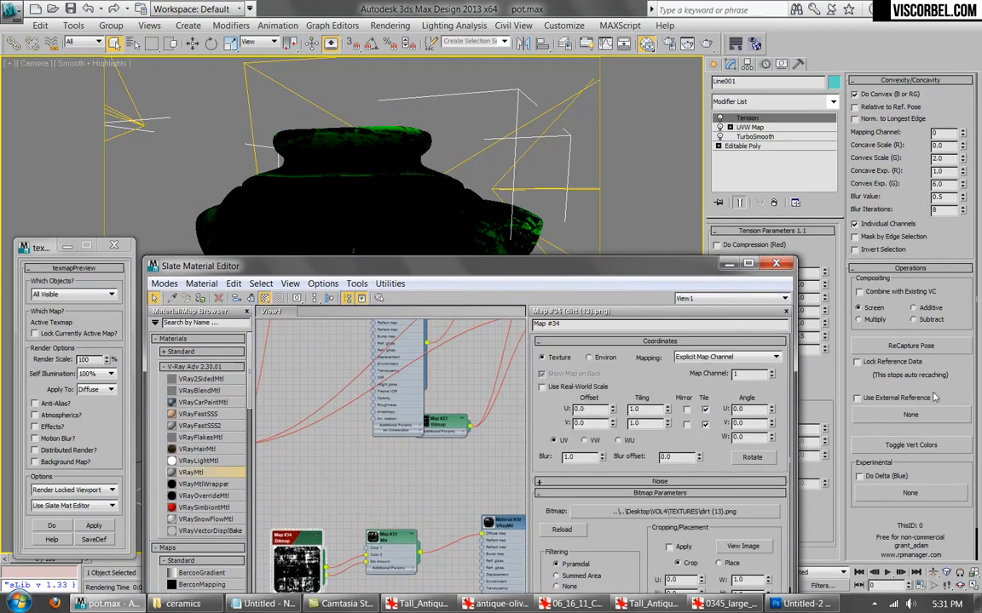
left_click(913, 449)
Set the dirt (13).png bitmap's U and V tiling to 3.
left_click_drag(645, 413, 570, 405)
type("3")
left_click_drag(653, 423, 530, 415)
type("3")
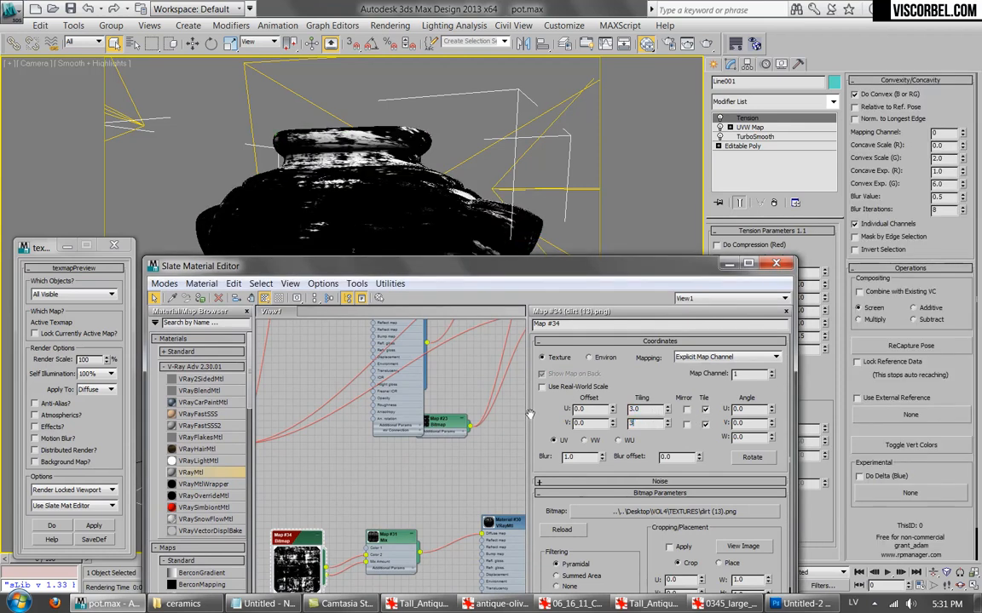
key("Return")
left_click_drag(576, 271, 619, 133)
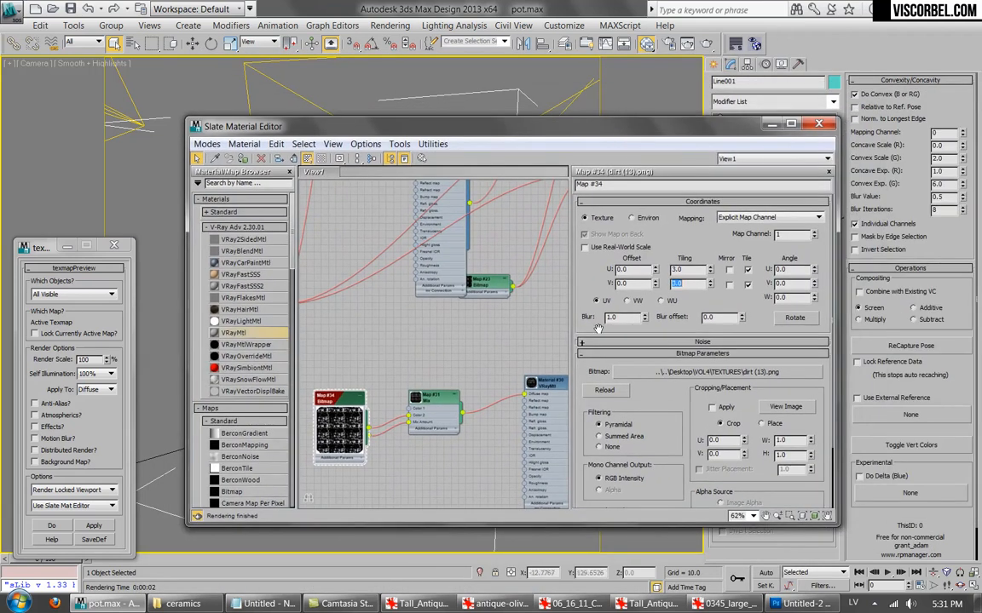
Show the Mix map's parameters, run a texmapPreview render of the map and close the result.
double_click(450, 402)
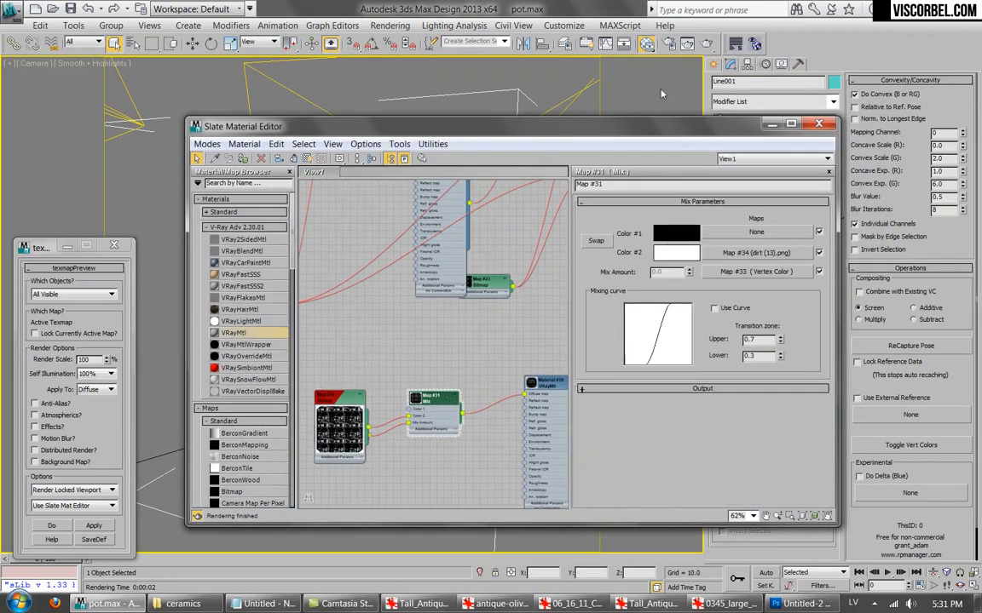
left_click(94, 526)
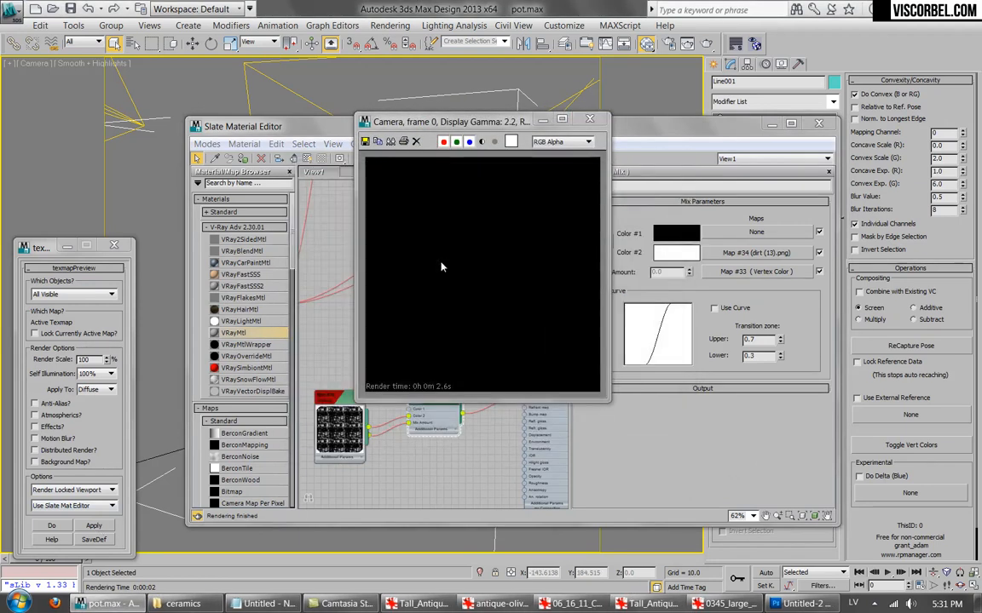
left_click(589, 120)
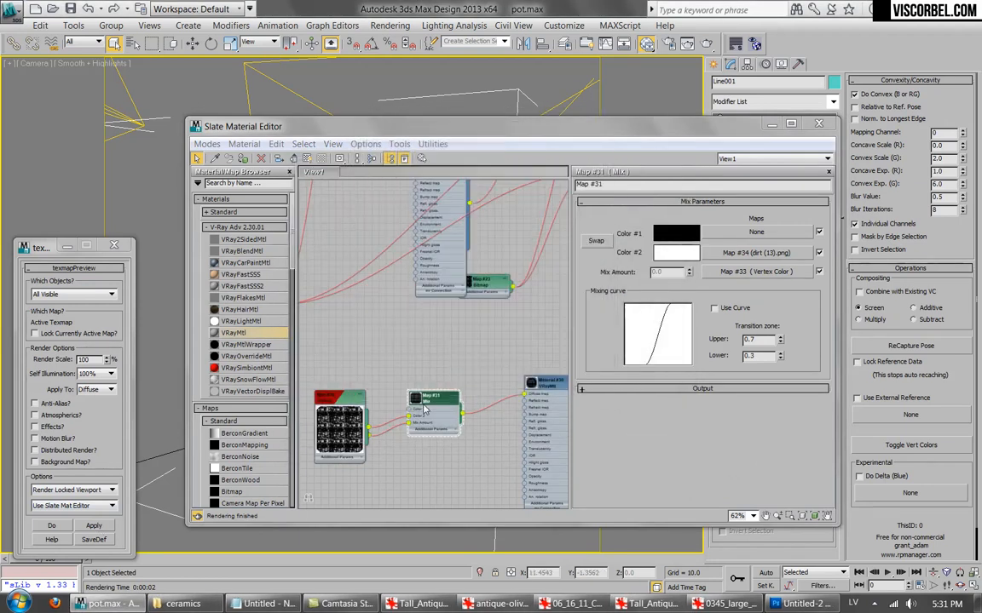
Insert an Output map between the Mix map and the test VRayMtl's diffuse slot, and spread the nodes apart.
scroll(399, 397, "up", 3)
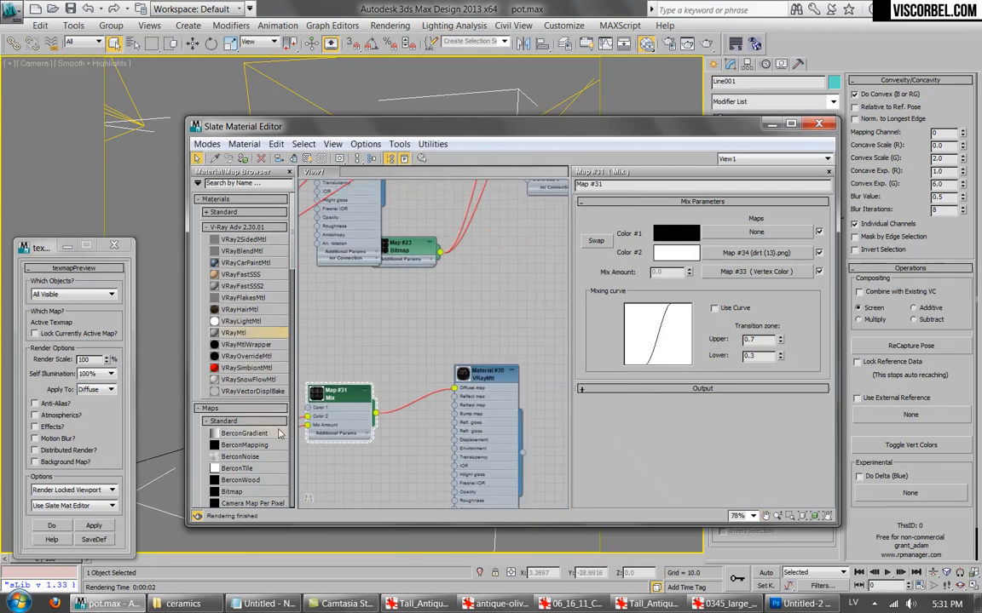
scroll(247, 323, "down", 10)
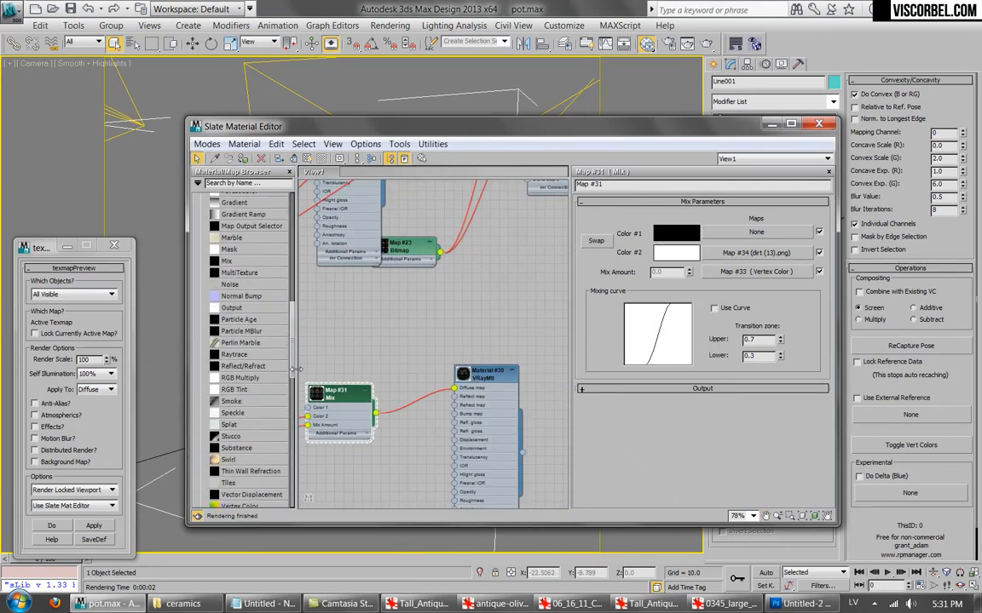
left_click_drag(380, 378, 376, 326)
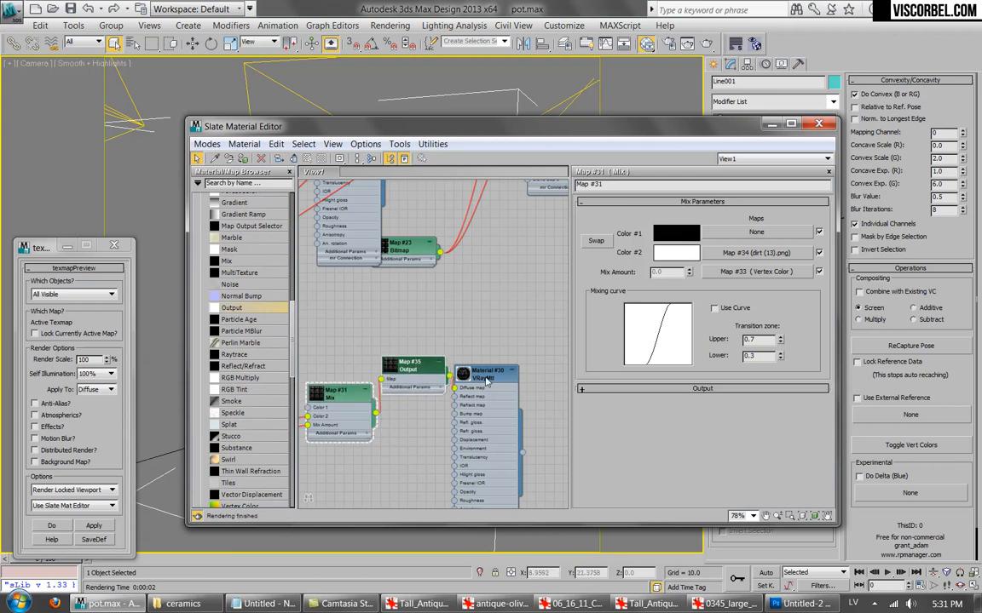
left_click_drag(486, 373, 538, 364)
left_click_drag(369, 331, 437, 388)
left_click_drag(529, 367, 520, 367)
right_click(438, 390)
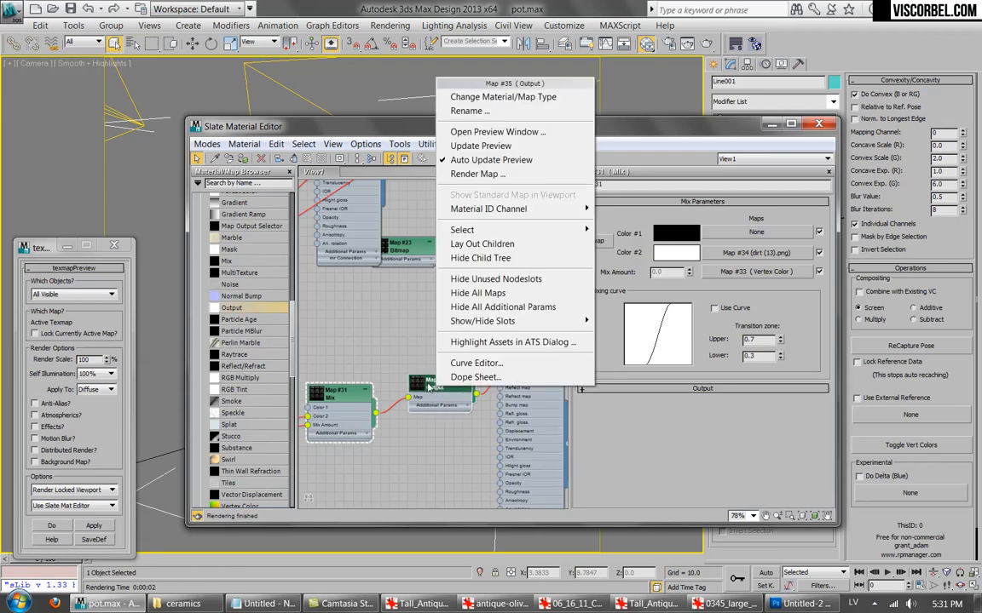
left_click(429, 388)
left_click(243, 144)
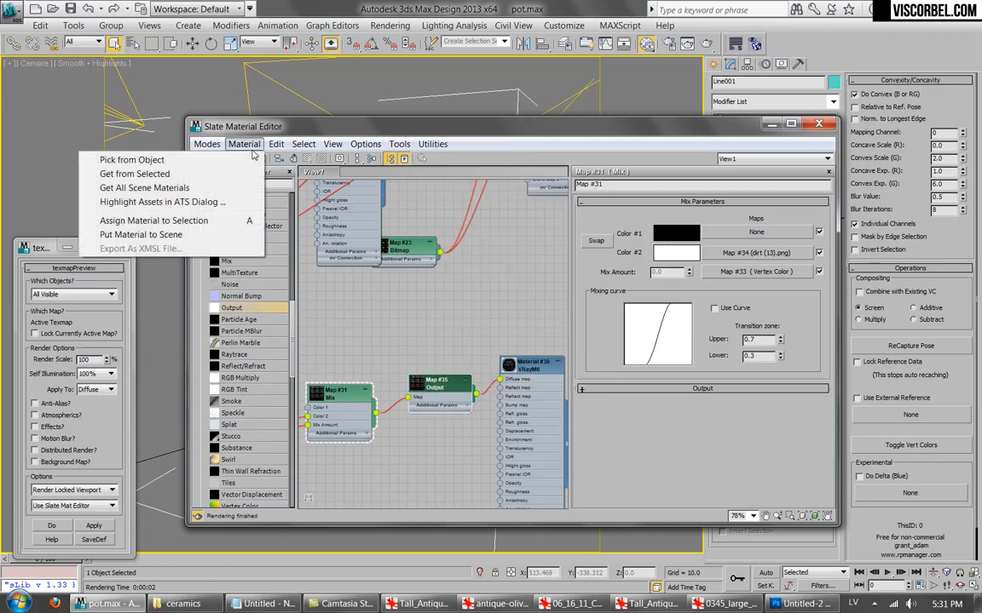
mouse_move(277, 150)
mouse_move(240, 150)
left_click(537, 368)
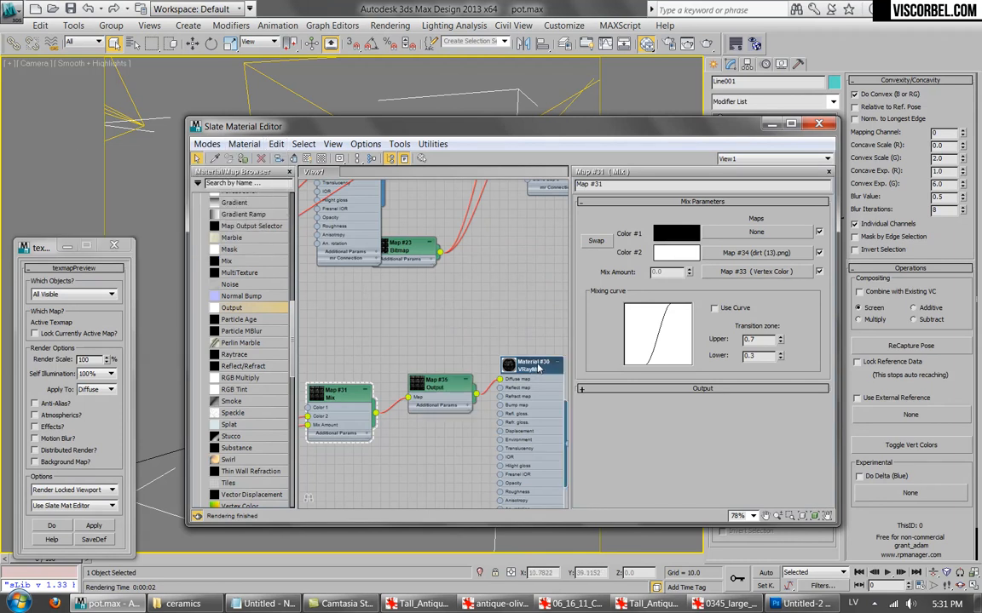
Enable the Output map's color map, shape a steep contrast curve with two added points, the upper at about 0.363, 1.011, and preview-render it.
double_click(456, 383)
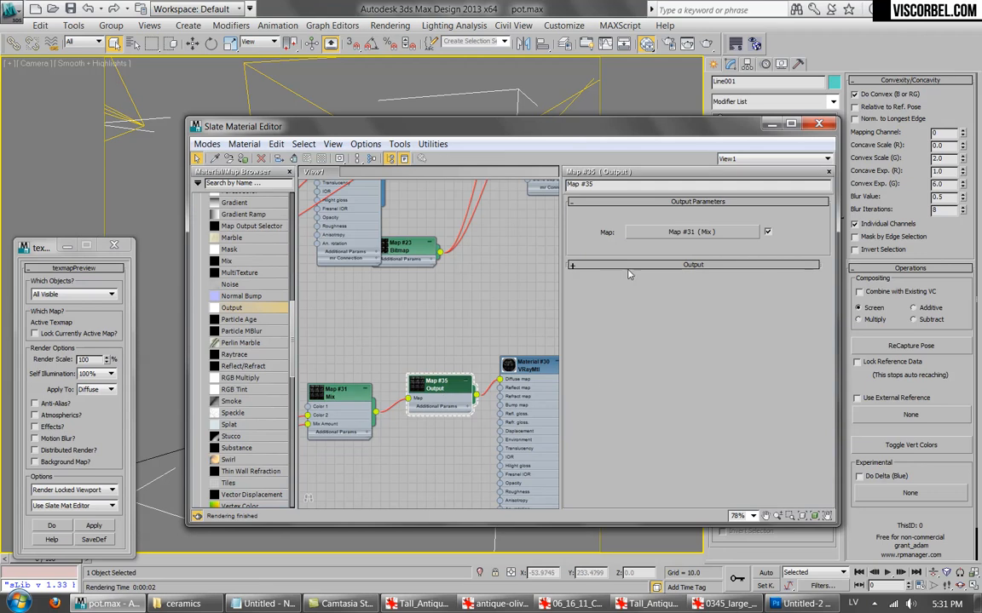
left_click(579, 266)
left_click(607, 314)
left_click(647, 401)
left_click(662, 398)
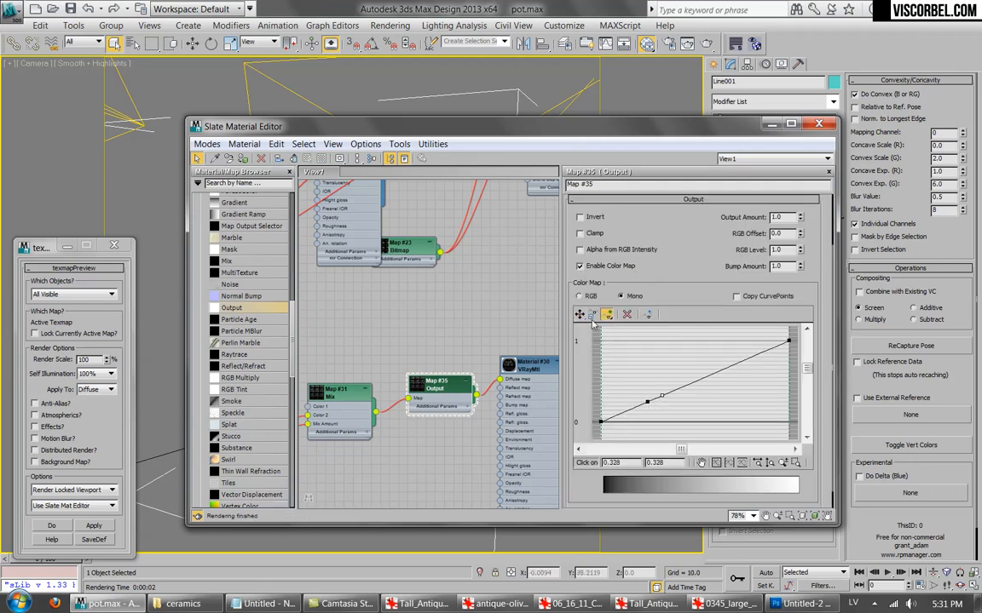
left_click(580, 314)
left_click_drag(648, 401, 670, 353)
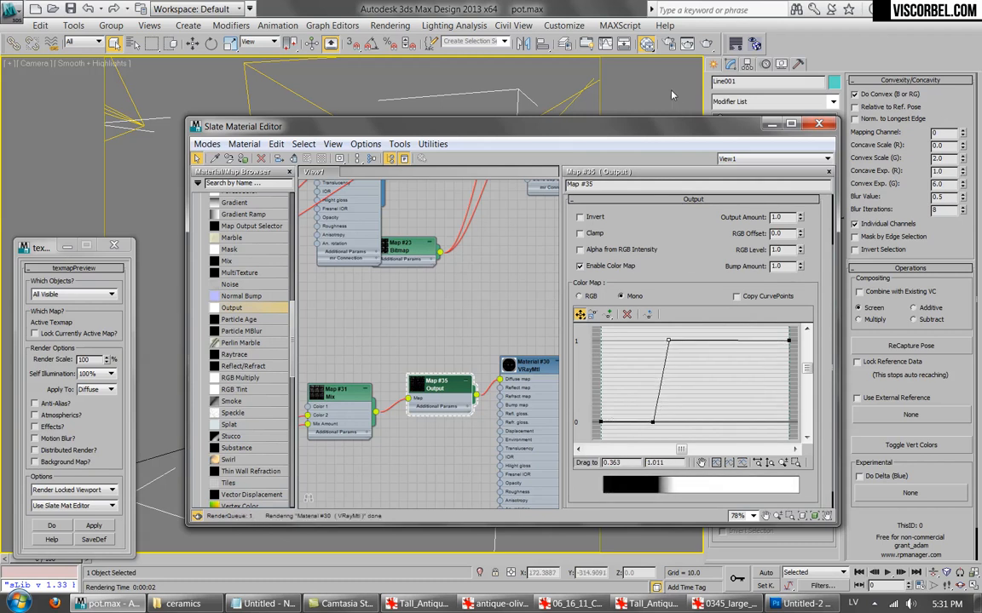
left_click(94, 528)
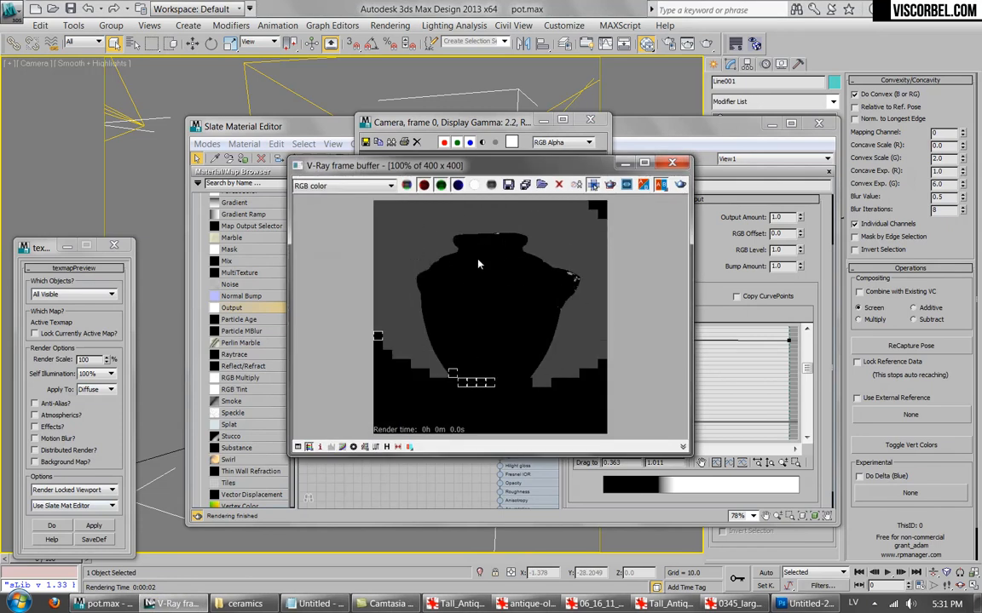
Move the curve's lower added point to about 0.09, 0.007, then rerun the texmapPreview render and close it.
left_click_drag(653, 423, 619, 426)
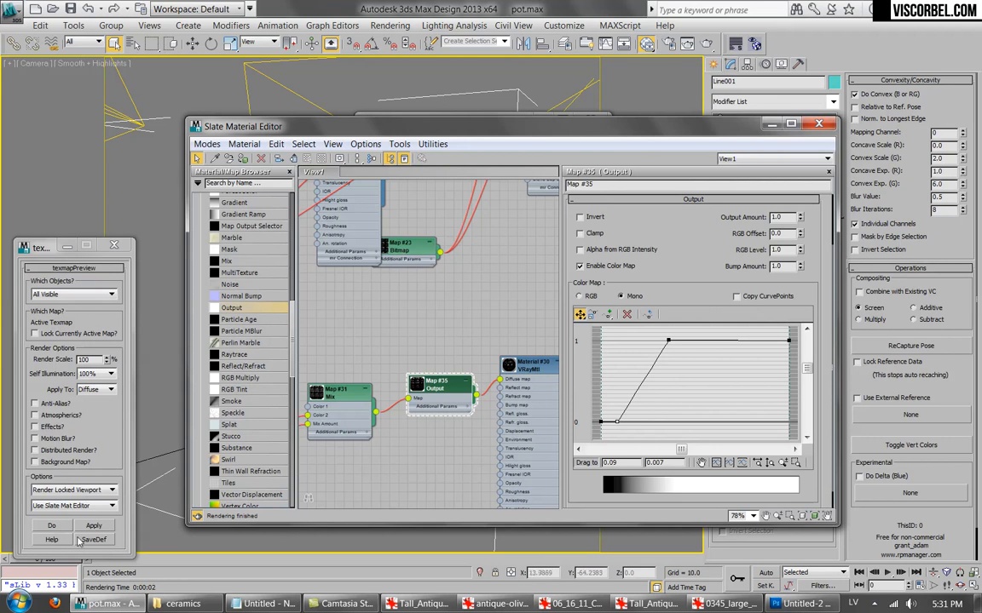
left_click(51, 526)
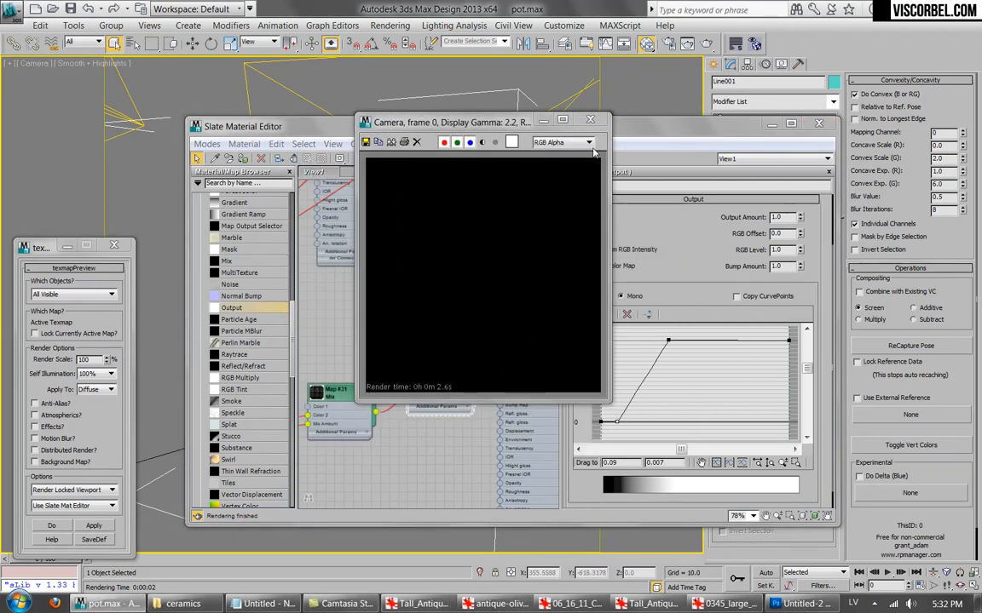
left_click(590, 120)
Connect the Output map to the next free Blend slot of the VRayBlendMtl instead of the test material.
scroll(491, 348, "down", 5)
scroll(491, 347, "up", 3)
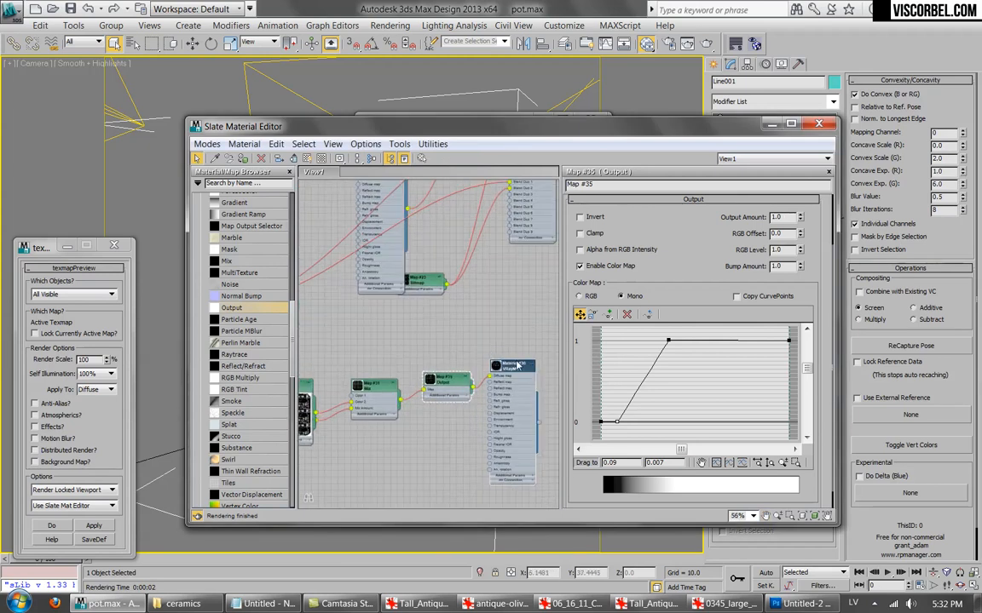
middle_click_drag(517, 365, 454, 436)
left_click_drag(482, 438, 484, 279)
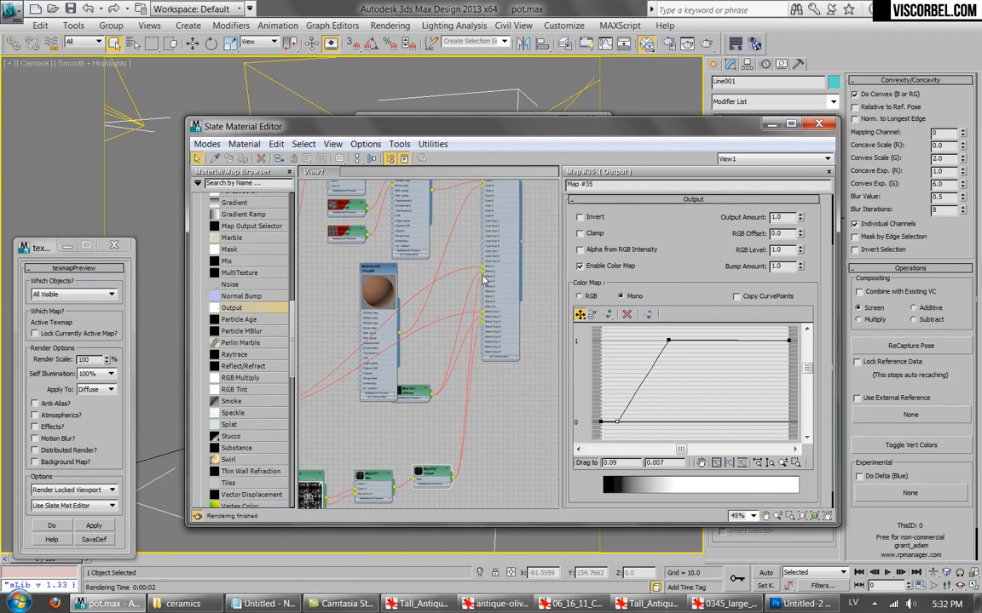
left_click_drag(375, 270, 361, 260)
Assign the VRayBlendMtl to the pot, render the camera view and inspect the worn edges up close.
key("shift+q")
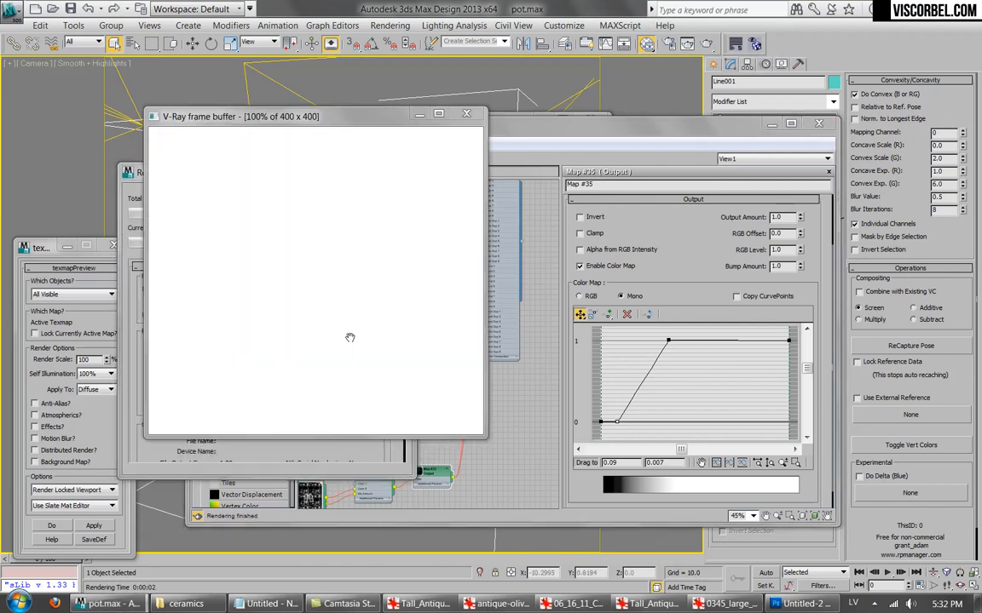
left_click(468, 114)
left_click_drag(483, 130, 606, 150)
left_click(245, 332)
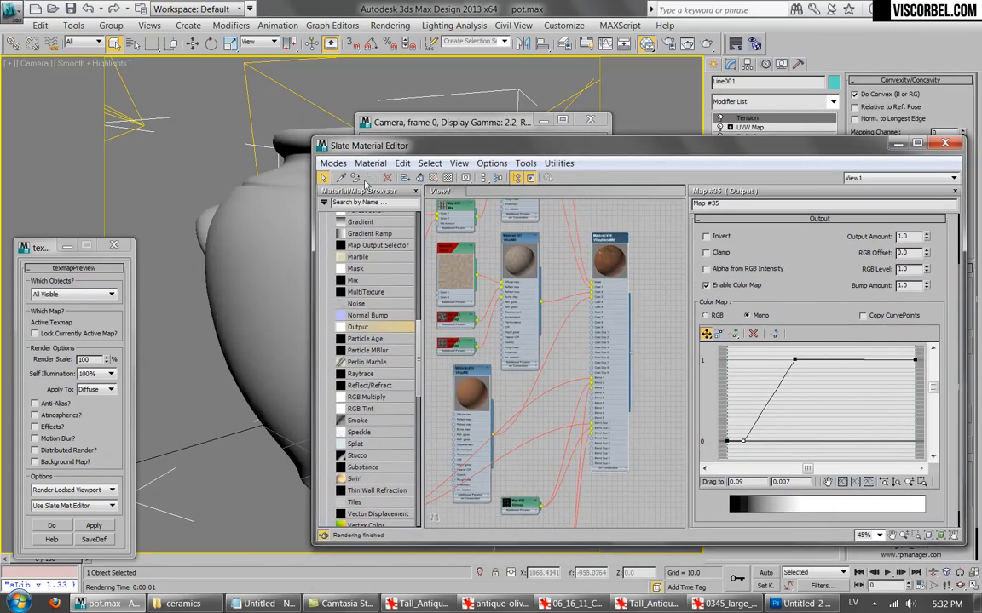
left_click(358, 179)
key("shift+q")
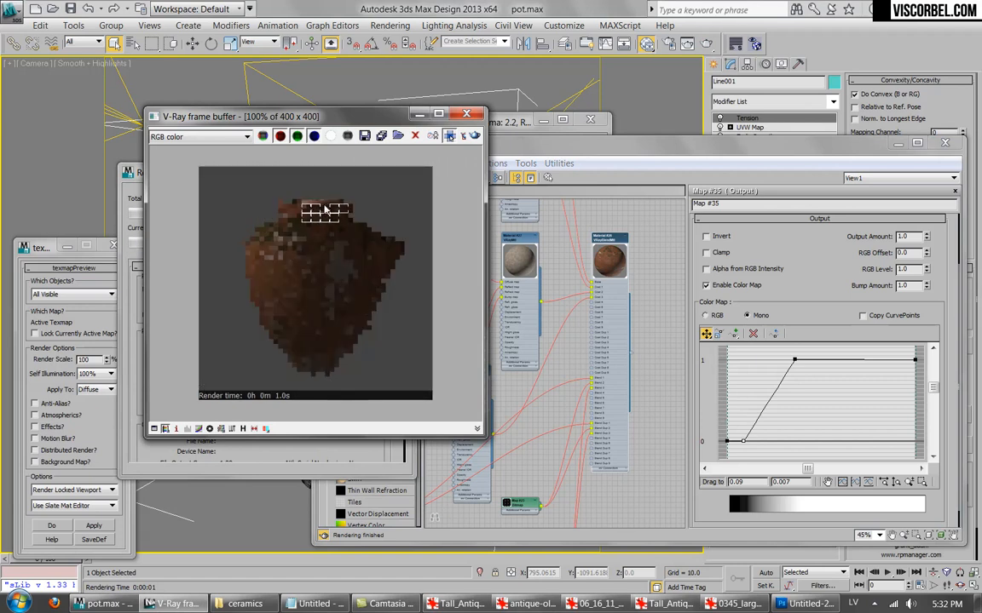
scroll(324, 208, "up", 1)
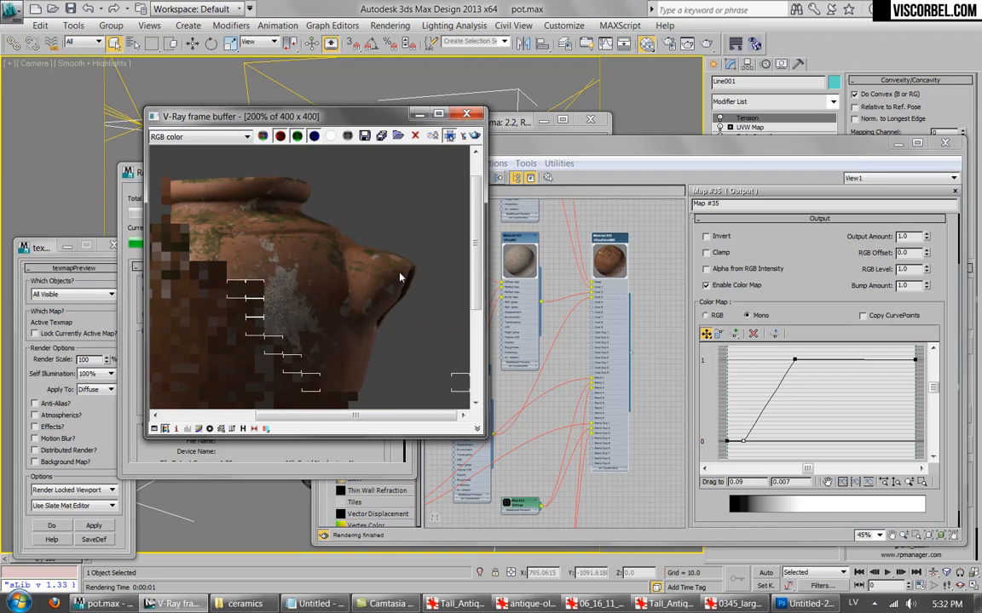
scroll(368, 269, "down", 1)
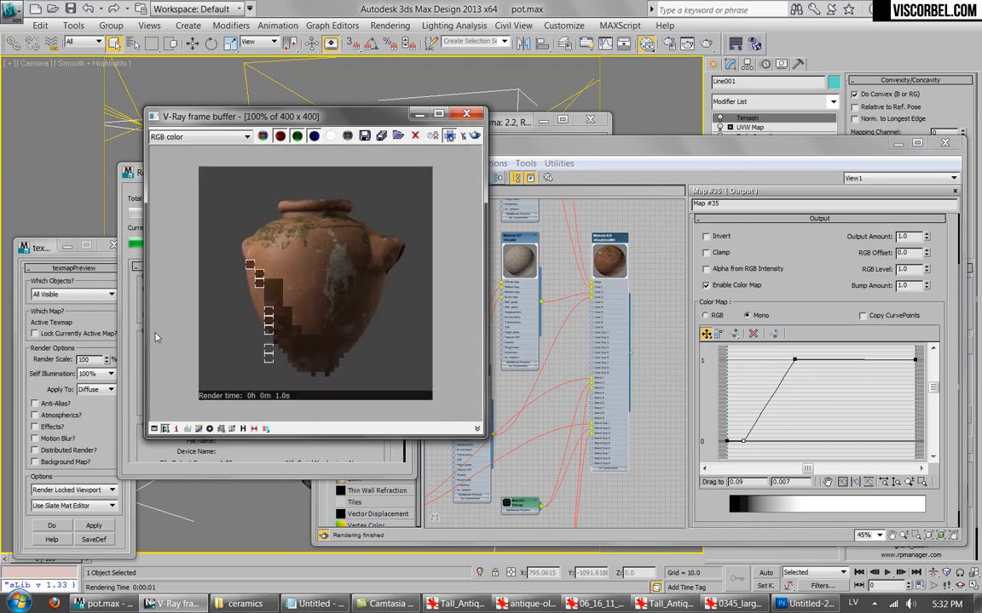
Add a Composite map beside the Output map and show its layer parameters.
left_click_drag(584, 150, 602, 72)
middle_click_drag(562, 477, 566, 352)
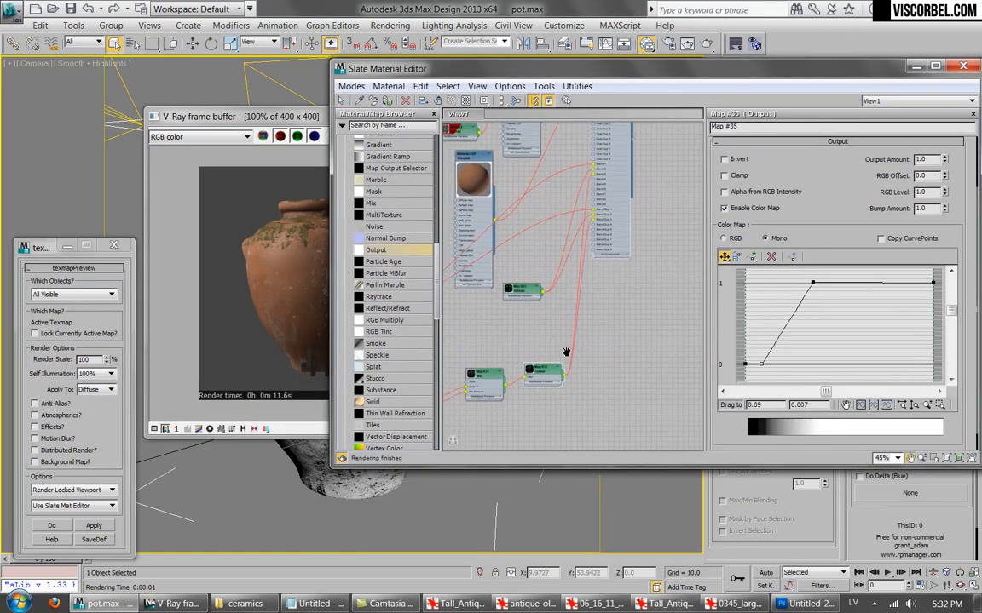
scroll(537, 353, "up", 1)
left_click(542, 375)
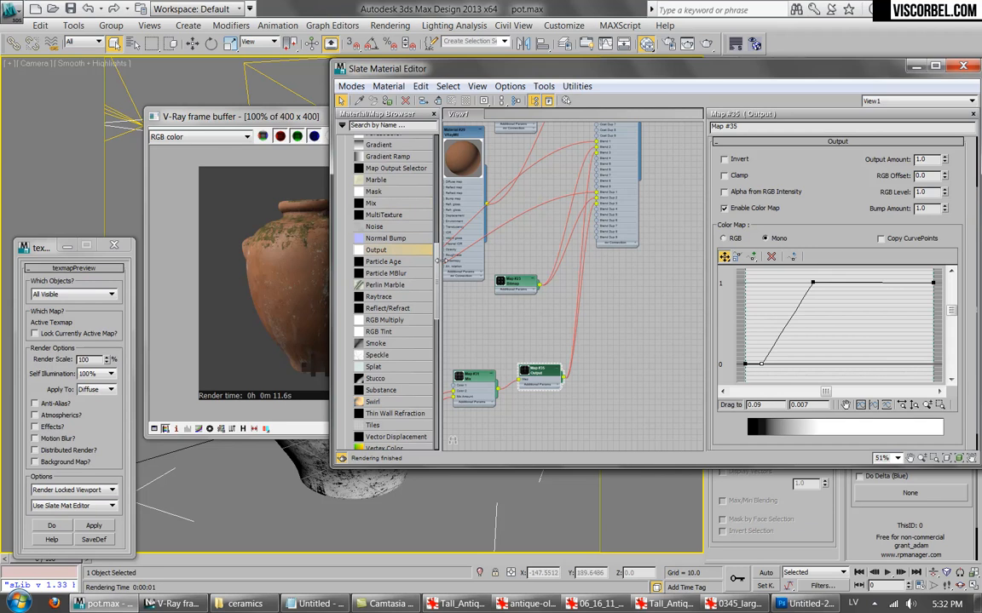
left_click_drag(437, 269, 443, 213)
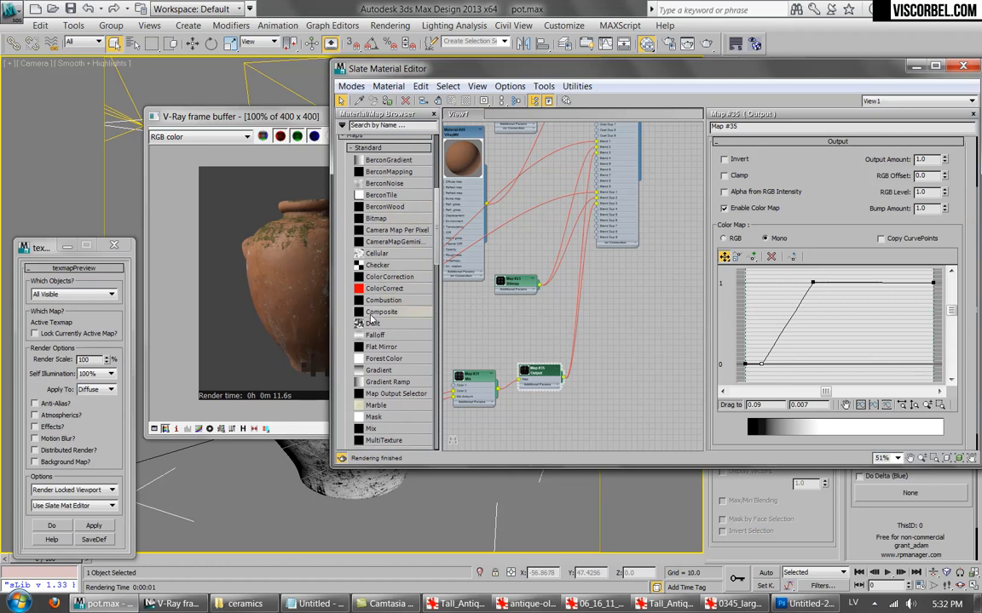
left_click_drag(617, 359, 617, 337)
scroll(588, 332, "up", 2)
double_click(617, 335)
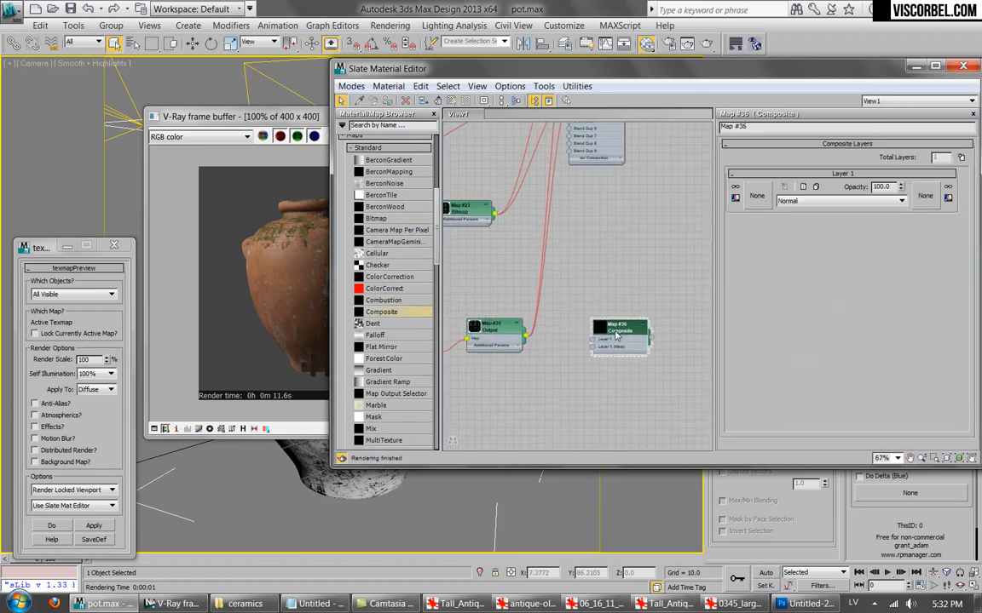
Load a Noise map into the Composite's Layer 1, set to Fractal with size 3, levels 8, high threshold 0.6 and low 0.4.
left_click(756, 196)
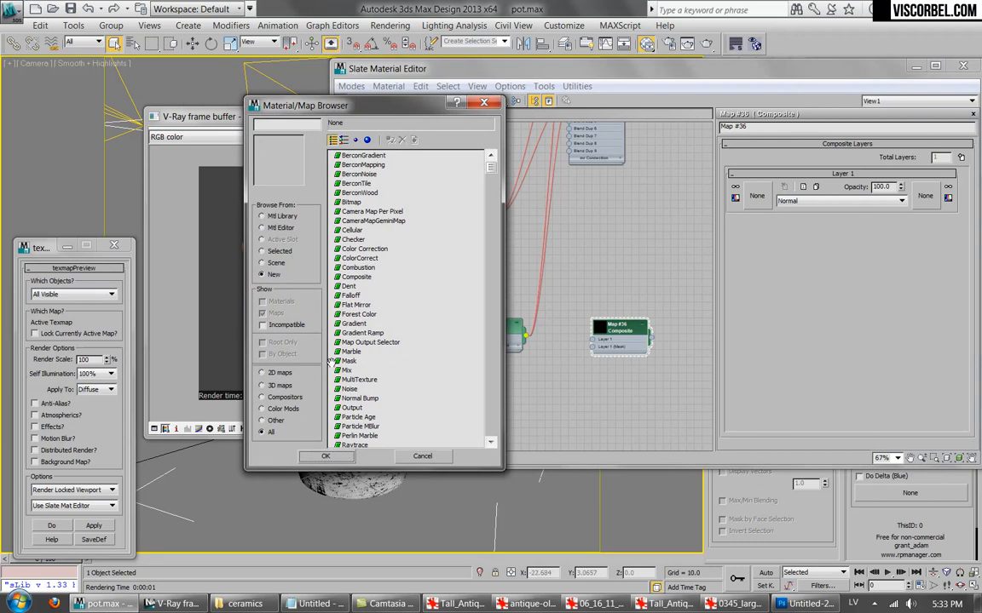
double_click(349, 390)
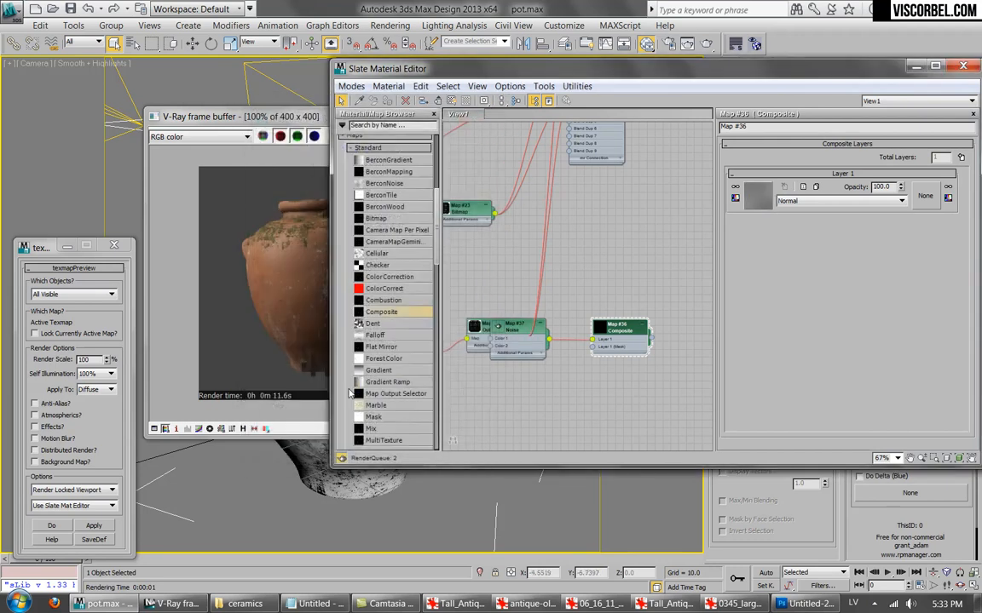
left_click(759, 195)
left_click_drag(764, 320, 589, 305)
type("5")
key("Return")
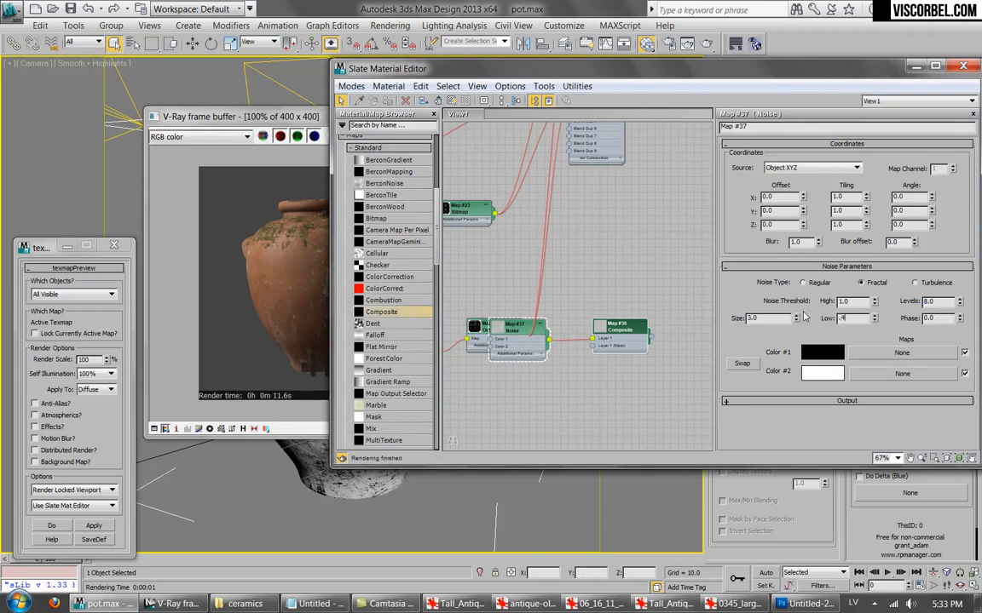
type(".6")
key("Return")
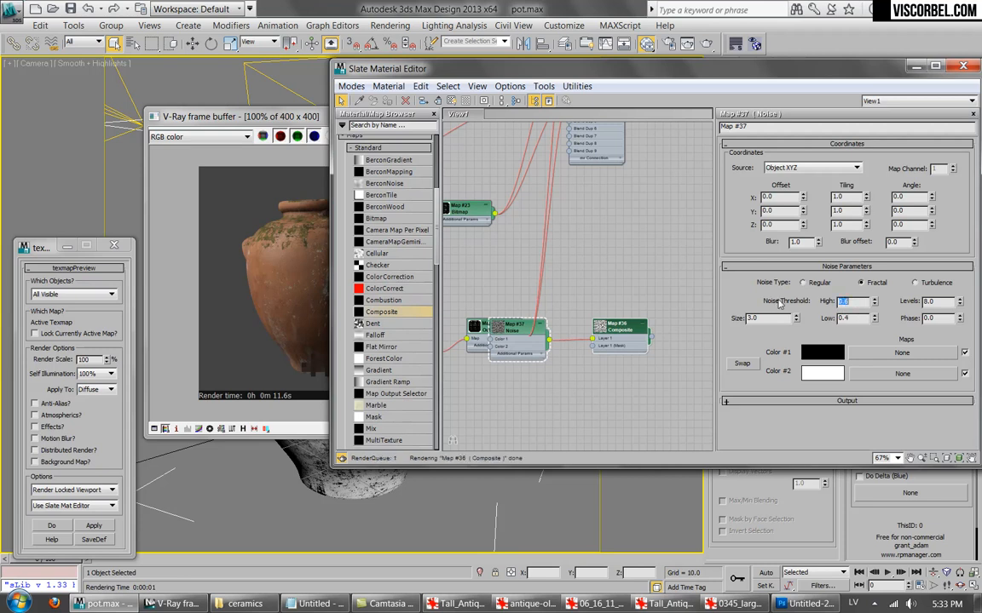
Rearrange the Composite and Noise nodes, add a second Composite layer and connect the Output map to Layer 2.
left_click(614, 333)
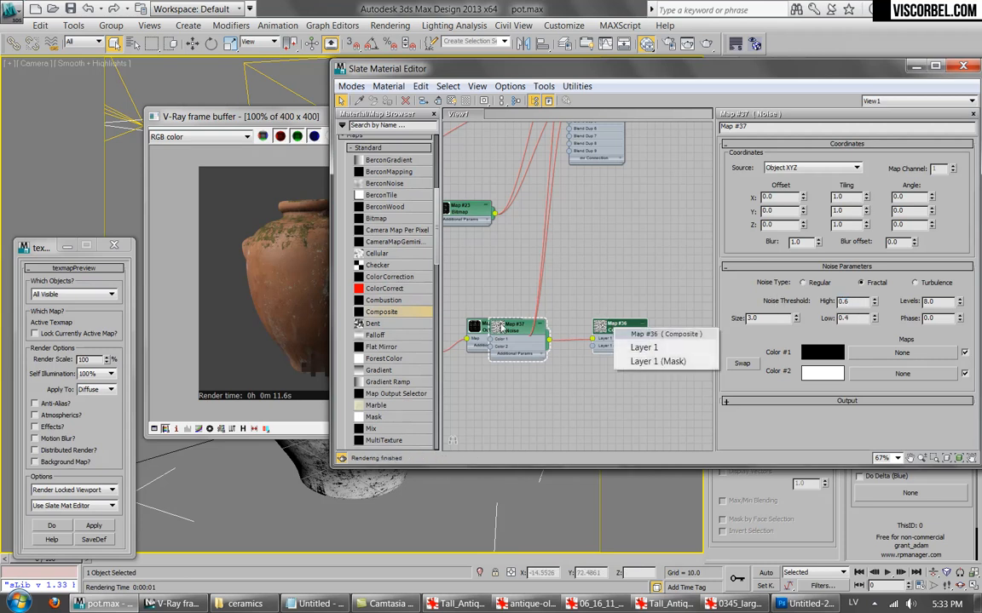
left_click(611, 333)
left_click_drag(613, 329, 629, 291)
left_click_drag(508, 331, 557, 388)
left_click(961, 157)
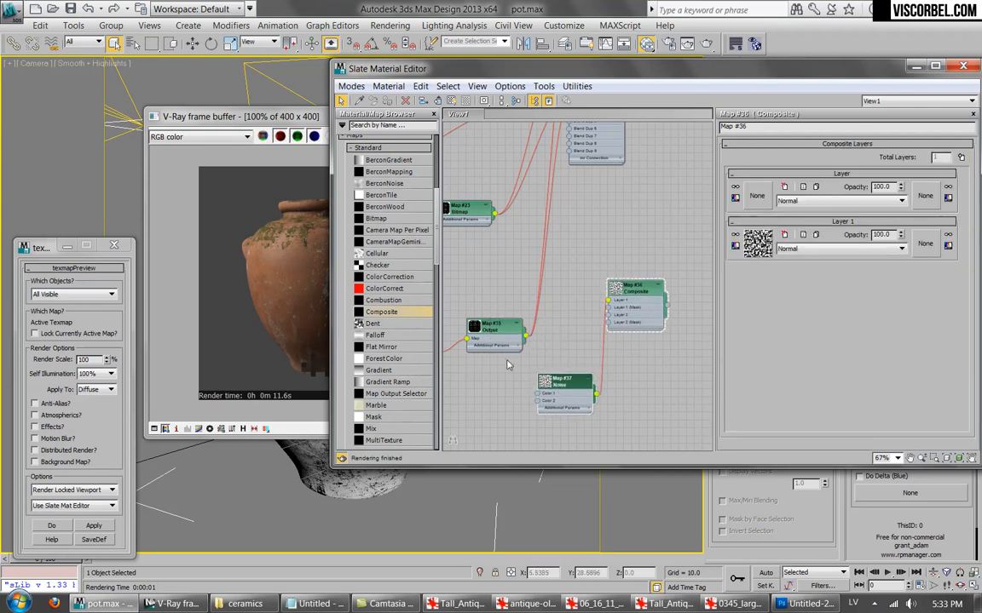
left_click_drag(526, 339, 643, 334)
Set the Composite's Layer 2 blending mode to Multiply and enlarge the node's preview to check the mask.
left_click(838, 201)
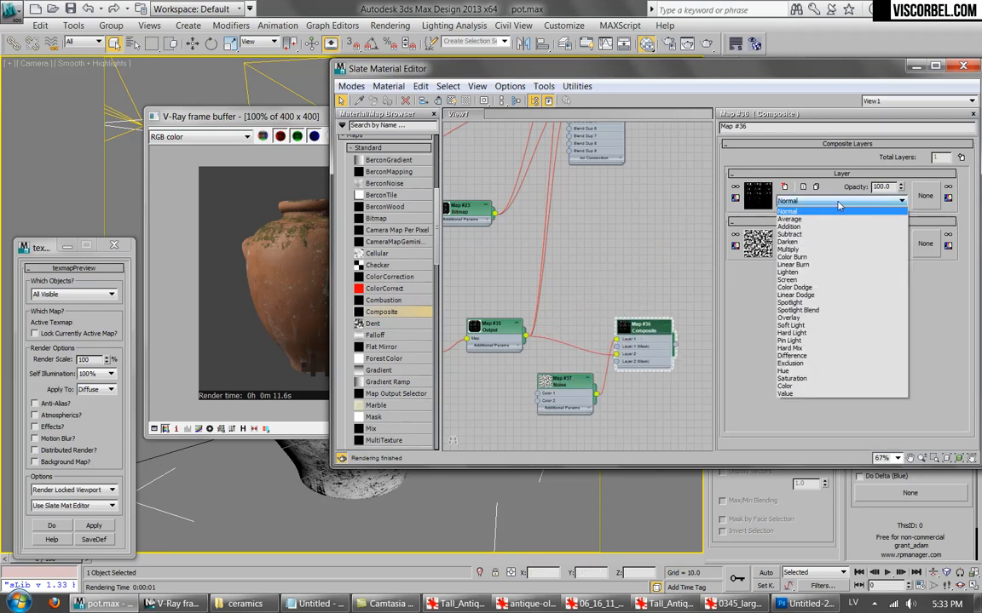
left_click(807, 249)
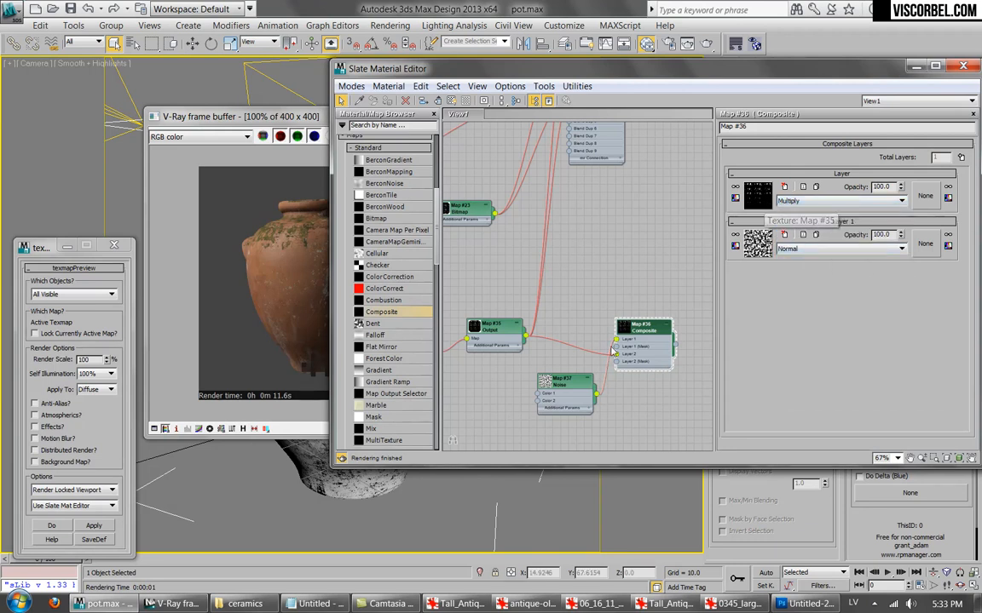
double_click(623, 327)
scroll(623, 352, "up", 3)
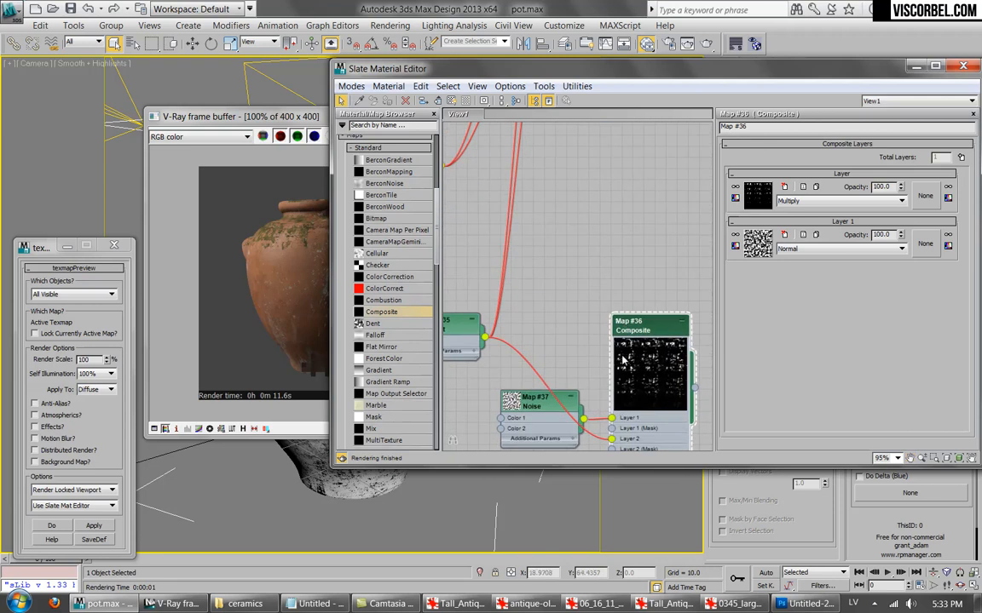
scroll(621, 351, "up", 6)
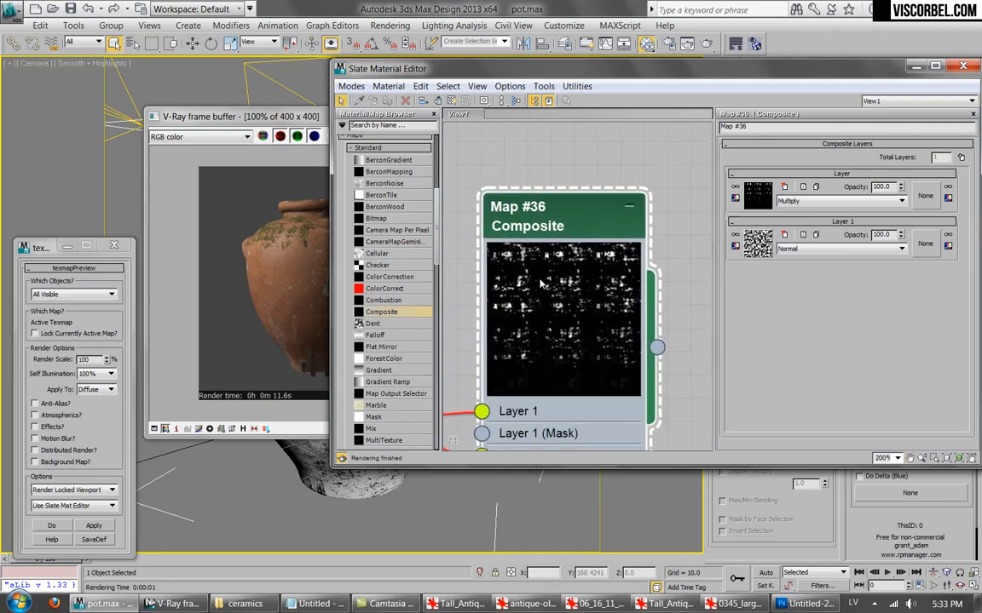
Compare blending modes such as Overlay, Screen and Linear Burn on the Composite's Layer 2 and set it to Darken.
left_click(790, 201)
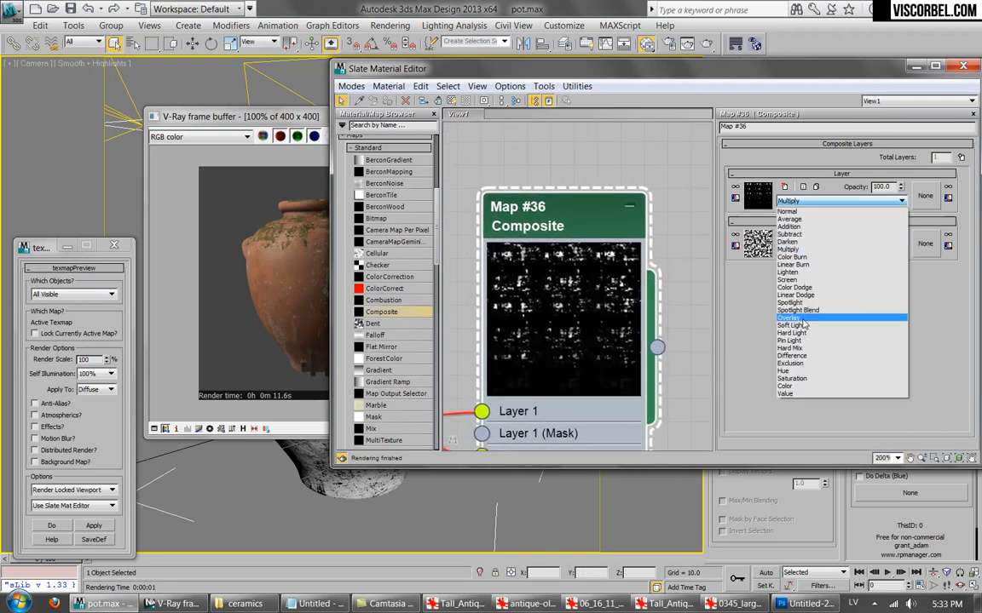
left_click(709, 304)
key("Up")
key("Up")
key("Up")
key("Up")
key("Up")
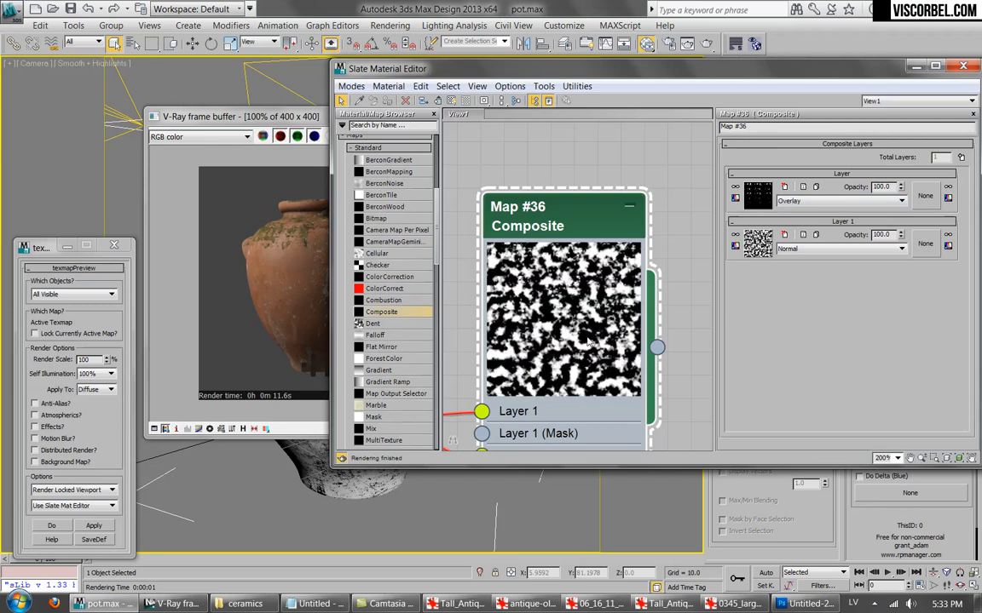
key("Up")
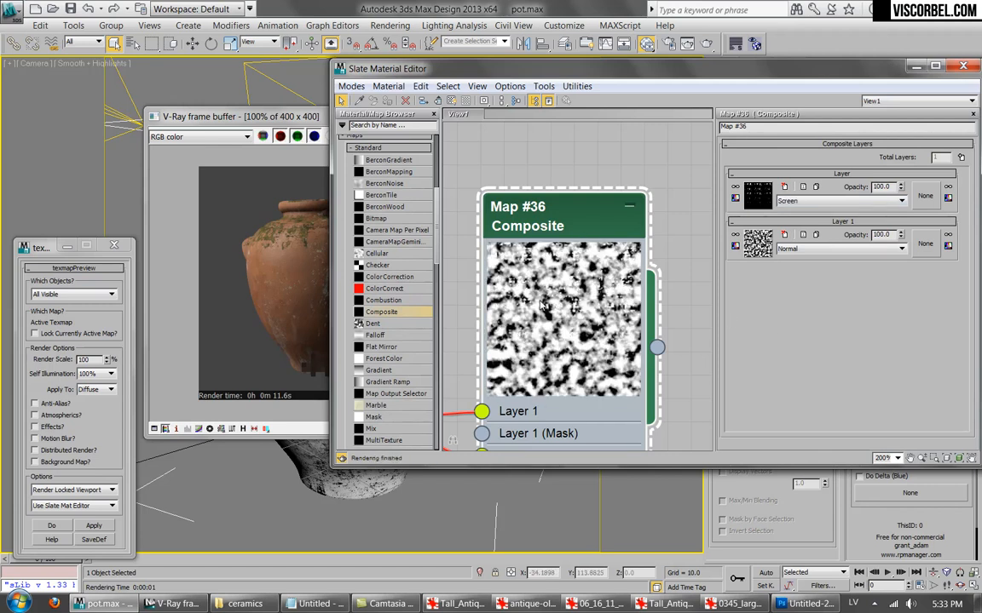
key("Up")
key("Up")
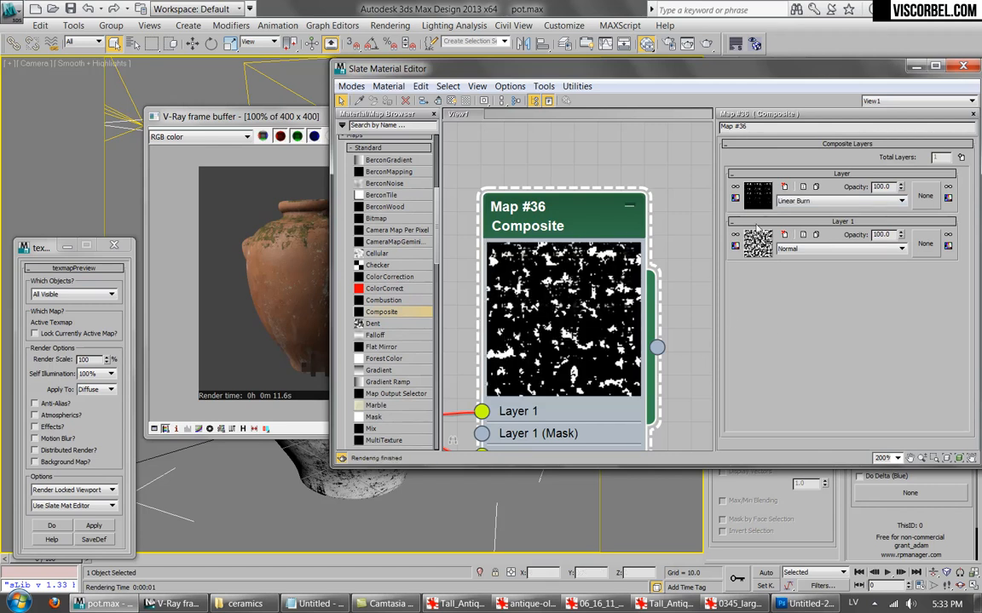
key("Up")
key("Up")
key("Up")
key("Up")
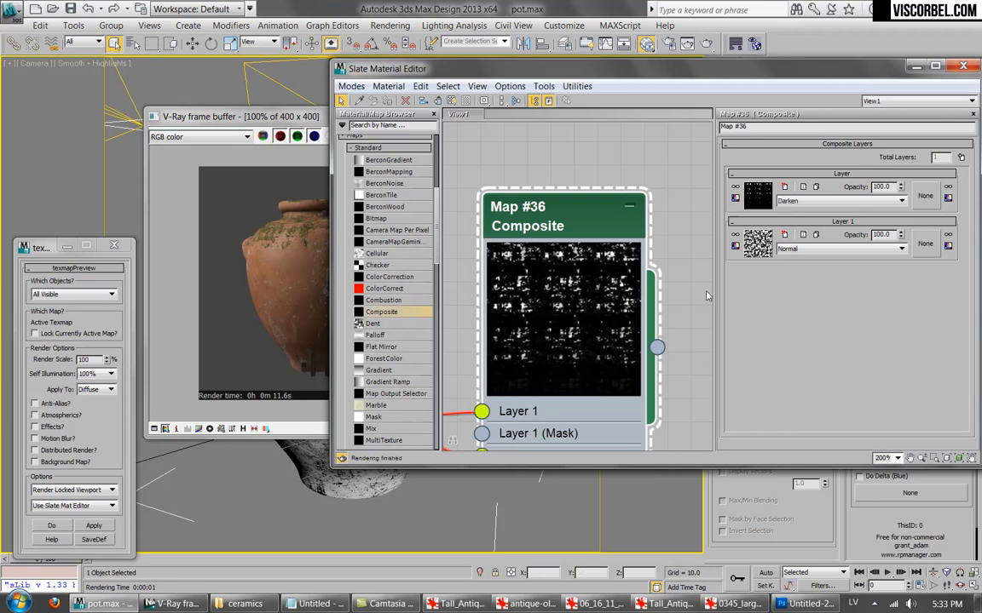
key("Up")
Reposition the Composite node beside the Output and Noise maps and show its layer parameters.
left_click_drag(691, 74, 582, 145)
scroll(469, 314, "down", 5)
scroll(469, 313, "down", 5)
middle_click_drag(447, 283, 529, 394)
mouse_move(452, 410)
left_mouse_down()
mouse_move(457, 424)
mouse_move(458, 413)
left_mouse_up()
left_click_drag(541, 409, 528, 379)
right_click(527, 379)
double_click(518, 382)
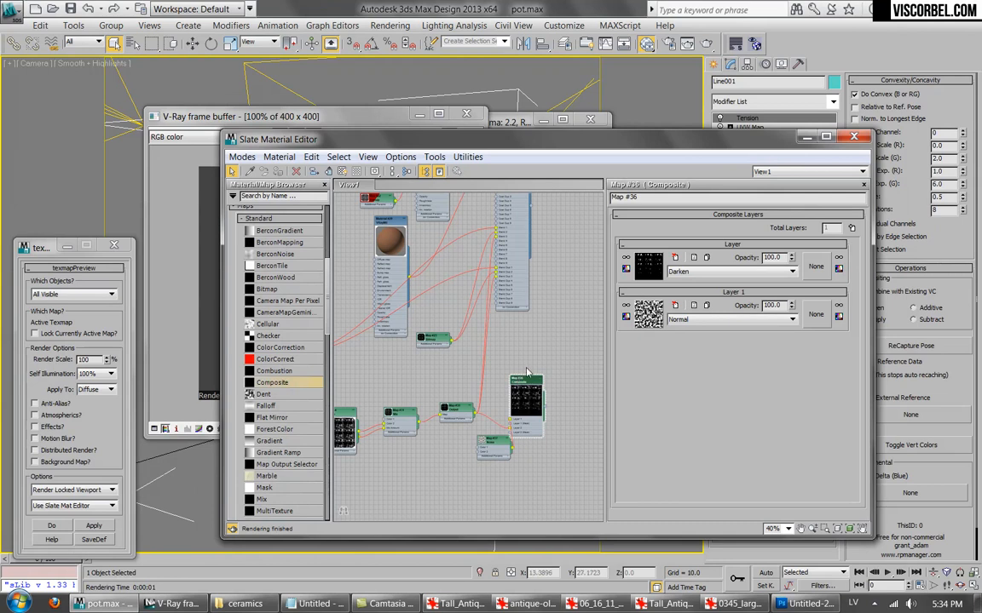
Close the frame buffer and add a VRayDisplacementMod modifier to the pot above Tension.
left_click_drag(646, 139, 567, 527)
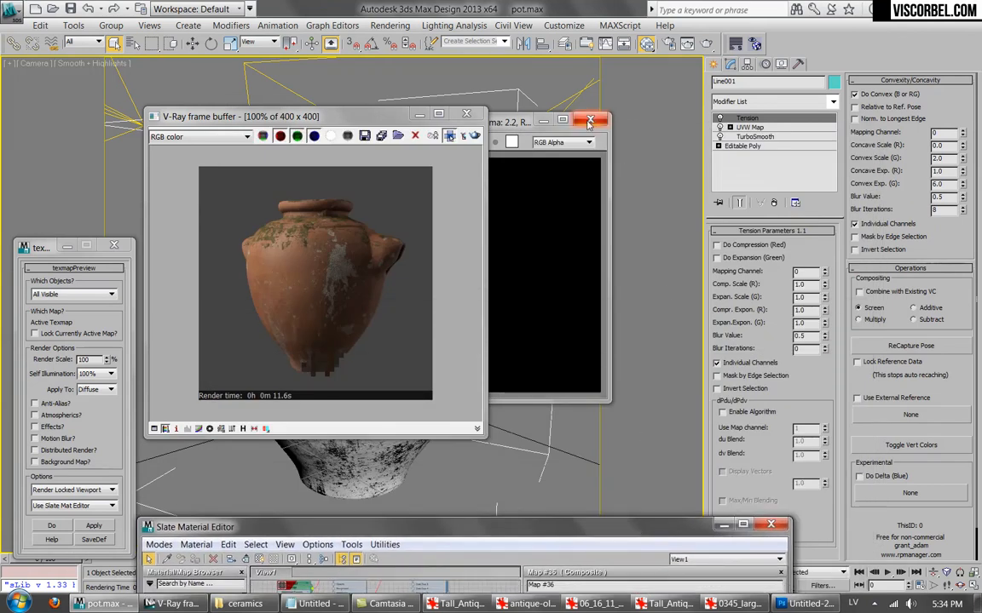
left_click(466, 113)
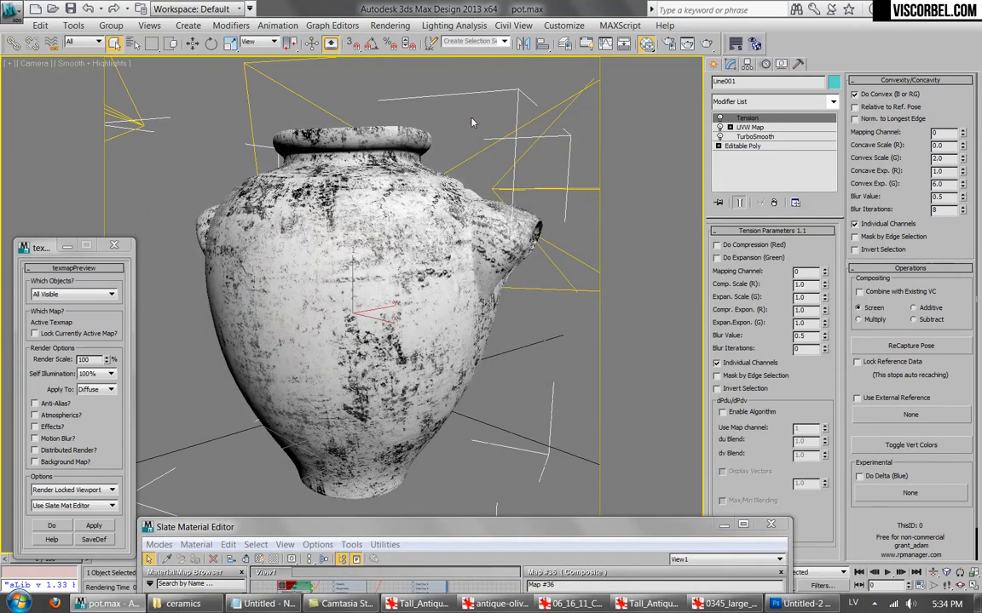
left_click(776, 103)
scroll(744, 264, "down", 15)
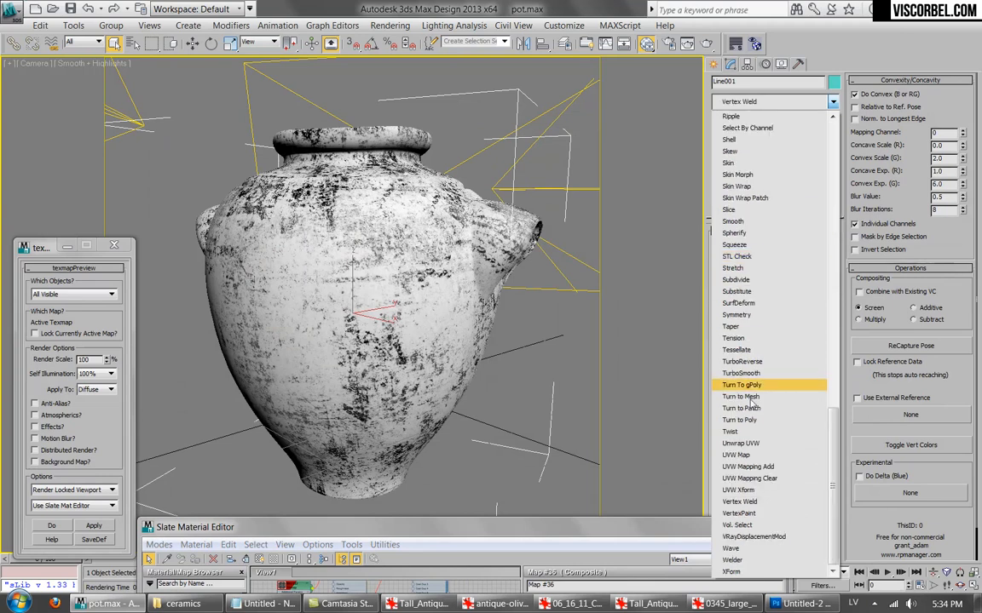
left_click(751, 539)
Assign the Composite map as the Texmap of the pot's V-Ray displacement modifier.
left_click_drag(641, 530, 565, 127)
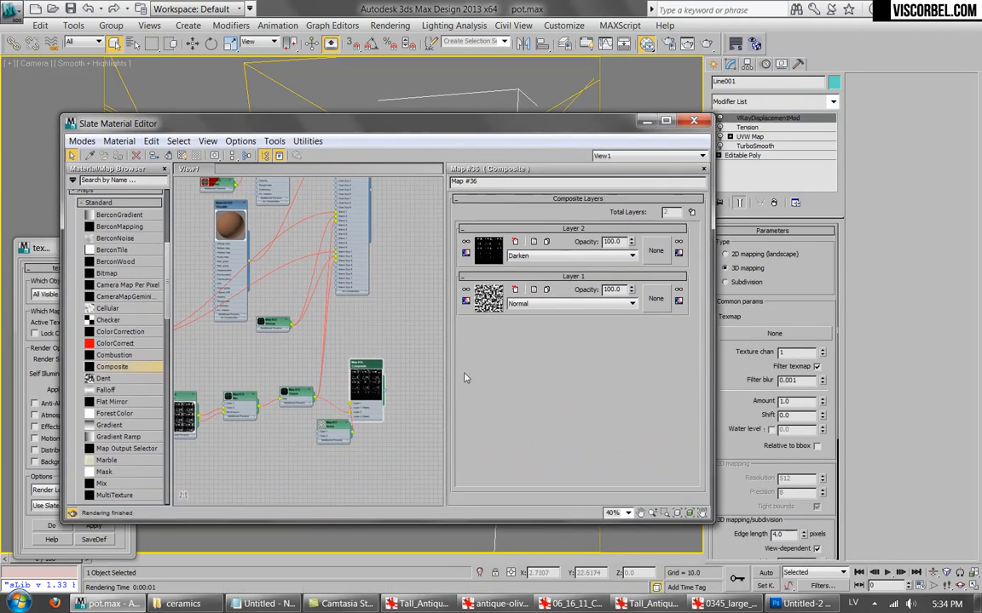
mouse_move(375, 368)
left_mouse_down()
mouse_move(385, 311)
mouse_move(386, 362)
left_mouse_up()
right_click(385, 358)
scroll(342, 359, "up", 2)
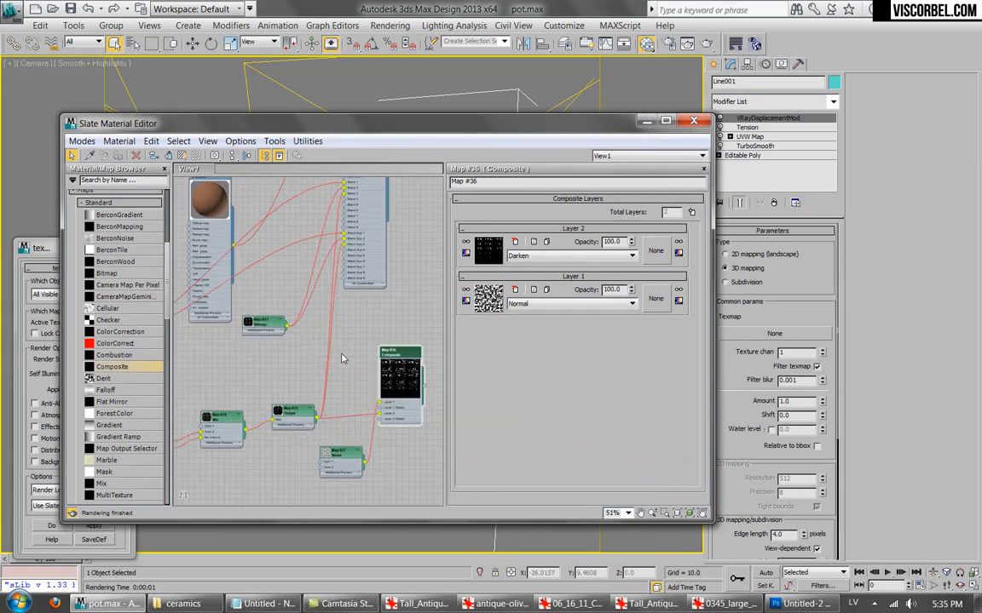
middle_click_drag(381, 337, 366, 337)
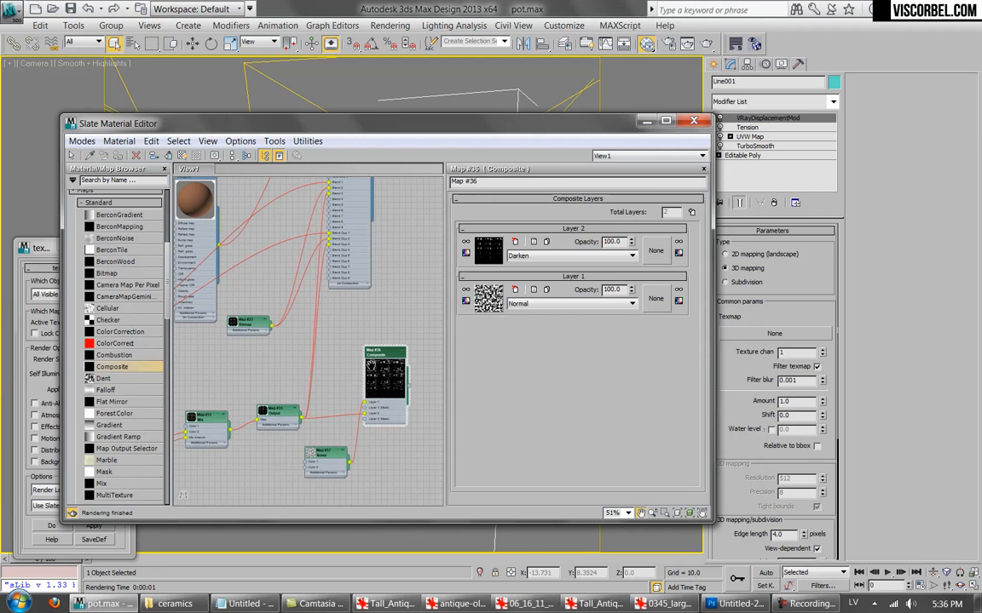
scroll(408, 382, "up", 3)
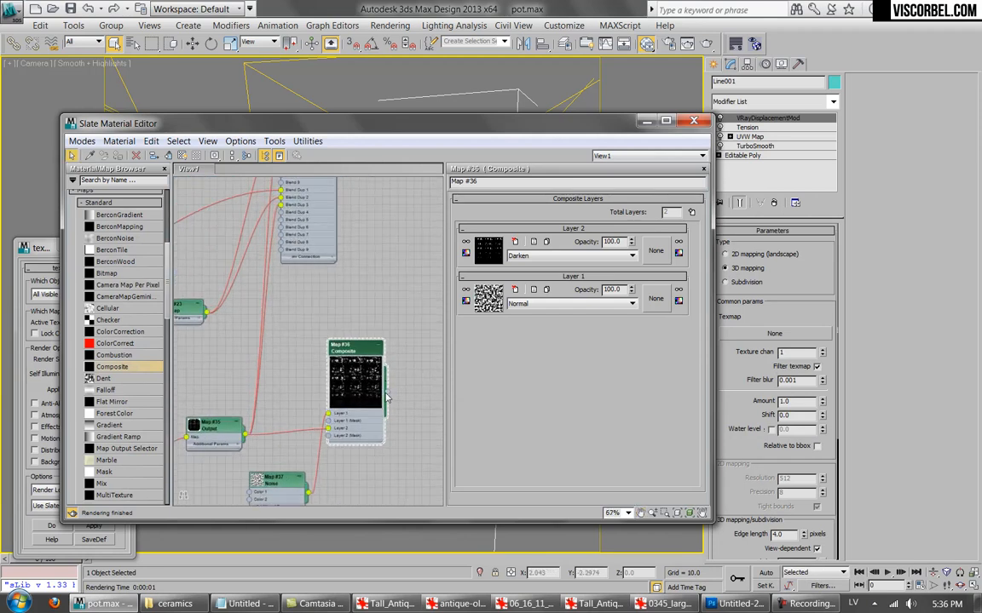
left_click_drag(386, 397, 744, 343)
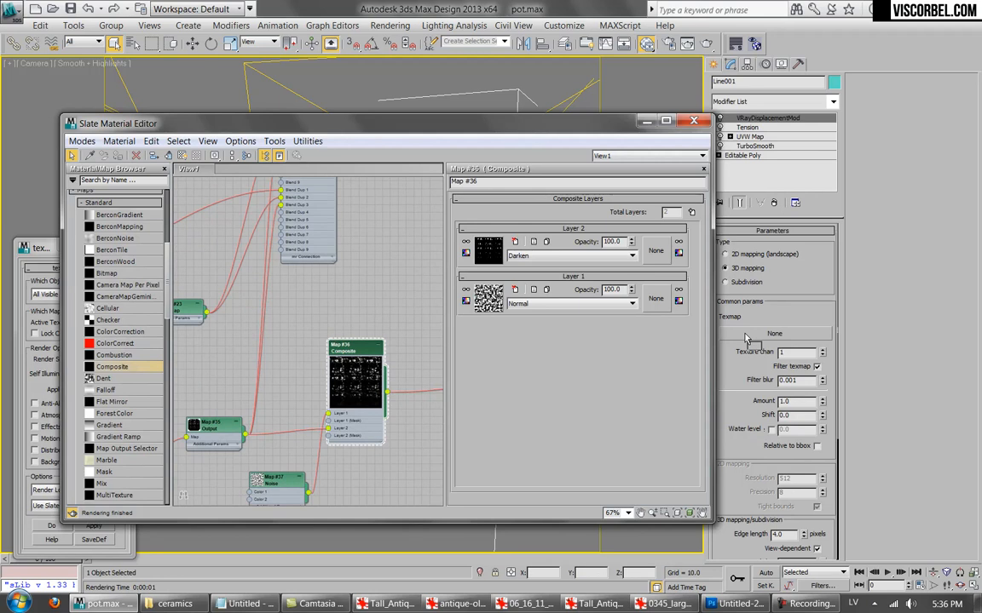
left_click_drag(744, 338, 743, 338)
left_click(456, 344)
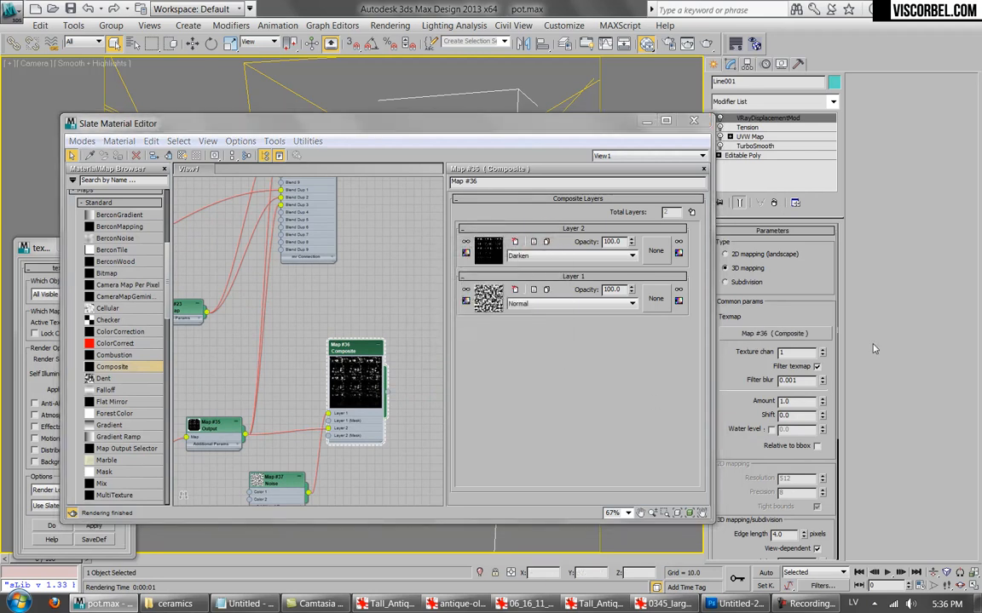
Set the displacement amount to -1 and test-render the pot, inspecting the spout before stopping the render.
left_click_drag(758, 383, 738, 357)
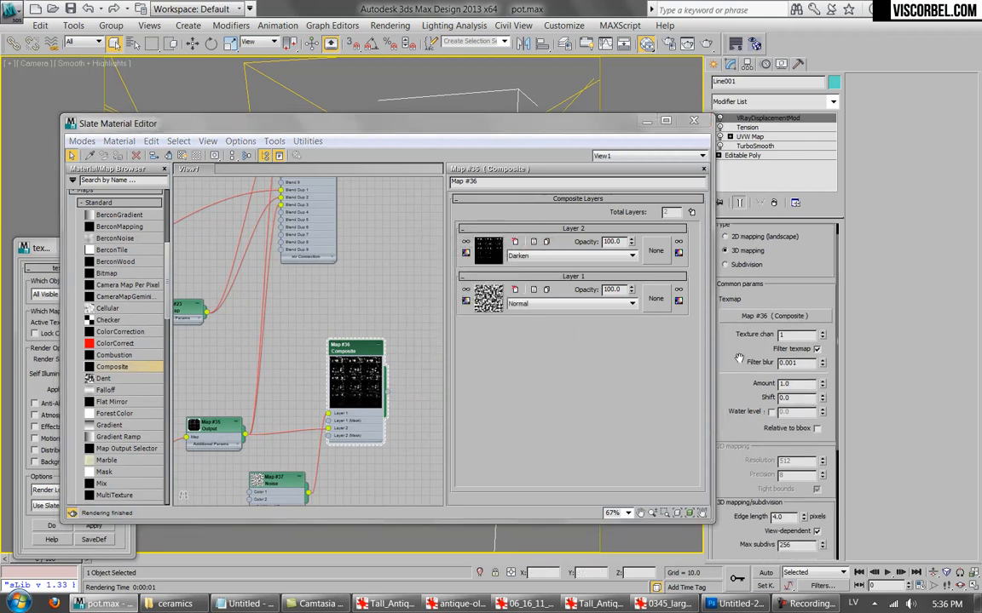
left_click(793, 381)
left_click(707, 43)
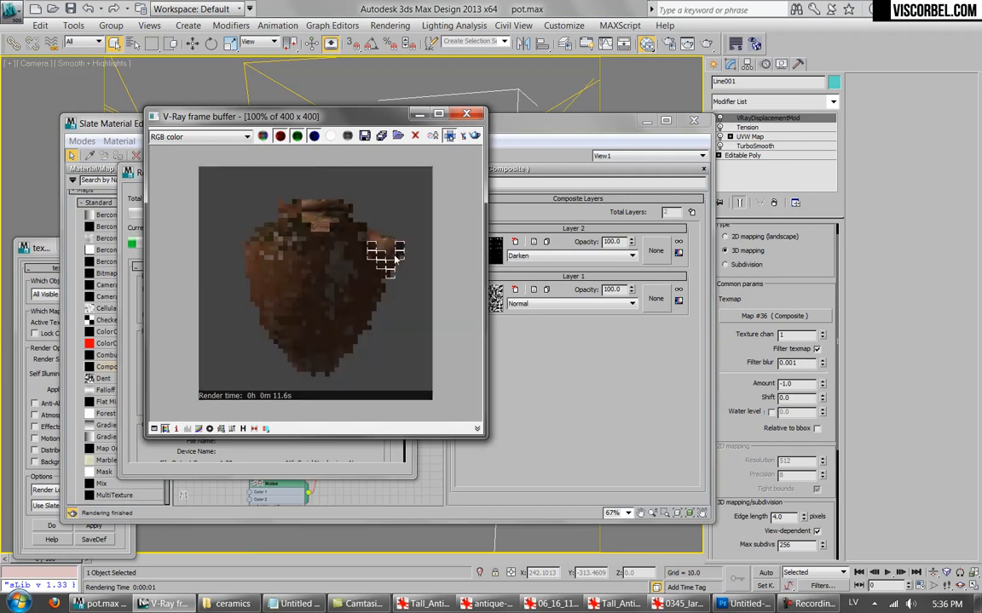
scroll(399, 261, "up", 1)
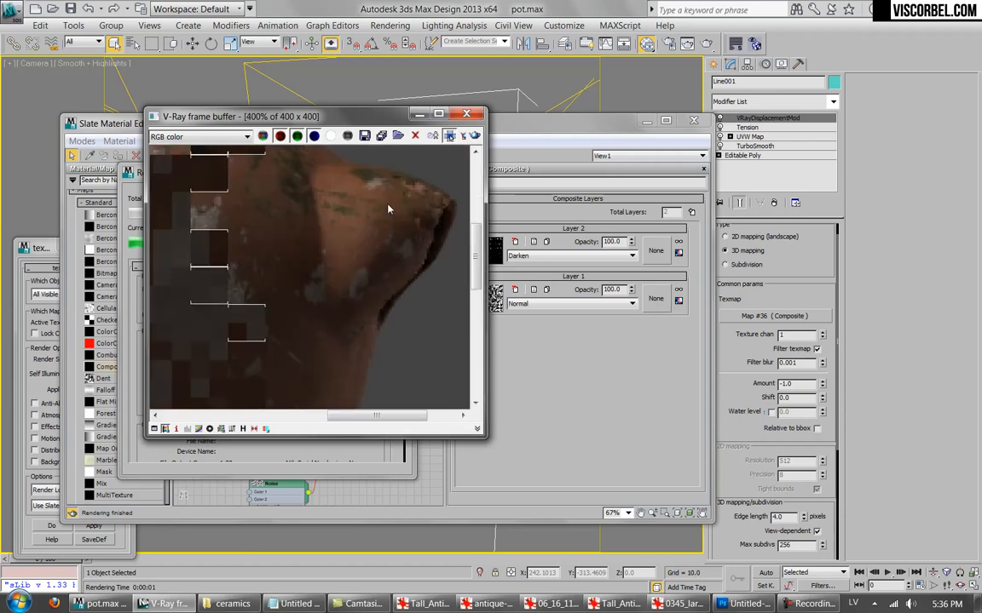
scroll(387, 213, "down", 1)
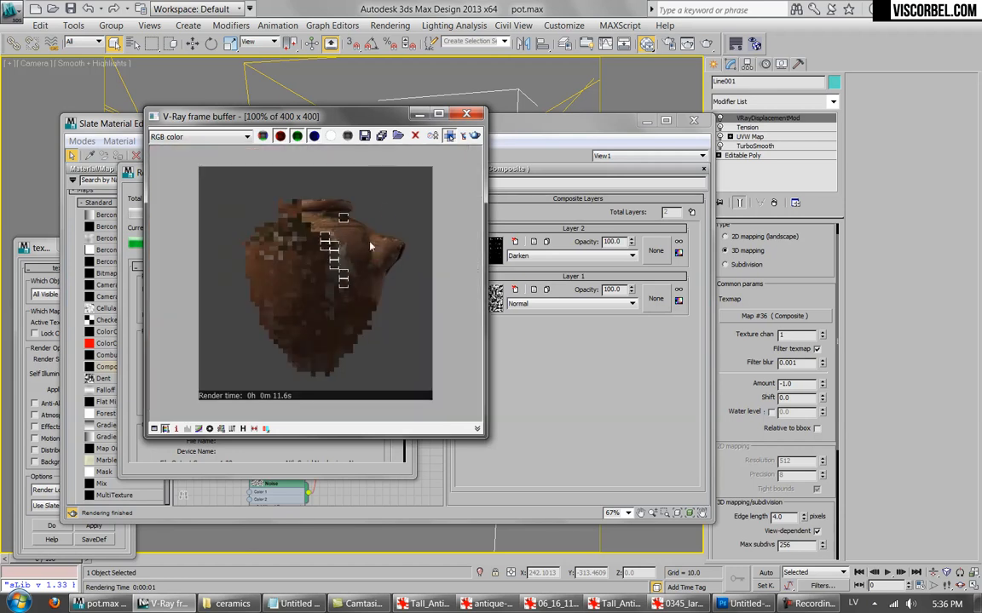
left_click(137, 285)
left_click(378, 194)
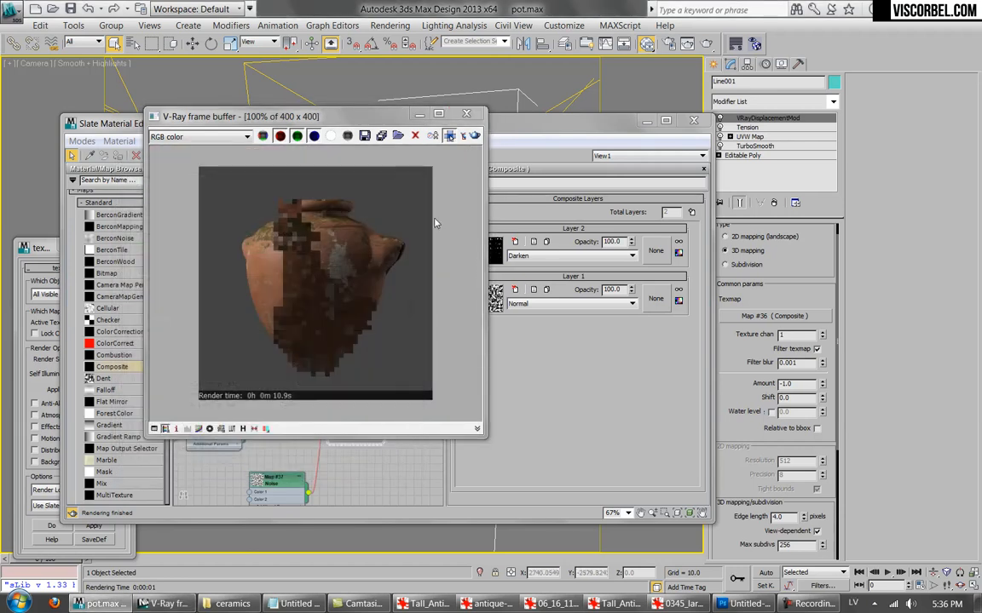
Test-render the pot with a displacement amount of -2, close the frame buffer and restore the amount to -1.
double_click(787, 383)
type("-2")
key("Return")
left_click(474, 137)
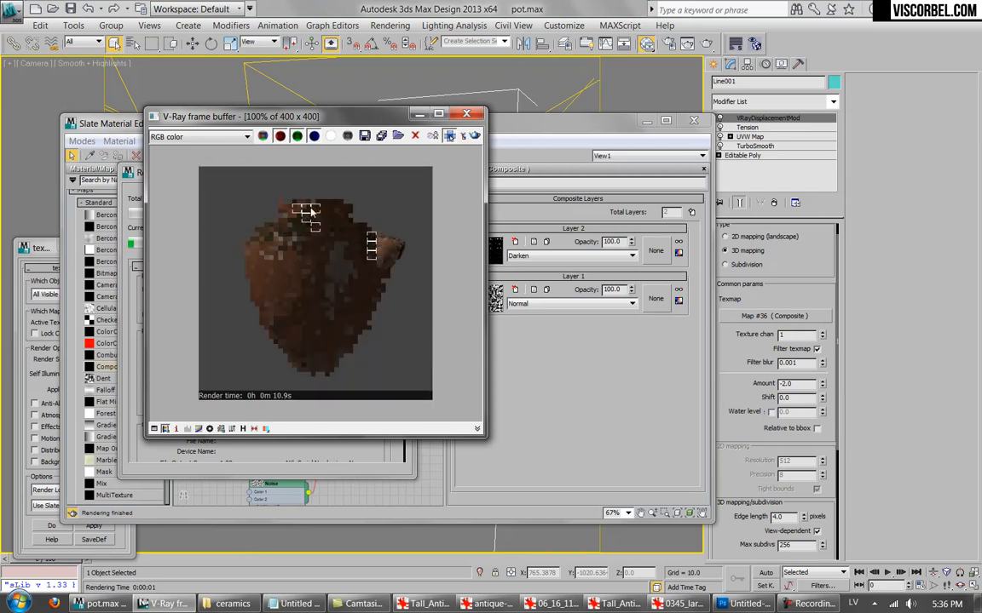
scroll(328, 229, "up", 1)
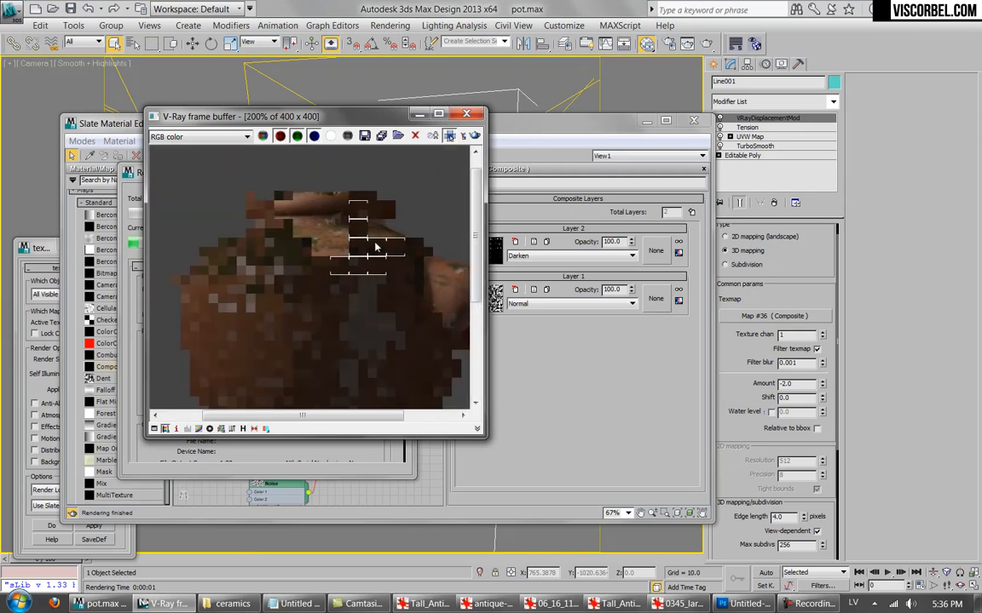
scroll(380, 256, "down", 1)
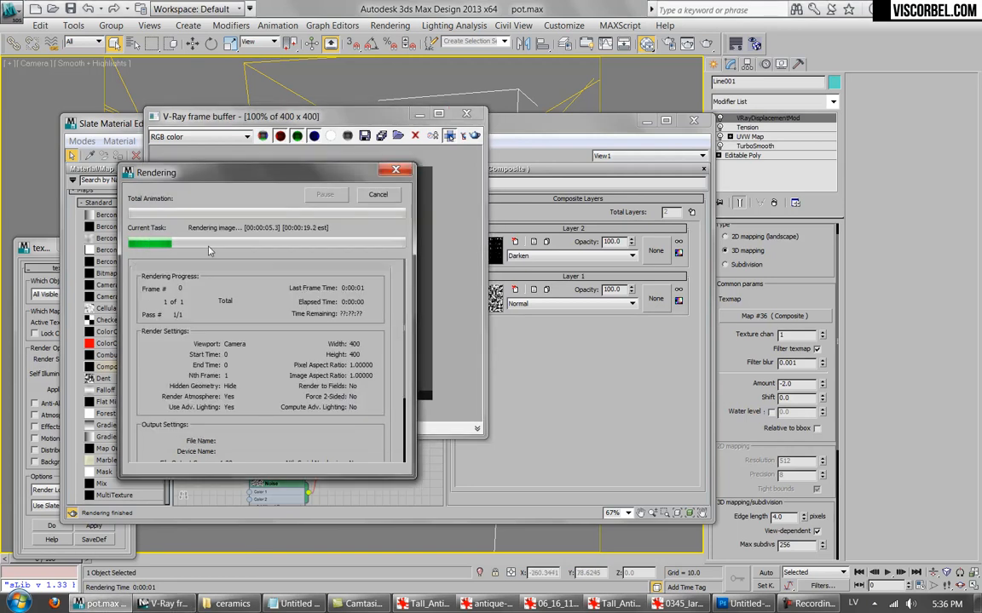
left_click(474, 113)
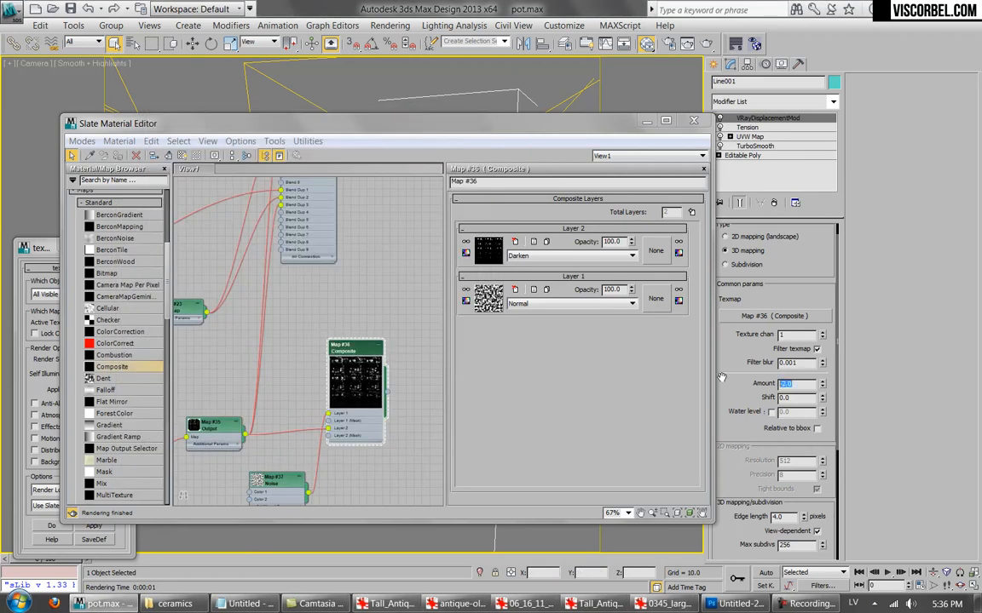
Set the U and V tiling of the dirt (13).png bitmap feeding the Mix map to 2.
scroll(307, 351, "down", 3)
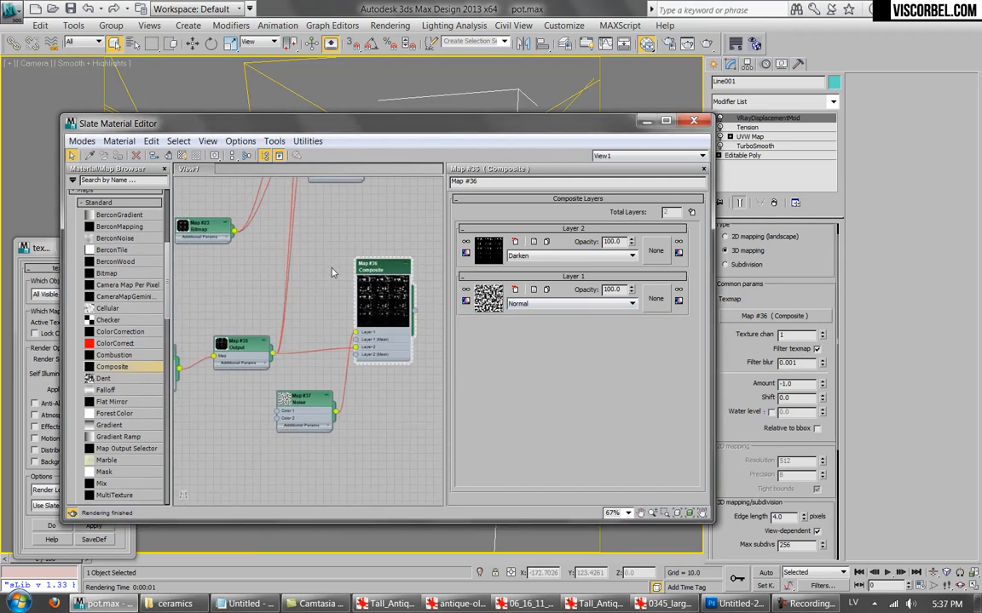
scroll(226, 364, "up", 2)
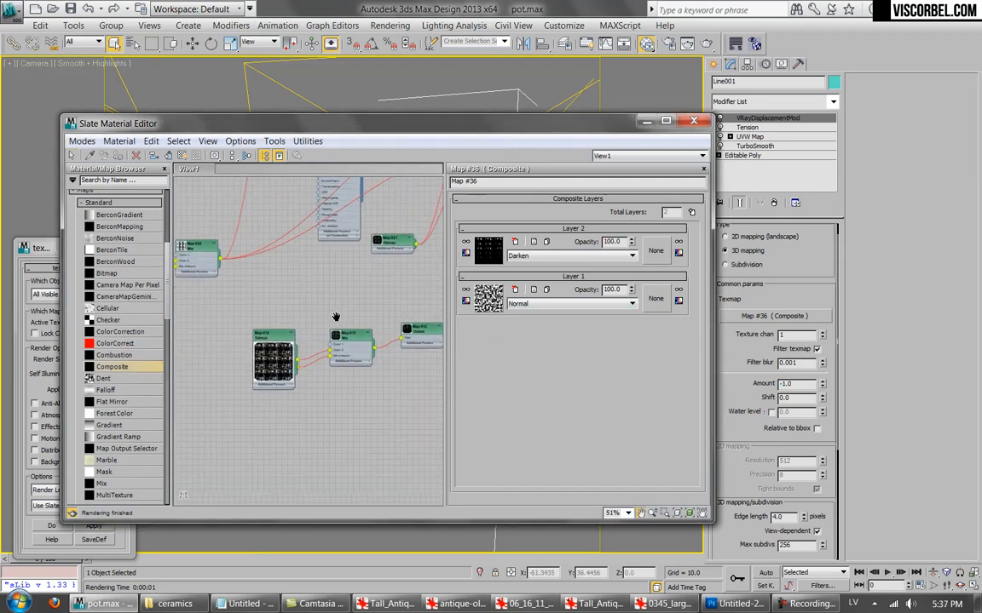
double_click(267, 344)
type("2")
key("Tab")
type("2")
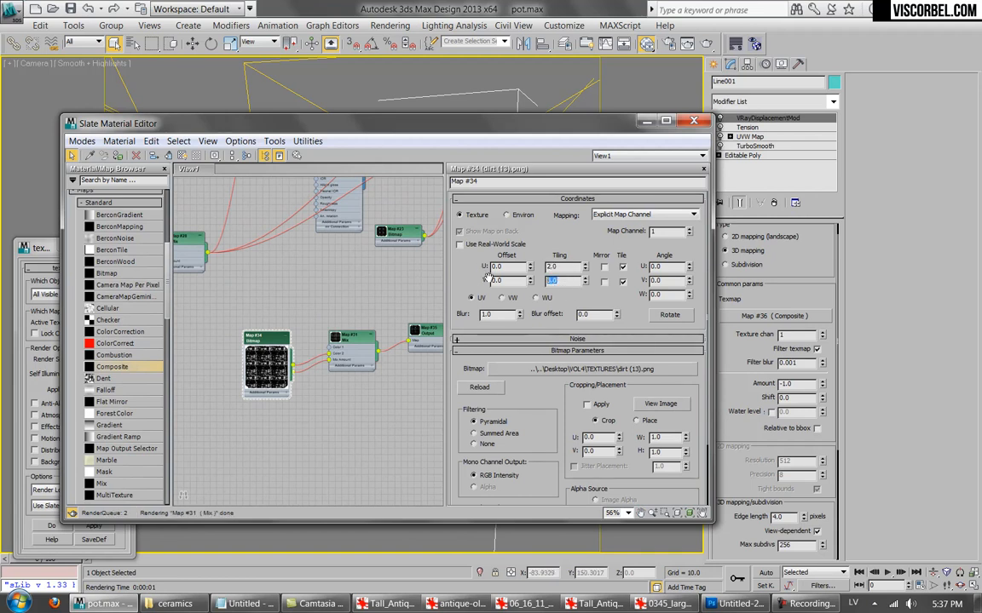
middle_click_drag(334, 314, 260, 333)
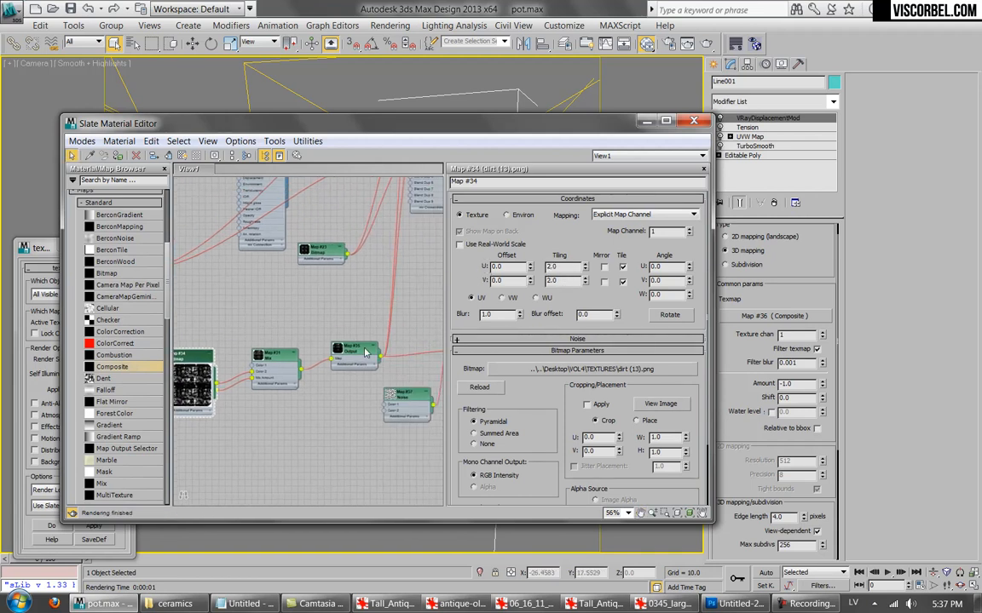
middle_click_drag(396, 312, 295, 460)
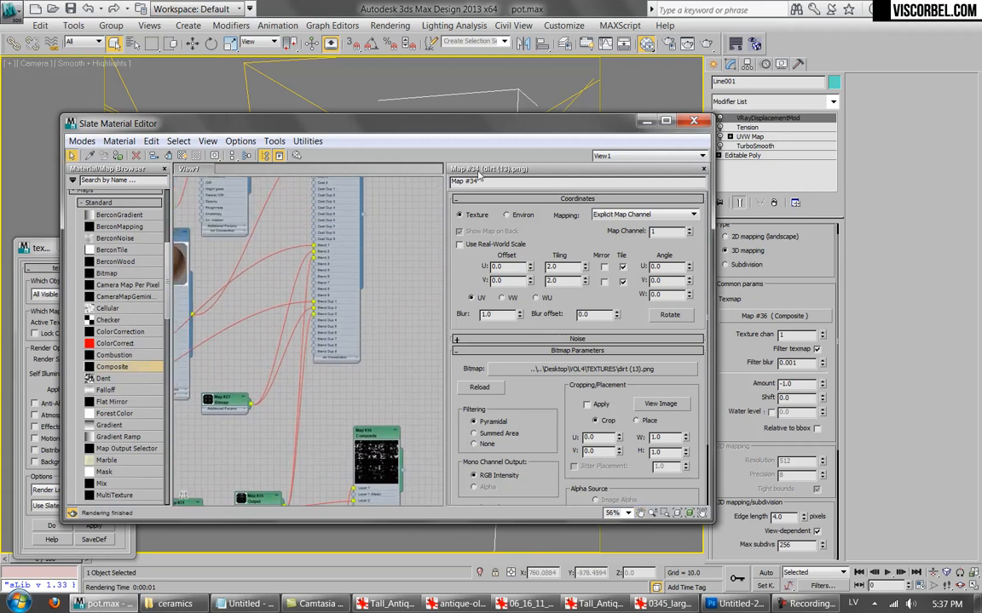
Set the Tension modifier's Convex Scale to 3 and run a test render, stopping it partway.
left_click_drag(515, 125, 469, 425)
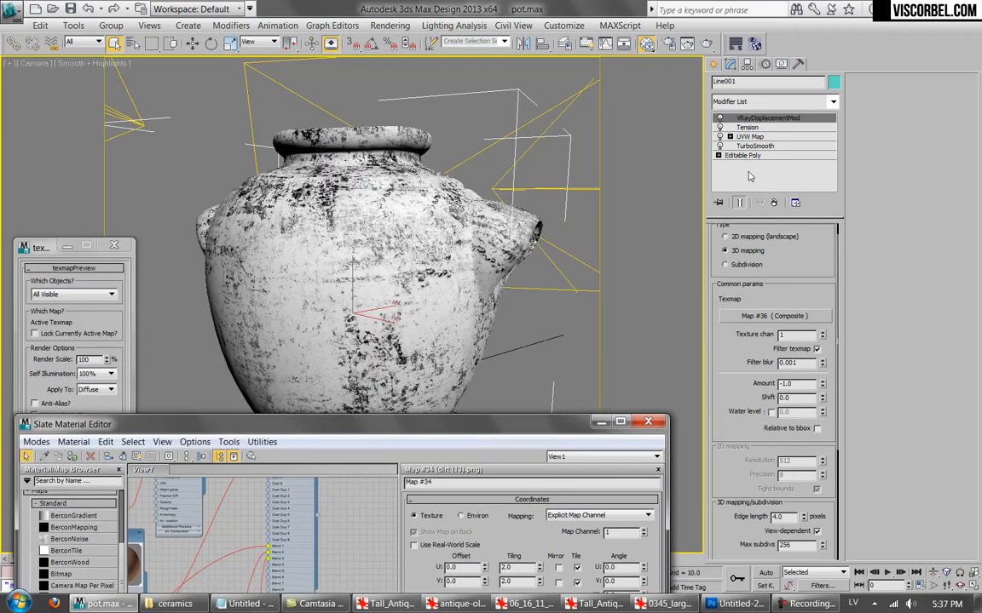
left_click(746, 127)
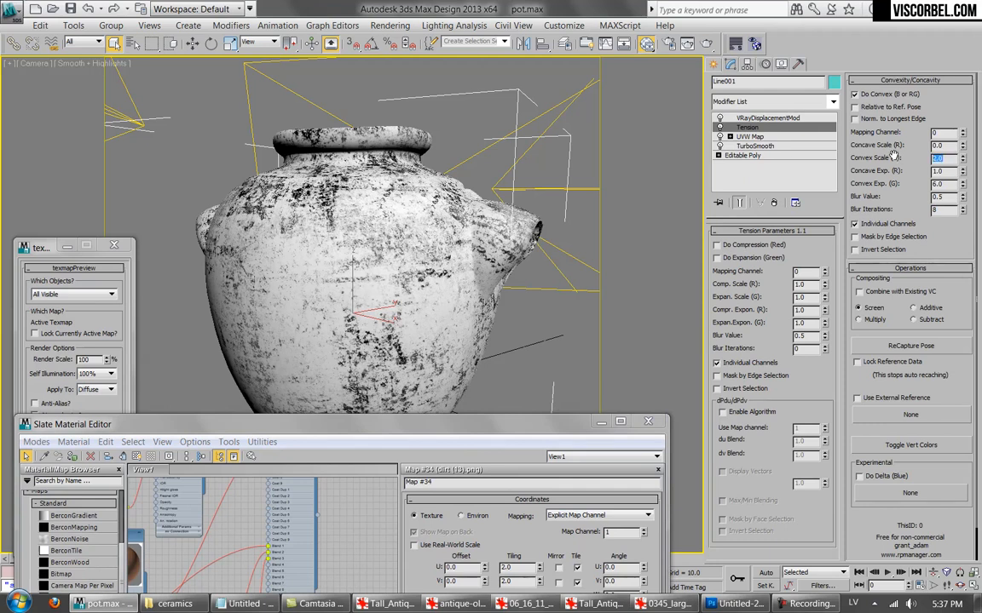
left_click(697, 45)
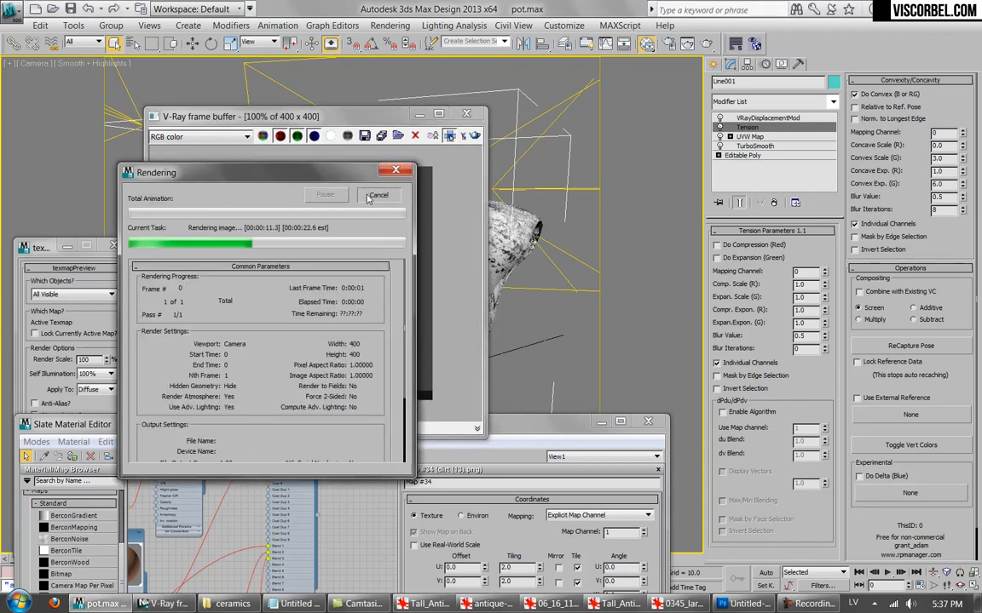
left_click(375, 195)
Set the dirt (13).png bitmap's U and V tiling to 3 and test-render the pot, zooming in on its rim.
left_click_drag(542, 427, 813, 178)
left_click(466, 116)
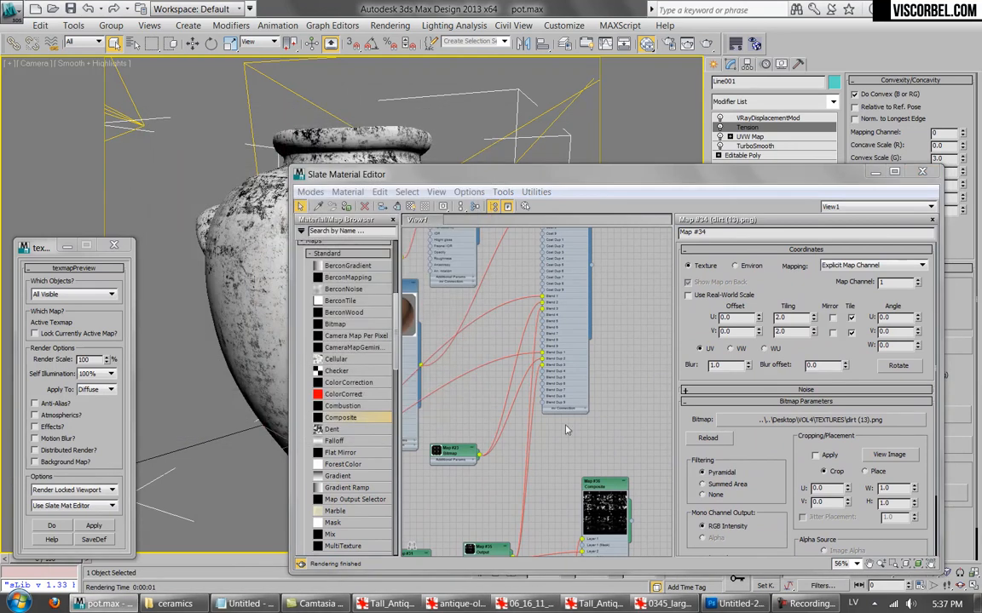
left_click_drag(788, 318, 681, 318)
left_click_drag(790, 333, 771, 333)
type("3")
key("Return")
left_click(705, 44)
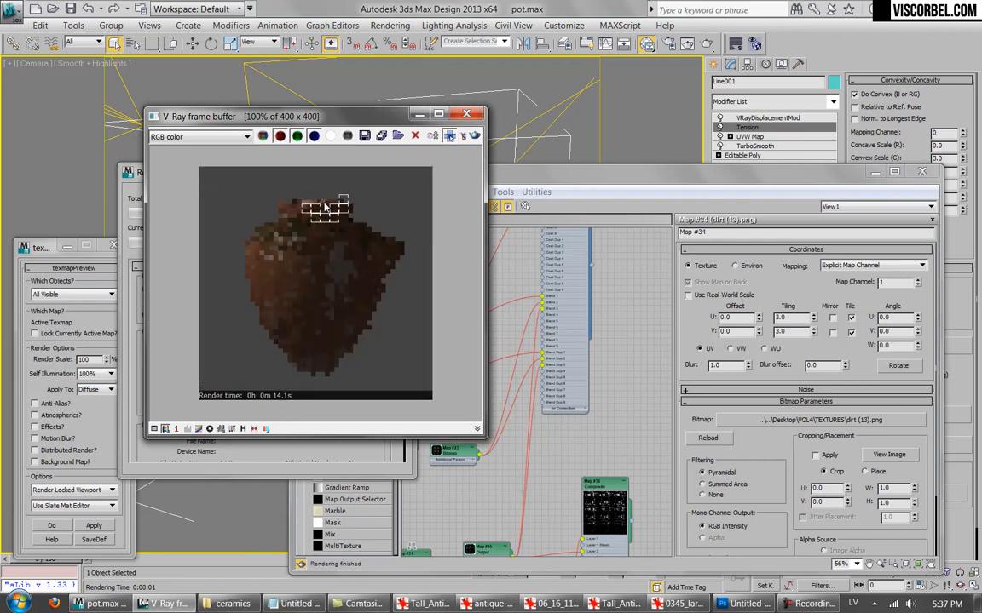
scroll(326, 207, "up", 1)
middle_click_drag(438, 269, 398, 264)
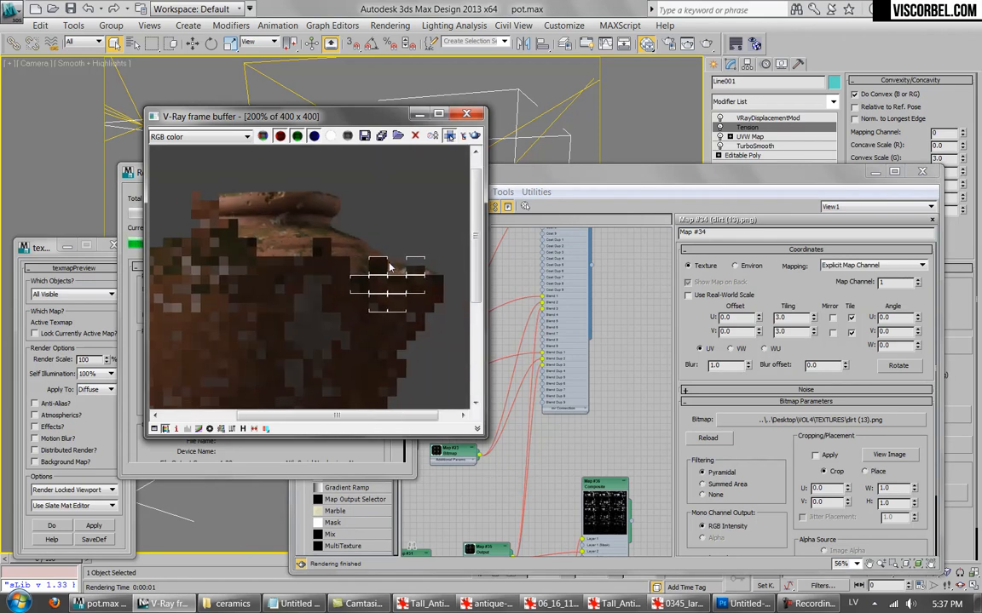
Zoom the finished pot render out, switch to Photoshop and darken Layer 4 by pulling its RGB Curves adjustment downward.
scroll(403, 266, "up", 1)
scroll(354, 309, "down", 2)
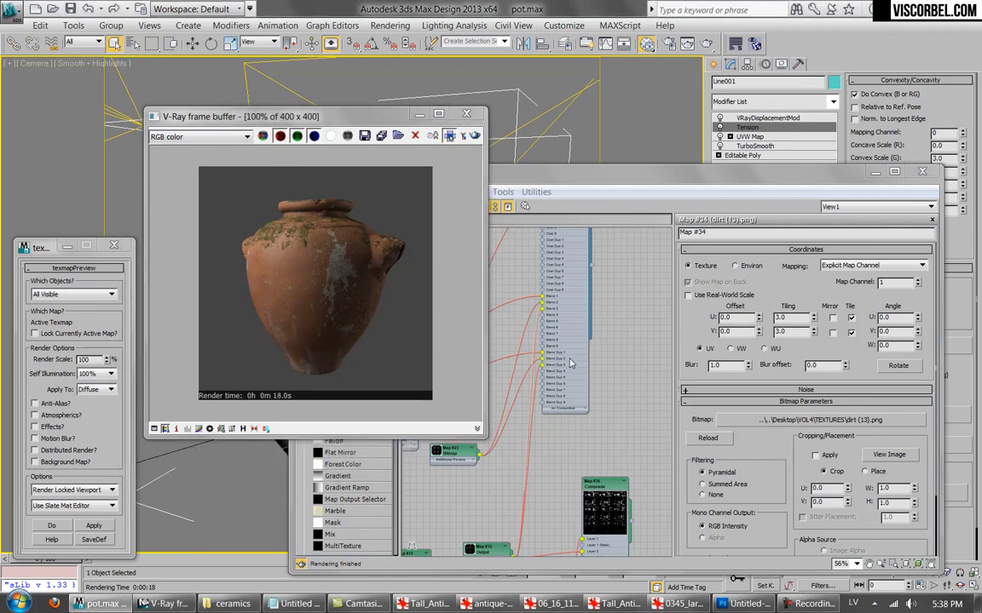
key("alt+Tab")
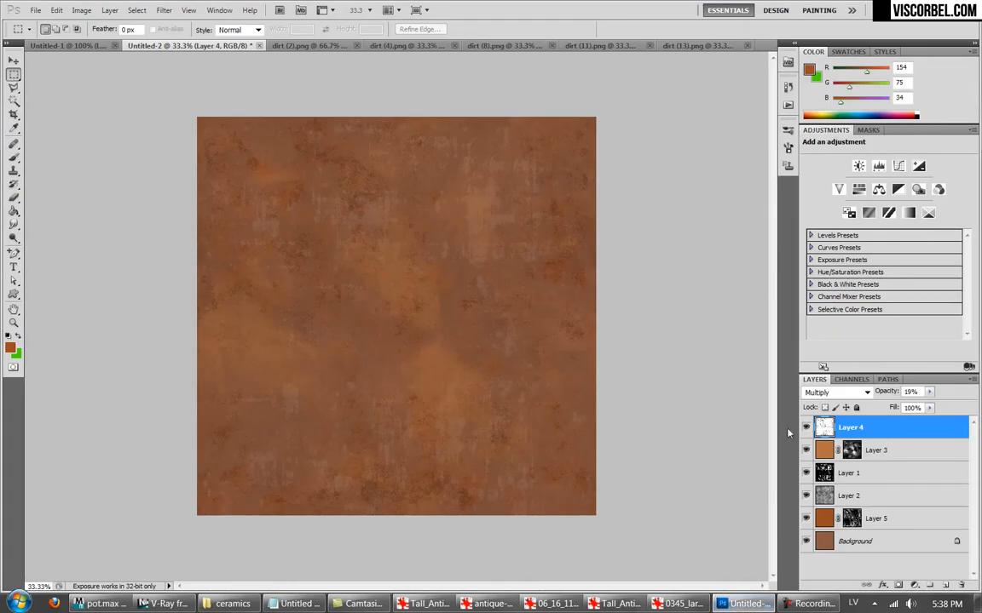
left_click(81, 10)
mouse_move(154, 45)
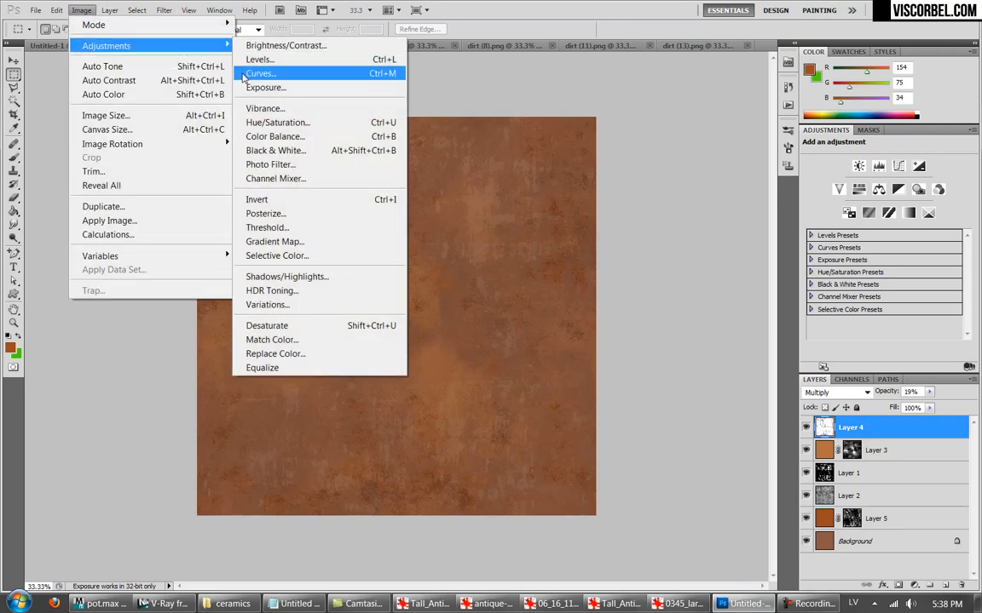
left_click(258, 73)
left_click_drag(638, 373, 638, 384)
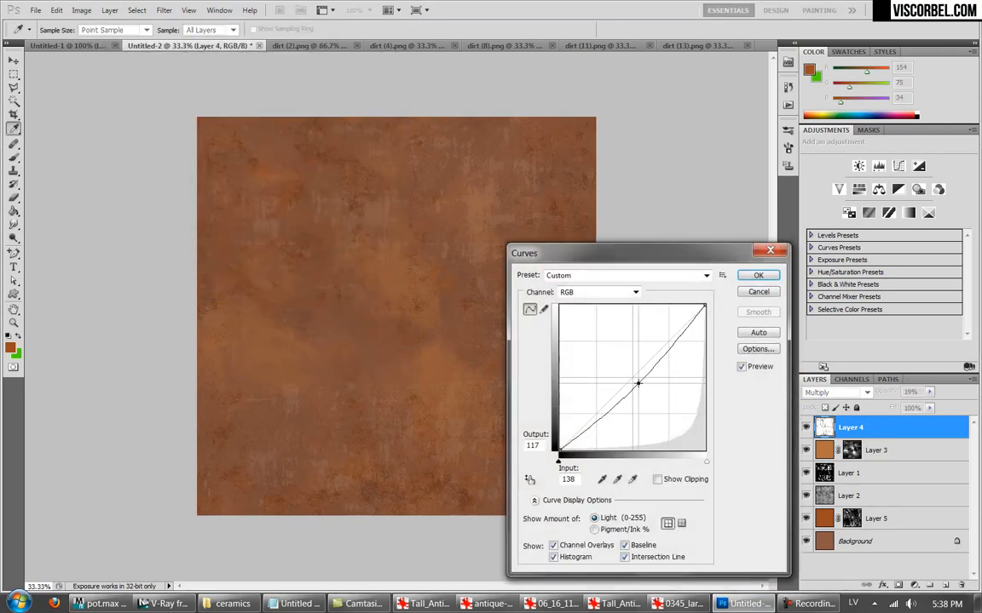
left_click(667, 348)
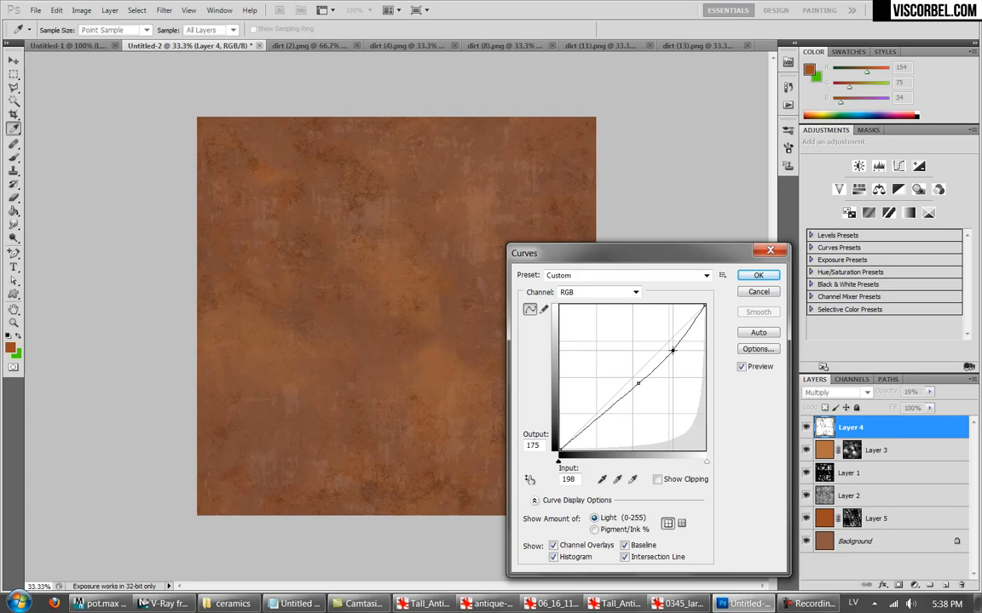
left_click(757, 275)
key("m")
Add a Curves adjustment layer above Layer 4 and shape it to brighten the highlights, with a shadow point at input 21, output 28.
left_click(110, 10)
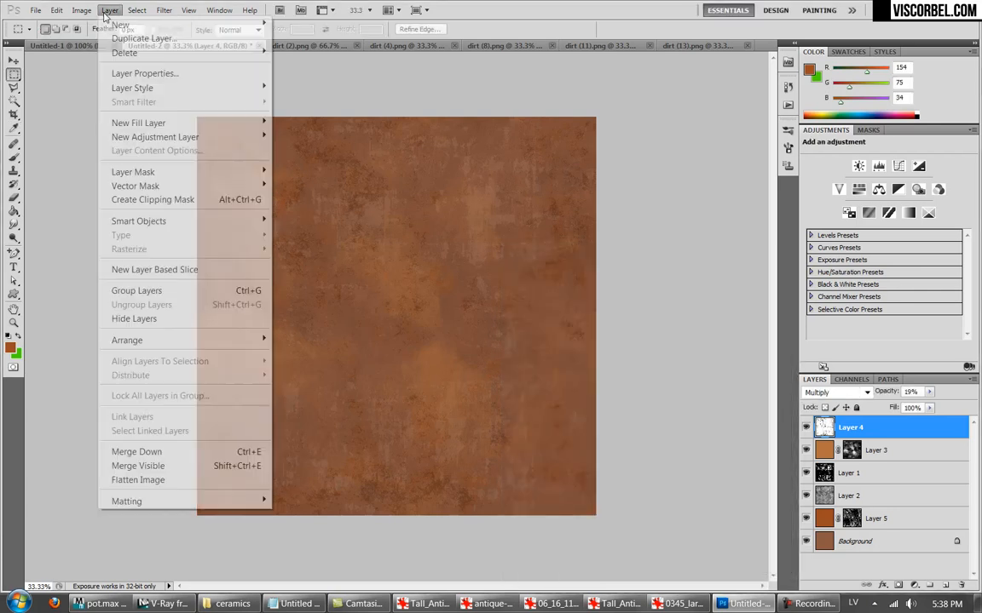
mouse_move(171, 136)
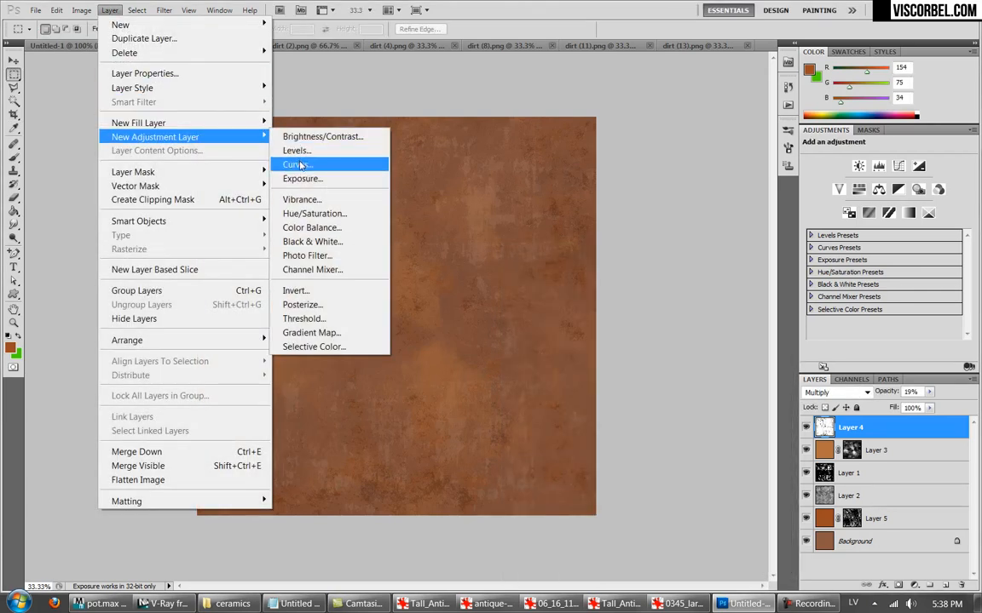
left_click(289, 149)
left_click(663, 171)
left_click(889, 262)
mouse_move(922, 227)
left_mouse_down()
mouse_move(919, 162)
mouse_move(928, 219)
mouse_move(928, 155)
mouse_move(926, 214)
left_mouse_up()
left_click_drag(893, 259, 865, 280)
left_click_drag(928, 213, 919, 213)
left_click_drag(852, 304, 838, 310)
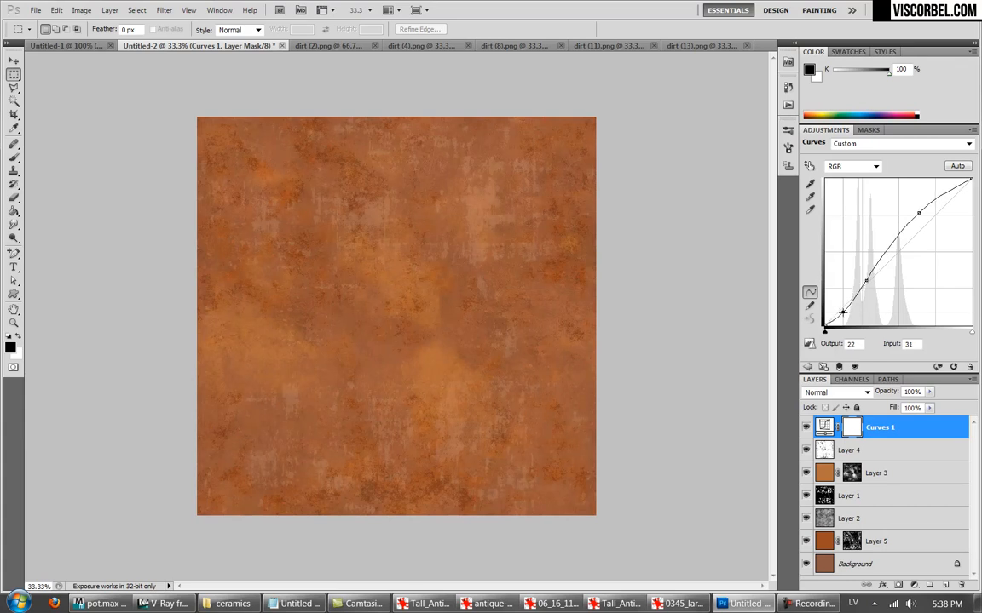
Add a Hue/Saturation adjustment layer on top of the stack and lower the saturation to about -8.
left_click(110, 10)
mouse_move(247, 137)
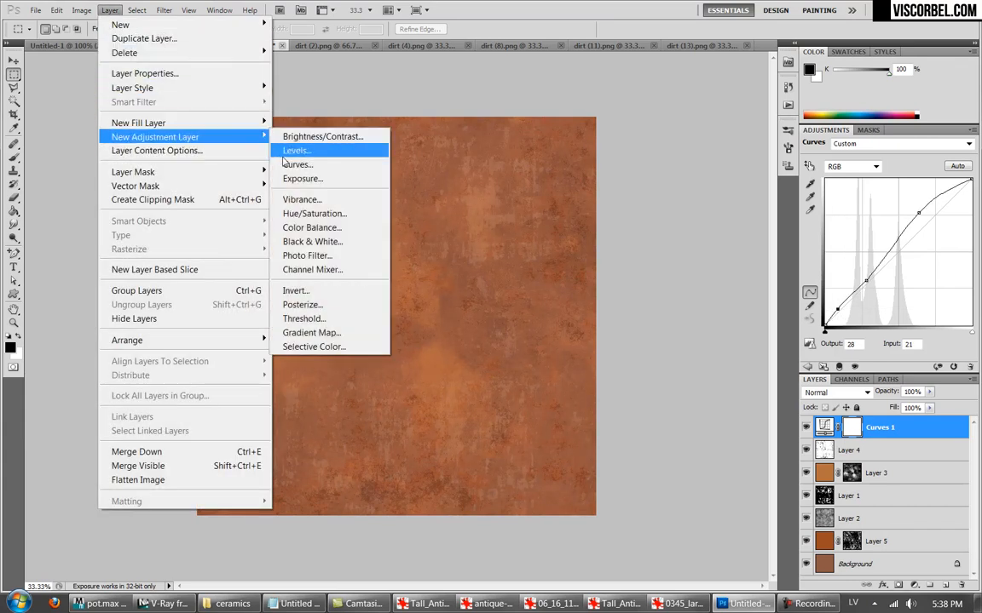
left_click(314, 213)
left_click(592, 168)
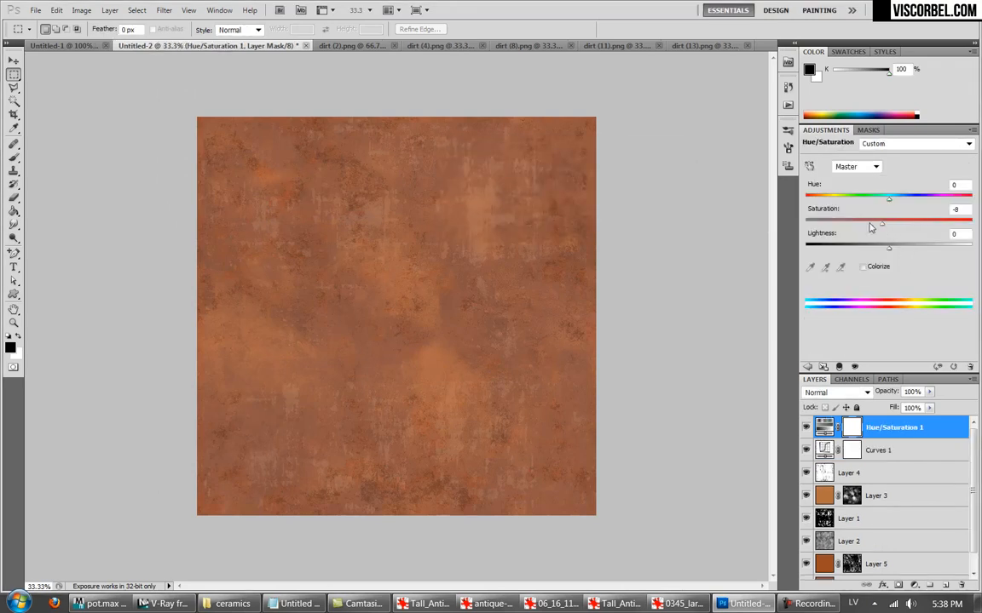
Save the texture as a PNG over clay_diffuse.png in the TEXTURES folder and return to 3ds Max.
key("ctrl+s")
left_click(458, 356)
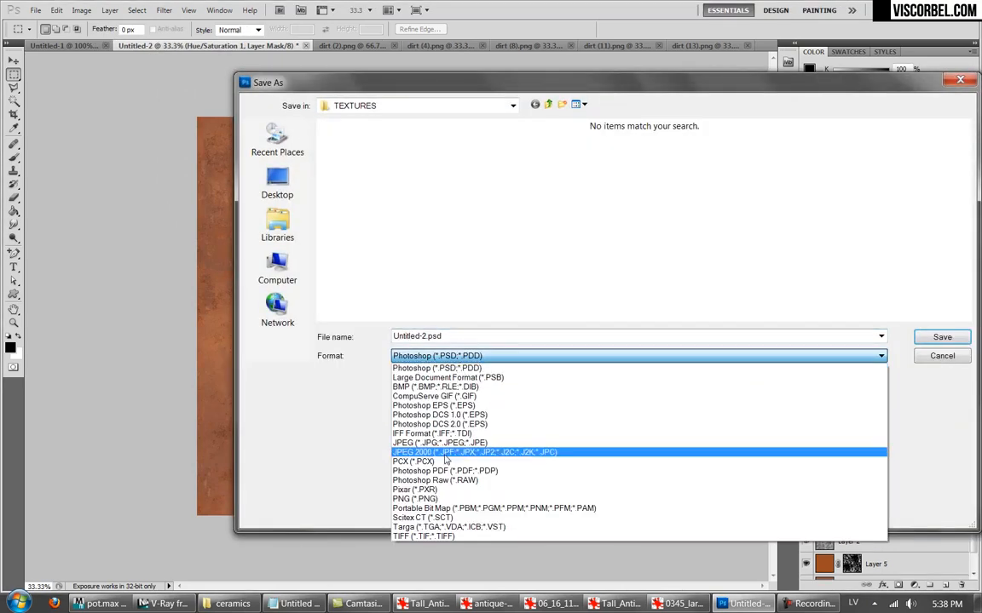
left_click(460, 449)
double_click(362, 167)
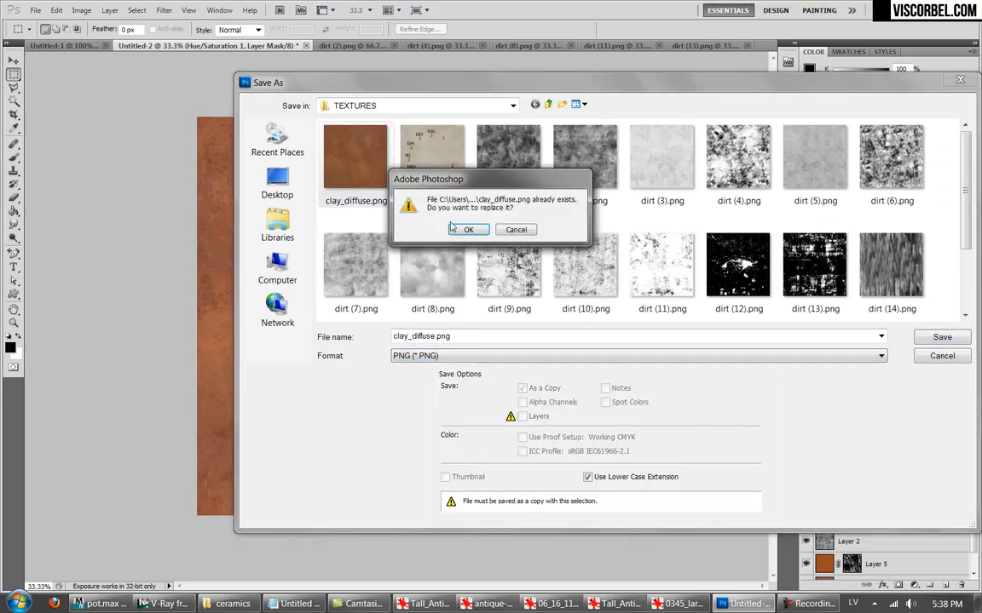
left_click(422, 206)
left_click(388, 146)
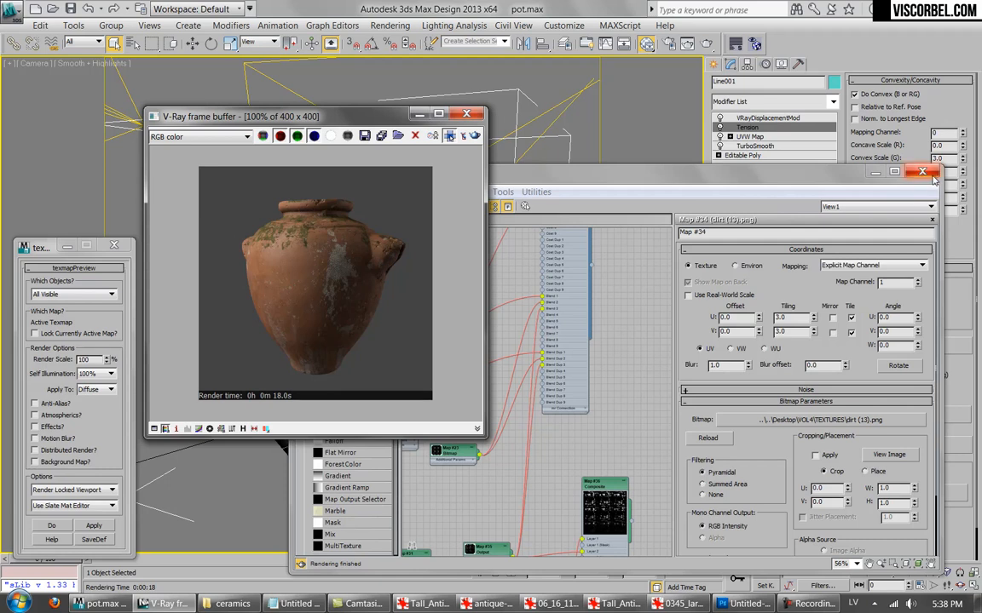
Clear away the frame buffer and material editor, and create a teapot with a radius of about 25 and 64 segments.
left_click(466, 113)
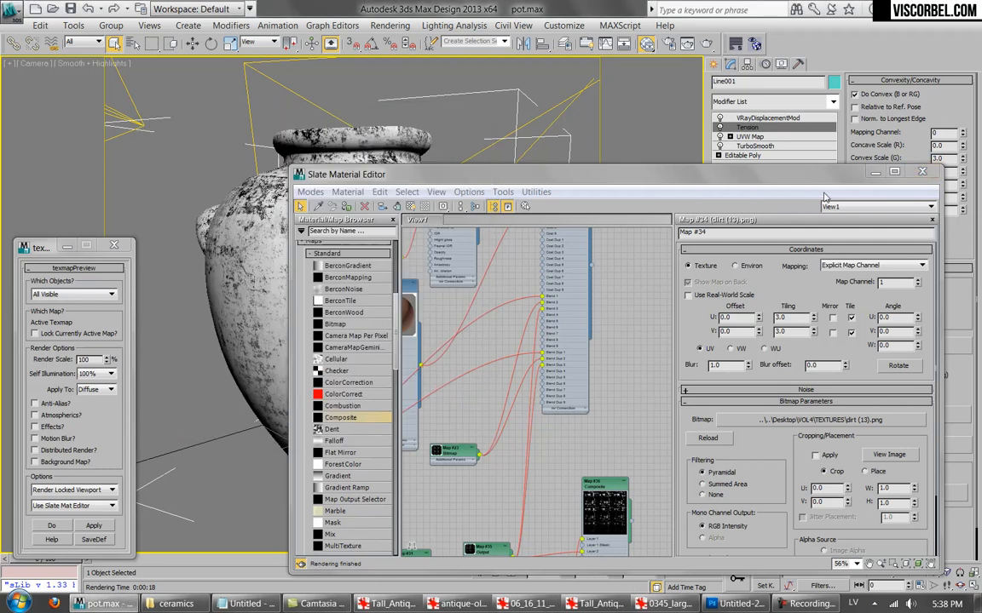
left_click(918, 173)
left_click(716, 65)
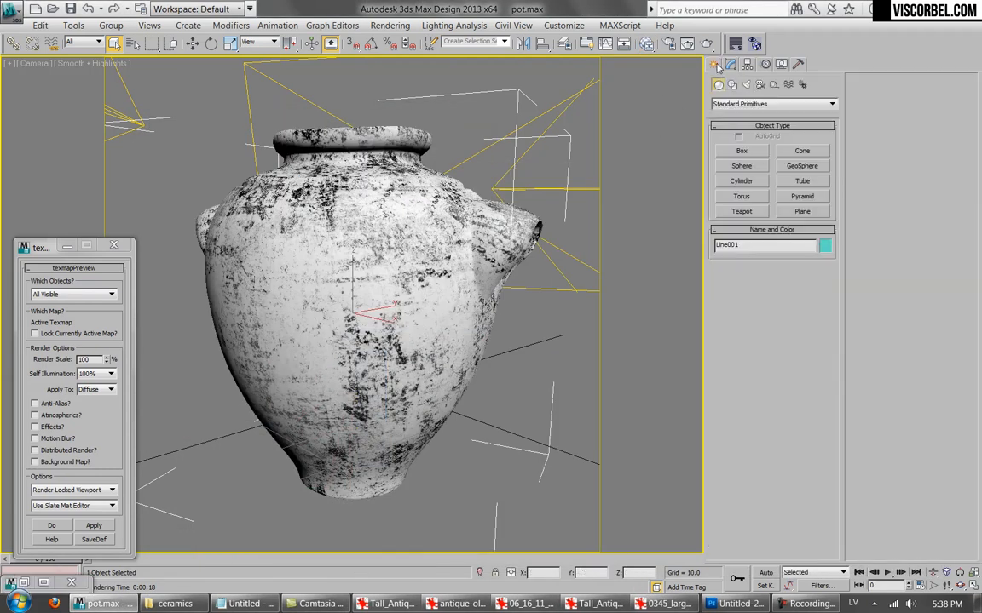
left_click(738, 211)
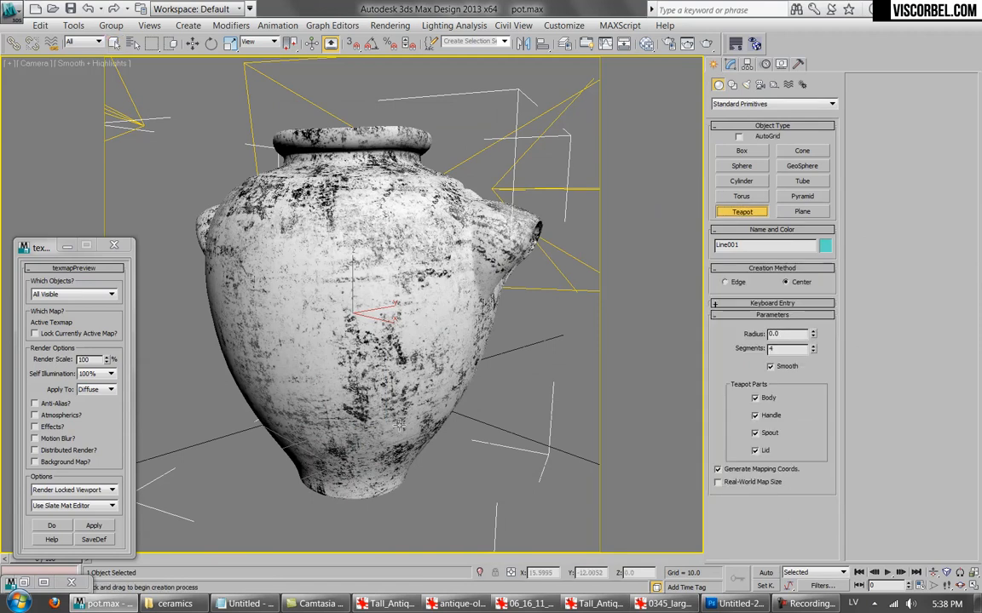
left_click_drag(470, 466, 630, 384)
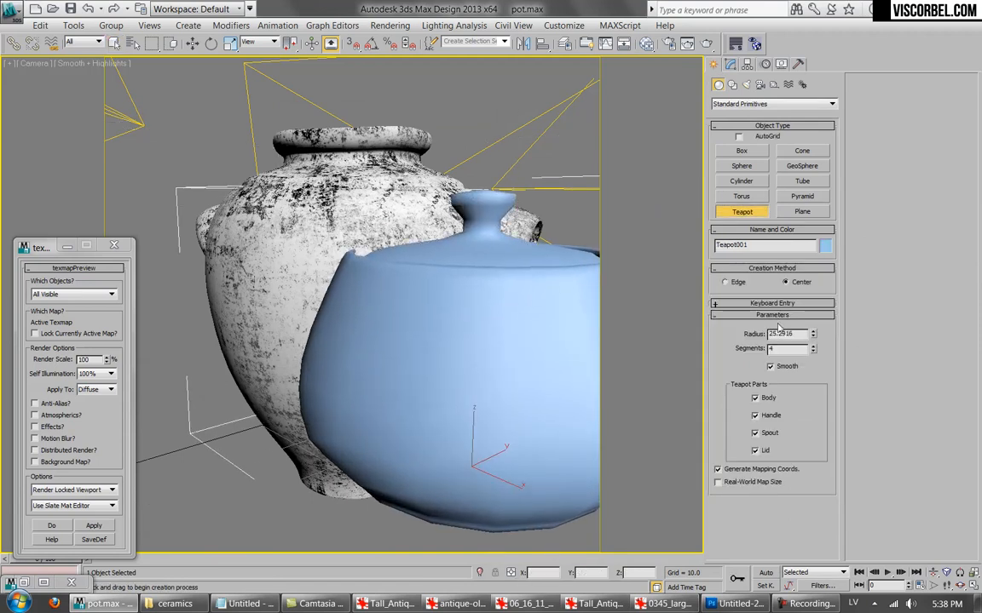
left_click_drag(788, 351, 702, 317)
type("64")
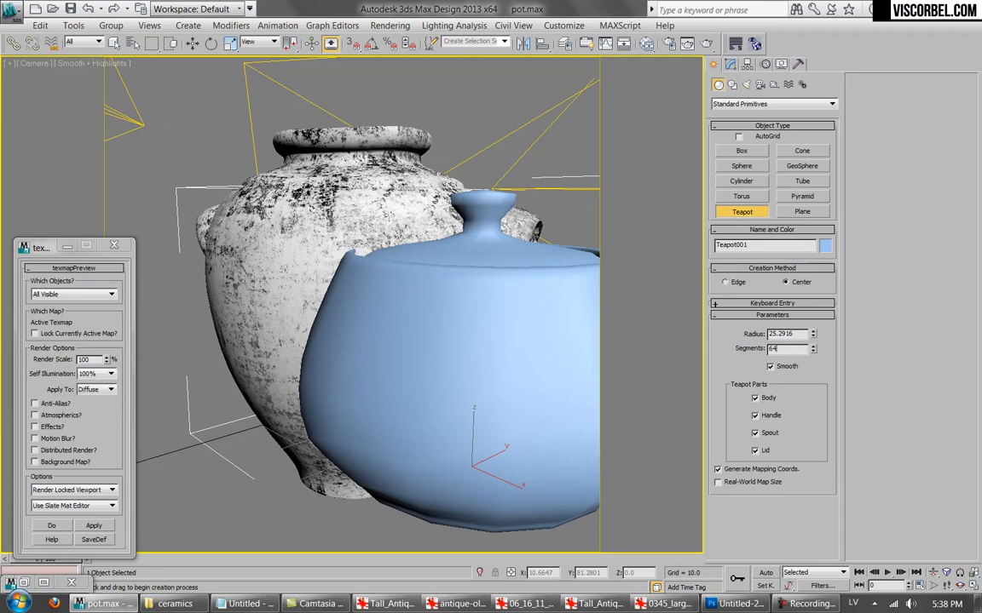
key("Return")
Rotate the teapot and move it in front of the pot within the camera view.
right_click(456, 367)
key("e")
left_click_drag(482, 484, 376, 464)
key("w")
Copy the pot's UVW Map, Tension and VRayDisplacementMod modifiers and paste them onto the teapot.
left_click(484, 220)
left_click(730, 64)
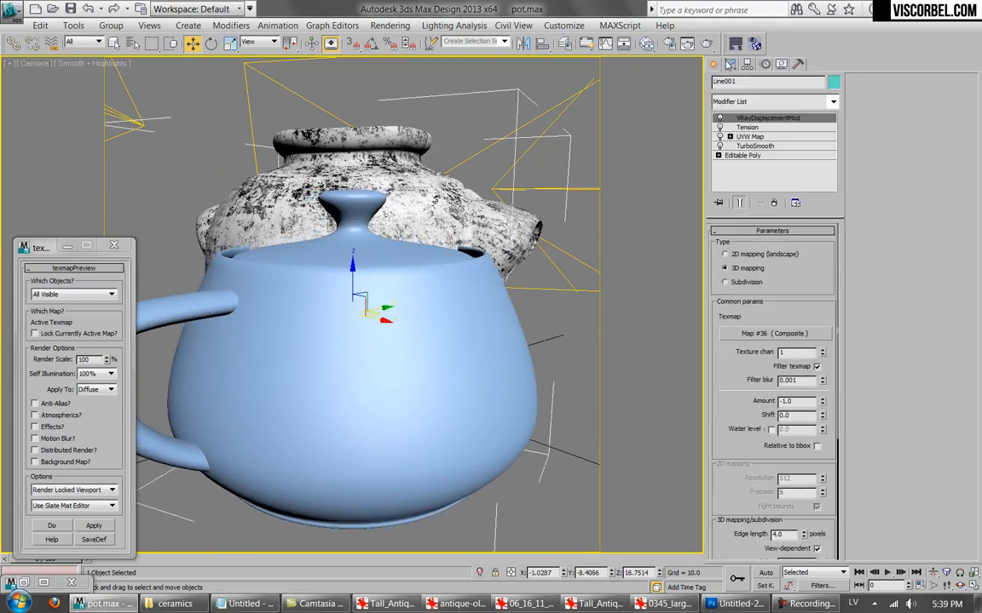
left_click(751, 137)
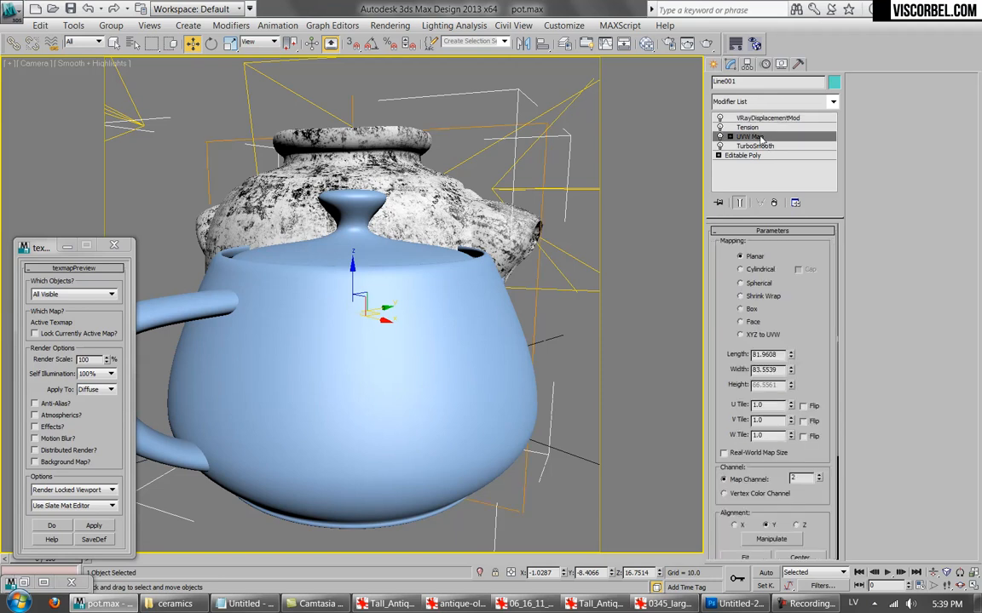
left_click(755, 128, "ctrl")
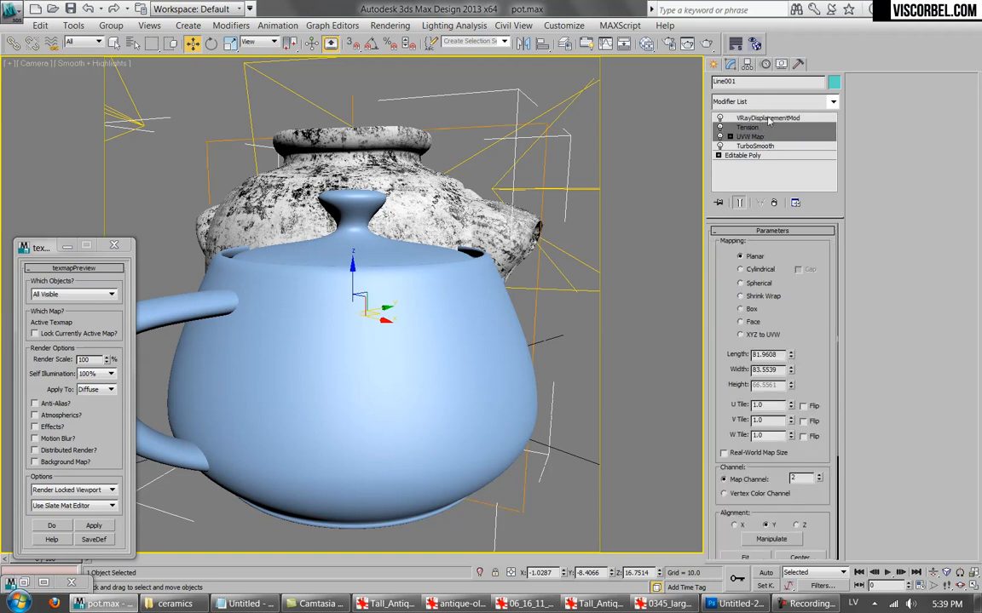
left_click(769, 119, "ctrl")
right_click(770, 121)
left_click(809, 172)
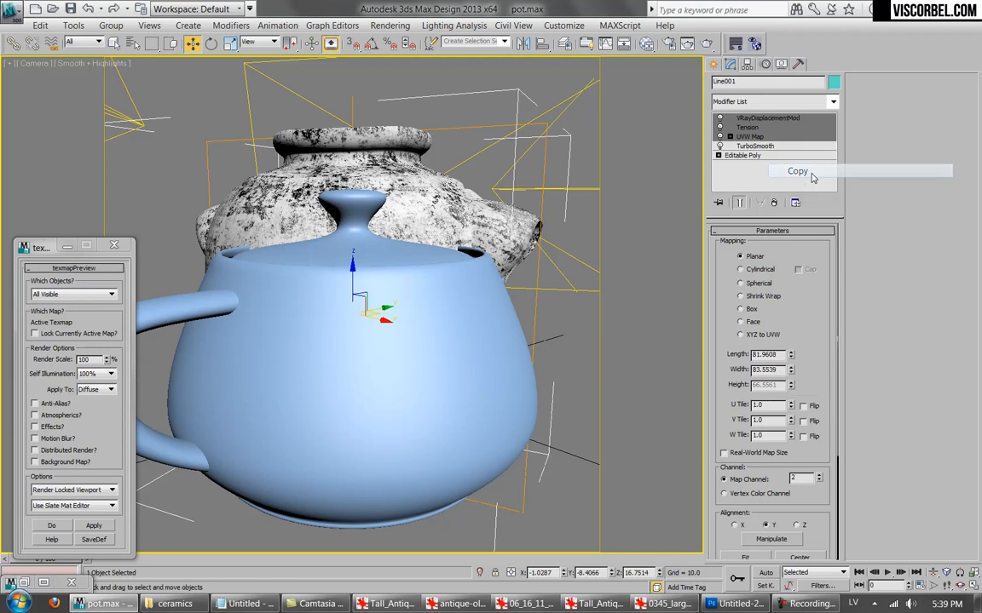
left_click(424, 393)
right_click(770, 118)
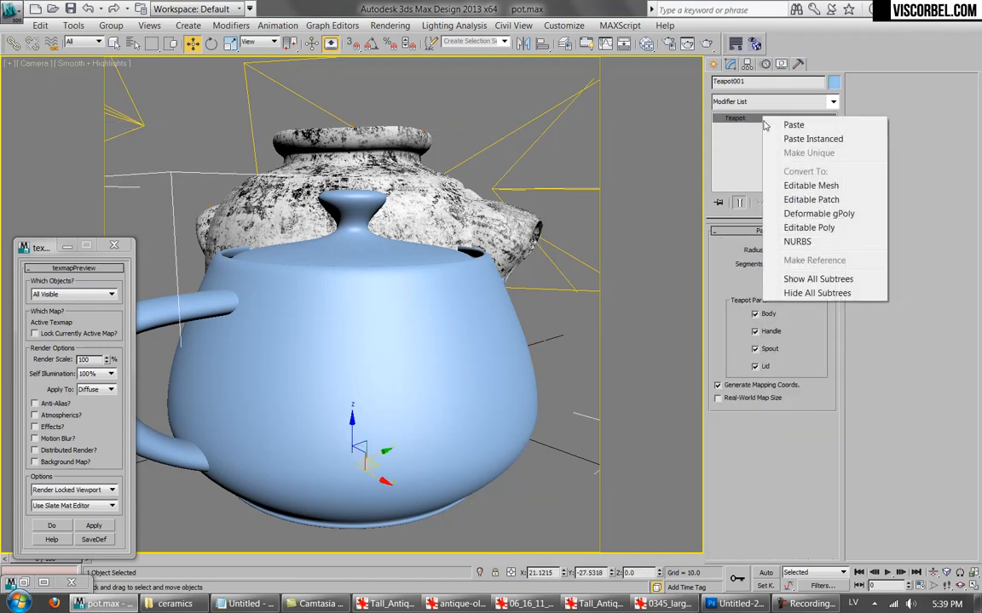
left_click(816, 128)
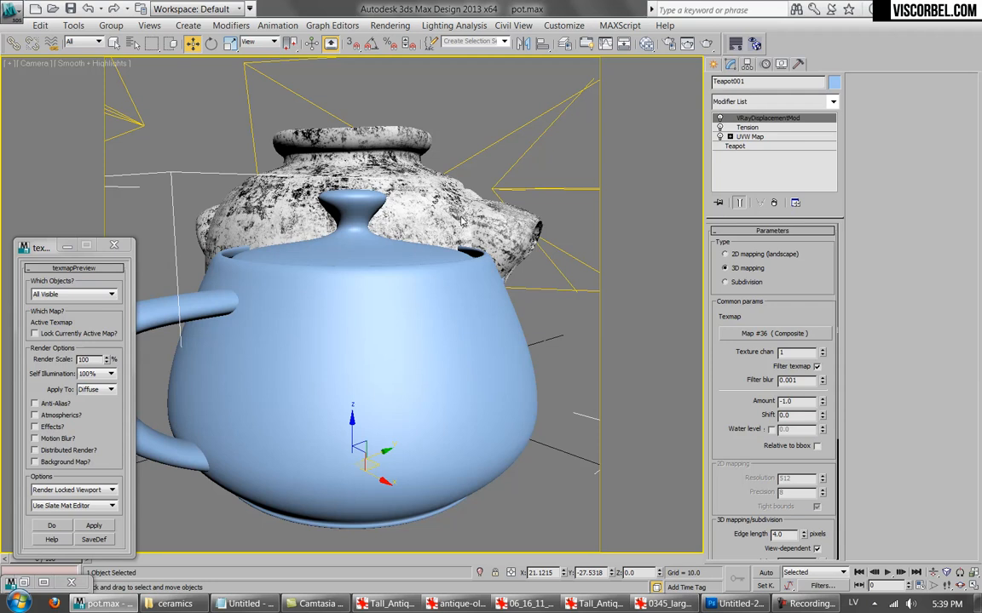
Hide the original pot, leaving the teapot in the scene.
left_click(414, 197)
right_click(461, 220)
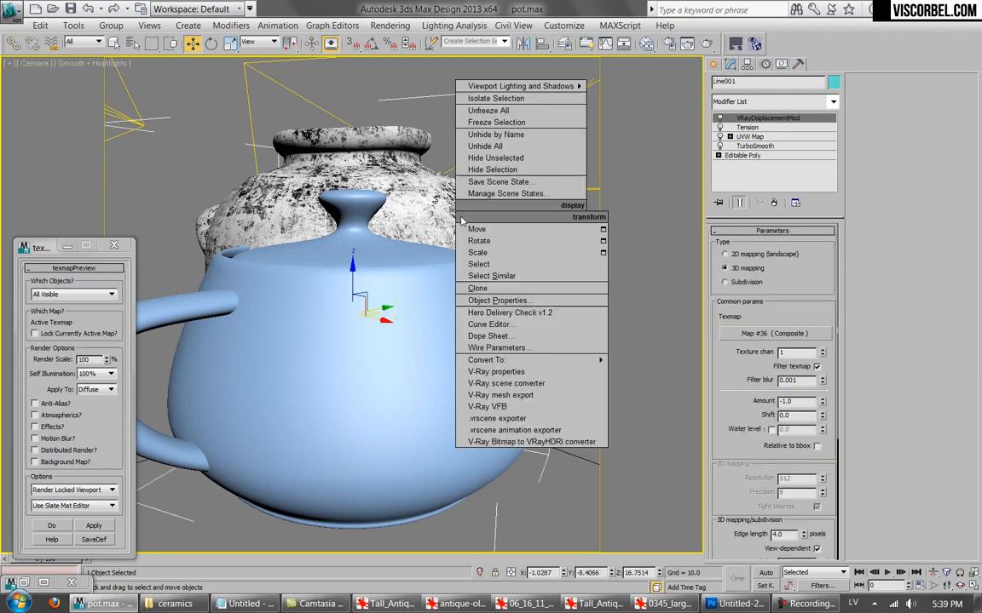
left_click(477, 144)
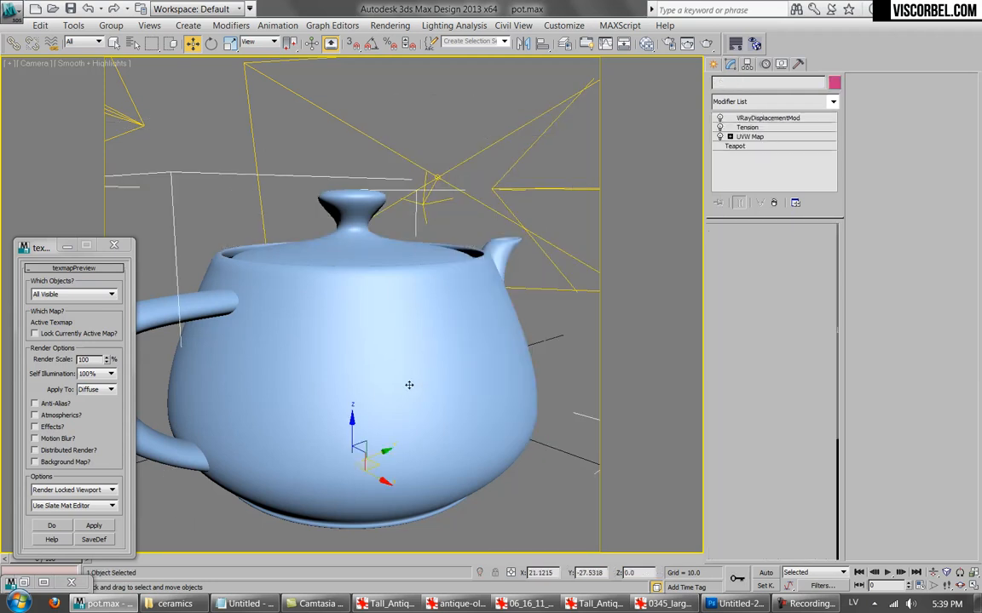
Rotate and reposition the teapot so that its handle and spout face the camera in profile.
left_click(372, 468)
key("e")
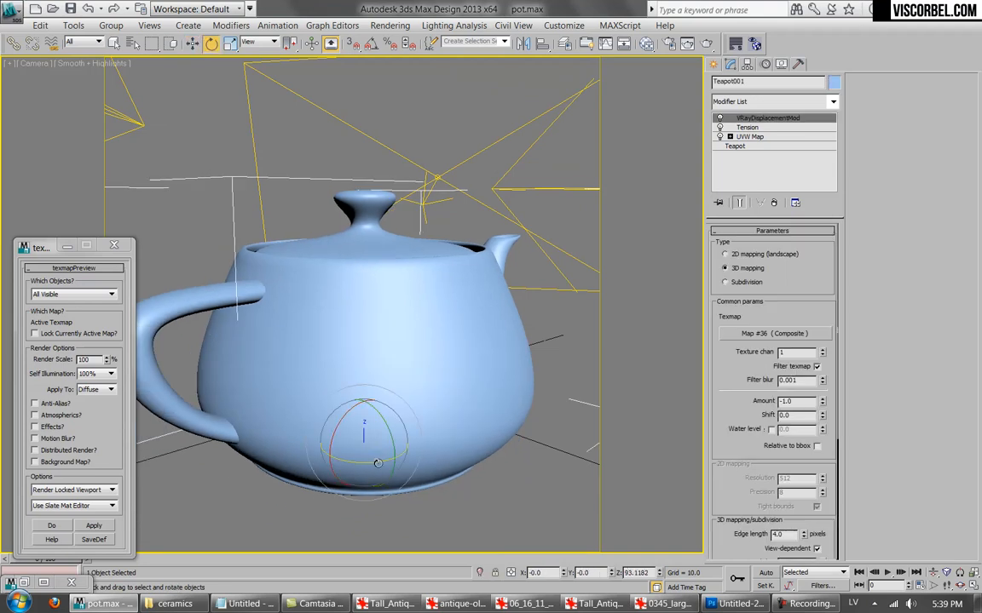
left_click_drag(361, 463, 402, 440)
key("w")
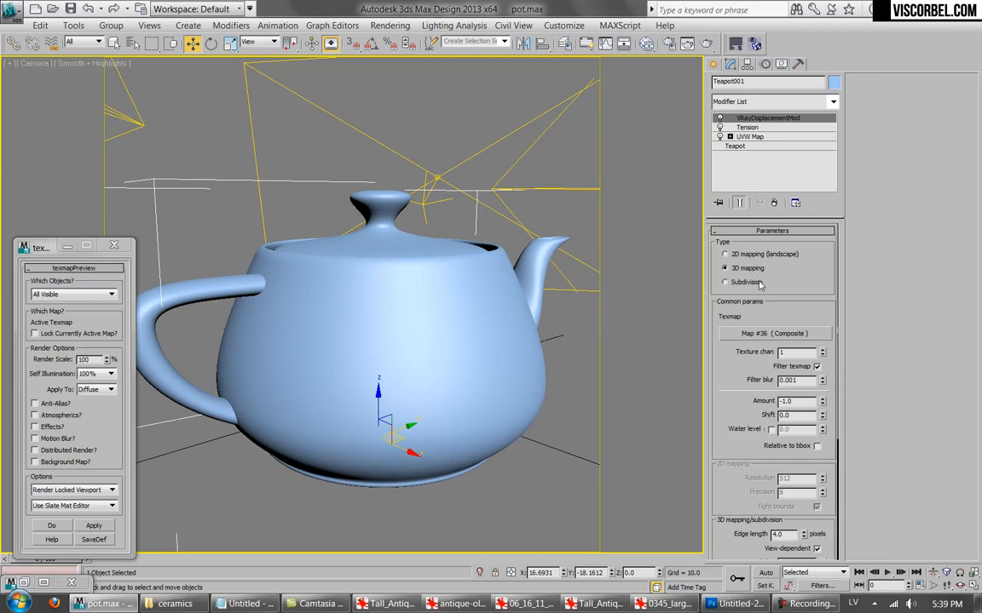
Show the vertex colors of the teapot's Tension modifier and set its Convex Exp. (G) to 2.
left_click(764, 127)
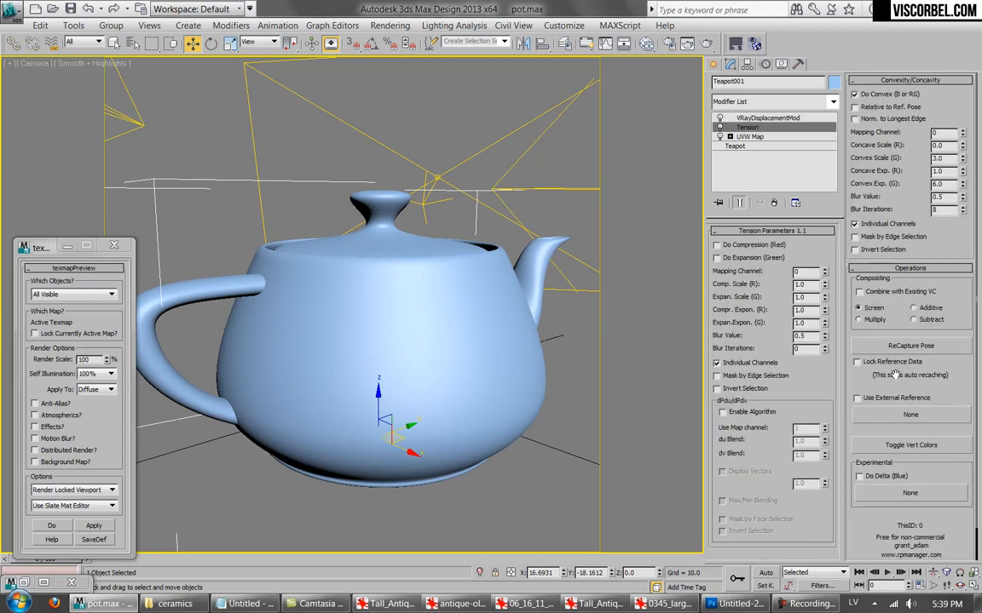
left_click(899, 445)
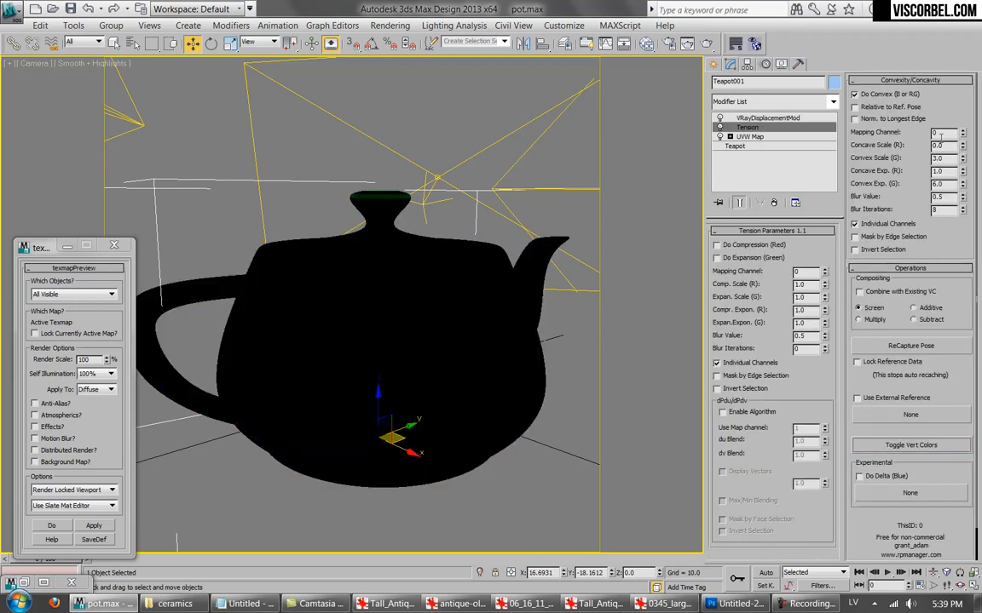
double_click(944, 185)
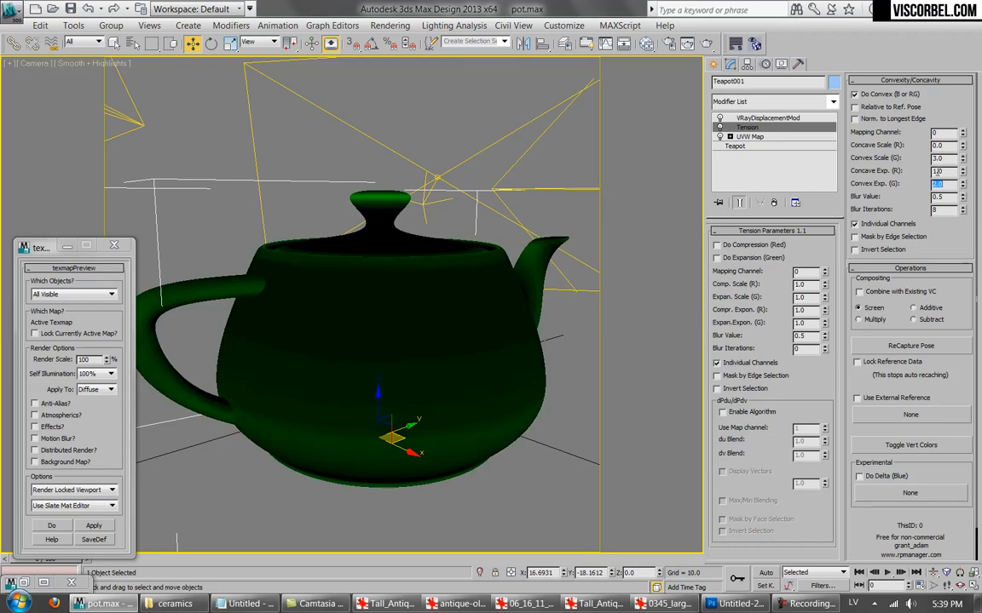
Fit the UVW Map gizmo to the teapot and start a test render.
left_click(769, 137)
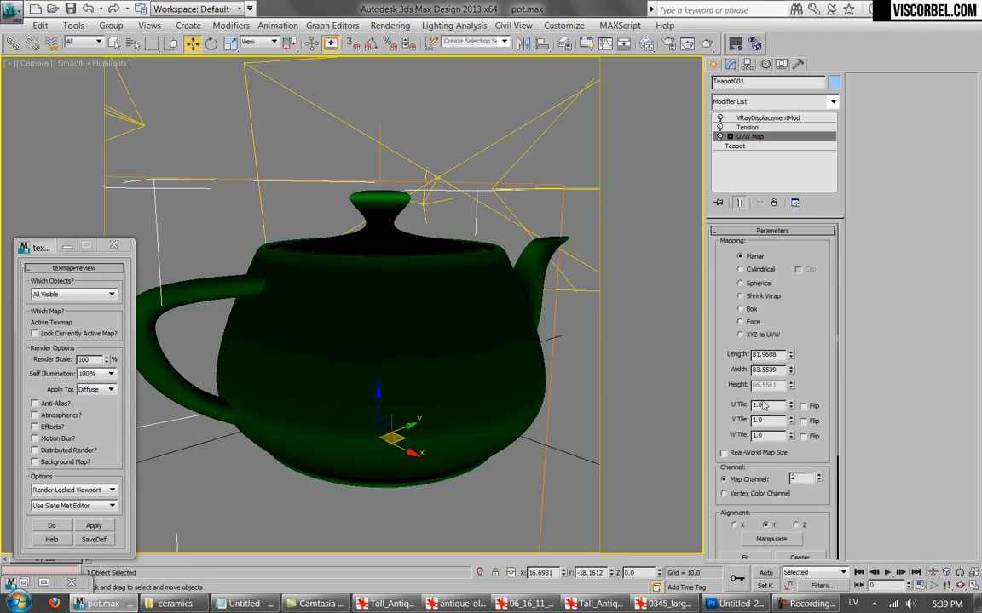
left_click(741, 557)
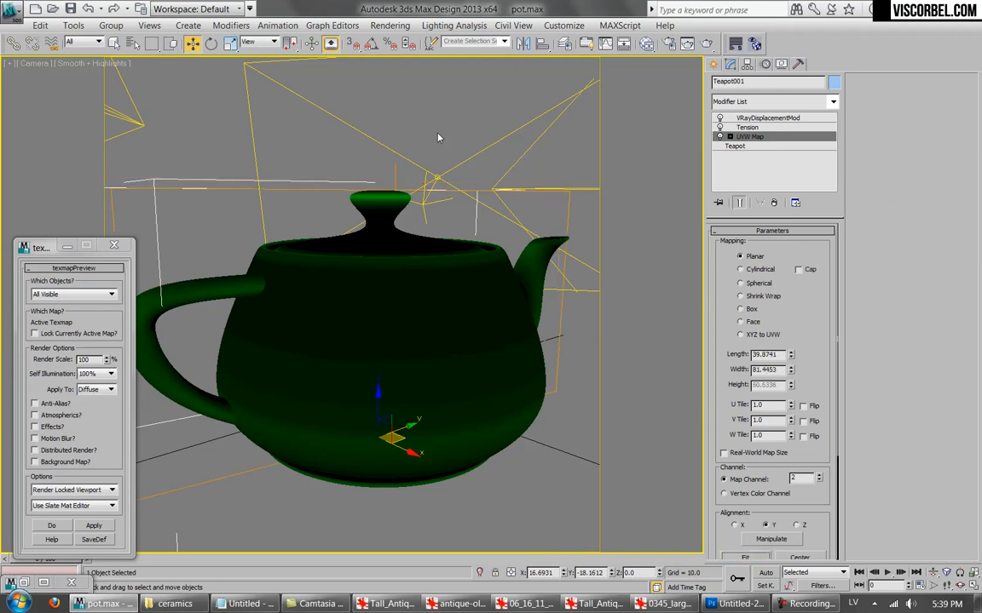
left_click(765, 119)
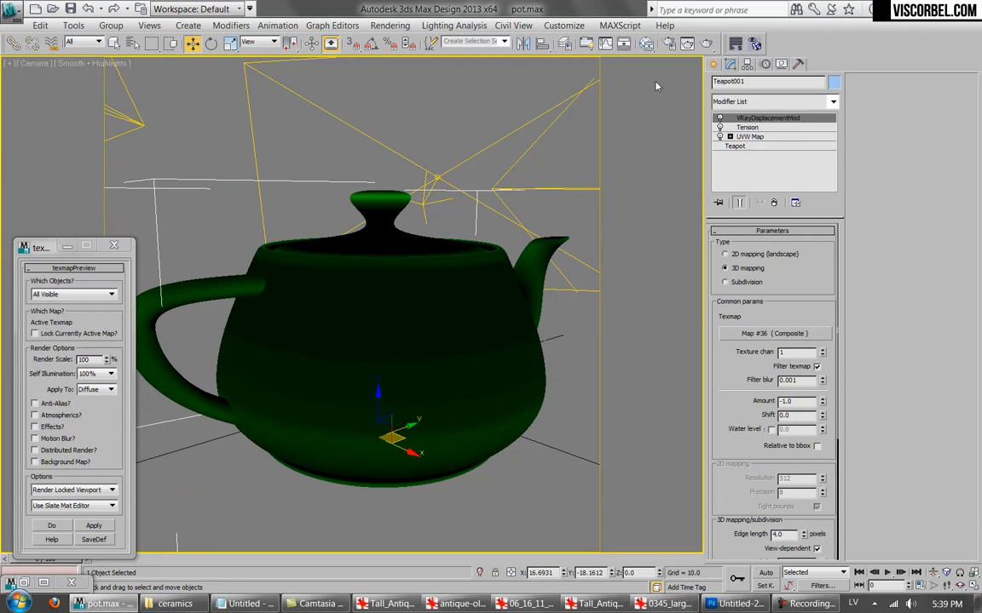
left_click(706, 46)
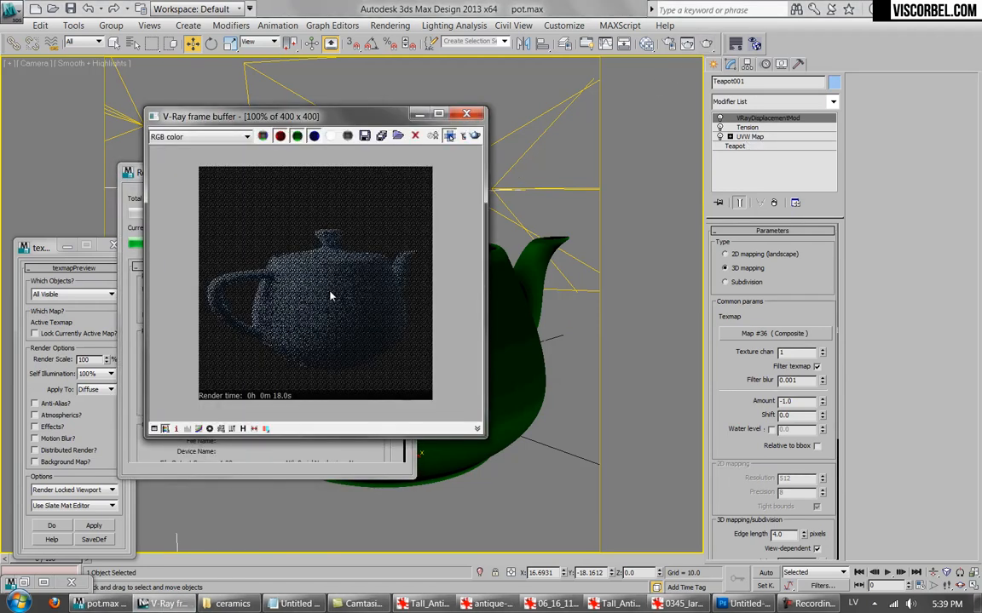
Cancel the test render and assign the layered VRayBlendMtl clay material to the teapot.
left_click(248, 475)
left_click(381, 196)
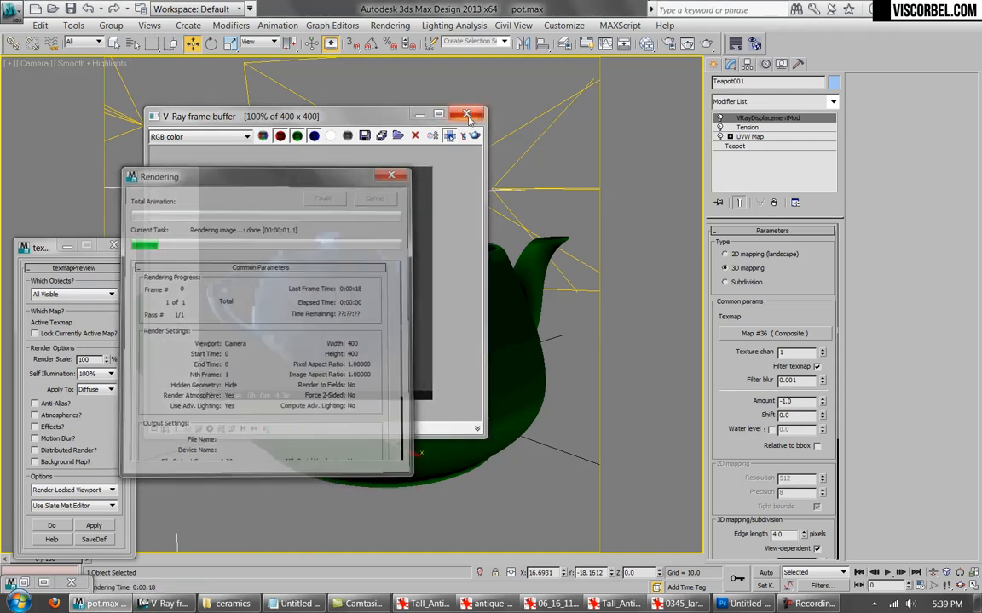
key("m")
left_click(243, 381)
scroll(580, 319, "down", 3)
middle_click_drag(581, 318, 561, 427)
left_click(546, 296)
left_click(346, 207)
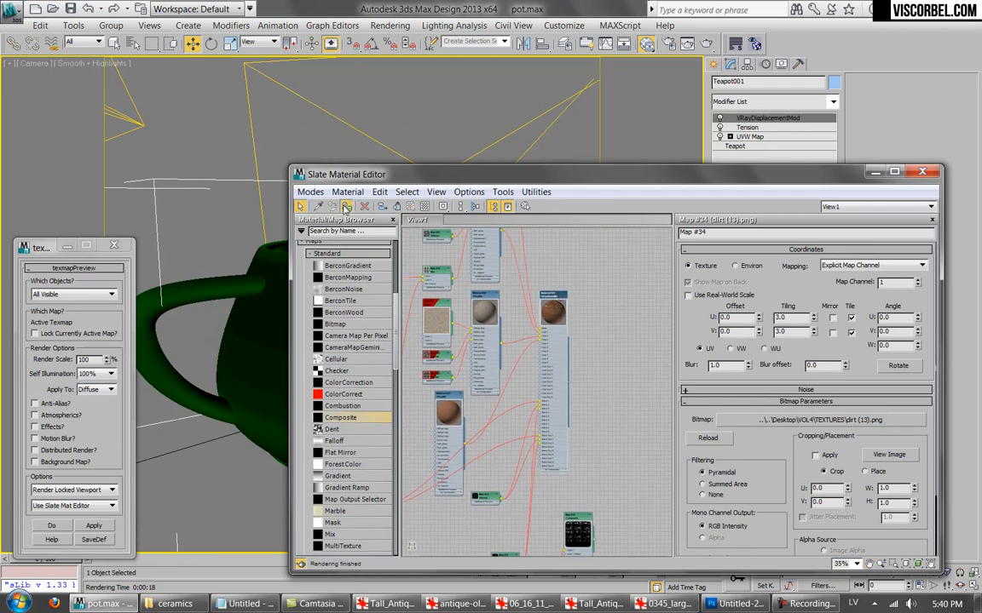
Render the teapot with the clay material, inspect its body and handle up close, and stop the render.
left_click(707, 43)
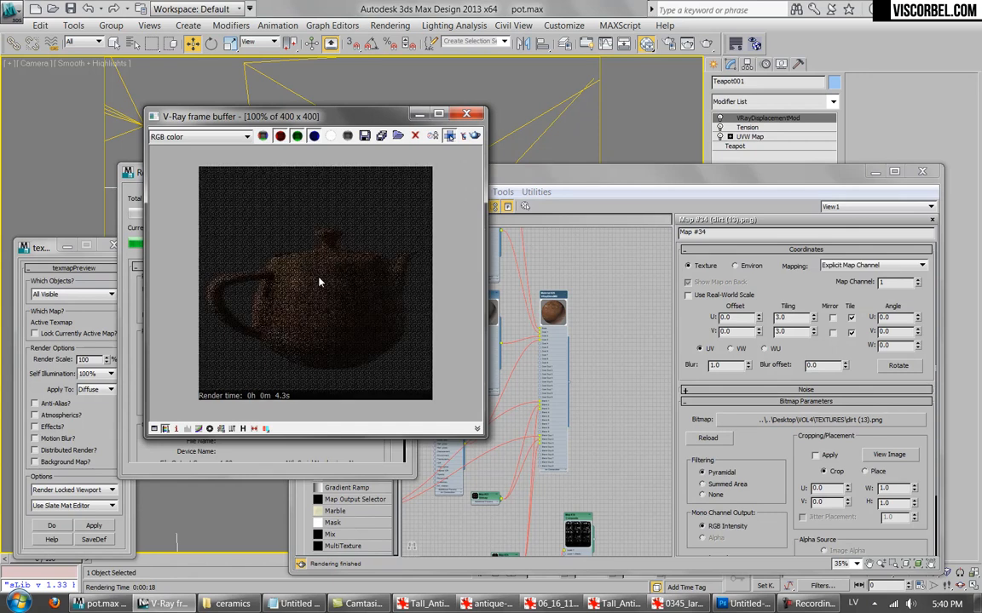
scroll(324, 272, "up", 1)
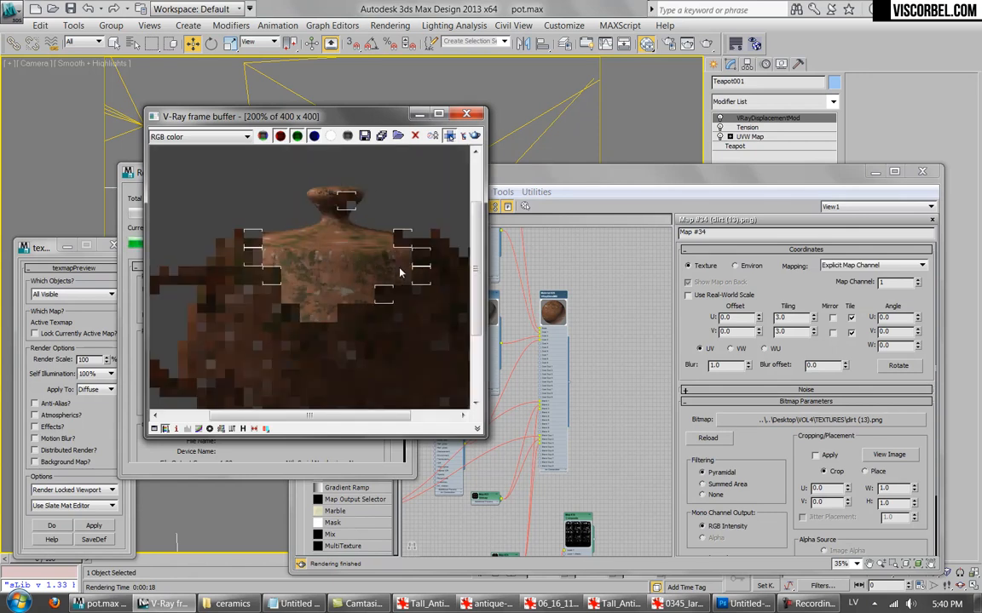
scroll(406, 269, "down", 1)
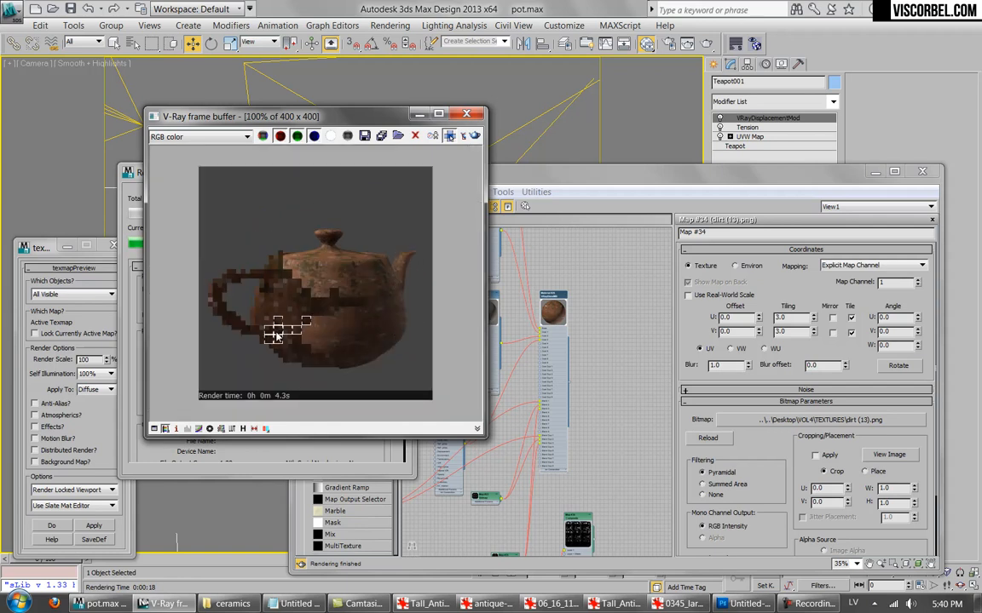
scroll(316, 369, "up", 1)
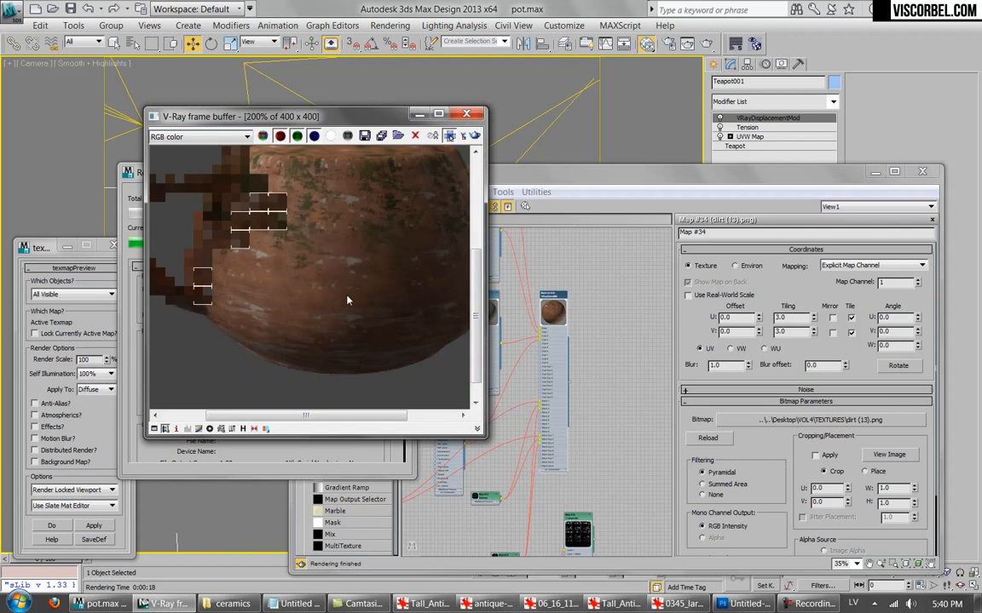
scroll(345, 303, "down", 1)
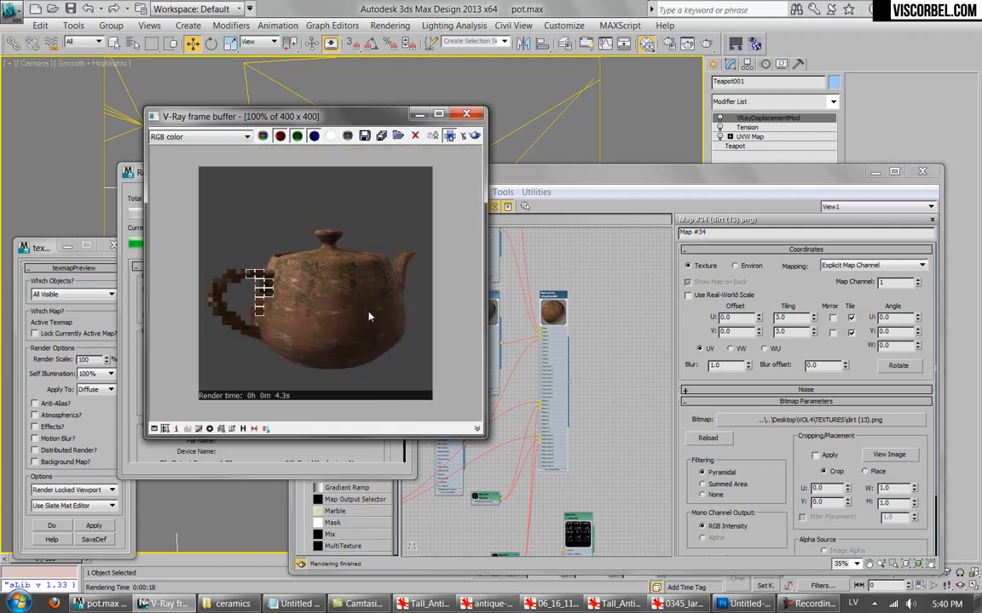
left_click(380, 460)
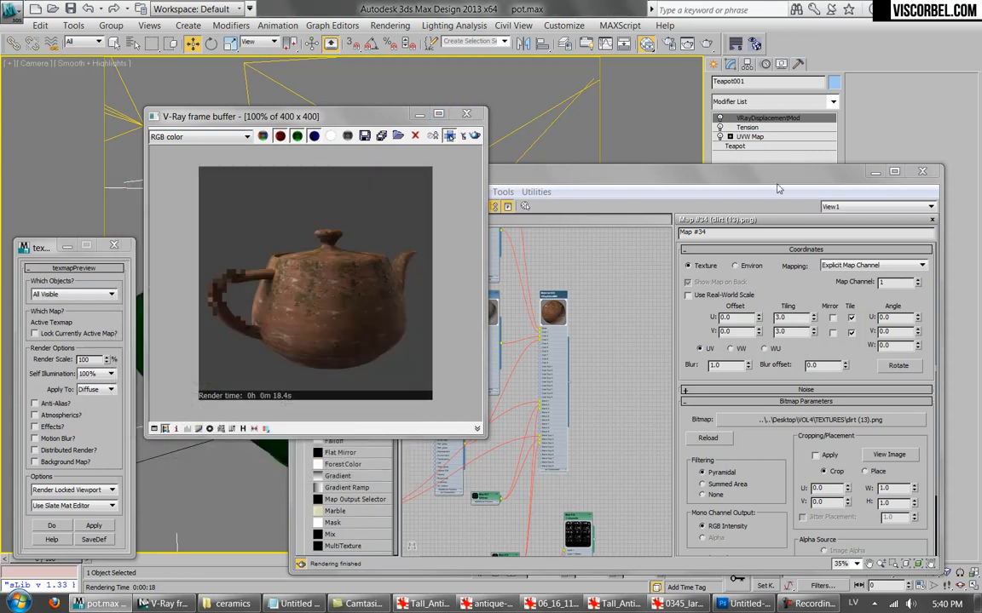
Add a UVW Xform modifier to the teapot and set its U, V and W tiling to 0.3.
left_click(922, 173)
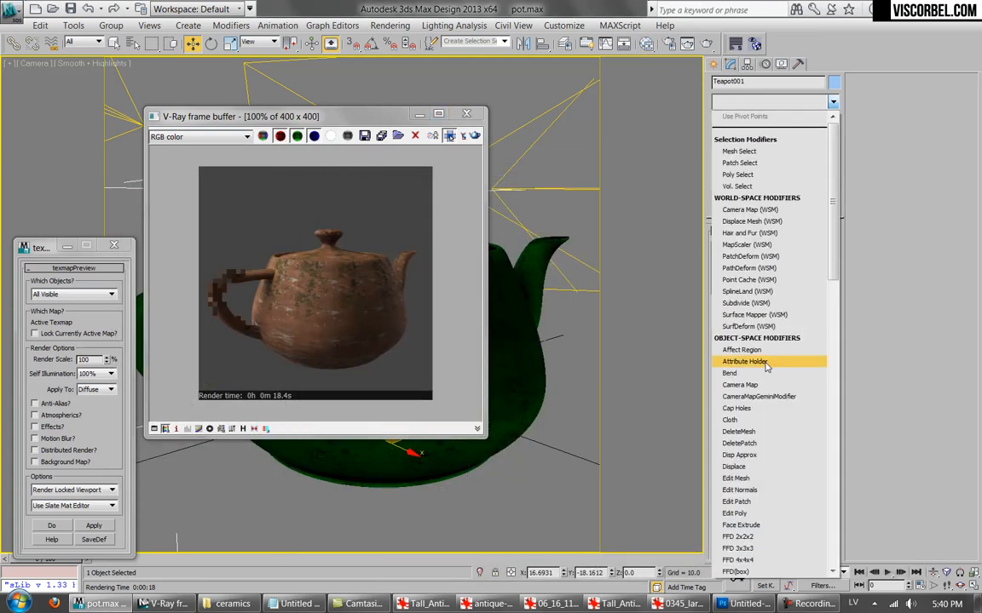
scroll(764, 413, "down", 20)
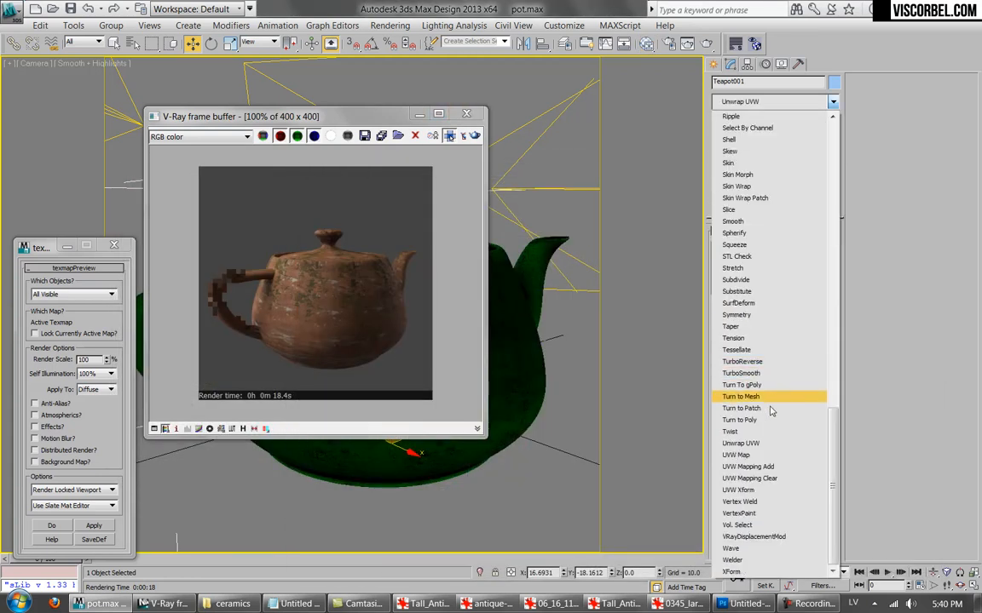
left_click(750, 491)
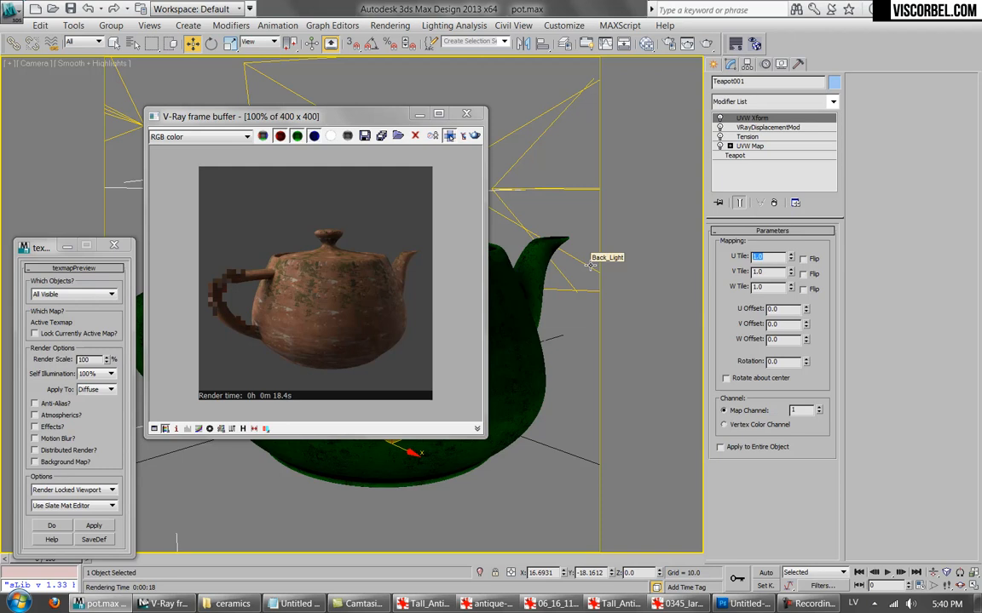
type(".3")
key("Return")
type("0.3")
Reduce the UVW Xform modifier's U, V and W tiling to 0.2.
left_click_drag(320, 121, 454, 189)
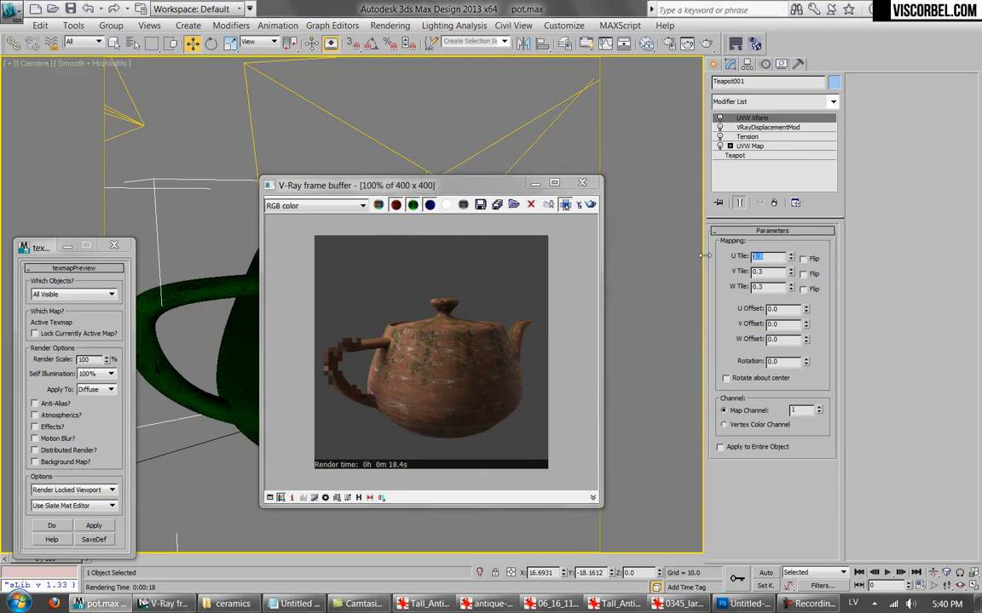
double_click(760, 272)
type("0.2")
double_click(756, 288)
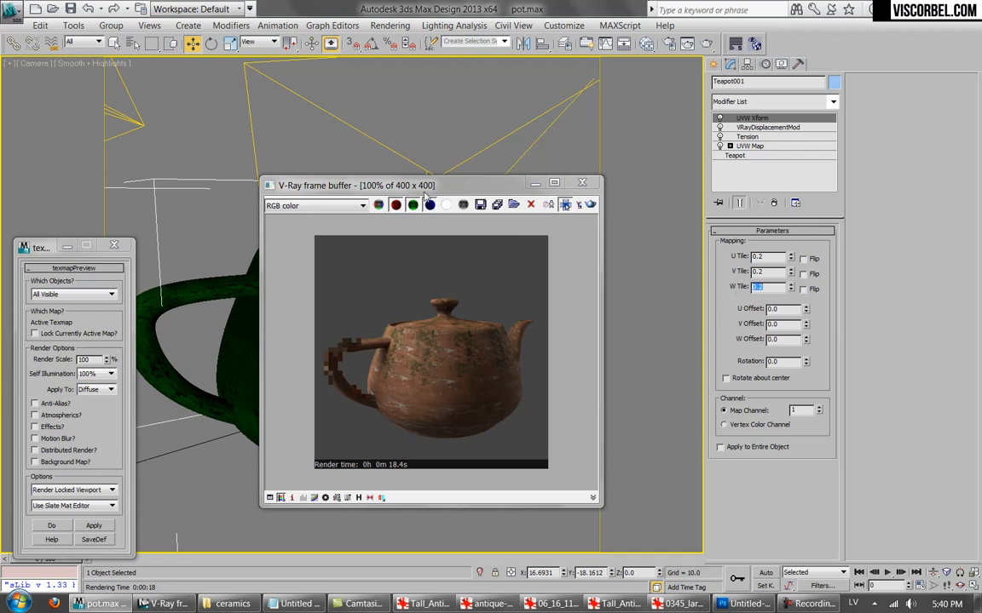
left_click_drag(432, 190, 464, 183)
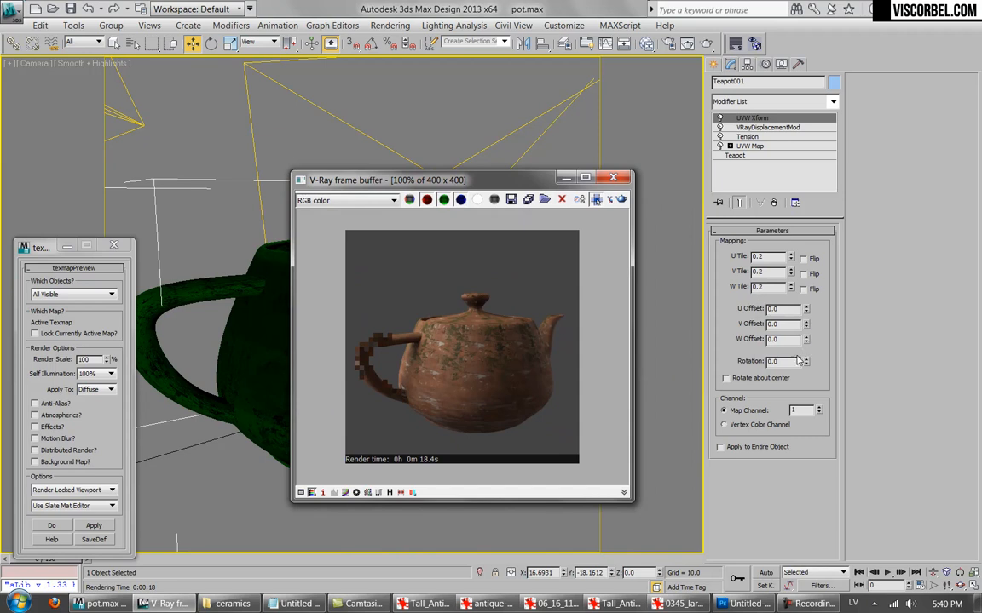
Set the UVW Xform rotation to 90 and render the teapot to inspect the rotated texture.
double_click(792, 361)
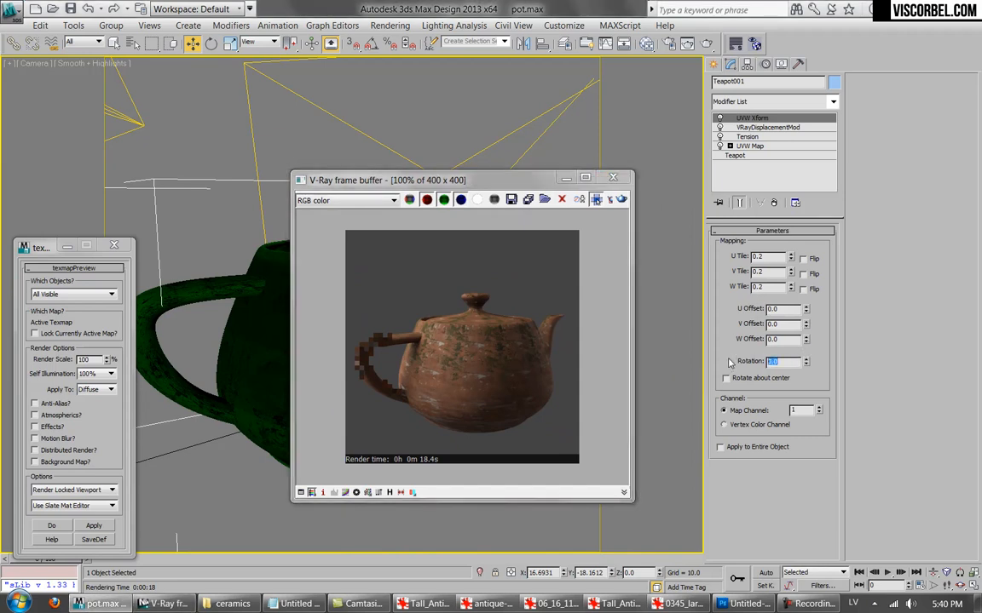
key("Return")
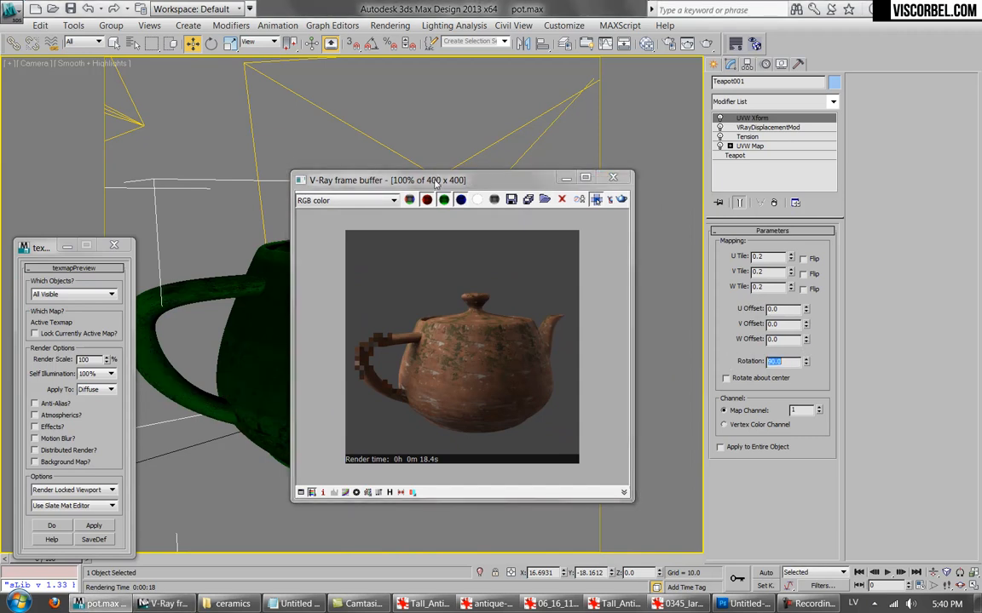
left_click_drag(437, 181, 620, 144)
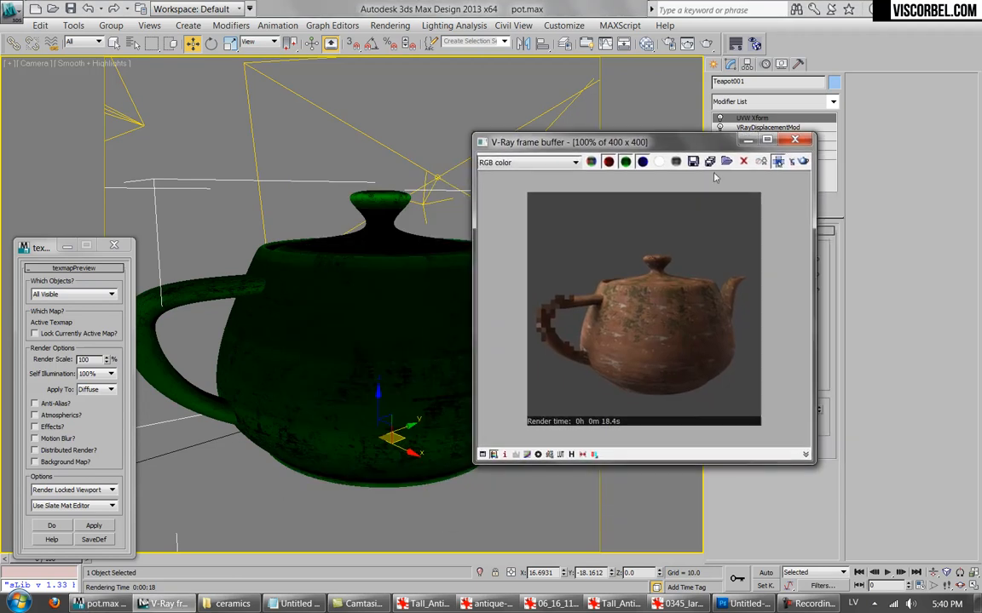
left_click(803, 162)
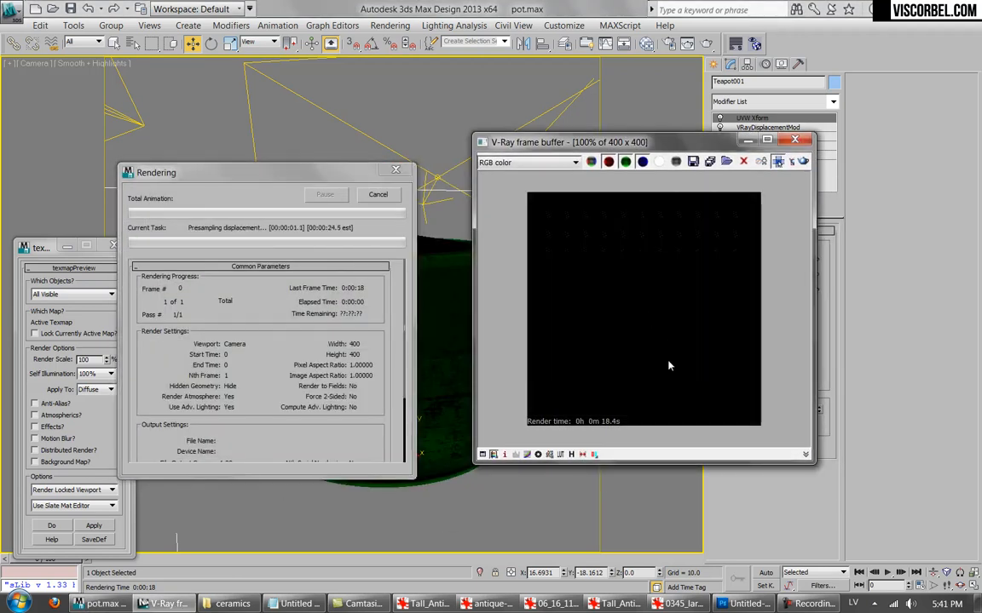
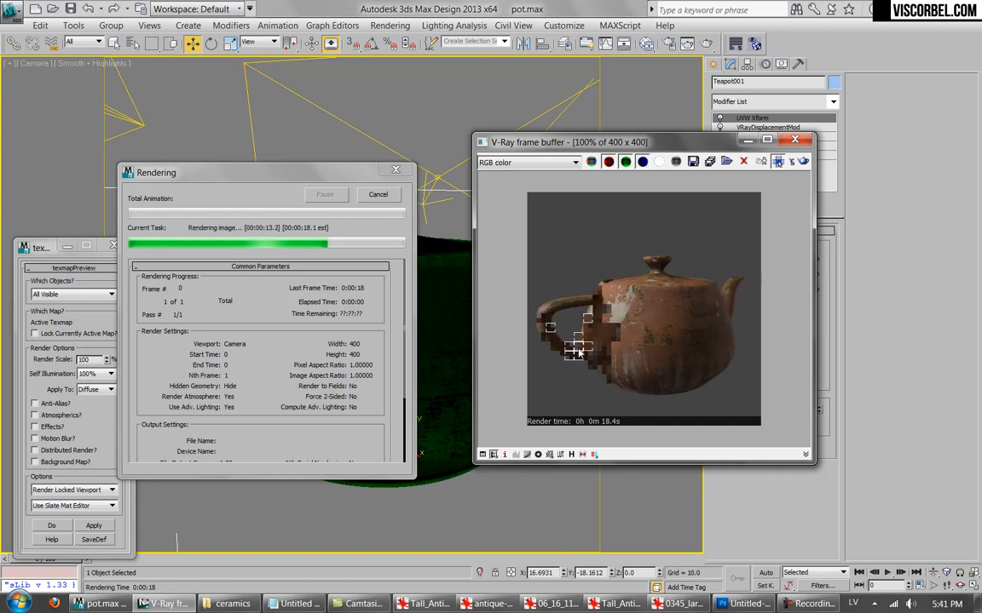
scroll(604, 346, "up", 1)
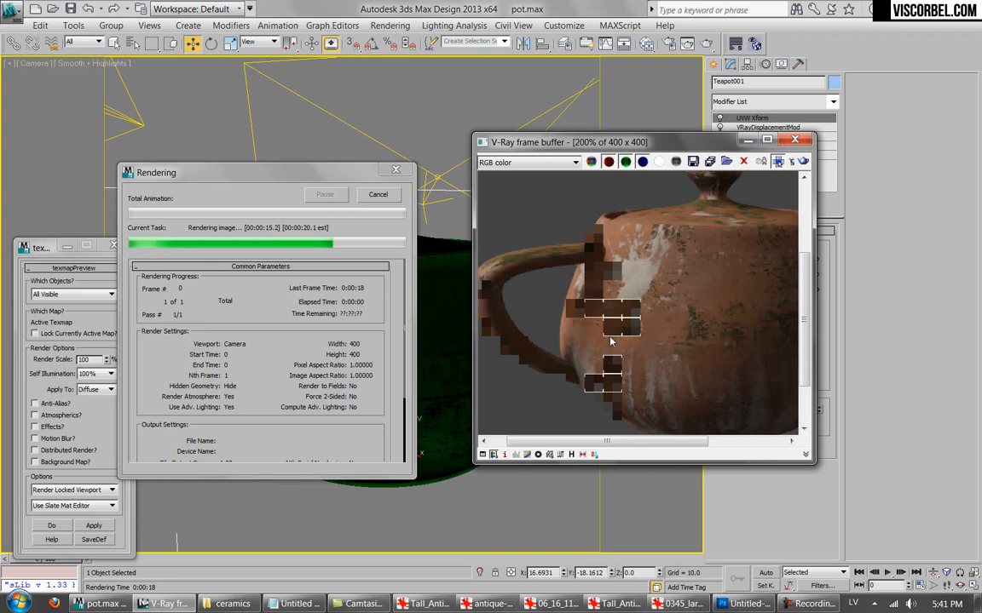
scroll(568, 314, "down", 1)
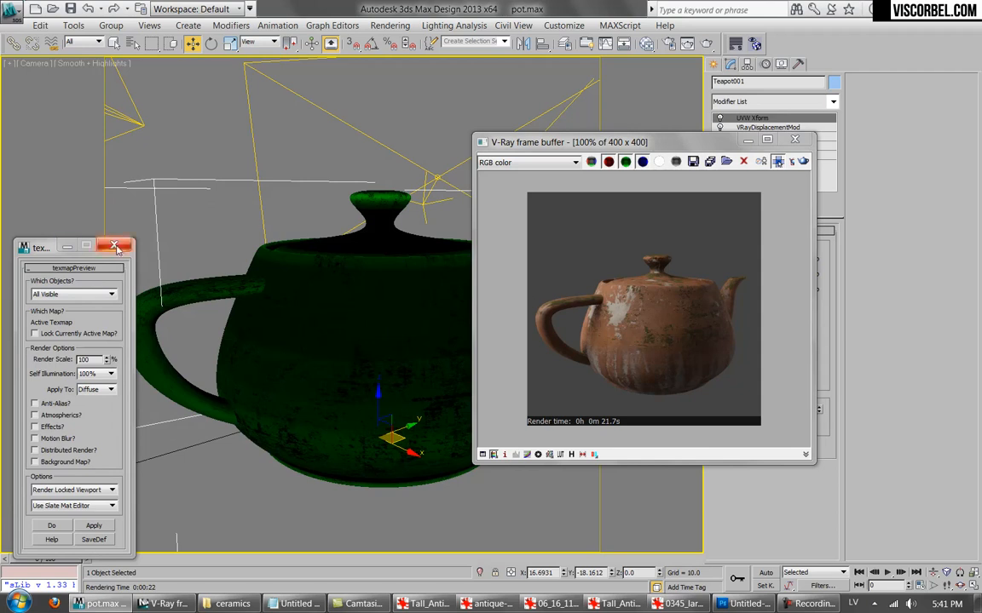
Examine the VRayBlendMtl's coat layers and the dirt (12).png blend mask of the second coat.
left_click(583, 43)
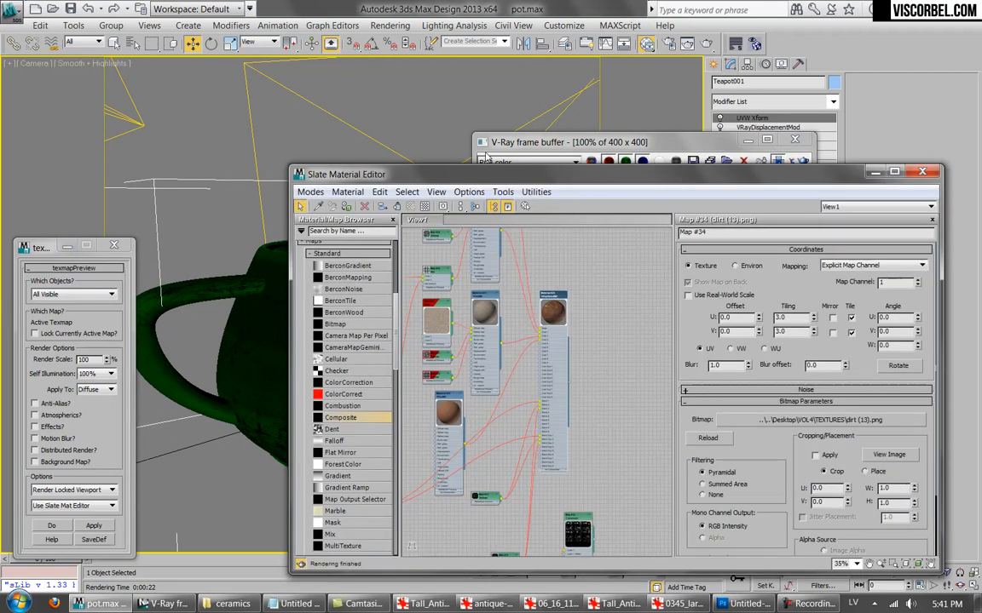
middle_click_drag(567, 439, 661, 340)
middle_click_drag(509, 386, 518, 422)
middle_click_drag(626, 340, 547, 418)
double_click(583, 303)
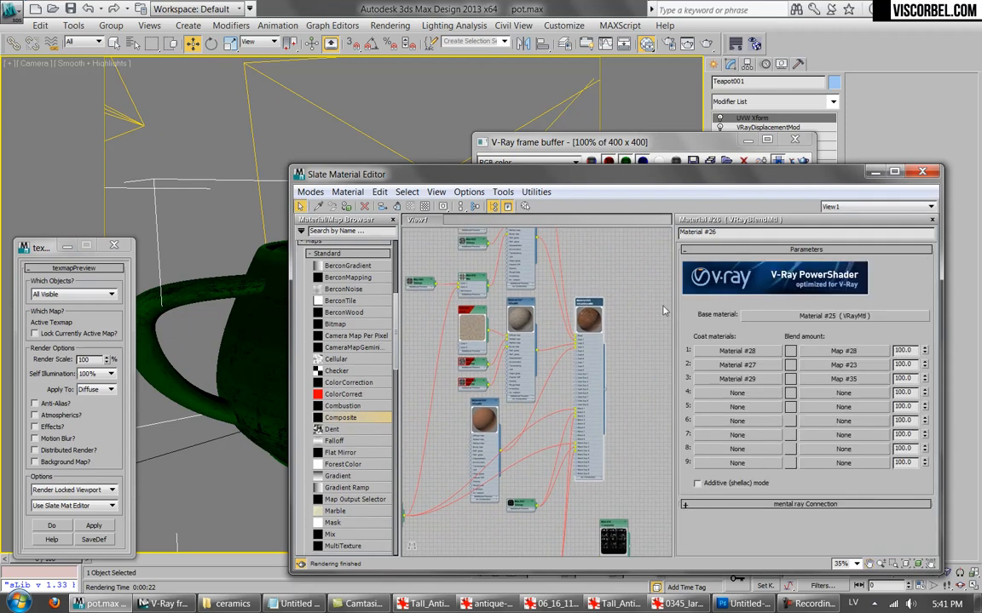
middle_click_drag(442, 351, 512, 497)
middle_click_drag(658, 392, 600, 284)
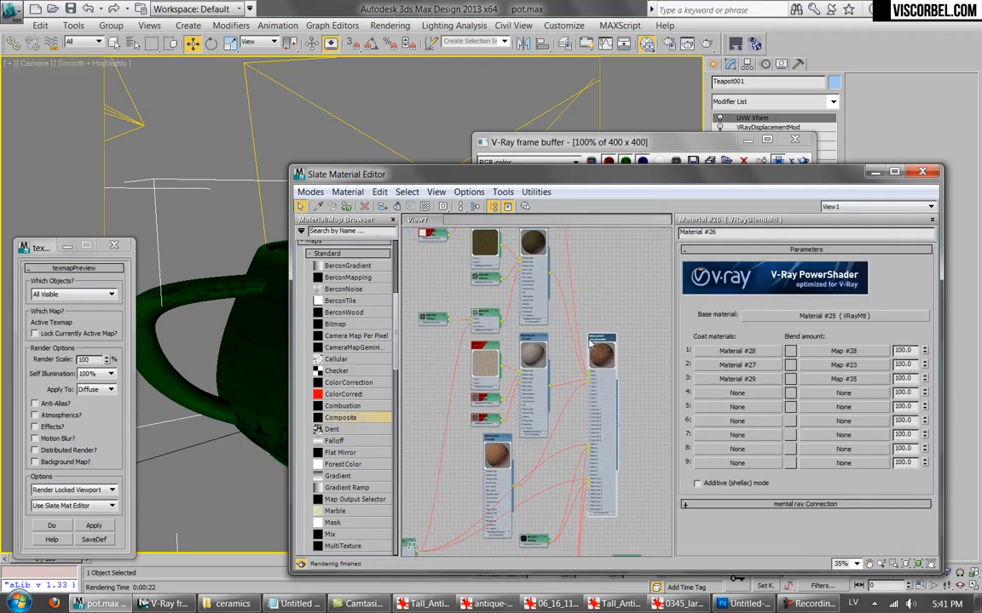
left_click(825, 364)
mouse_move(770, 457)
left_mouse_down()
mouse_move(769, 420)
mouse_move(763, 458)
left_mouse_up()
scroll(583, 344, "up", 2)
middle_click_drag(599, 338, 616, 356)
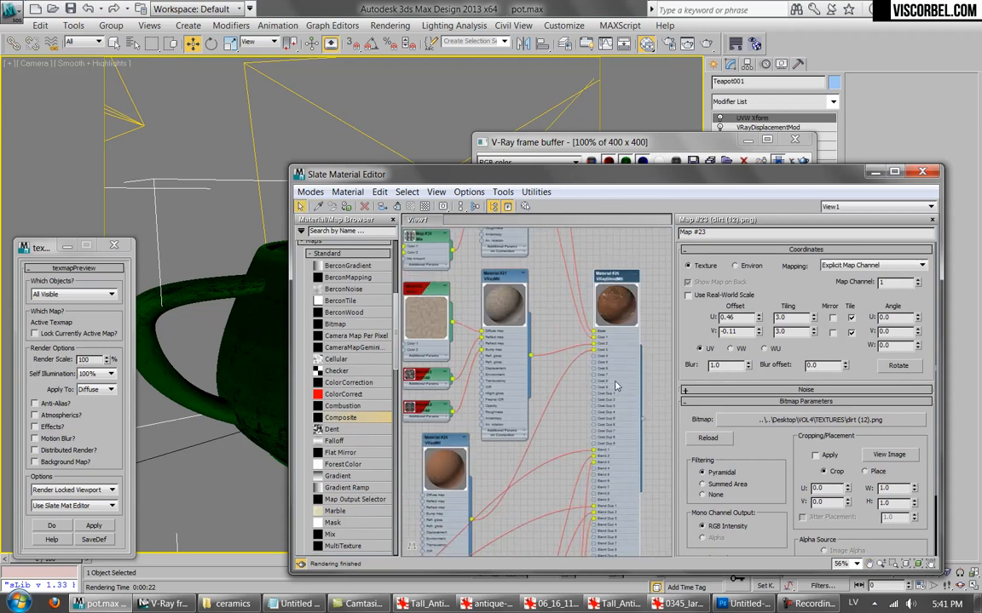
double_click(610, 275)
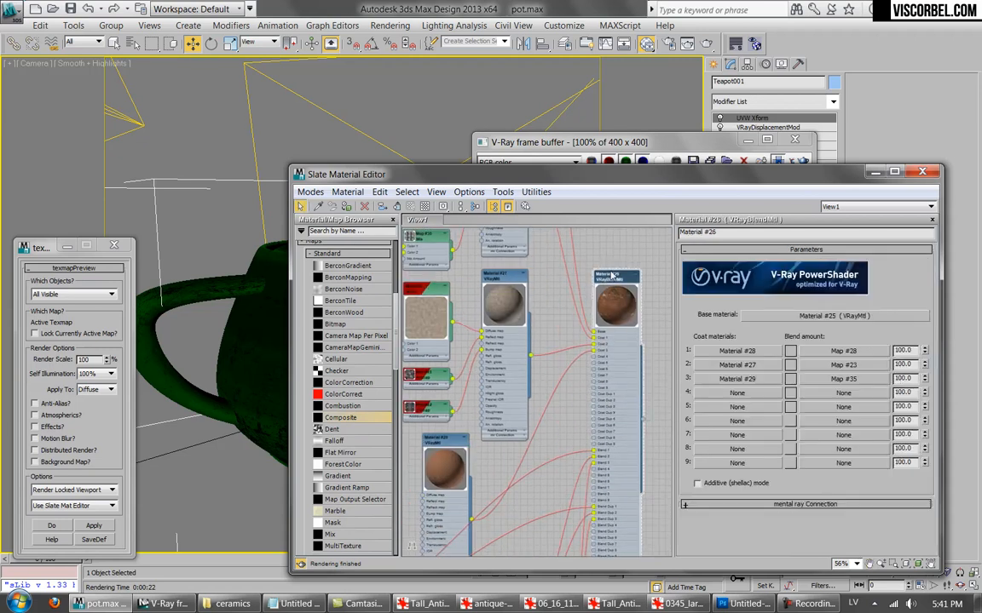
Shift both middle points of the mix curve toward its start in the Falloff map masking the first coat.
left_click(835, 353)
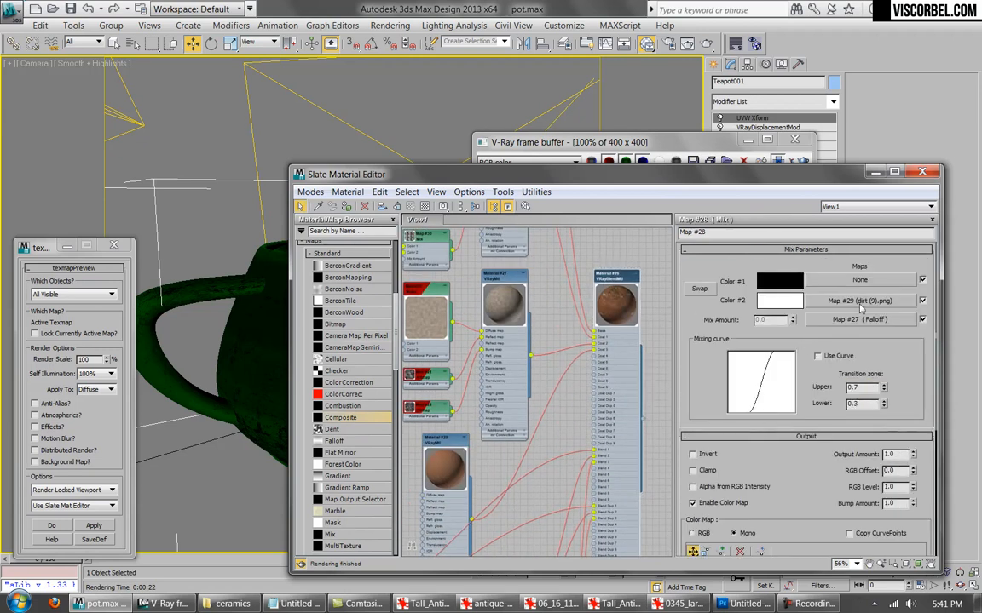
left_click(859, 319)
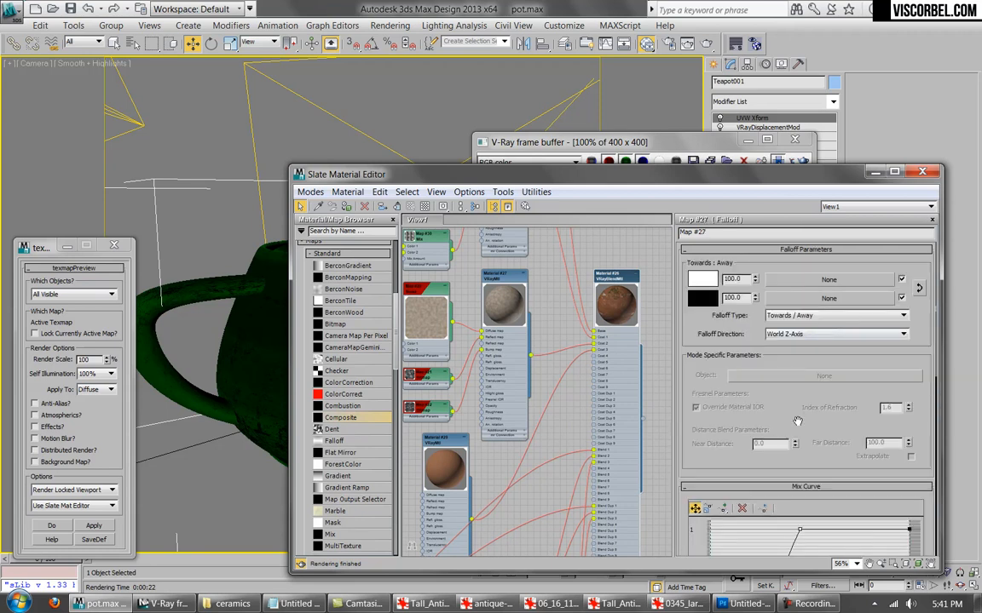
scroll(796, 421, "down", 3)
scroll(797, 418, "up", 2)
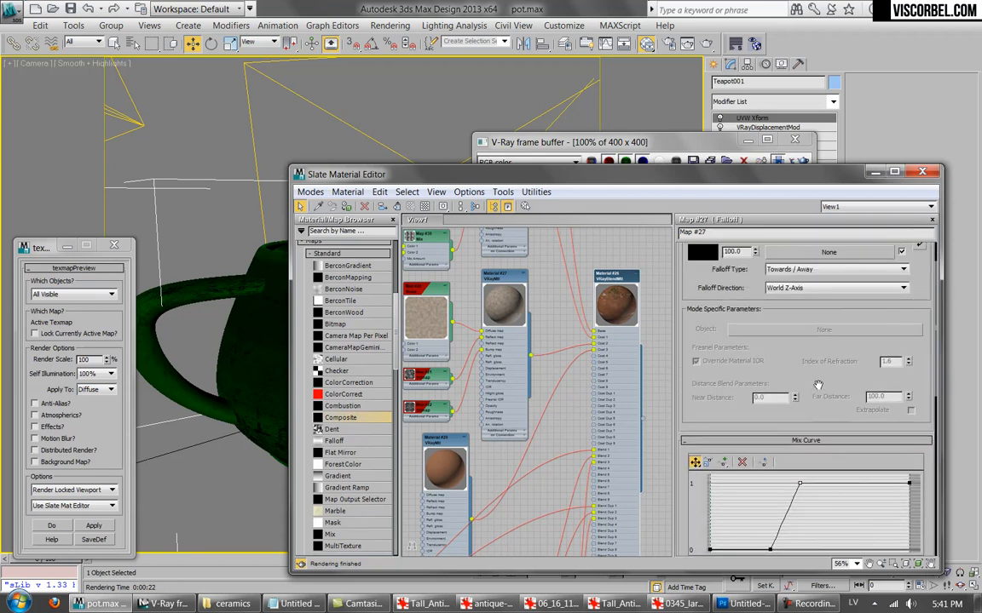
left_click_drag(800, 483, 780, 484)
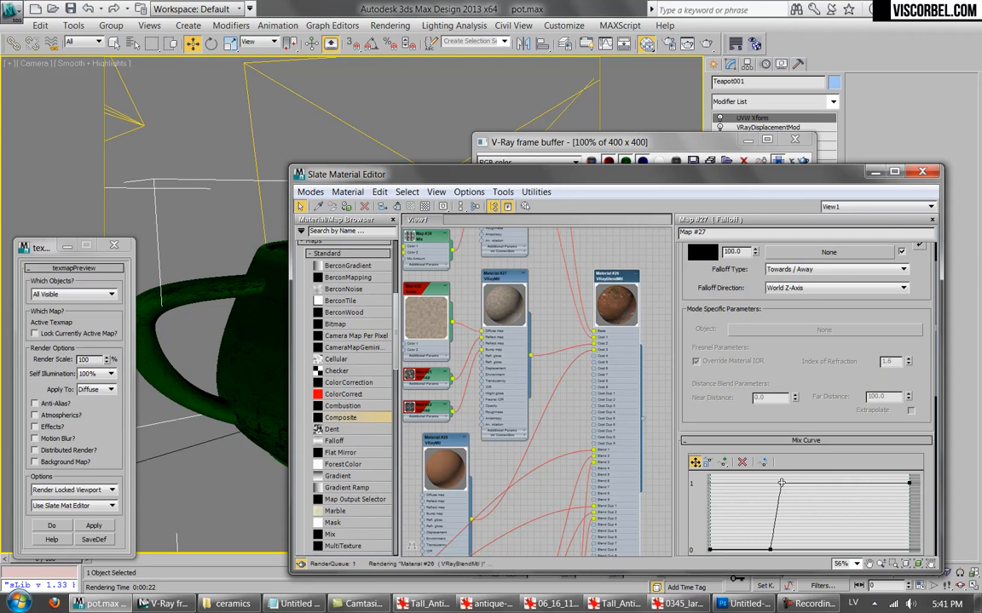
left_click_drag(770, 550, 744, 549)
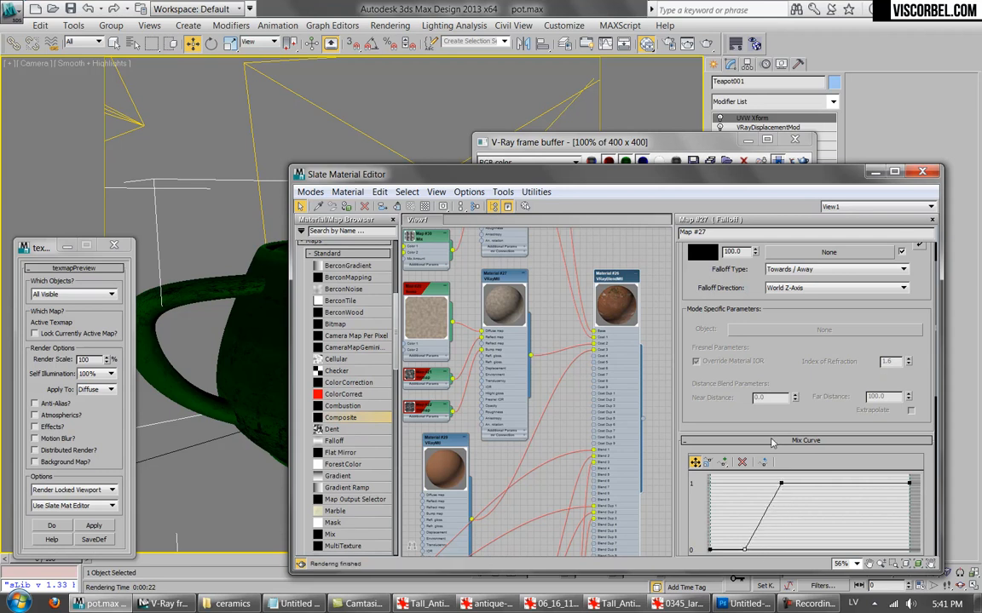
Test-render the teapot with the adjusted falloff, cancel it partway and close the frame buffer.
left_click(704, 46)
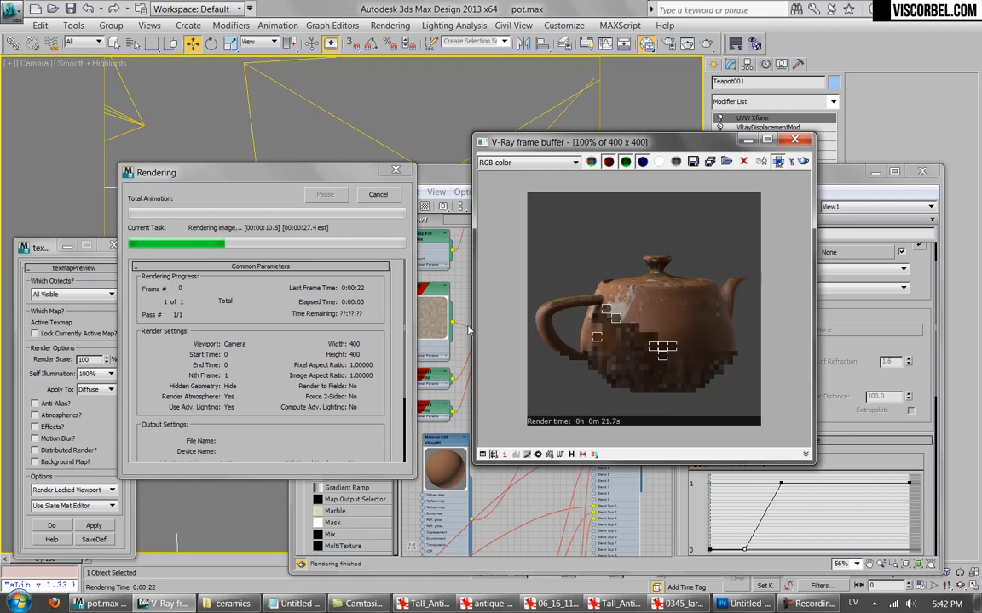
left_click(362, 196)
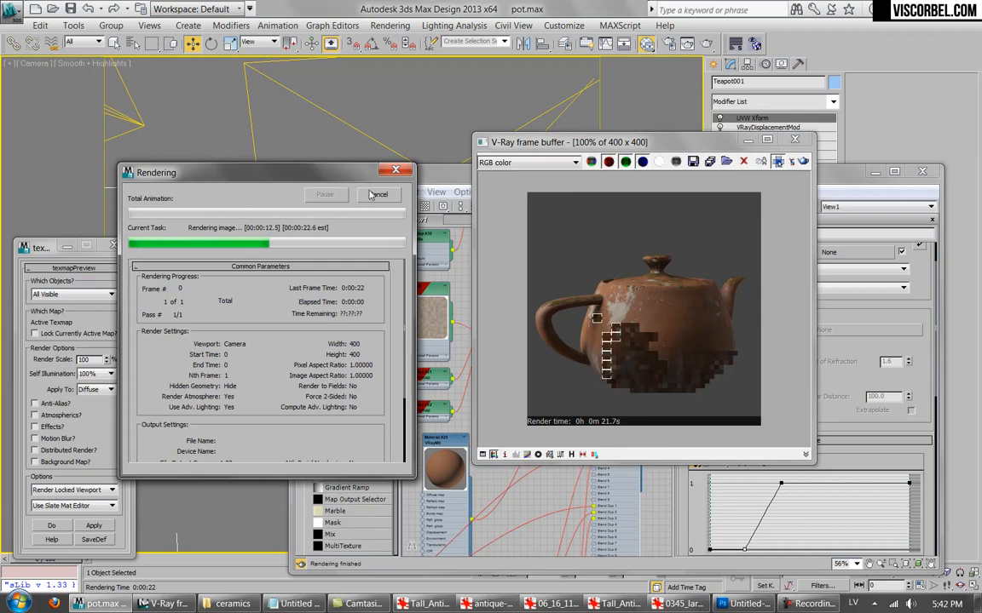
left_click(377, 194)
left_click(795, 139)
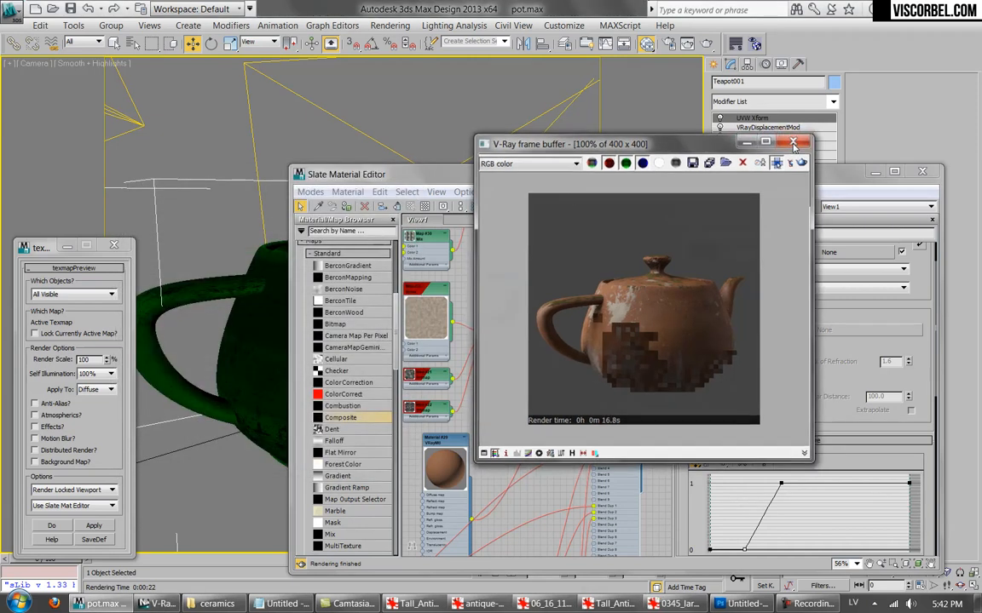
Set the Convex Scale (G) of the teapot's Tension modifier to 6 and start another render.
left_click_drag(774, 178, 532, 121)
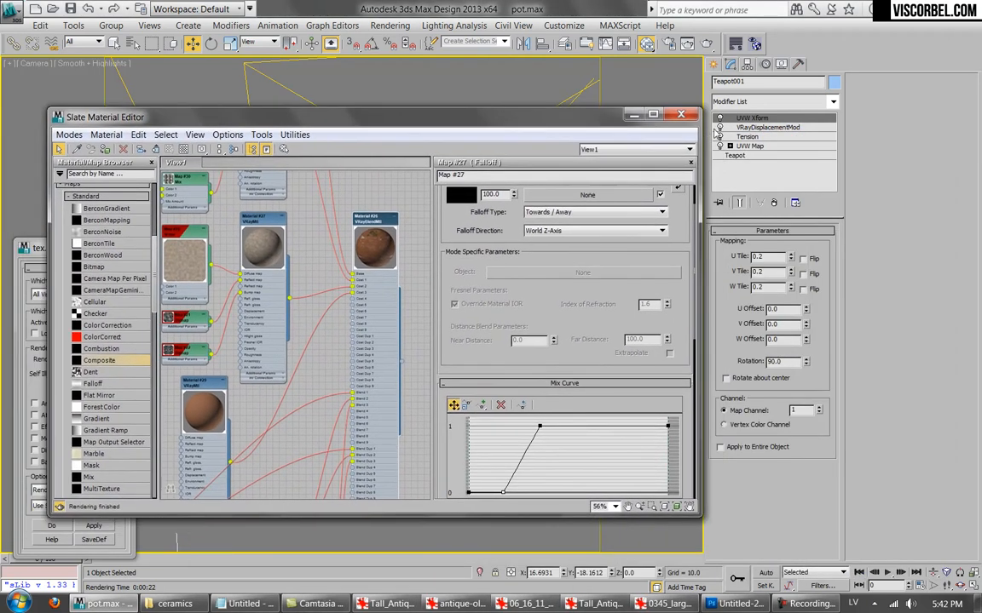
left_click(753, 137)
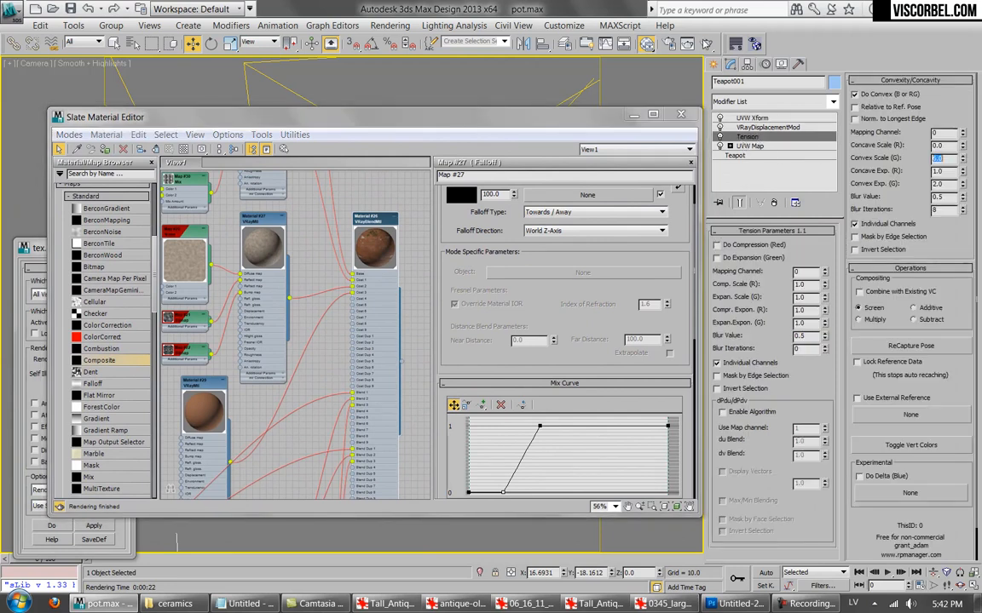
left_click(635, 42)
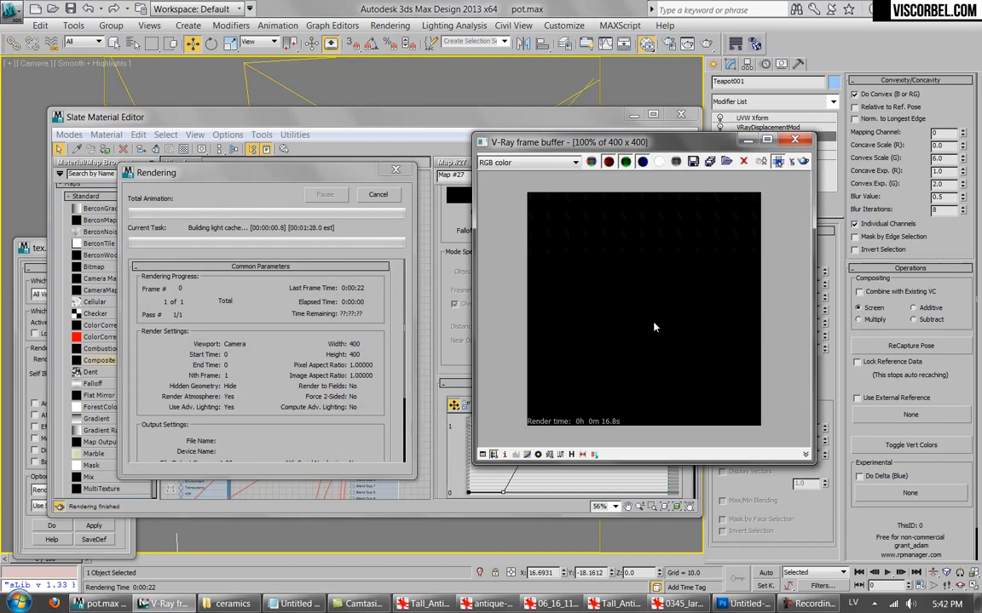